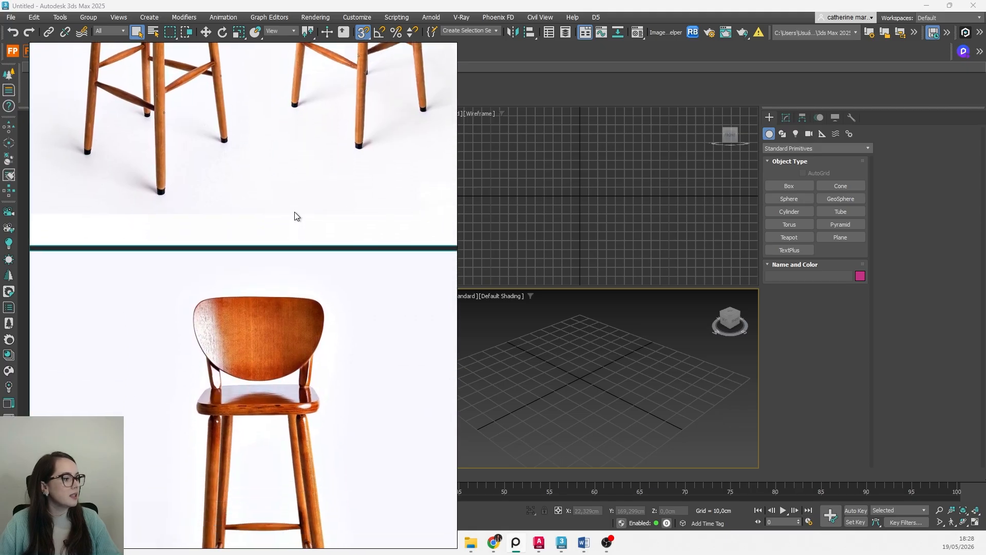
Step: Examine the front and side reference photos of the wooden bar stool, from backrest to legs
drag(296, 477, 276, 323)
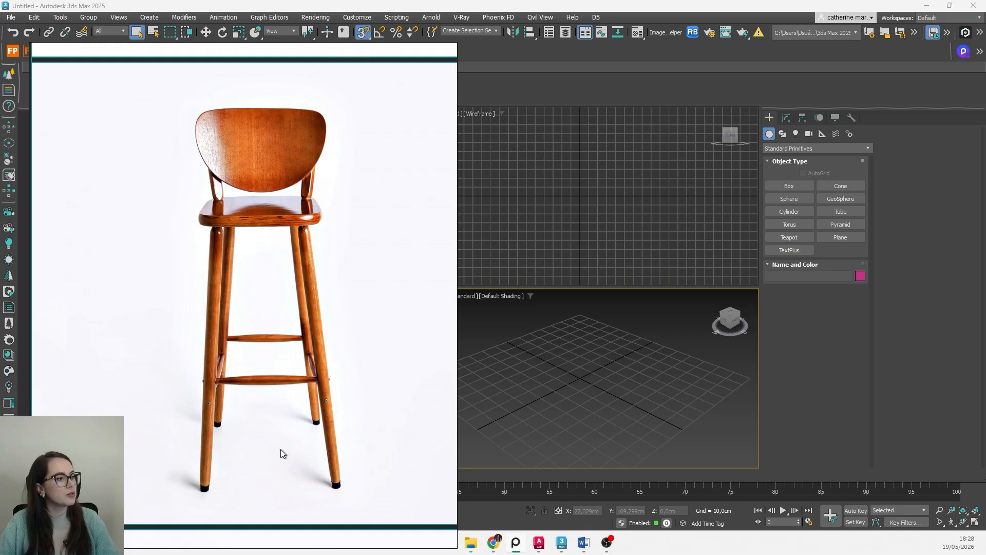
drag(281, 452, 277, 236)
drag(257, 475, 289, 376)
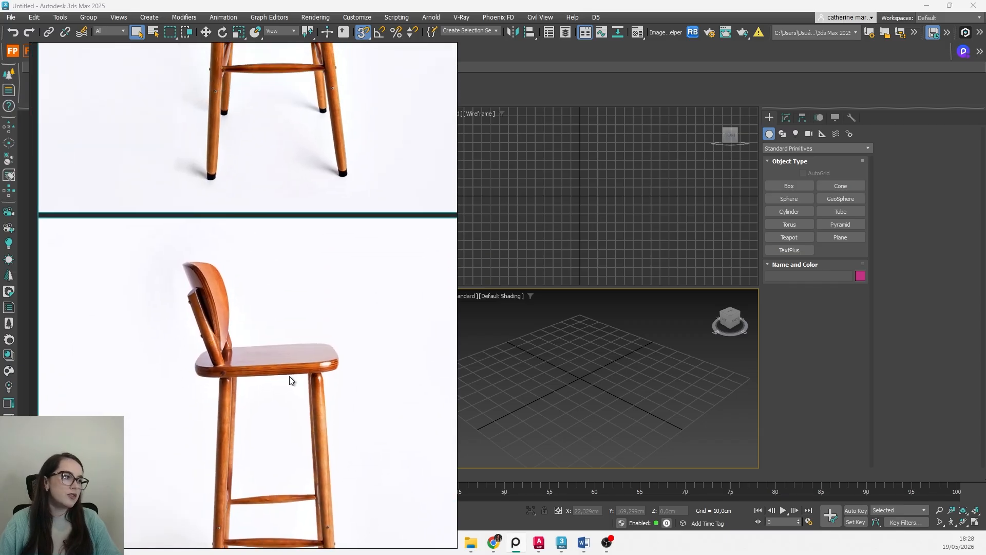
drag(288, 185, 301, 313)
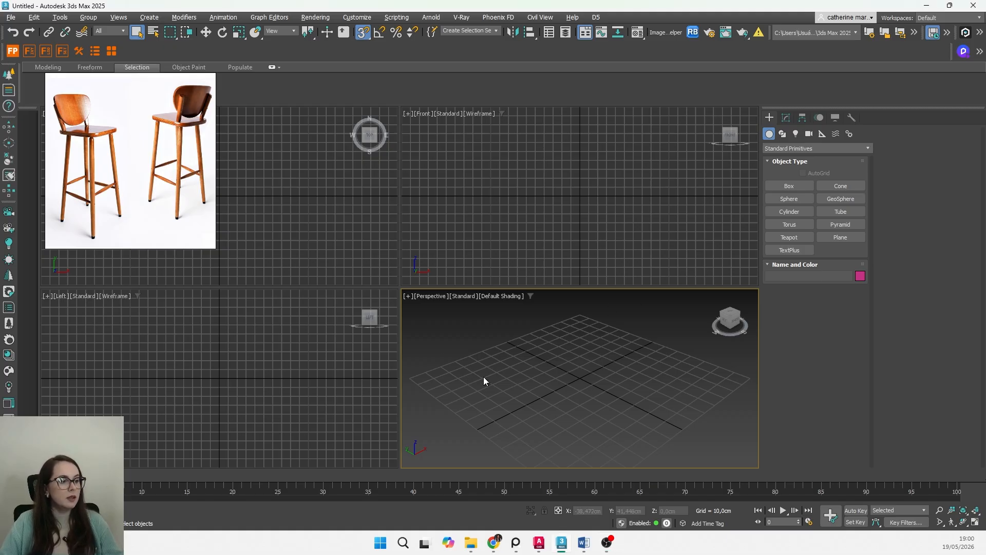
Step: Draw a plane about 124 cm long and 122 cm wide in the Front viewport
key(alt+w)
middle_drag(367, 303, 414, 356)
key(alt+w)
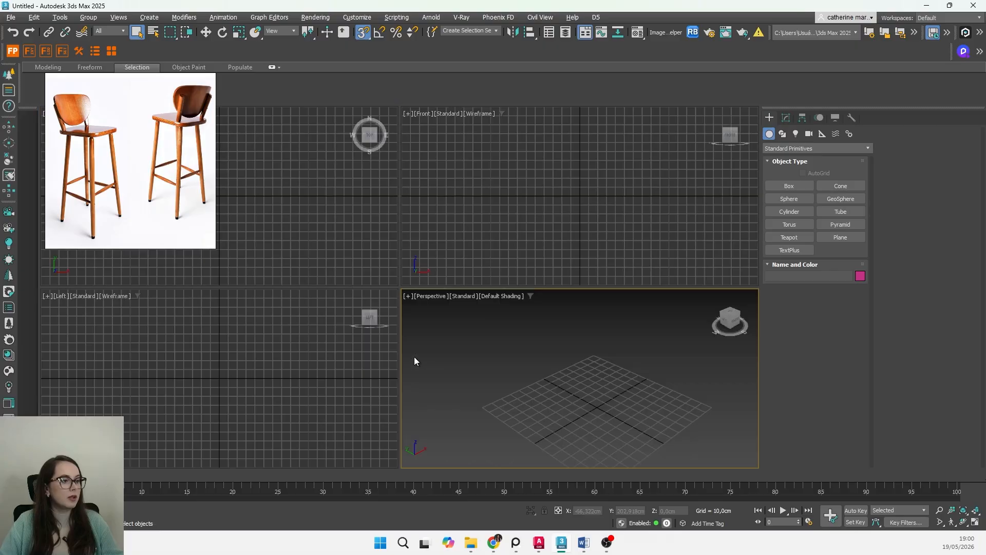
click(840, 238)
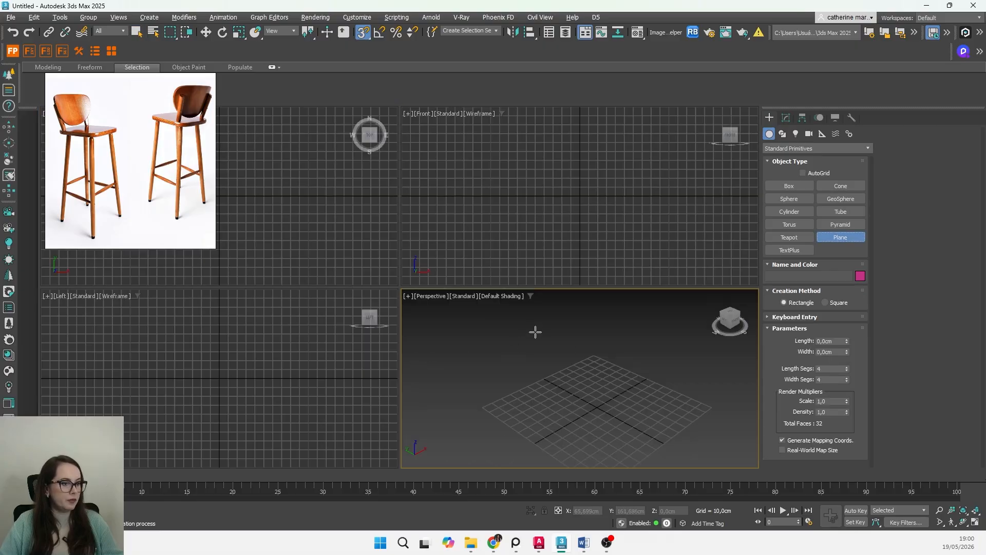
drag(536, 331, 589, 417)
right_click(590, 418)
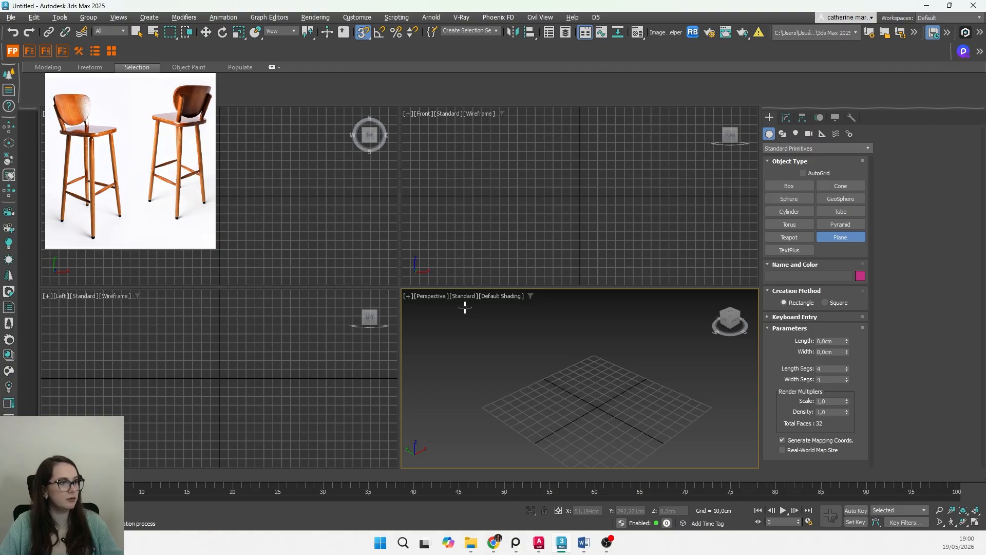
drag(497, 156, 601, 255)
Step: Set the plane's length and width segments to 1 and display the Front viewport shaded with edged faces
click(786, 117)
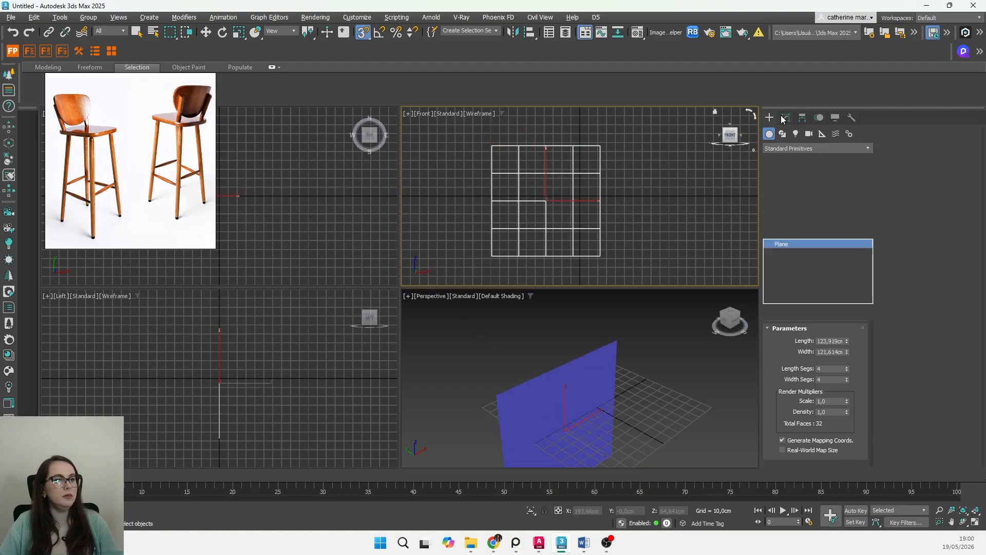
double_click(820, 373)
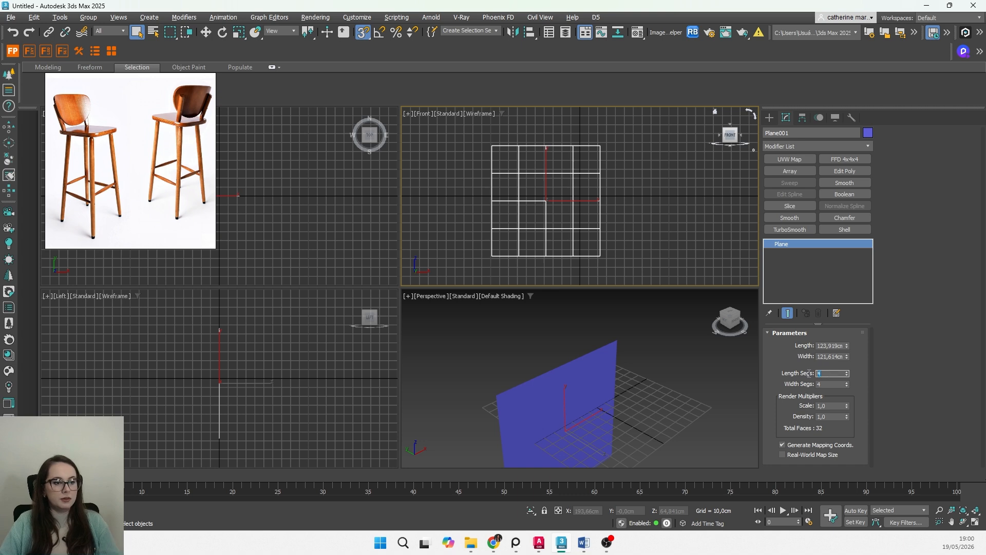
text(1)
key(Tab)
text(1)
key(Tab)
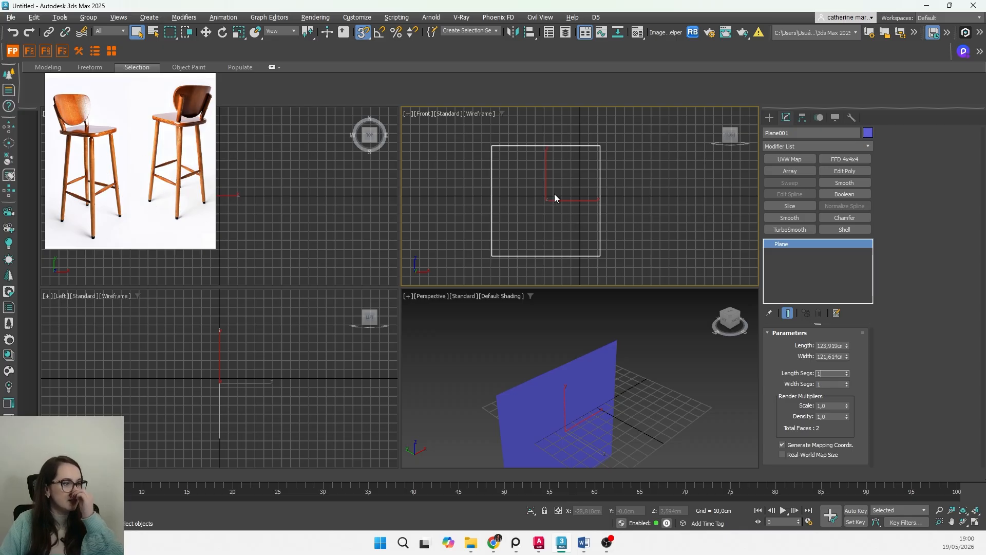
key(F3)
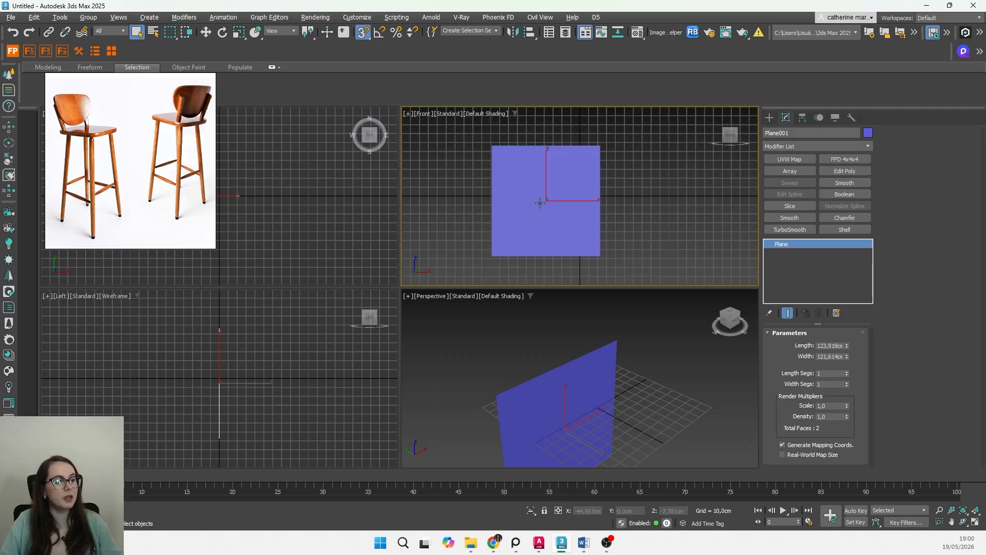
key(F4)
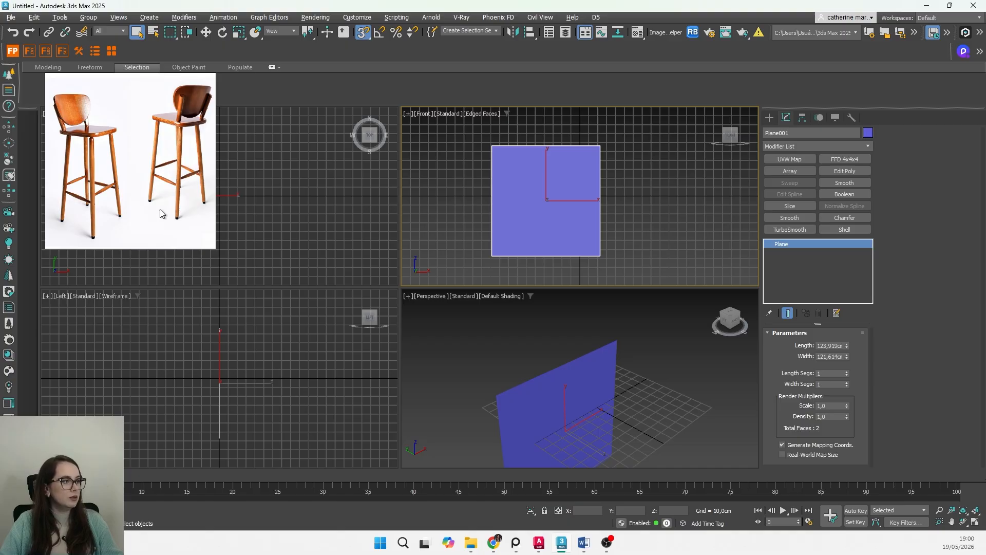
Step: Look through the reference board's bar stool photos, comparing the front, side and angled views
mouse_move(165, 215)
mouse_down()
mouse_move(172, 257)
mouse_move(180, 240)
mouse_move(159, 225)
mouse_up()
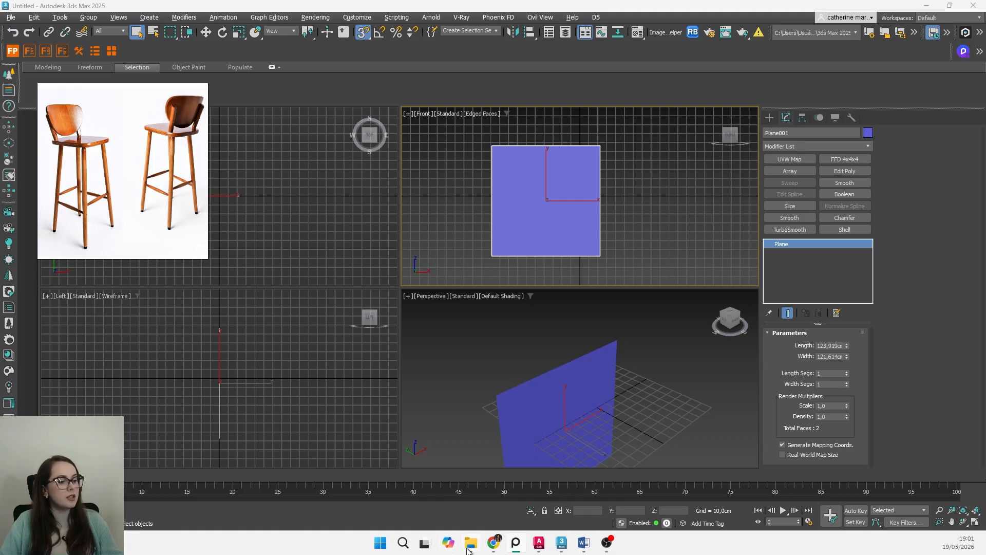
mouse_move(467, 550)
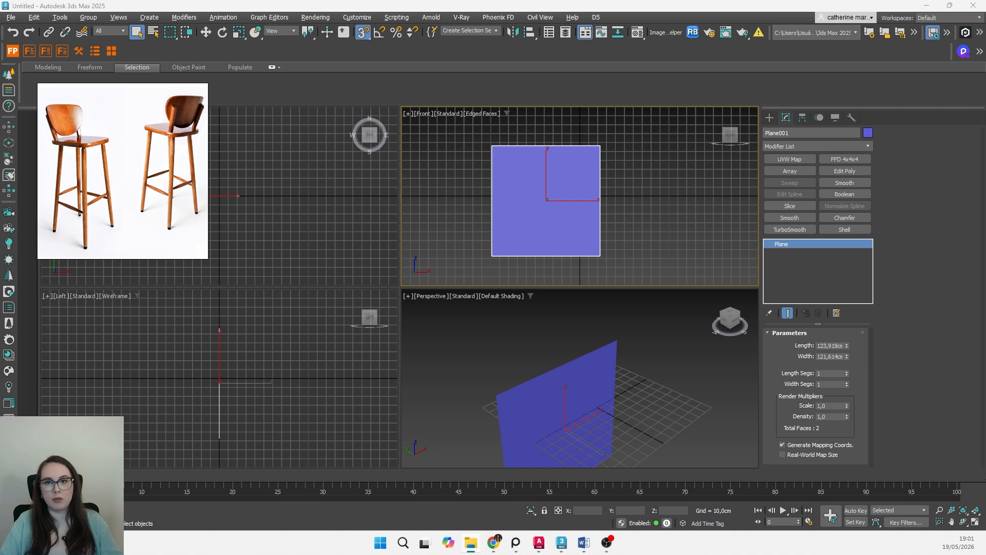
drag(985, 175, 985, 109)
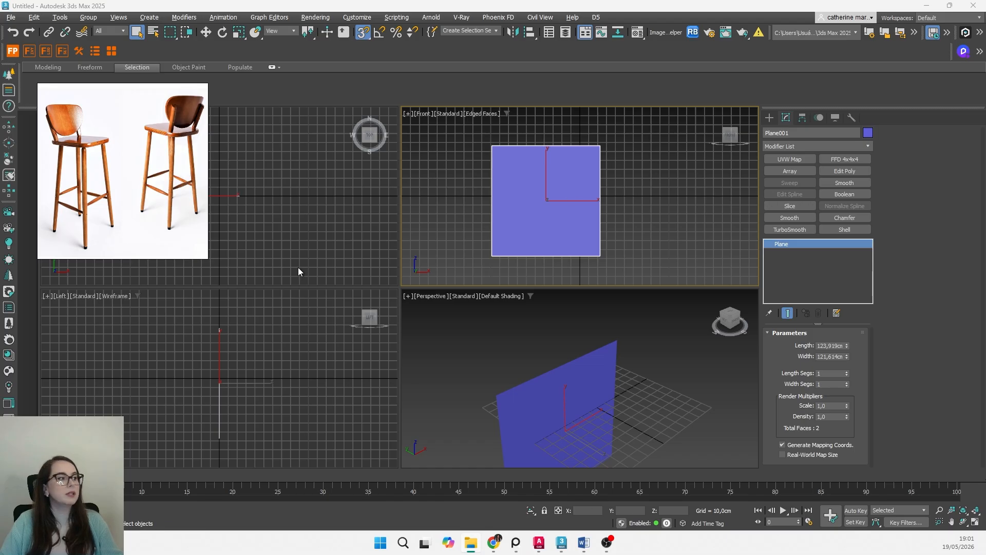
scroll(159, 213, down, 5)
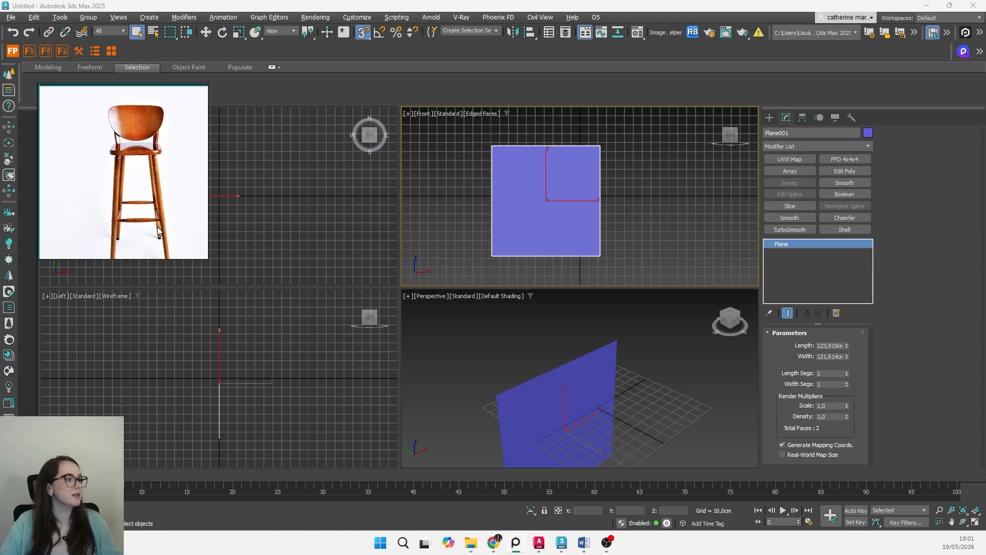
scroll(158, 228, down, 5)
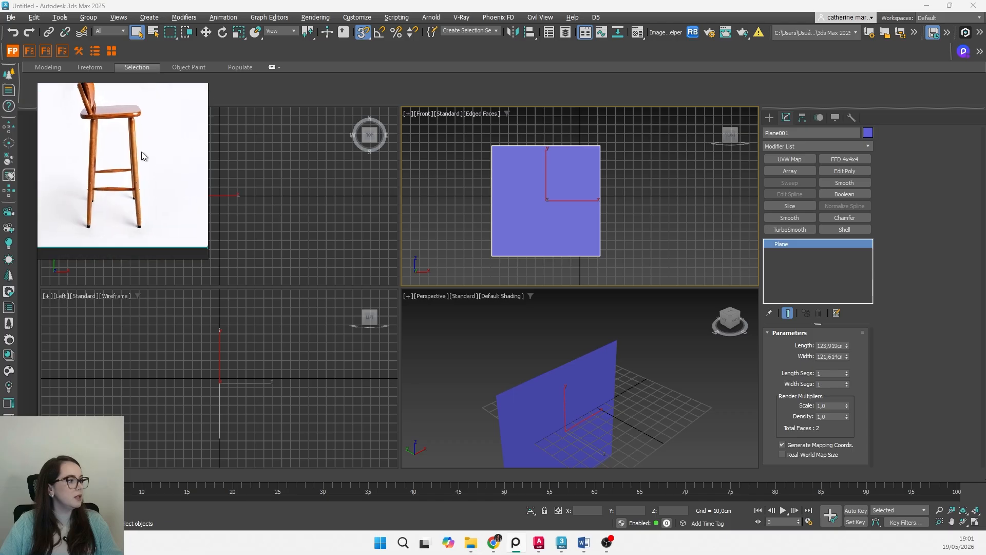
scroll(142, 155, down, 10)
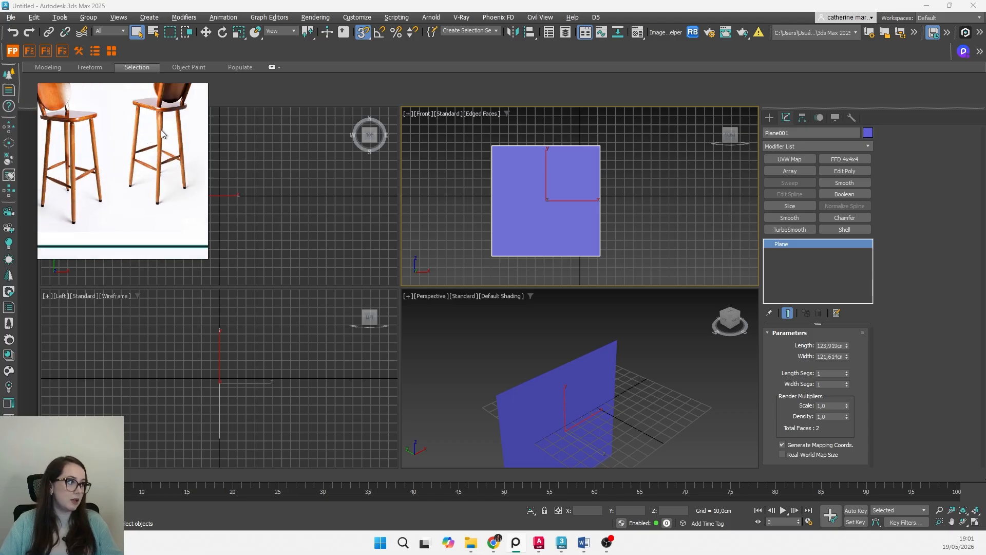
scroll(161, 130, up, 2)
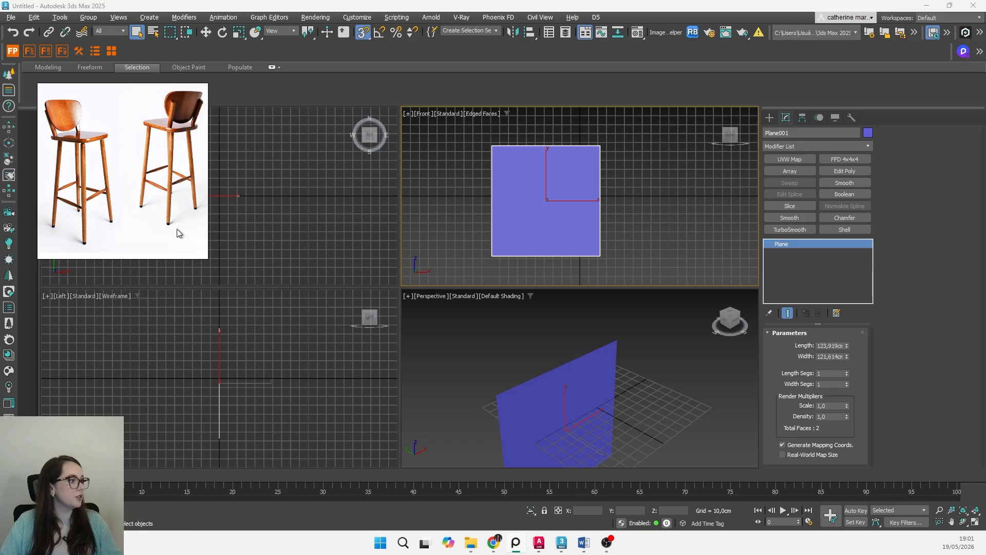
drag(178, 233, 170, 235)
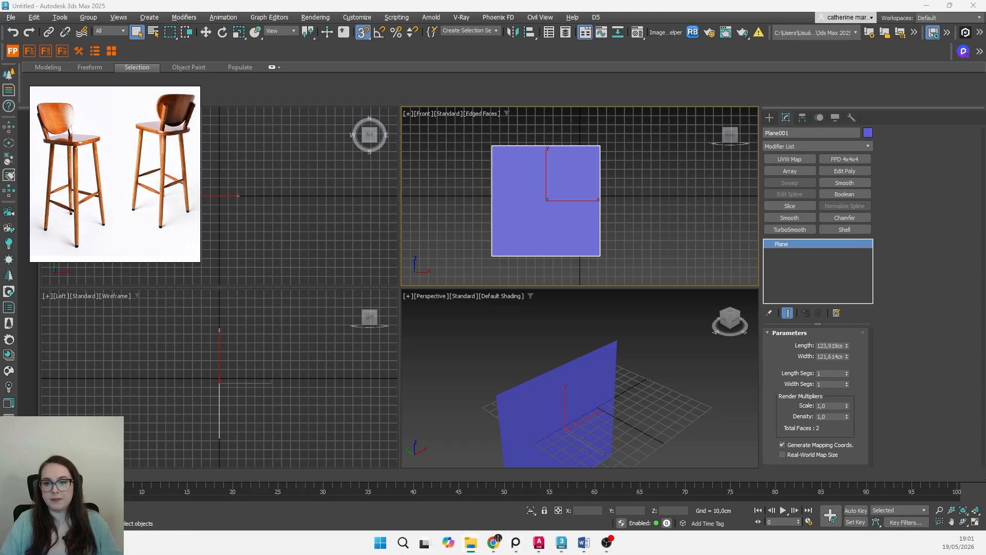
Step: Check the reference image's pixel dimensions in its file properties and close them without changes
drag(985, 154, 543, 171)
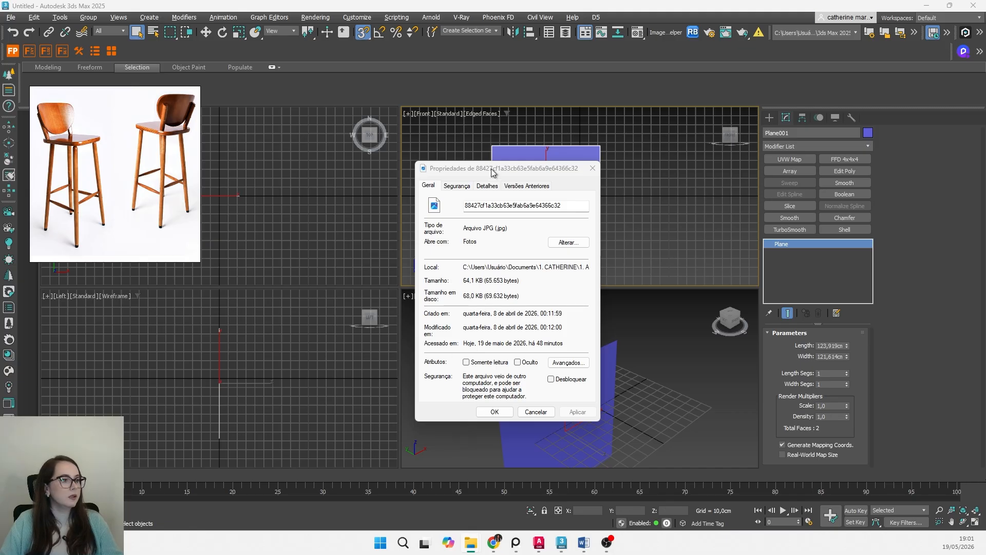
click(480, 191)
click(489, 185)
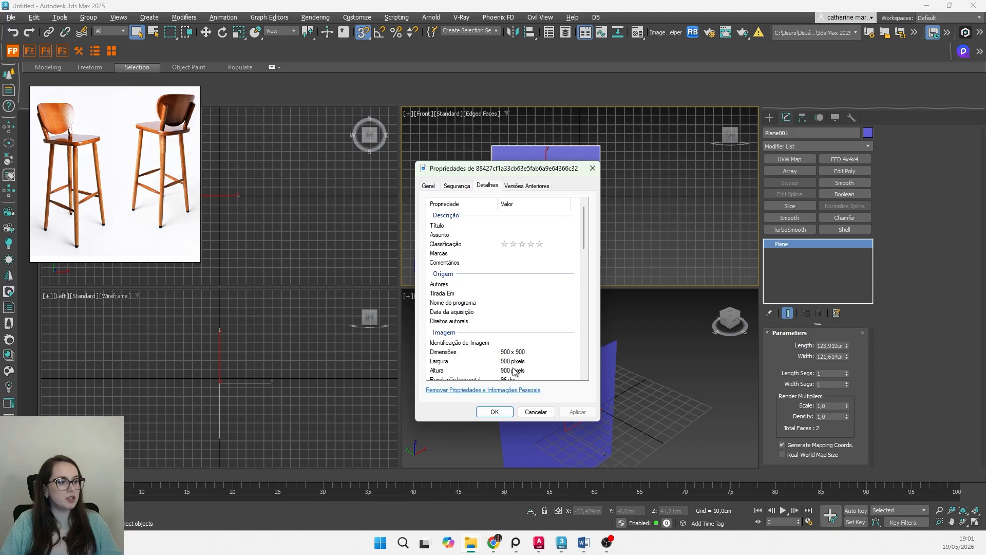
click(535, 412)
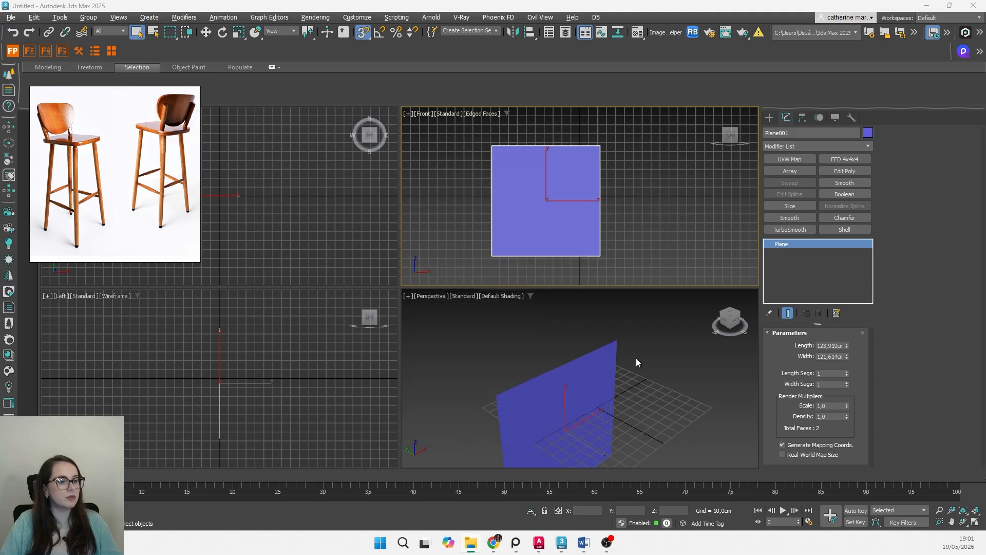
Step: Set the plane's length and width to 900 cm and show it whole in a maximized Front viewport
double_click(828, 345)
text(900)
key(Tab)
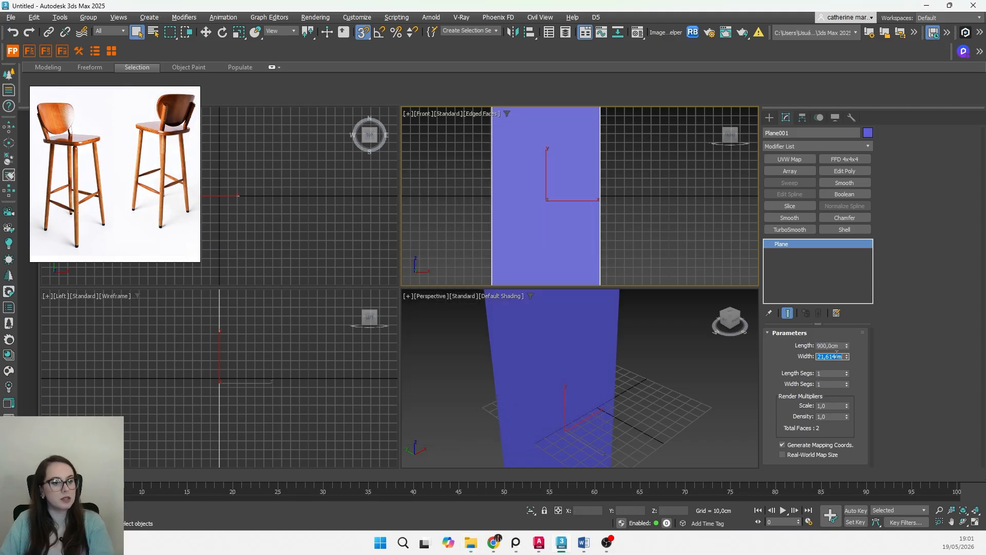
text(900)
key(Return)
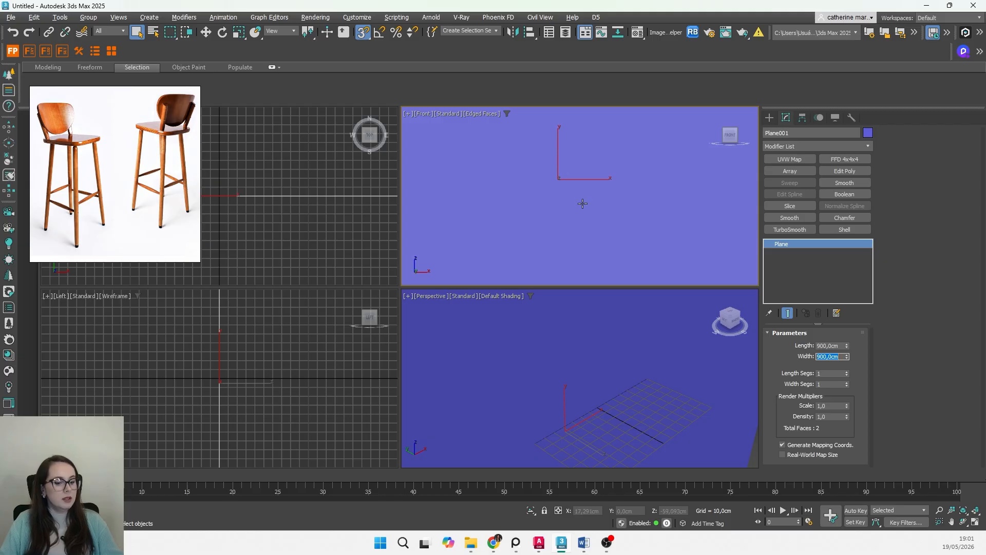
key(alt+w)
scroll(541, 203, down, 3)
middle_drag(541, 203, 443, 283)
scroll(478, 293, down, 3)
scroll(446, 315, up, 3)
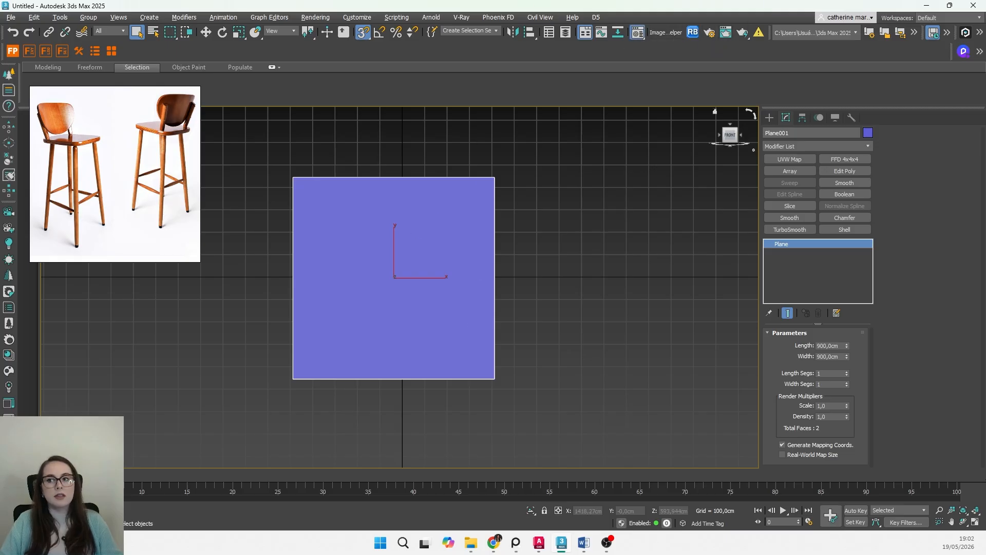
Step: Give the 01 - Default material a turquoise diffuse color in the Material Editor and assign it to the plane
key(m)
drag(755, 121, 623, 85)
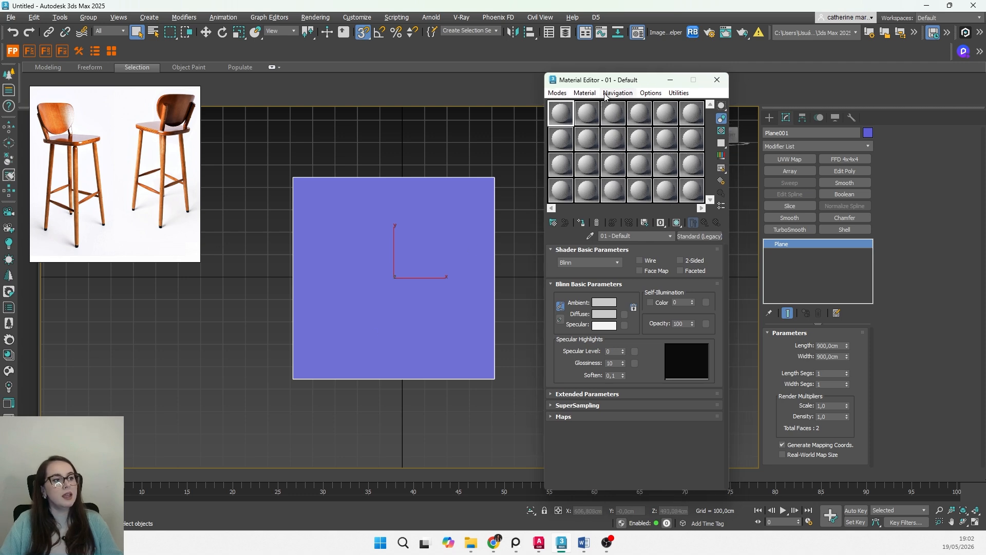
drag(619, 83, 599, 82)
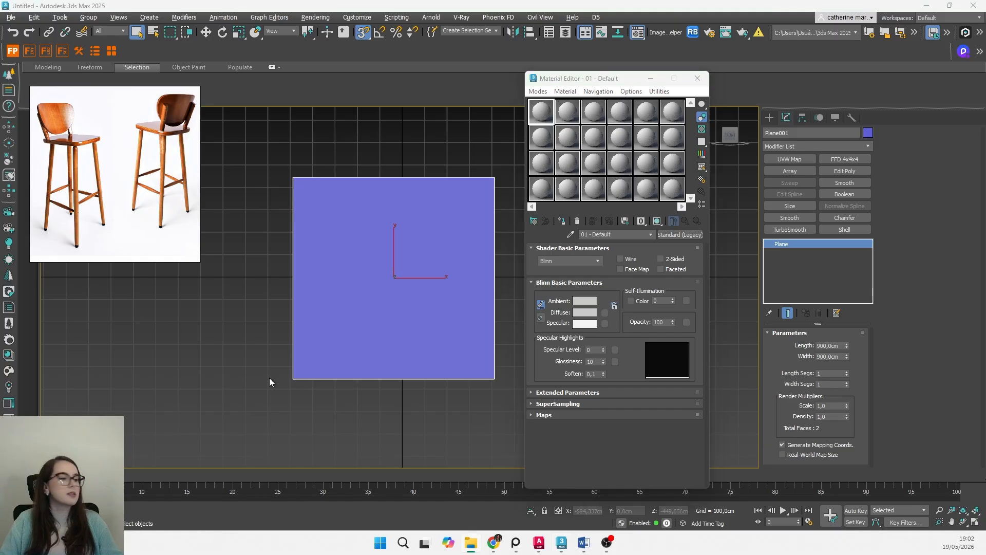
middle_drag(410, 338, 370, 345)
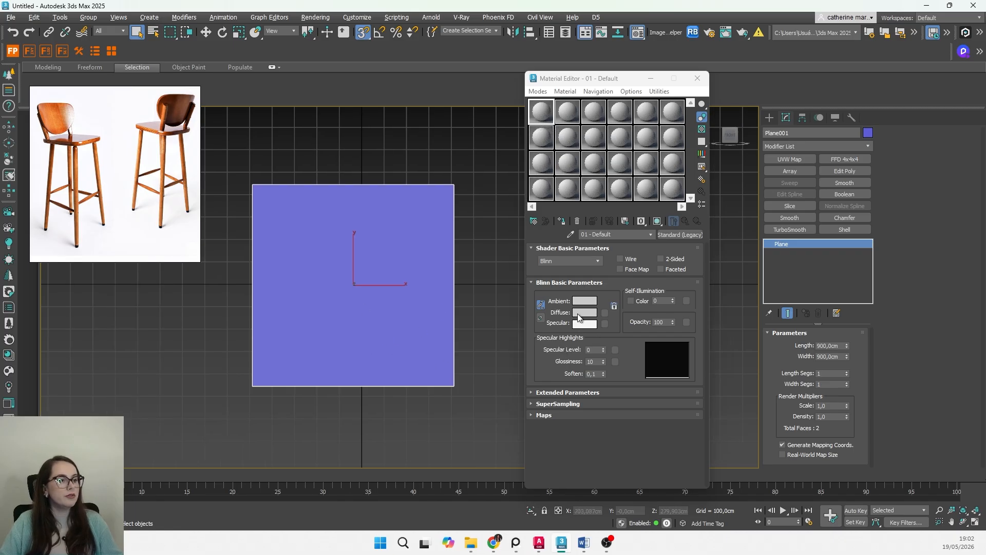
click(587, 315)
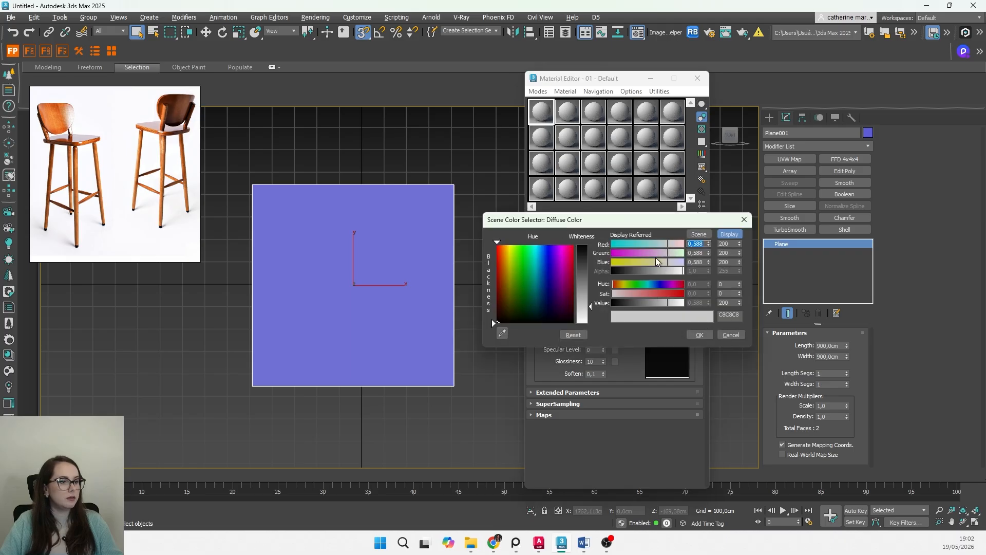
drag(639, 245, 633, 247)
click(699, 335)
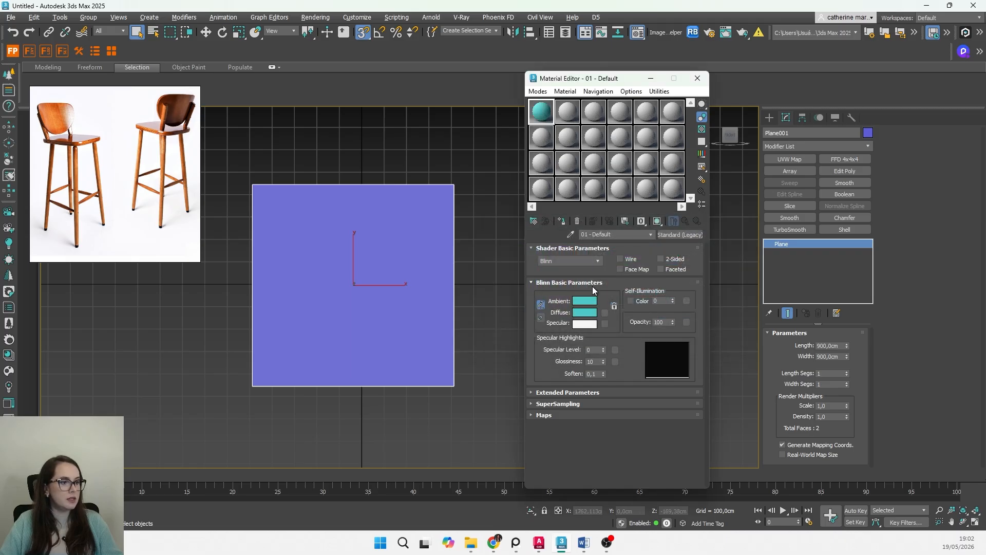
click(563, 221)
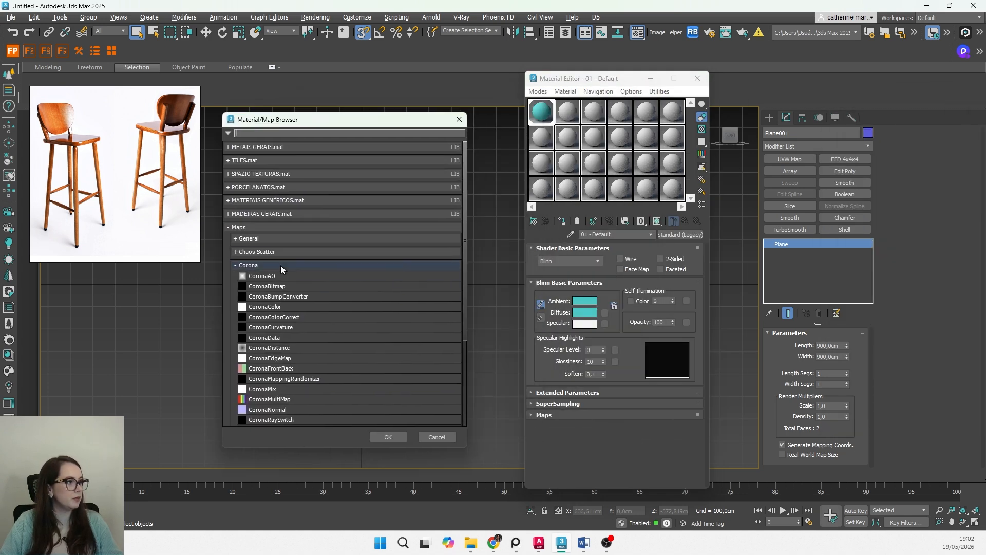
Step: Add a Bitmap map to the 01 - Default material's diffuse color, using the side-view bar stool image
click(249, 265)
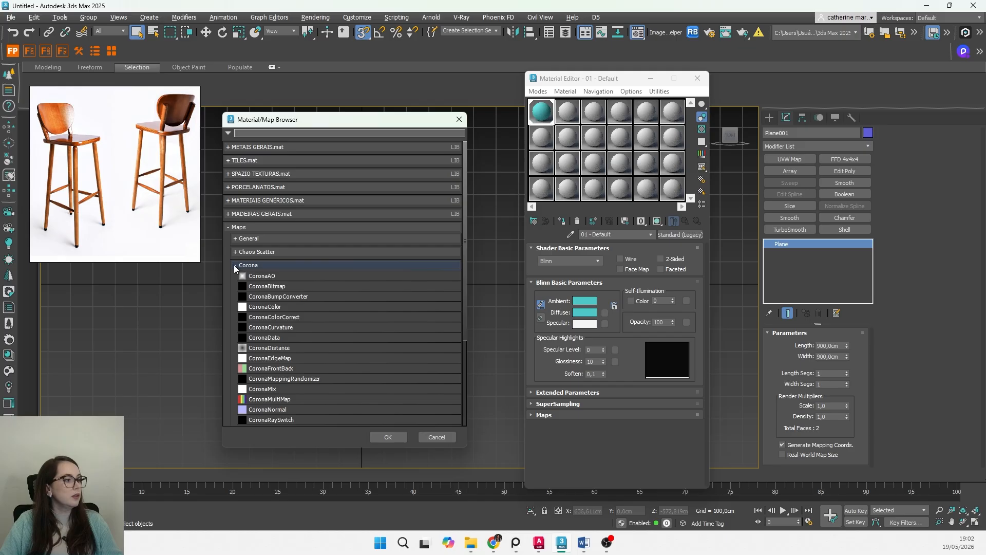
click(236, 265)
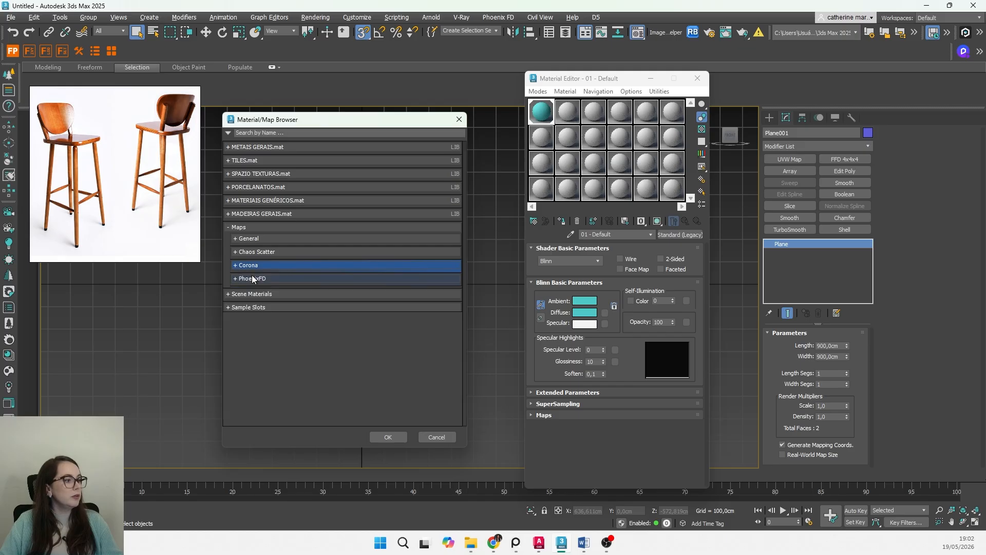
click(237, 240)
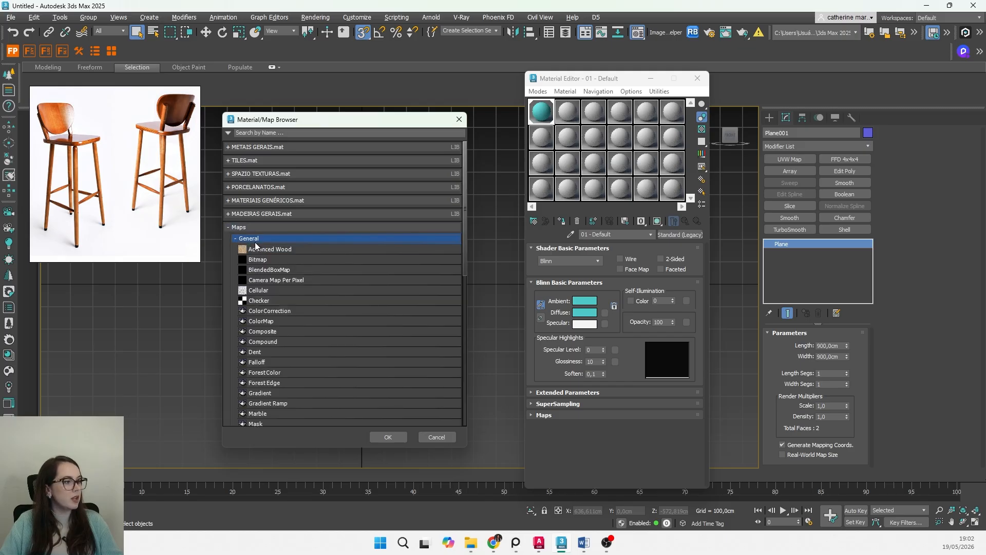
click(257, 260)
click(390, 437)
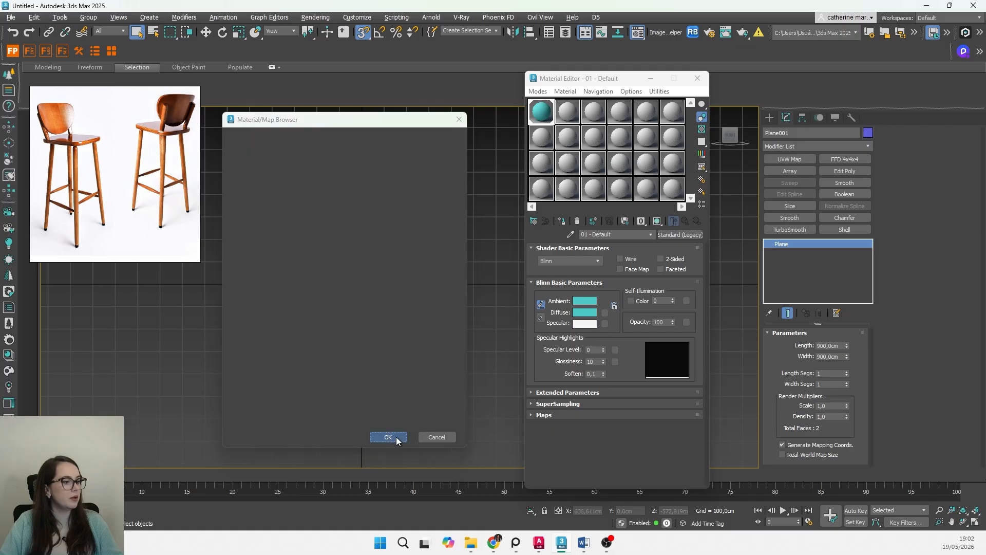
drag(356, 9, 562, 78)
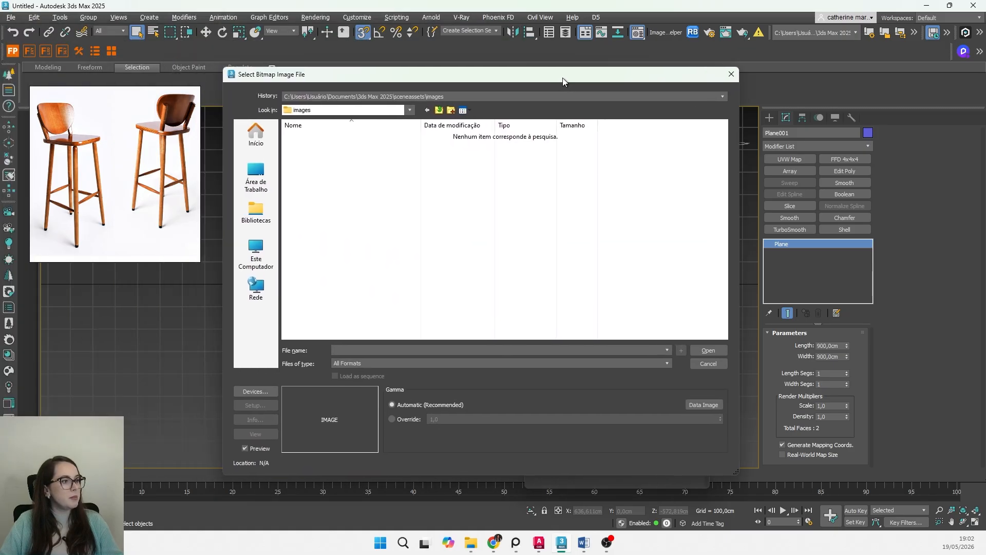
click(256, 212)
drag(355, 74, 390, 72)
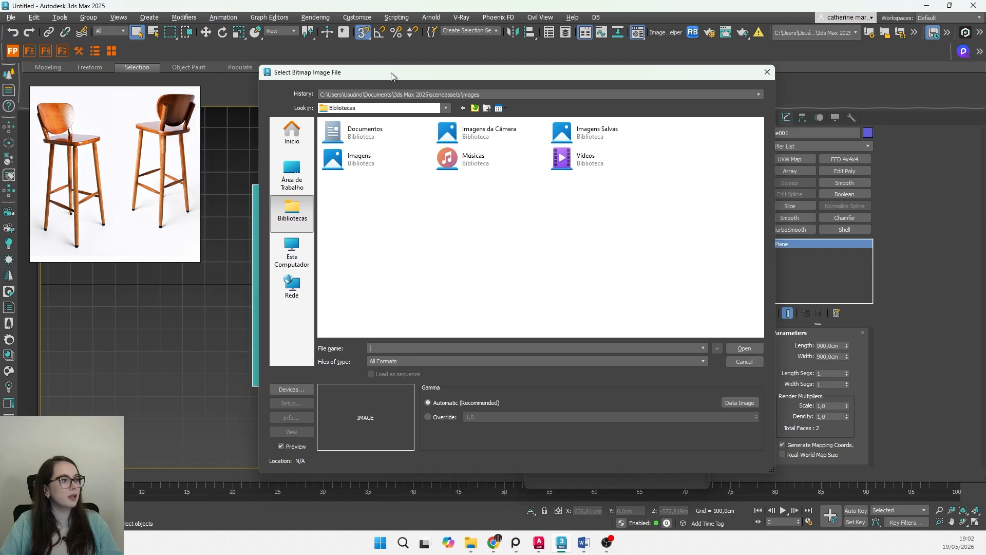
key(Escape)
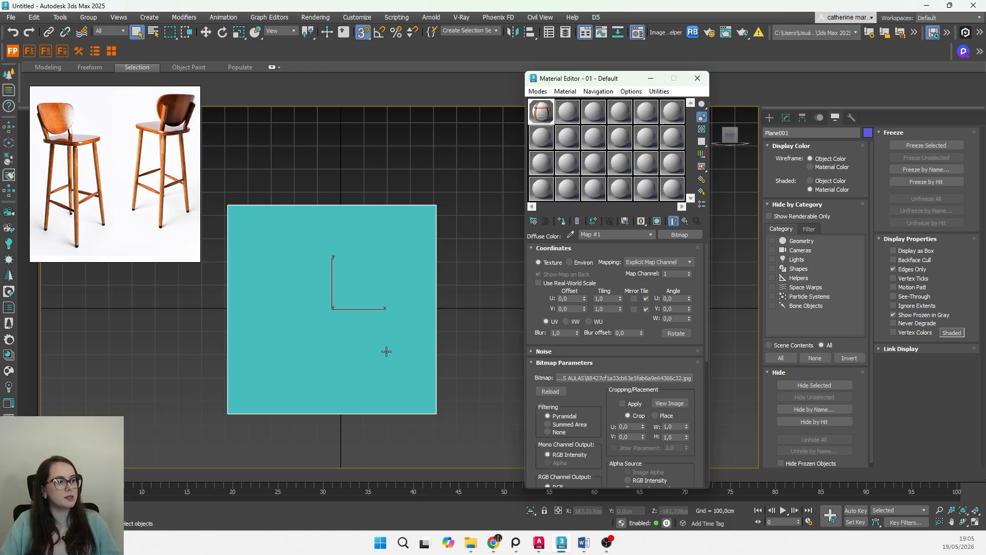
Step: Display the material's side-view stool image on the plane in the Front viewport
middle_drag(347, 358, 366, 344)
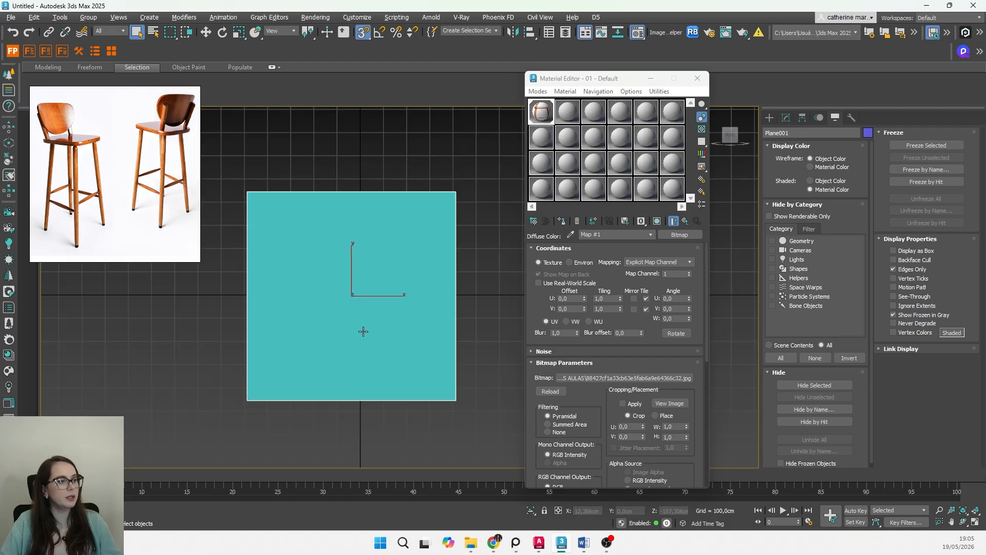
click(657, 220)
middle_drag(382, 358, 353, 355)
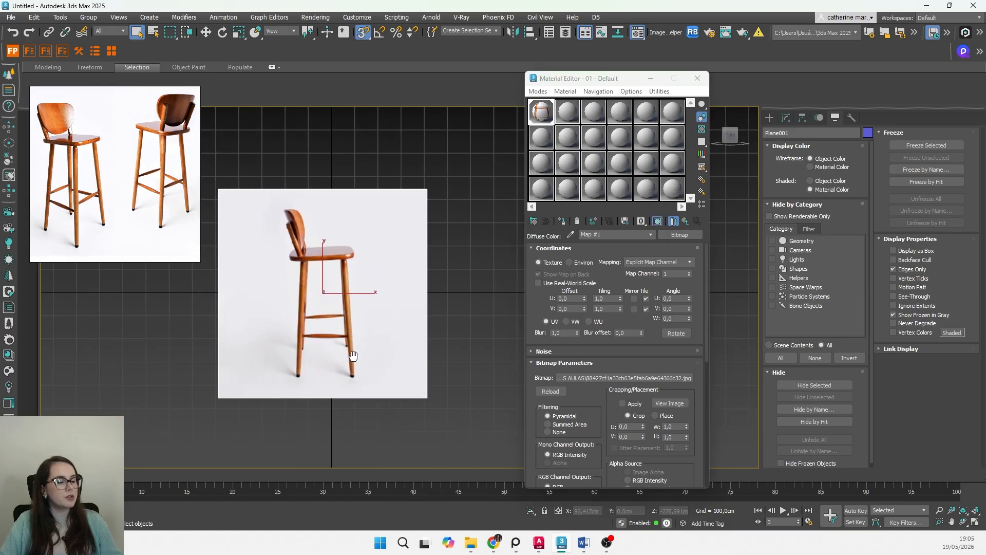
scroll(353, 355, down, 4)
scroll(337, 341, up, 2)
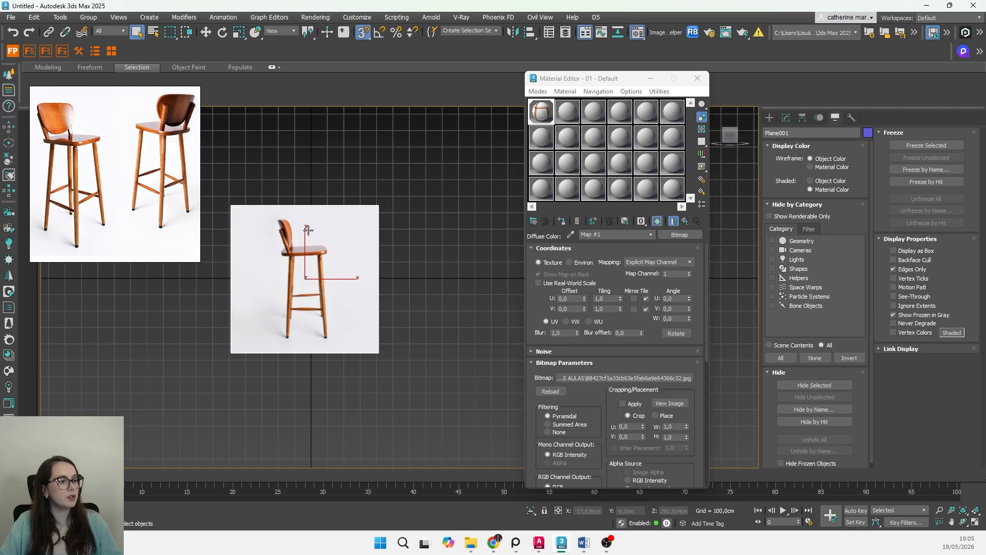
Step: Make one independent copy of the textured plane along X, placed at about X 989 cm beside the original
key(w)
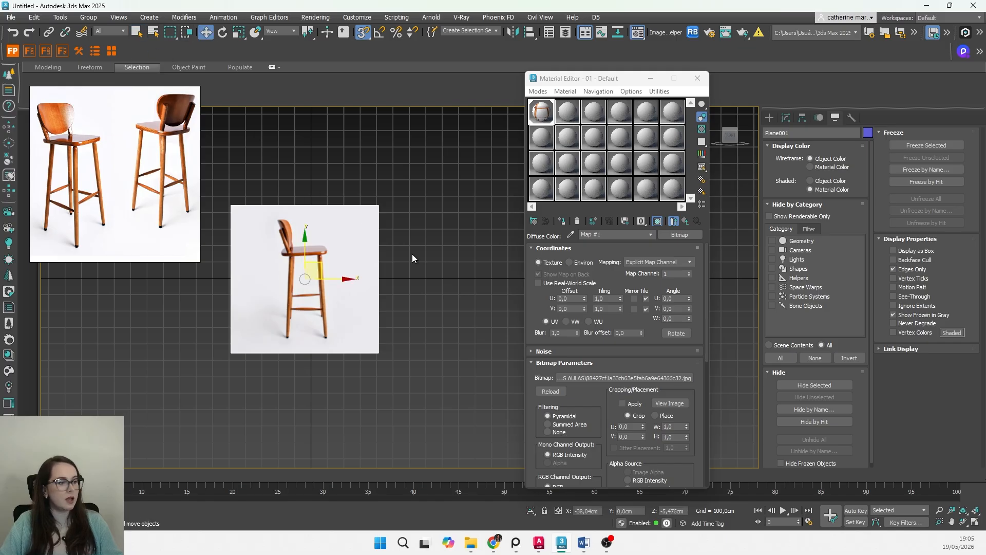
shift+drag(331, 279, 500, 280)
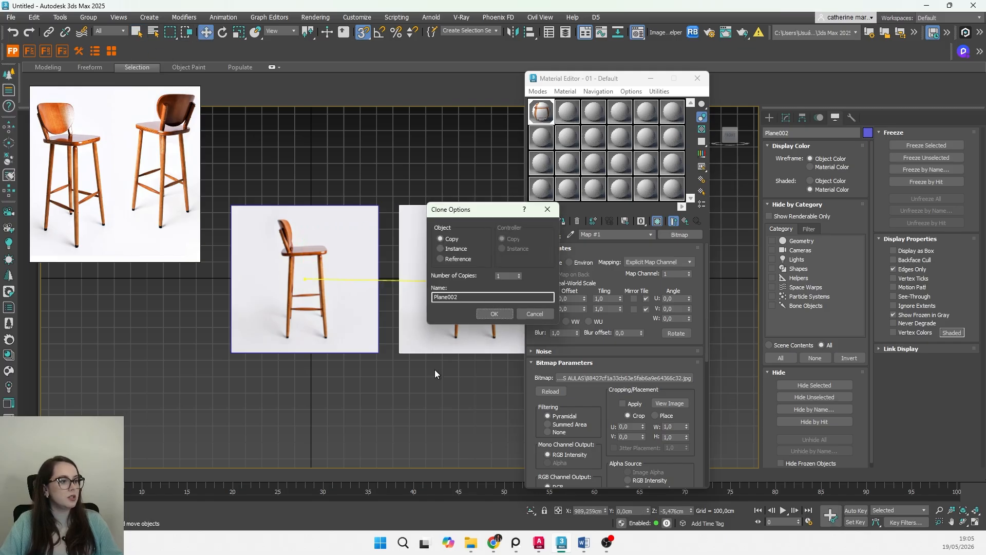
click(498, 314)
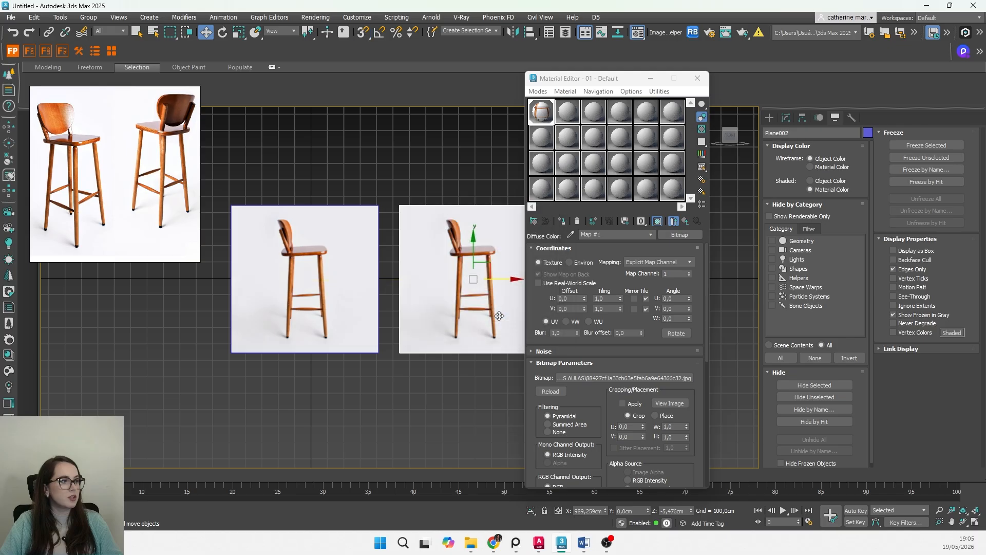
Step: Duplicate the 01 - Default material into the second sample slot and replace its diffuse bitmap with the front-view stool image
click(544, 117)
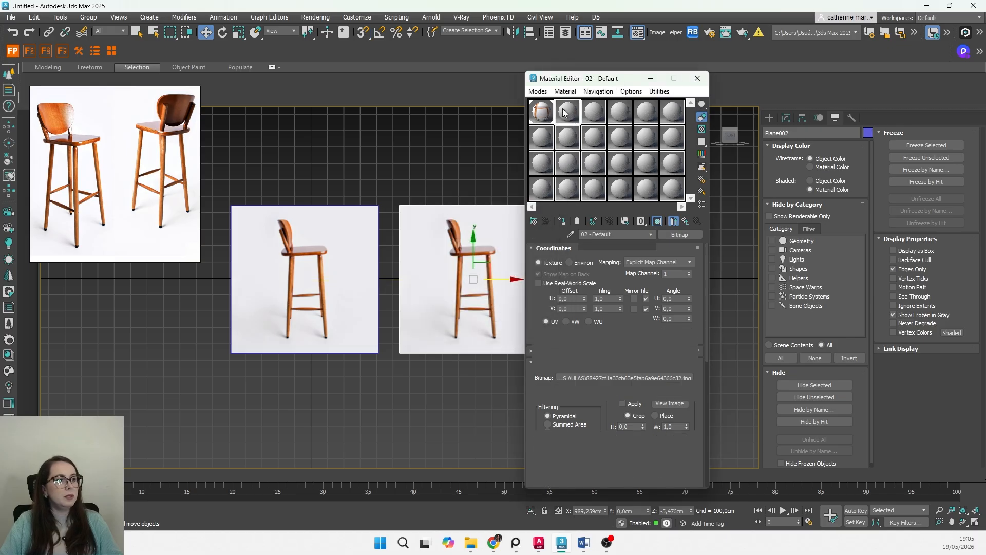
drag(553, 118, 568, 114)
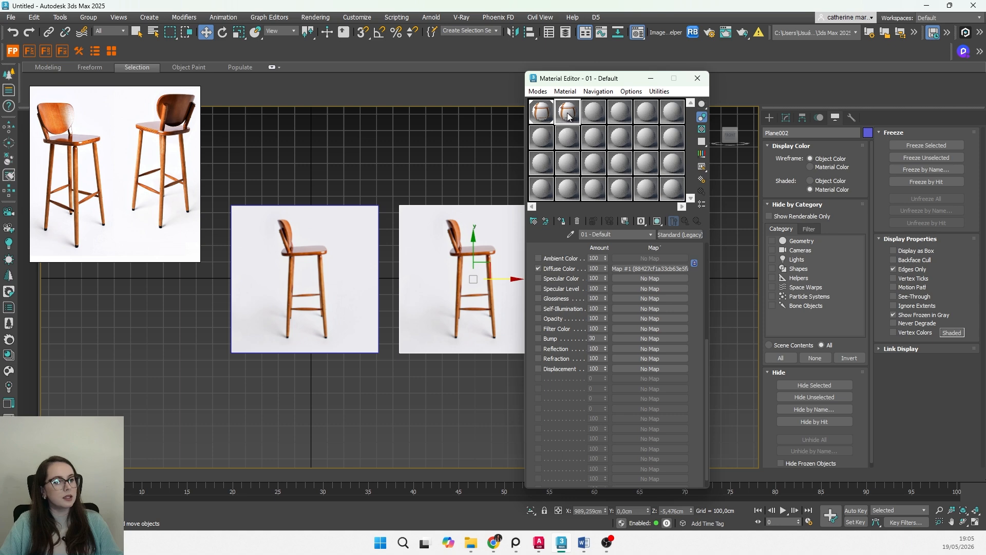
click(637, 268)
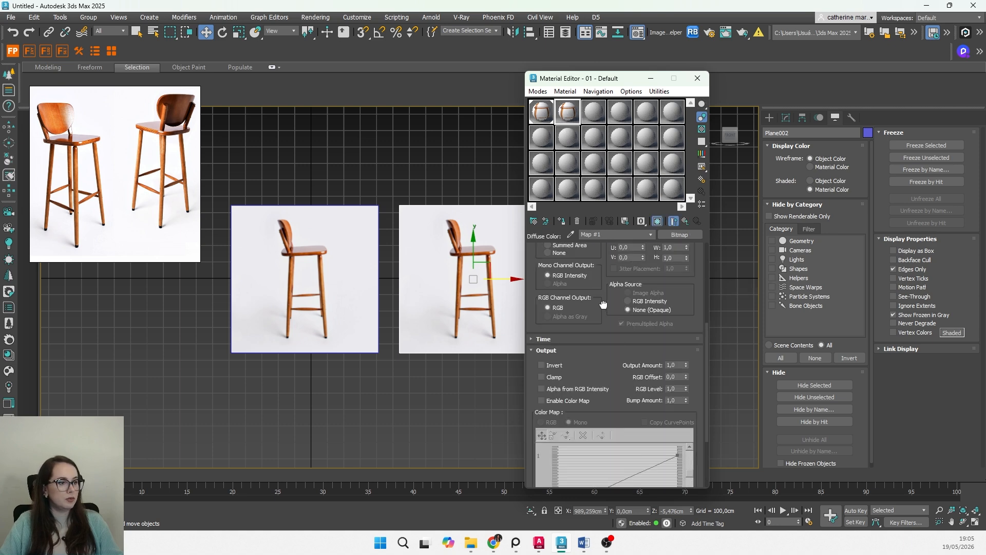
scroll(604, 306, up, 5)
click(611, 315)
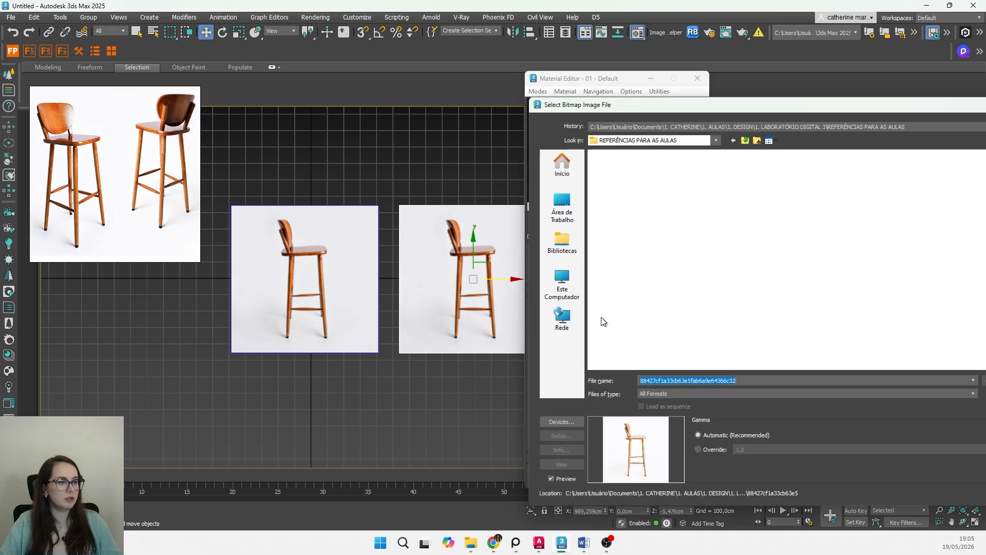
drag(735, 107, 476, 95)
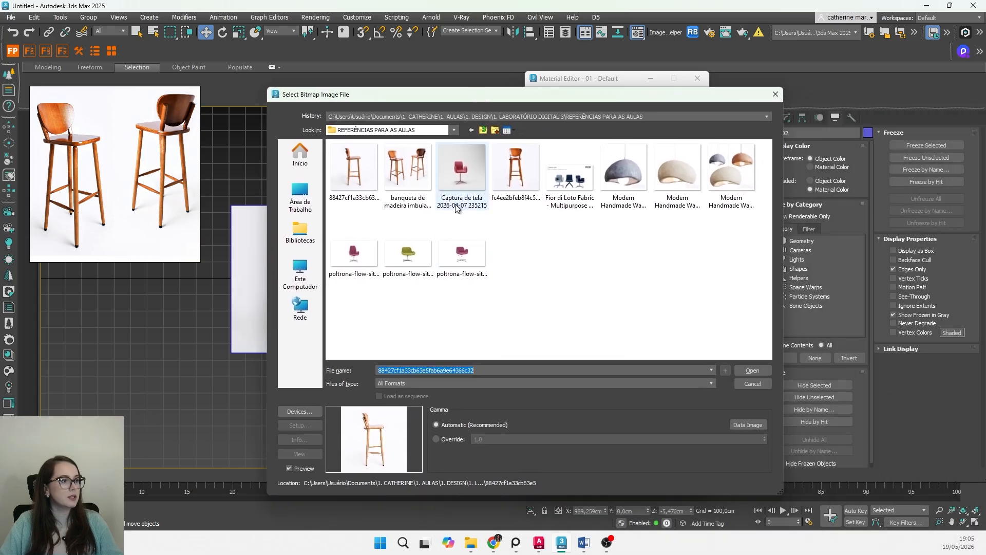
click(520, 169)
click(750, 371)
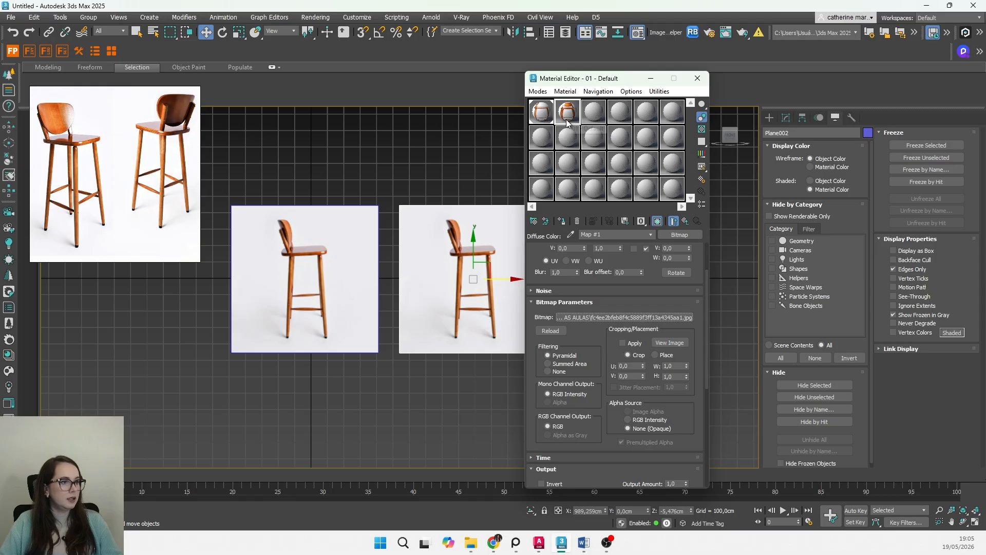
Step: Assign the duplicated material to the copied plane, renaming it "material 2", and close the Material Editor
click(656, 221)
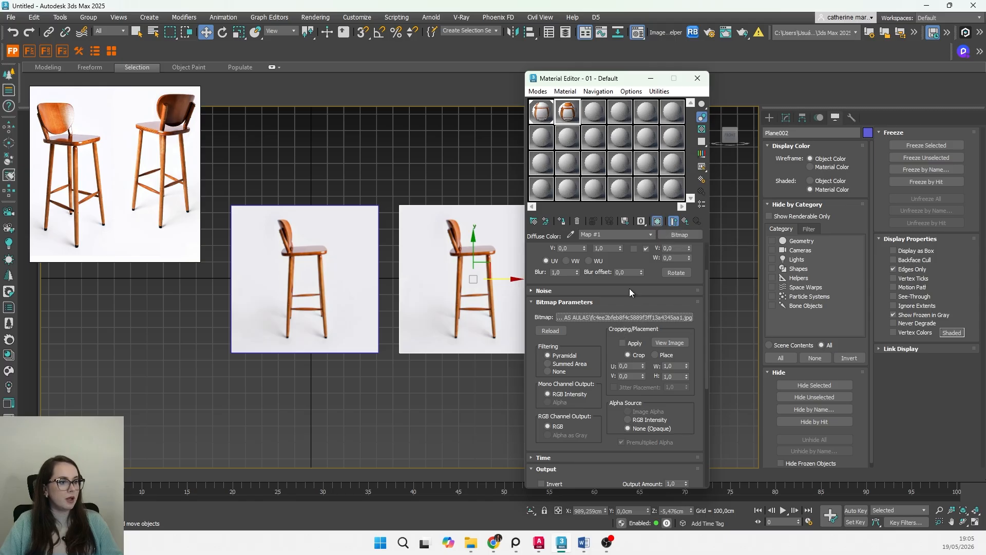
scroll(644, 278, up, 3)
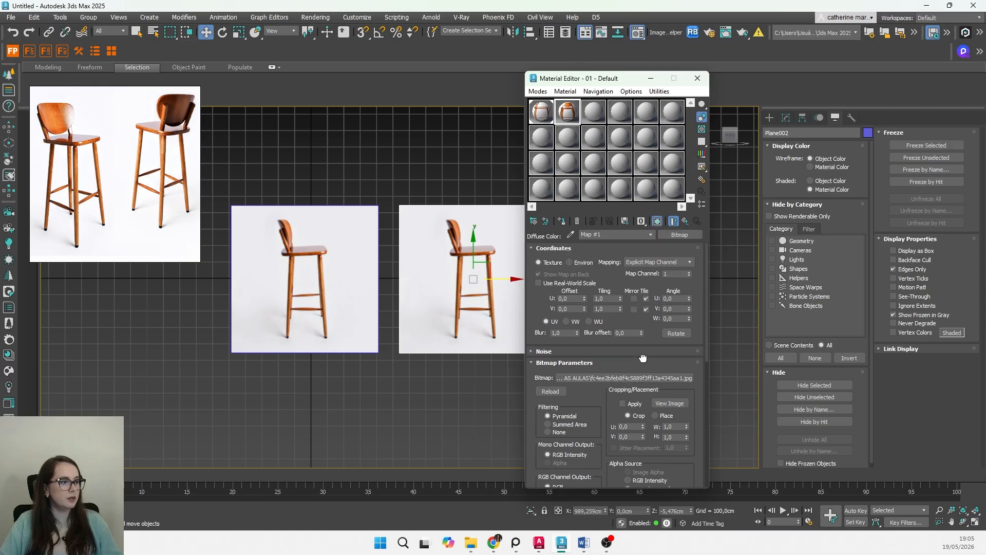
click(562, 221)
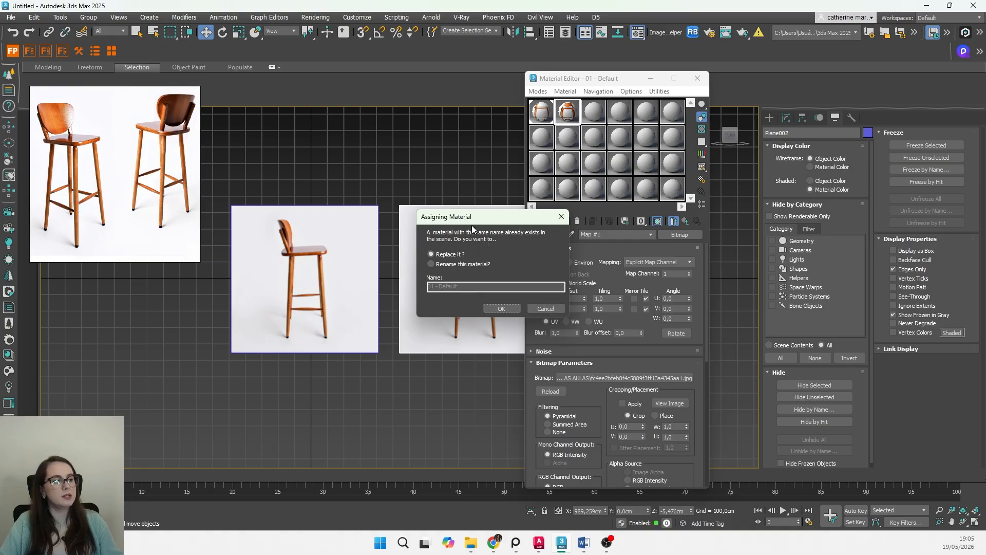
click(453, 264)
drag(464, 288, 412, 286)
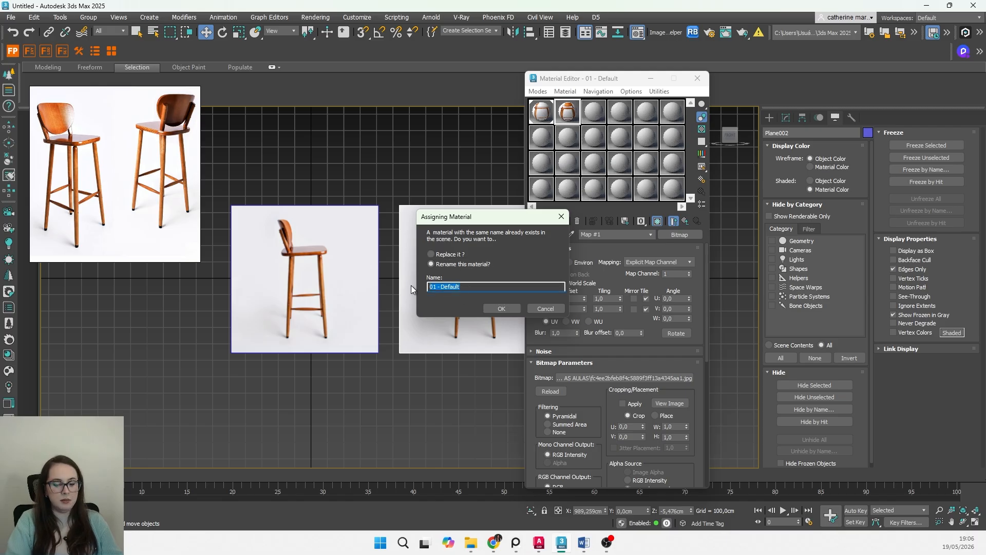
text(material 2)
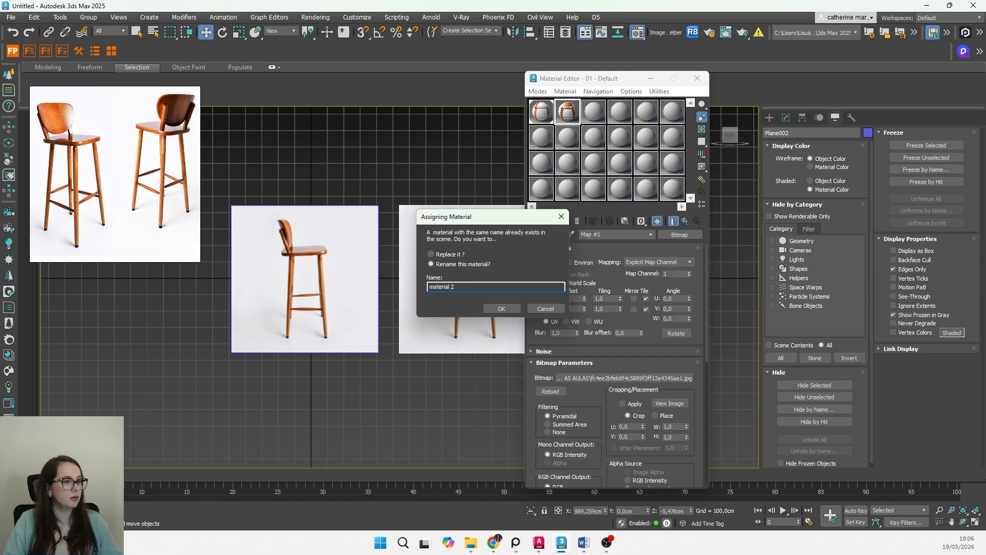
key(Return)
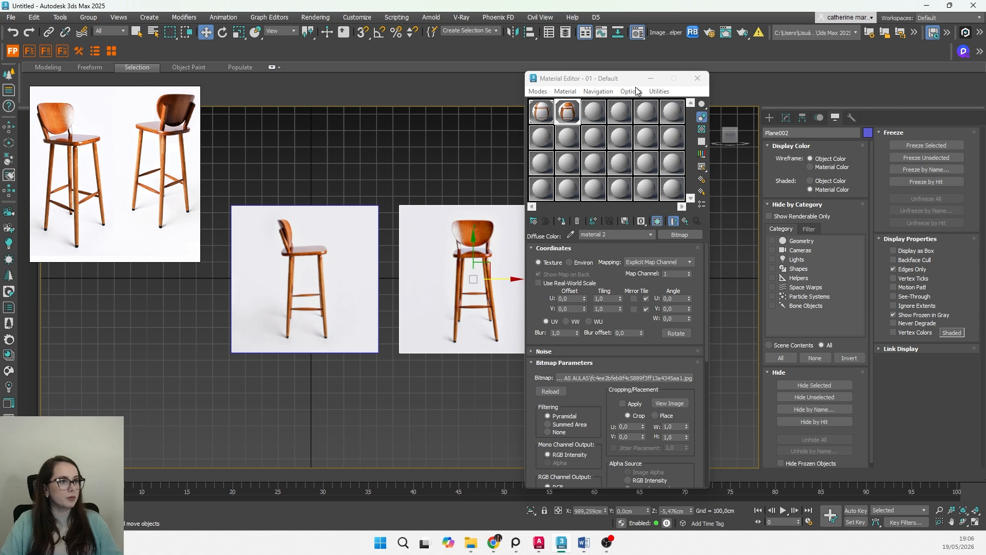
click(697, 78)
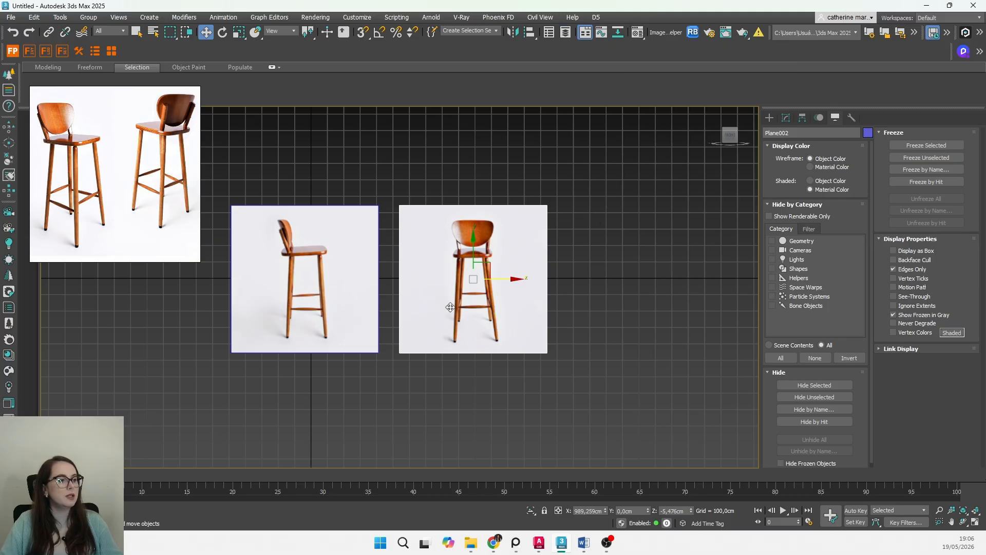
Step: Move both reference planes together so their lower edges rest on the horizontal origin line and the gap between them centers on the vertical one
middle_drag(450, 306, 489, 322)
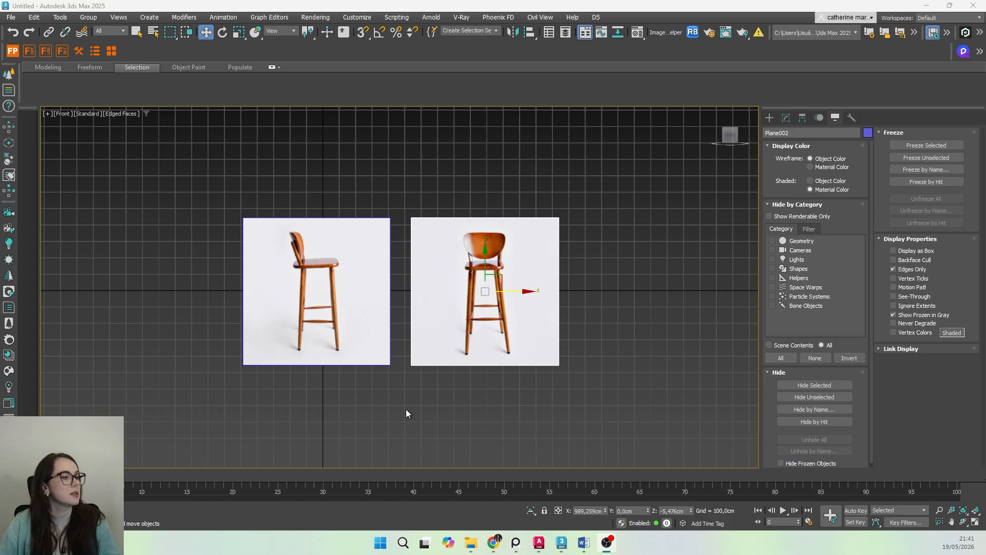
mouse_move(407, 411)
middle_down()
mouse_move(423, 405)
mouse_move(410, 413)
middle_up()
click(495, 415)
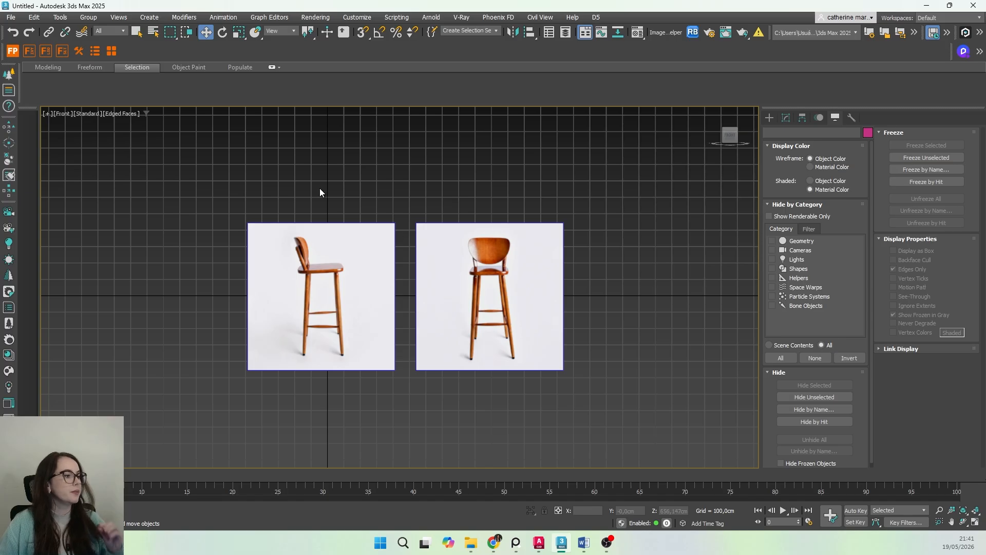
drag(319, 187, 461, 341)
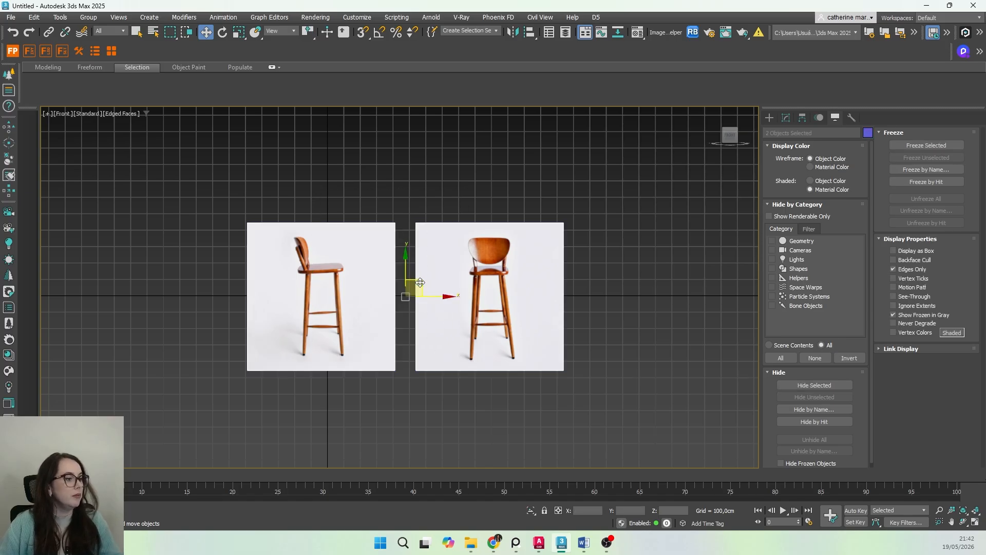
drag(420, 282, 343, 207)
middle_drag(318, 297, 362, 339)
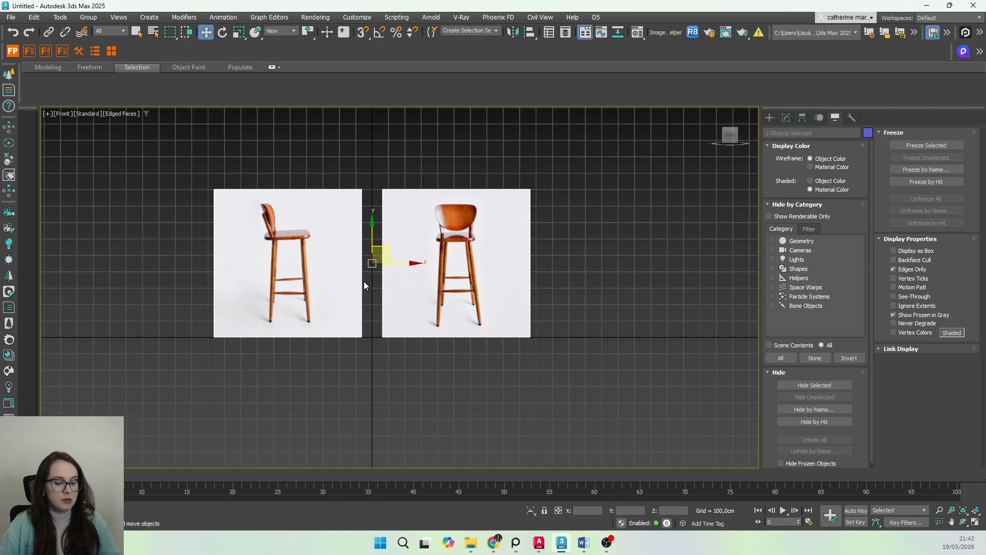
scroll(370, 295, up, 3)
middle_drag(382, 258, 375, 313)
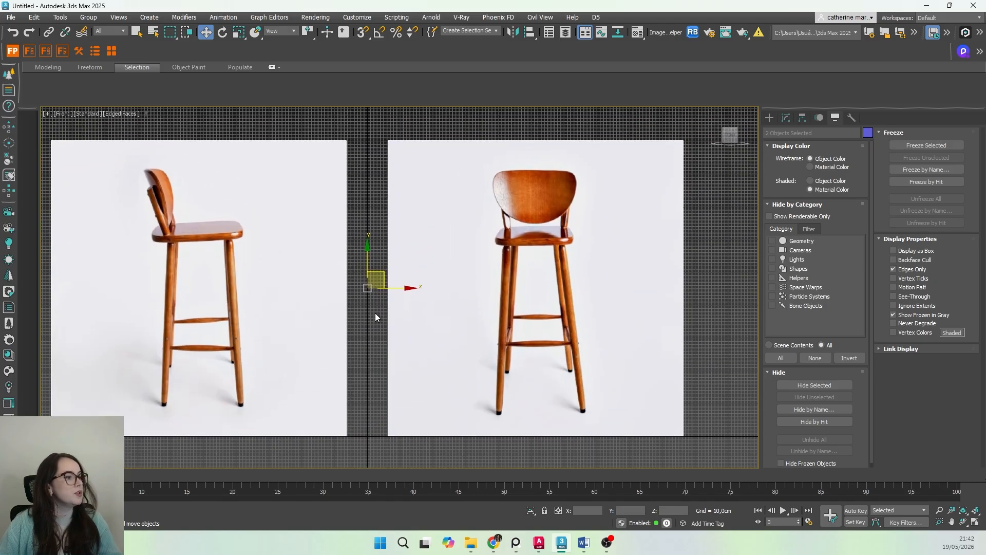
scroll(375, 313, down, 2)
middle_drag(392, 359, 384, 348)
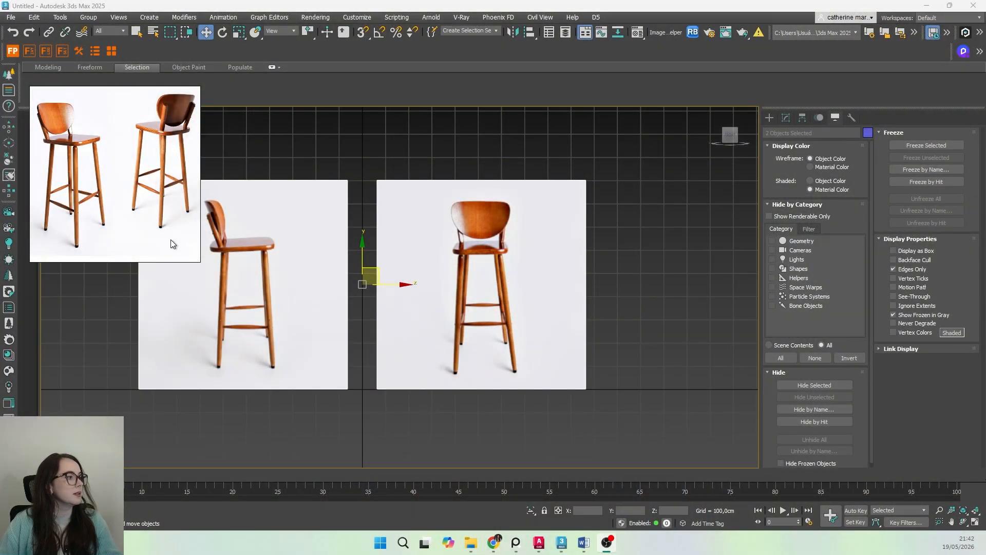
Step: Enlarge the reference board window and examine the legs and footrest bars in the two angled stool views
drag(201, 262, 464, 415)
middle_drag(199, 240, 329, 346)
scroll(298, 314, up, 5)
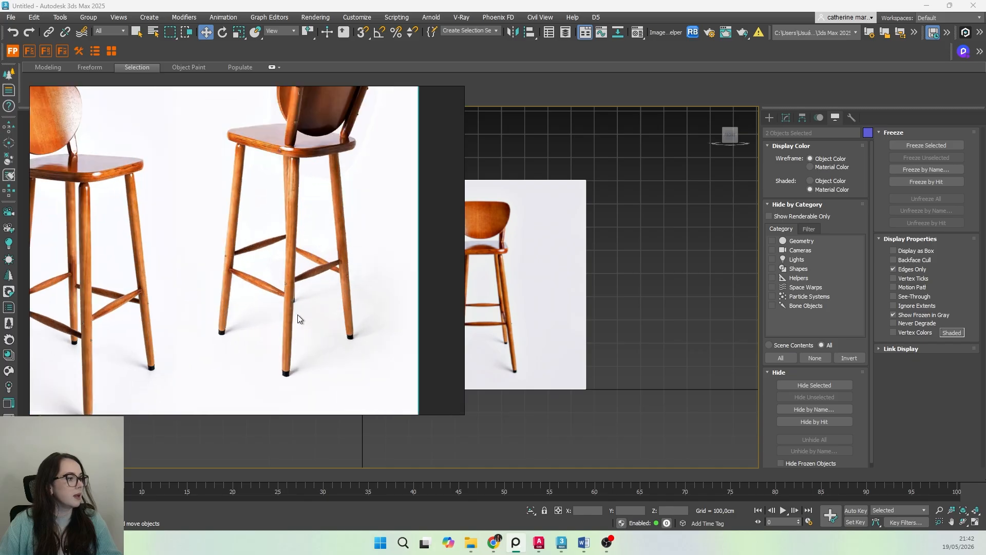
scroll(246, 264, down, 4)
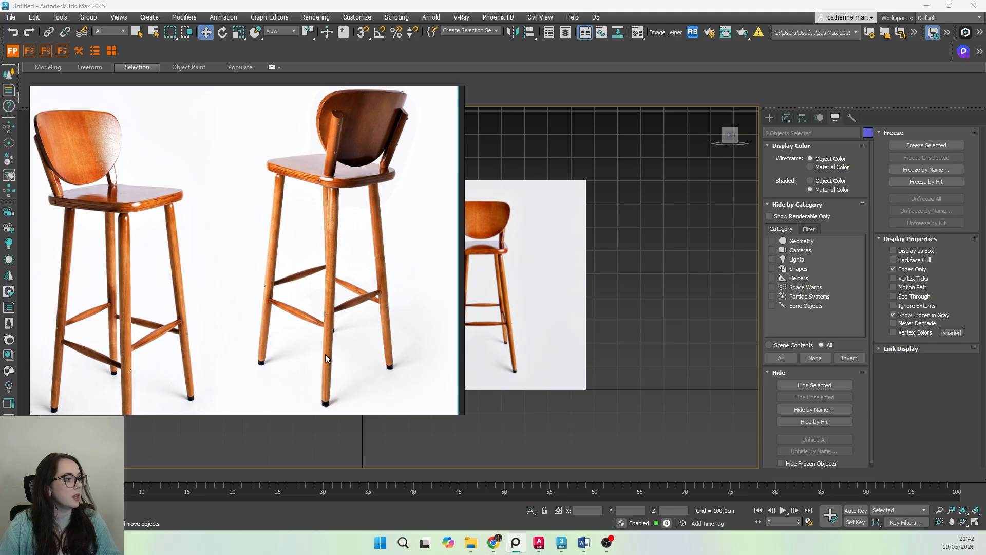
middle_drag(325, 354, 320, 275)
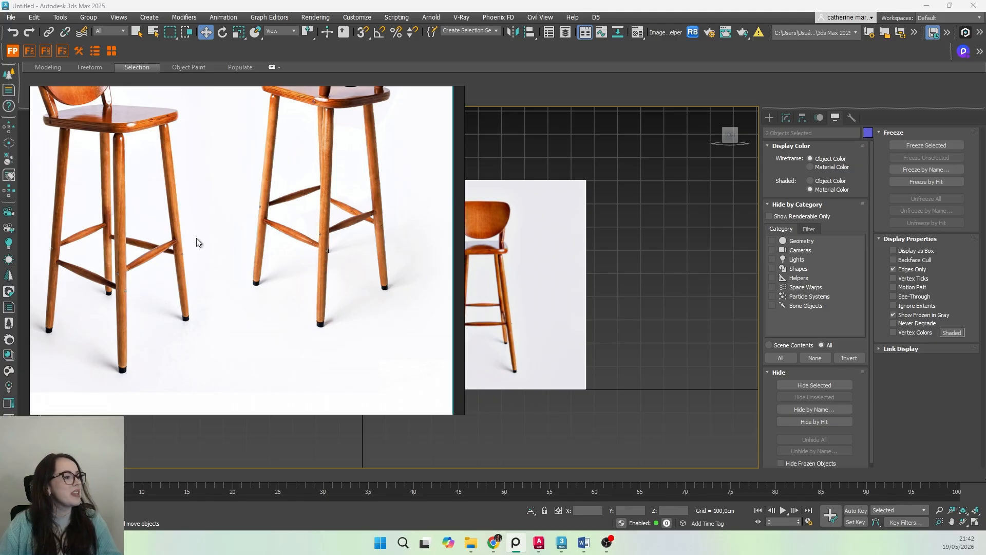
Step: Examine the seat, backrest and legs in the side and front views of the stool on the reference board
scroll(200, 243, down, 3)
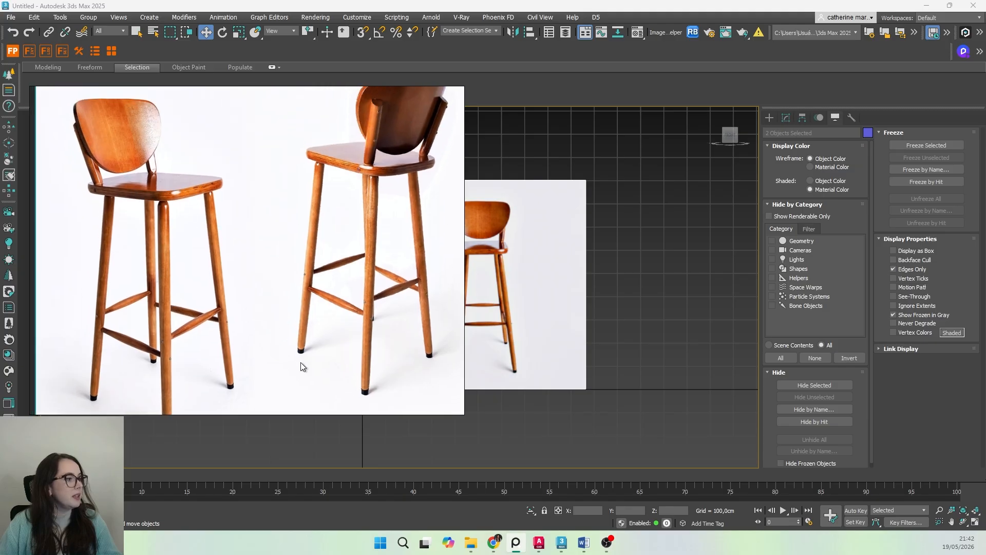
middle_drag(300, 362, 282, 350)
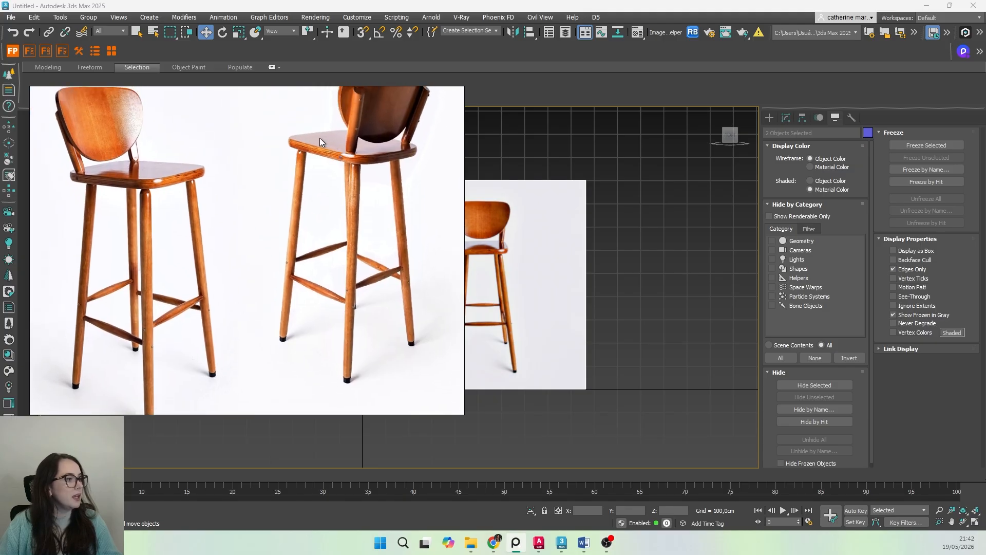
scroll(306, 243, down, 4)
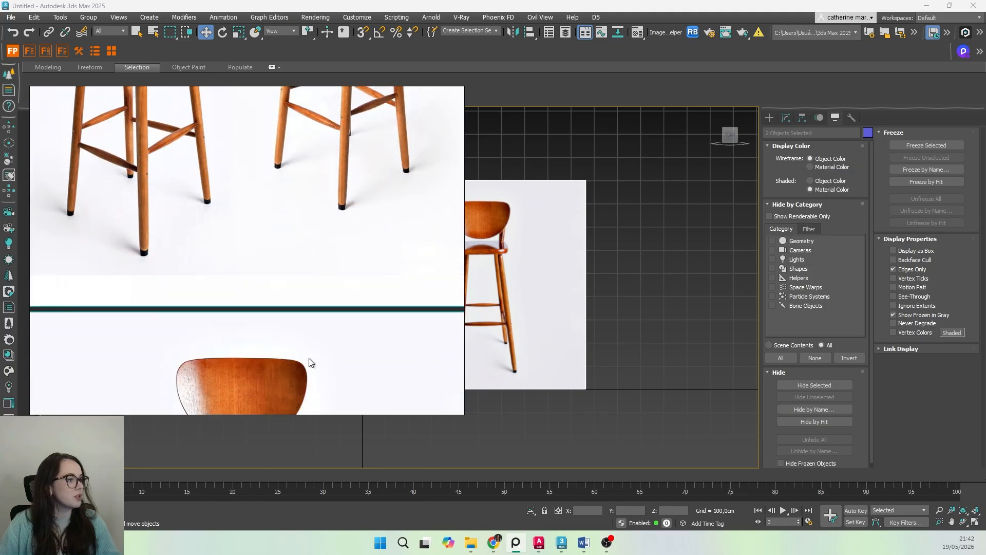
scroll(309, 358, down, 12)
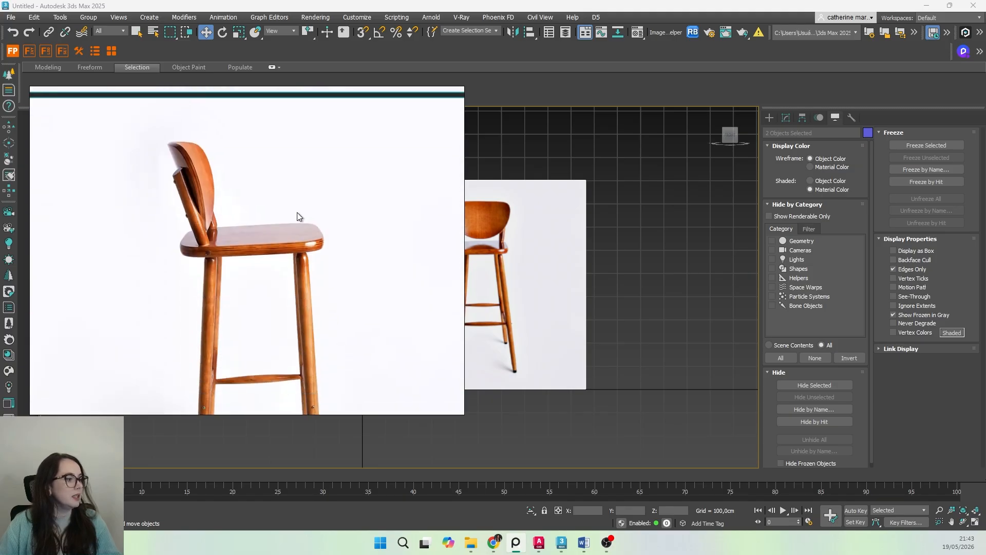
scroll(298, 213, down, 3)
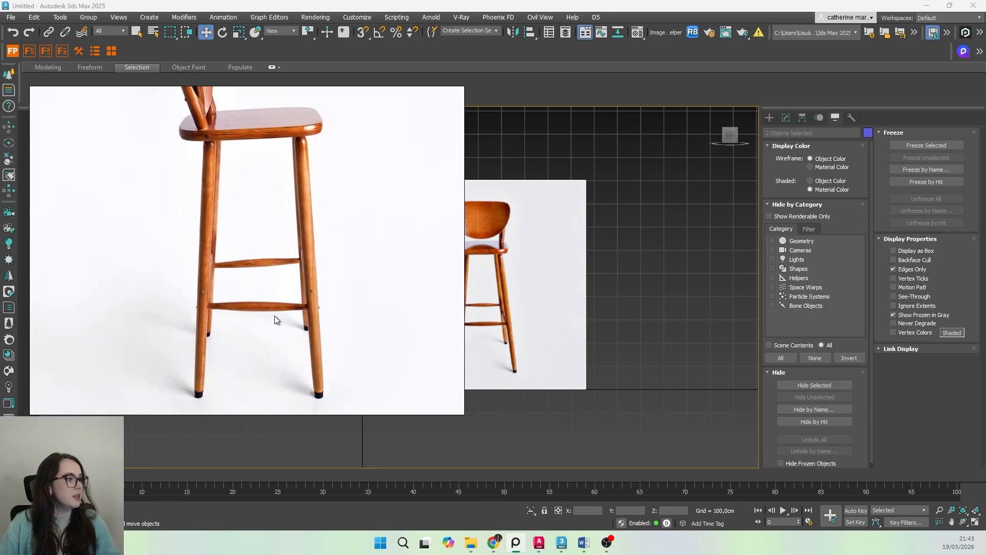
scroll(274, 315, down, 1)
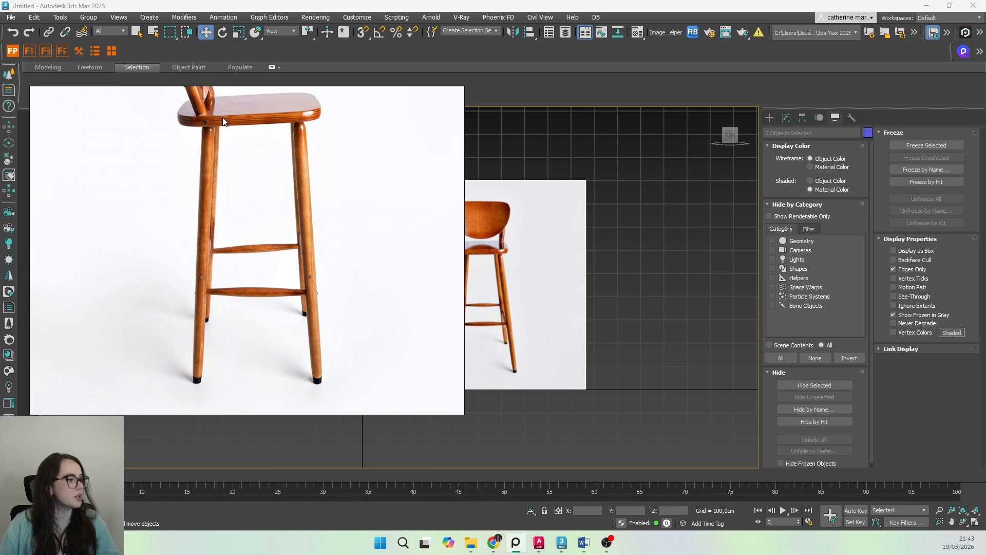
scroll(254, 121, up, 3)
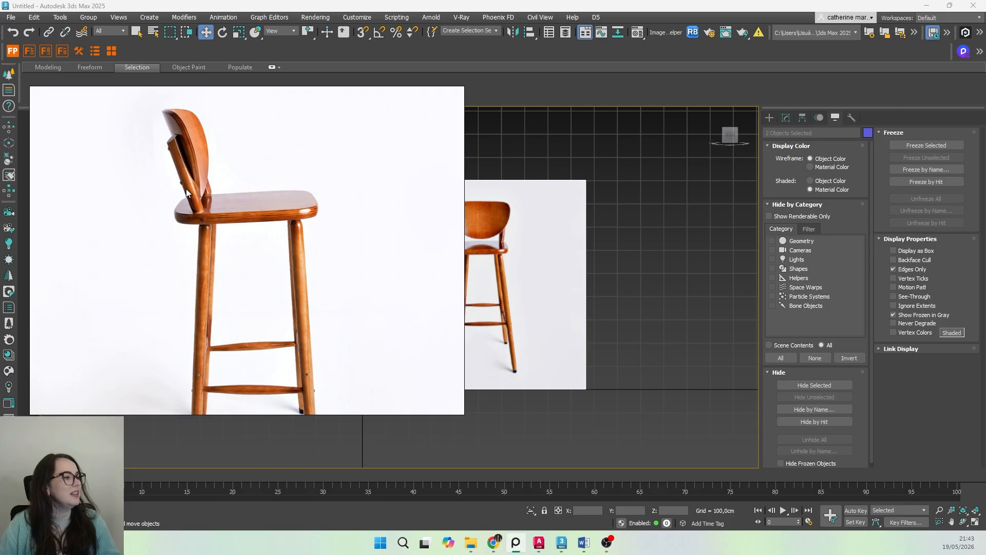
scroll(228, 246, up, 6)
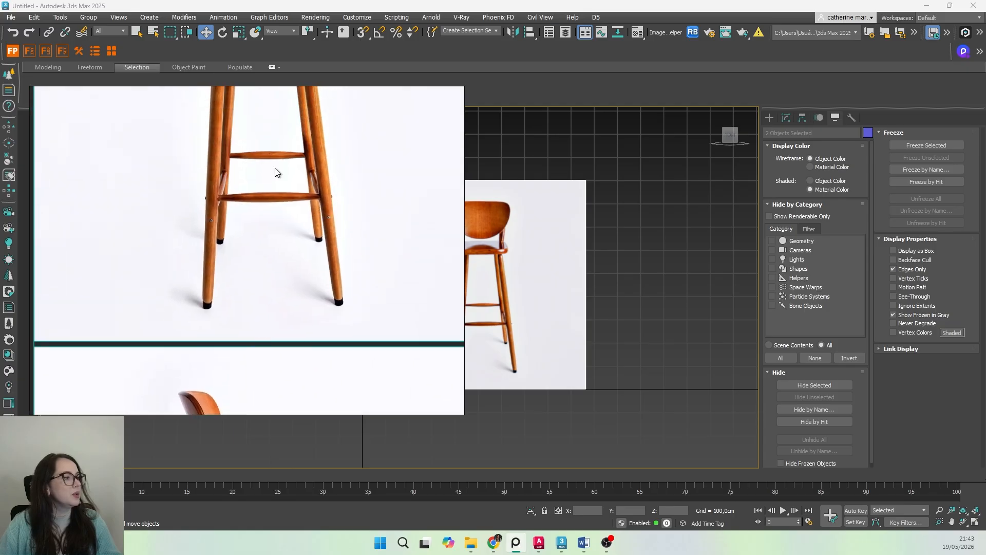
scroll(285, 186, up, 5)
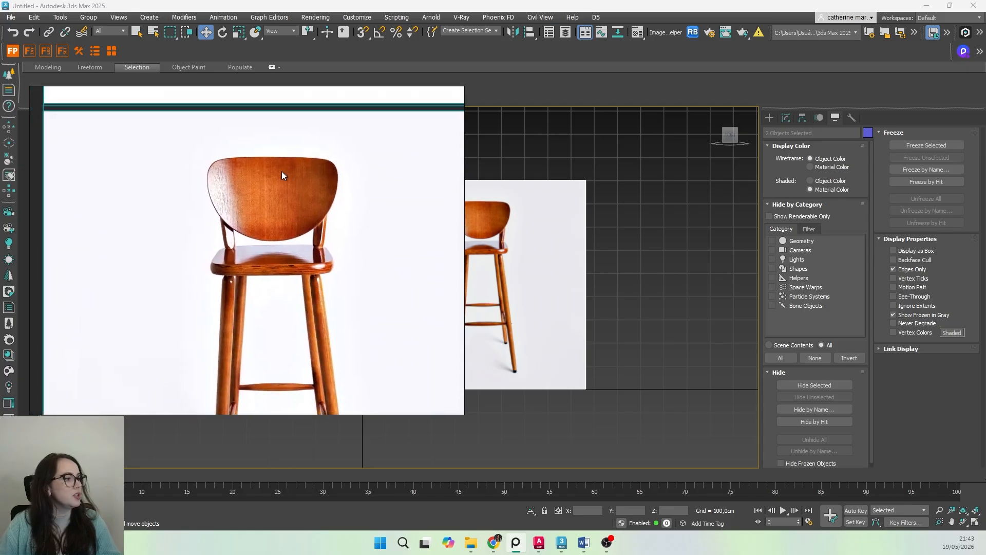
Step: Examine how the footrest bars join the legs and how the backrest is supported in the two angled stool views
scroll(278, 180, up, 6)
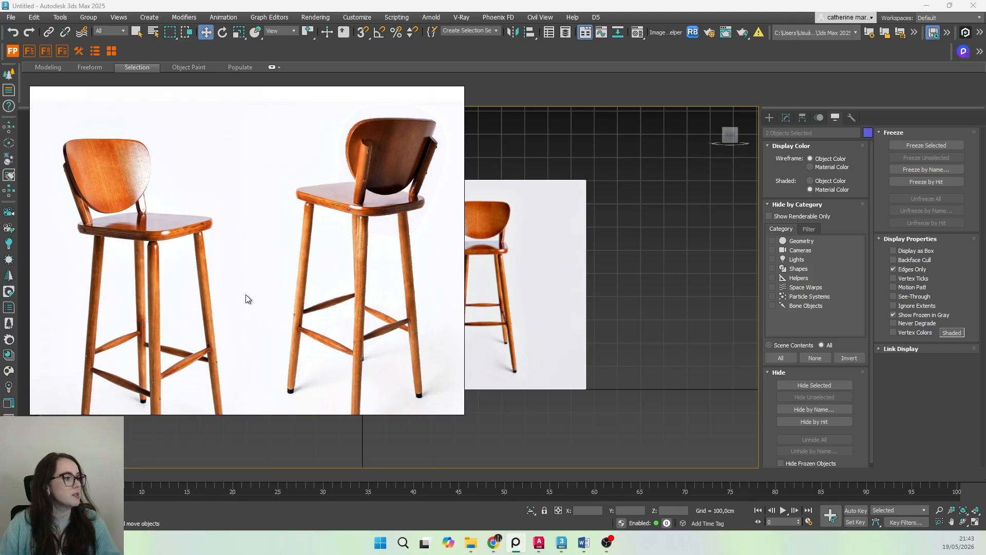
middle_drag(286, 337, 286, 247)
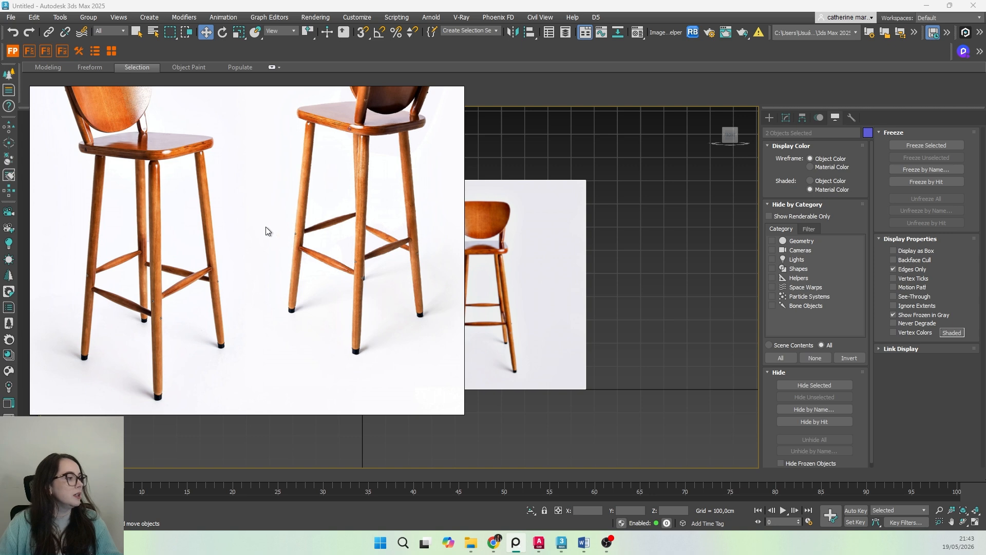
scroll(265, 231, down, 1)
middle_drag(253, 346, 250, 313)
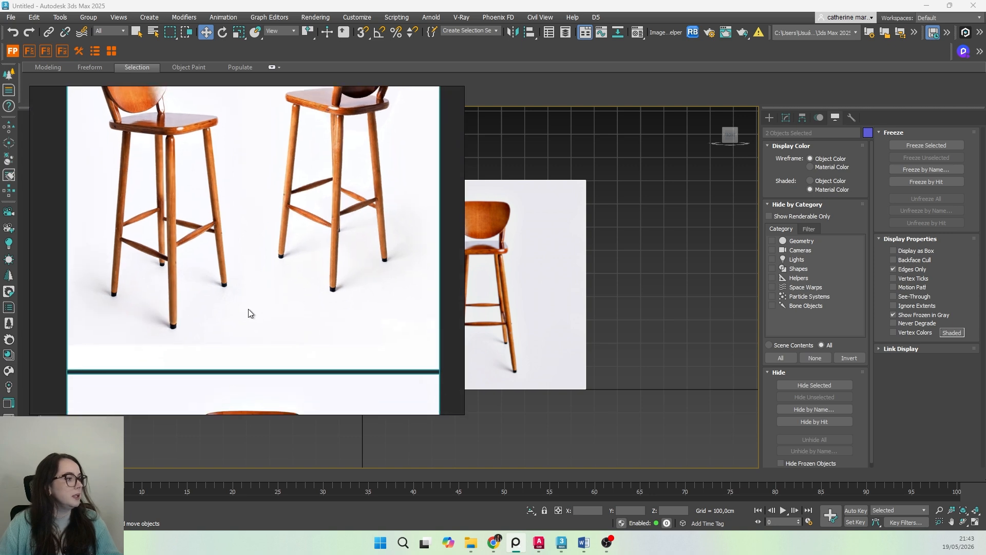
scroll(306, 221, up, 3)
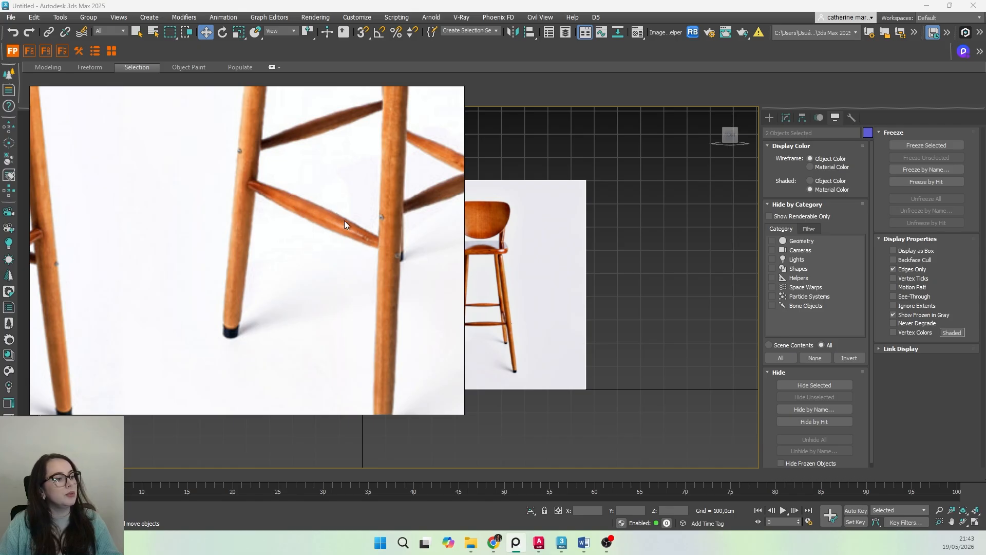
scroll(347, 278, down, 4)
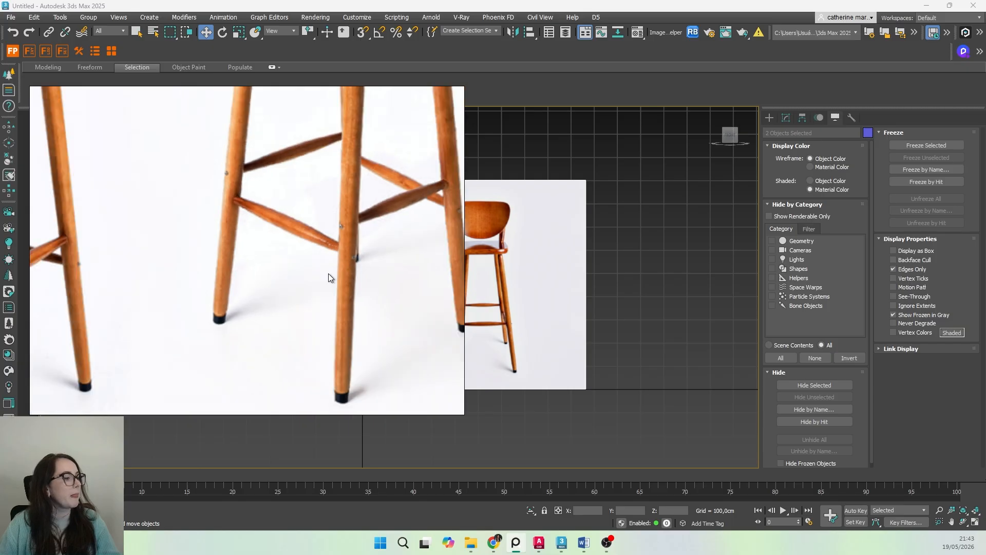
scroll(328, 273, down, 6)
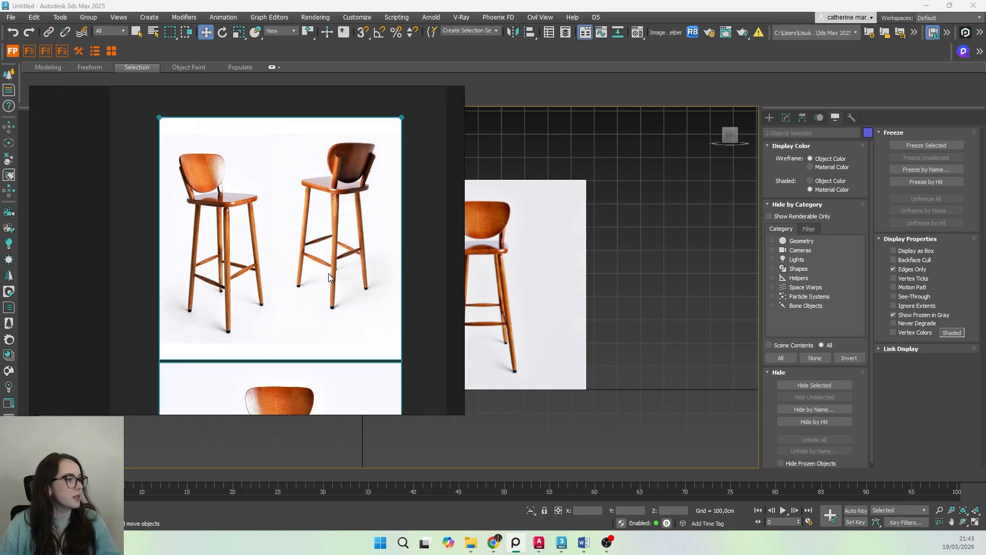
middle_drag(312, 355, 304, 339)
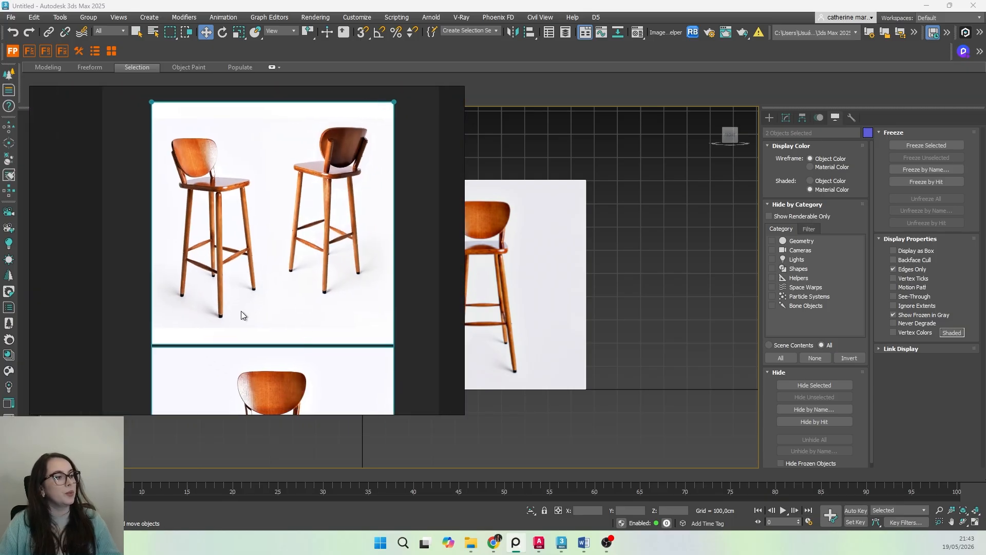
scroll(229, 291, up, 2)
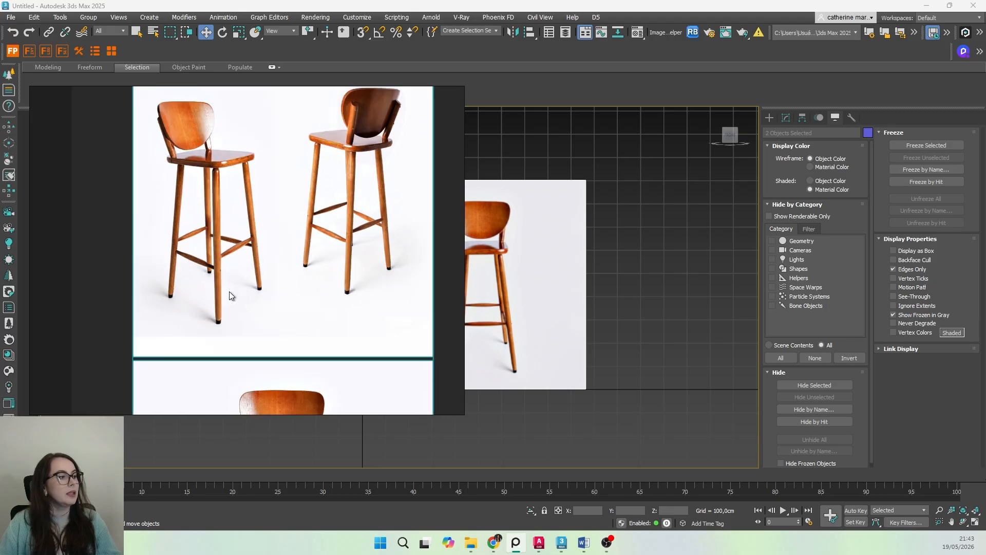
middle_drag(263, 251, 220, 326)
scroll(220, 327, up, 1)
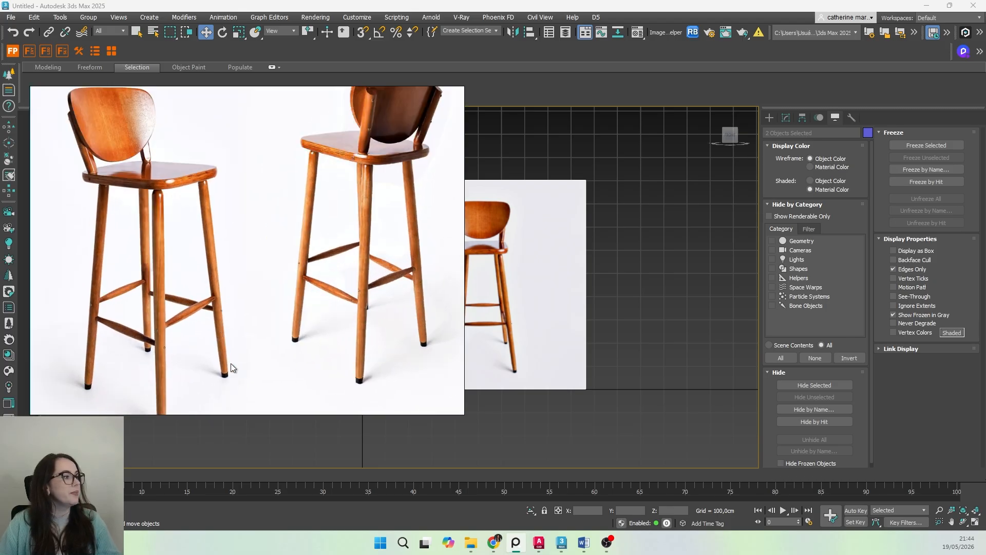
middle_drag(230, 363, 231, 347)
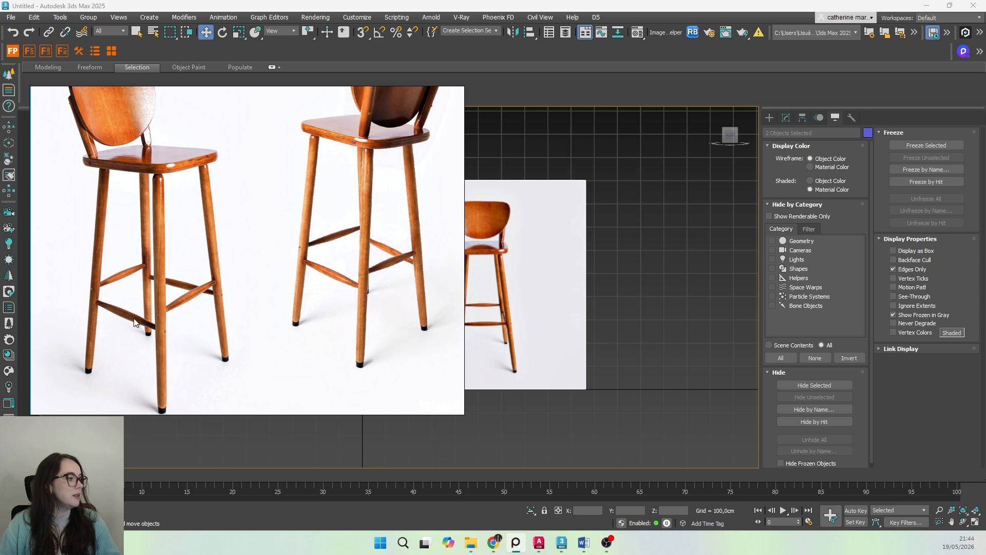
drag(264, 242, 244, 337)
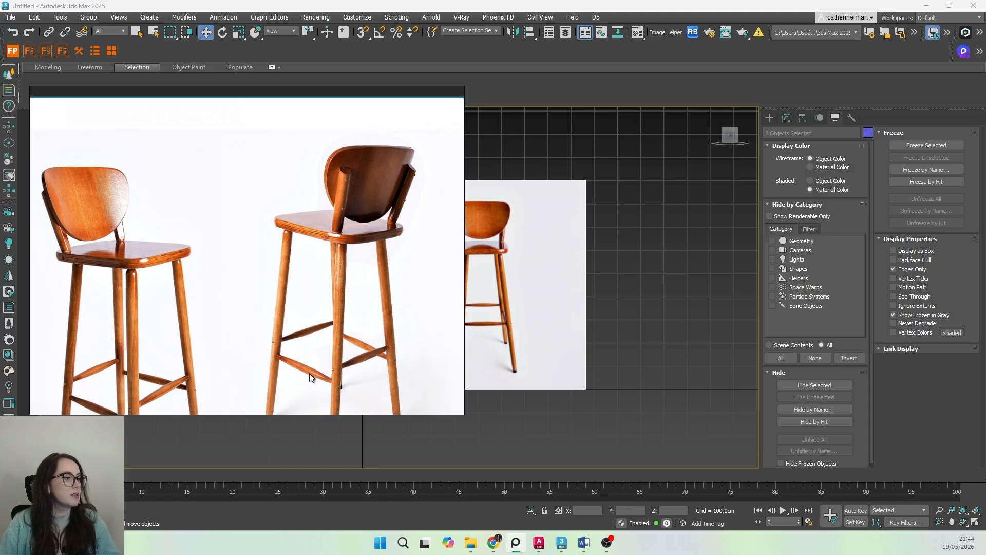
drag(309, 373, 349, 307)
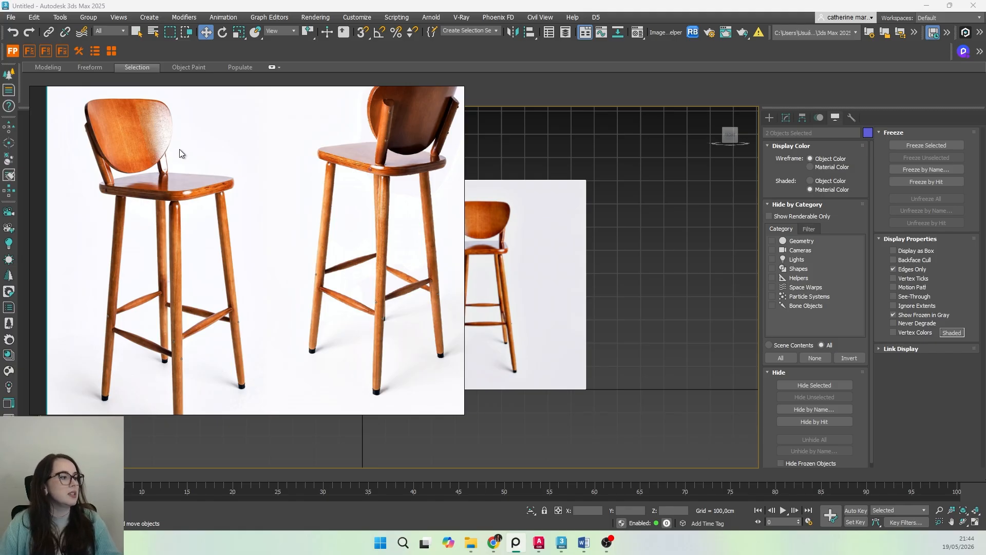
Step: Shrink the reference board window to frame only the two angled stool views and move it beside the side-view plane
scroll(257, 339, down, 4)
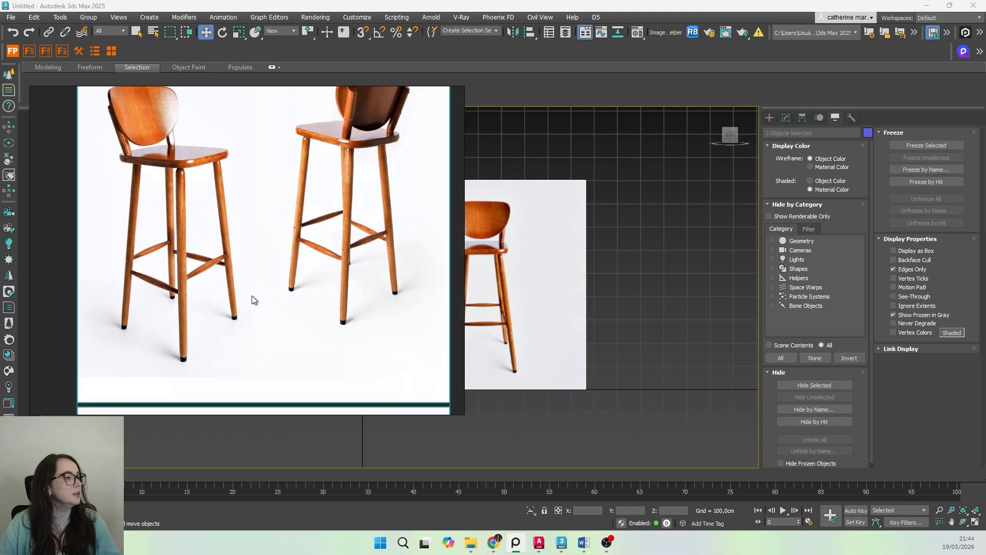
middle_drag(264, 389, 246, 204)
middle_drag(263, 319, 267, 227)
scroll(280, 293, up, 2)
middle_drag(280, 188, 294, 404)
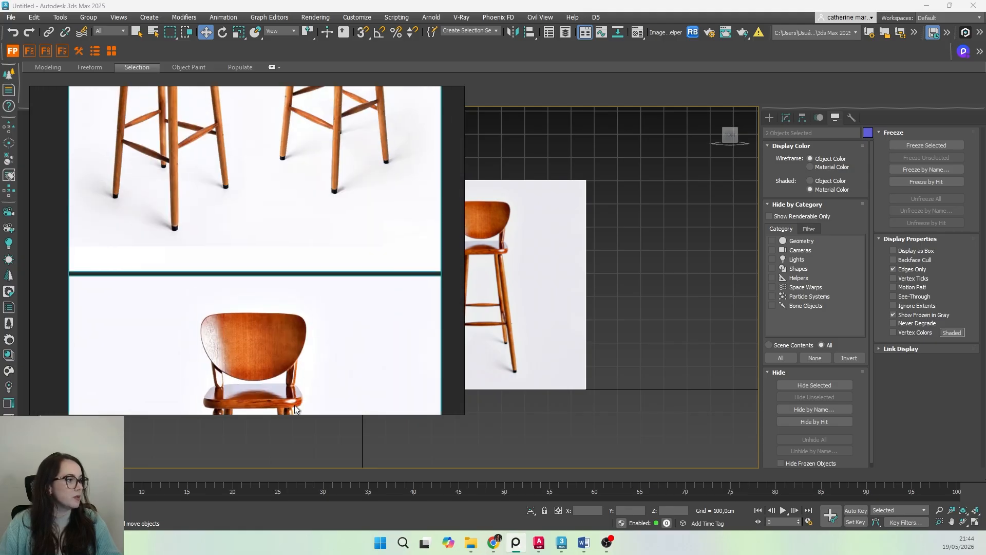
middle_drag(295, 215, 294, 377)
middle_drag(288, 267, 122, 205)
scroll(250, 292, down, 3)
scroll(258, 326, down, 2)
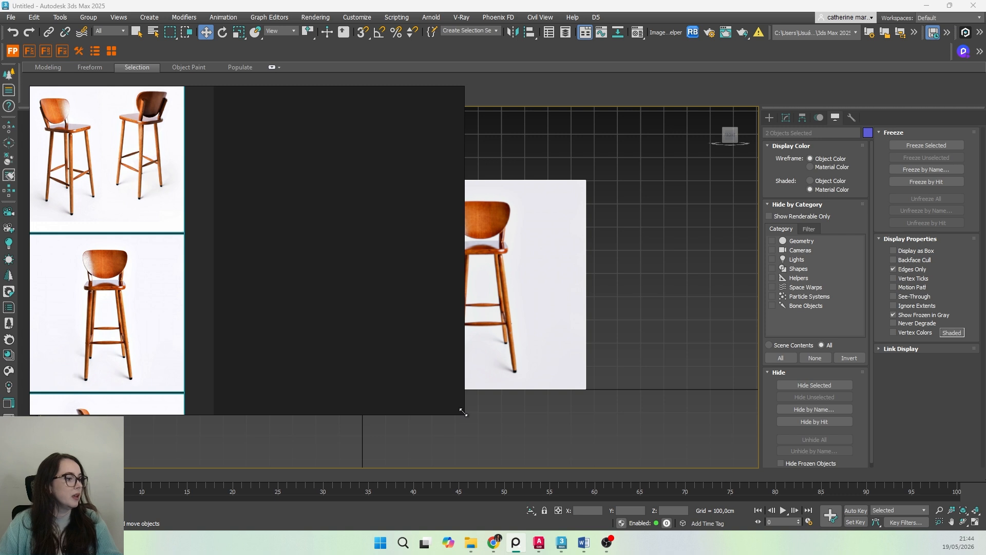
drag(466, 412, 182, 229)
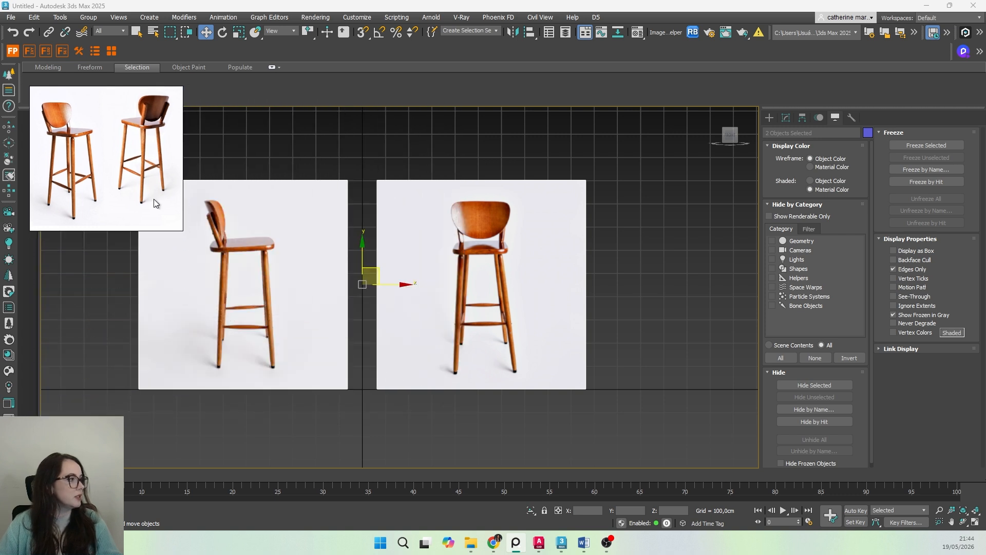
mouse_move(143, 215)
mouse_down()
mouse_move(150, 204)
mouse_move(139, 213)
mouse_move(139, 202)
mouse_up()
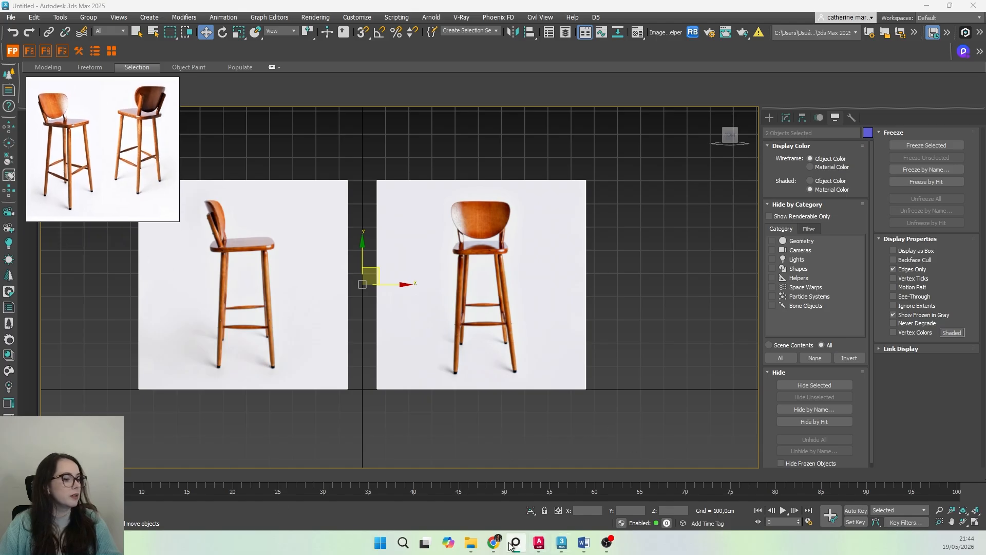
mouse_move(516, 545)
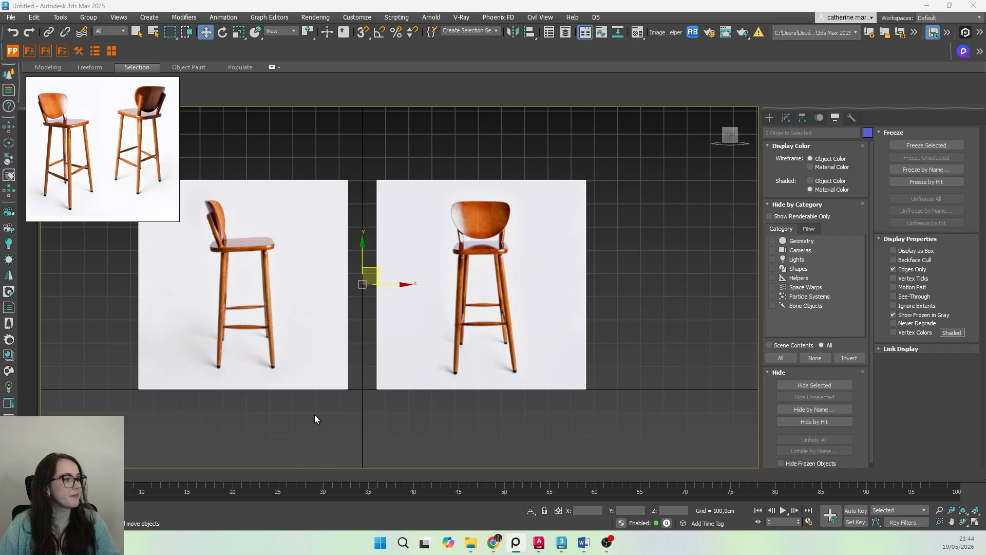
Step: Draw a standing cylinder with about 67 cm radius and 791 cm height over the front-view stool's leg, then return to the maximized Front view
middle_drag(343, 424, 408, 427)
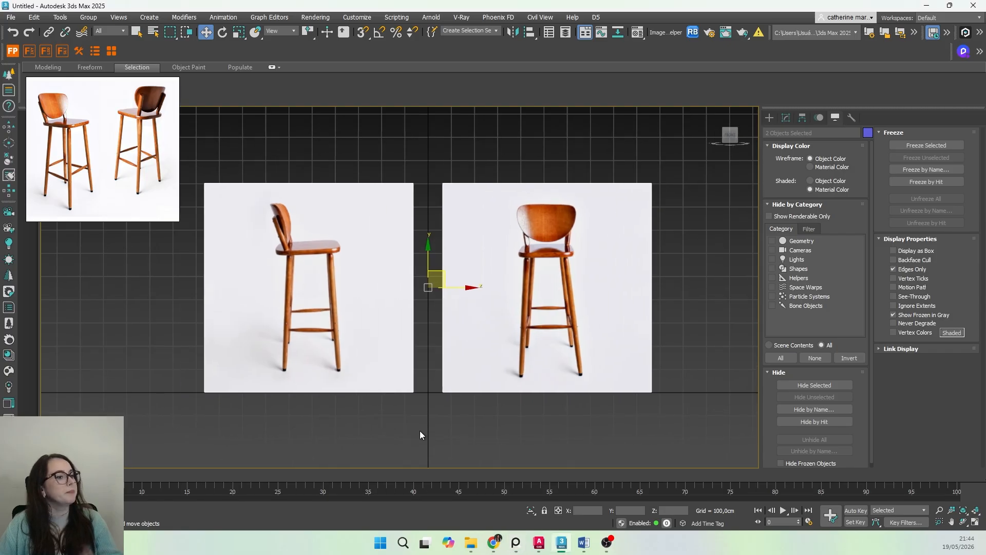
click(769, 118)
click(661, 352)
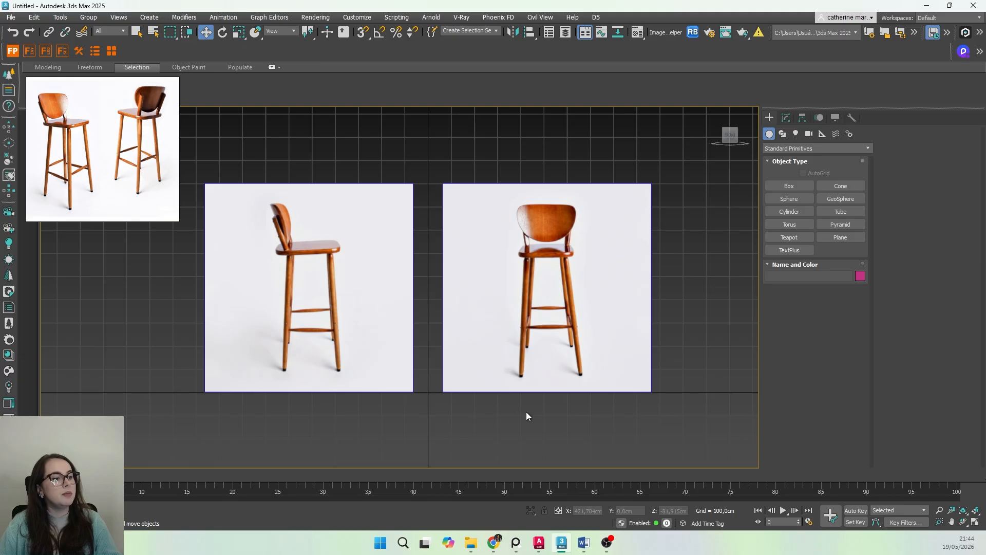
middle_drag(526, 414, 489, 384)
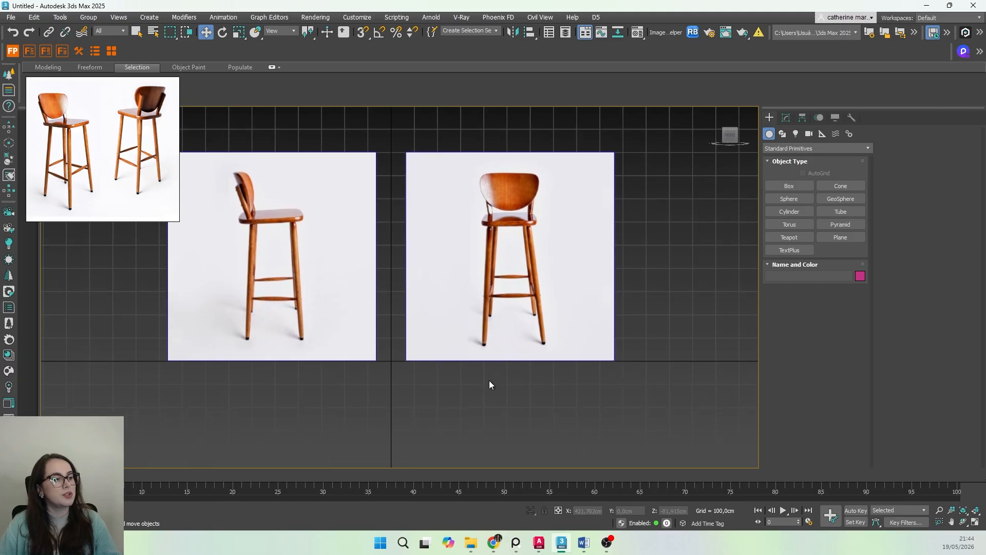
click(788, 212)
middle_drag(592, 401, 556, 383)
key(alt+w)
scroll(516, 382, down, 8)
mouse_move(575, 385)
mouse_down()
mouse_move(593, 379)
mouse_move(579, 385)
mouse_up()
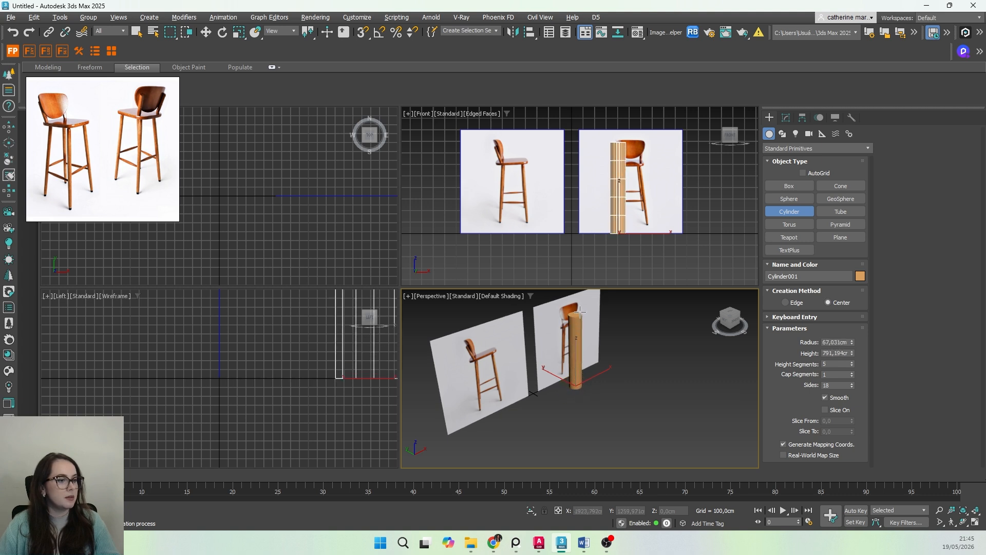
click(580, 311)
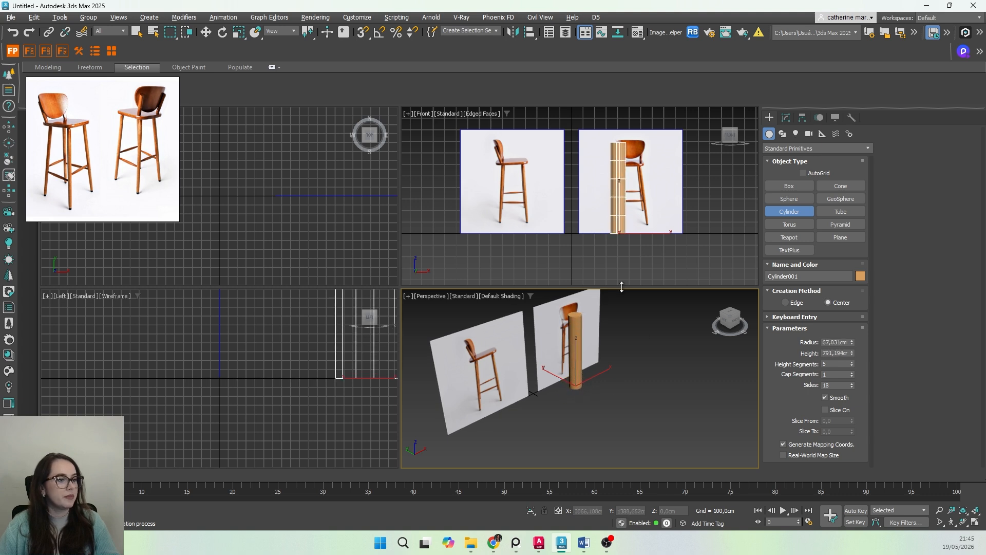
right_click(613, 233)
key(alt+w)
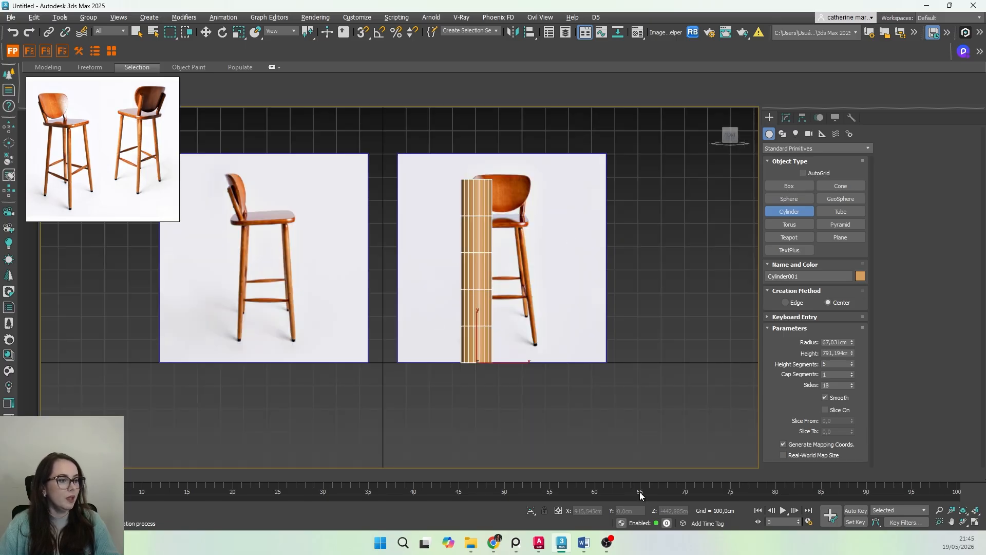
Step: Move the reference board down clear of the viewport label and set the cylinder's radius to 8 cm
drag(173, 183, 136, 226)
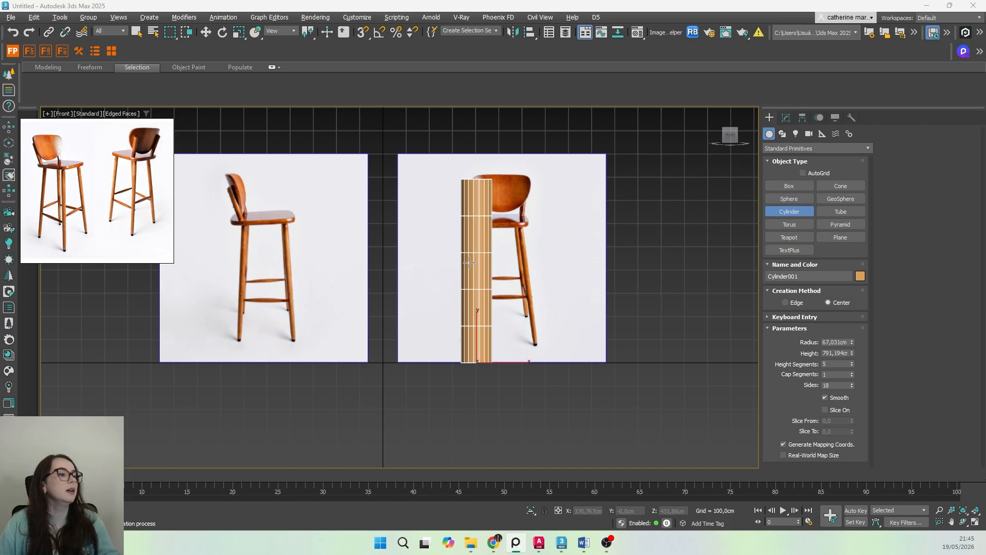
double_click(837, 353)
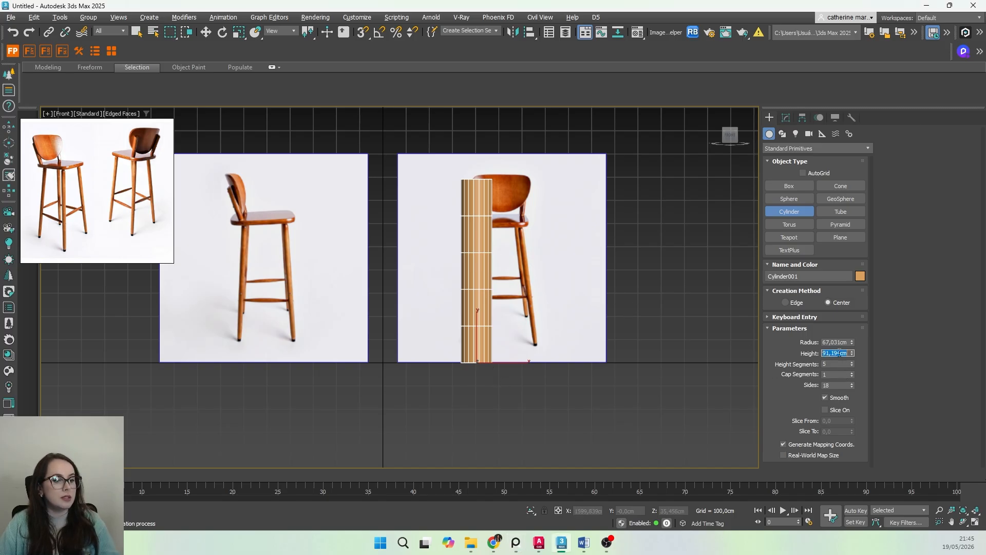
double_click(838, 342)
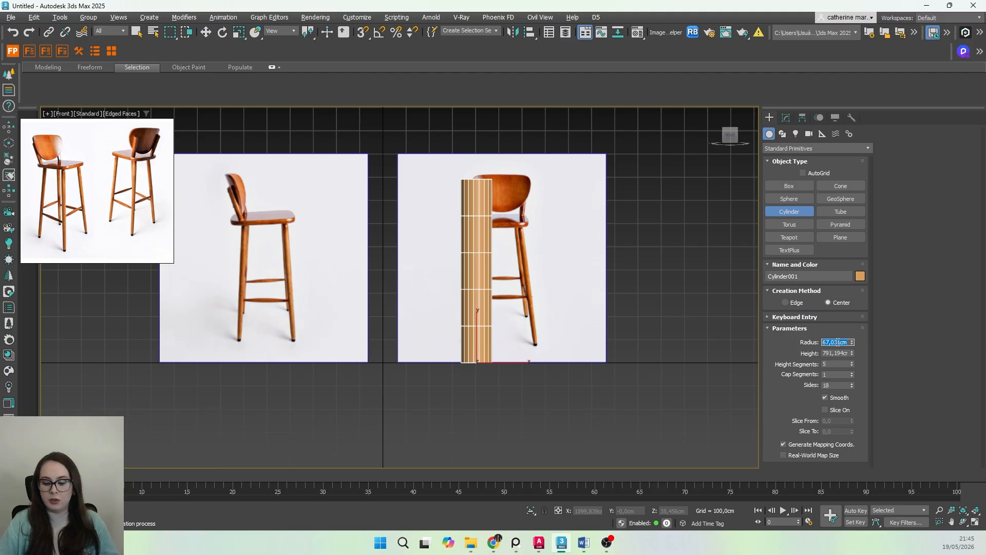
text(5)
key(Return)
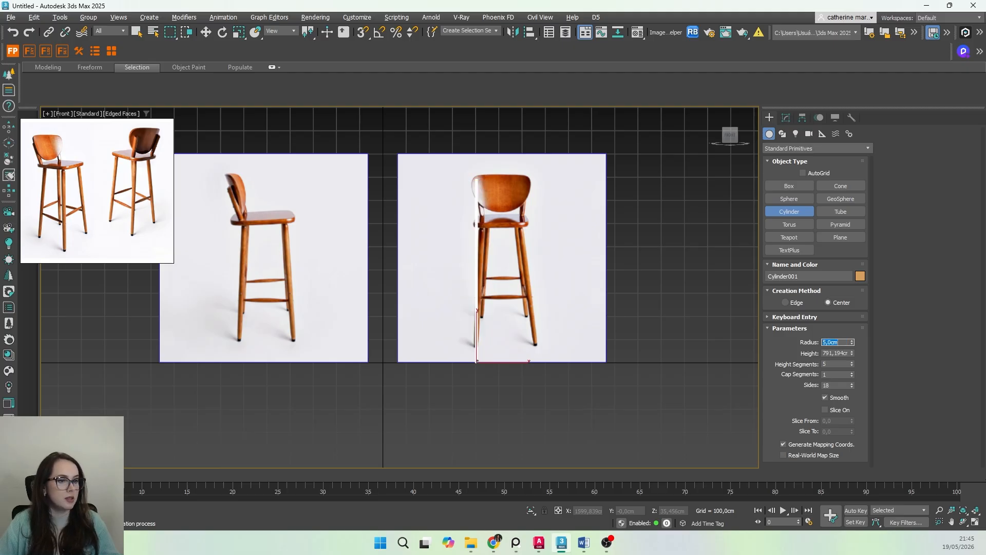
key(Return)
text(8)
key(Return)
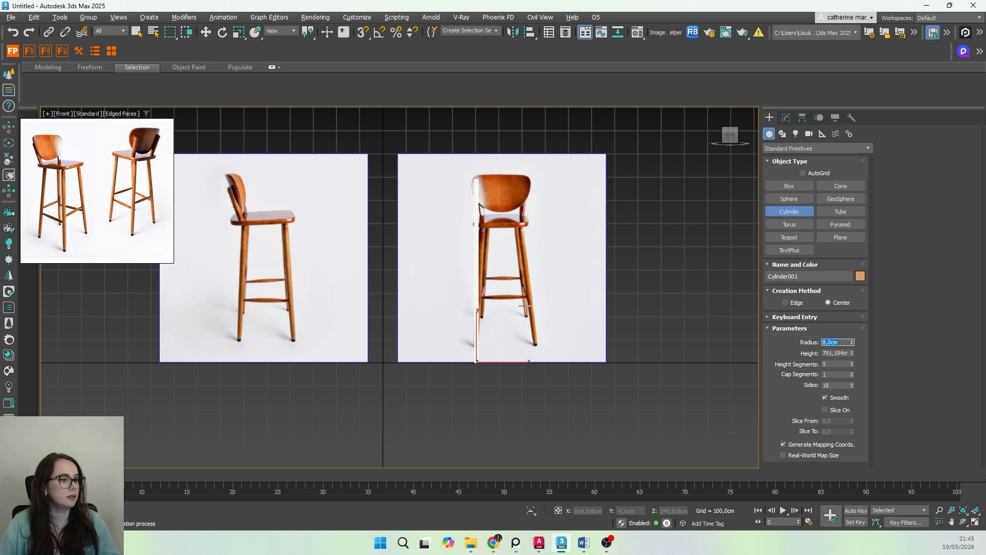
Step: Turn off the edged-faces display and change the cylinder's object colour to magenta
scroll(524, 306, up, 2)
mouse_move(424, 315)
middle_down()
mouse_move(503, 321)
mouse_move(475, 339)
middle_up()
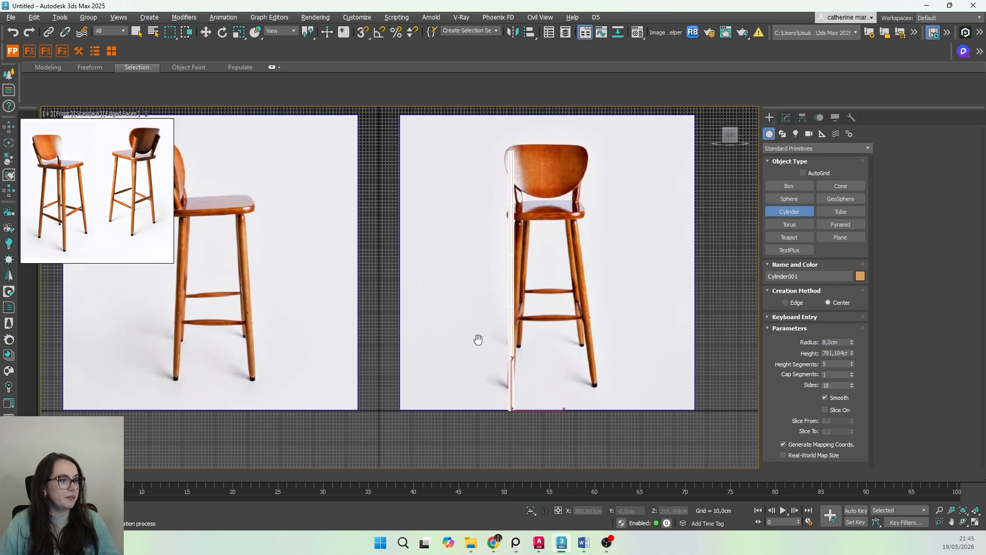
key(F4)
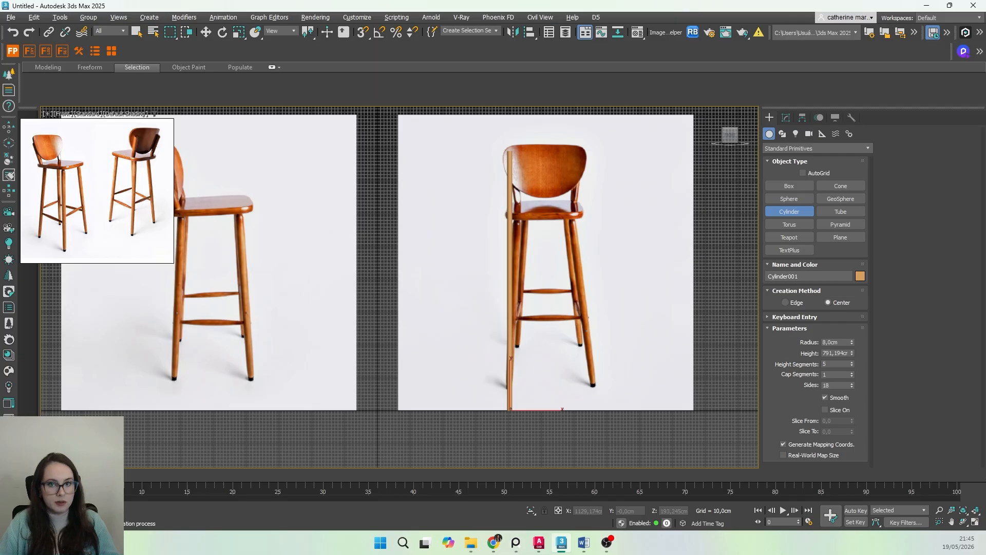
click(860, 276)
drag(551, 244, 744, 183)
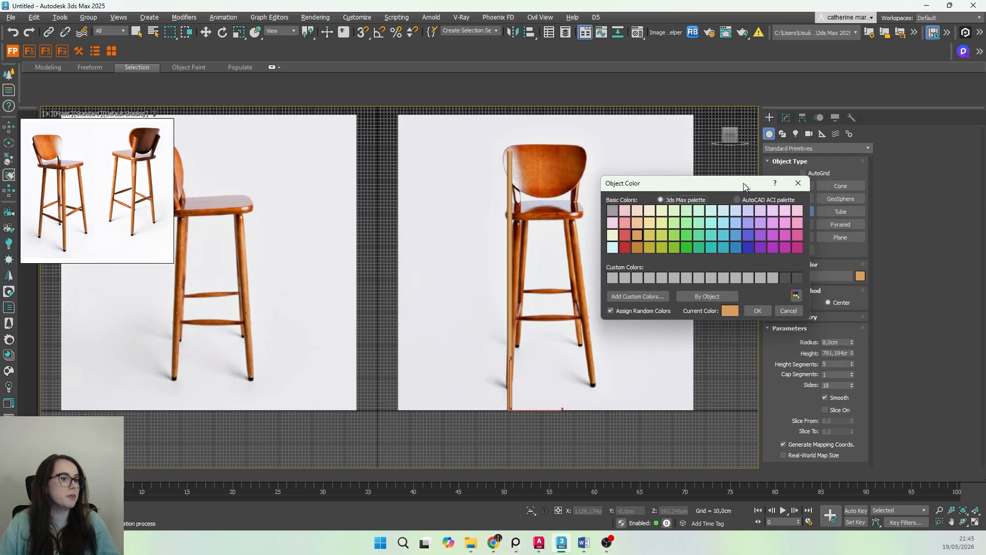
click(786, 246)
click(755, 308)
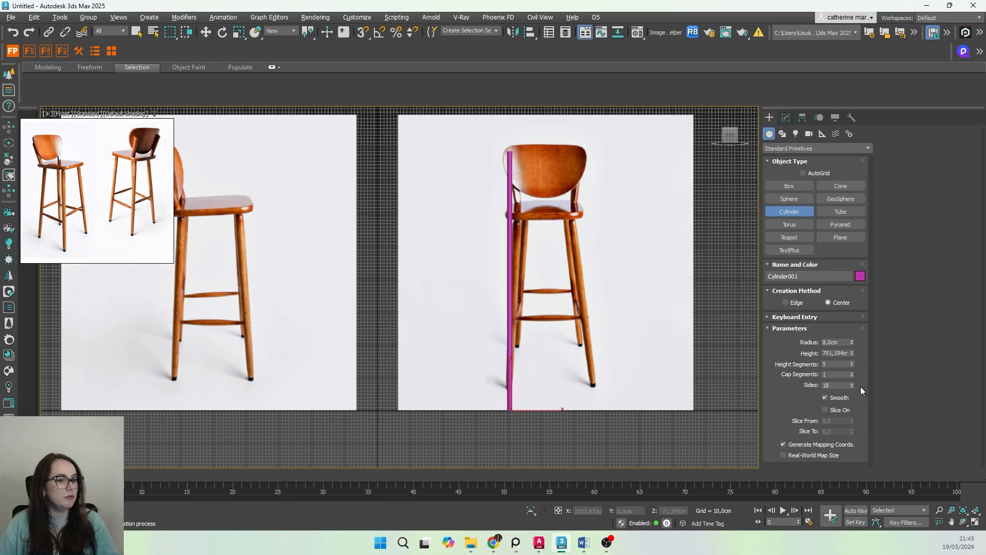
Step: Set the cylinder's radius to 12 cm and shorten its height to about 578 cm
drag(850, 340, 846, 319)
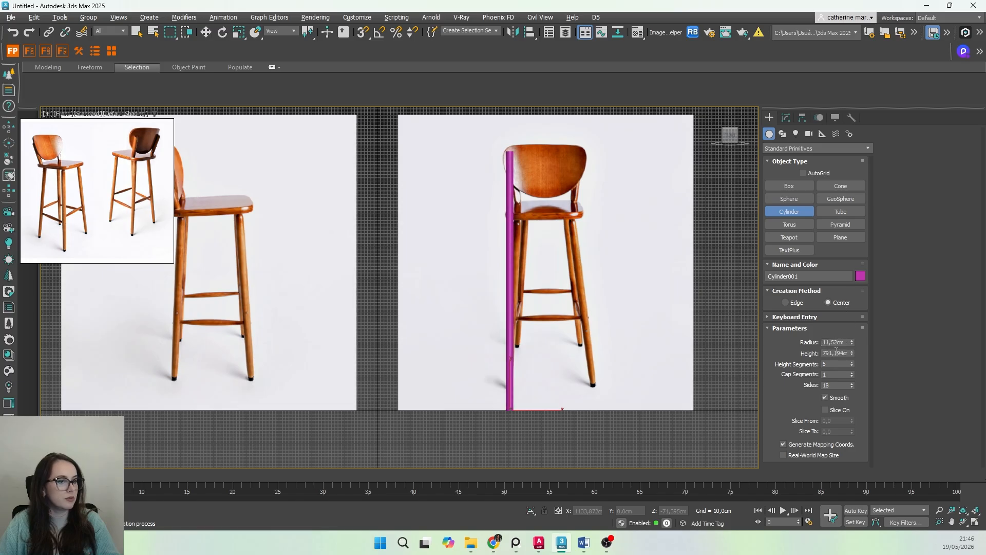
click(834, 342)
text(12)
key(Return)
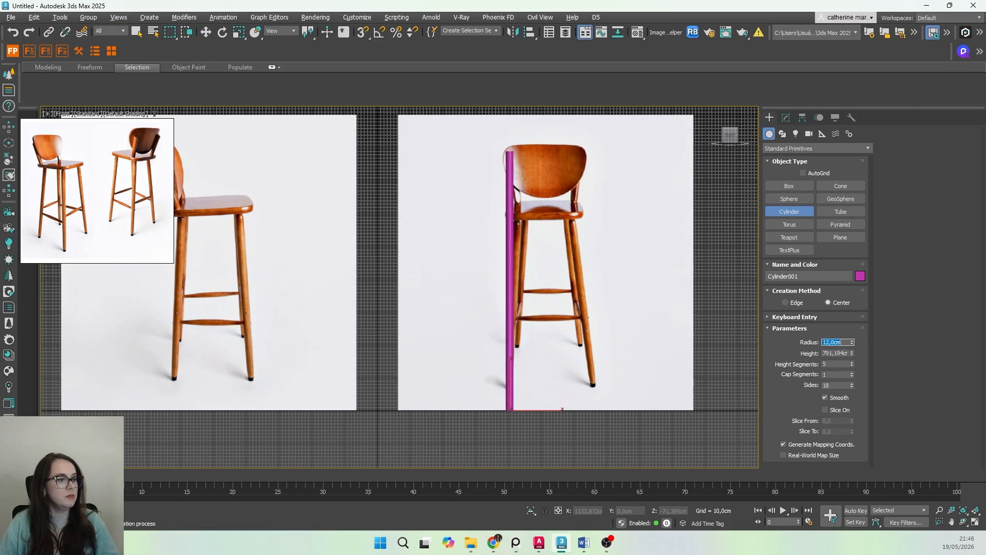
click(842, 353)
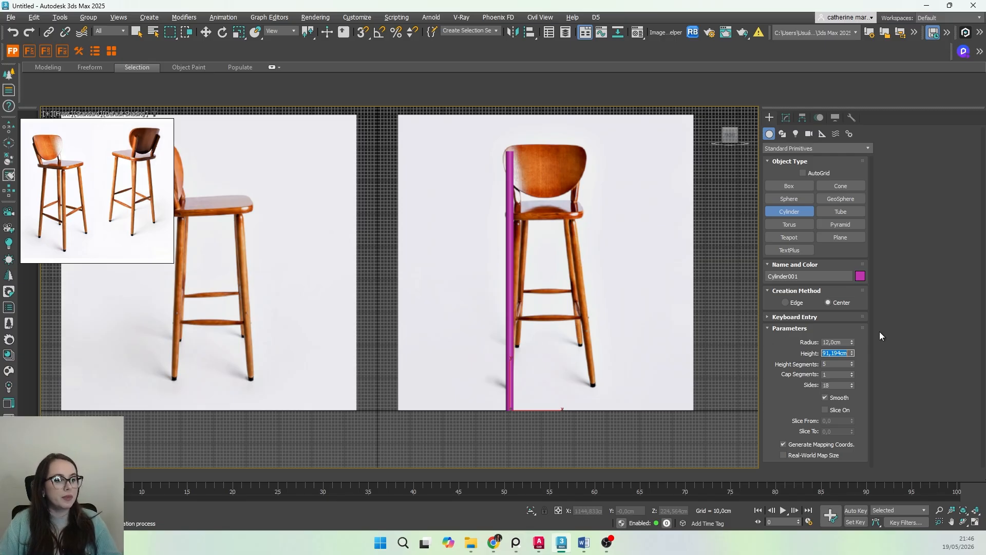
drag(852, 358, 852, 369)
middle_drag(473, 264, 482, 267)
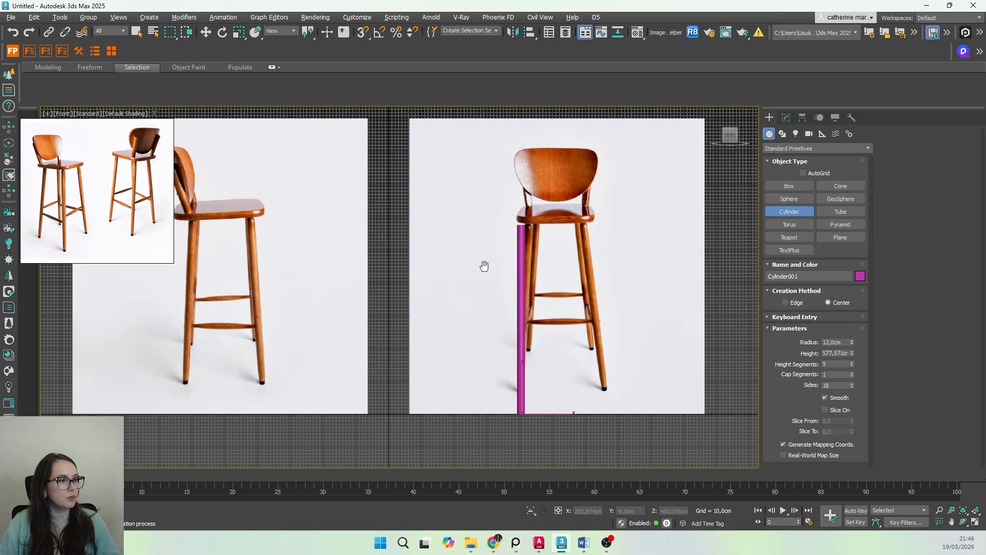
Step: Move both reference planes down together until the front-view stool's feet line up with the cylinder's base
key(w)
click(451, 187)
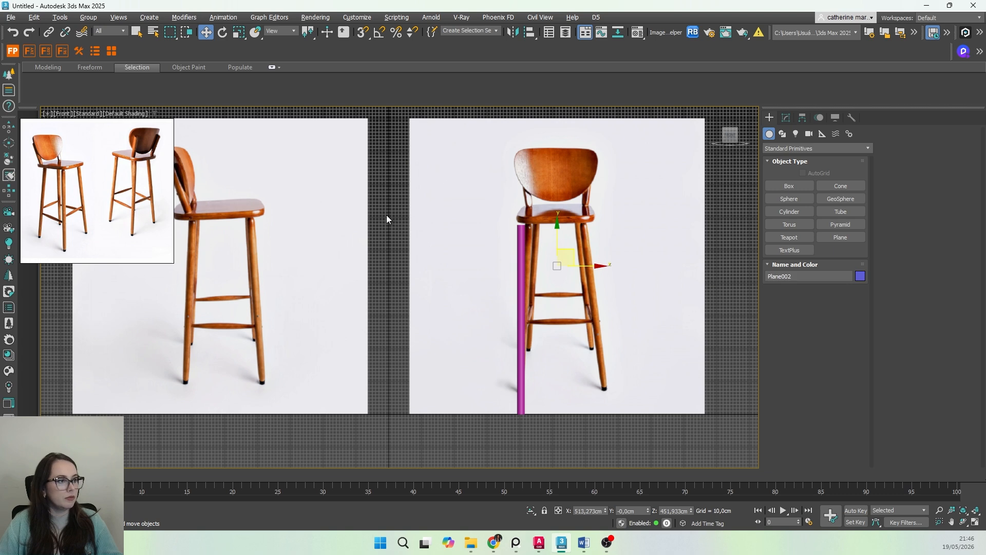
ctrl+click(357, 186)
drag(390, 230, 392, 250)
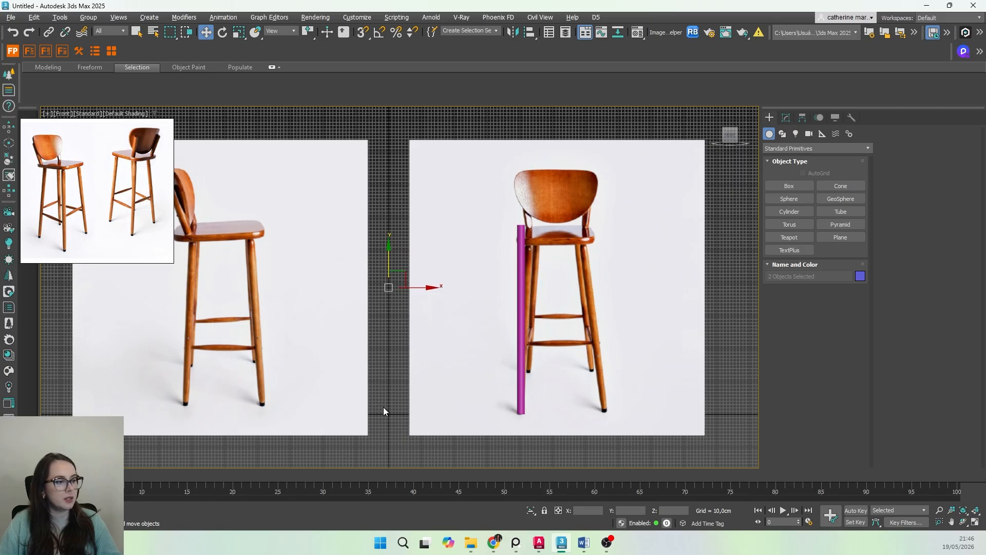
Step: Shorten the cylinder's height to about 520 cm so its top meets the underside of the seat in the front view
click(519, 254)
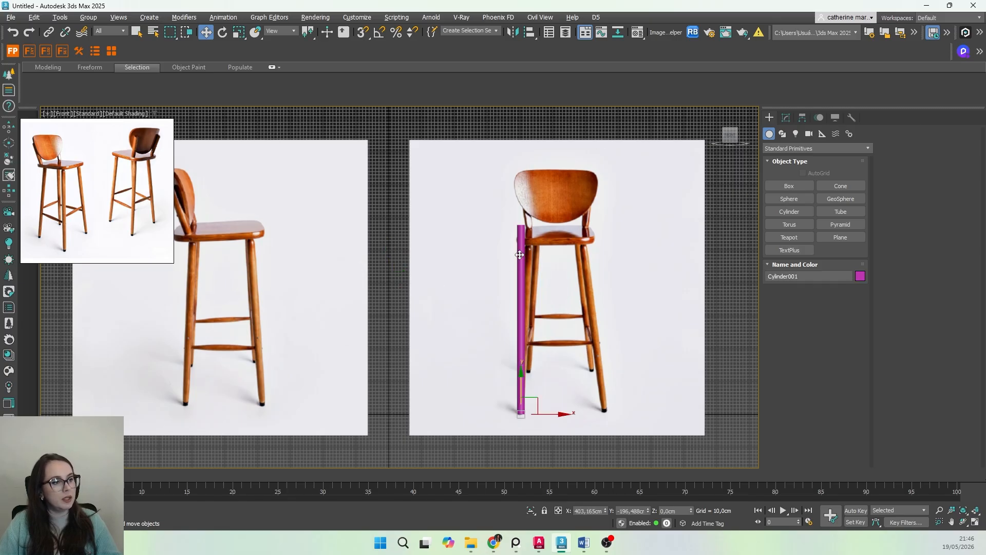
click(785, 117)
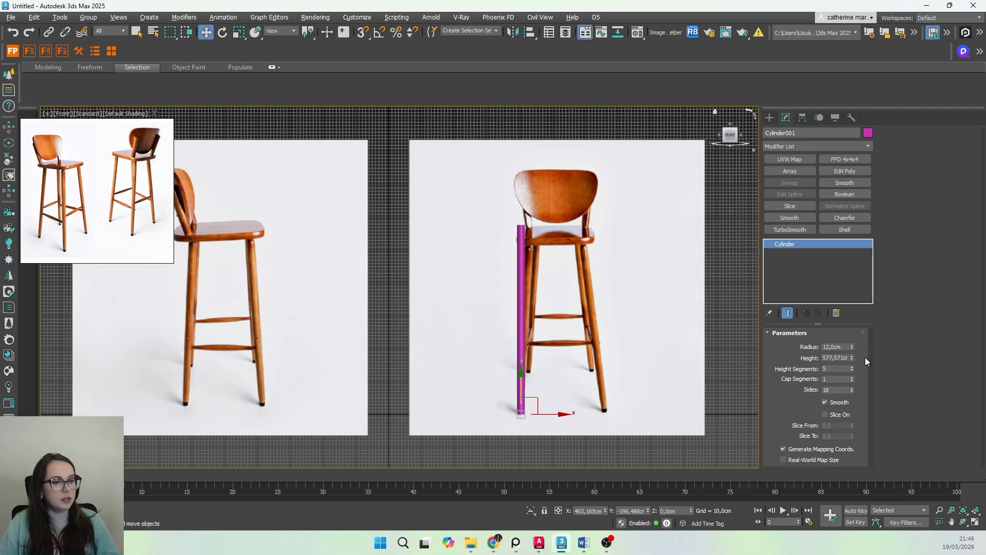
drag(852, 358, 851, 364)
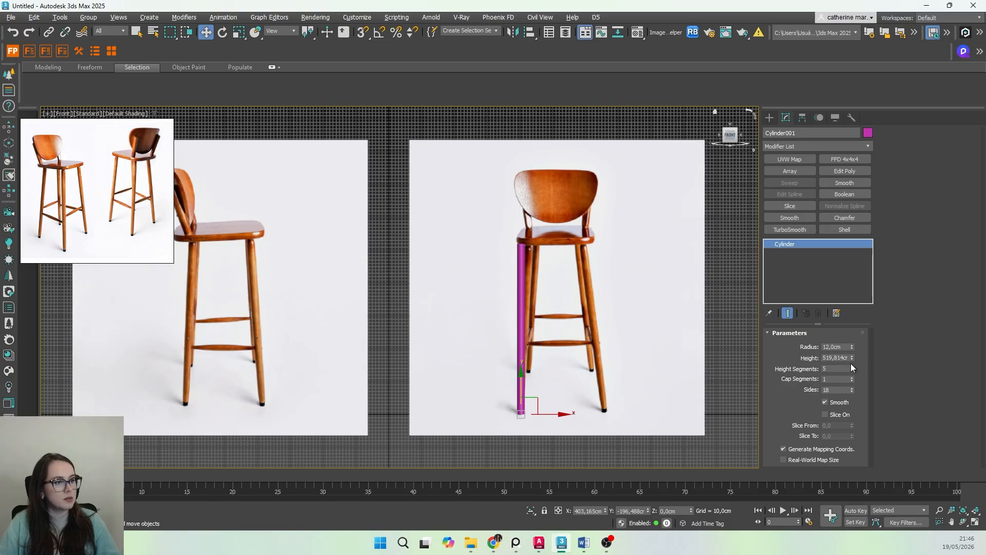
middle_drag(525, 395, 503, 356)
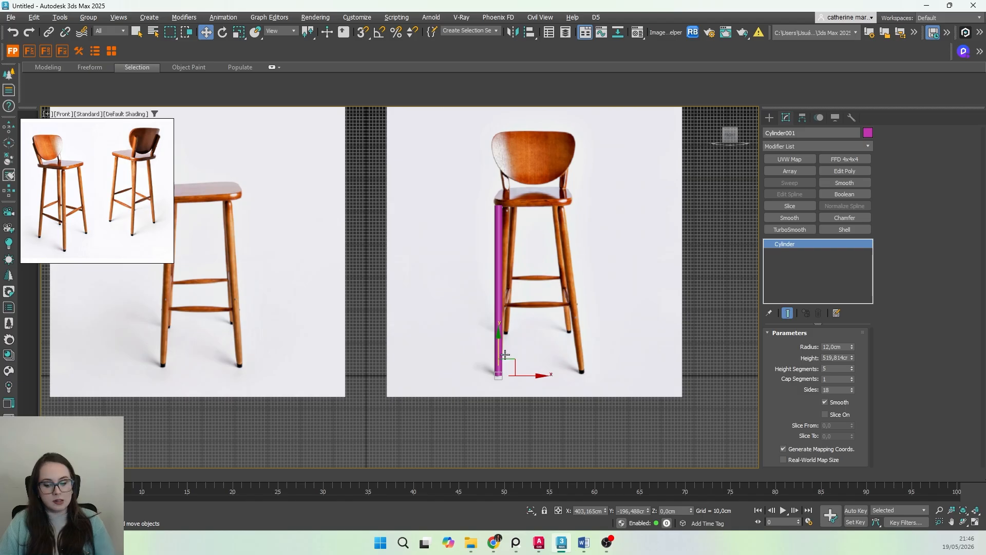
Step: Show edged faces in the Perspective view and examine the cylinder's proportions and height divisions against the reference stool's legs
key(p)
key(z)
scroll(430, 305, down, 3)
mouse_move(429, 313)
middle_down()
mouse_move(436, 344)
mouse_move(485, 344)
mouse_move(430, 339)
middle_up()
key(F4)
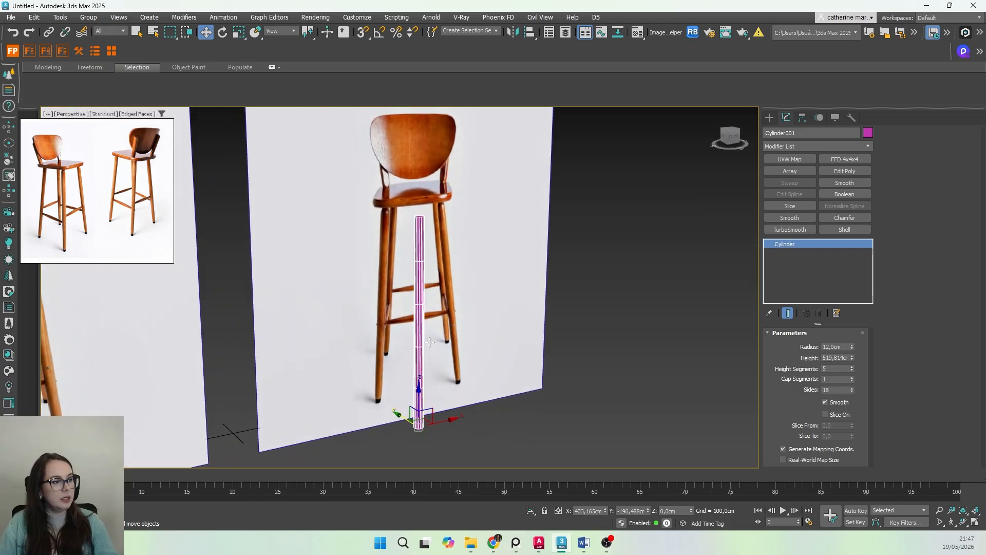
middle_drag(428, 401, 467, 356)
alt+middle_drag(467, 357, 499, 354)
scroll(458, 220, up, 3)
middle_drag(478, 237, 465, 318)
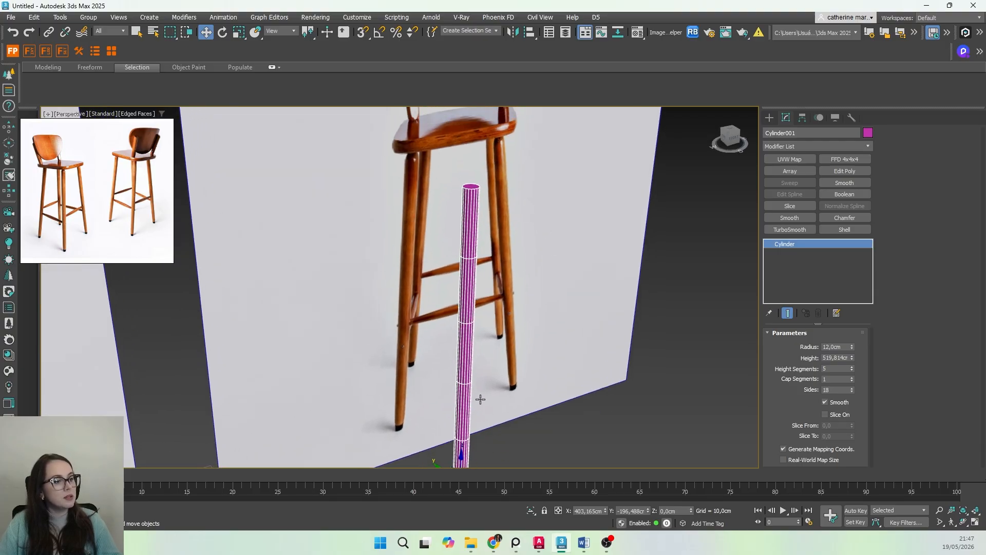
middle_drag(480, 396, 459, 385)
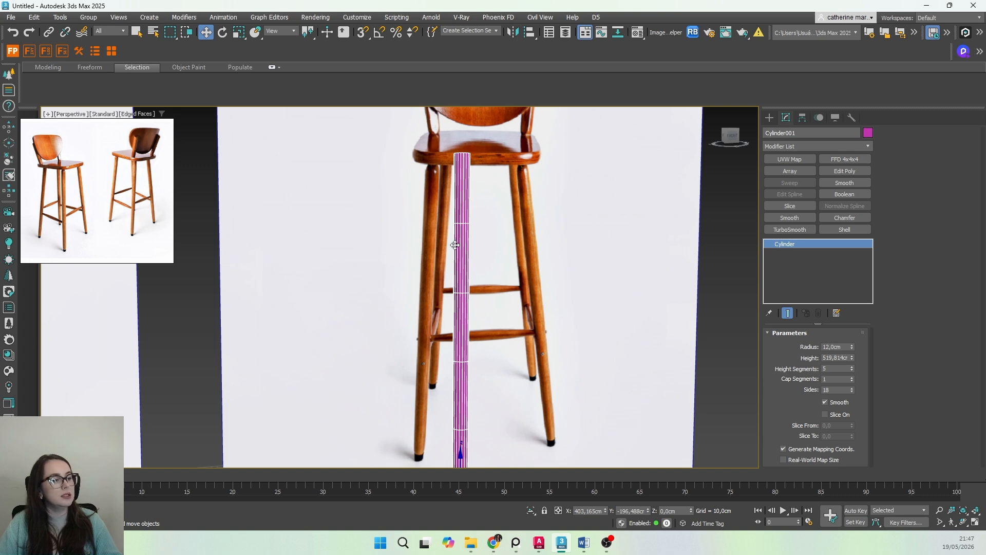
middle_drag(474, 404, 479, 345)
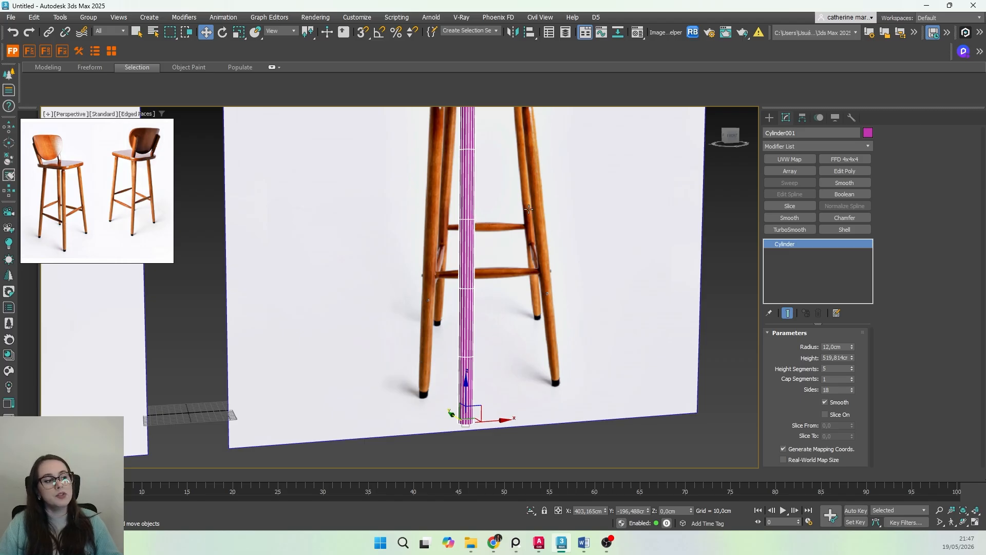
middle_drag(517, 201, 536, 256)
scroll(538, 249, down, 3)
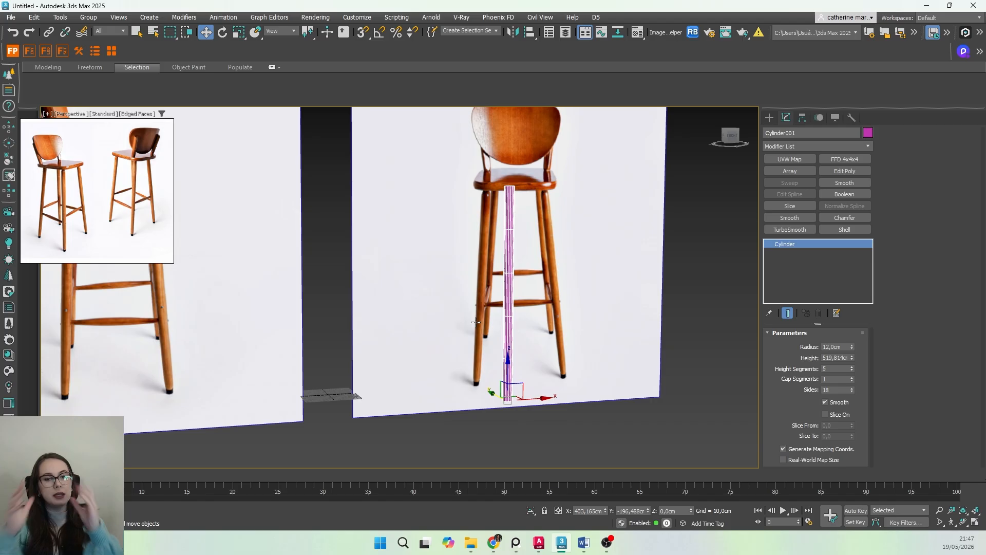
Step: Raise the cylinder's height segments to 18
click(852, 367)
click(852, 366)
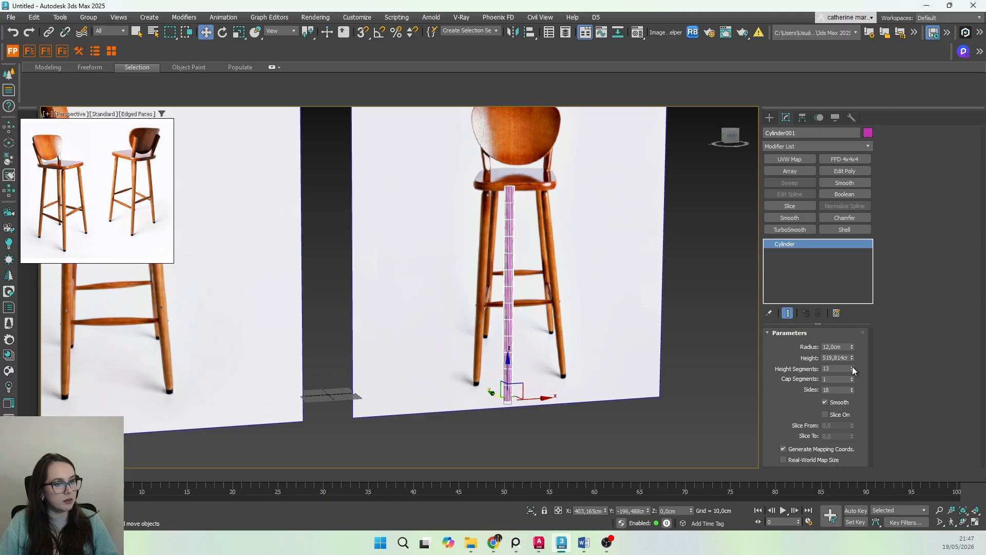
click(852, 367)
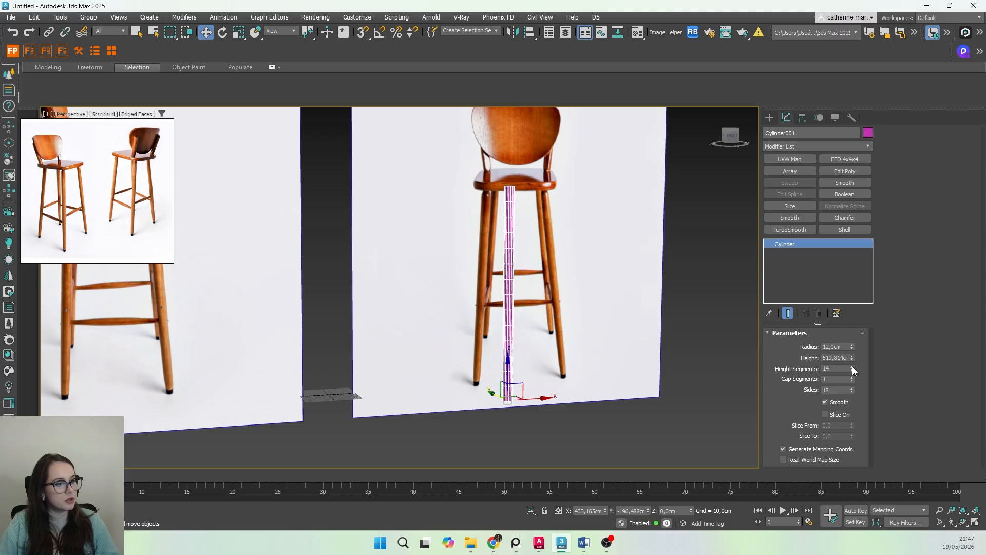
click(852, 366)
click(852, 366)
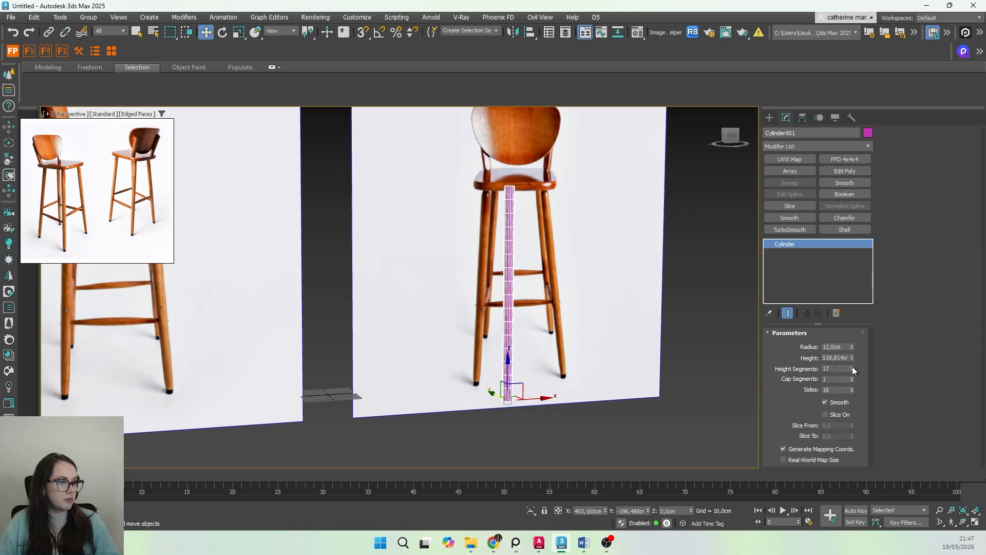
click(852, 366)
click(852, 366)
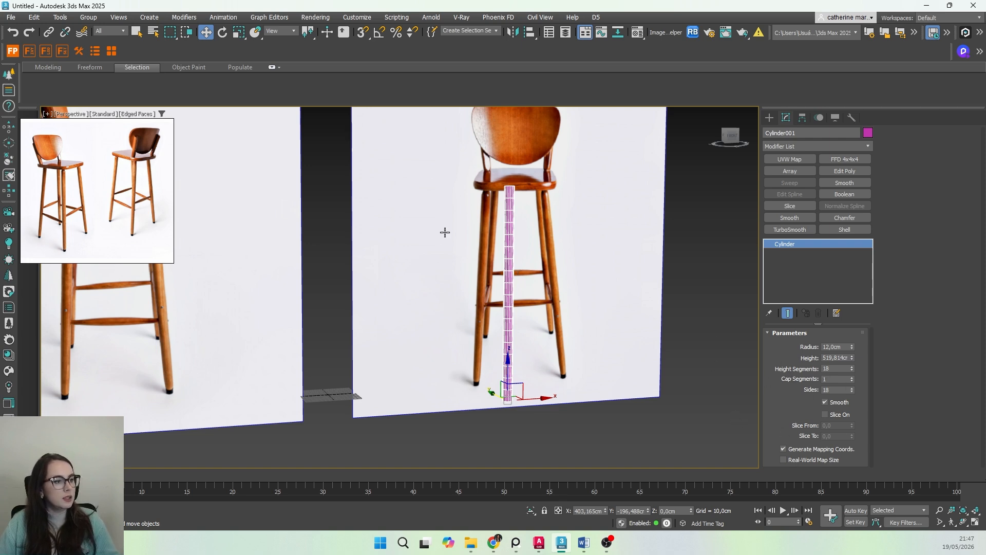
Step: Add an FFD 4x4x4 modifier to the leg cylinder
alt+middle_drag(515, 227, 521, 250)
scroll(522, 205, up, 5)
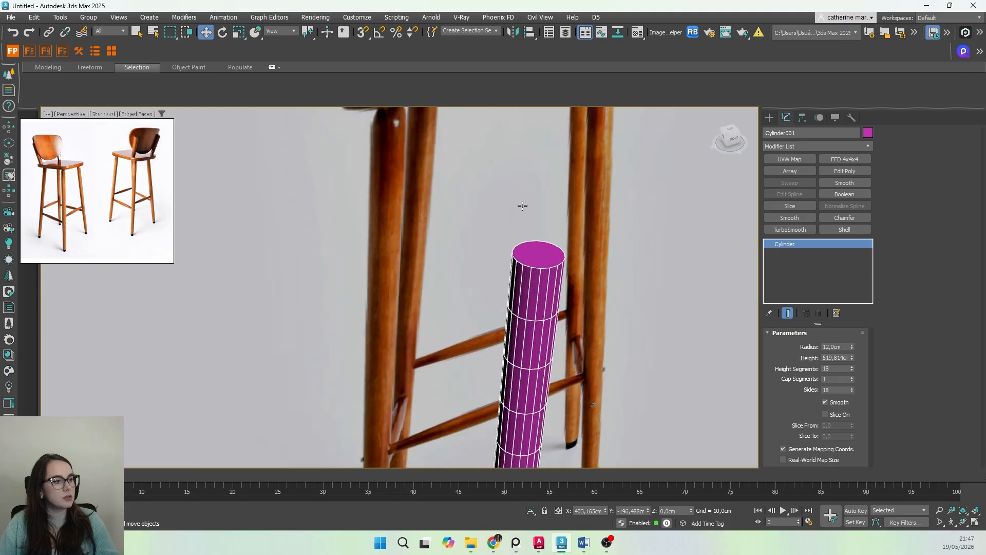
scroll(531, 275, down, 6)
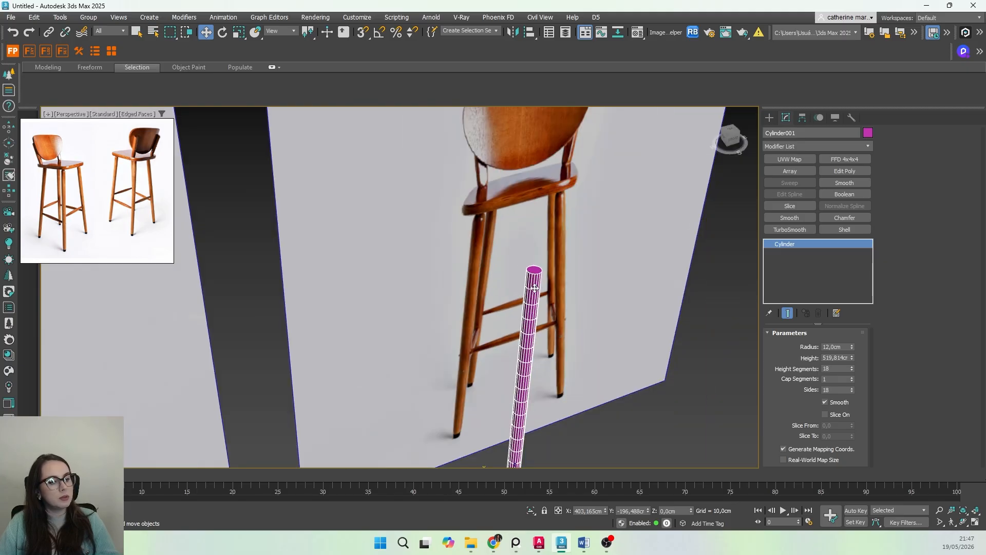
mouse_move(534, 287)
alt+middle_down()
mouse_move(555, 321)
mouse_move(515, 266)
mouse_move(534, 281)
alt+middle_up()
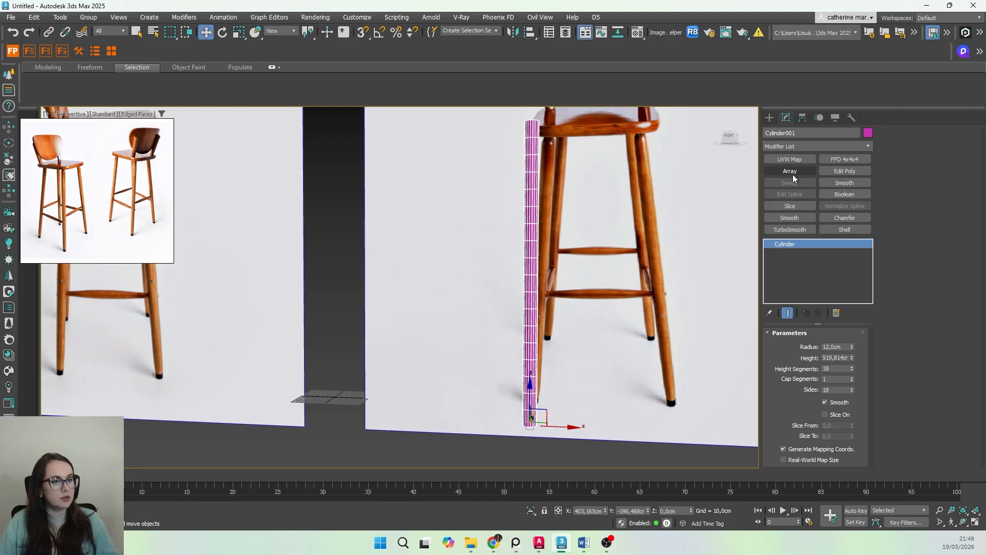
scroll(566, 330, down, 2)
alt+middle_drag(566, 331, 576, 362)
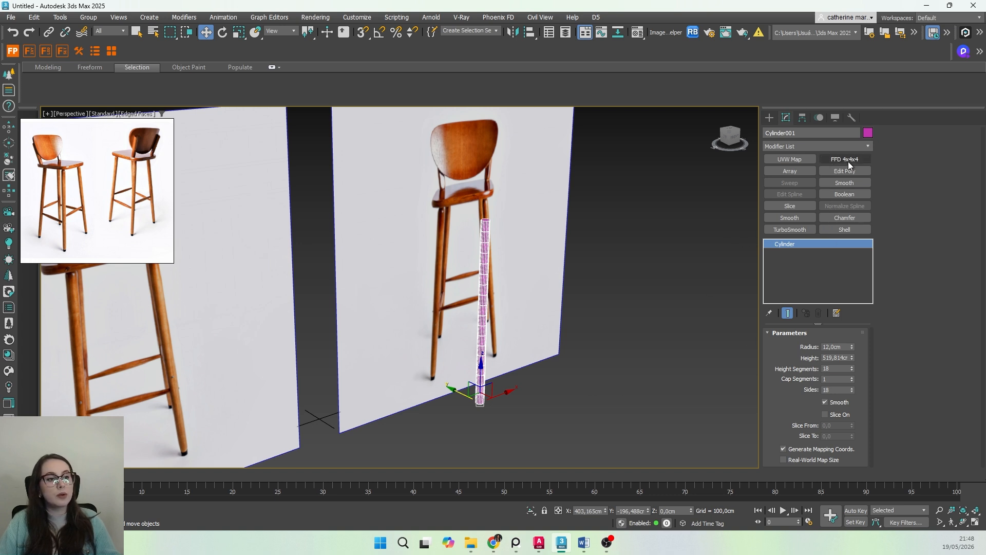
click(799, 148)
text(ff)
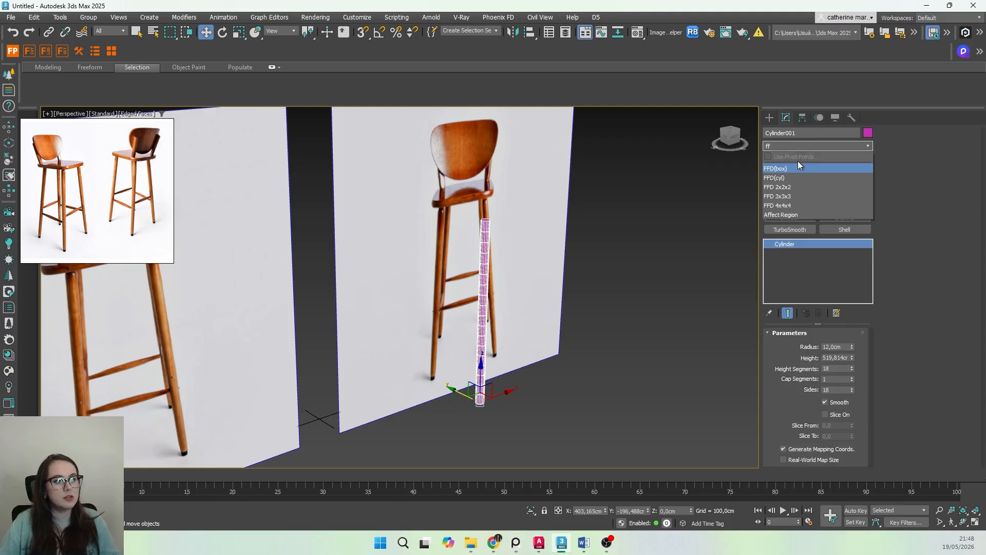
click(788, 207)
scroll(492, 359, up, 2)
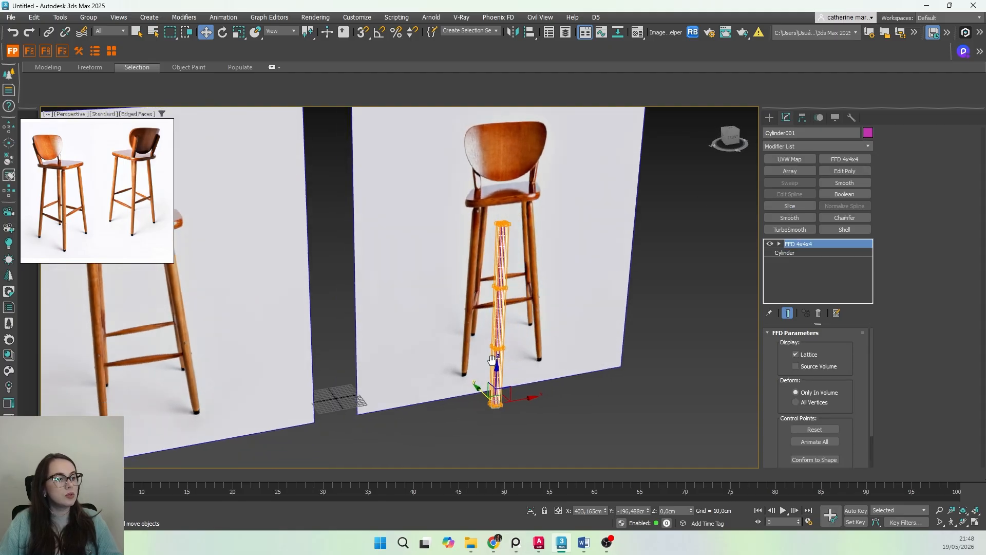
mouse_move(492, 360)
alt+middle_down()
mouse_move(451, 359)
mouse_move(503, 360)
alt+middle_up()
scroll(510, 224, up, 5)
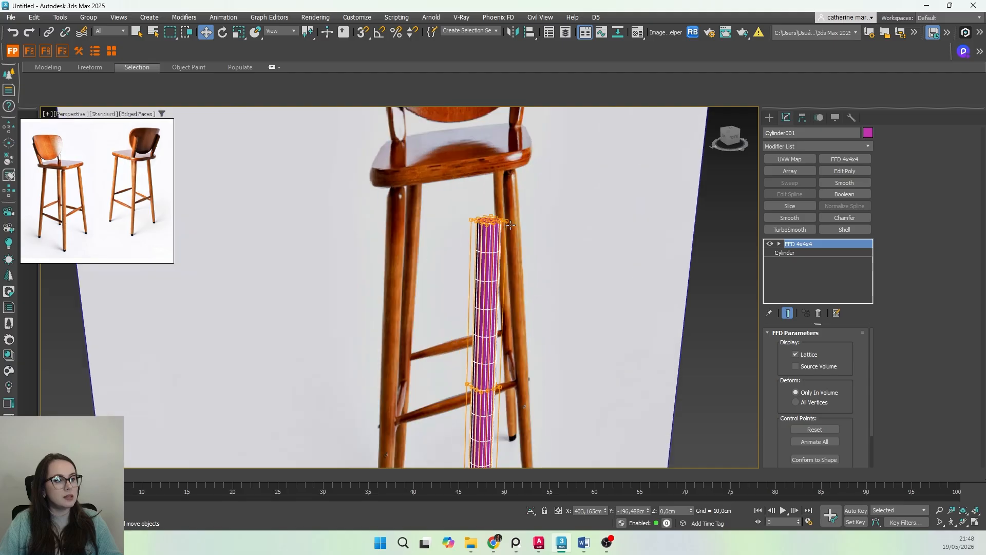
Step: Enter the FFD 4x4x4 control point level and try moving a single corner control point at the leg's top
scroll(510, 224, up, 4)
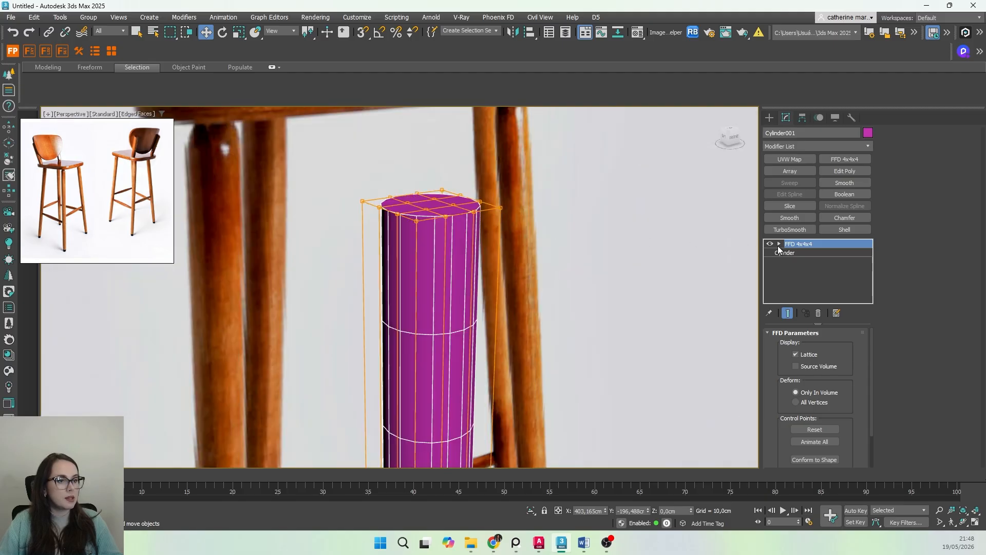
click(778, 244)
click(805, 254)
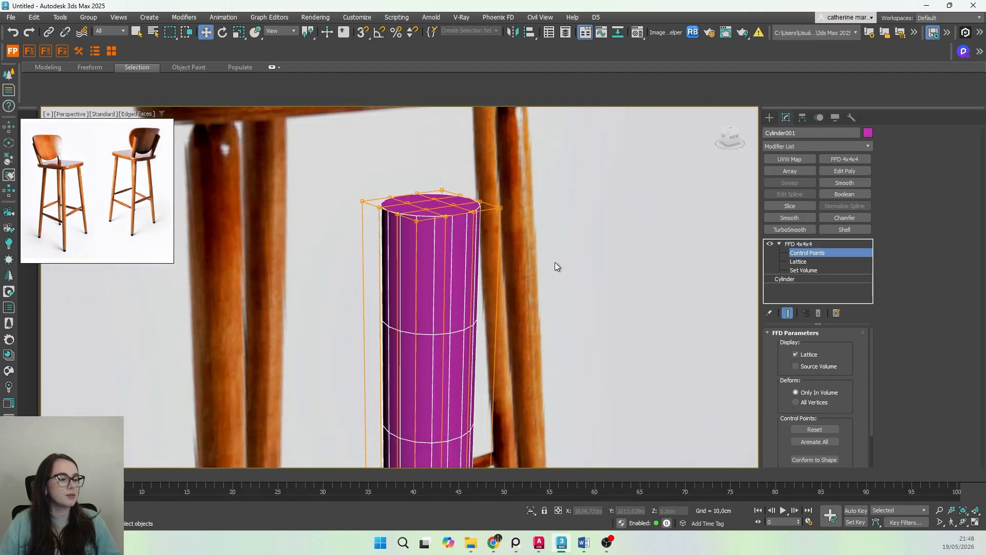
click(416, 222)
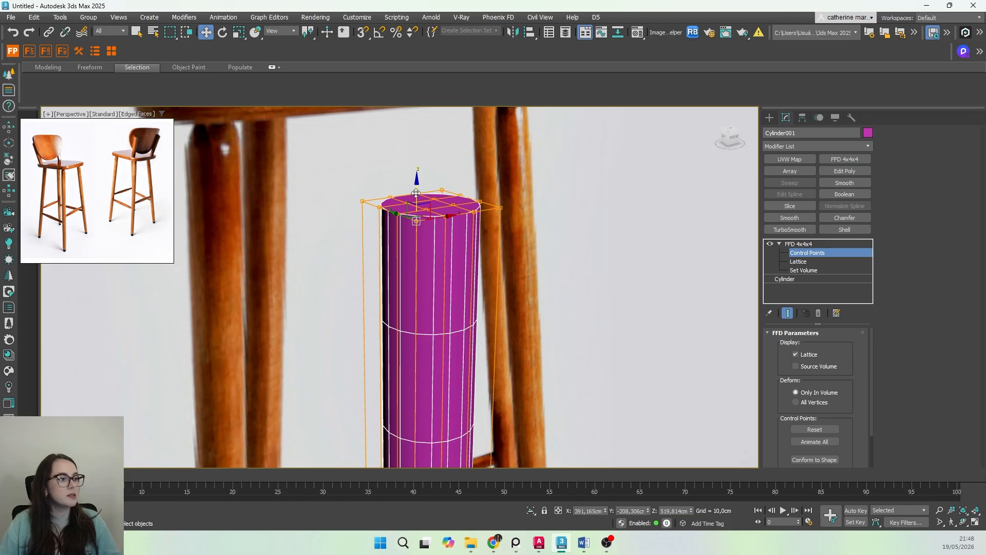
drag(414, 193, 396, 203)
scroll(455, 260, down, 3)
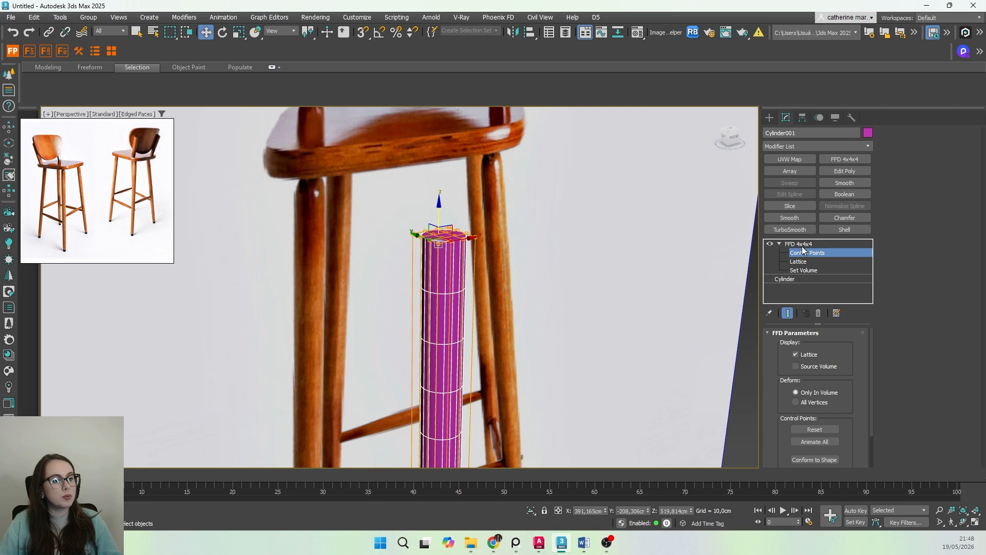
Step: Select all control points at the leg's bottom end and scale them inward to taper the foot
scroll(449, 232, down, 3)
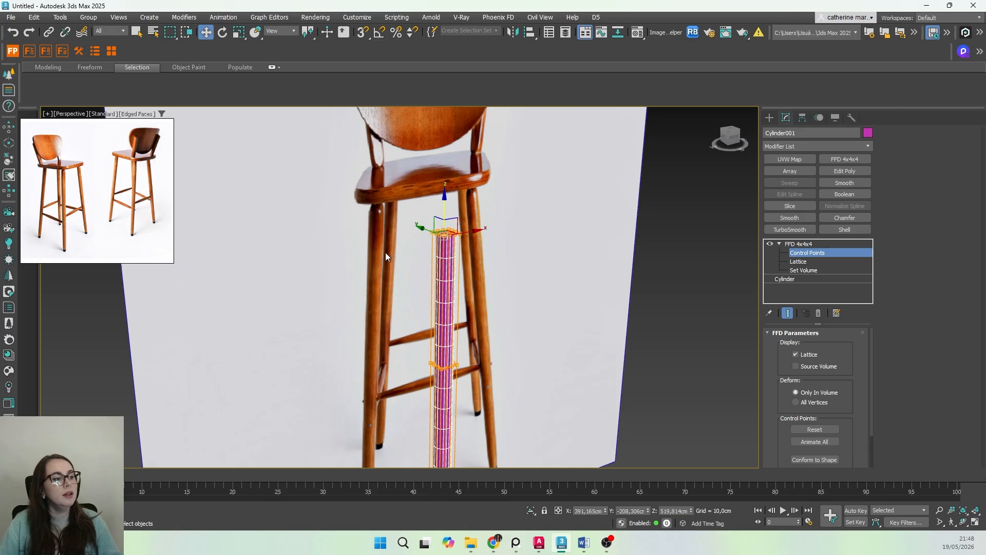
scroll(457, 298, down, 5)
middle_drag(462, 401, 456, 333)
scroll(484, 338, up, 2)
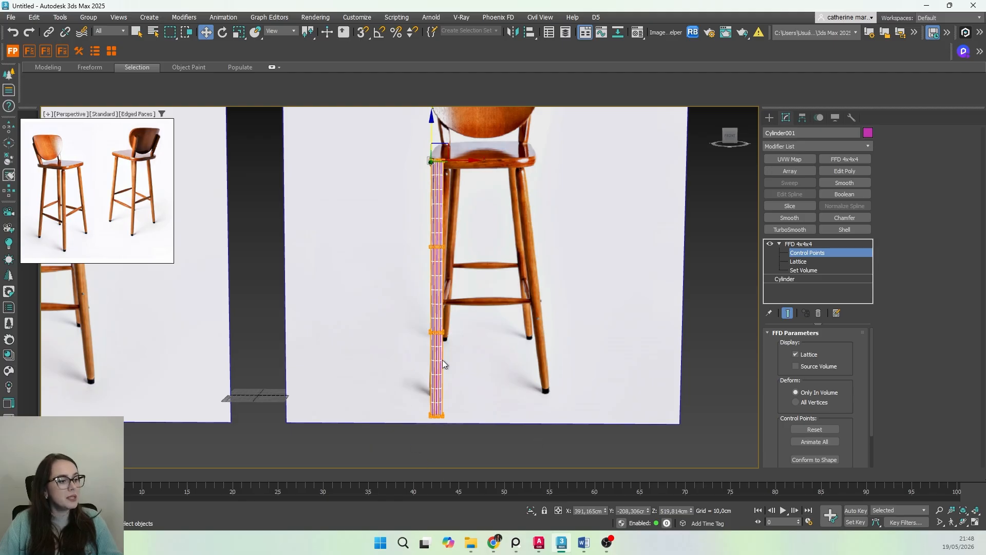
scroll(453, 390, up, 4)
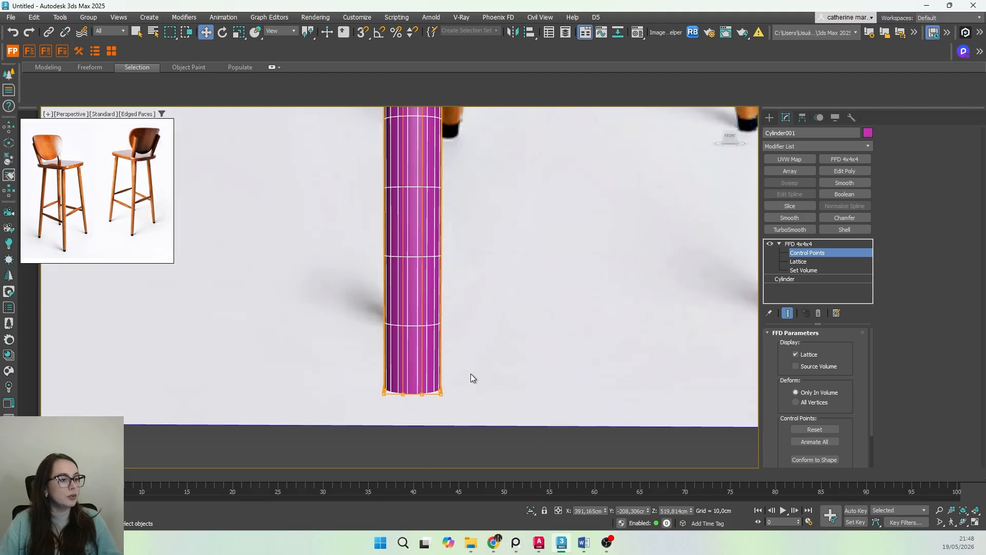
drag(471, 374, 327, 418)
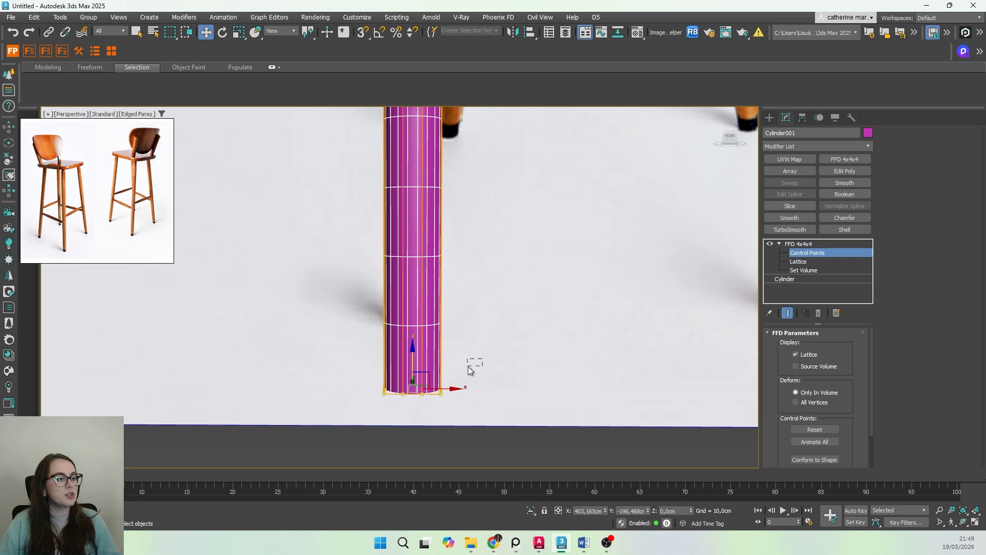
drag(483, 358, 338, 409)
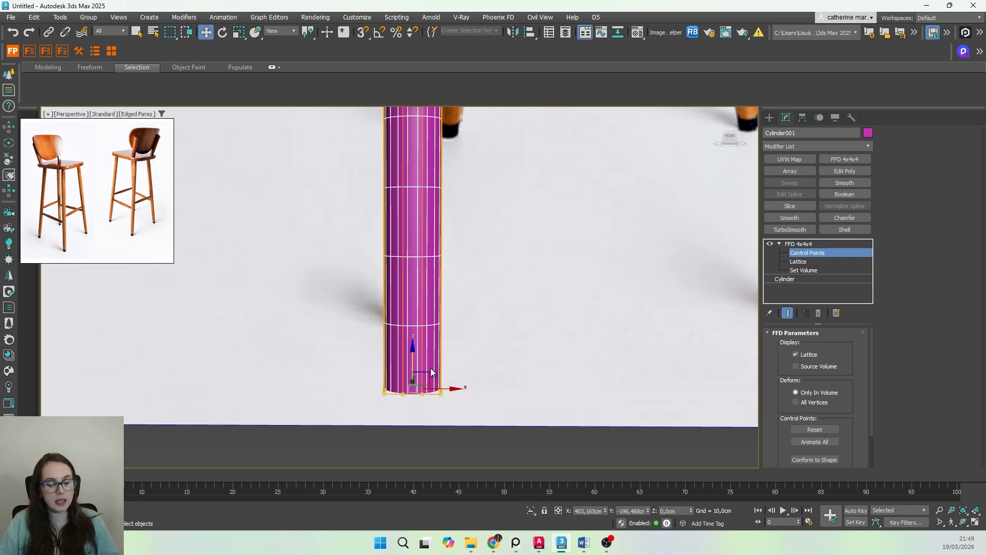
key(r)
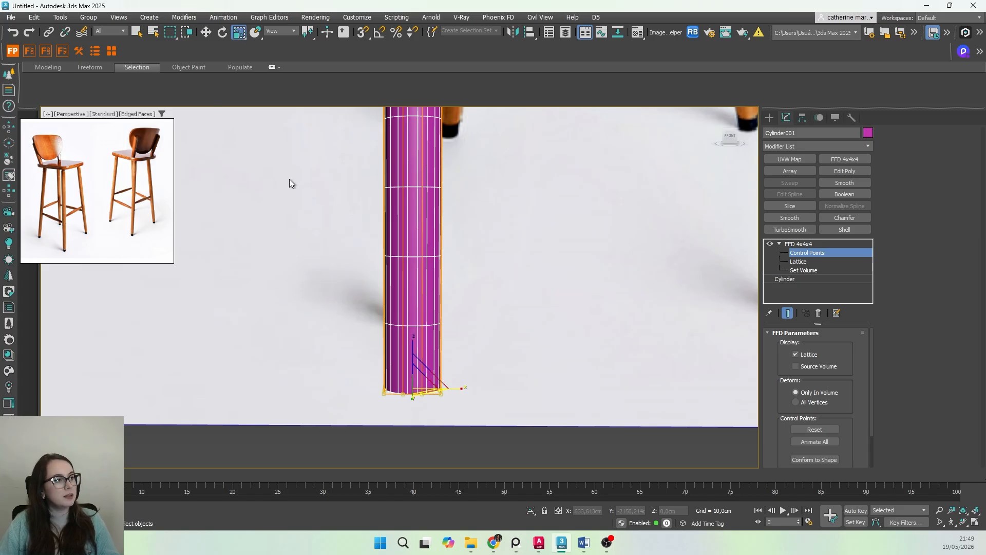
key(r)
key(r)
key(r)
key(r)
key(r)
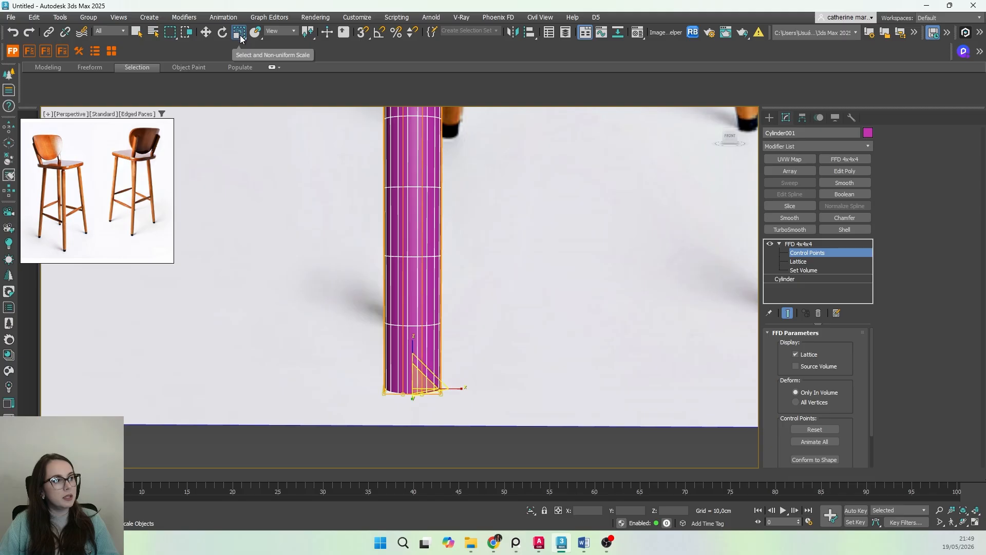
key(r)
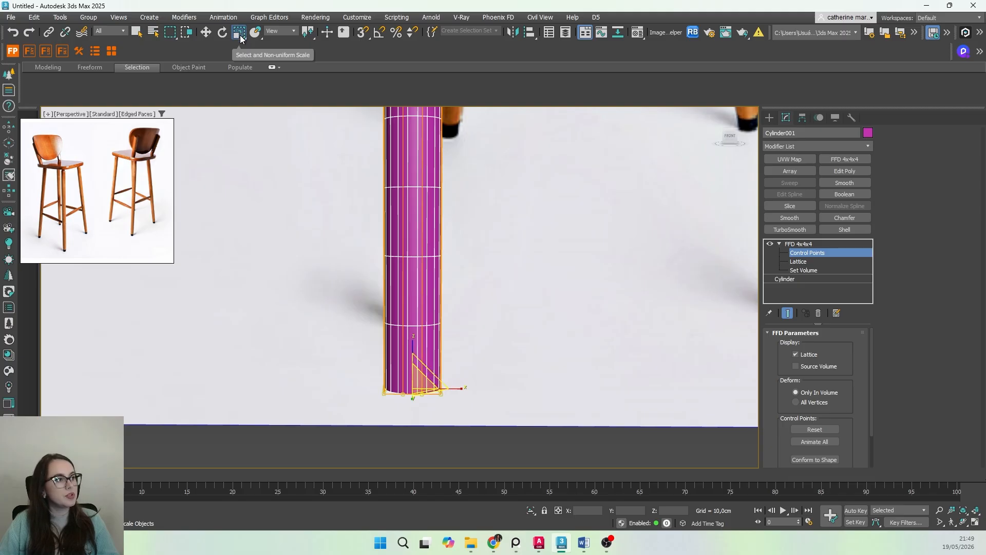
key(r)
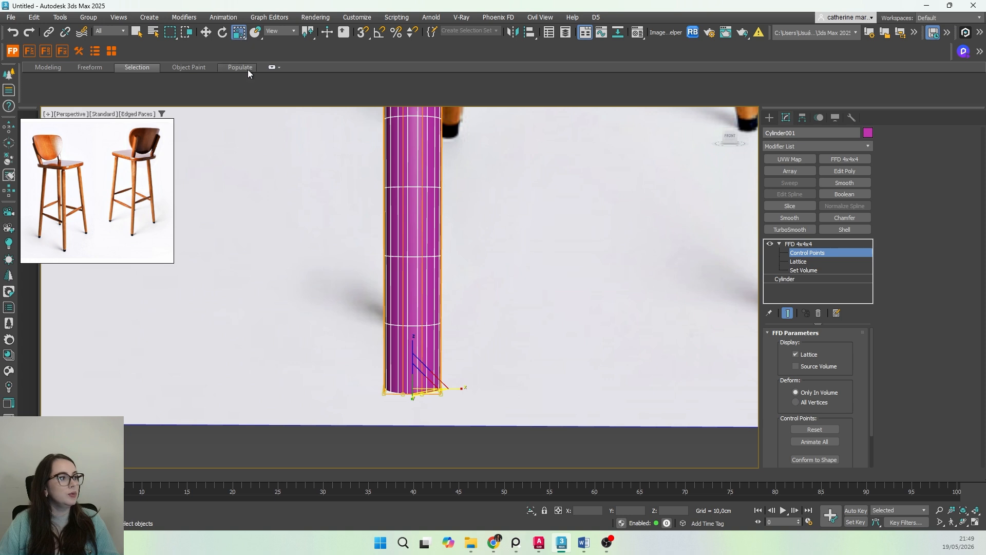
key(r)
key(r)
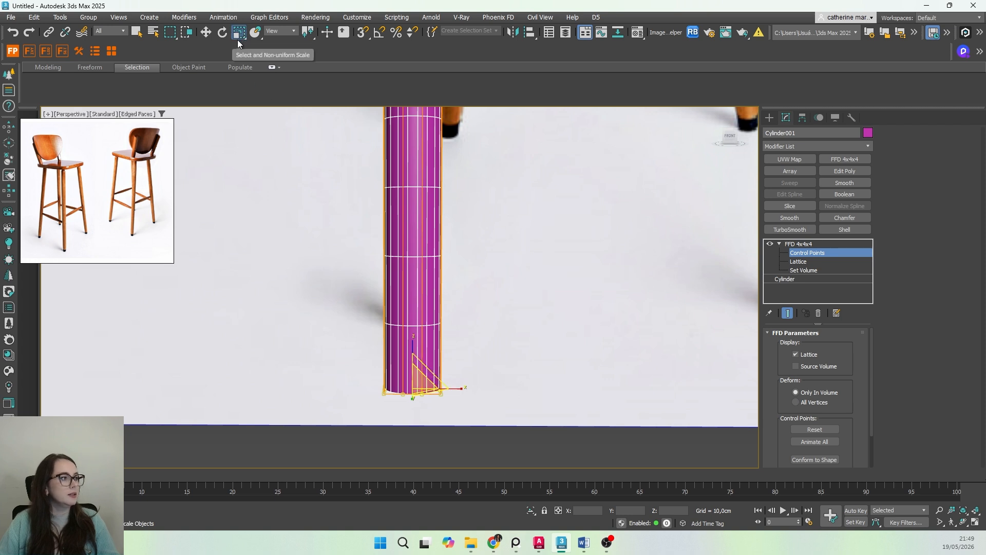
scroll(429, 396, down, 2)
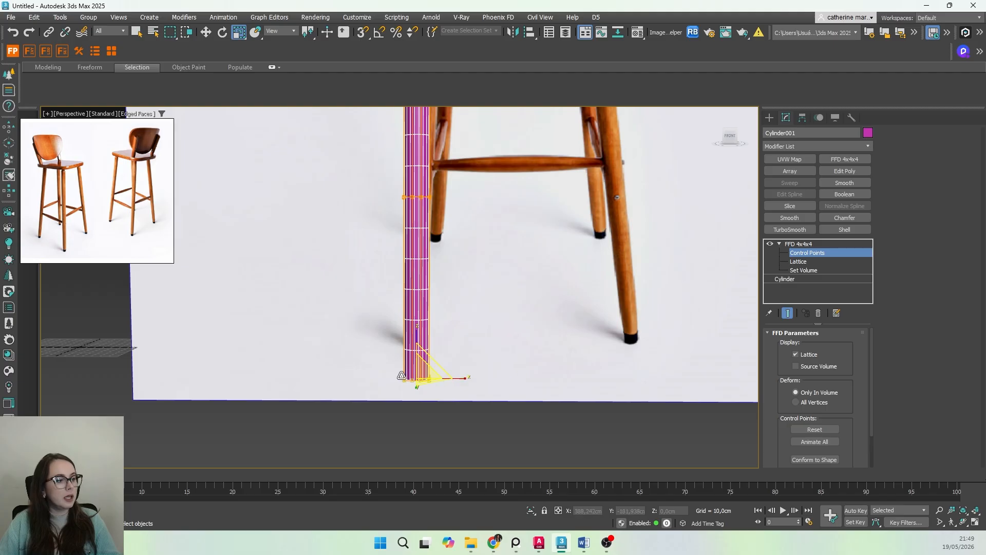
drag(425, 372, 456, 438)
Step: Scale the row of control points at the leg's top end slightly inward, undoing the first, overly narrow attempt
scroll(488, 326, down, 5)
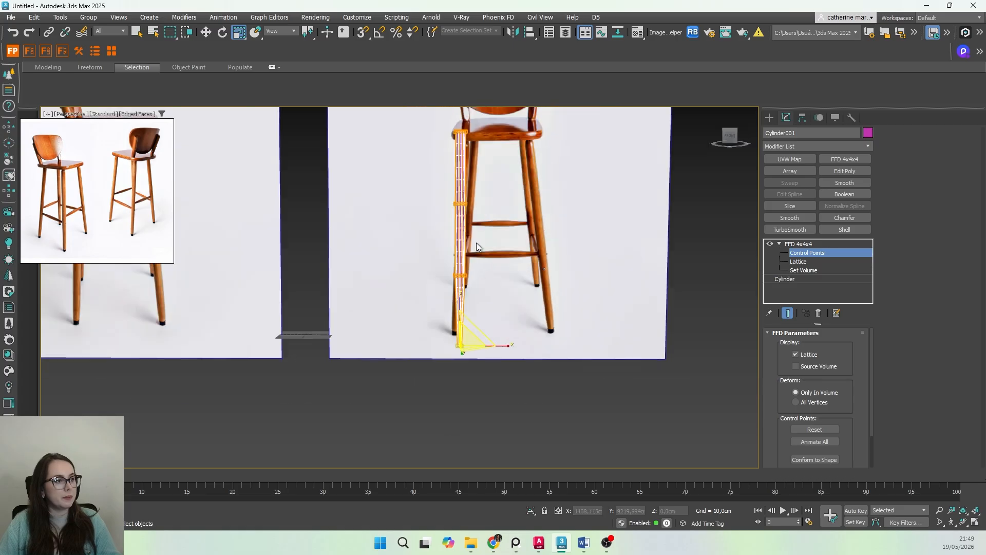
scroll(467, 219, up, 6)
drag(444, 260, 465, 299)
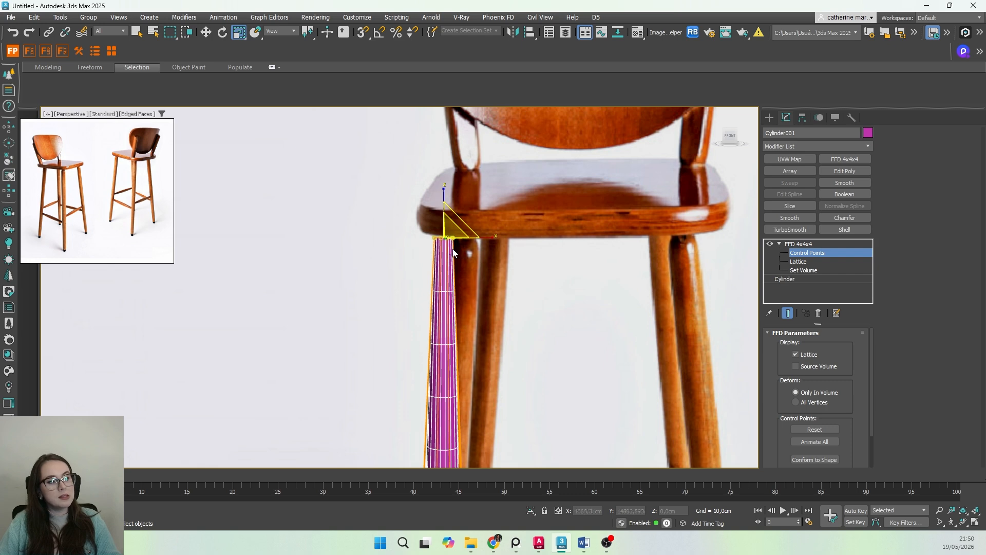
key(ctrl+z)
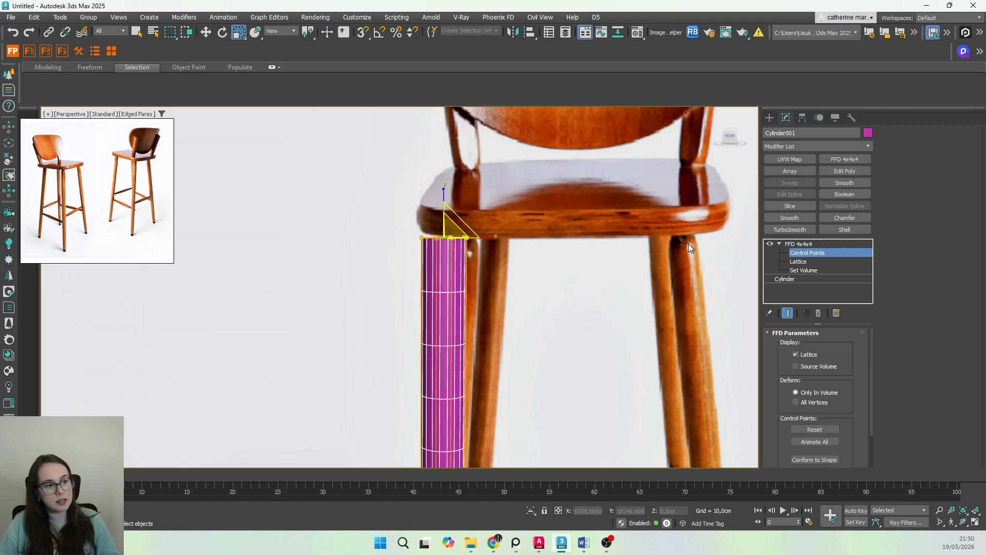
drag(451, 226, 457, 238)
scroll(460, 267, down, 6)
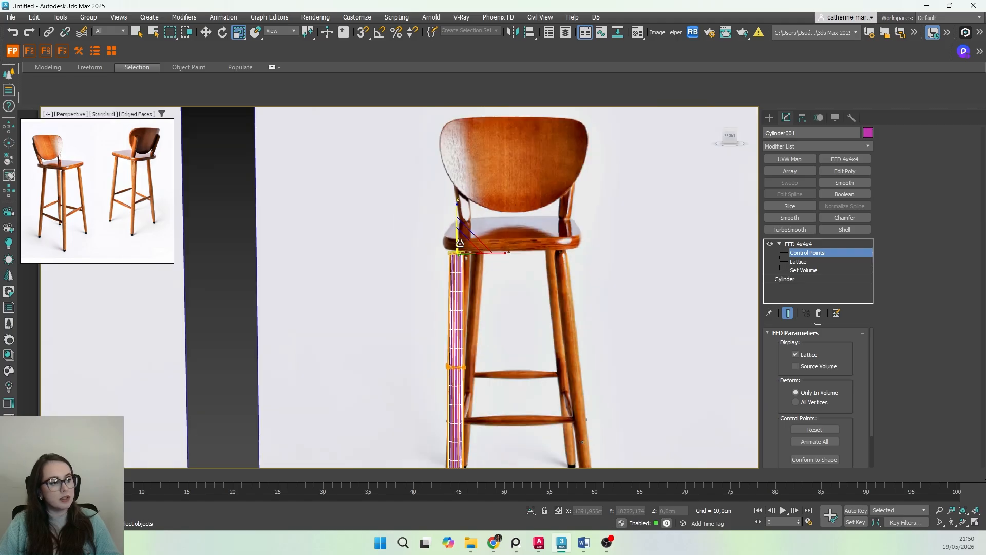
Step: Select the upper-middle row of control points and try scaling it while facing the front reference
scroll(475, 309, up, 6)
middle_drag(467, 327, 463, 281)
scroll(465, 290, down, 5)
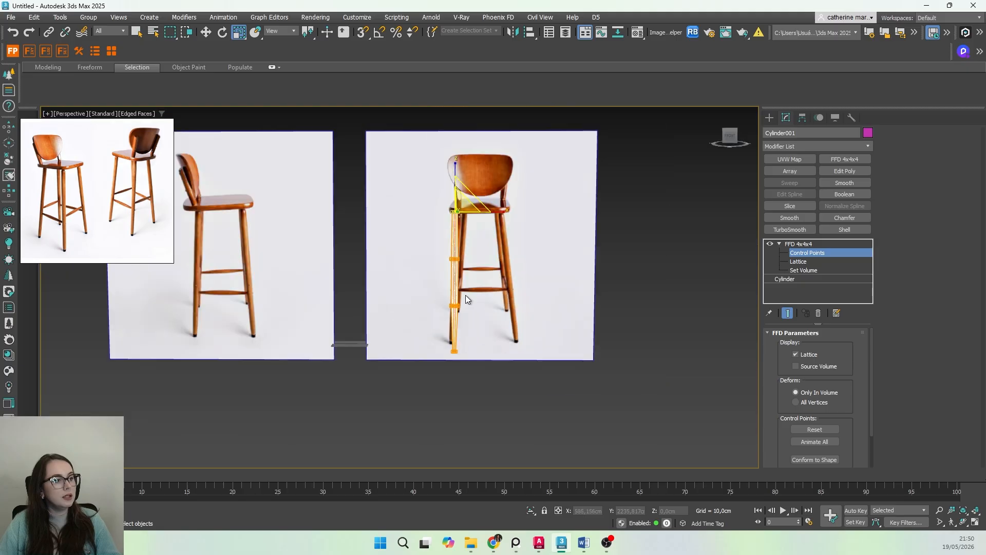
scroll(466, 295, up, 5)
drag(464, 200, 406, 239)
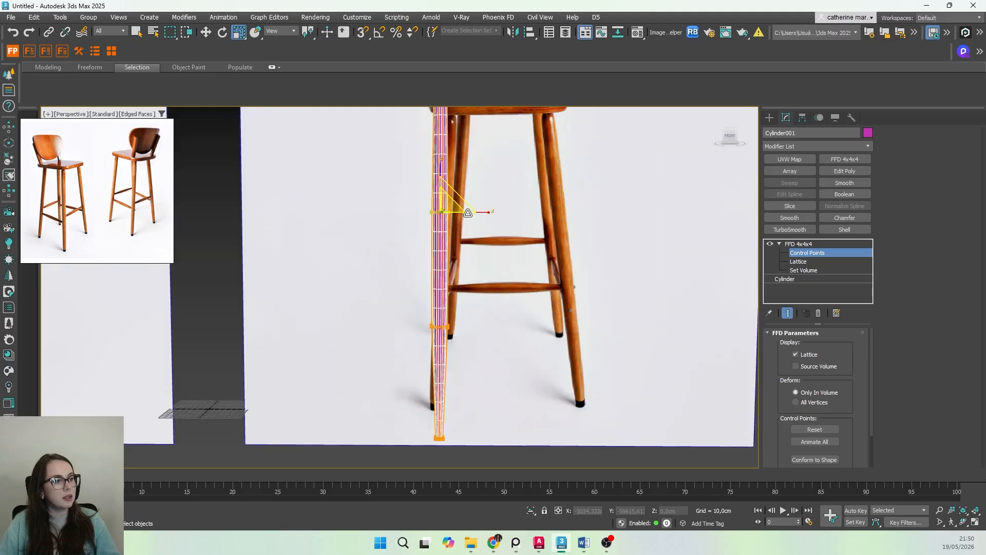
drag(451, 205, 292, 55)
right_click(292, 55)
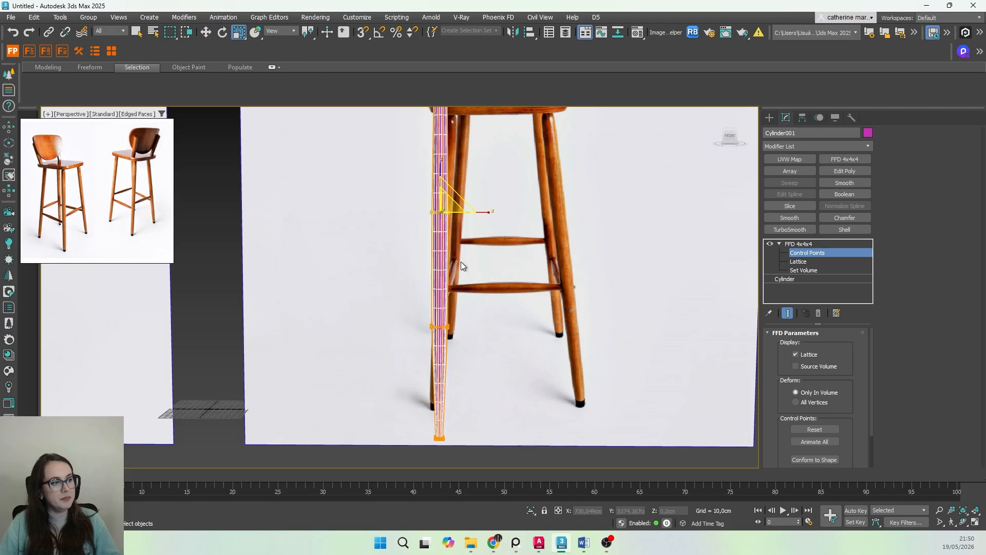
Step: Try bulging the leg strongly outward by enlarging the upper-middle row of control points, and undo the scaling
key(F4)
key(F4)
scroll(479, 286, down, 3)
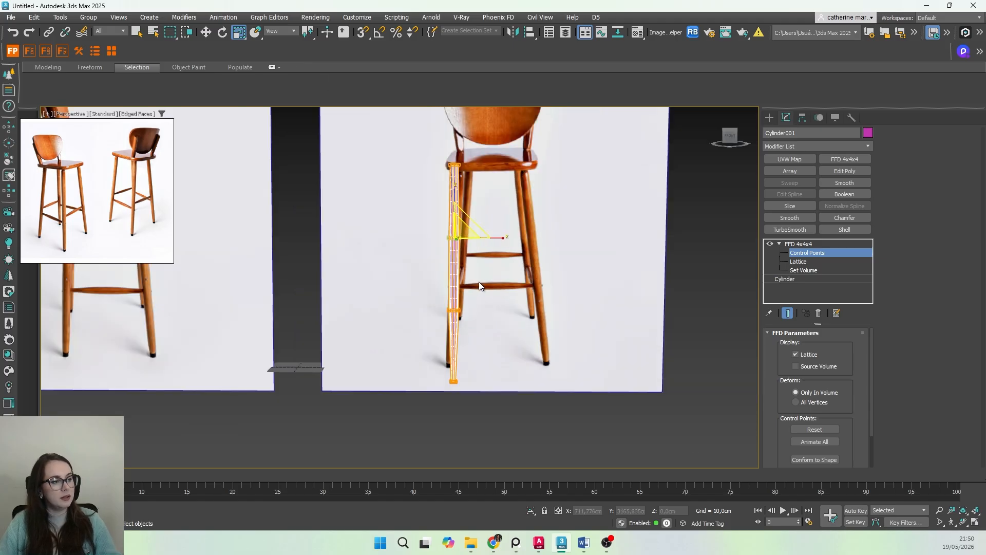
alt+middle_drag(479, 286, 400, 293)
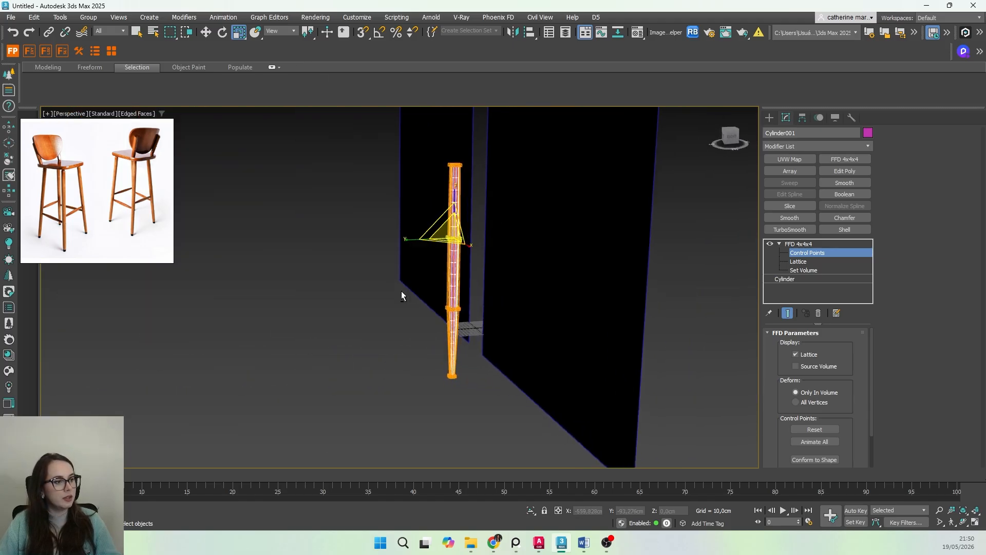
scroll(433, 268, up, 6)
scroll(435, 268, down, 3)
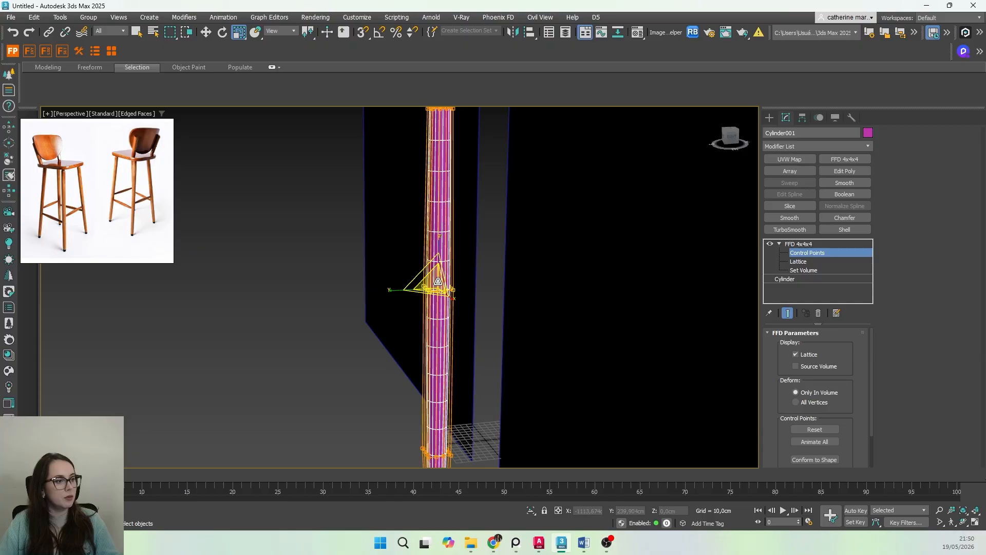
drag(437, 285, 789, 123)
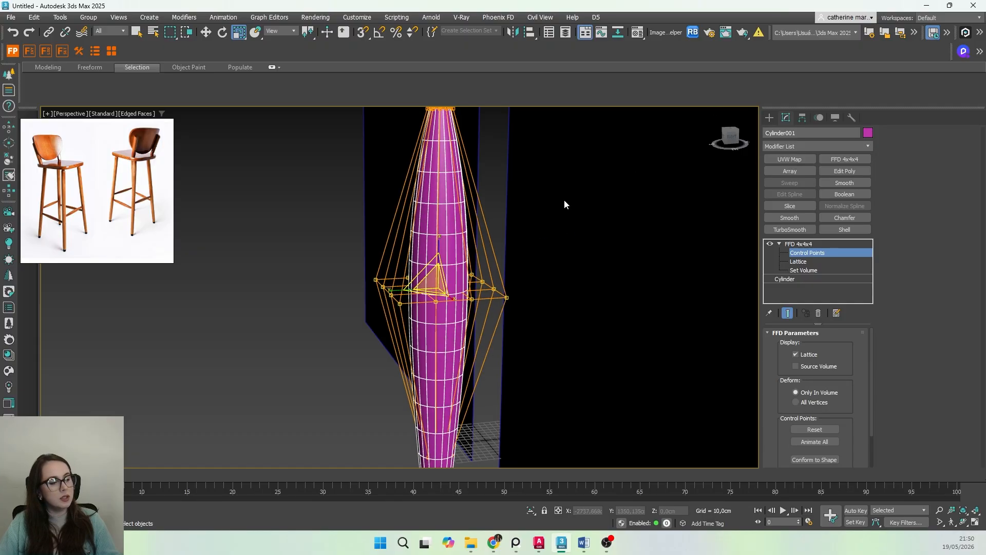
scroll(508, 273, down, 5)
middle_drag(508, 273, 559, 308)
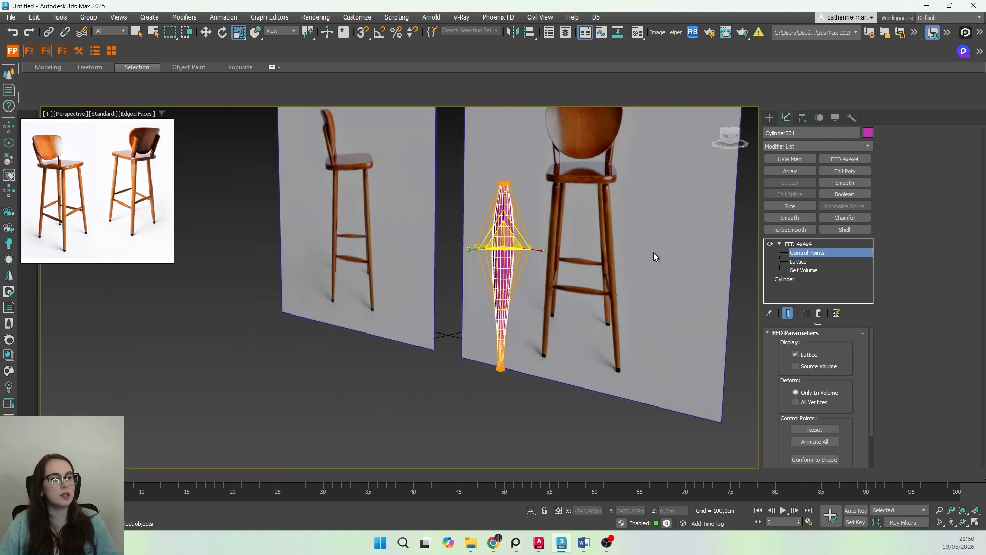
middle_drag(471, 296, 476, 306)
key(ctrl+z)
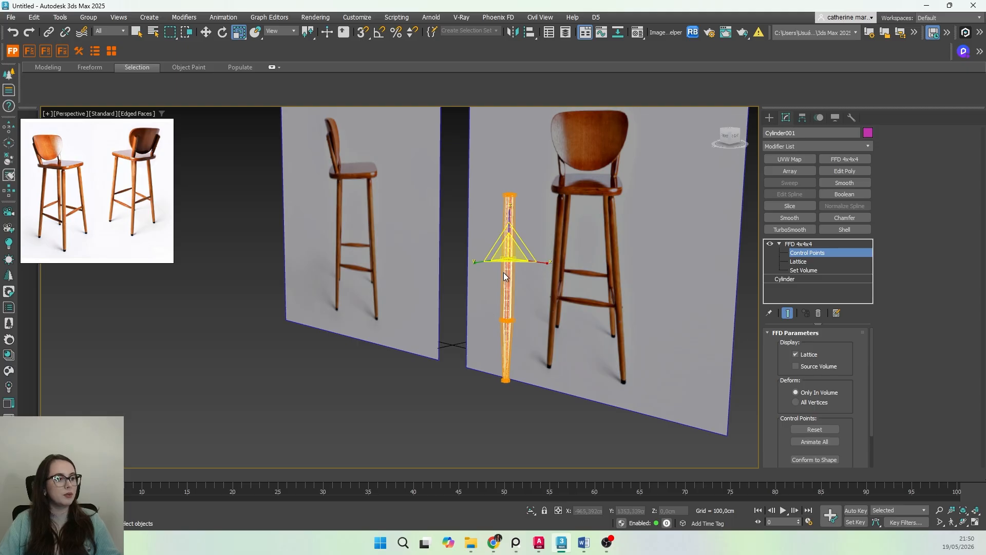
Step: Select both middle rows of control points and scale them up to about 108% to thicken the leg's middle
scroll(503, 259, up, 4)
middle_drag(563, 385, 497, 304)
scroll(524, 276, down, 2)
click(511, 205)
drag(509, 212, 452, 356)
drag(483, 276, 487, 300)
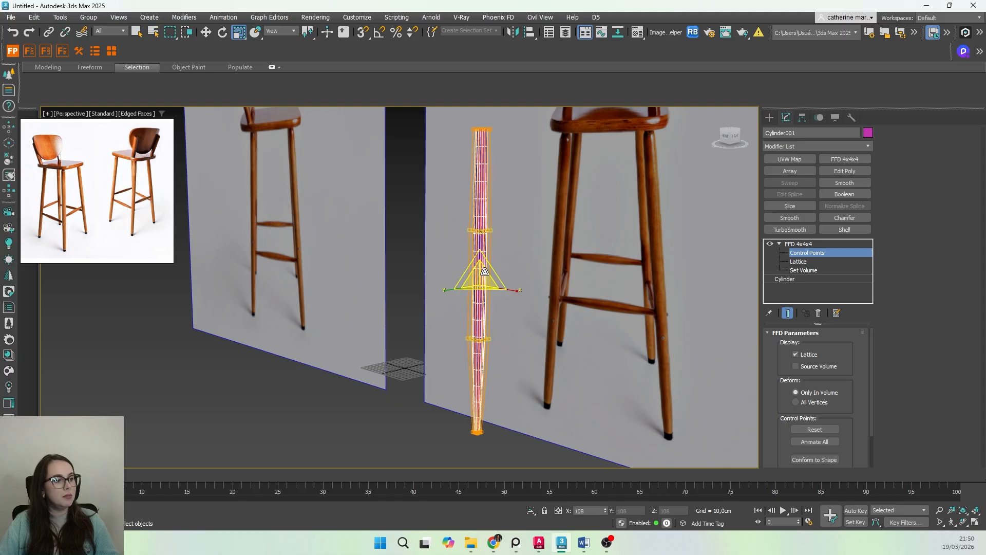
Step: Hide the edged faces in the Perspective view, leave control point editing and deselect the leg to check its shape
click(516, 441)
key(F4)
mouse_move(492, 441)
middle_down()
mouse_move(477, 424)
mouse_move(508, 409)
mouse_move(605, 414)
middle_up()
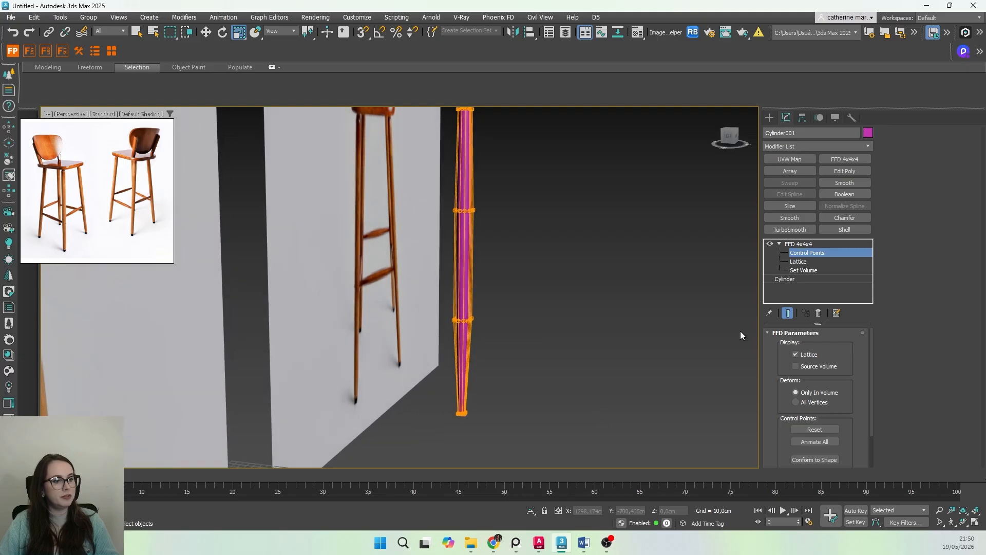
click(769, 117)
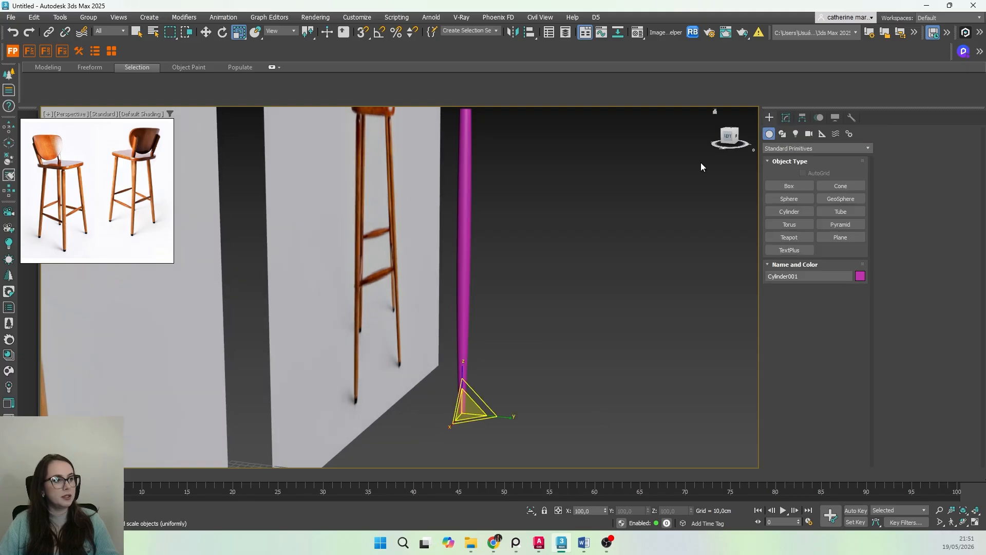
click(491, 316)
middle_drag(491, 317, 462, 284)
Step: Switch to the Front view with edged faces and select the leg to compare its top end with the reference stool
key(f)
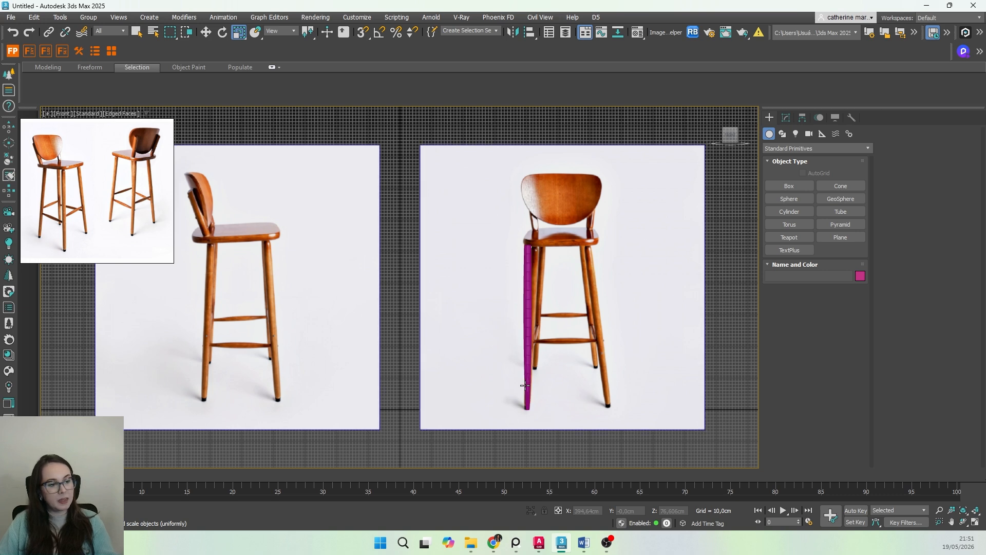
key(F4)
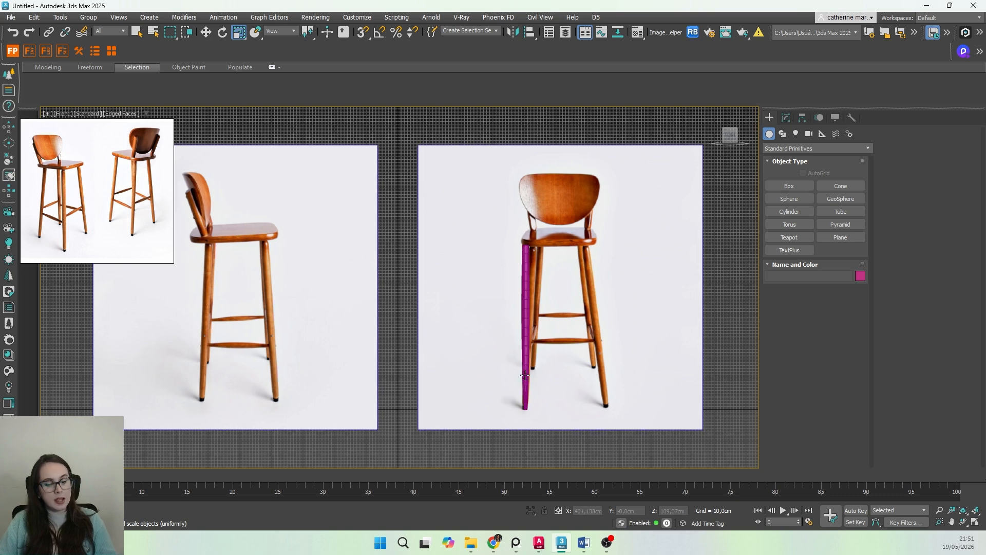
click(524, 283)
click(787, 120)
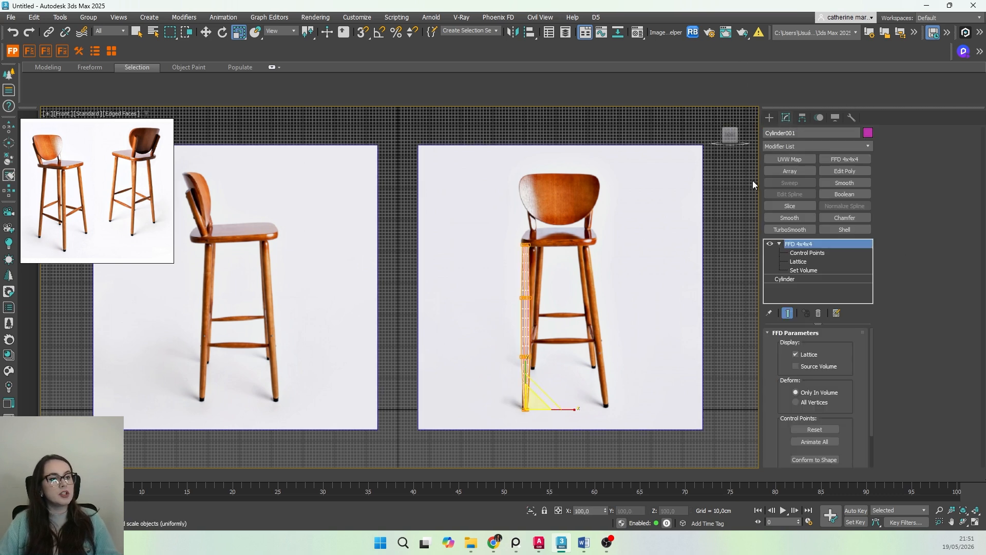
scroll(523, 301, up, 5)
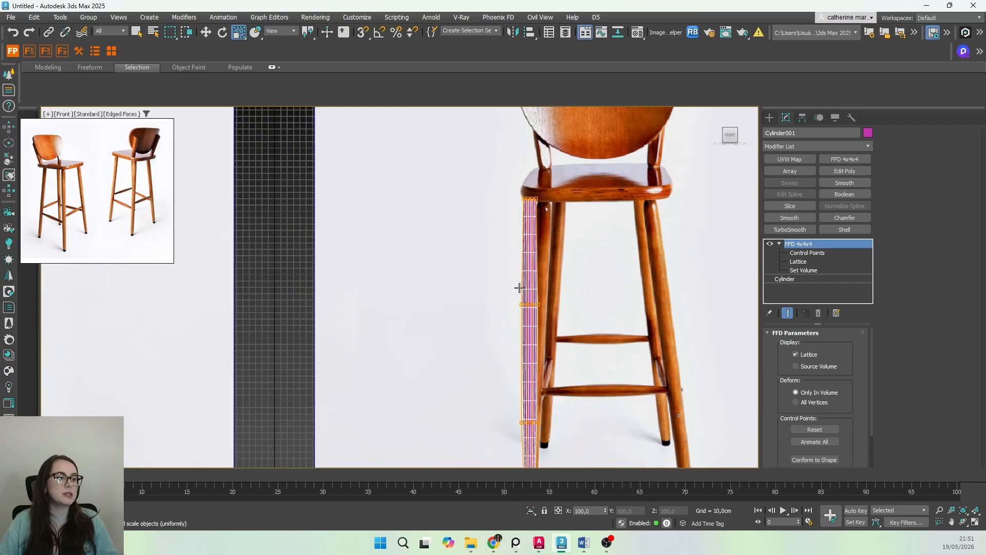
scroll(519, 268, down, 1)
scroll(467, 261, up, 5)
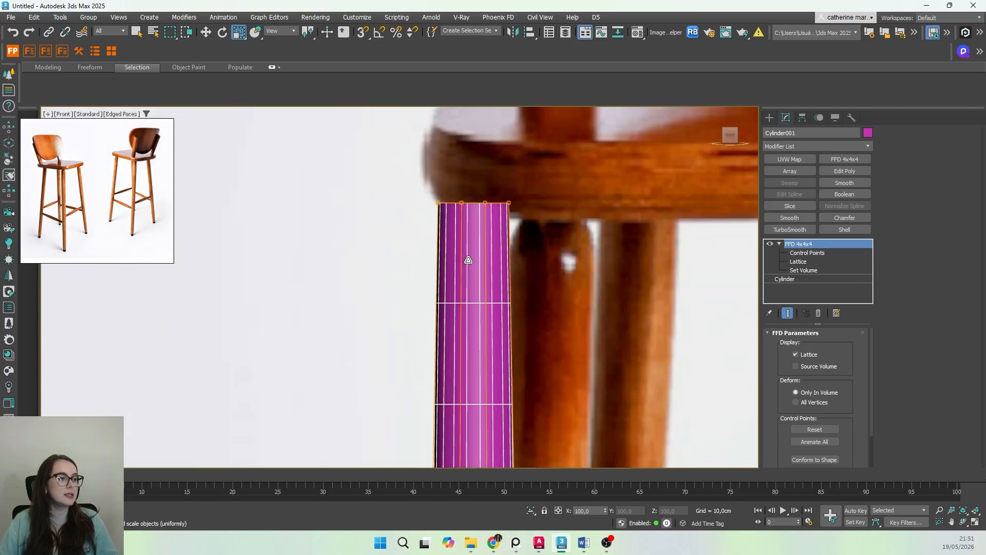
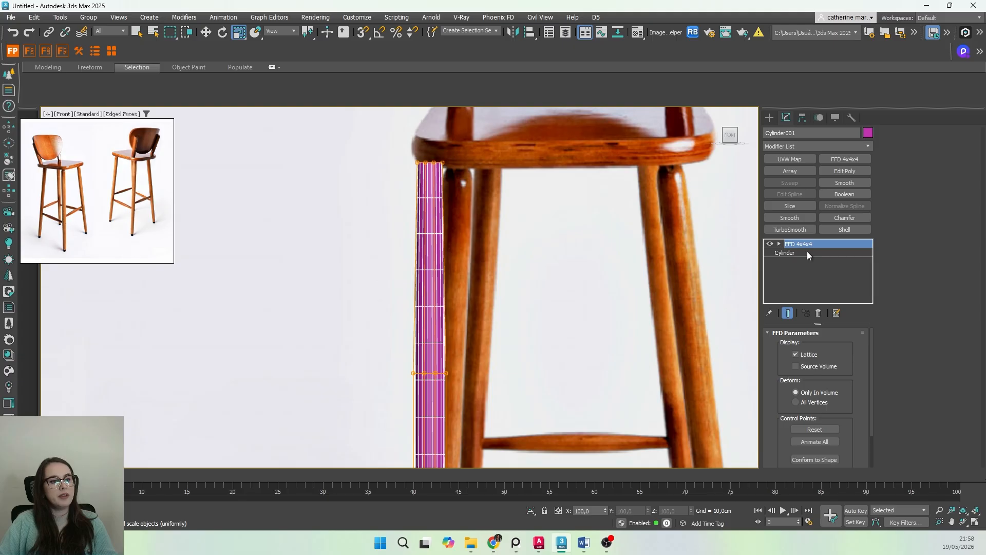
Step: Add an Edit Poly modifier above the leg's FFD 4x4x4 and start editing its polygons
click(847, 171)
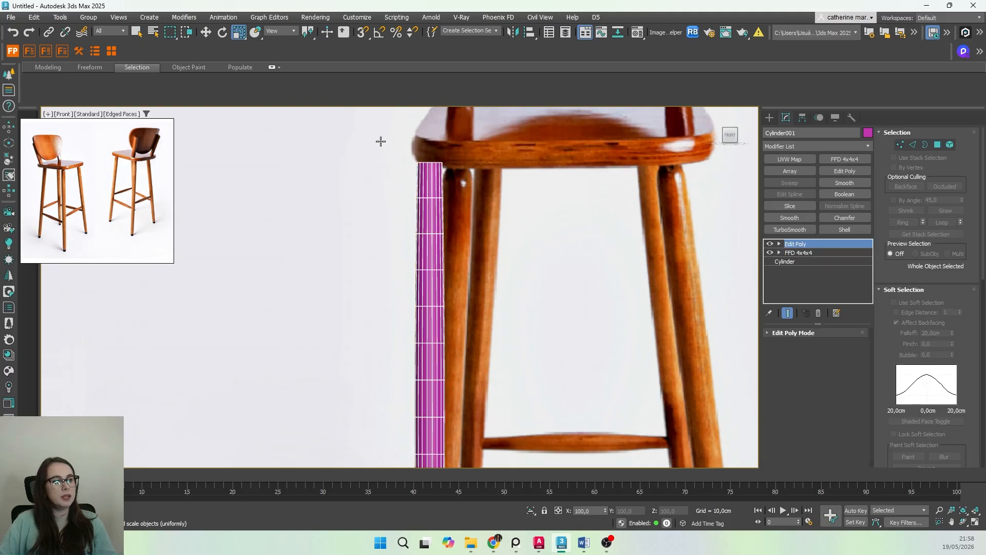
click(937, 144)
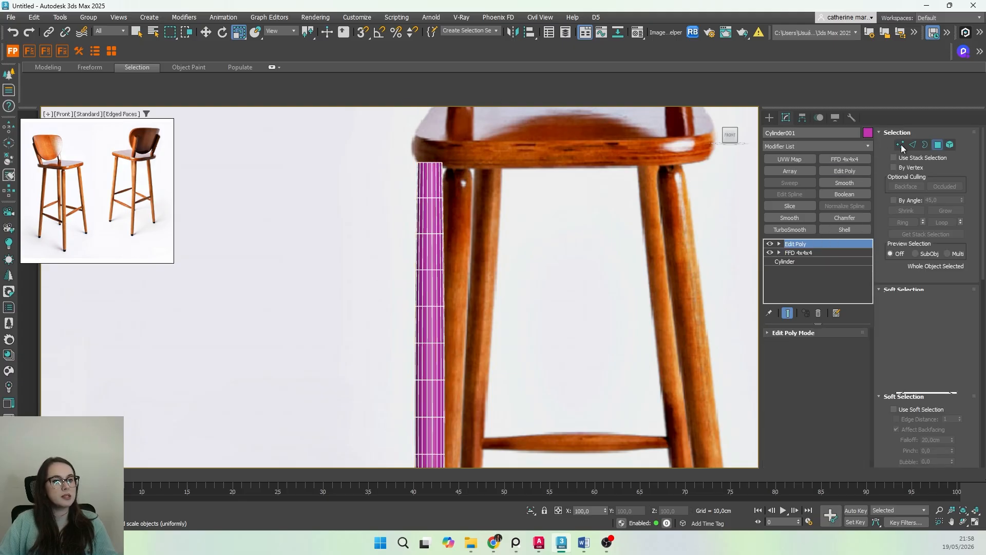
click(430, 171)
middle_drag(431, 218, 432, 266)
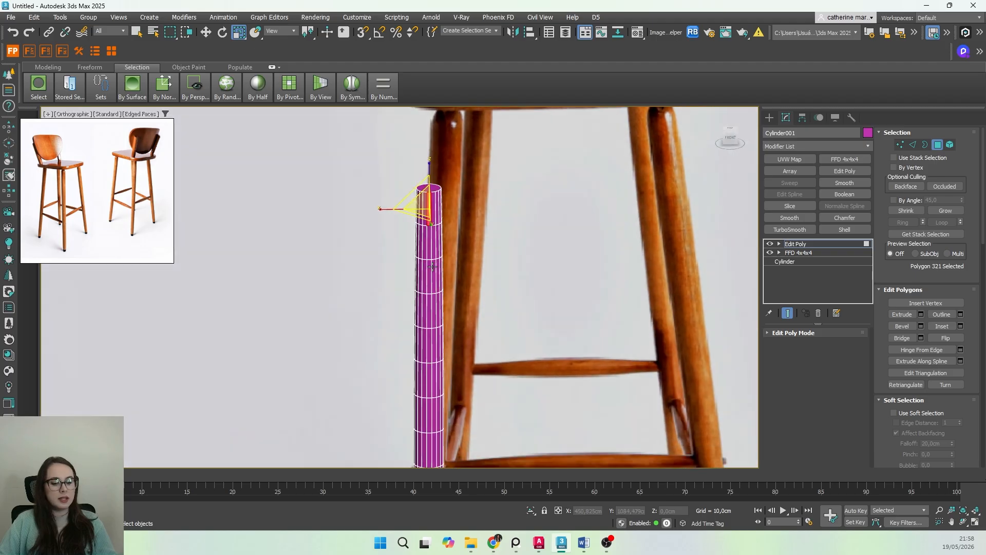
key(q)
Step: Isolate the leg and delete the cap polygon at its upper end
scroll(416, 190, up, 4)
click(442, 206)
alt+middle_drag(442, 206, 463, 273)
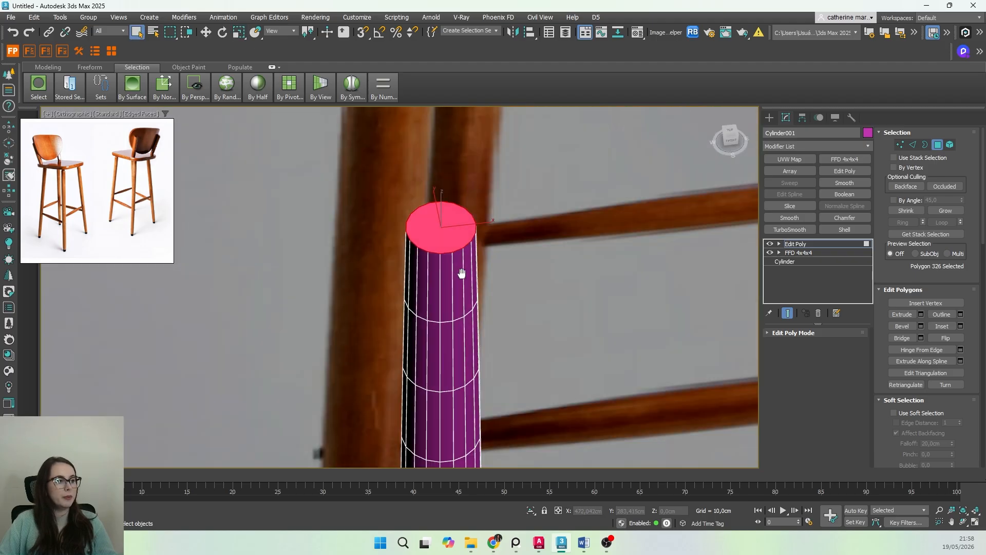
scroll(448, 230, up, 2)
scroll(448, 229, up, 3)
scroll(447, 229, up, 1)
middle_drag(446, 229, 449, 268)
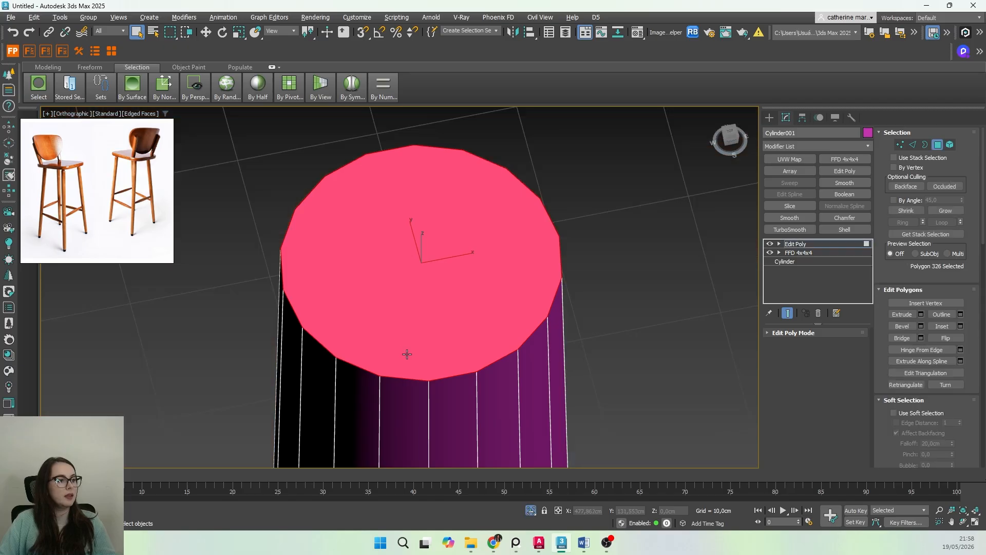
middle_drag(405, 352, 420, 333)
scroll(433, 304, down, 1)
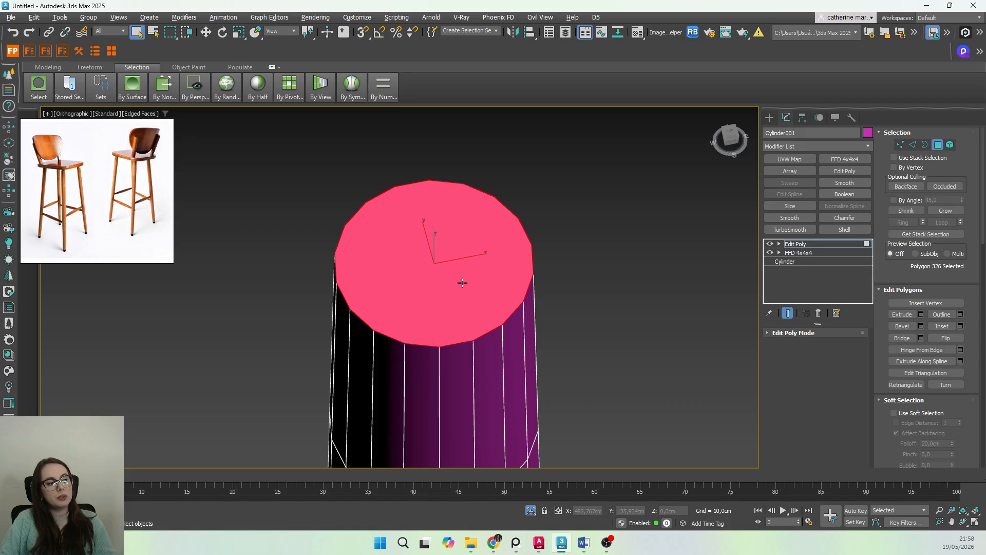
middle_drag(437, 296, 445, 305)
middle_drag(459, 252, 458, 281)
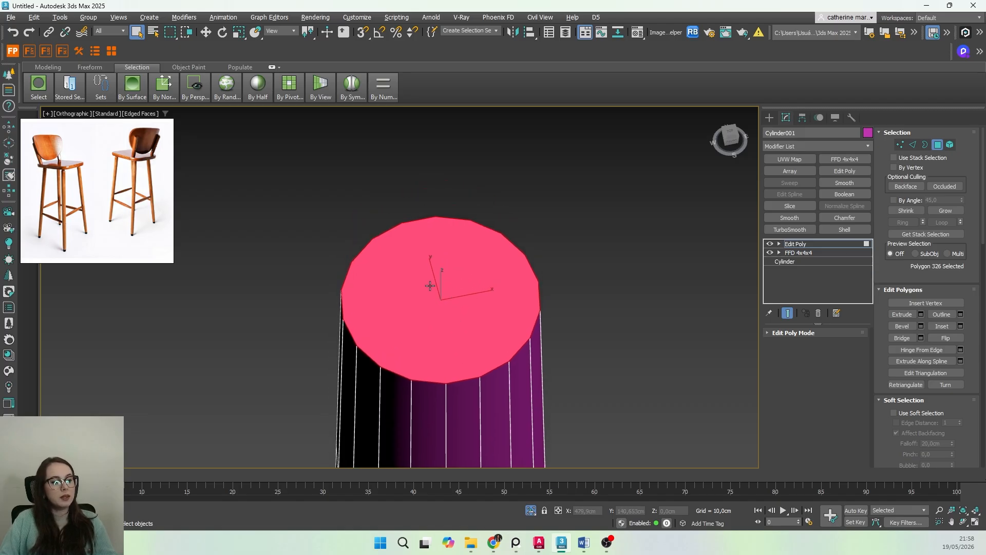
key(Delete)
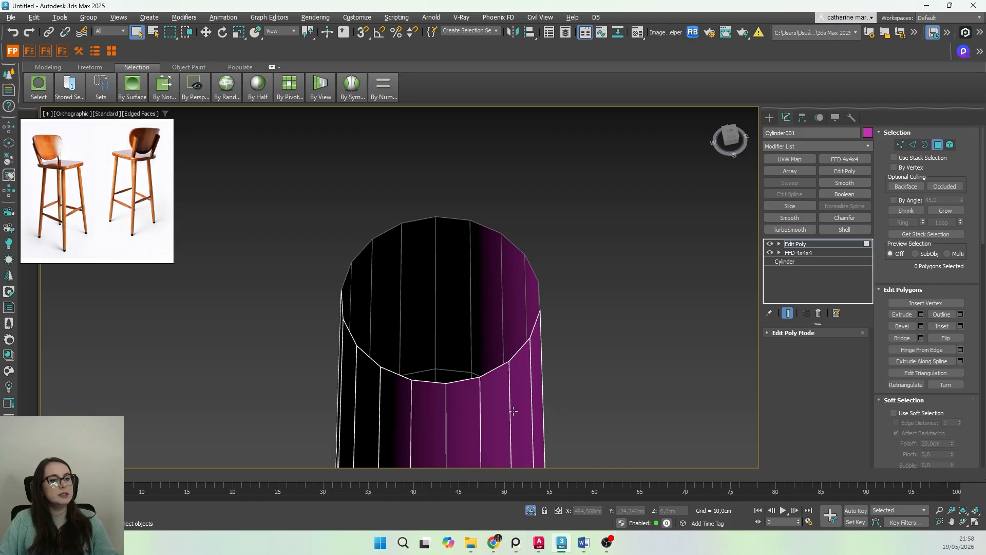
Step: Select the open border around the leg's upper end
click(949, 144)
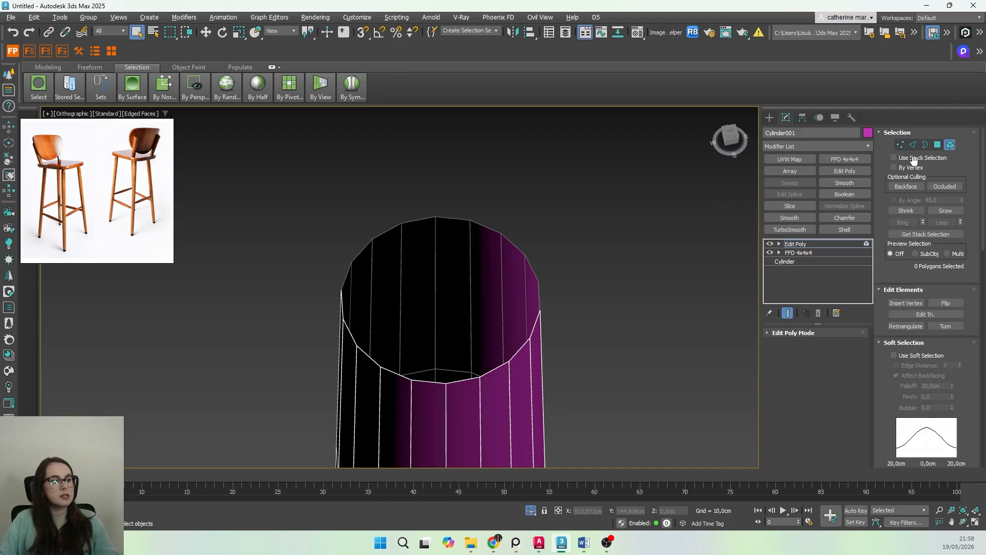
click(519, 412)
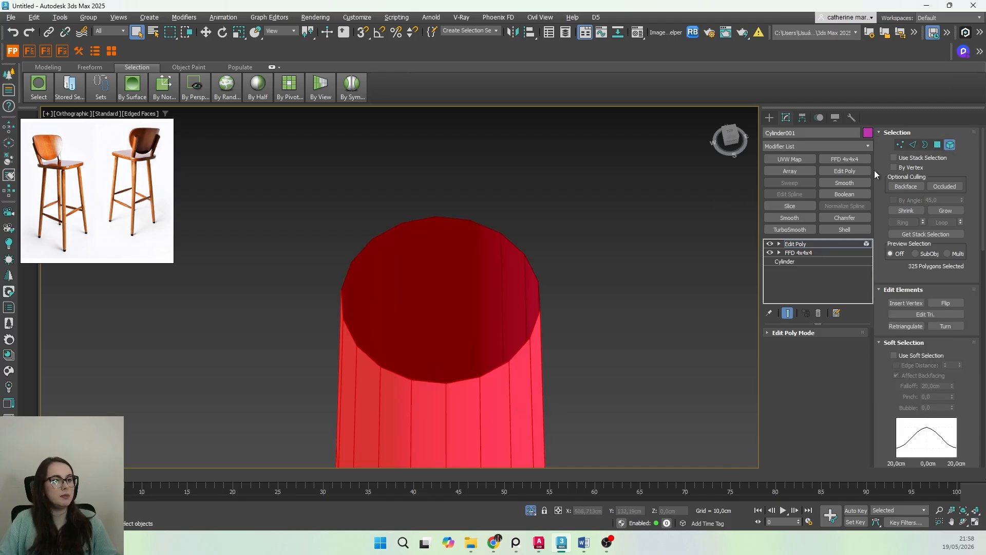
click(925, 146)
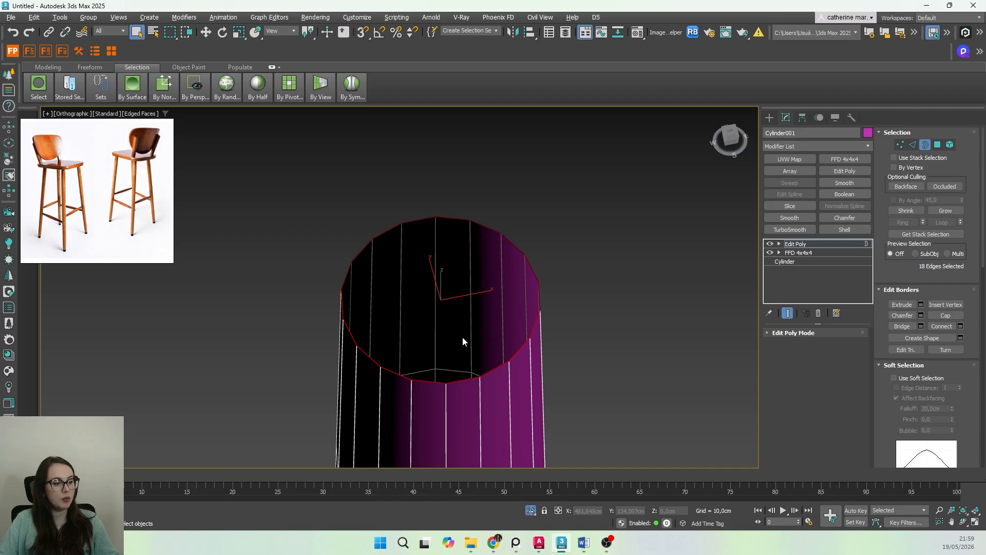
Step: Try closing the leg's open top with flat concentric rings scaled inward from the border, and undo the rings
key(r)
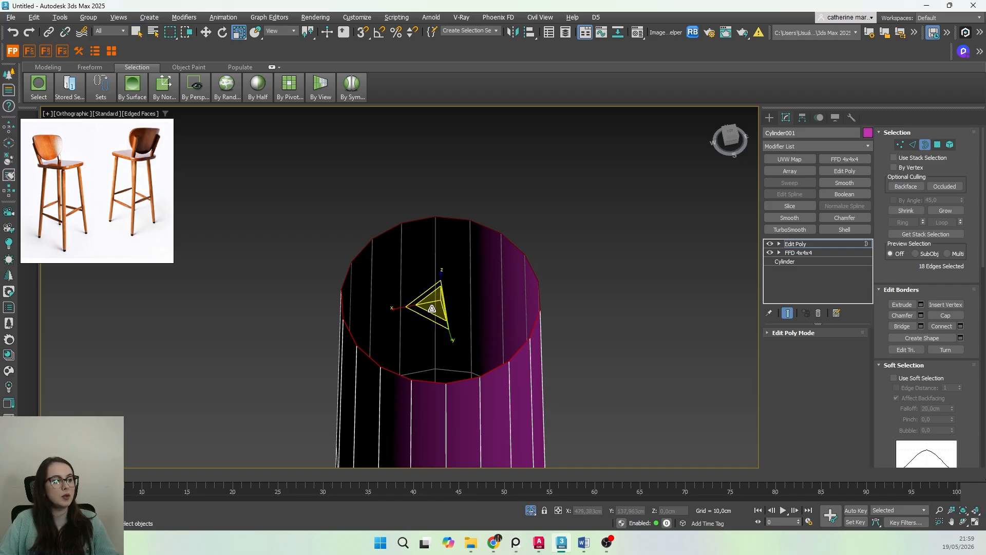
shift+drag(434, 302, 435, 308)
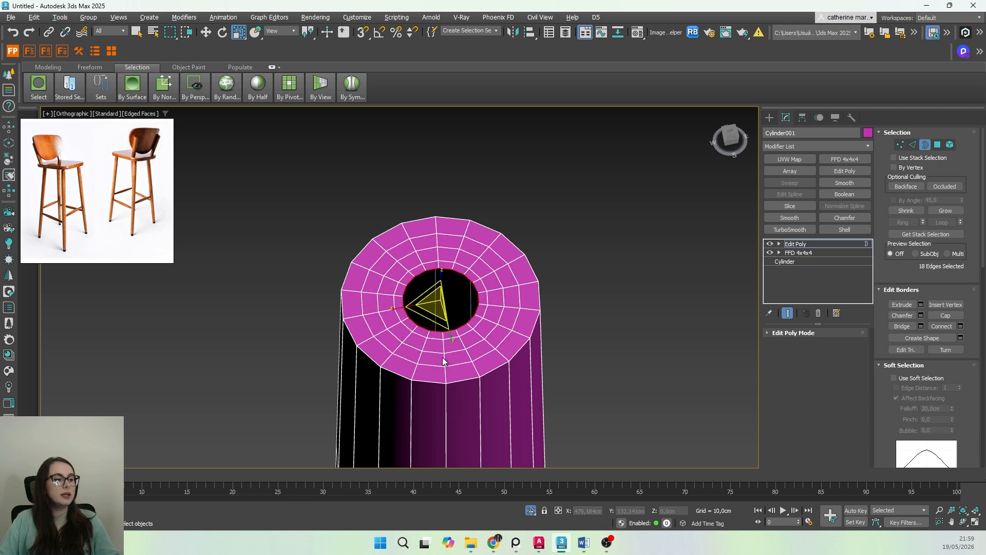
scroll(448, 303, up, 3)
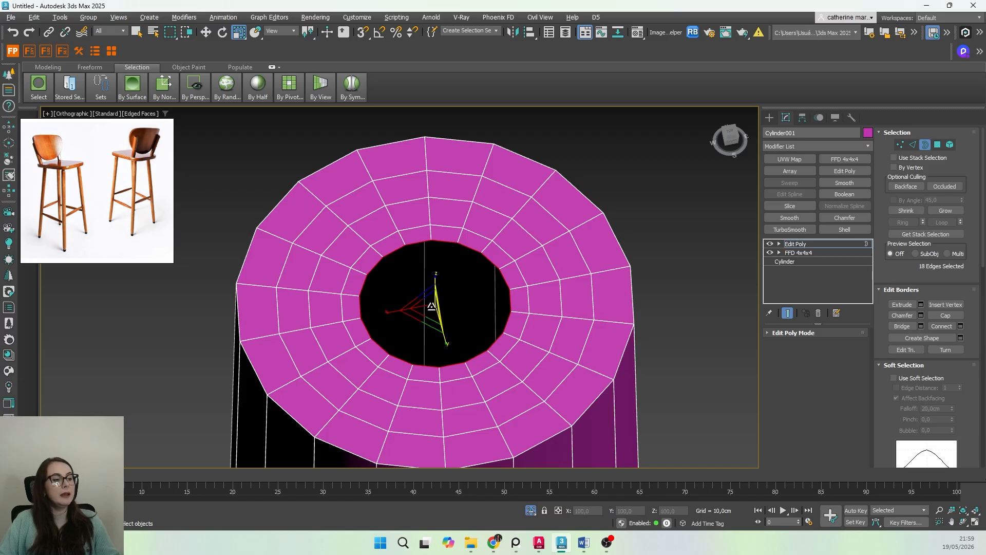
middle_drag(410, 331, 419, 309)
scroll(450, 361, down, 3)
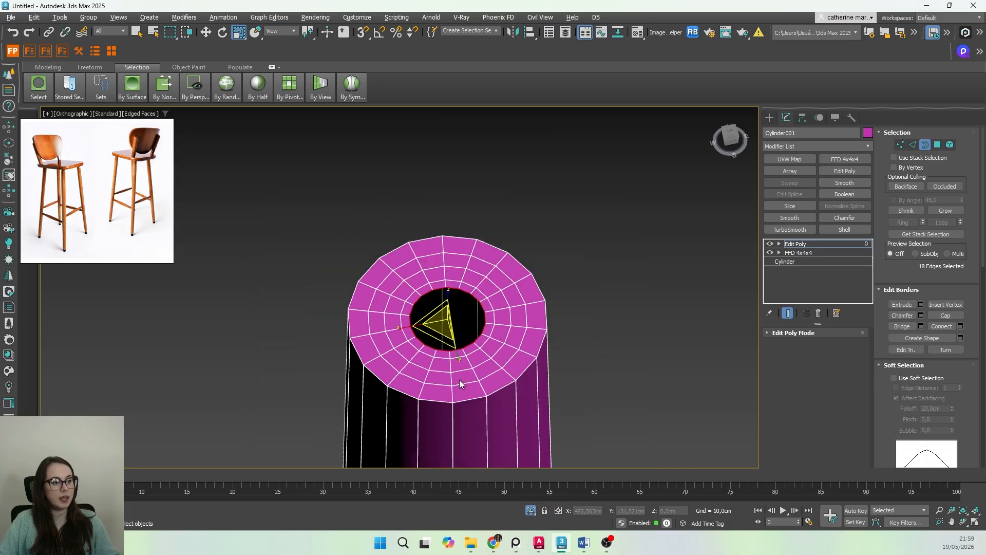
alt+middle_drag(462, 385, 470, 335)
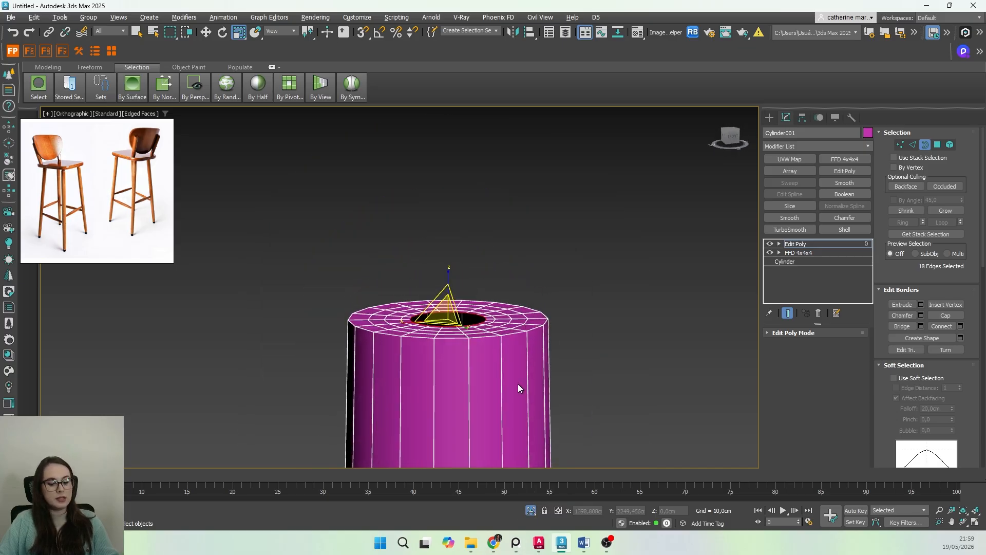
key(alt+q)
scroll(448, 342, down, 6)
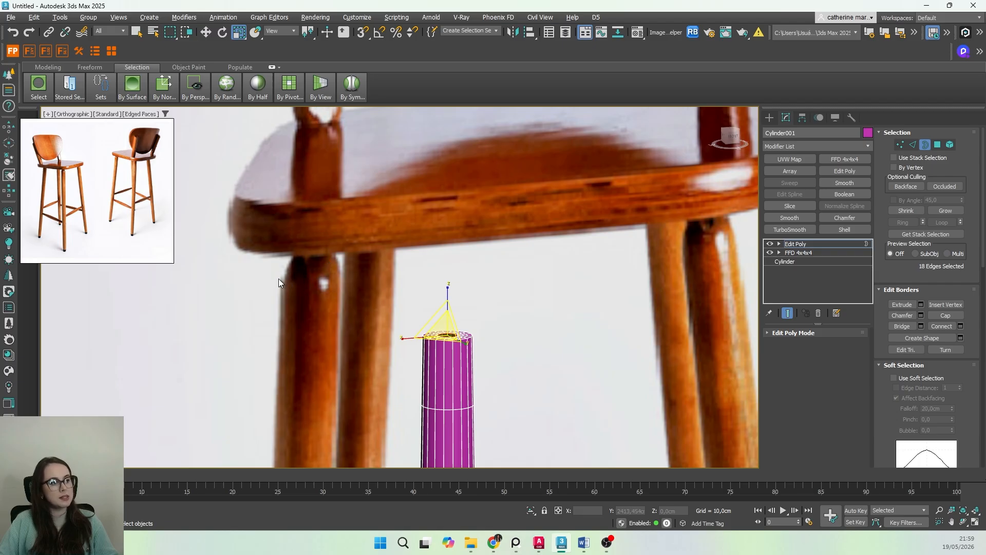
scroll(450, 329, up, 6)
alt+middle_drag(457, 311, 466, 342)
key(alt+q)
key(ctrl+z)
key(ctrl+z)
key(ctrl+z)
key(ctrl+z)
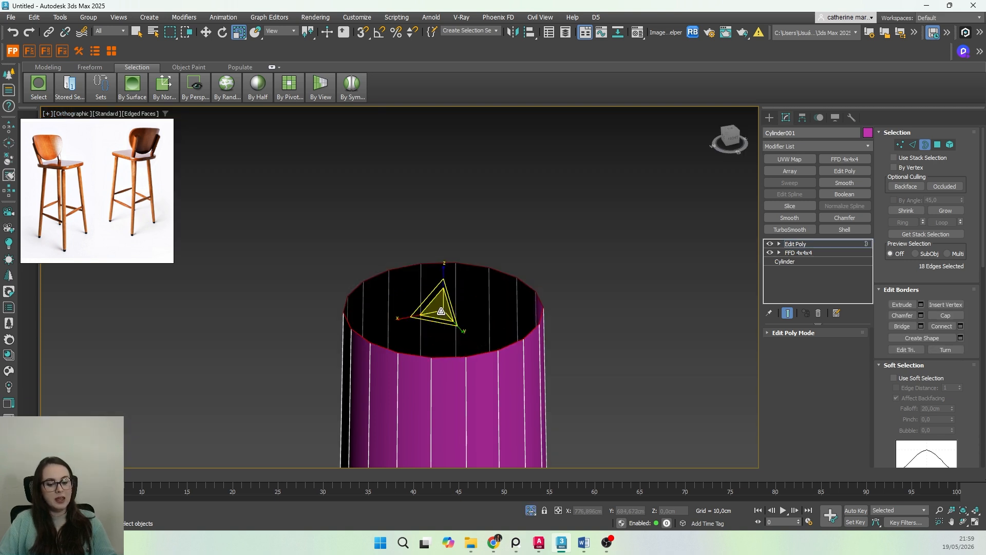
Step: Round off the leg's top by extending the open border upward in small rings and scaling each one inward
key(w)
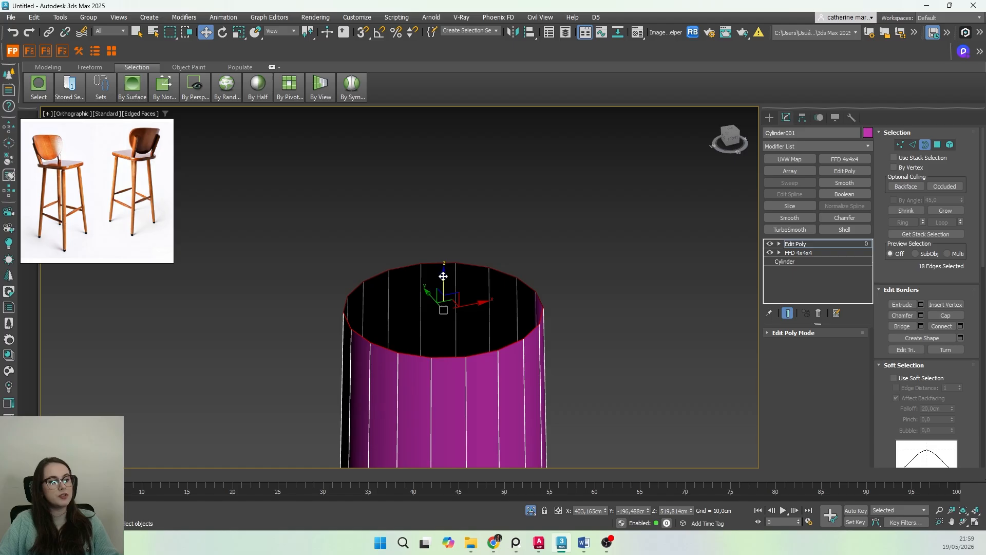
shift+drag(442, 276, 438, 237)
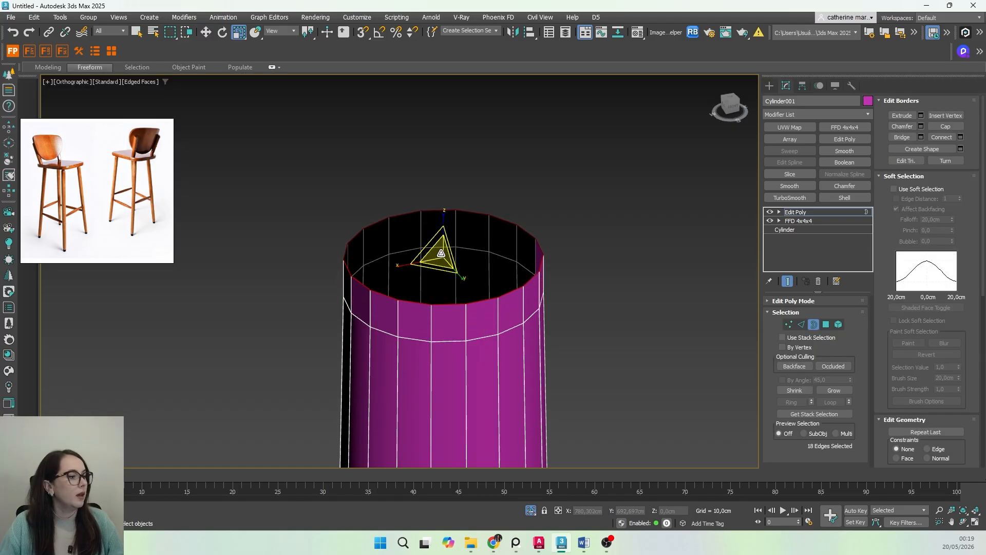
drag(440, 253, 439, 264)
key(w)
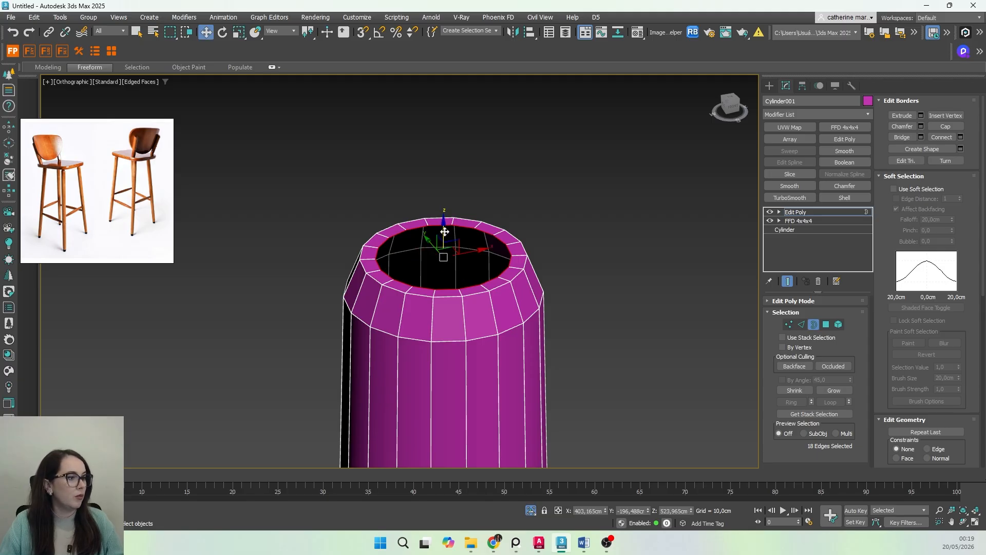
drag(444, 225, 455, 287)
key(r)
scroll(459, 351, down, 2)
alt+middle_drag(459, 351, 424, 295)
key(q)
scroll(431, 276, up, 2)
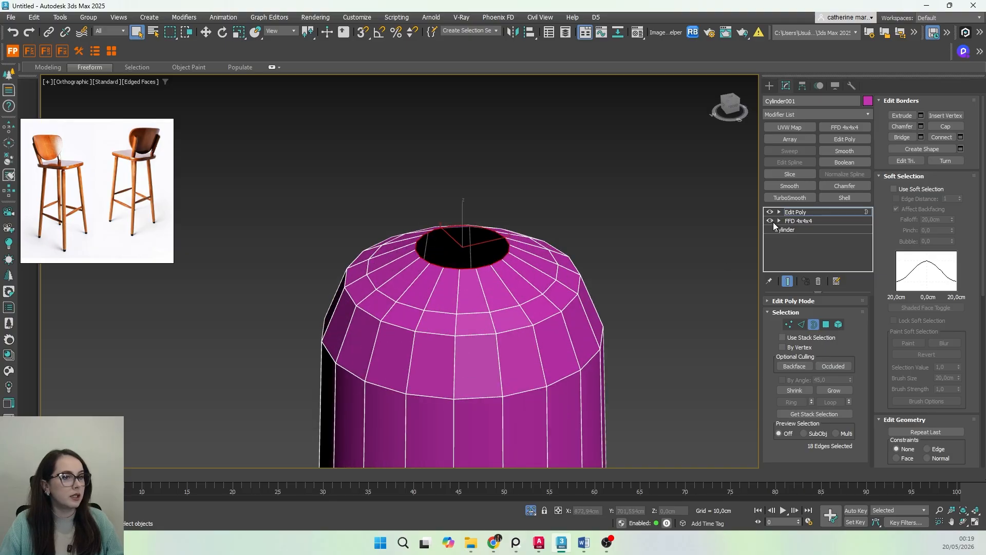
Step: Cap the small remaining opening at the centre of the rounded leg top
click(950, 129)
alt+middle_drag(424, 270, 457, 282)
scroll(471, 245, up, 3)
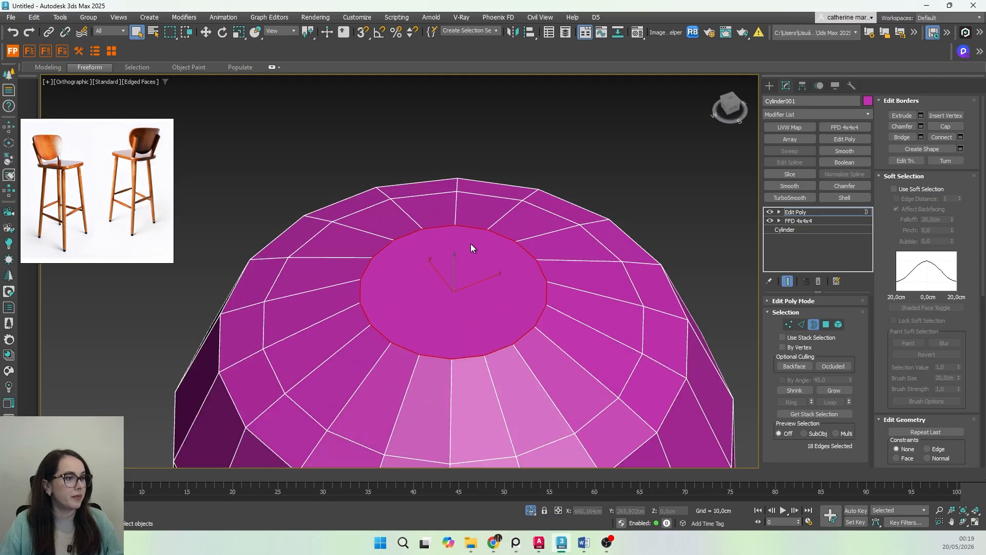
click(878, 176)
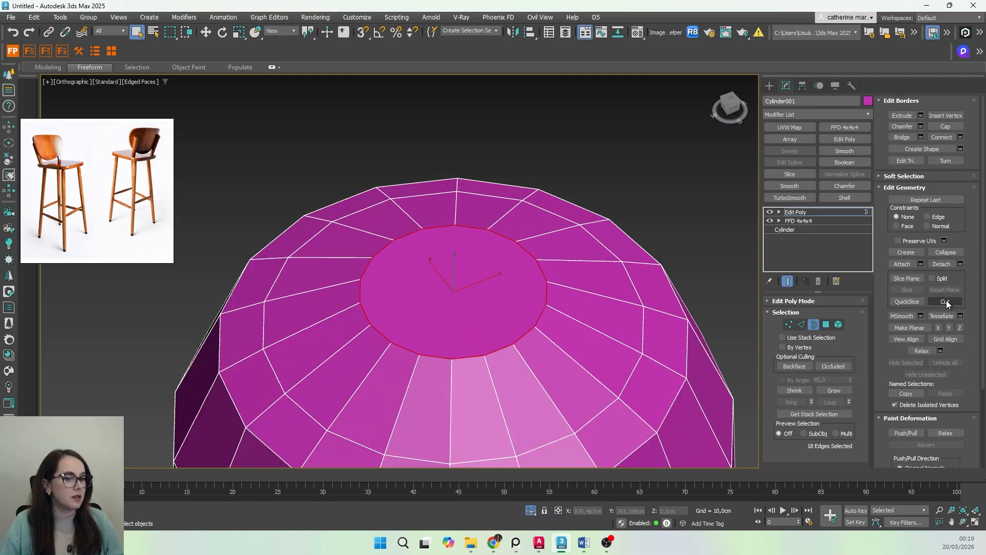
middle_drag(471, 311, 450, 304)
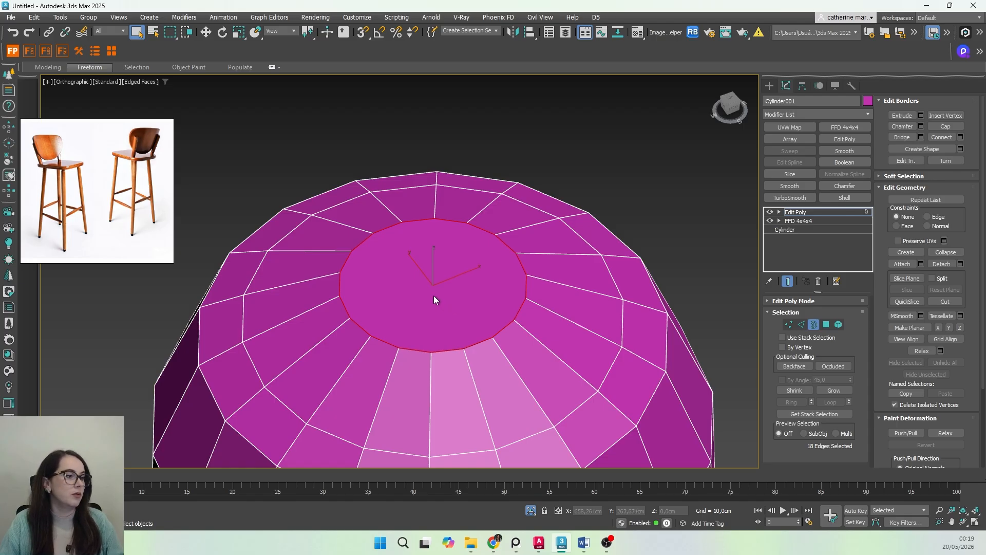
key(alt+1)
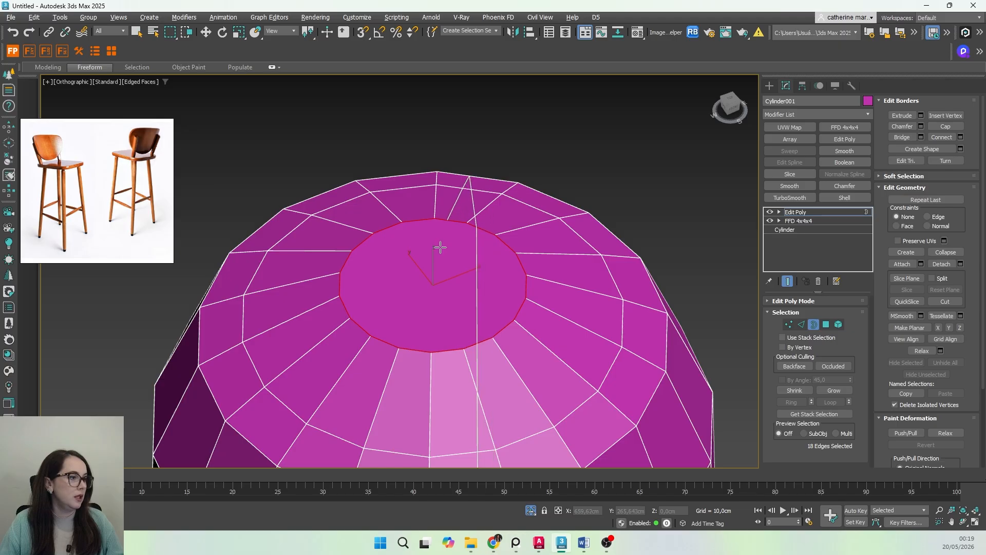
key(w)
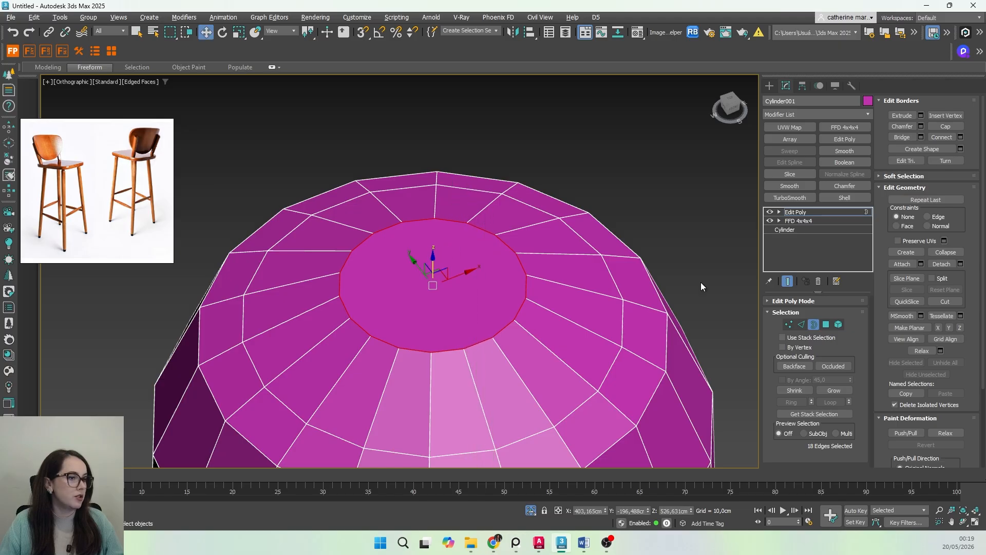
click(944, 302)
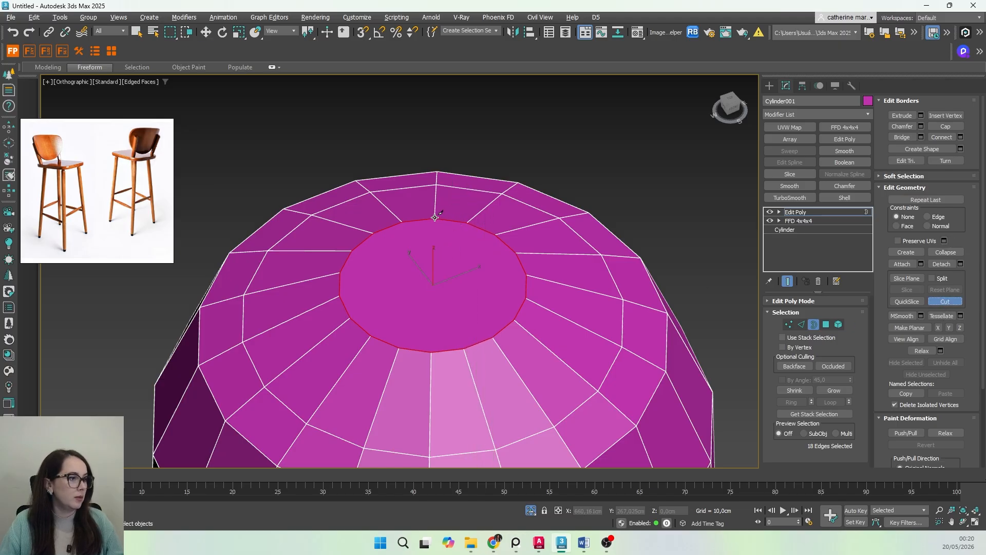
click(945, 302)
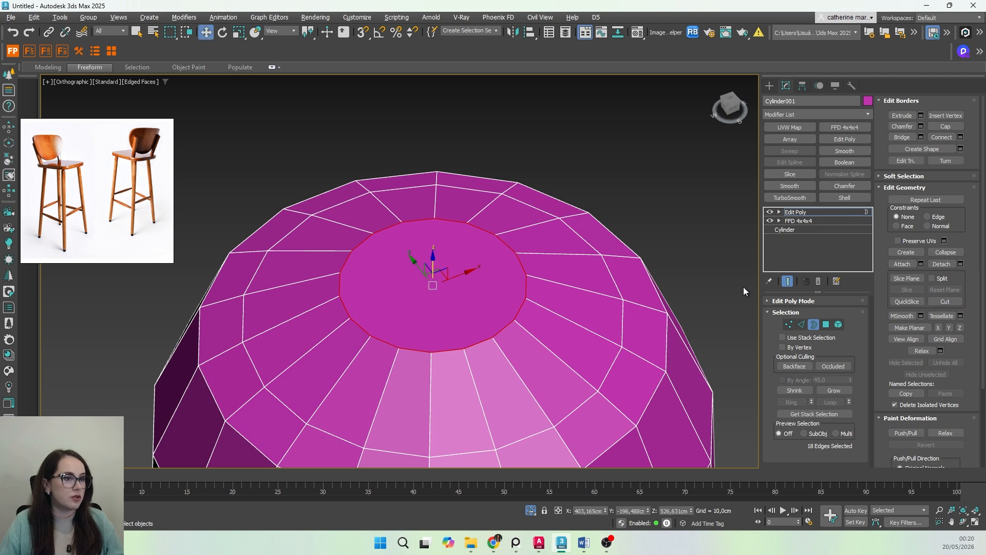
Step: Select the cap polygon on the leg's rounded top and convert the selection to its surrounding vertices
click(814, 324)
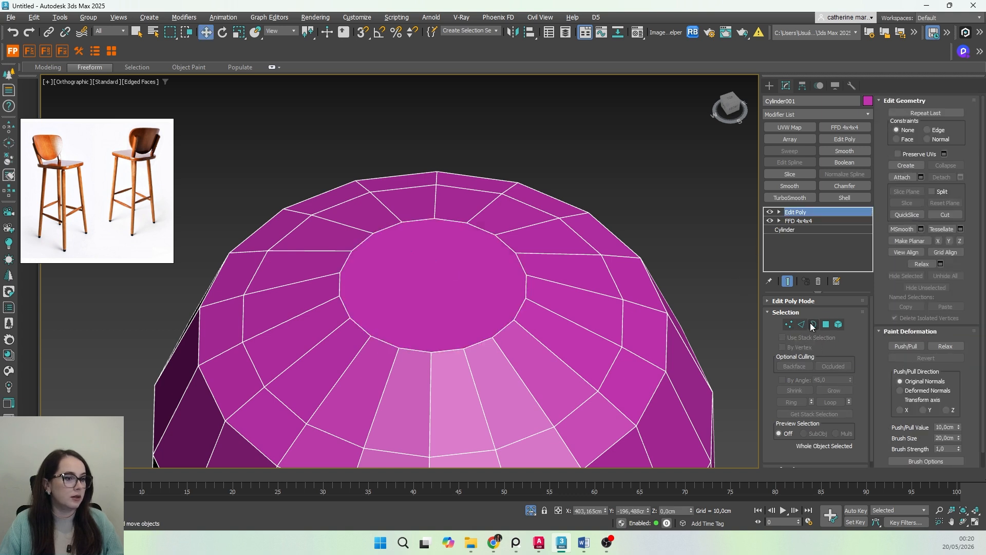
click(827, 324)
click(452, 260)
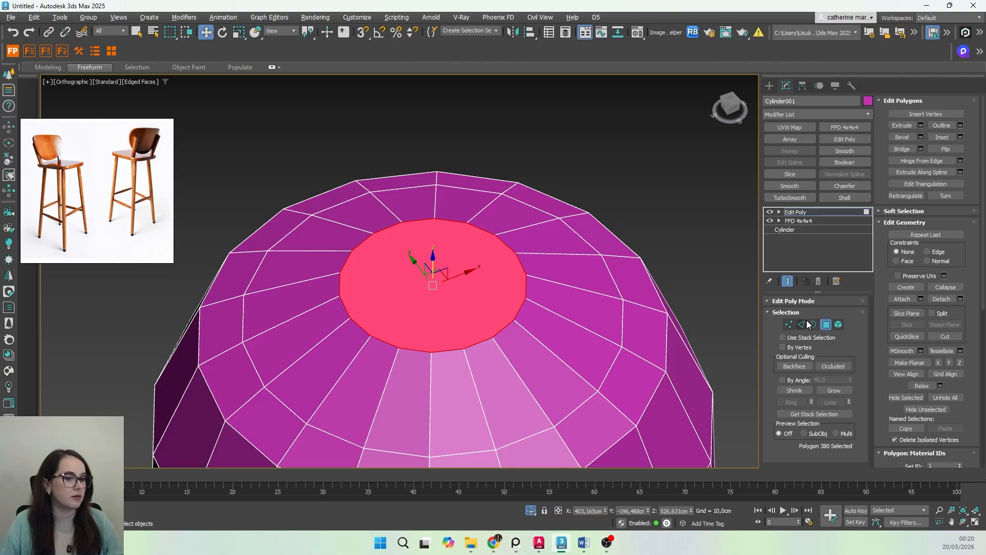
ctrl+click(789, 324)
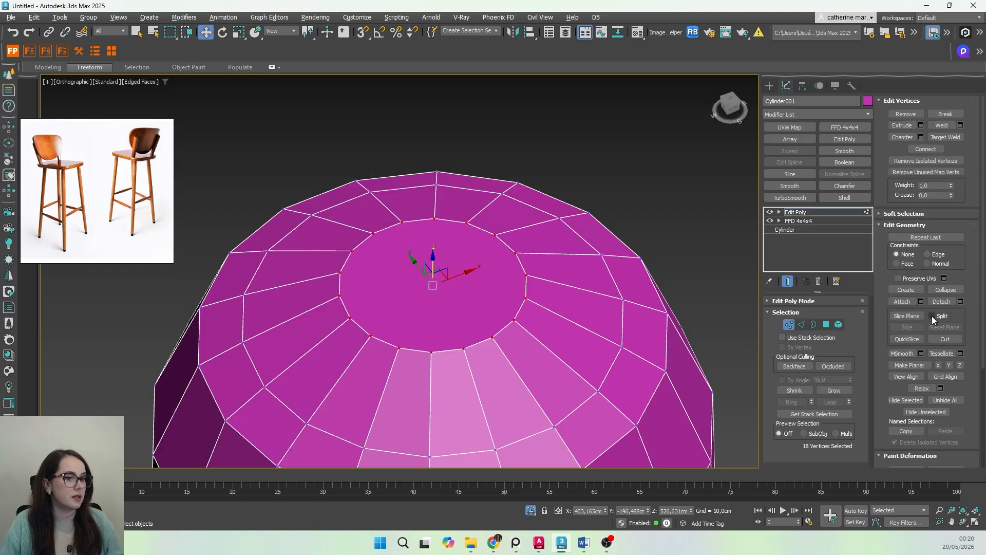
Step: Cut two crossing edges between opposite vertices of the top cap with snapping enabled, and turn snapping off
click(944, 340)
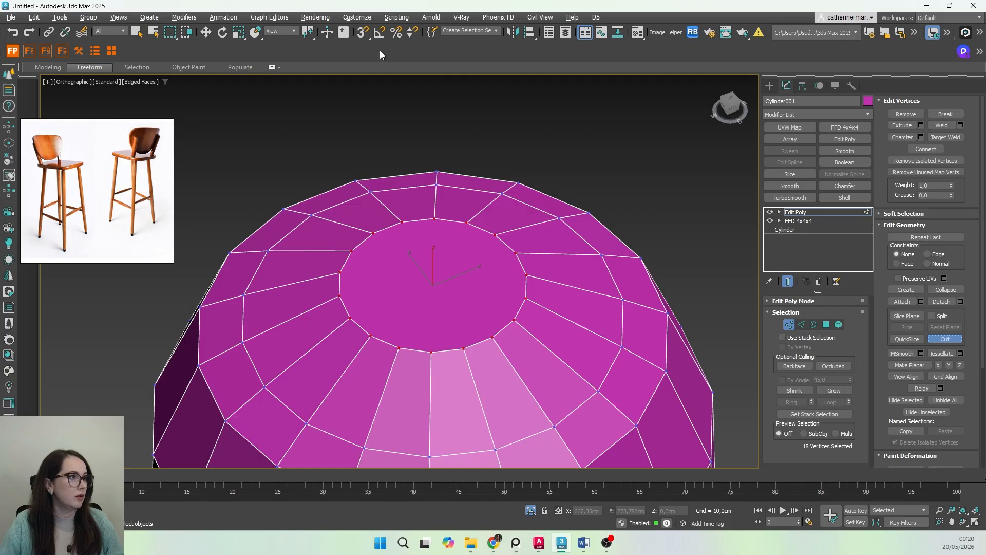
drag(365, 35, 364, 63)
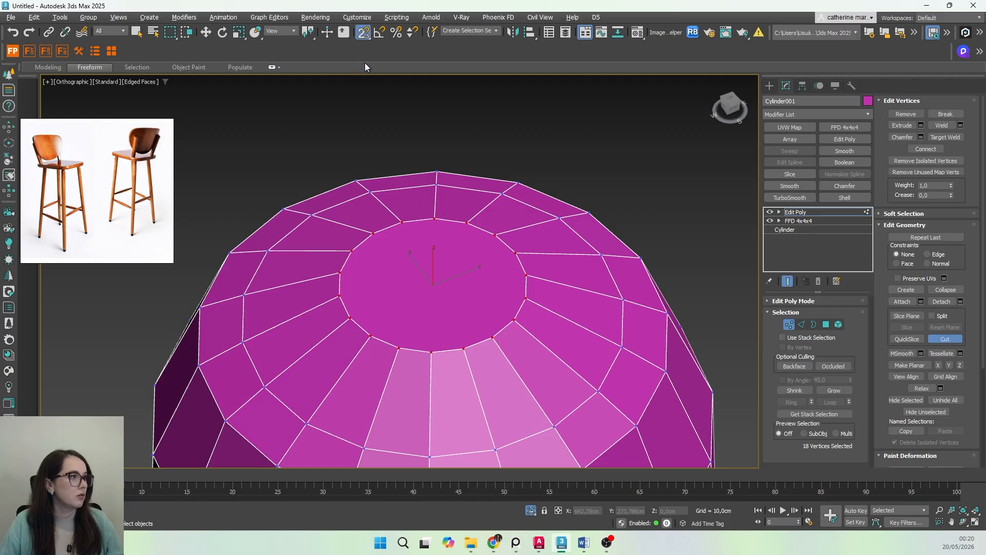
click(436, 218)
click(432, 349)
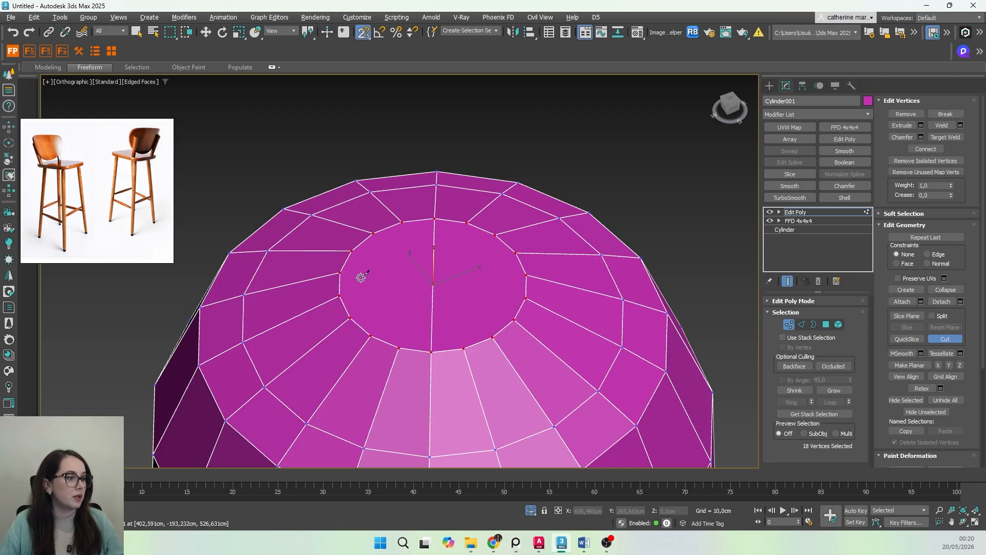
click(340, 271)
click(525, 276)
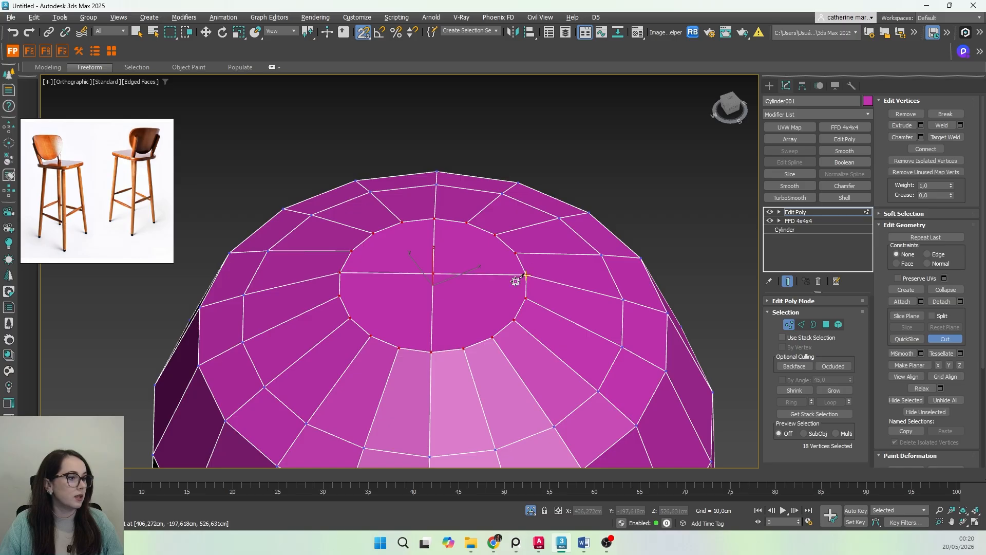
scroll(413, 286, down, 2)
right_click(412, 286)
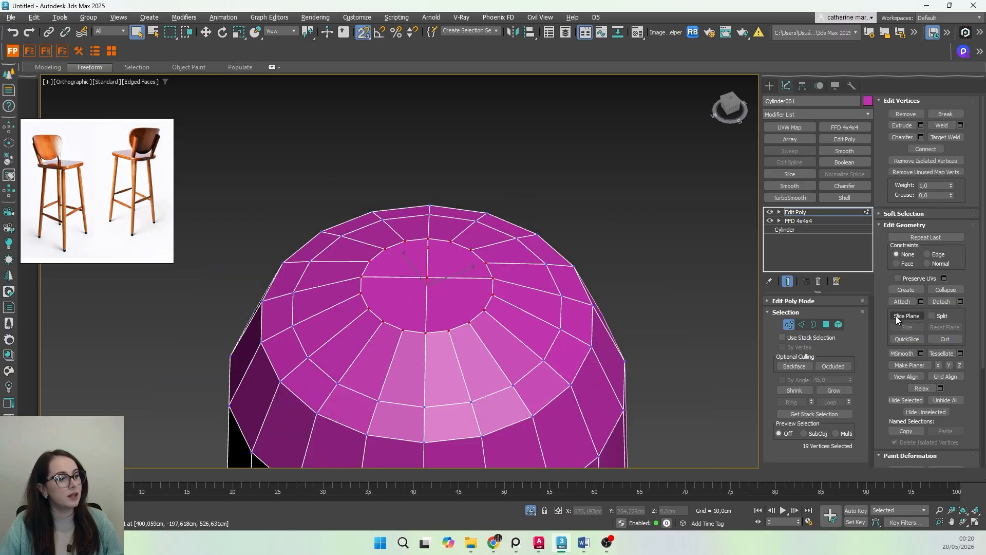
click(362, 34)
Step: Check the cut cap on the leg's top, switch to the front view and leave vertex editing
middle_drag(473, 320, 467, 264)
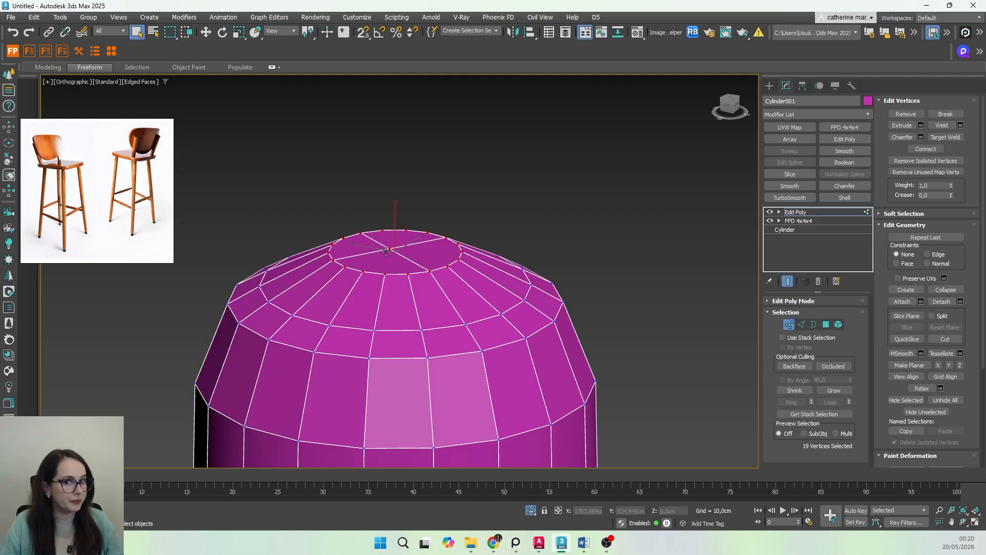
middle_drag(461, 284, 462, 270)
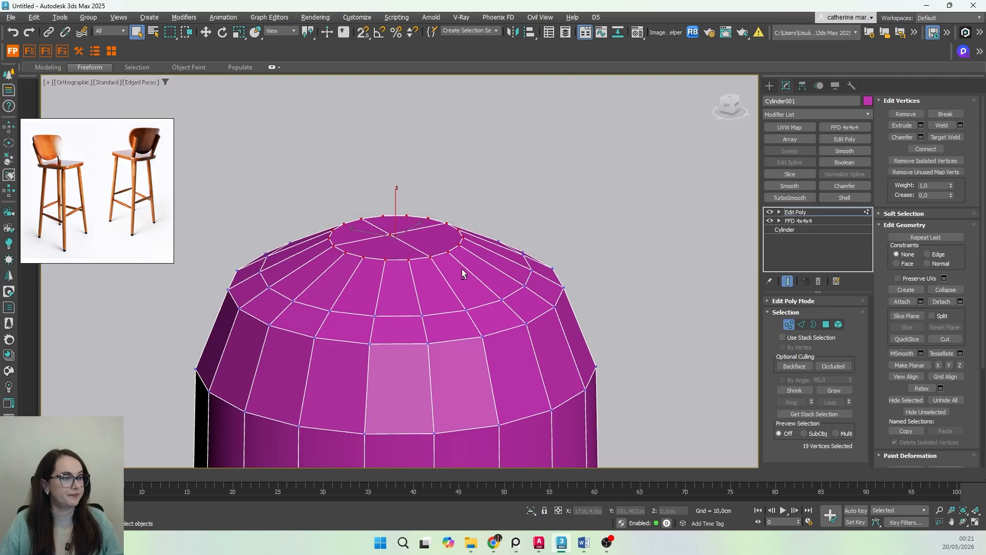
scroll(470, 285, up, 3)
key(f)
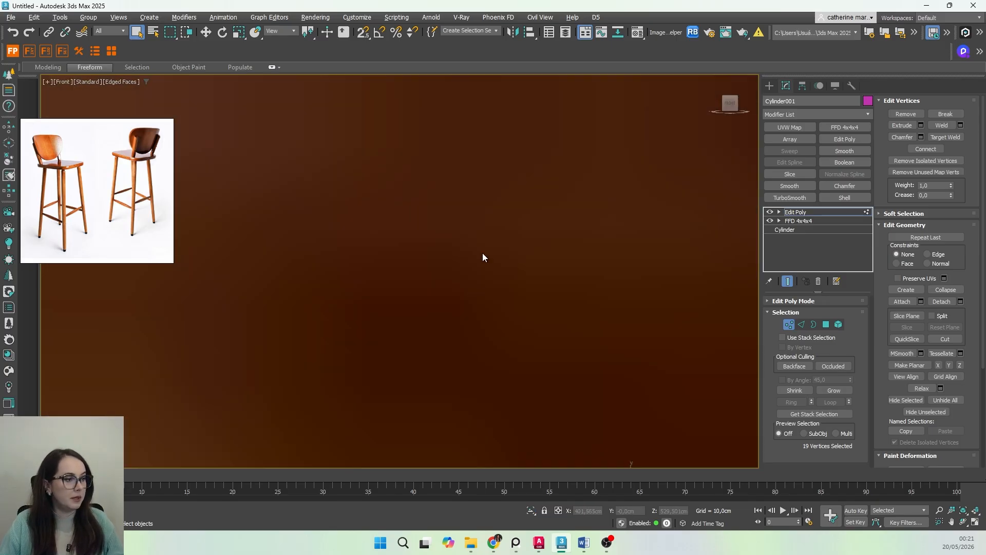
scroll(482, 255, down, 5)
click(812, 213)
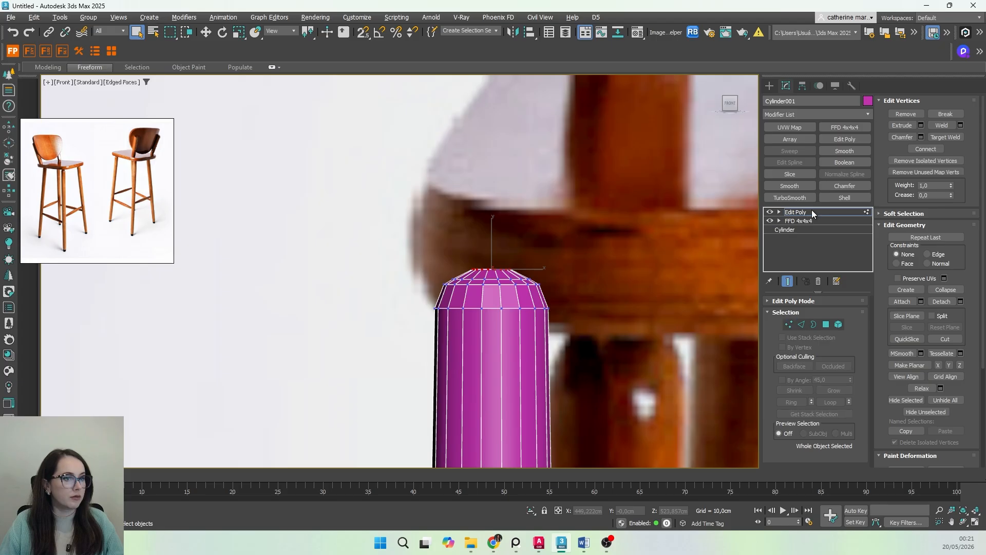
Step: Move only the leg's pivot to the stool's centre just under the seat, at about X 508.8 cm and Z 516.5 cm
scroll(528, 338, down, 5)
middle_drag(528, 339, 483, 261)
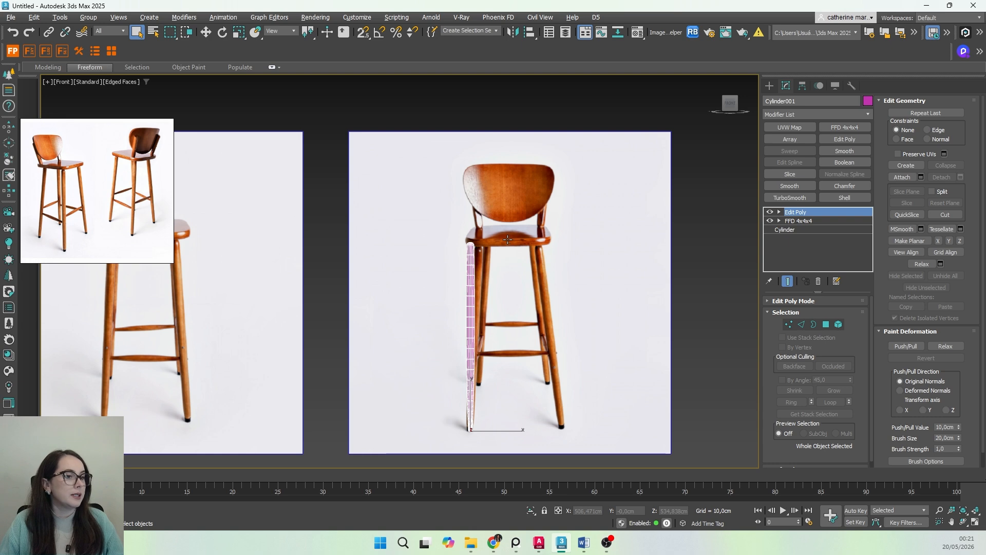
click(801, 86)
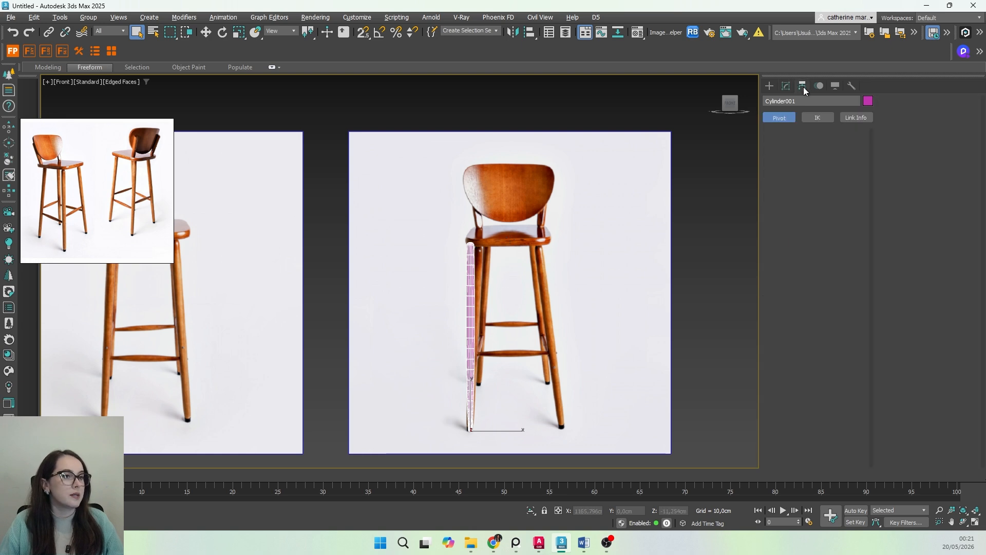
click(815, 157)
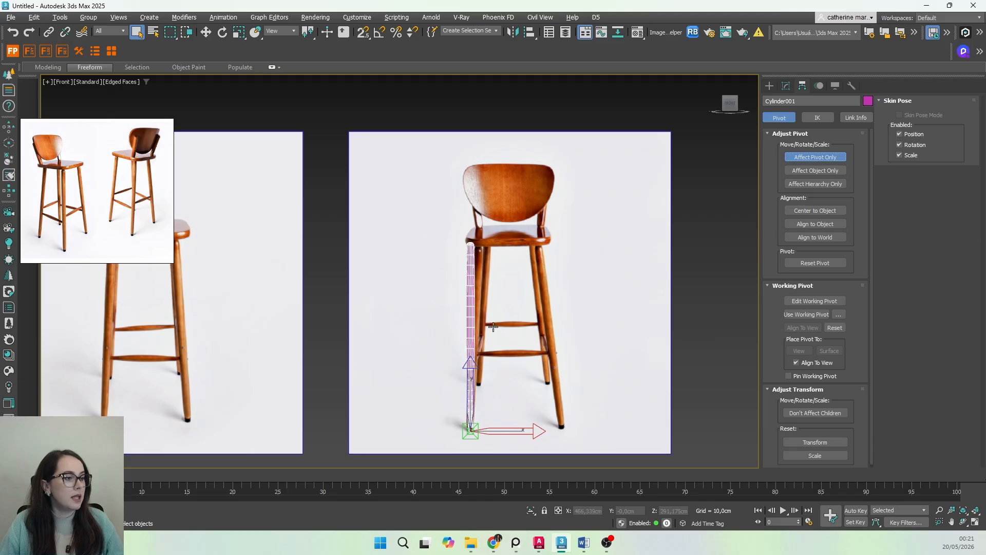
middle_drag(513, 380, 519, 303)
middle_drag(508, 259, 528, 271)
key(w)
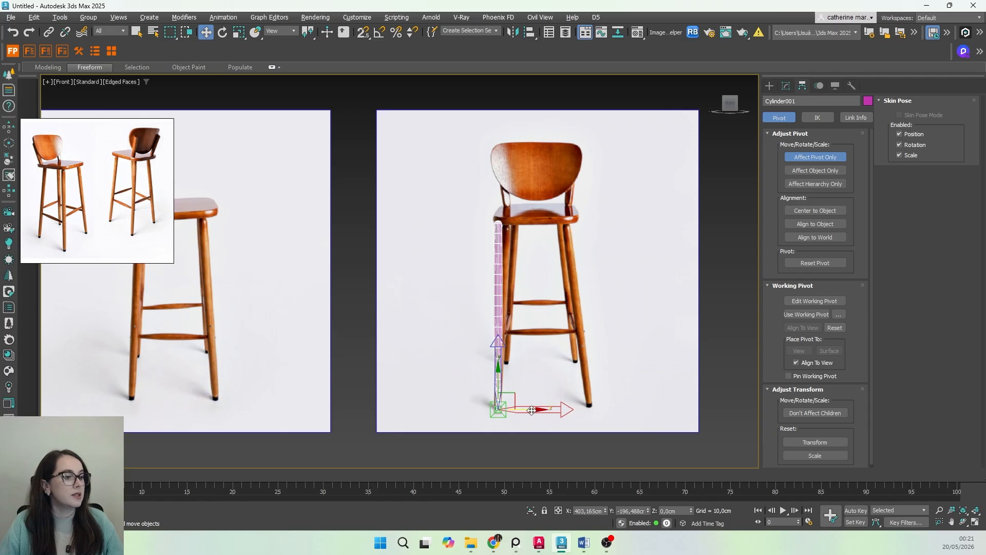
drag(532, 410, 574, 406)
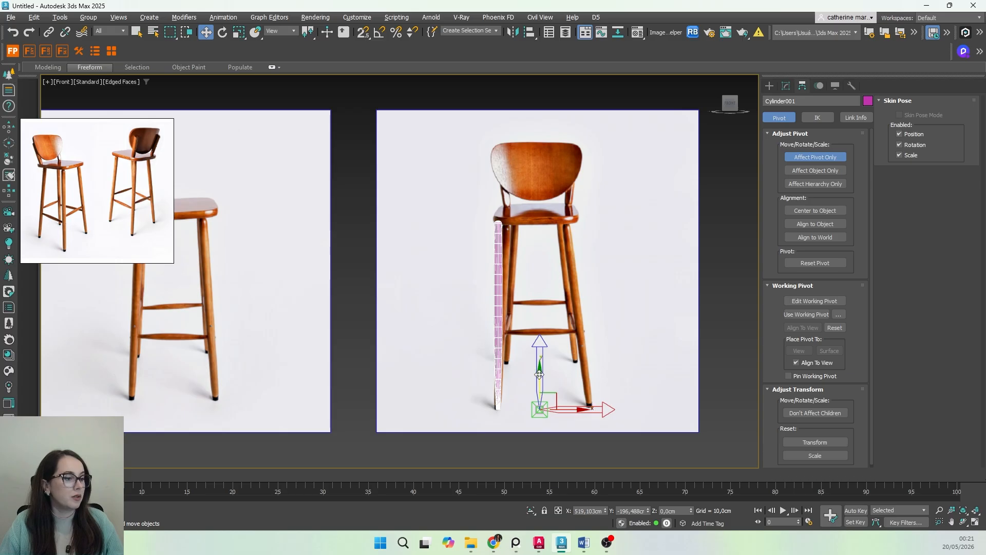
drag(531, 375, 530, 189)
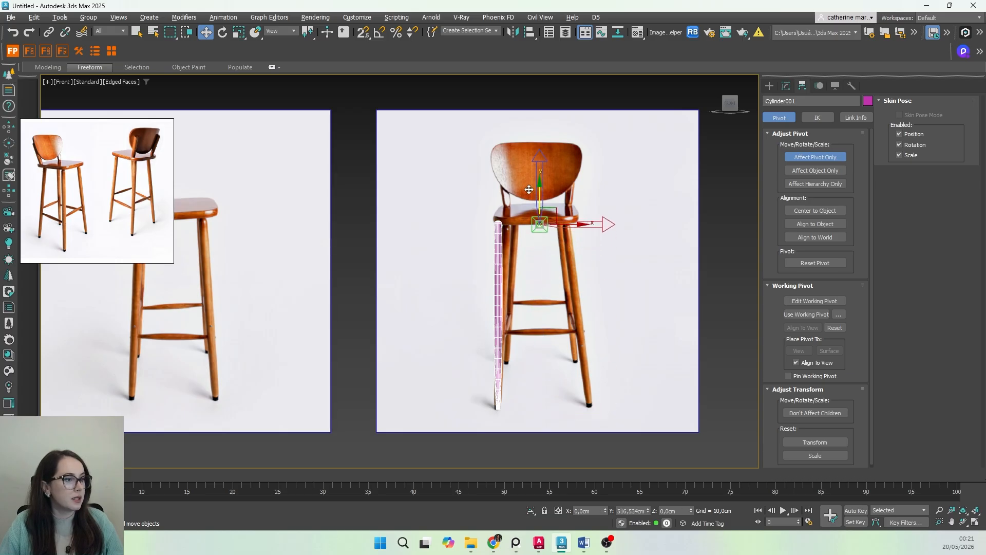
drag(582, 227, 578, 227)
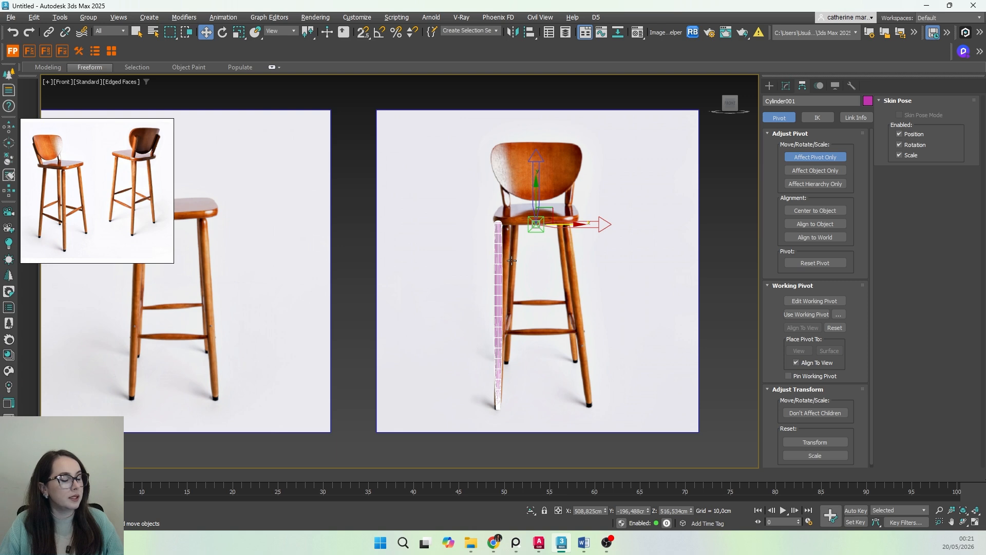
click(815, 157)
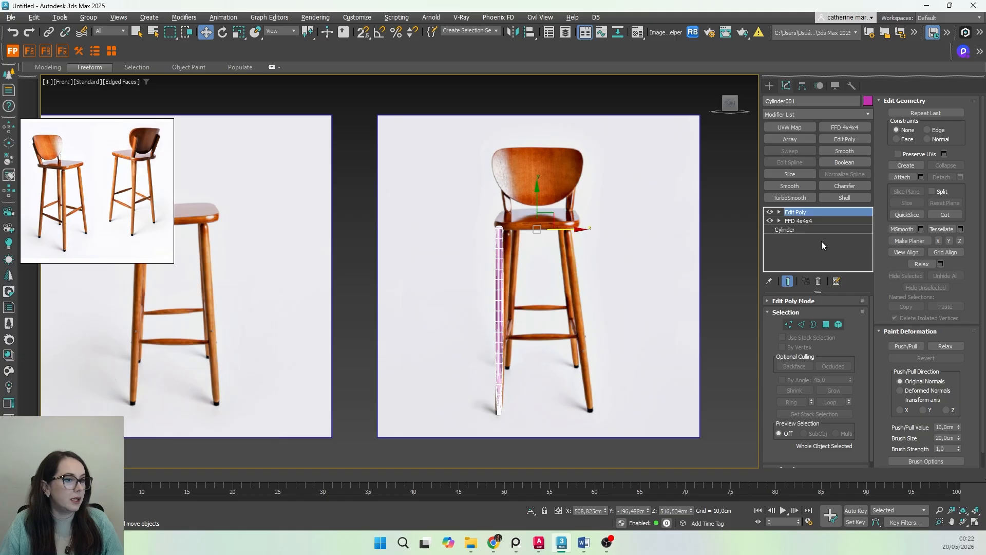
Step: Add an FFD 2x2x2 modifier above Edit Poly on the leg
click(806, 114)
text(ff)
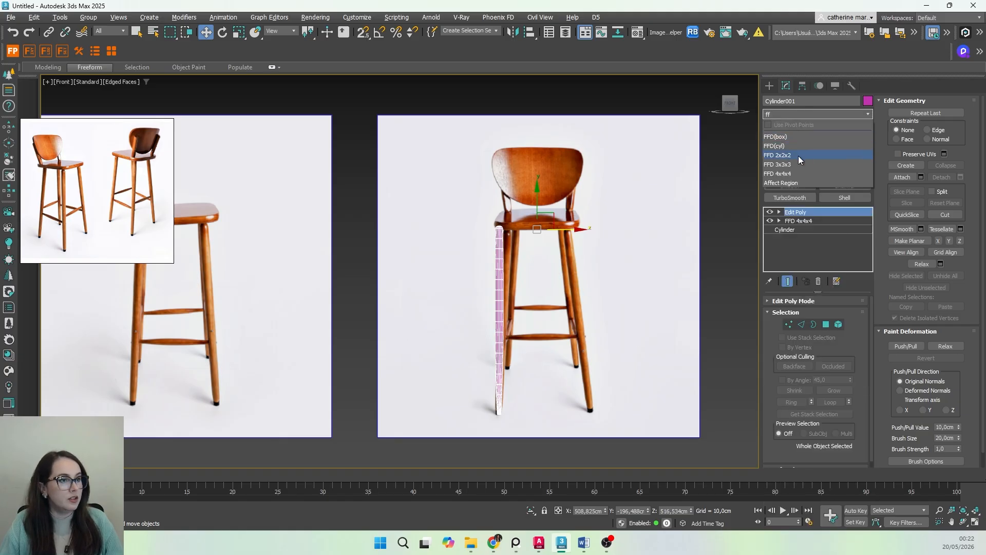
click(803, 155)
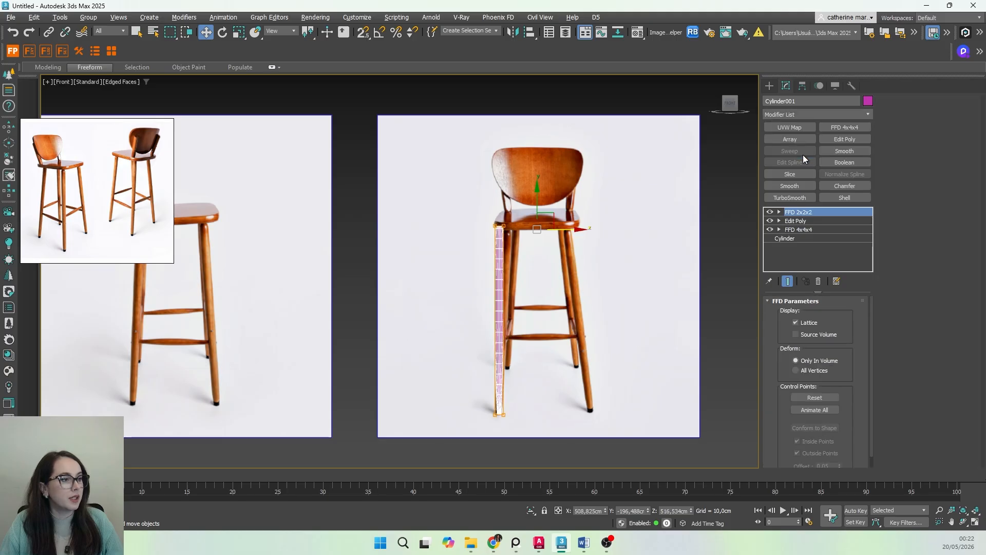
Step: Compare the FFD 2x2x2 and FFD 4x4x4 lattices around the leg in the perspective view
mouse_move(533, 331)
middle_down()
mouse_move(512, 328)
mouse_move(505, 315)
mouse_move(445, 323)
middle_up()
key(p)
scroll(505, 315, down, 4)
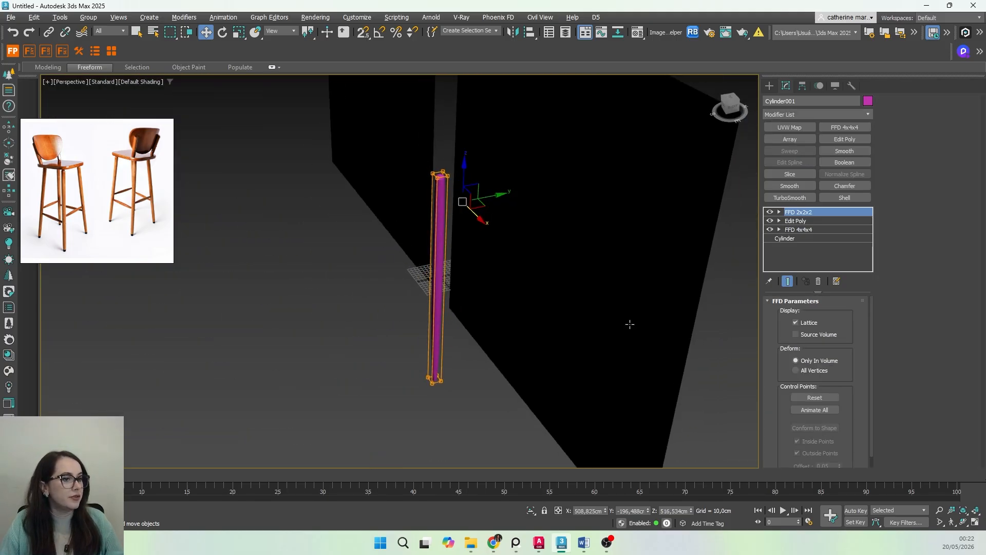
click(798, 229)
click(548, 300)
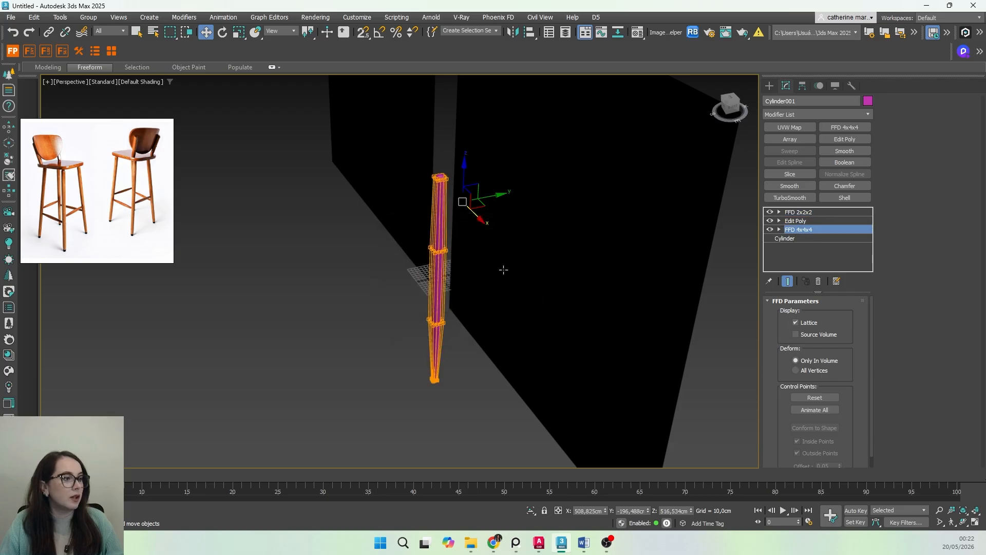
click(798, 212)
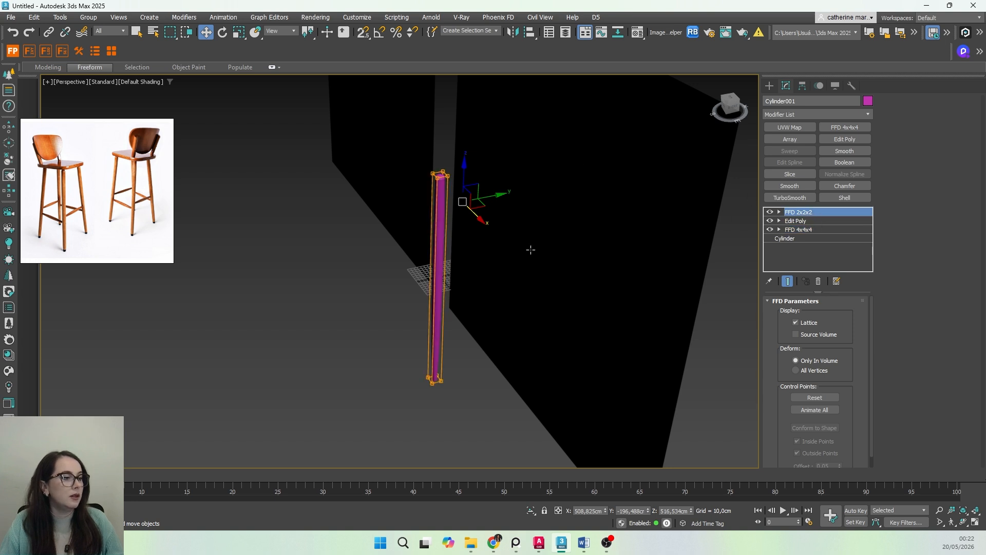
Step: Slant the leg along the front reference by moving the FFD 2x2x2 upper control points about 21 cm inward and the lower ones about 2 cm outward
middle_drag(456, 252, 462, 280)
key(f)
scroll(463, 280, up, 3)
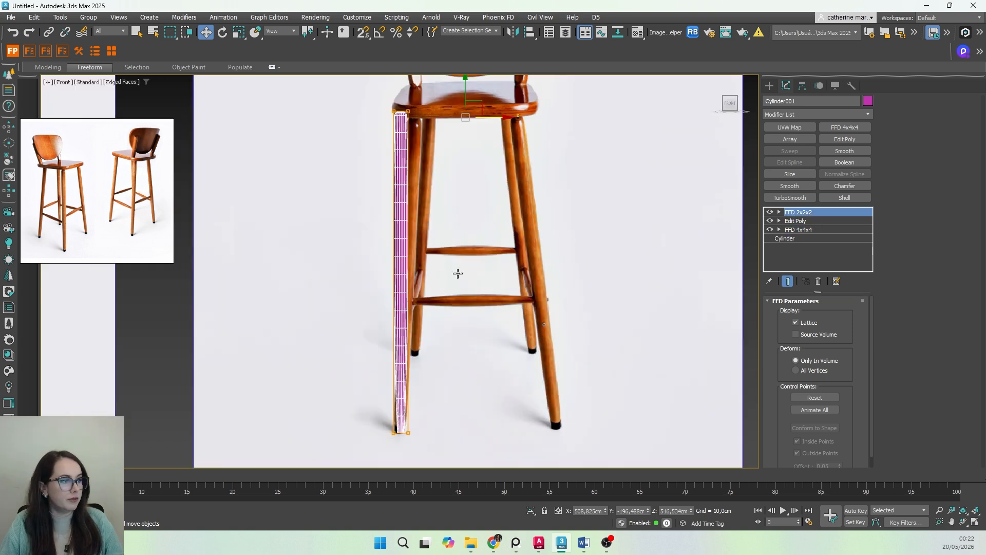
scroll(458, 273, down, 2)
click(779, 212)
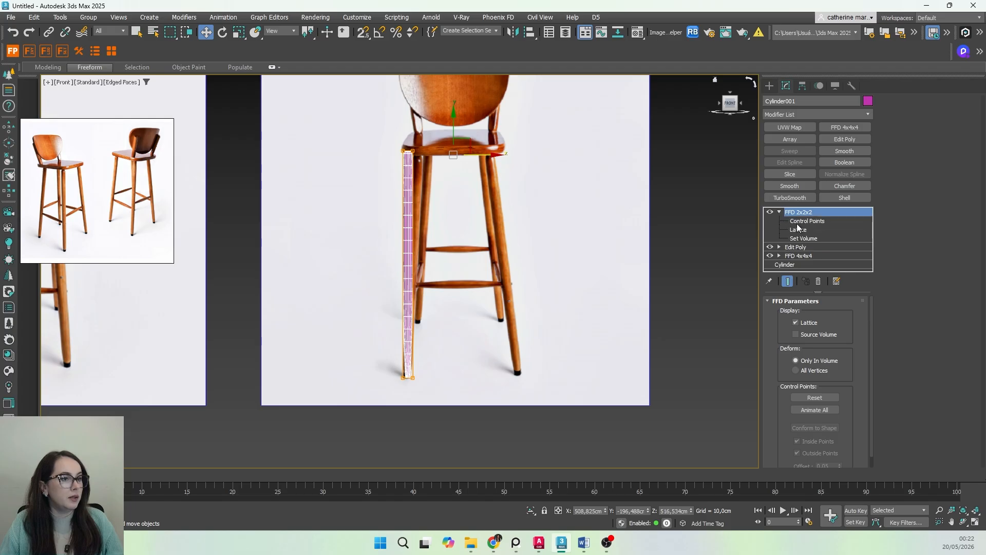
click(796, 221)
drag(394, 134, 458, 187)
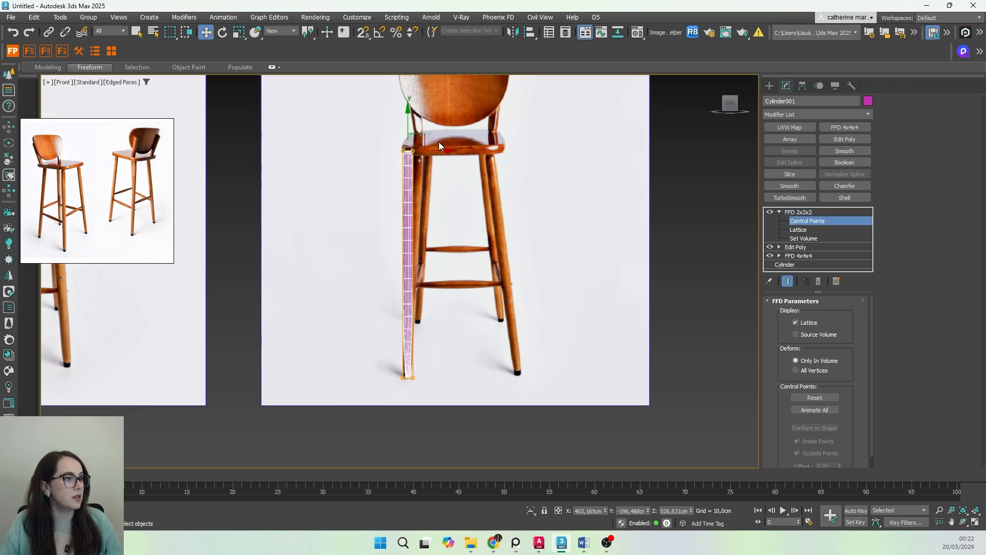
drag(436, 149, 459, 150)
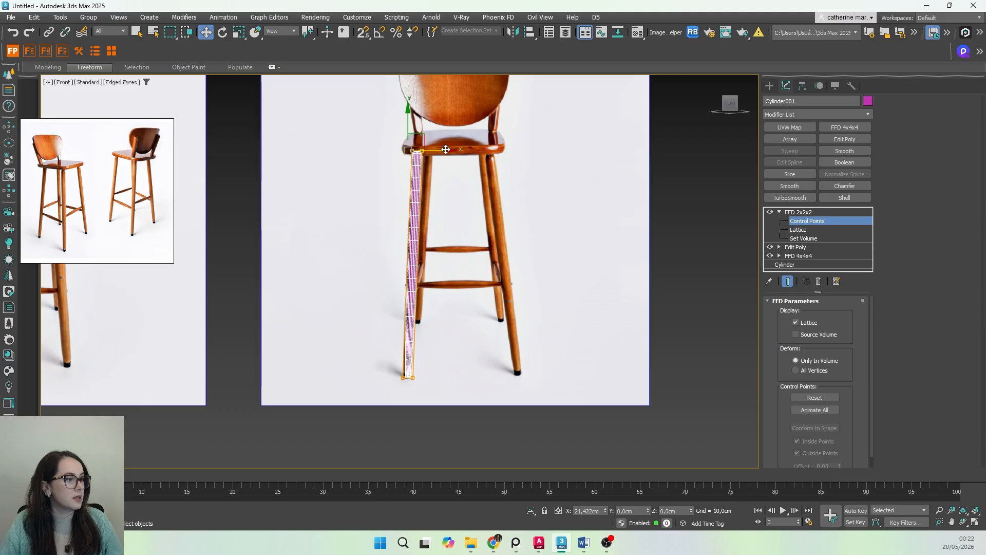
drag(405, 389, 433, 378)
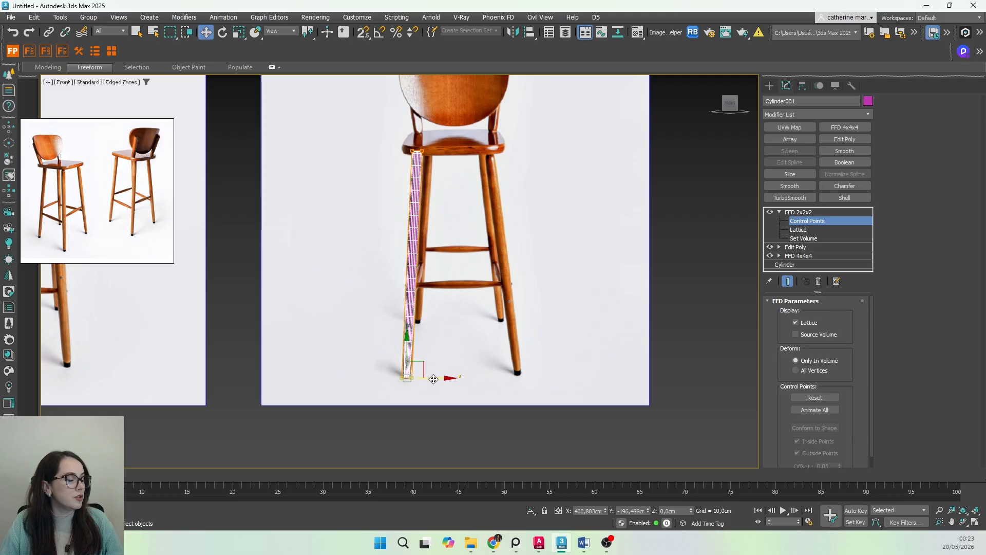
Step: Activate the control points of the leg's FFD 4x4x4 modifier with the lower inner row ready for scaling
scroll(434, 379, up, 5)
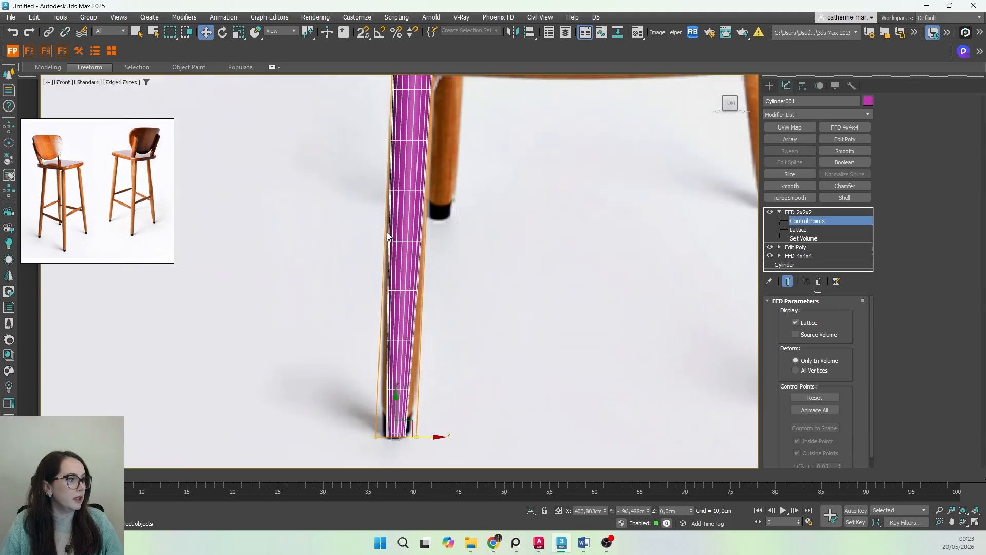
click(791, 256)
click(536, 299)
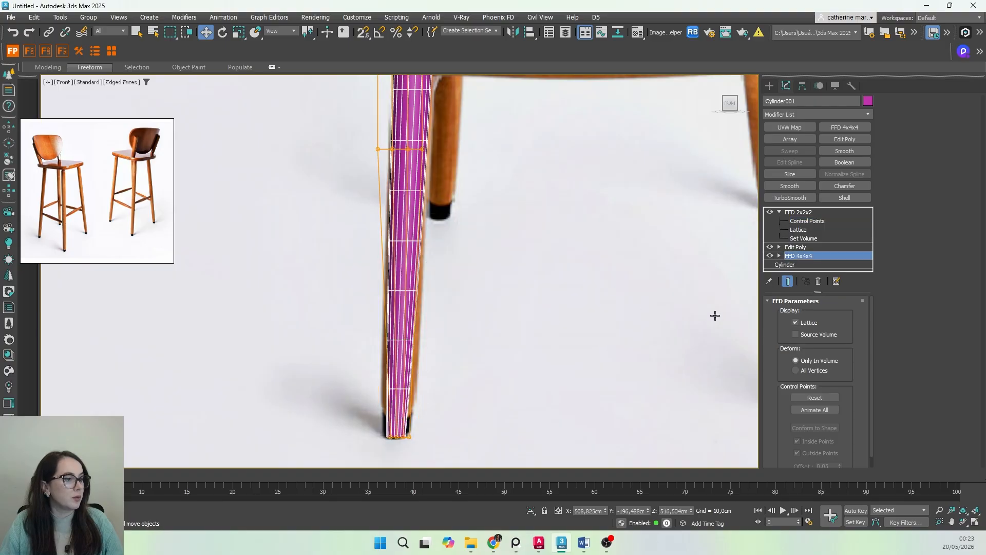
click(780, 255)
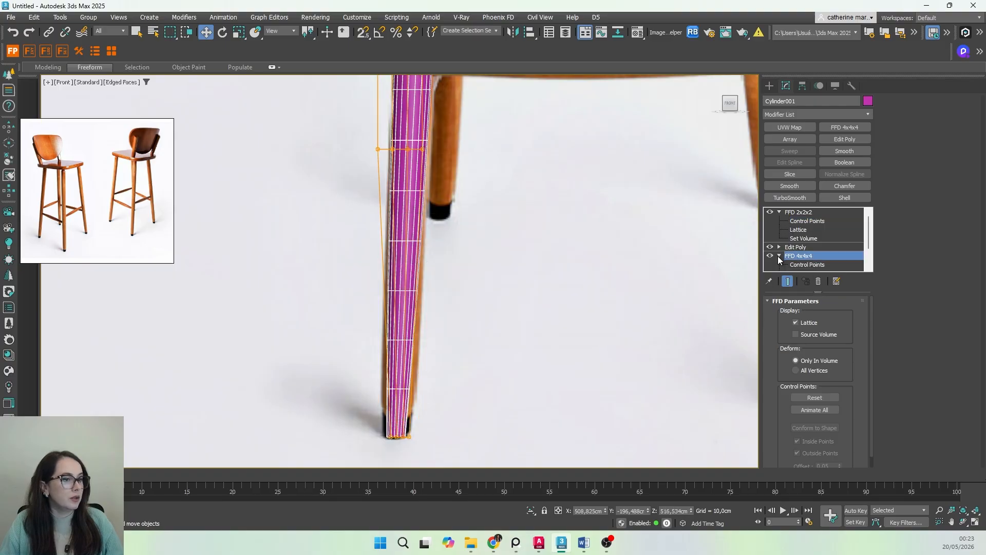
click(805, 264)
scroll(308, 244, down, 2)
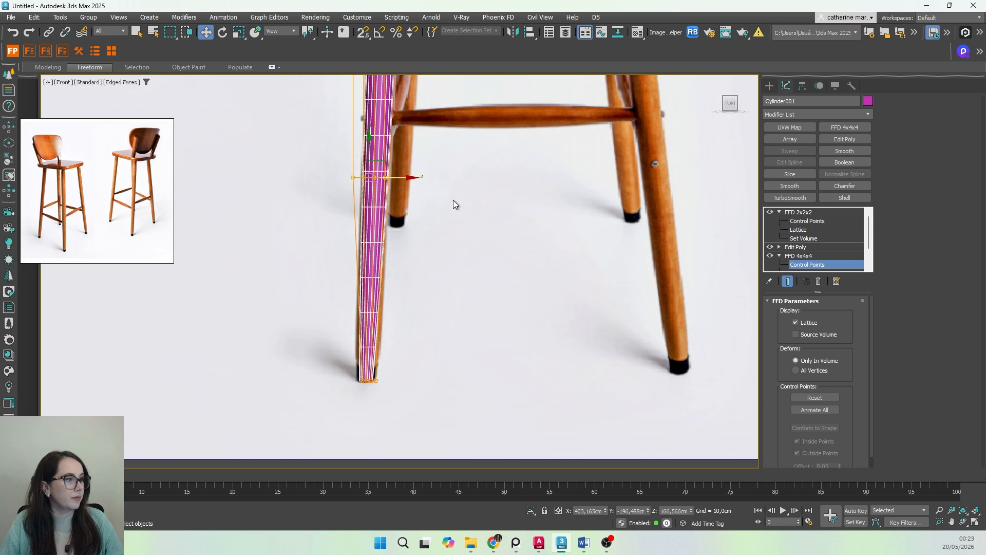
key(r)
scroll(395, 206, down, 2)
scroll(395, 205, up, 1)
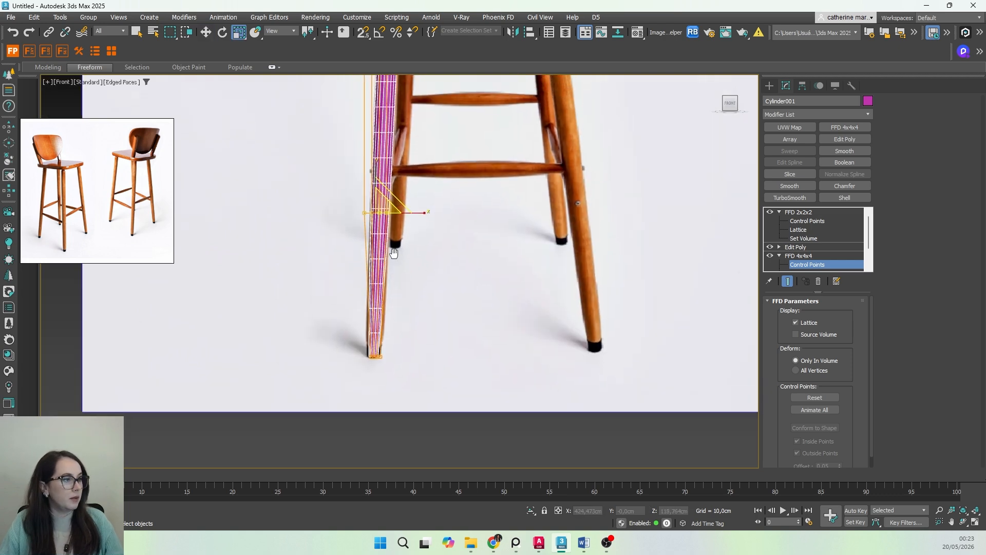
Step: Change the layout to two side-by-side viewports and set one to a shaded perspective view of the leg and reference planes
key(alt+w)
middle_drag(608, 417, 598, 402)
middle_drag(550, 234, 546, 235)
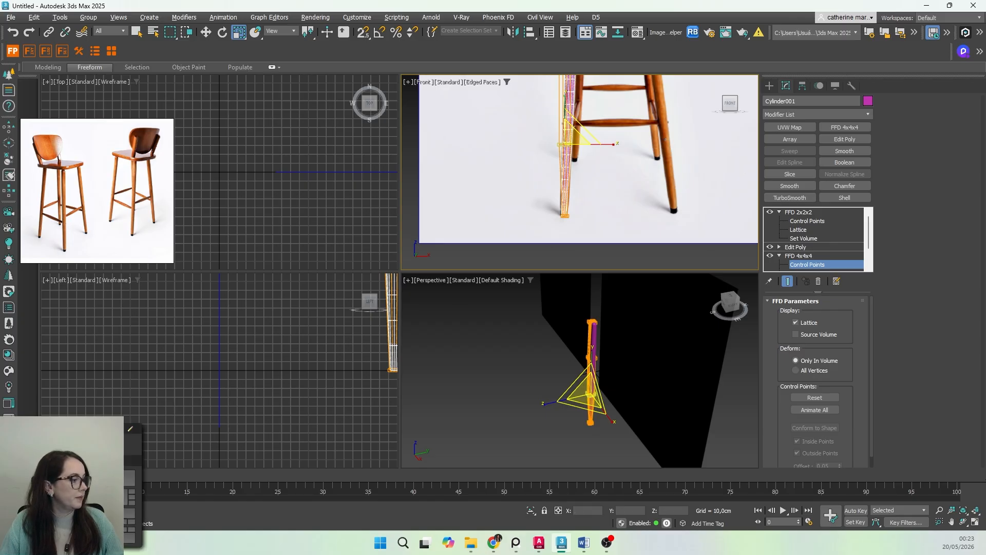
click(72, 478)
middle_click(513, 381)
key(p)
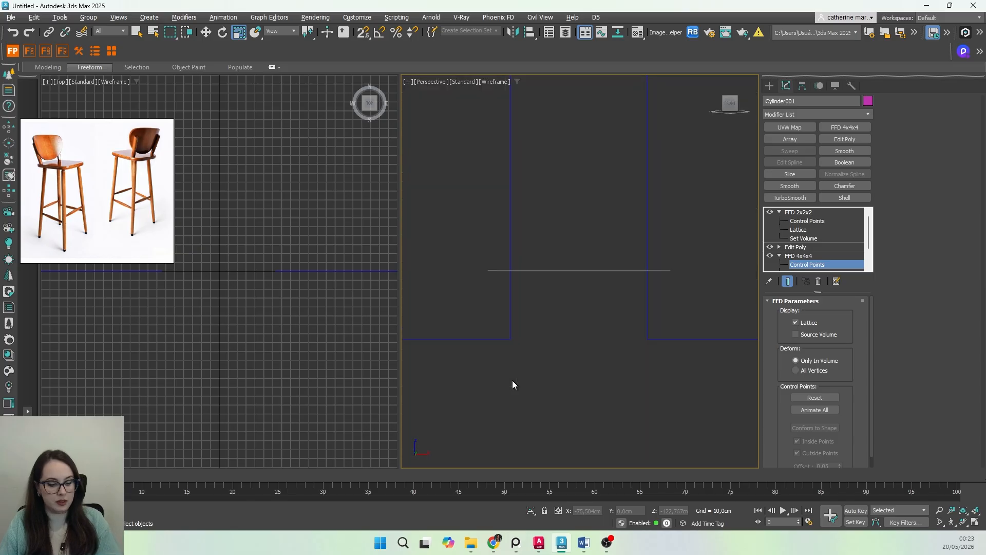
key(z)
scroll(475, 325, down, 3)
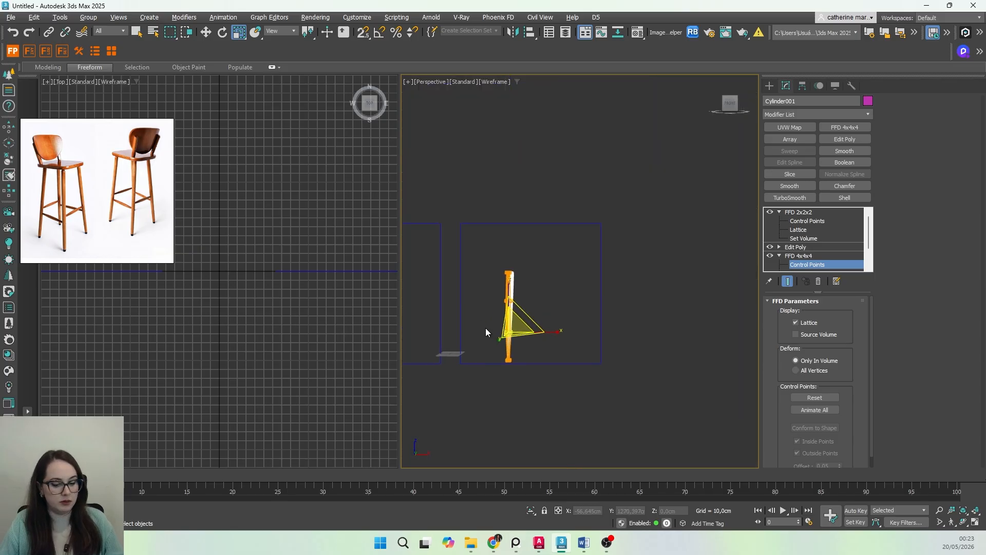
key(f)
key(p)
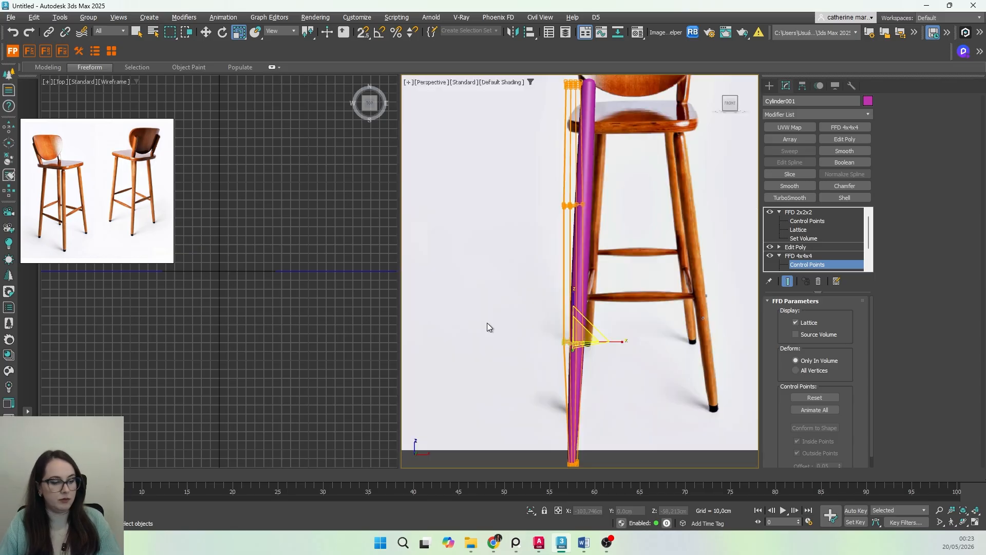
scroll(509, 296, down, 2)
alt+middle_drag(509, 295, 524, 373)
scroll(595, 392, up, 3)
scroll(595, 392, down, 3)
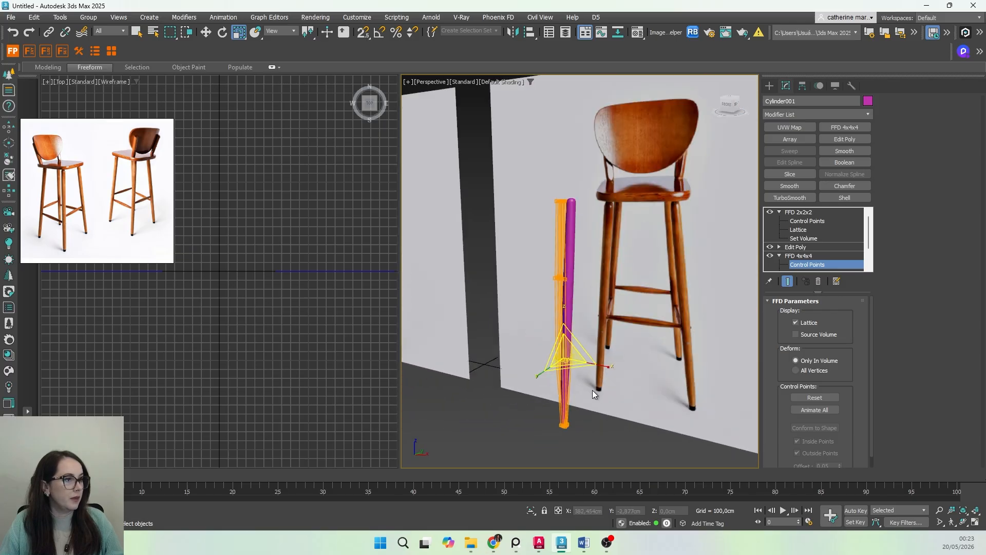
Step: Set the other viewport to a shaded front view framed on the leg
middle_click(257, 296)
key(f)
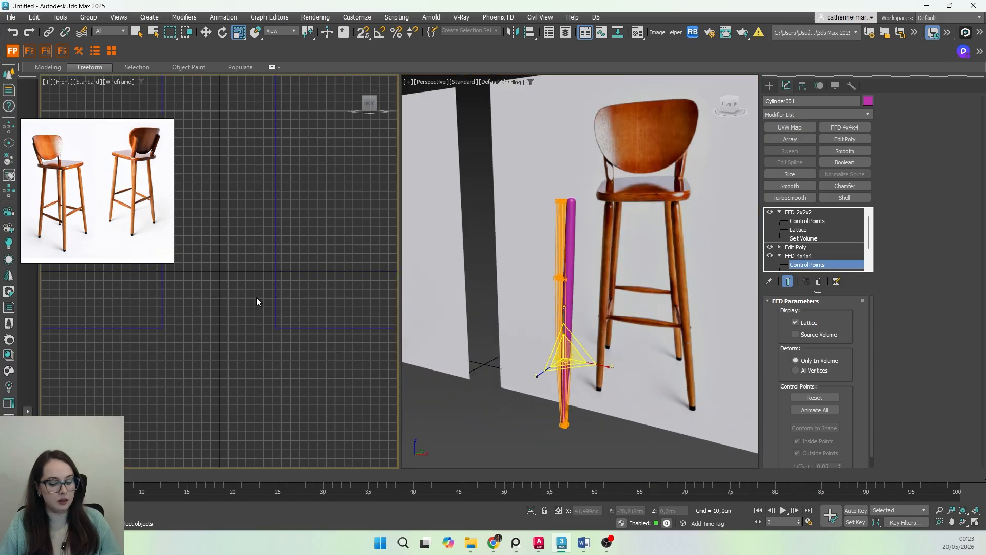
key(z)
key(F3)
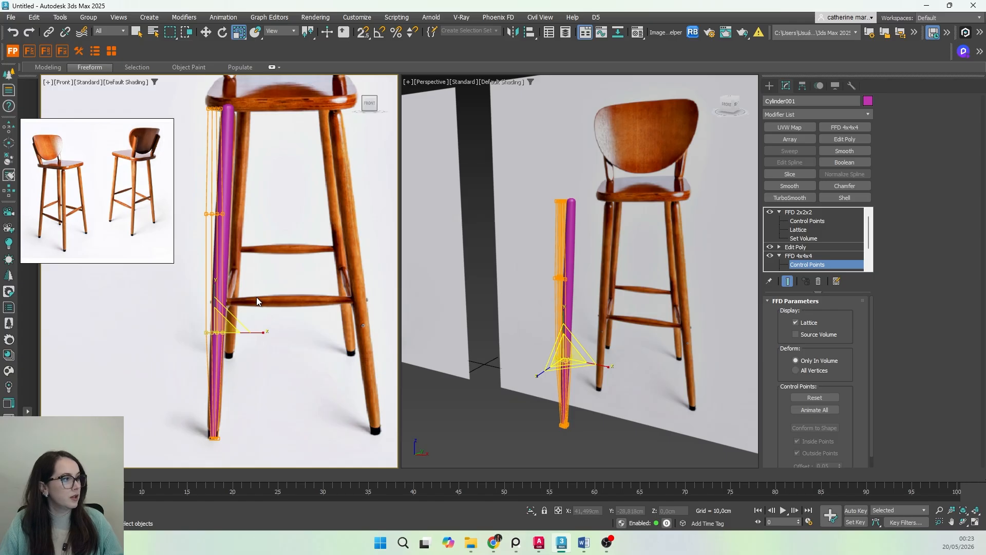
middle_drag(255, 337, 254, 341)
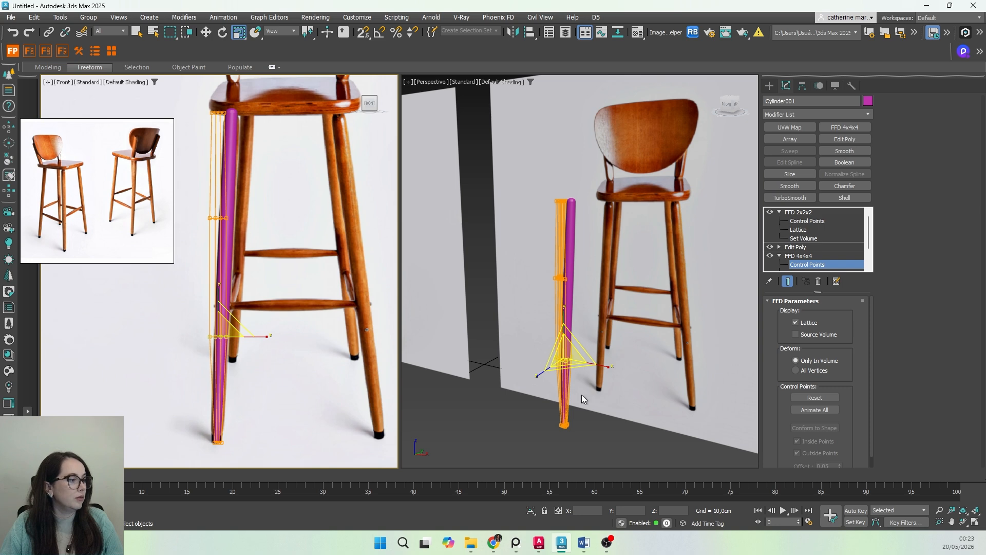
Step: Move the lower inner row of the leg's FFD 4x4x4 control points down to about Z 114.4 cm
middle_click(574, 372)
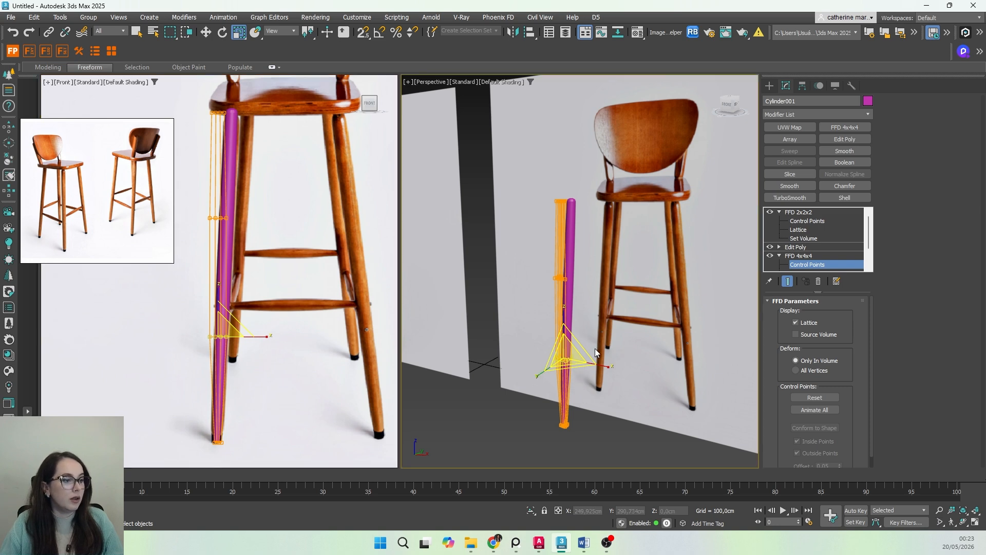
drag(594, 344, 515, 379)
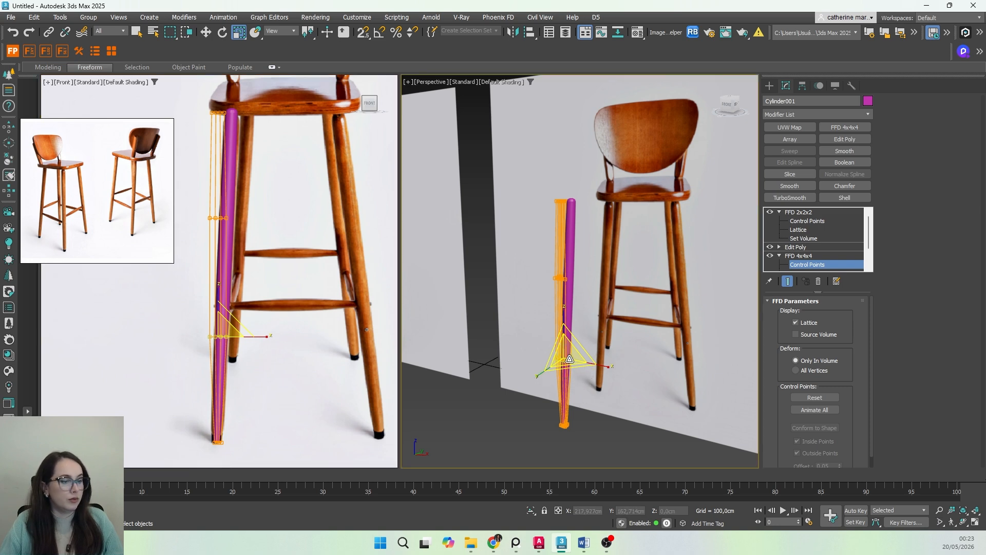
key(w)
drag(564, 319, 567, 341)
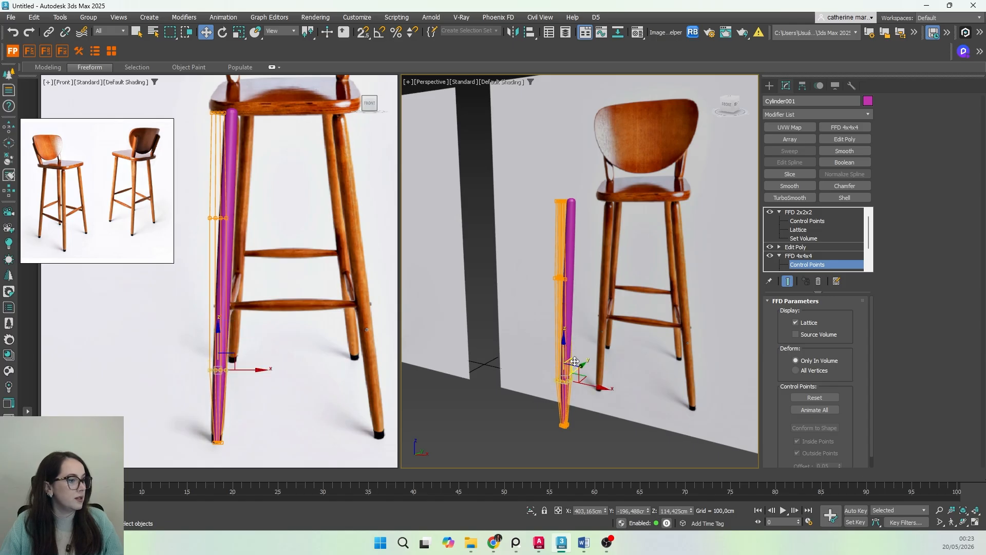
Step: Scale up the lower inner and bottom rows of FFD 4x4x4 control points to thicken the leg's lower end
key(e)
key(r)
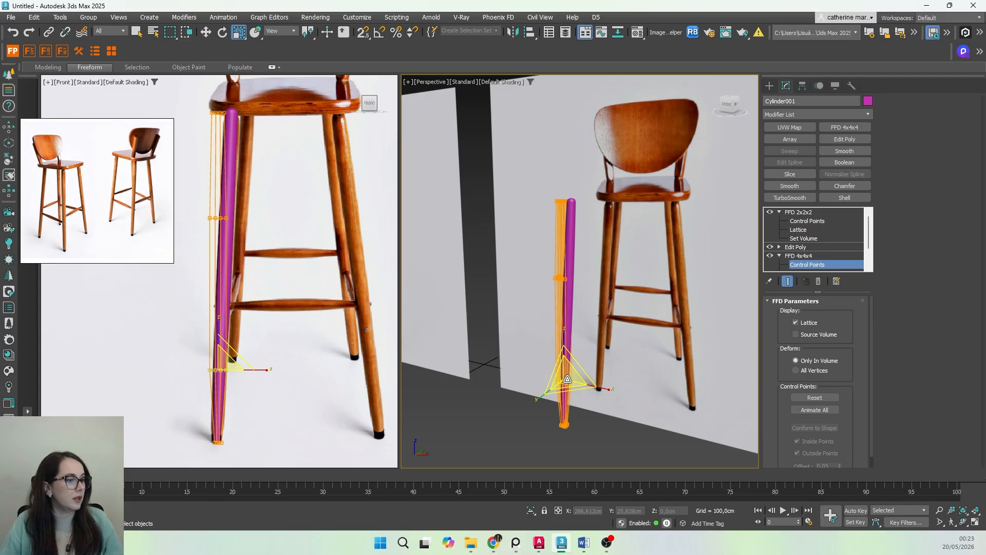
drag(568, 378, 547, 363)
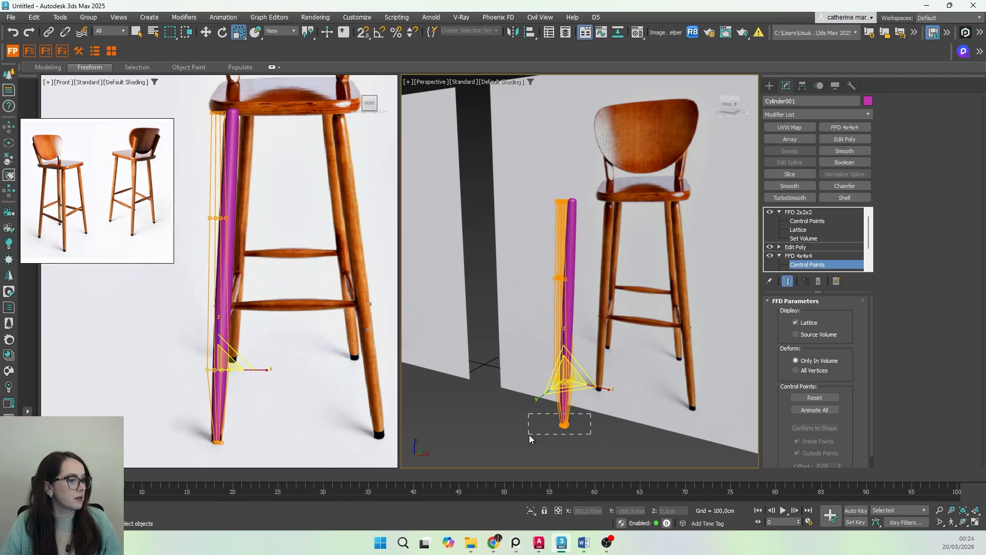
drag(529, 434, 610, 393)
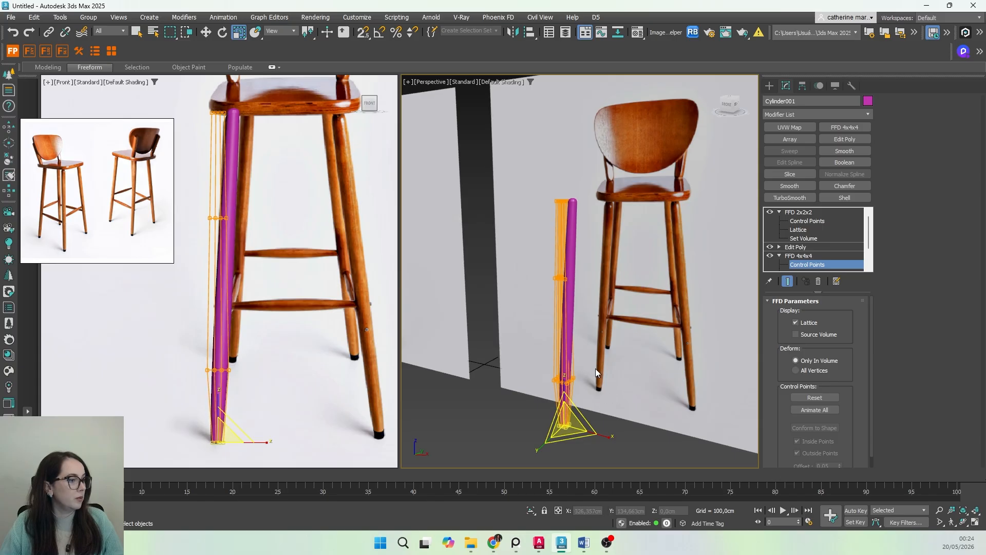
drag(526, 402, 526, 402)
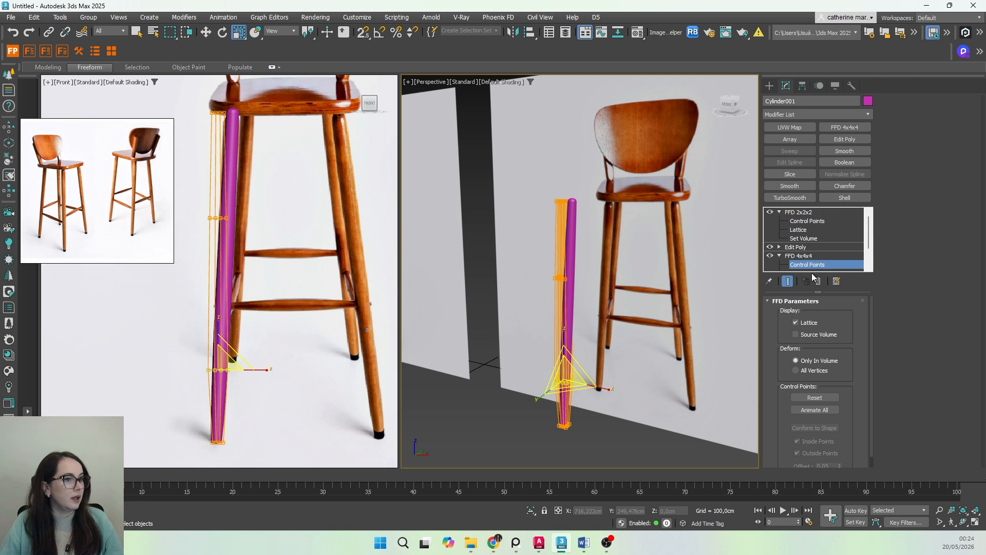
Step: Lower the leg's upper FFD 2x2x2 control points to about Z 516.6 cm and raise the lower ones to about Z 1.2 cm
click(798, 255)
click(796, 248)
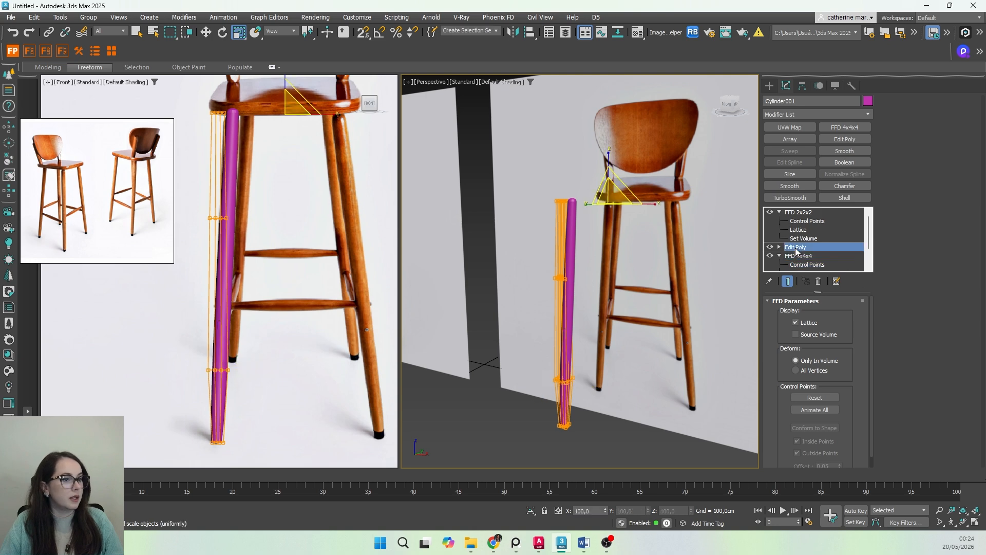
click(797, 213)
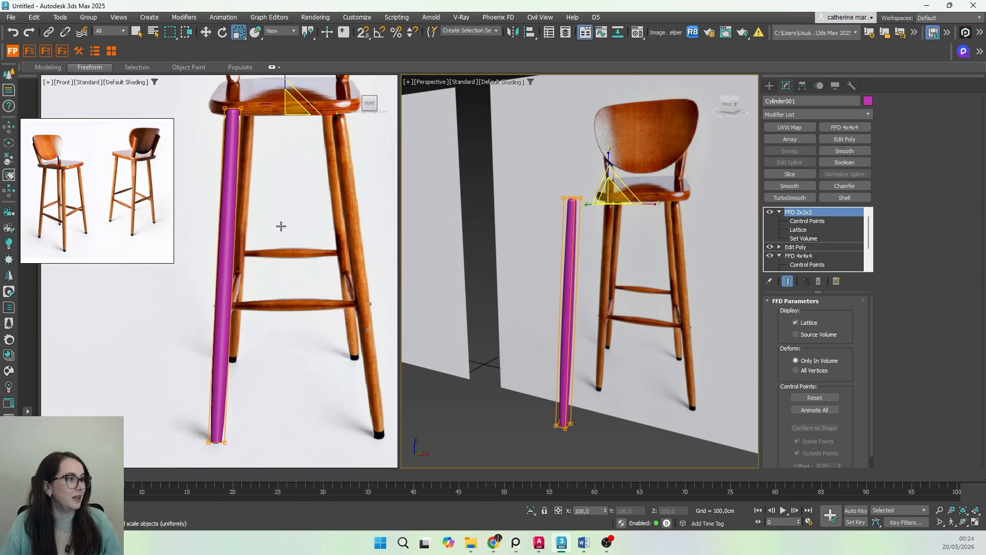
click(800, 221)
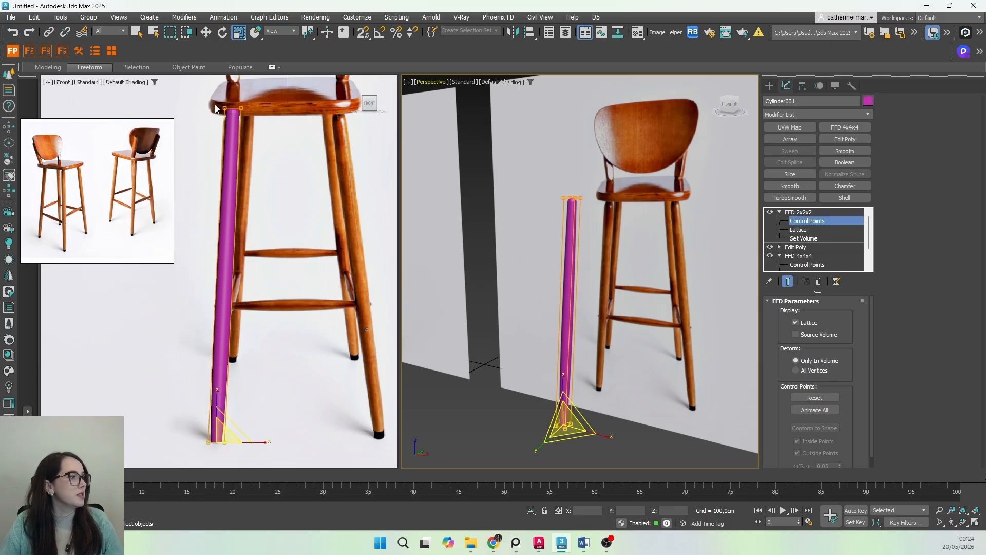
drag(205, 93, 255, 122)
key(e)
key(w)
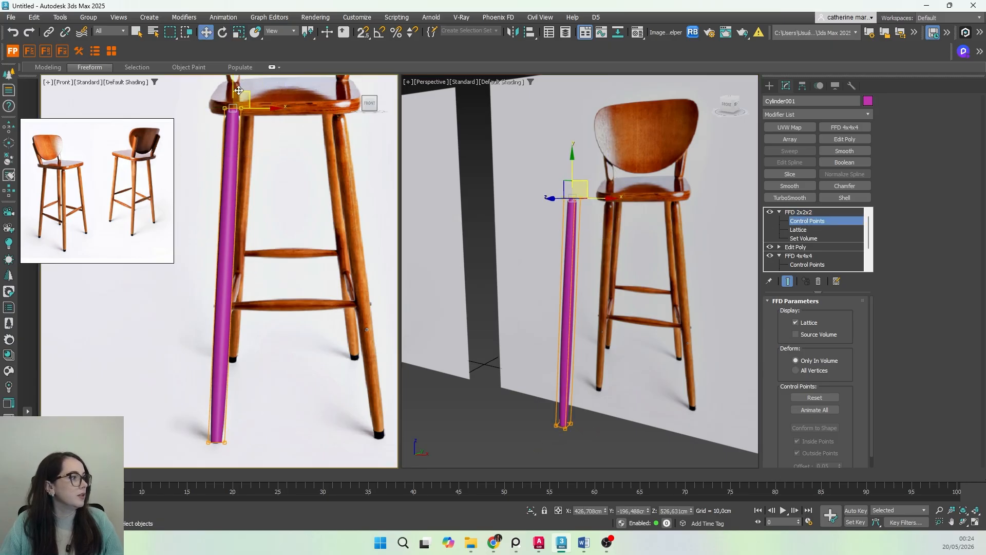
drag(235, 85, 234, 95)
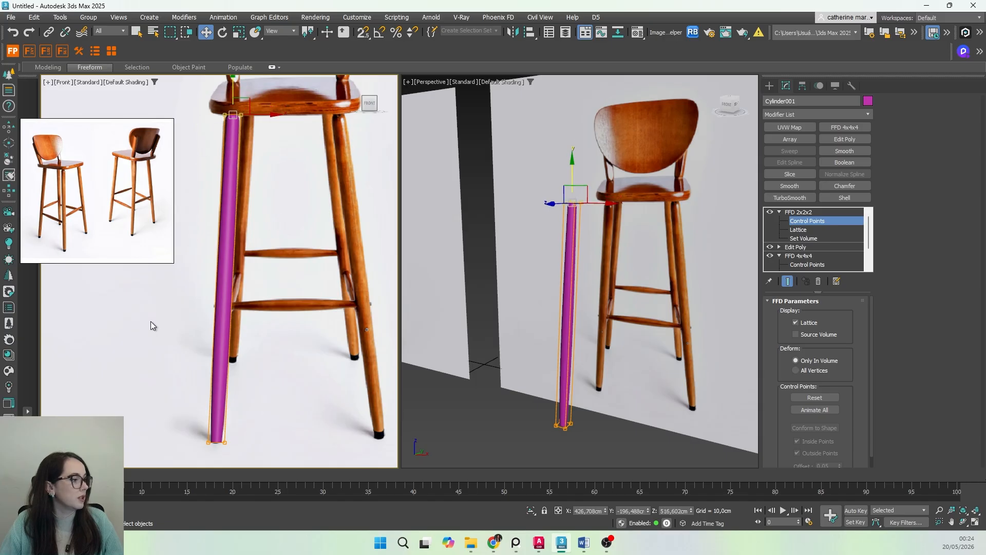
drag(260, 427, 203, 452)
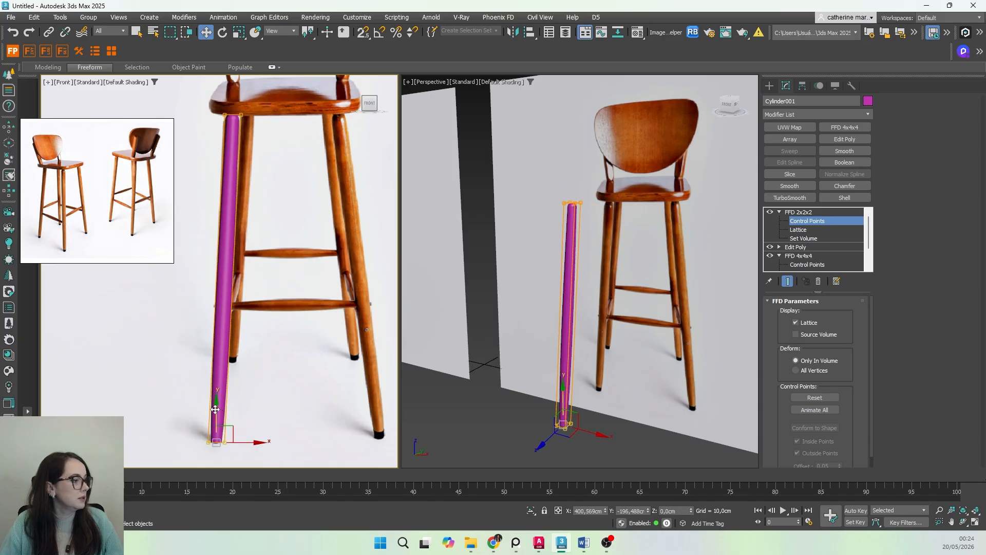
drag(215, 409, 215, 407)
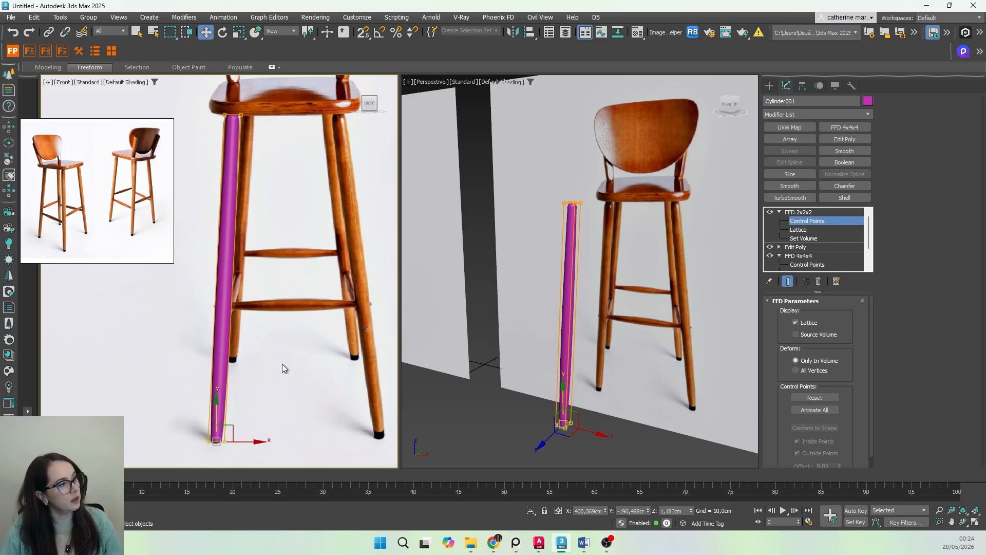
Step: Scale up the upper inner row of the leg's FFD 4x4x4 control points to thicken the leg's upper part
click(801, 258)
click(514, 300)
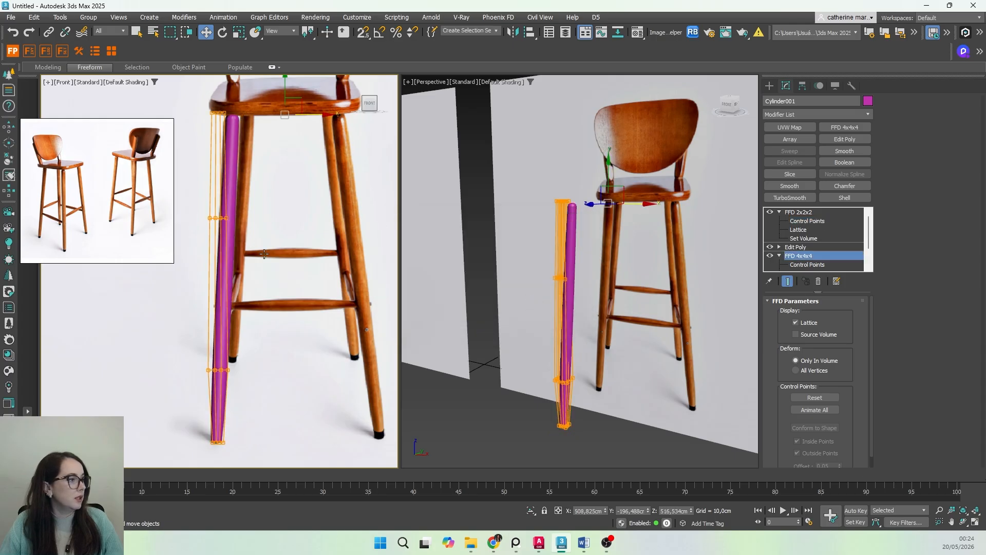
click(808, 264)
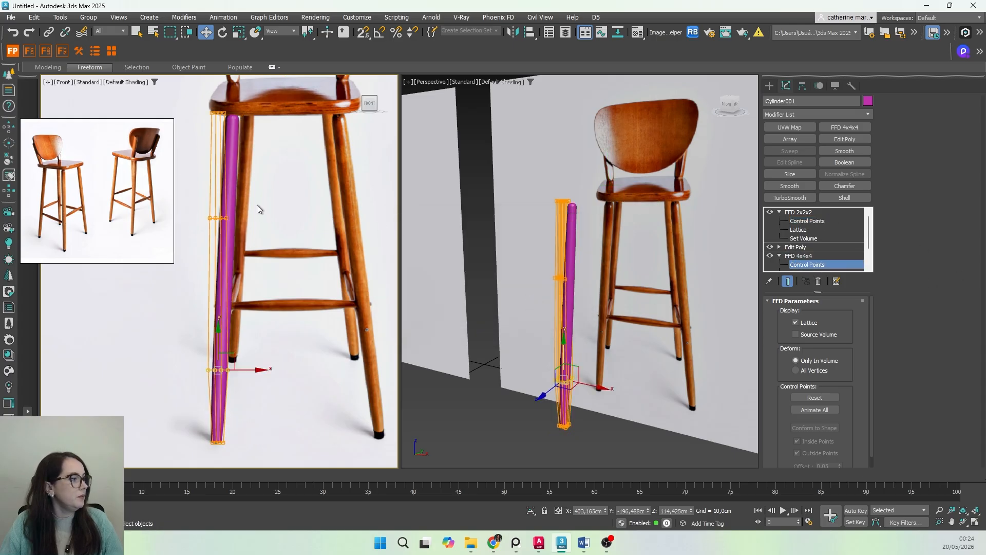
drag(257, 211, 195, 232)
right_click(526, 290)
key(r)
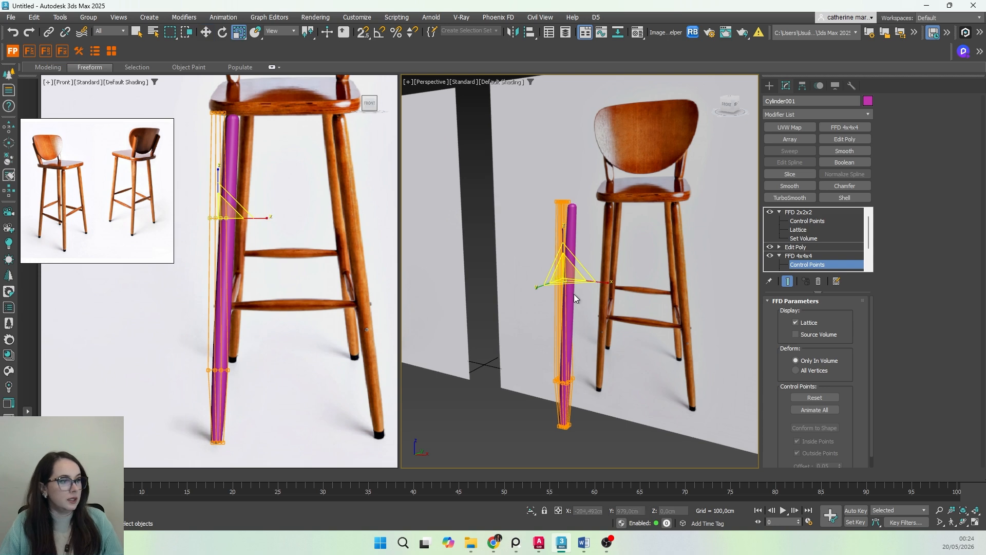
drag(570, 267, 569, 251)
Step: Shift the leg's upper FFD 2x2x2 control points slightly outward to about X 426.5 cm, following the front reference
click(818, 256)
click(796, 247)
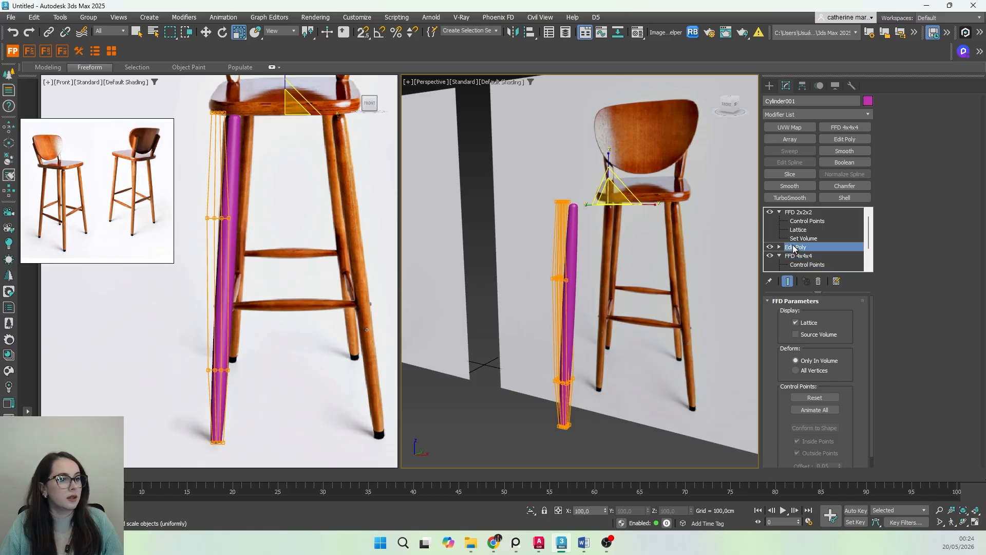
click(799, 212)
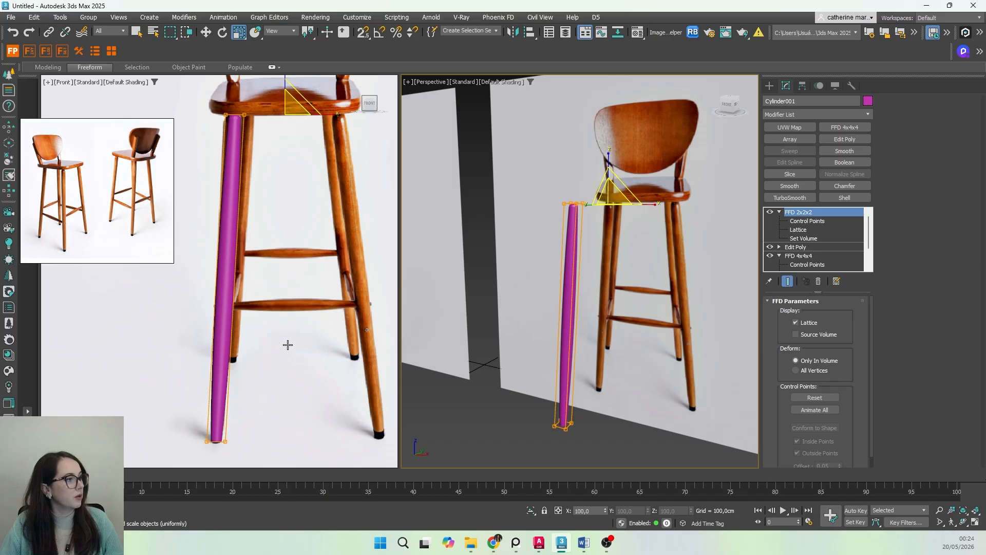
click(801, 221)
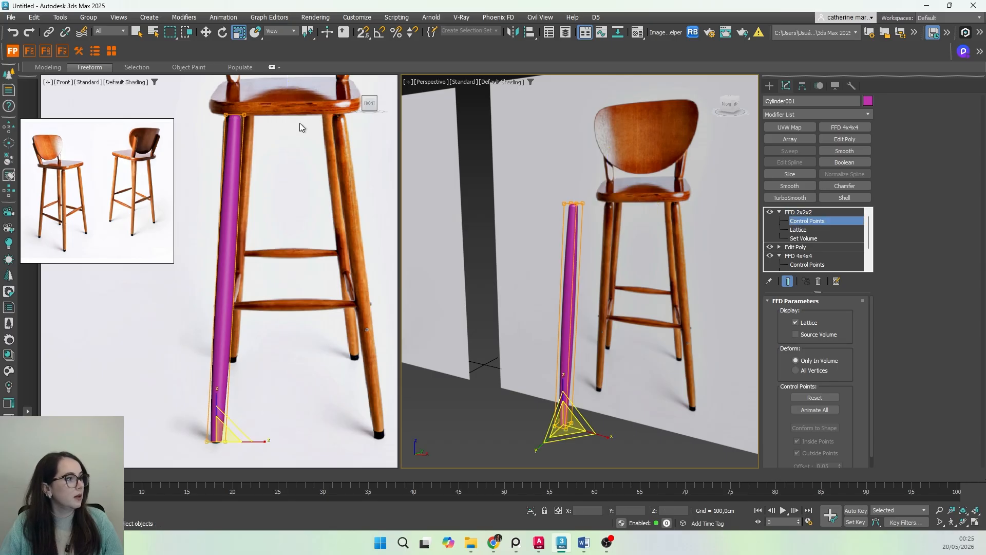
key(w)
drag(215, 103, 263, 116)
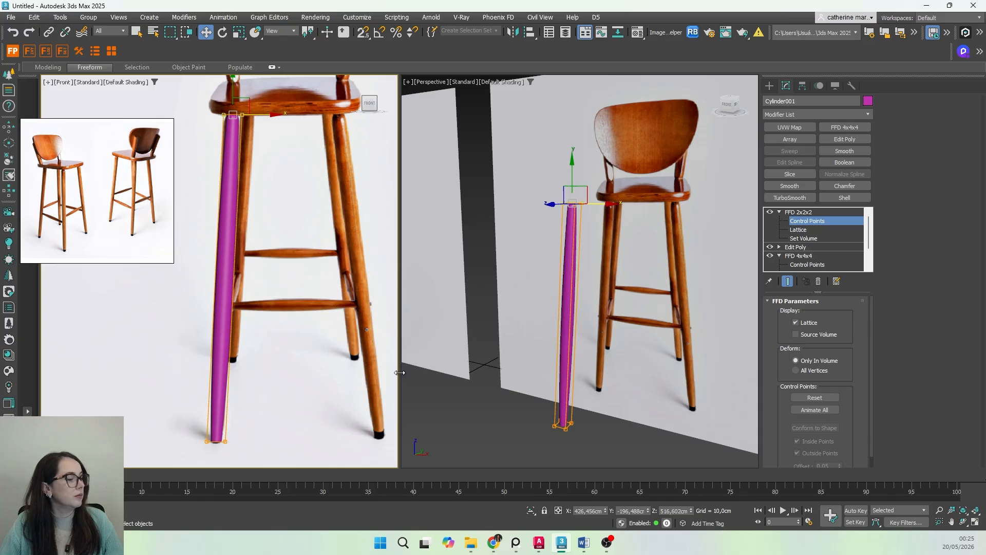
middle_drag(255, 322, 240, 318)
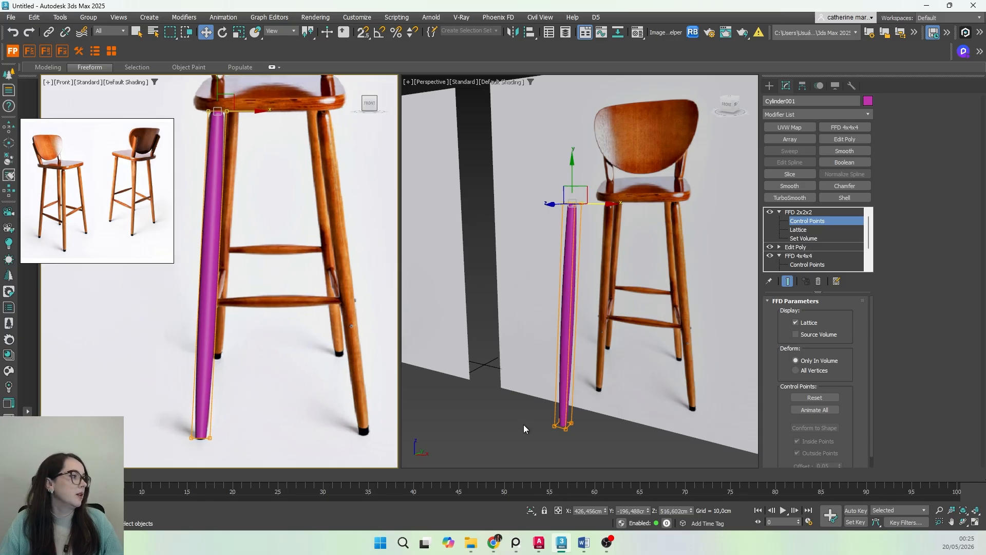
Step: Leave the FFD 2x2x2 control points and compare the leg with the front, side and perspective references in a maximized front view
click(779, 211)
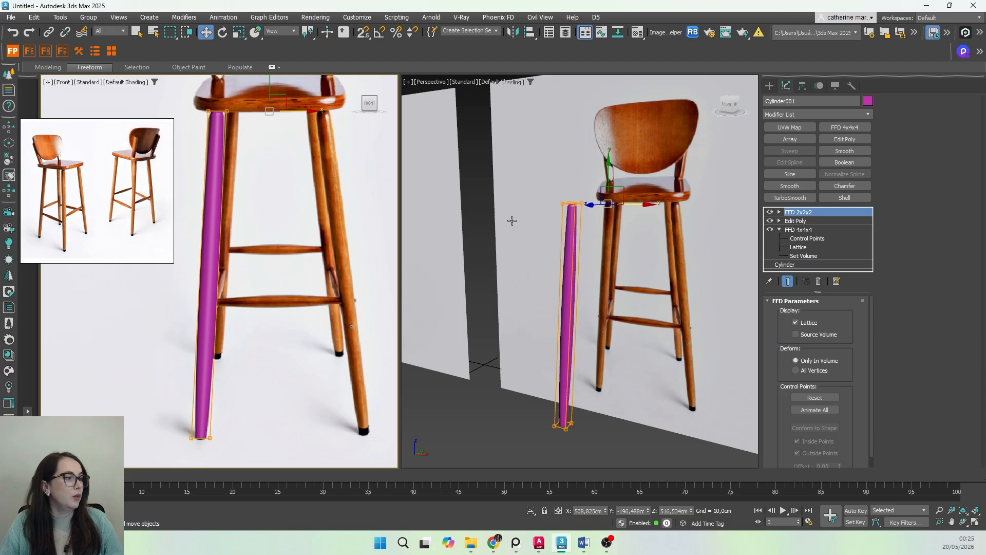
scroll(250, 179, down, 2)
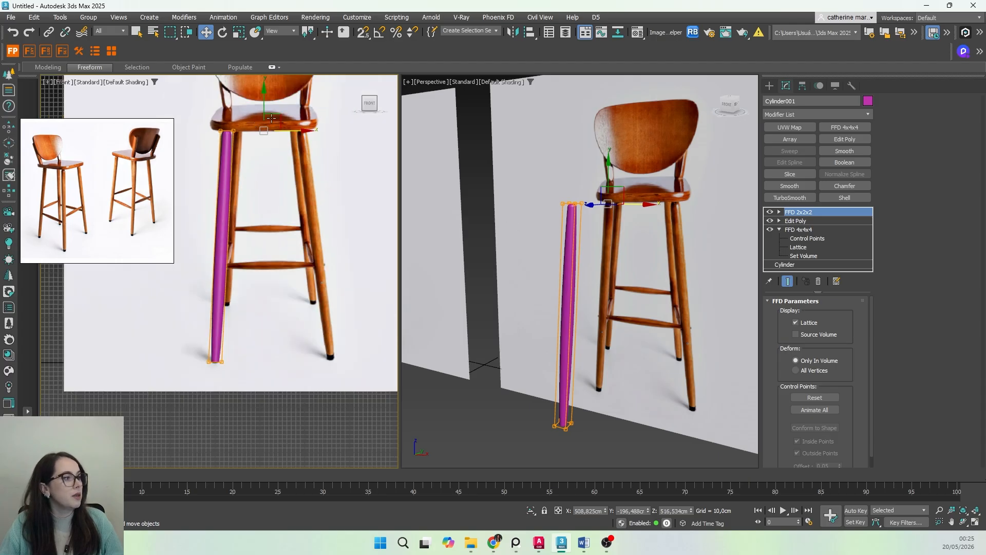
middle_drag(268, 141, 267, 248)
key(alt+w)
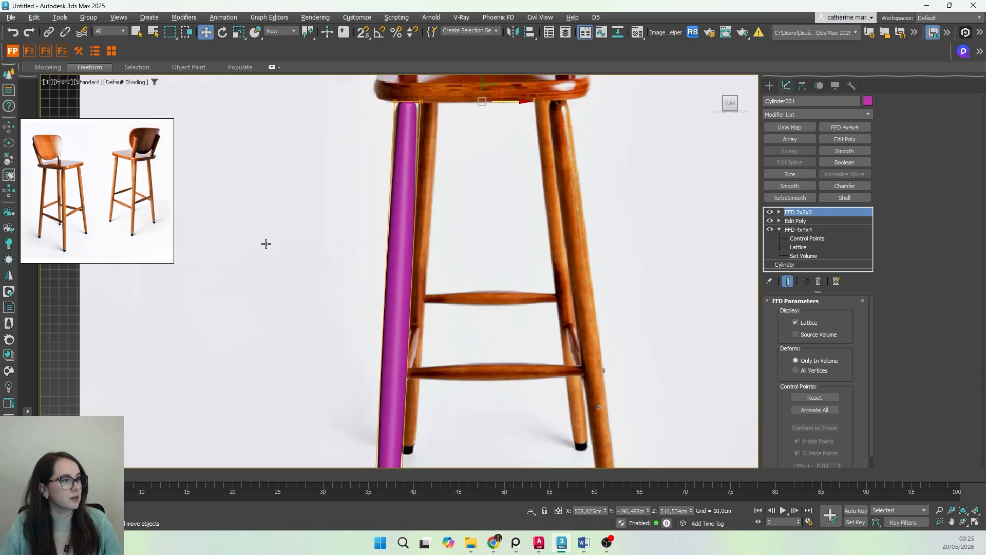
scroll(422, 229, down, 2)
middle_drag(488, 231, 432, 217)
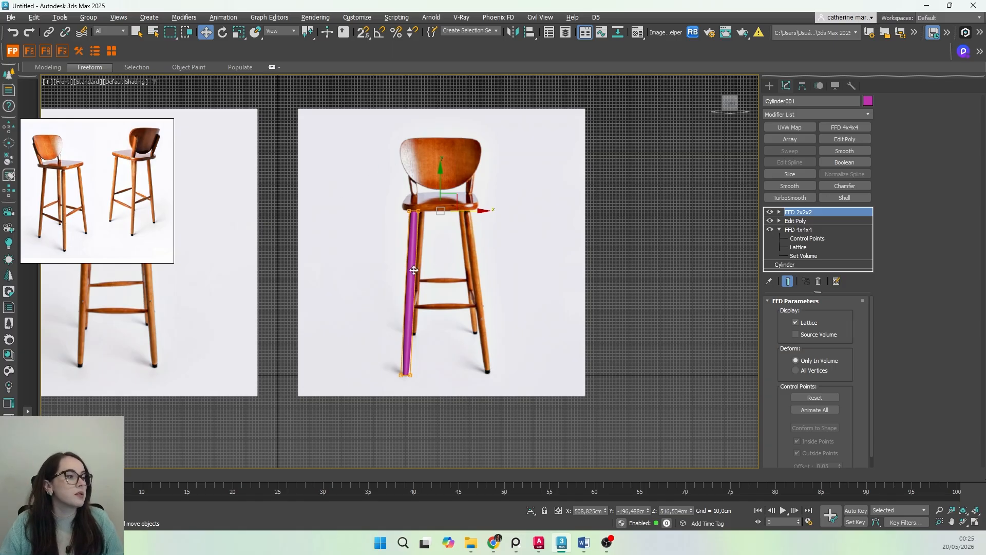
scroll(201, 327, down, 3)
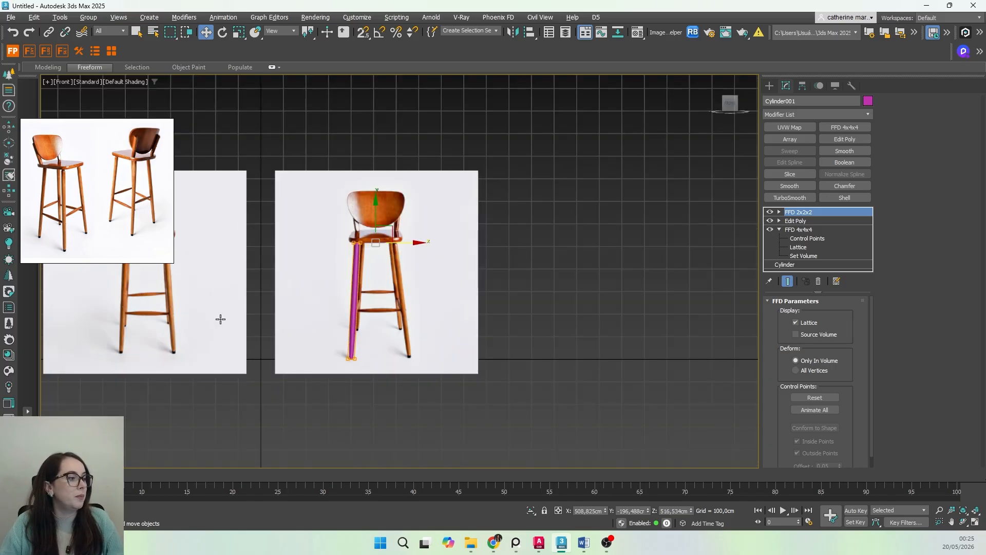
middle_drag(220, 319, 290, 325)
scroll(70, 205, up, 2)
scroll(70, 205, down, 3)
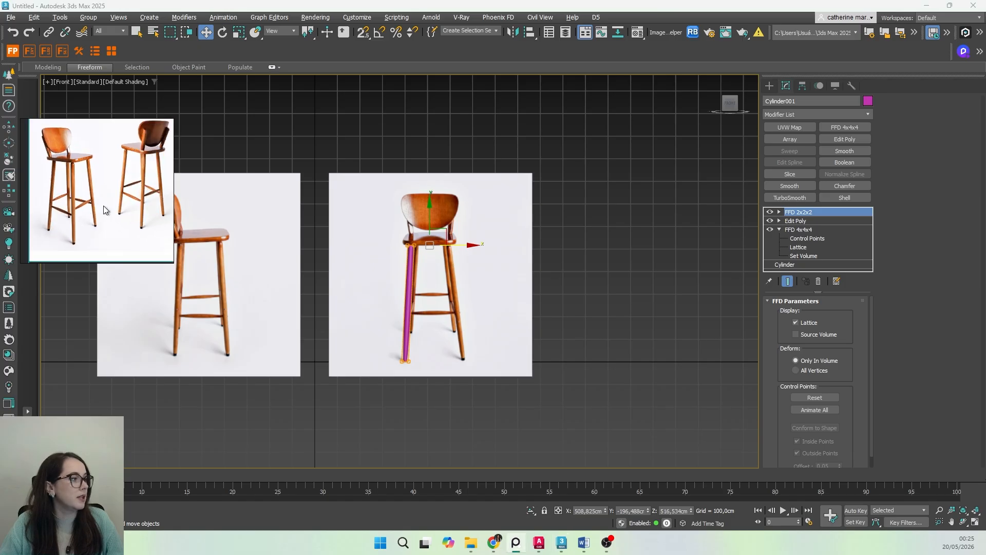
right_drag(105, 206, 106, 212)
middle_drag(113, 223, 109, 228)
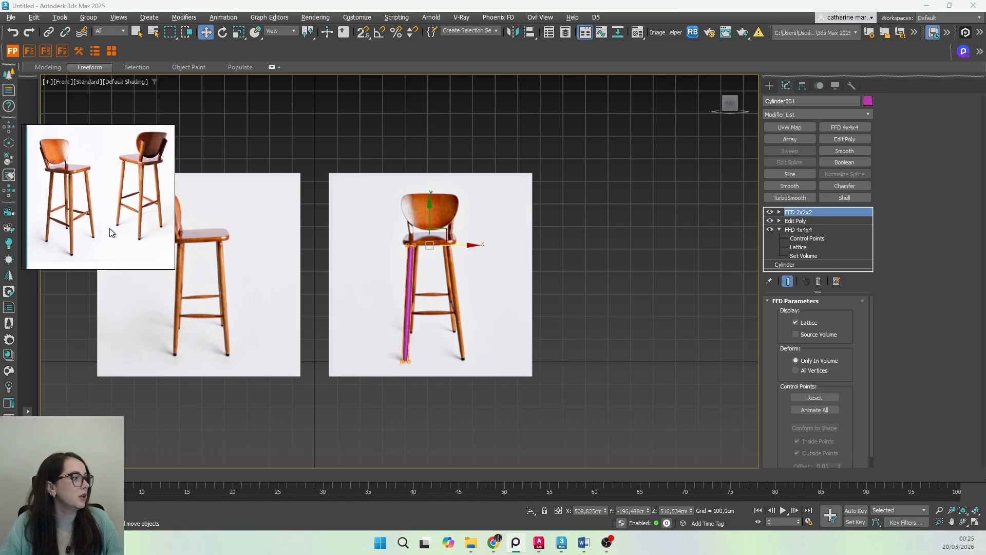
right_drag(116, 239, 111, 200)
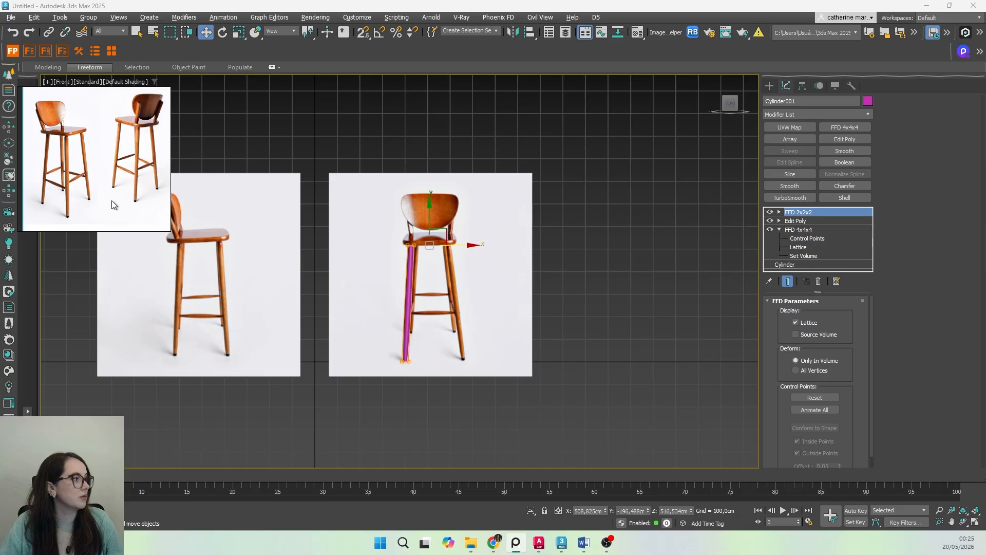
scroll(398, 279, up, 5)
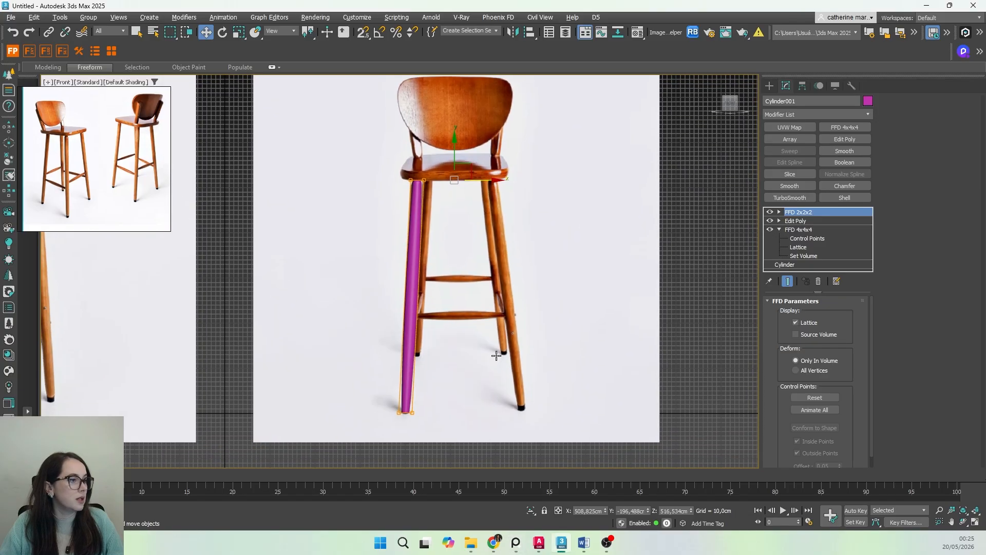
middle_drag(472, 301, 470, 298)
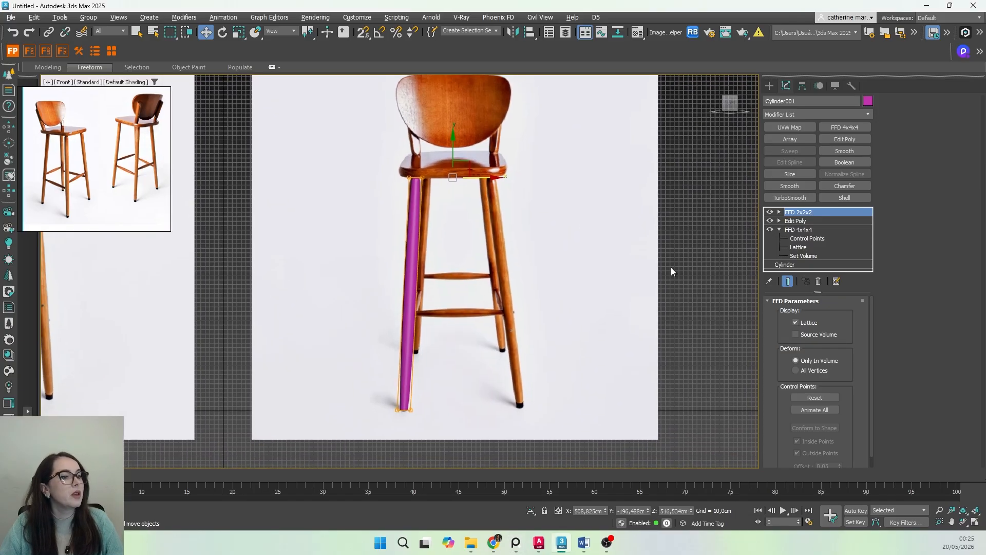
Step: Mirror the leg across the X axis as an instance with a 0,0 cm offset
click(512, 34)
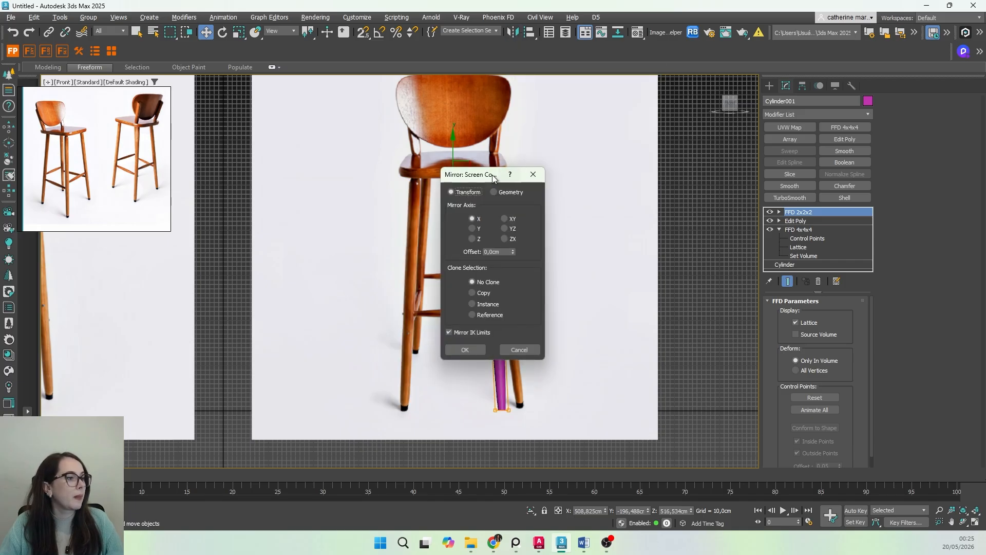
drag(493, 177, 607, 154)
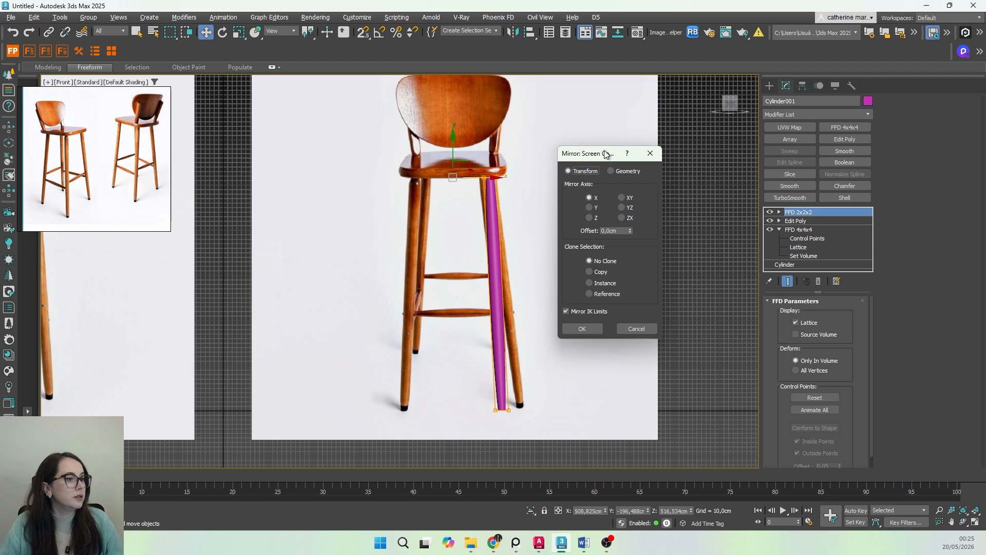
click(591, 283)
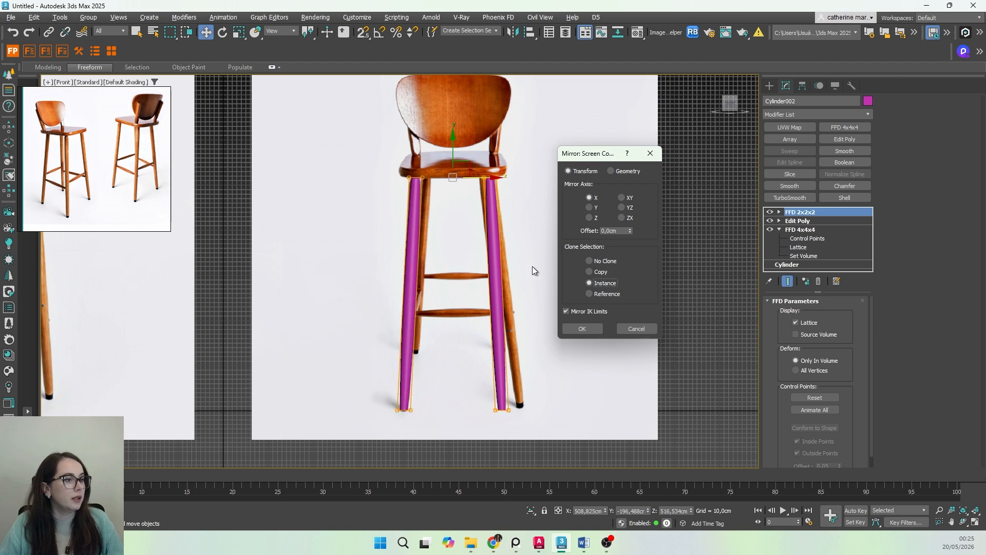
click(600, 198)
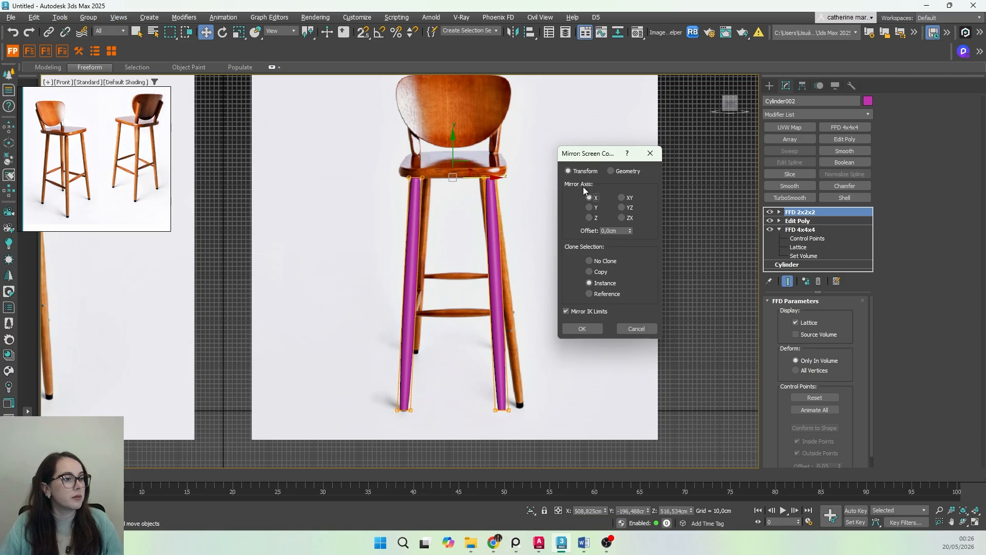
click(583, 329)
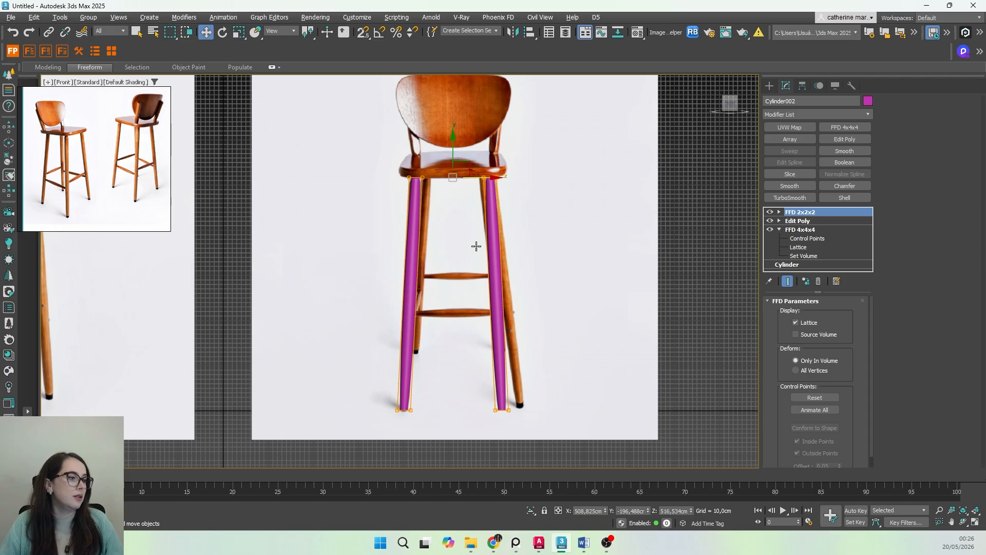
Step: Try moving both legs sideways along X, clear of the stool in the front reference, and undo each move
middle_drag(488, 257, 490, 259)
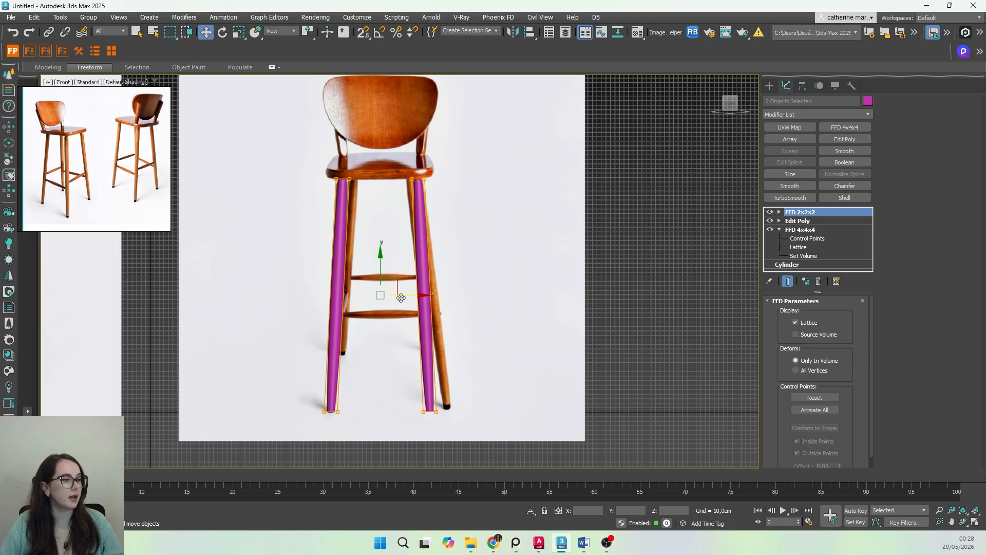
drag(404, 295, 563, 294)
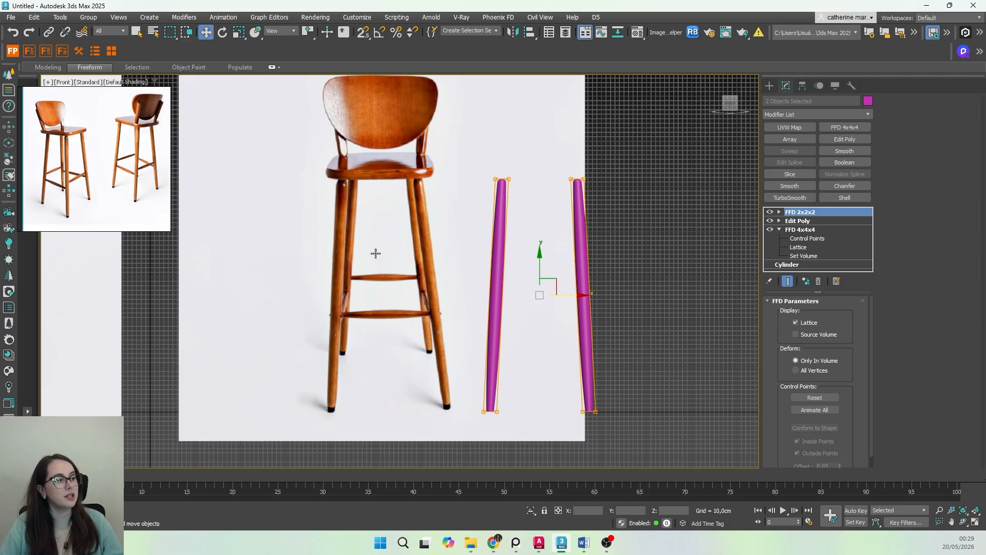
middle_drag(532, 334, 548, 332)
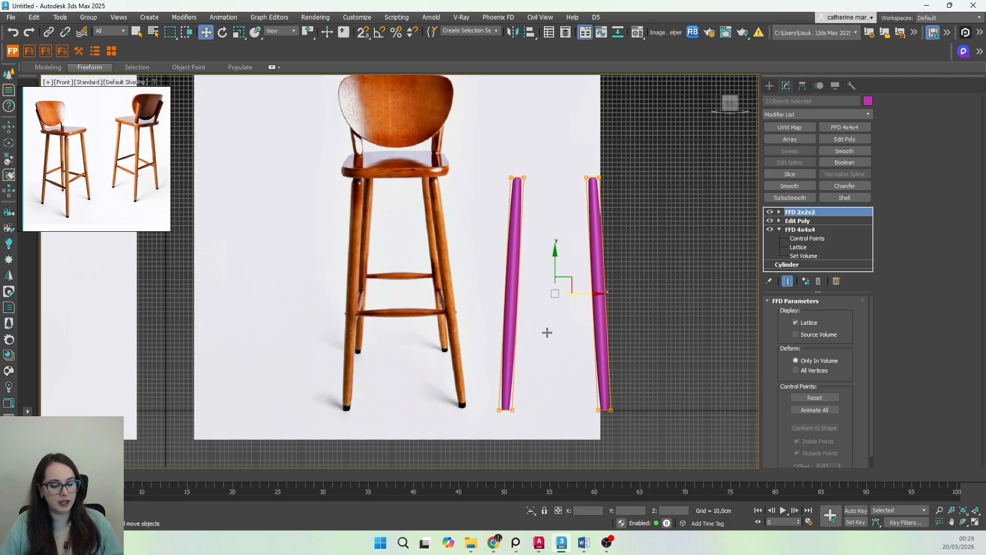
key(ctrl+z)
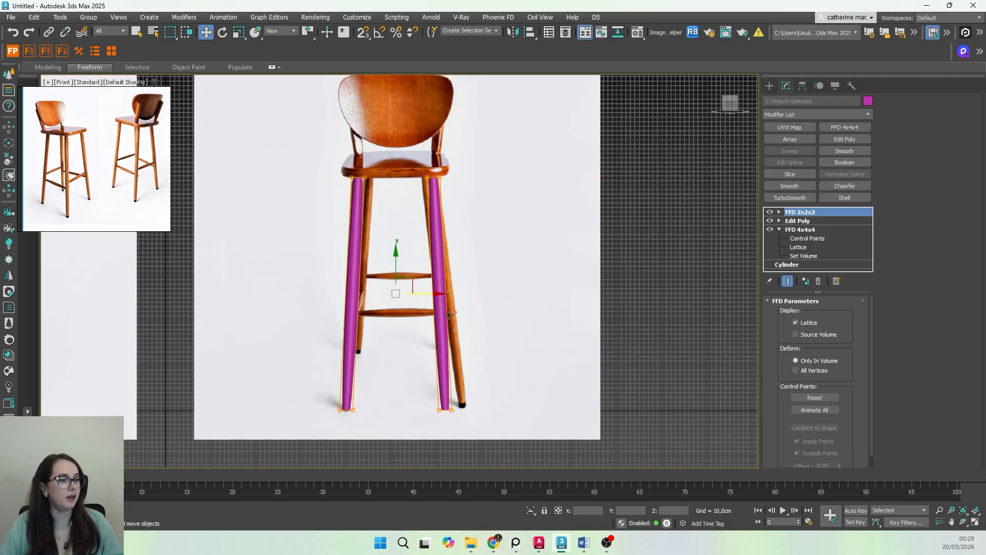
drag(436, 294, 569, 295)
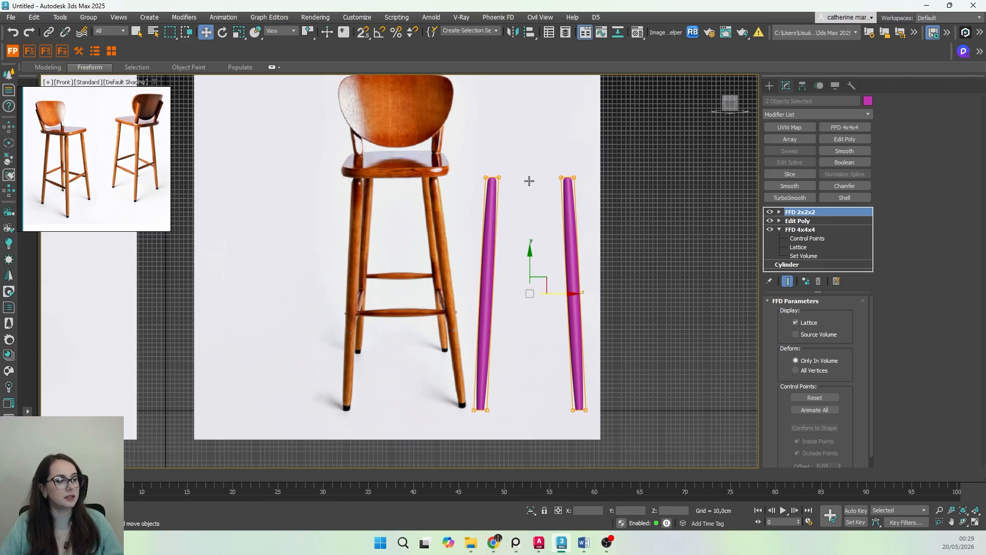
key(ctrl+z)
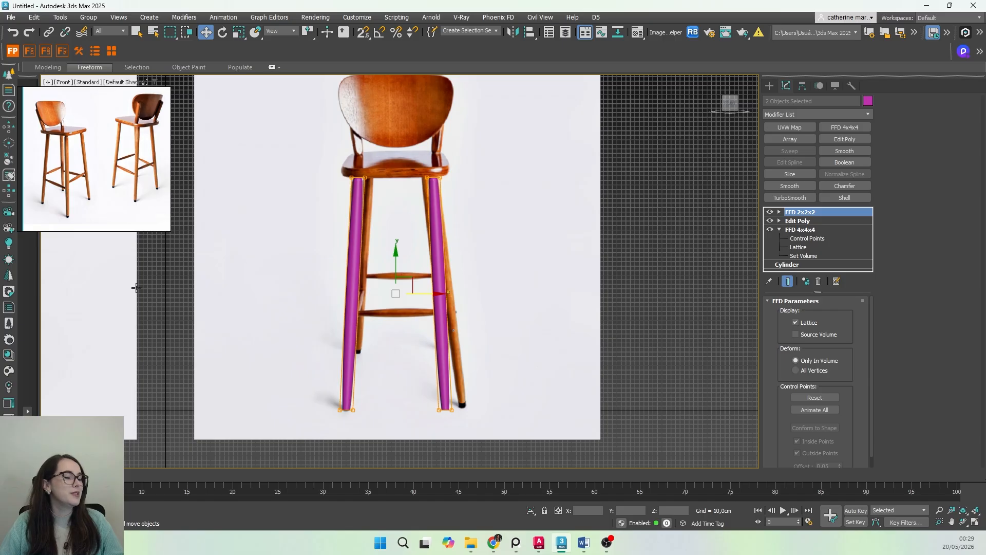
Step: Examine the two mirrored legs against the front and side references, and check their spacing from above
middle_drag(391, 327, 399, 337)
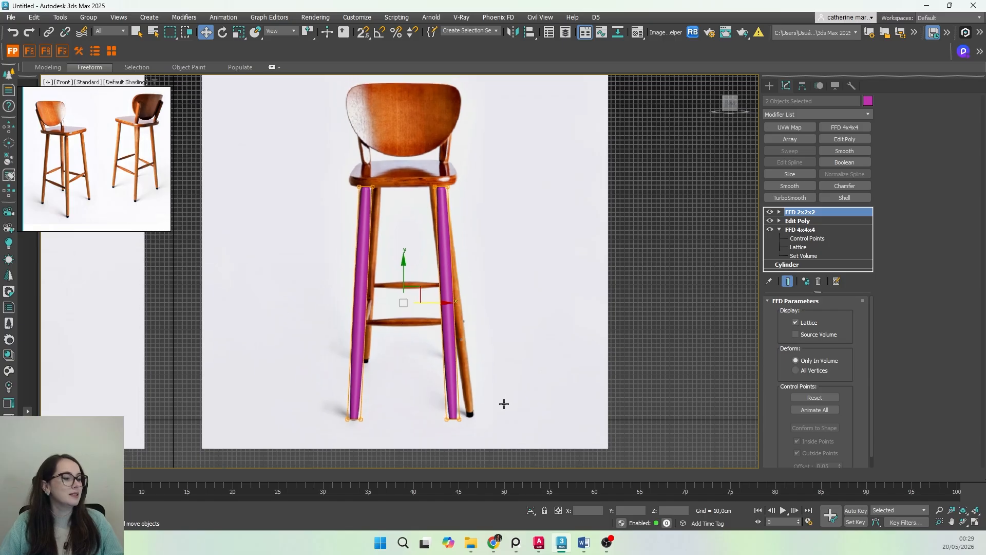
scroll(434, 355, down, 4)
middle_drag(366, 370, 418, 363)
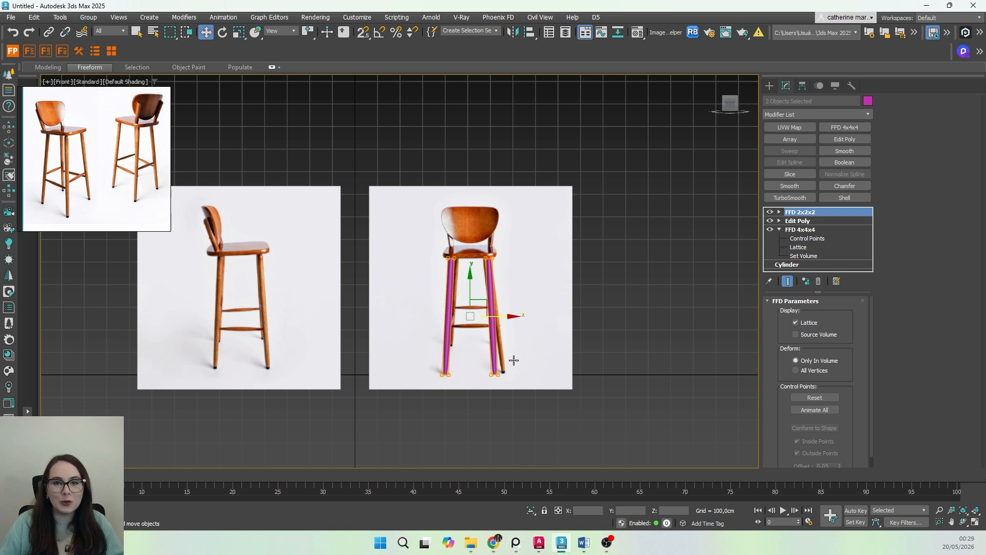
middle_drag(465, 351, 461, 387)
scroll(466, 365, up, 5)
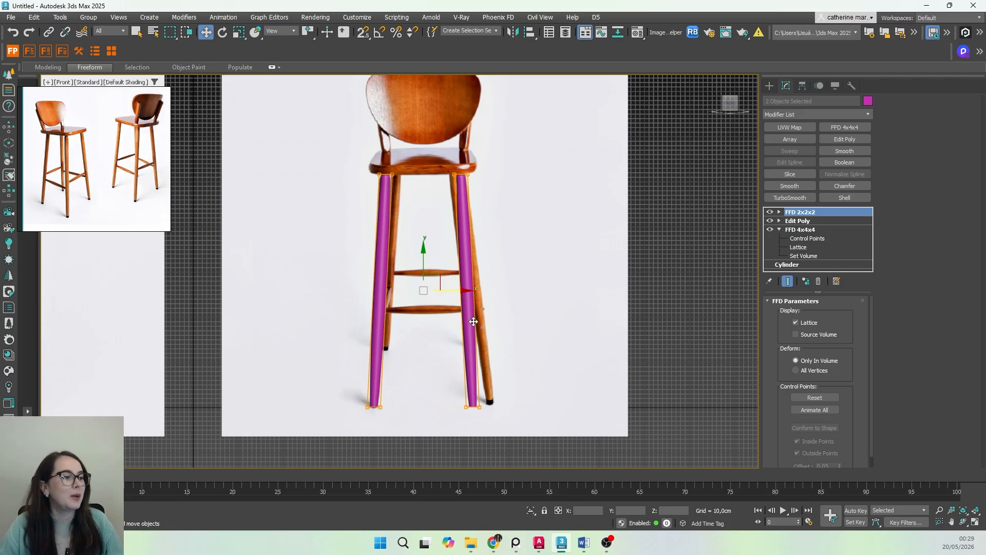
middle_drag(438, 336, 449, 337)
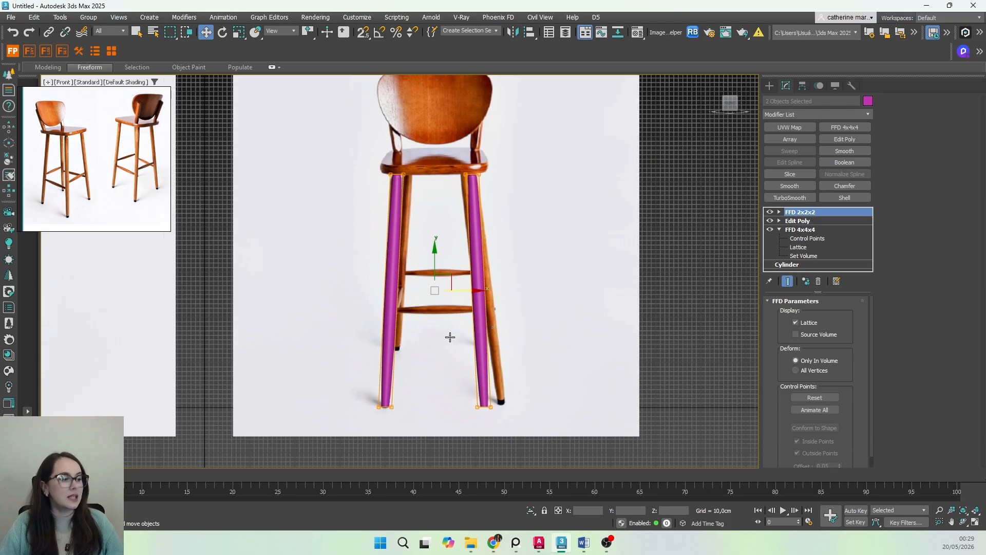
key(t)
scroll(450, 337, down, 5)
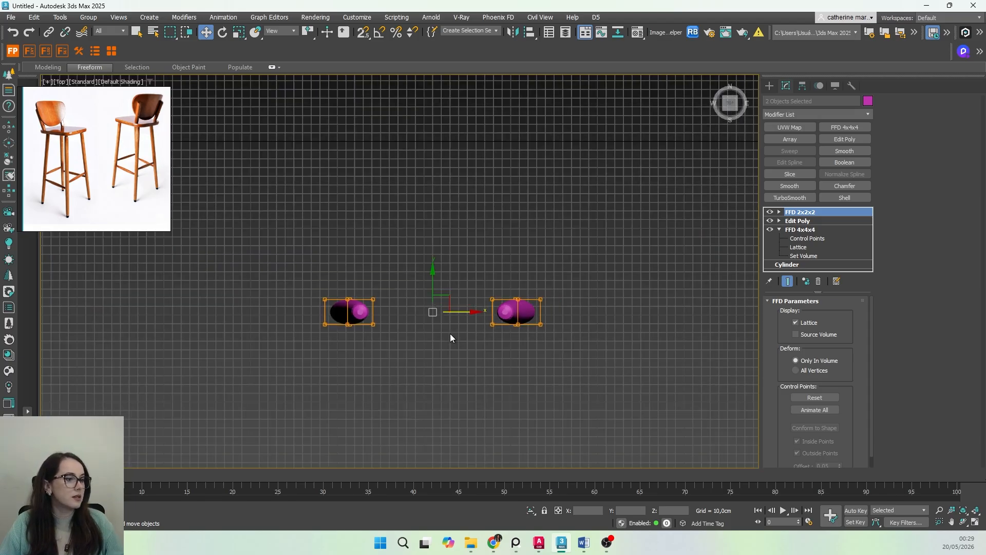
Step: Select both legs and move them along X from the front reference to beside the stool in the side reference
click(769, 85)
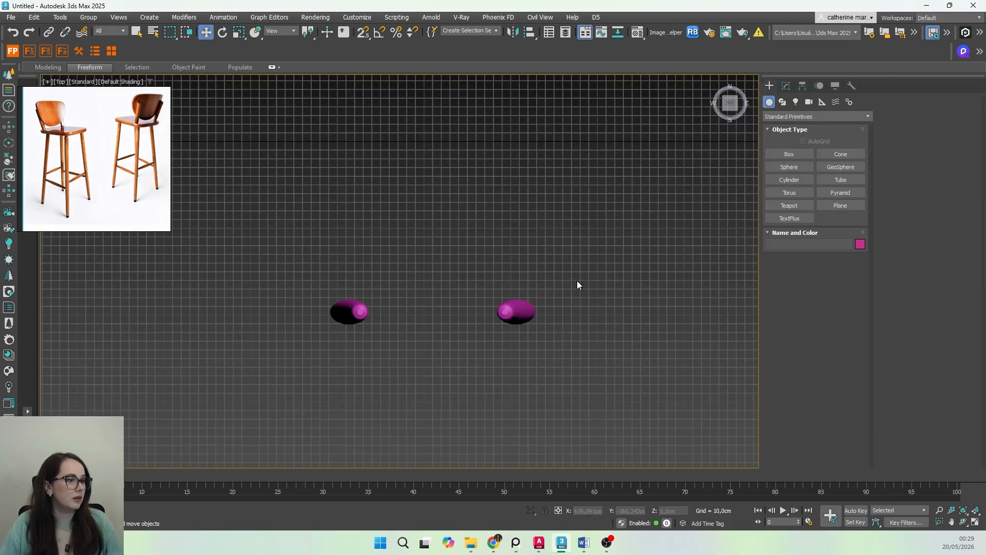
drag(576, 280, 280, 340)
middle_drag(425, 338, 436, 361)
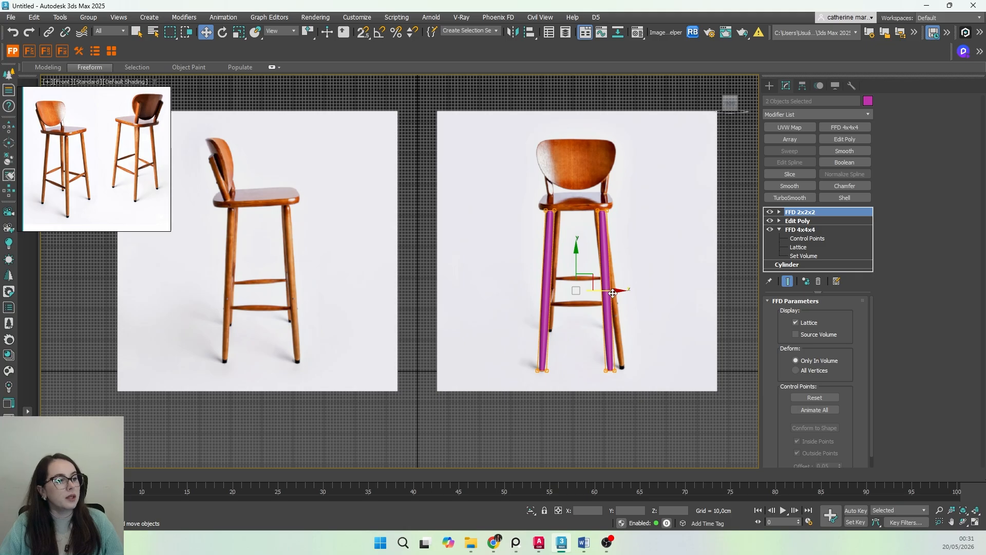
drag(609, 290, 352, 269)
middle_drag(327, 332, 453, 313)
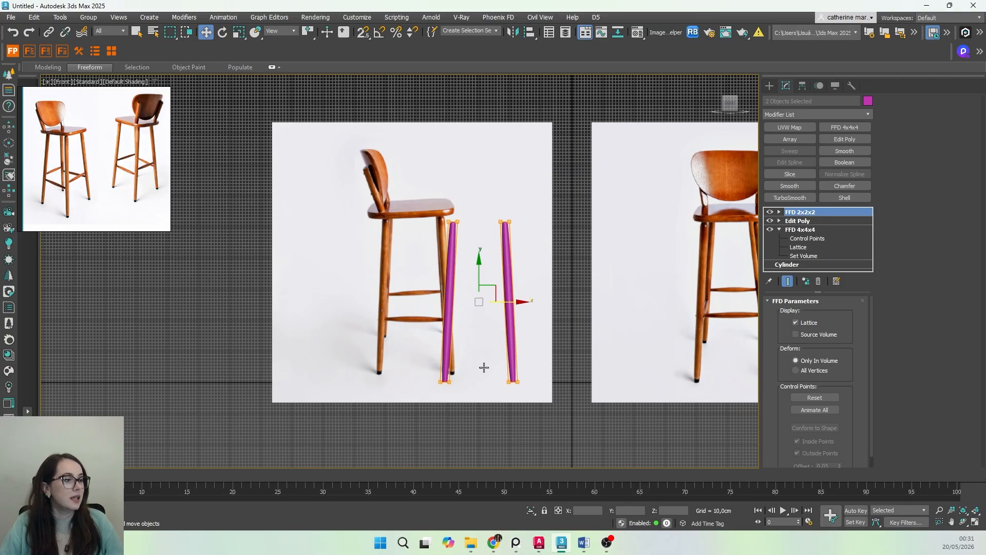
Step: Enable Angle Snap and rotate both legs together a quarter turn about the vertical axis to match the side view
key(e)
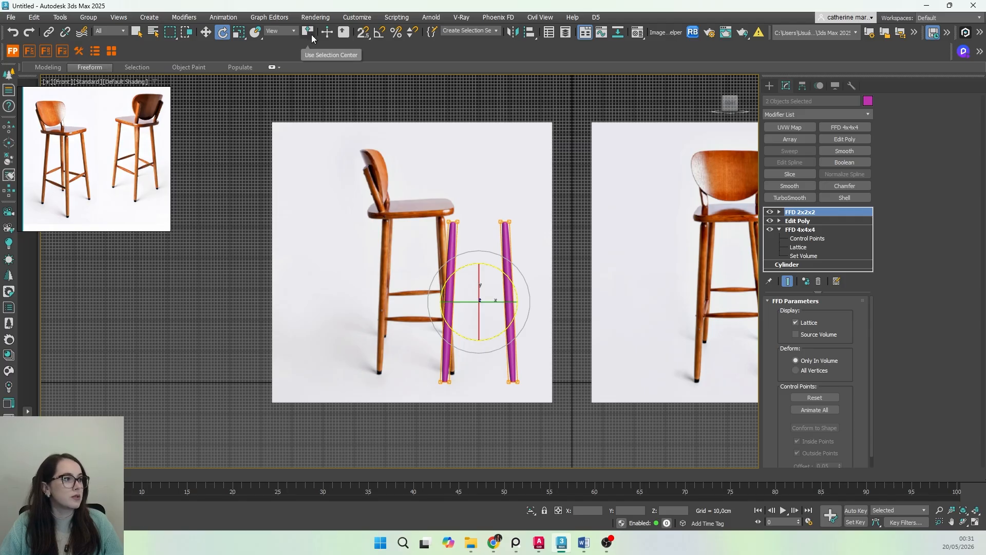
drag(483, 300, 610, 306)
key(ctrl+z)
key(a)
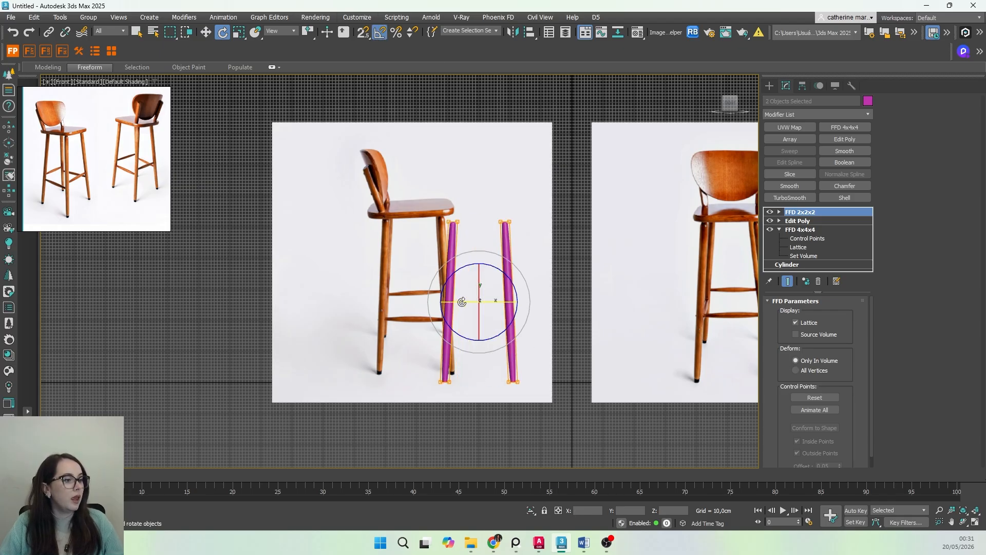
drag(462, 301, 508, 307)
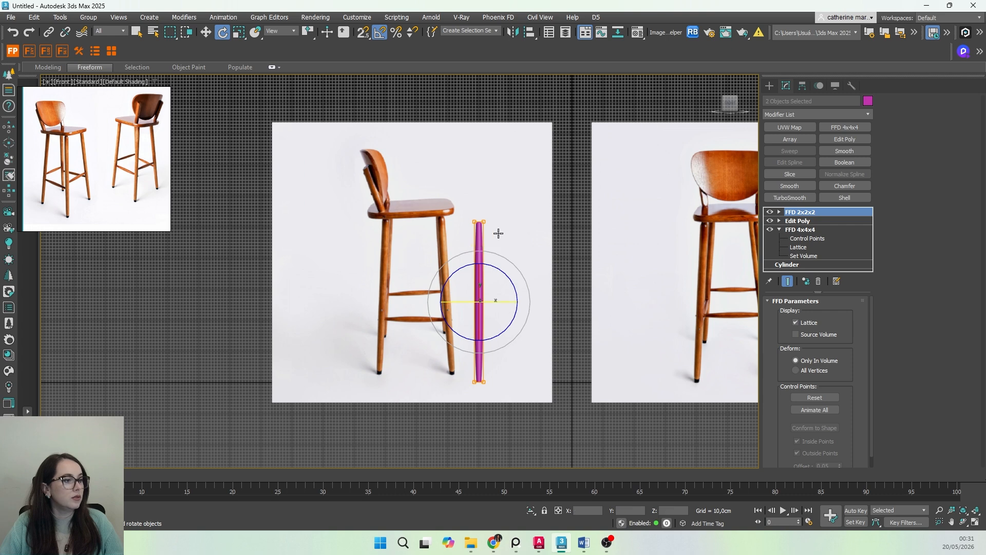
Step: Move the rotated pair of legs along X onto the front leg of the stool in the side reference
key(w)
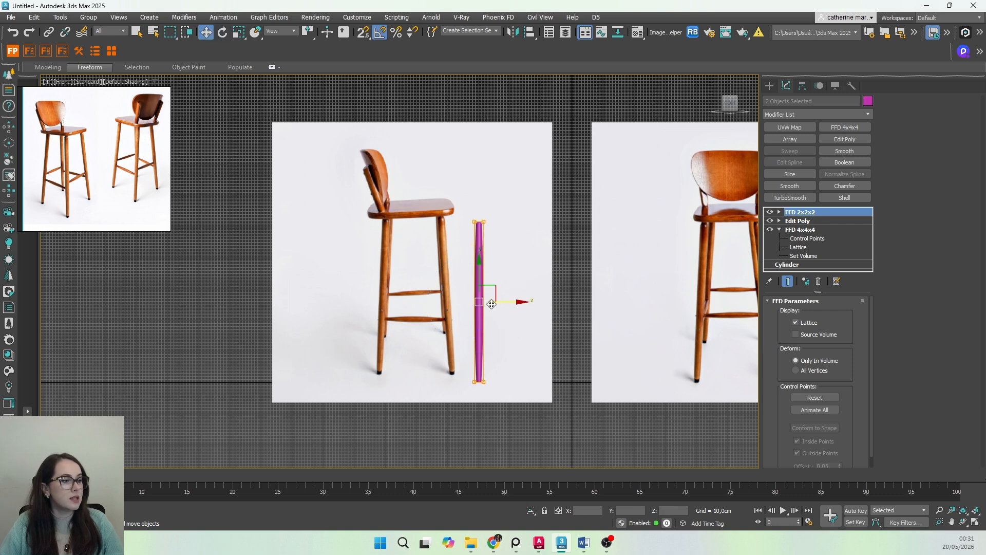
drag(507, 301, 479, 301)
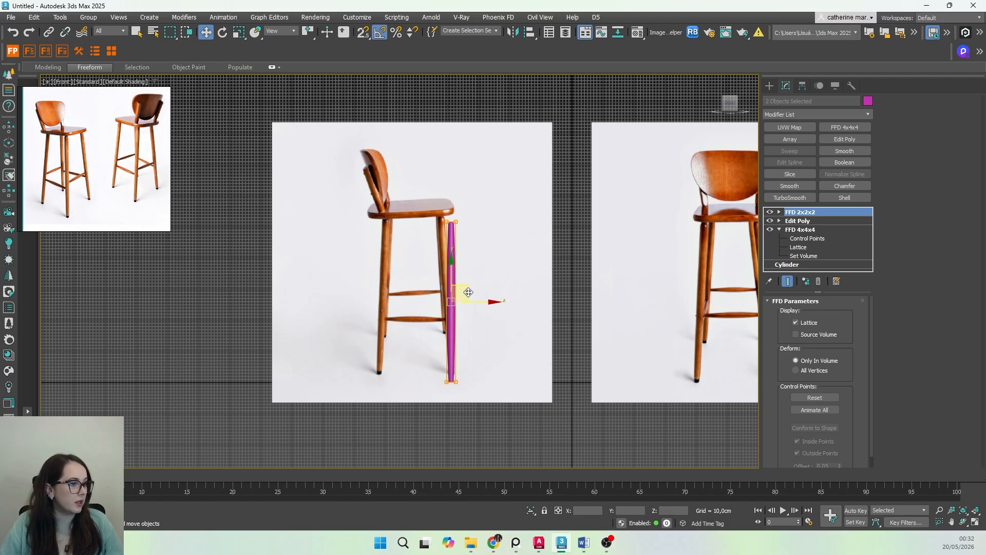
mouse_move(468, 292)
mouse_down()
mouse_move(464, 302)
mouse_move(485, 302)
mouse_move(468, 302)
mouse_move(484, 302)
mouse_move(476, 303)
mouse_up()
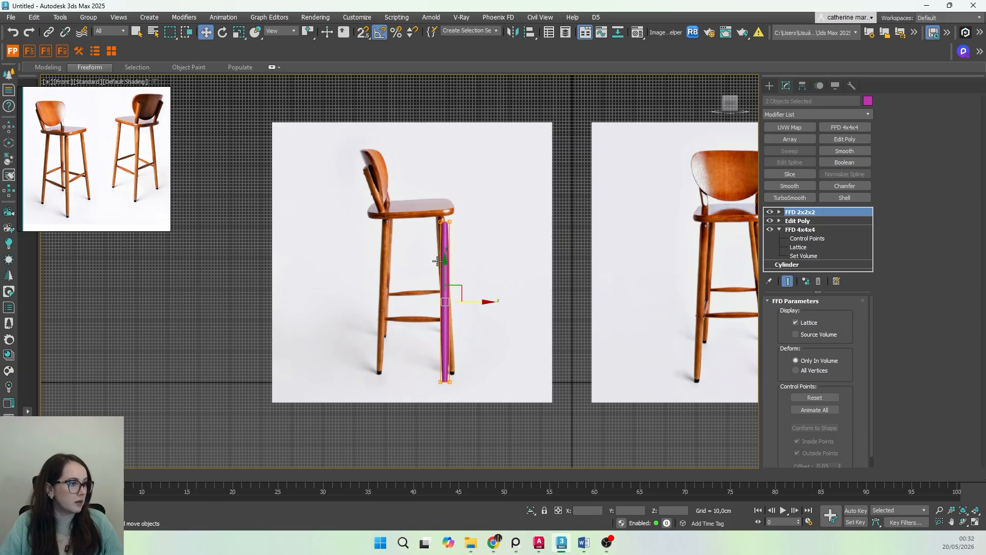
Step: Raise the pair of legs slightly so their tops meet the underside of the seat in the side reference
drag(443, 265, 442, 261)
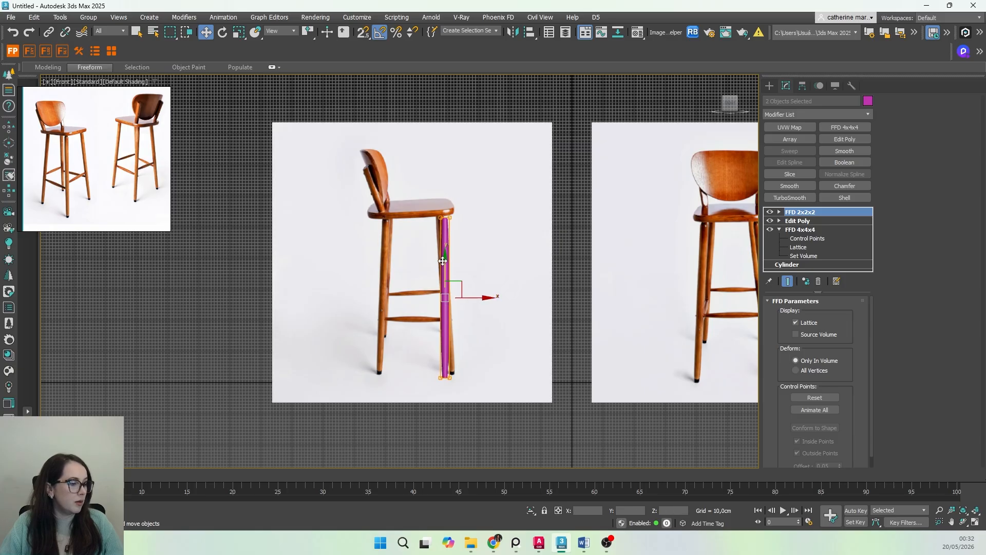
scroll(442, 336, up, 2)
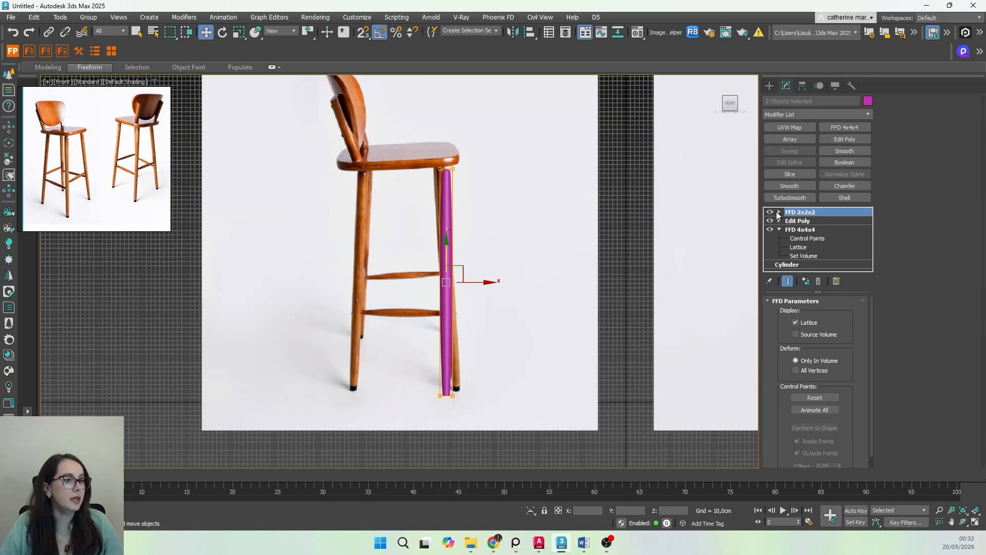
click(779, 212)
click(807, 221)
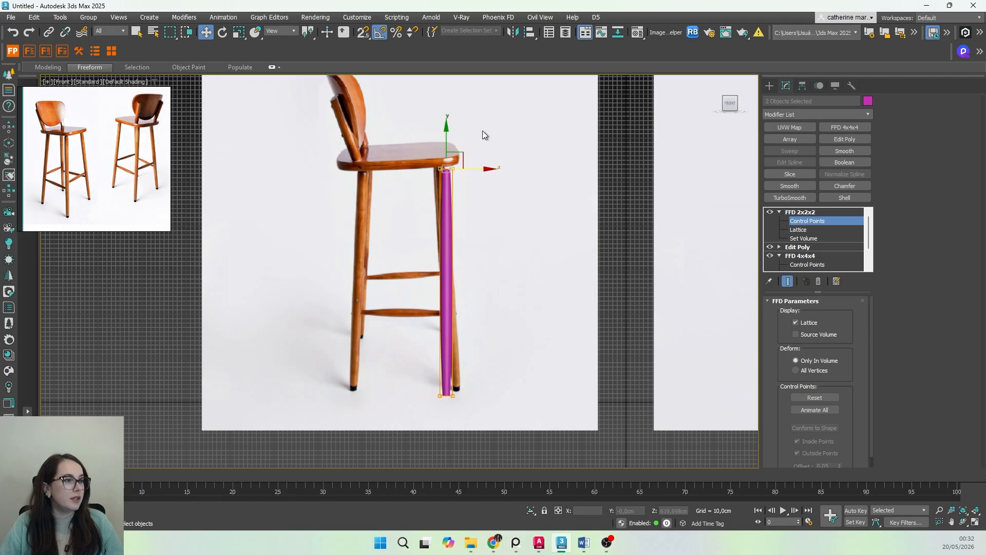
click(497, 235)
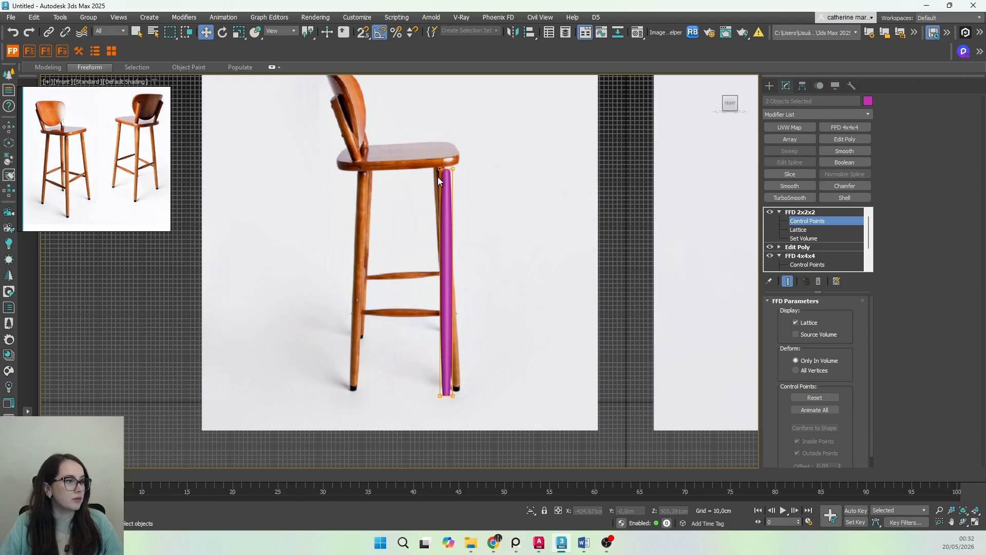
click(769, 86)
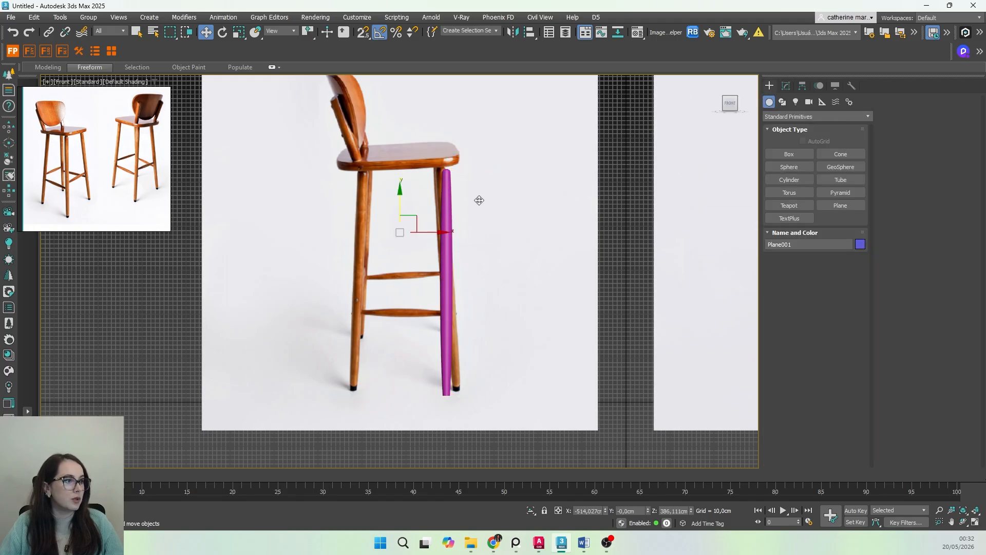
Step: Select a single leg and move its upper FFD 2x2x2 control points backward and slightly up onto the reference front leg's top
click(445, 189)
click(786, 85)
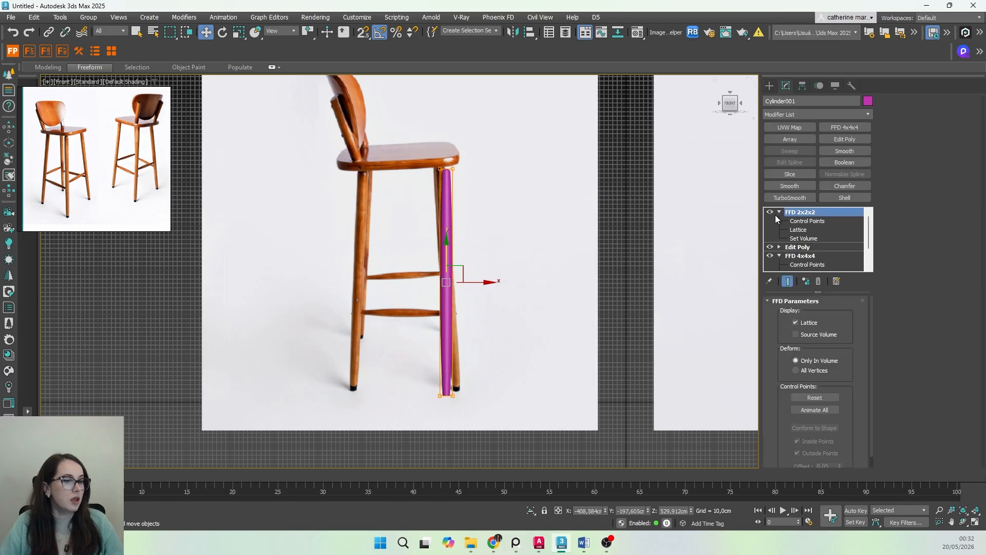
click(794, 221)
drag(440, 179, 467, 169)
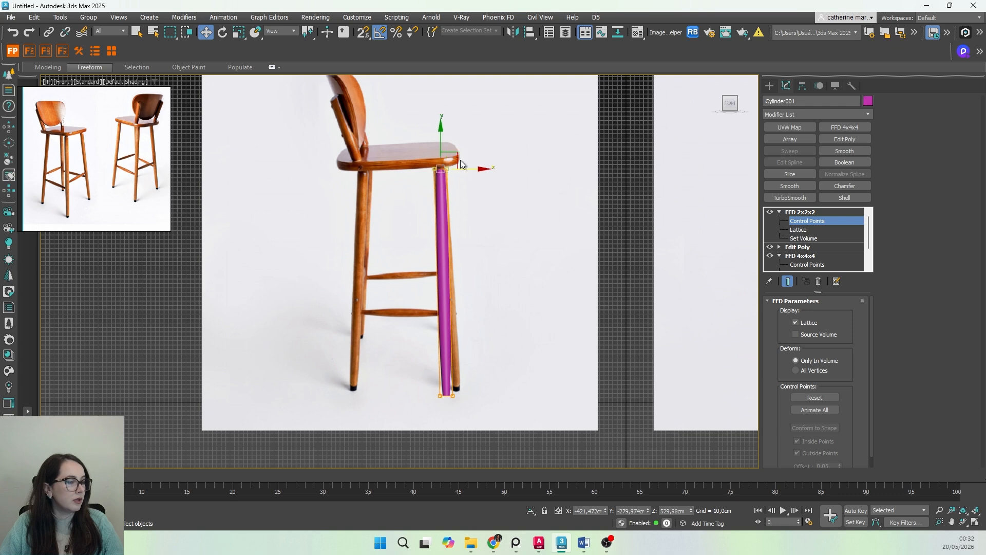
drag(441, 133, 440, 131)
Step: Move the leg's lower FFD 2x2x2 control points forward and slightly up to match the reference foot, and finish control point editing
drag(480, 378, 481, 397)
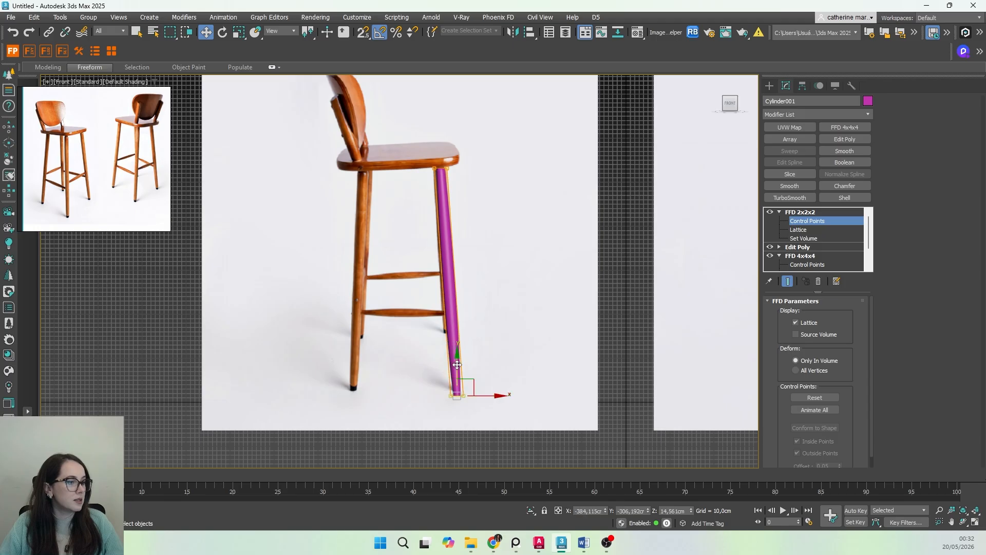
drag(459, 364, 458, 359)
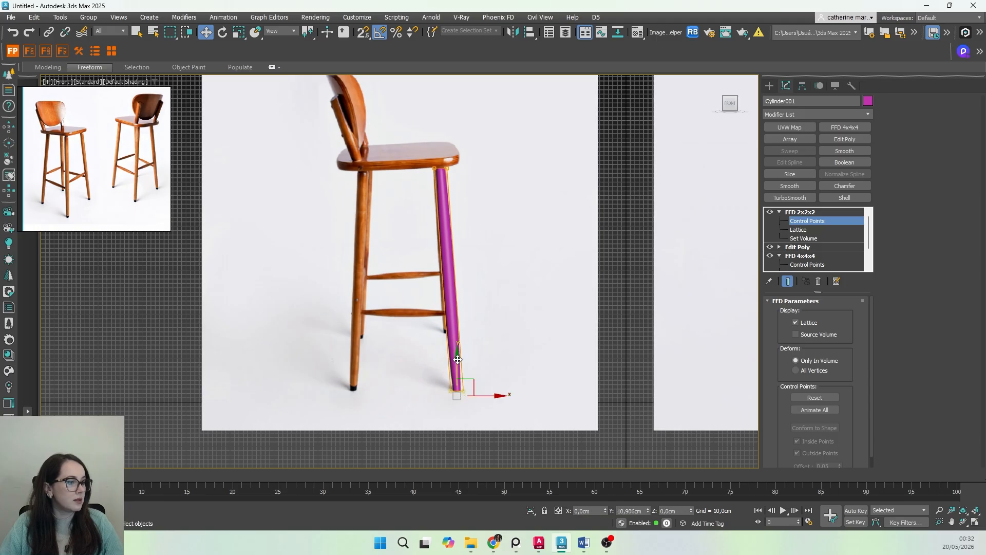
click(778, 212)
Step: Clone the slanted leg once as an instance along X, placing it near the rear leg of the side reference
middle_drag(459, 317, 469, 326)
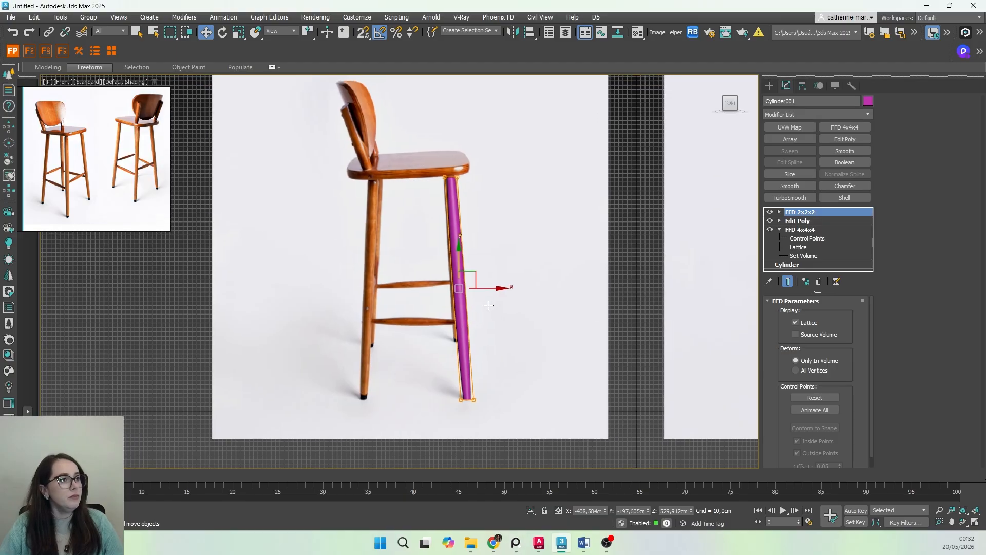
middle_drag(430, 331, 444, 332)
mouse_move(504, 288)
shift+mouse_down()
mouse_move(420, 296)
mouse_move(429, 292)
shift+mouse_up()
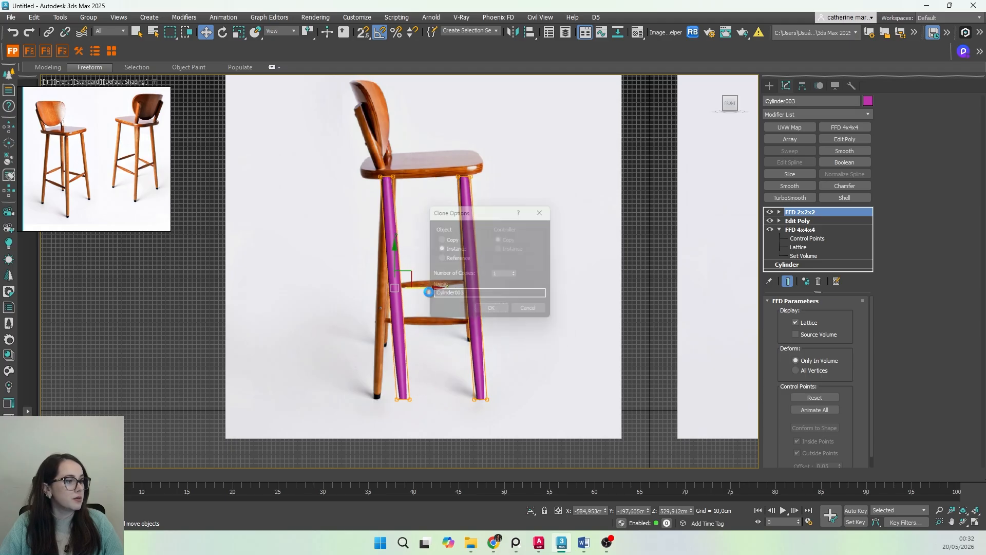
click(494, 313)
Step: Rotate the cloned leg 180 degrees about the vertical axis and move it along X onto the reference's rear leg
middle_drag(408, 315, 426, 320)
key(e)
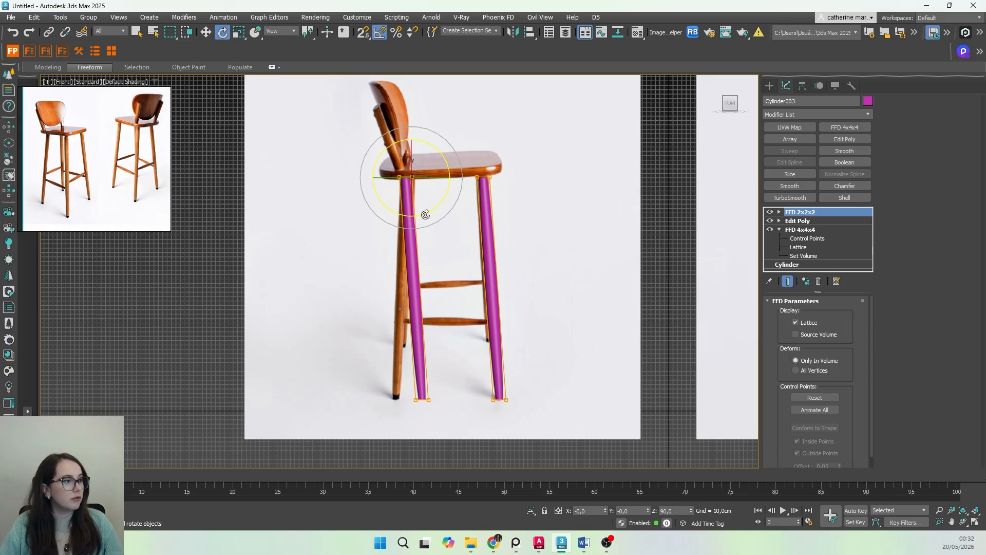
drag(429, 175, 521, 171)
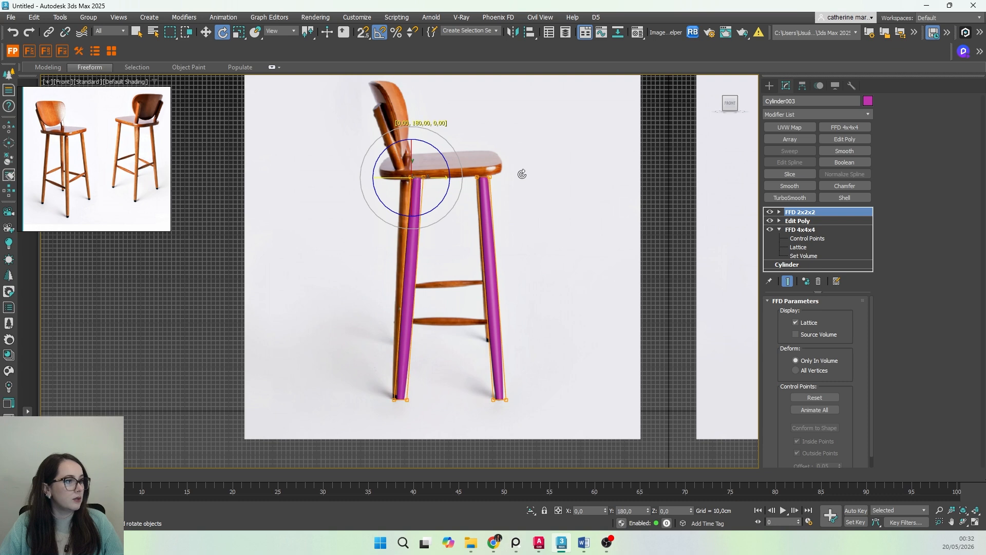
key(w)
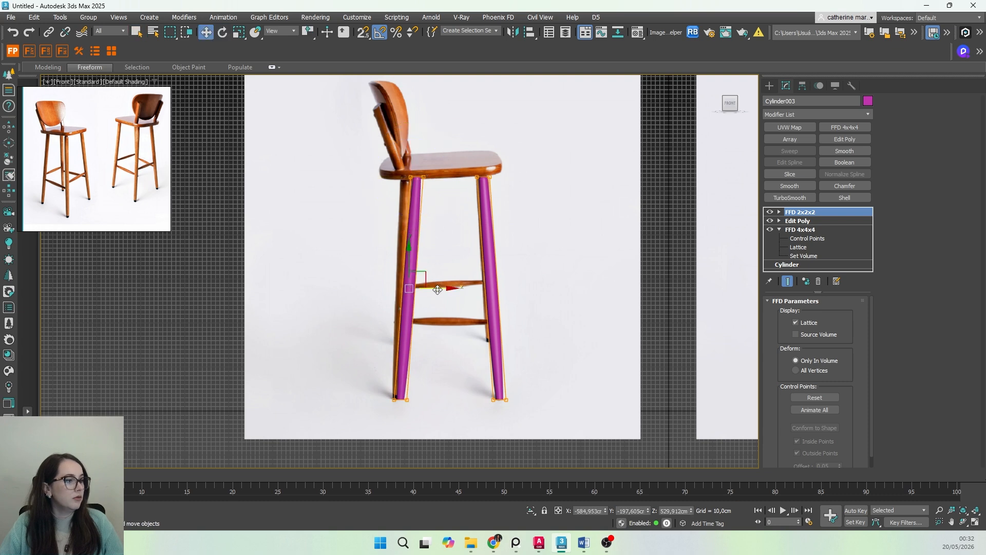
drag(437, 290, 432, 289)
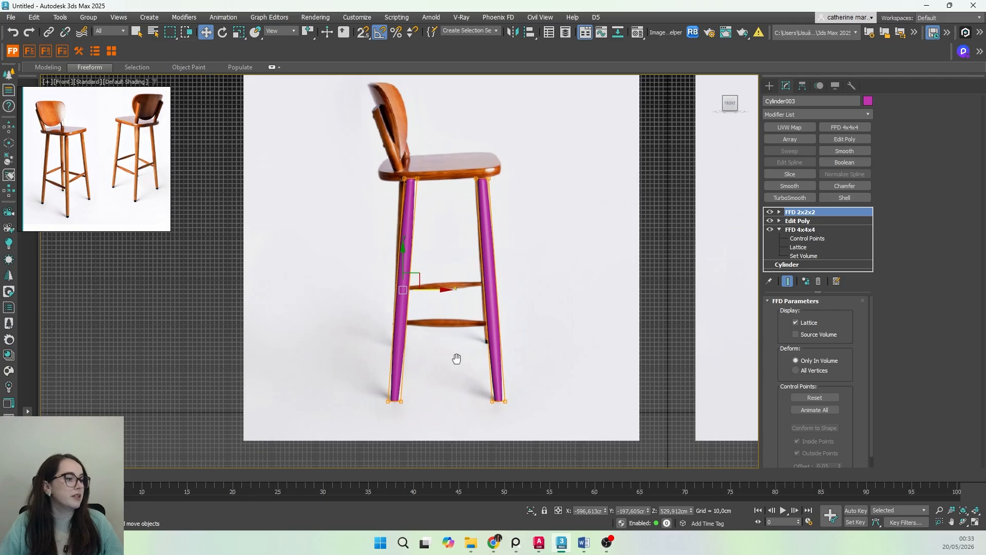
Step: Switch to the perspective view to examine how the front and rear legs stand relative to each other
middle_drag(455, 357, 424, 359)
click(766, 85)
key(p)
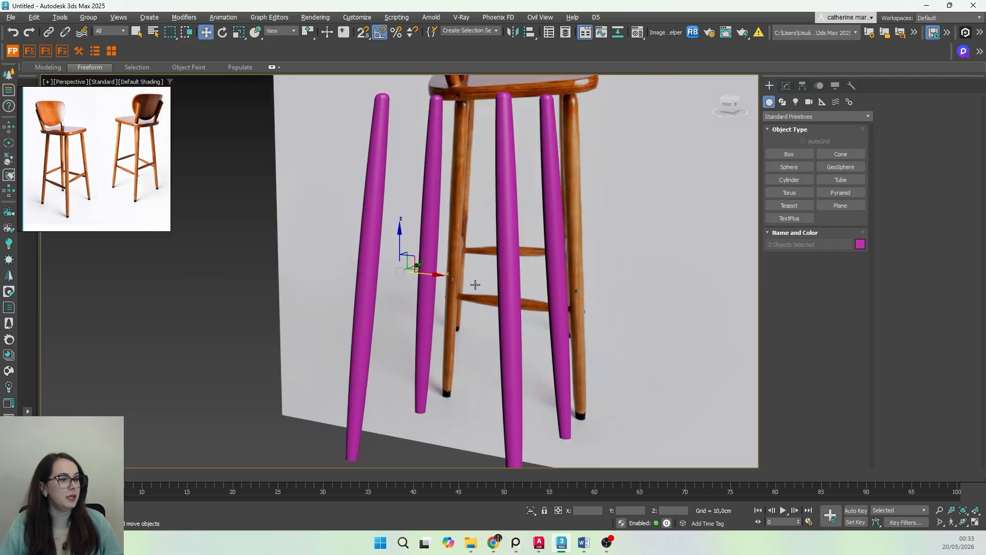
Step: In the front view, select the left leg alone and copy it sideways beyond the right leg
scroll(474, 285, down, 5)
mouse_move(458, 273)
alt+middle_down()
mouse_move(528, 310)
mouse_move(567, 306)
mouse_move(443, 285)
mouse_move(476, 289)
mouse_move(468, 287)
alt+middle_up()
key(f)
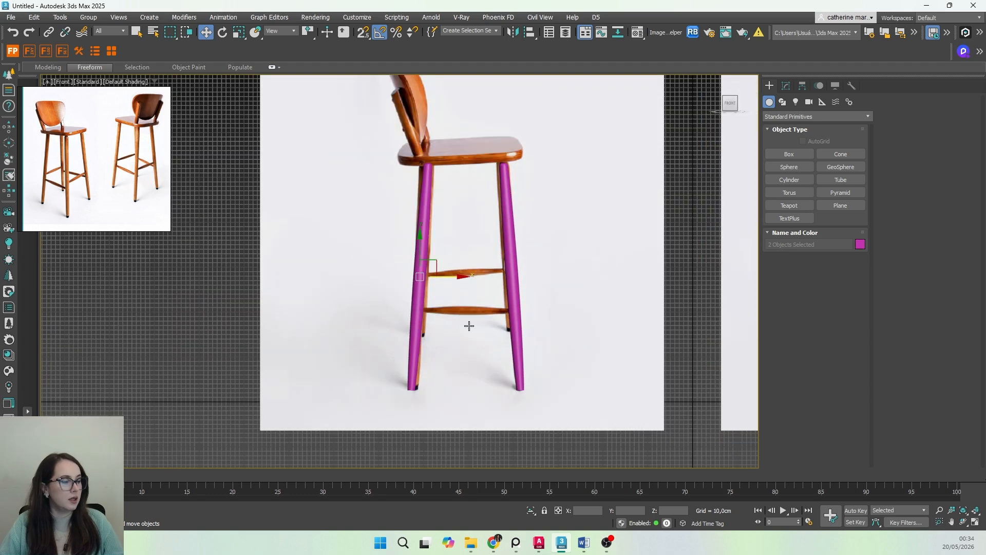
scroll(469, 326, up, 5)
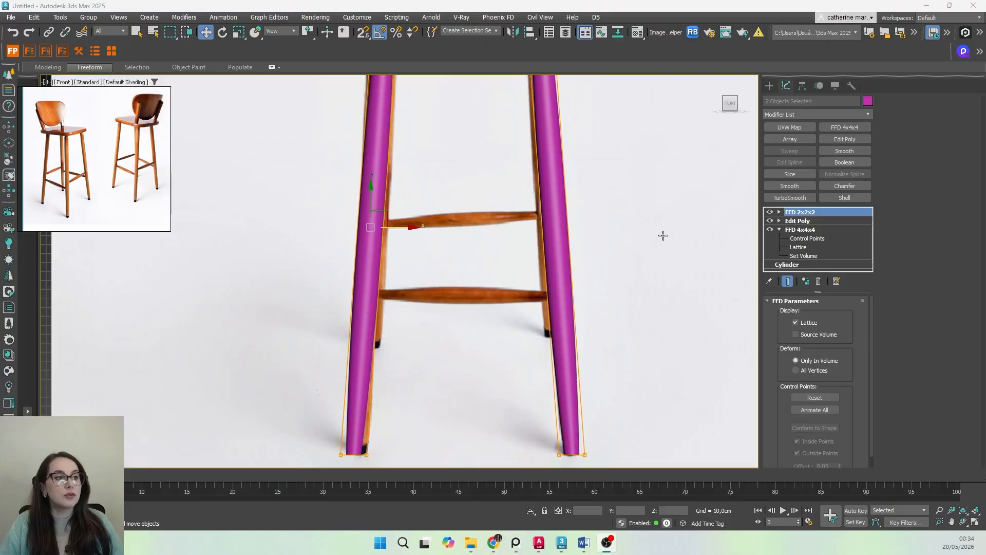
scroll(660, 233, down, 3)
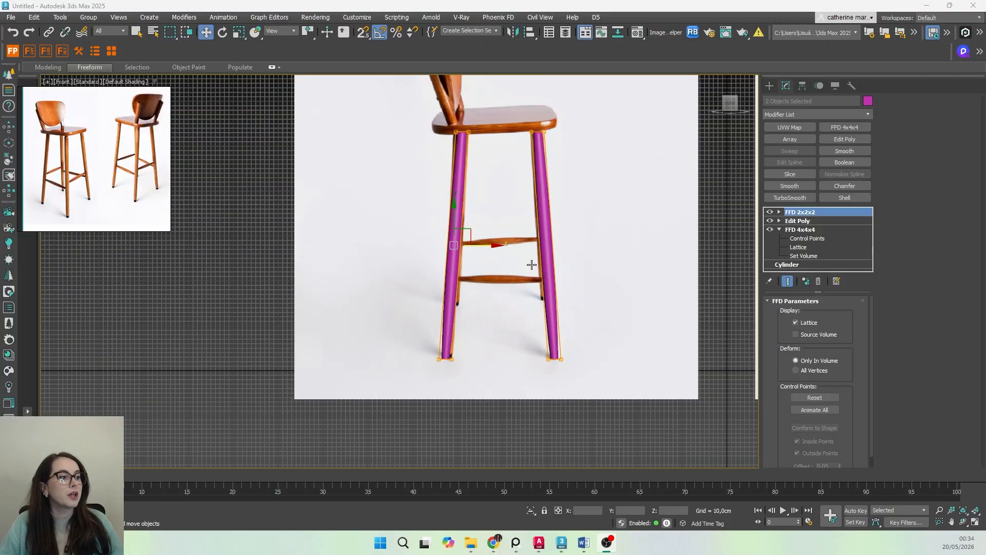
middle_drag(530, 264, 483, 339)
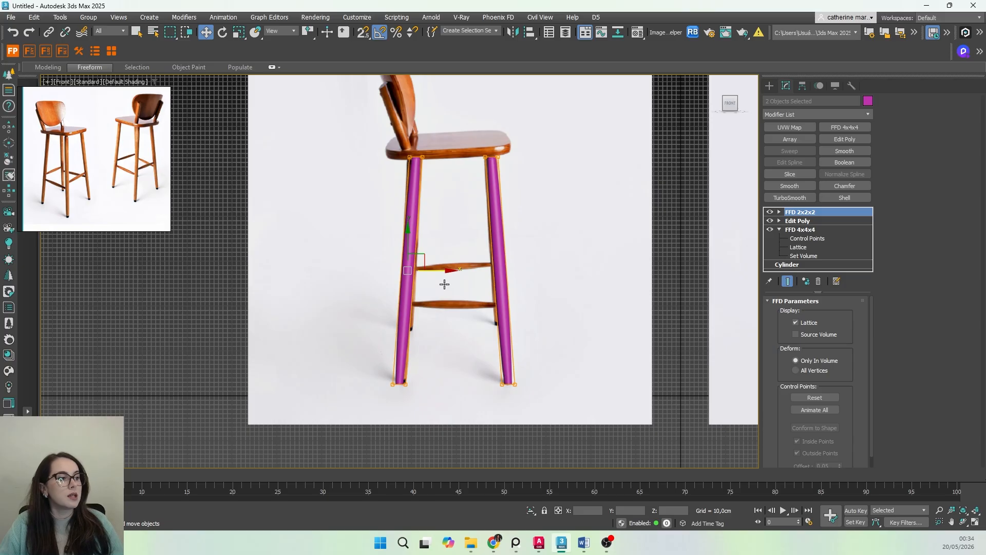
scroll(444, 286, up, 2)
click(458, 354)
click(405, 291)
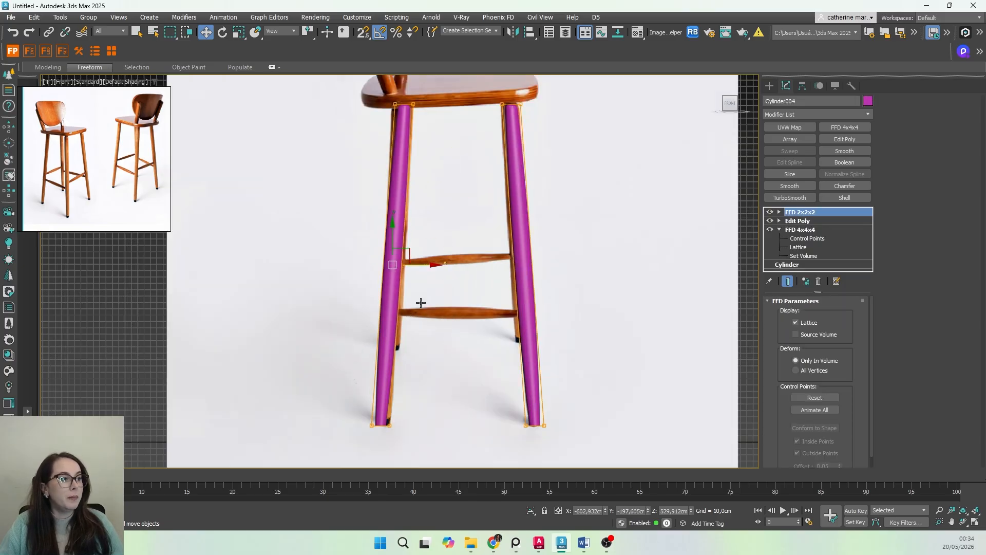
middle_drag(425, 340, 351, 287)
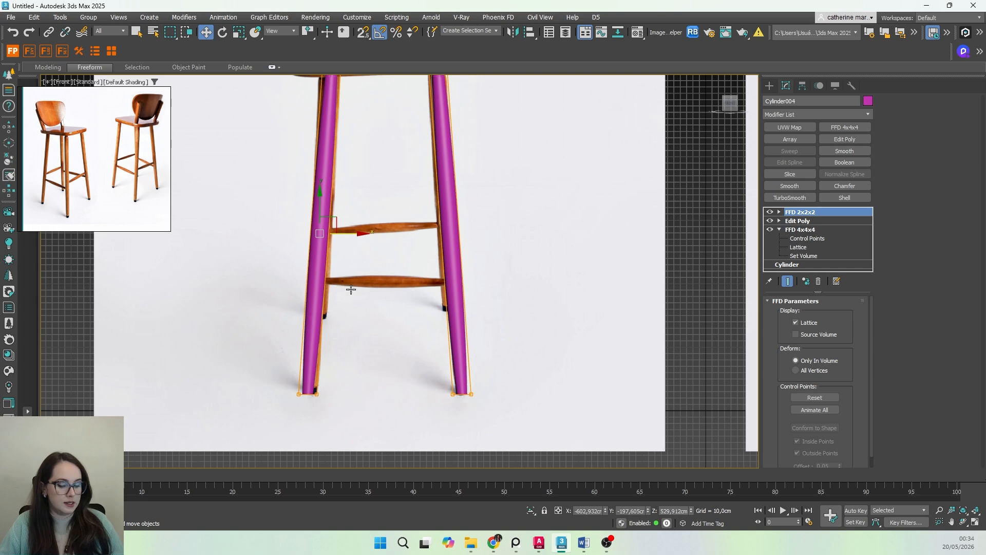
shift+drag(342, 235, 554, 235)
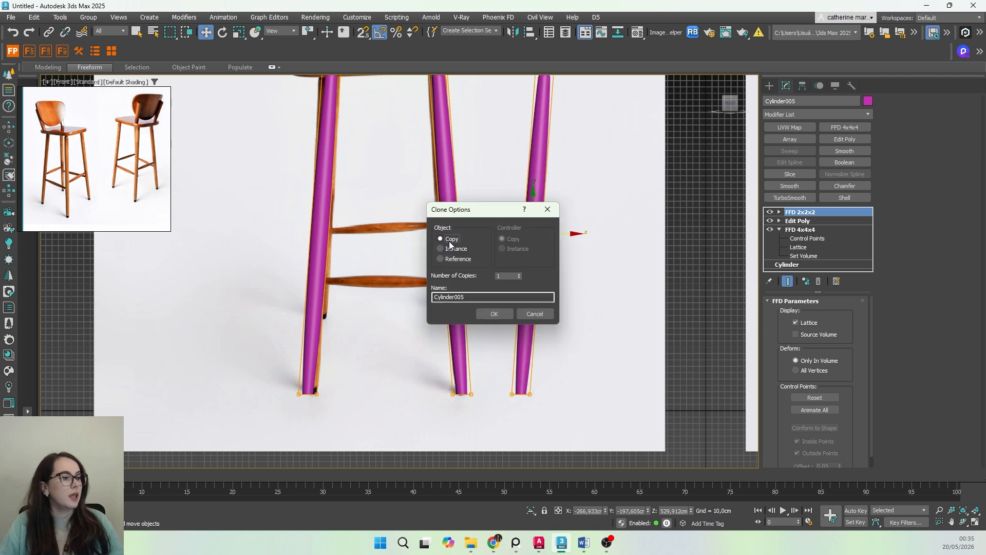
Step: Name the cloned leg SUPORTE PARA PÉS and create it as a single independent copy
drag(466, 297, 422, 298)
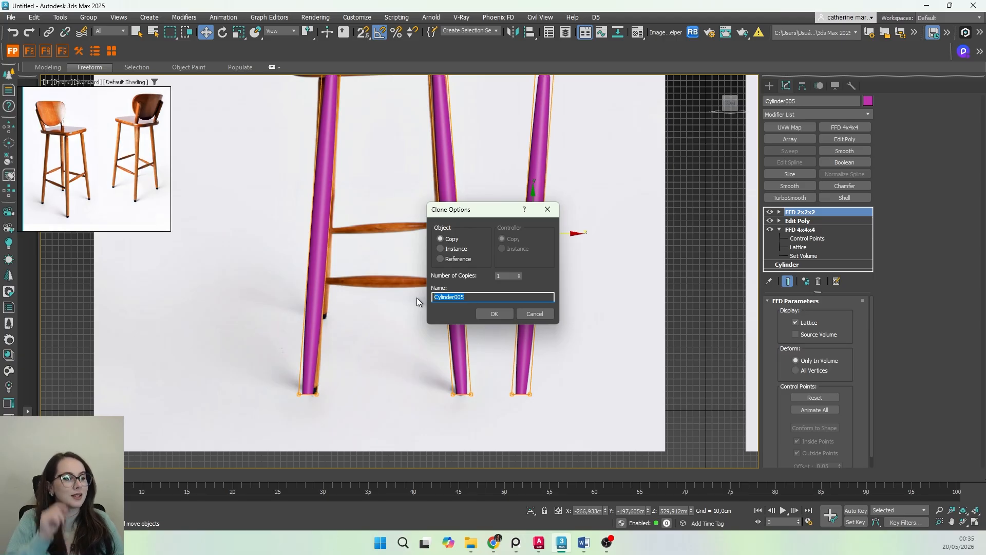
text(es)
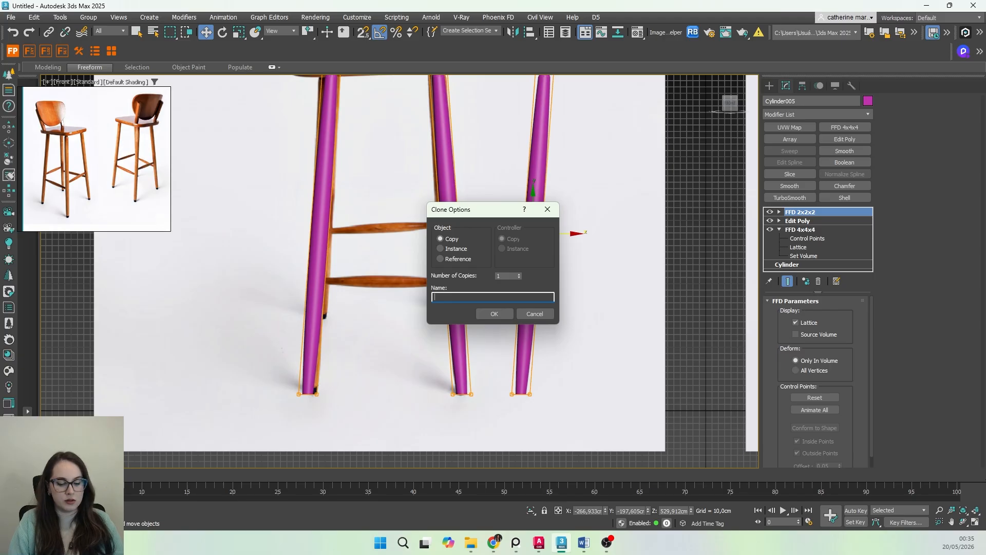
text(ORTE PAR)
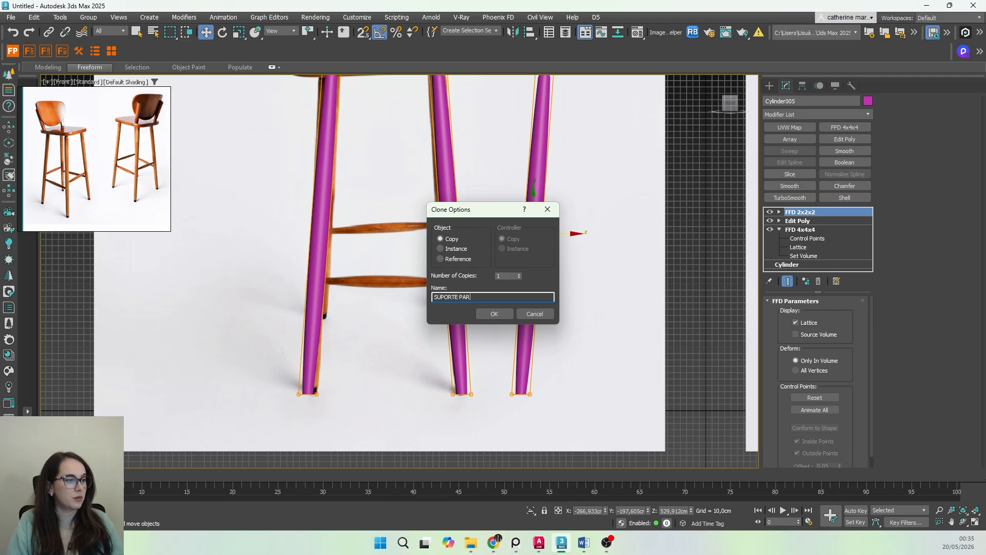
text(A PÉS)
key(Return)
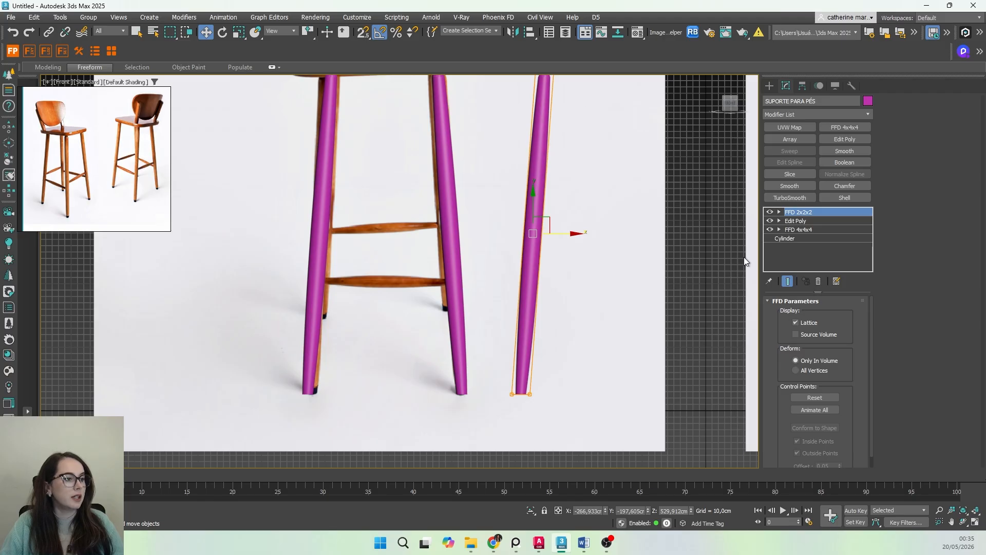
Step: Show edged faces in the front view and remove the FFD 2x2x2 modifier from SUPORTE PARA PÉS so it stands straight
mouse_move(504, 293)
middle_down()
mouse_move(482, 320)
mouse_move(540, 321)
middle_up()
key(F4)
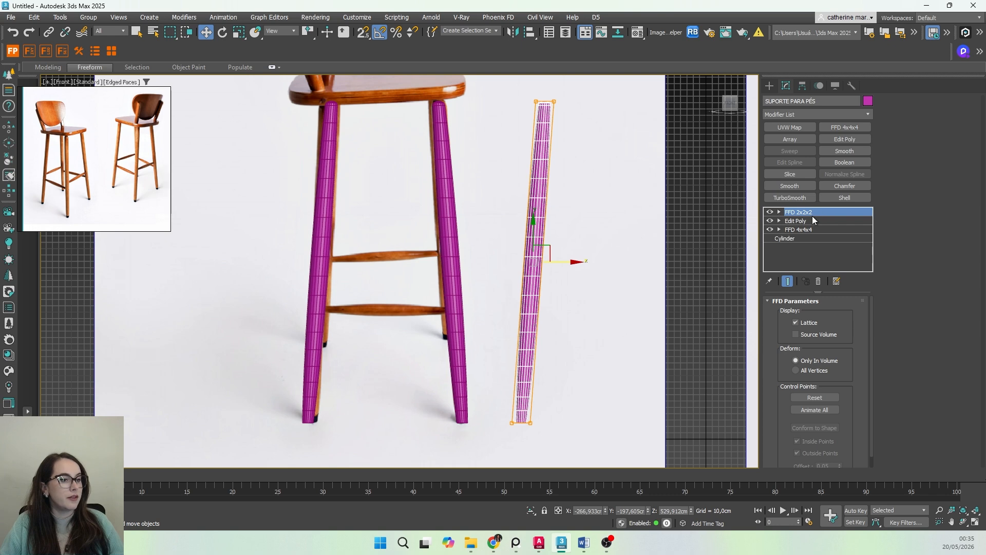
click(819, 281)
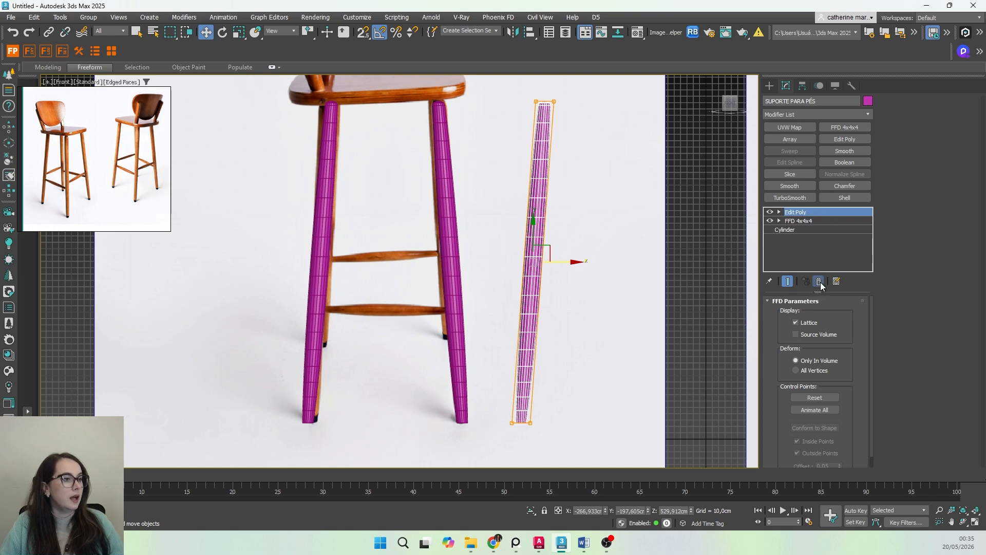
middle_drag(548, 250, 540, 255)
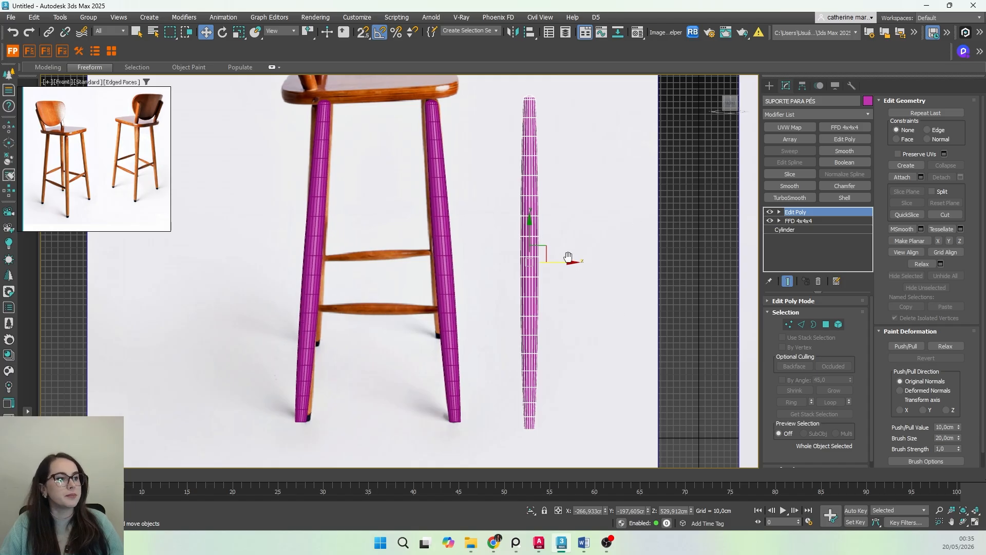
middle_drag(568, 255, 549, 270)
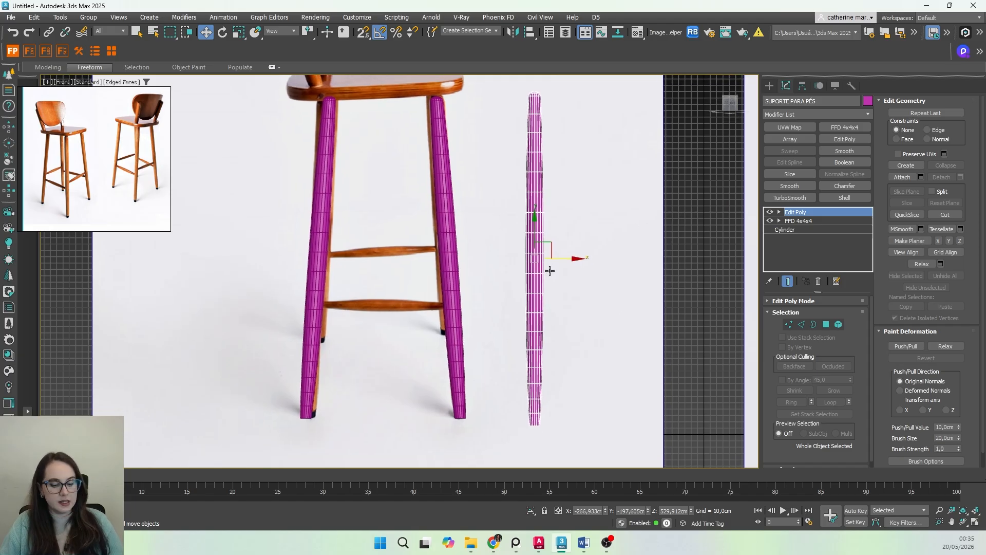
Step: Center the pivot of SUPORTE PARA PÉS on the object
key(e)
middle_drag(509, 235, 507, 247)
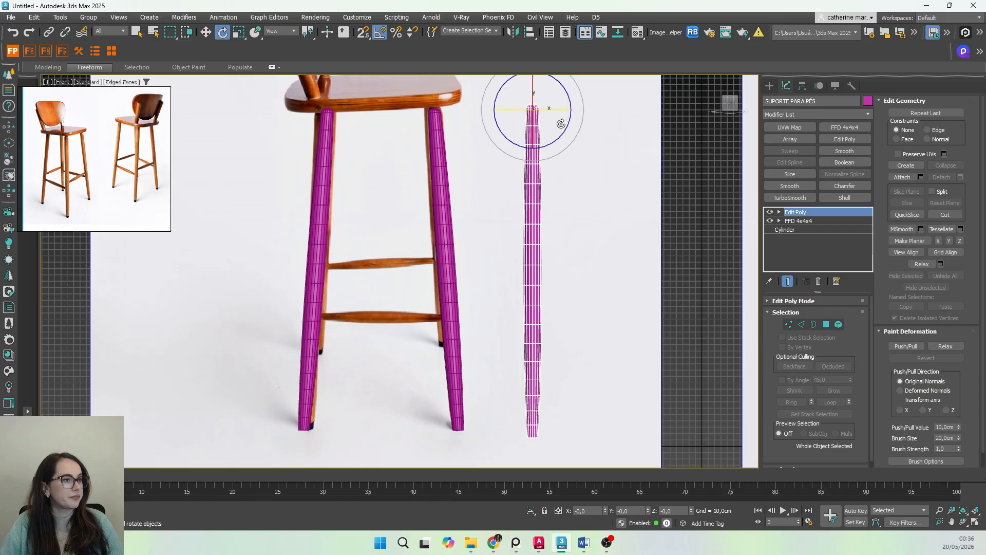
click(806, 83)
click(806, 156)
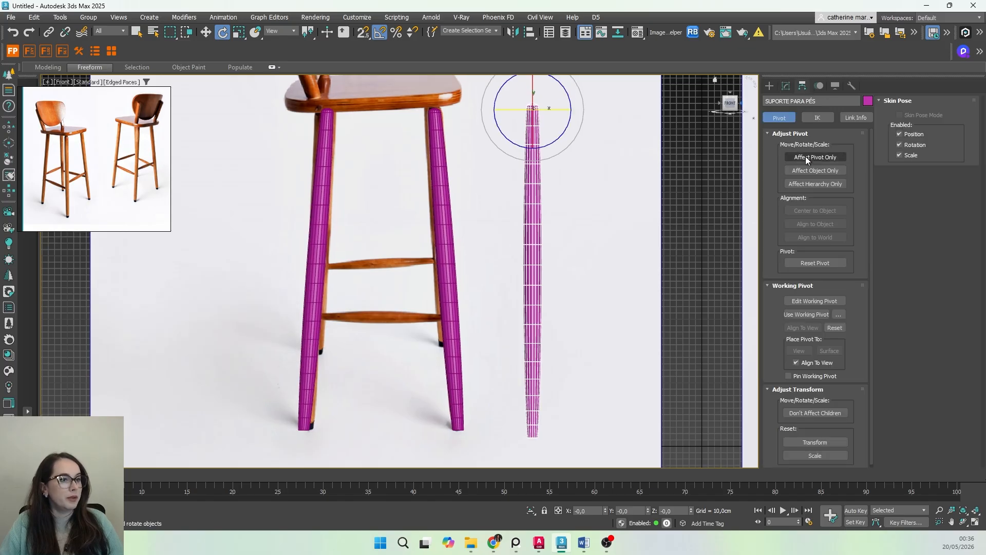
click(814, 210)
click(808, 156)
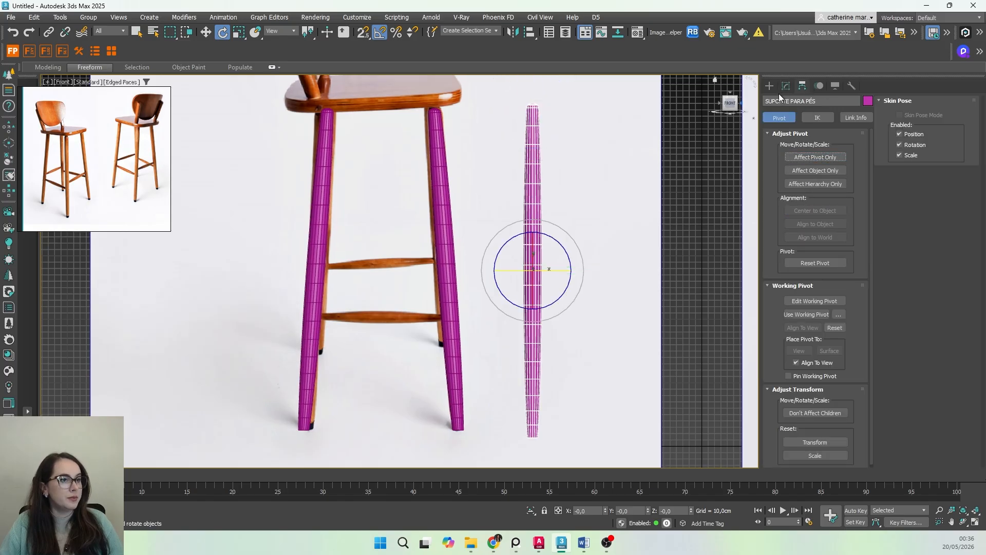
click(769, 86)
Step: Rotate SUPORTE PARA PÉS 90 degrees to horizontal and move it over the lower rung in the reference image
middle_drag(506, 320, 504, 313)
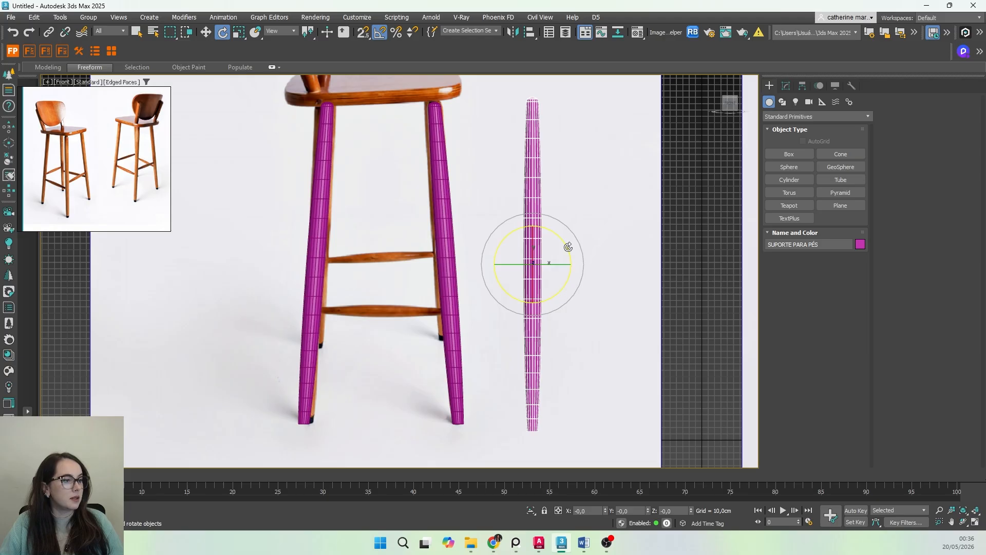
drag(569, 250, 535, 221)
middle_drag(543, 314, 547, 311)
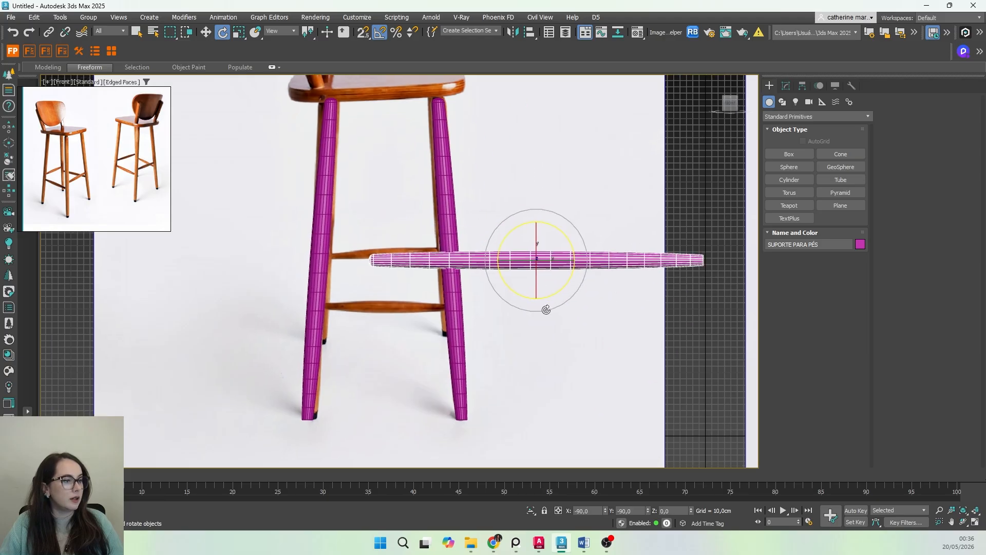
key(w)
drag(555, 247, 422, 293)
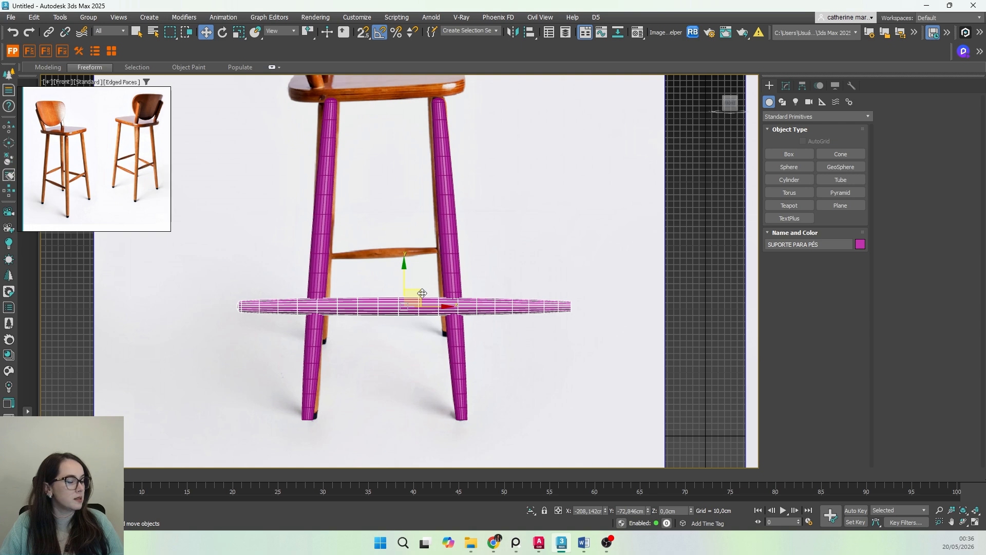
Step: Show the front and perspective viewports side by side, framing the stool legs with edged faces on in the perspective view
key(r)
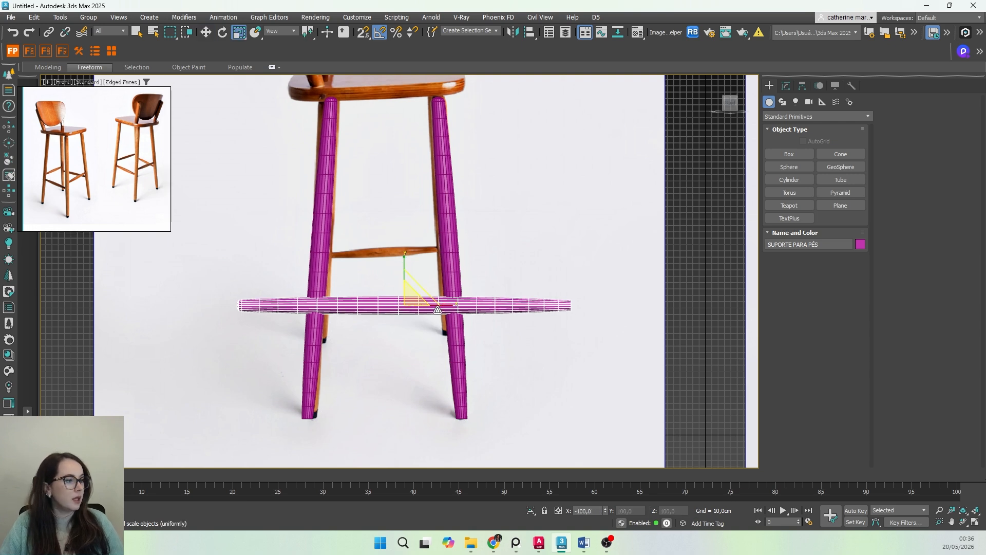
key(alt+w)
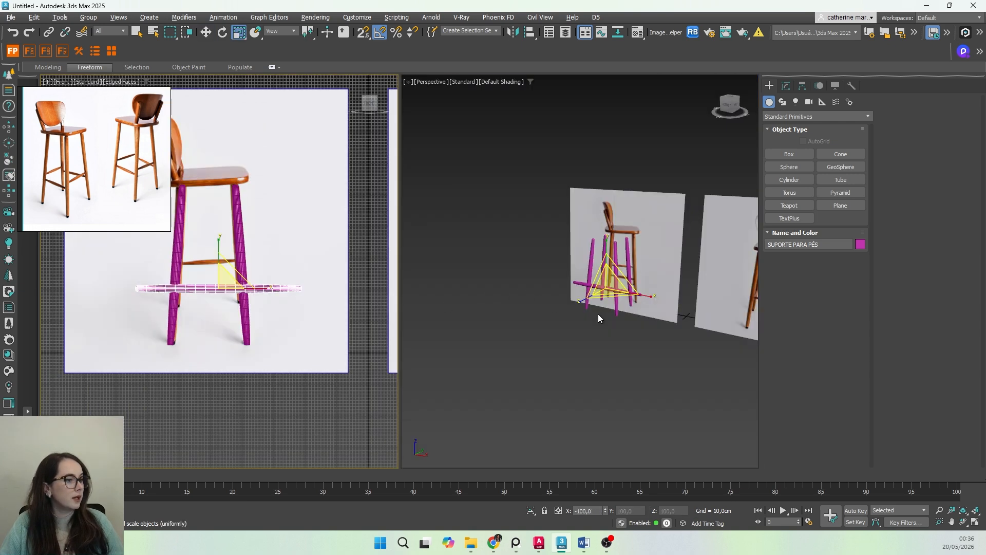
middle_drag(598, 319, 559, 341)
scroll(239, 357, up, 8)
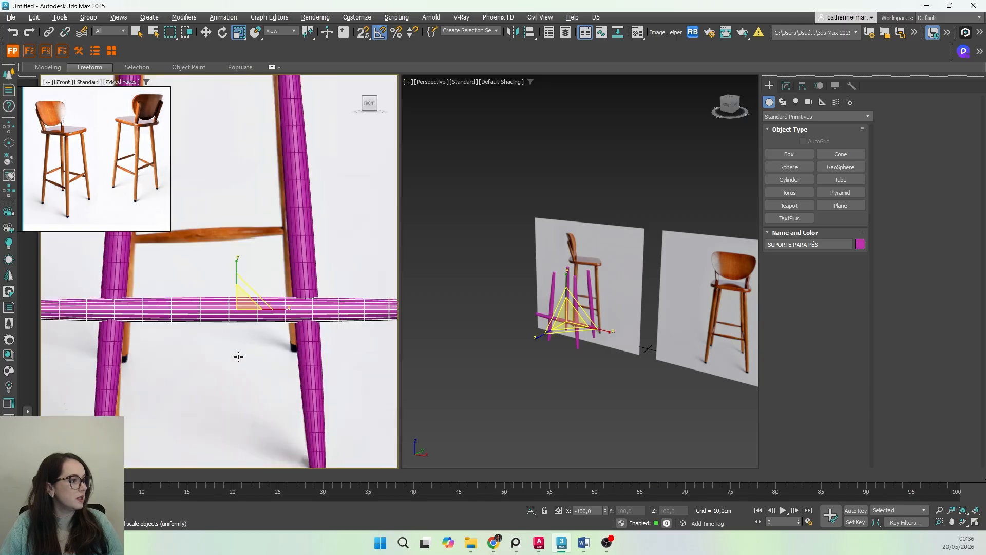
scroll(238, 356, down, 5)
scroll(514, 342, up, 8)
key(r)
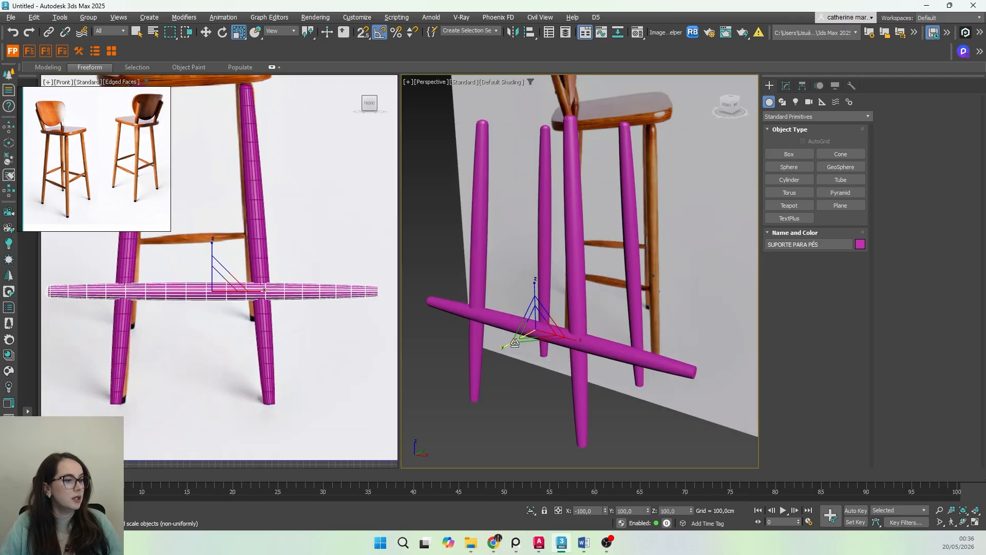
middle_drag(515, 343, 530, 345)
key(F4)
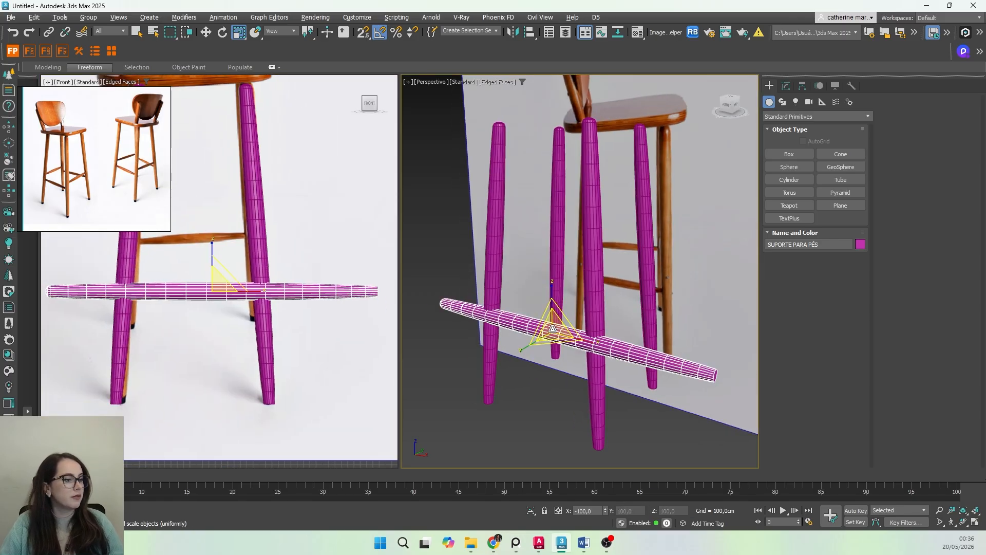
Step: Scale the footrest bar down uniformly to about 48% to approximate the thickness of the reference rung
drag(552, 328, 561, 379)
scroll(159, 301, up, 4)
scroll(260, 314, down, 2)
scroll(210, 306, up, 2)
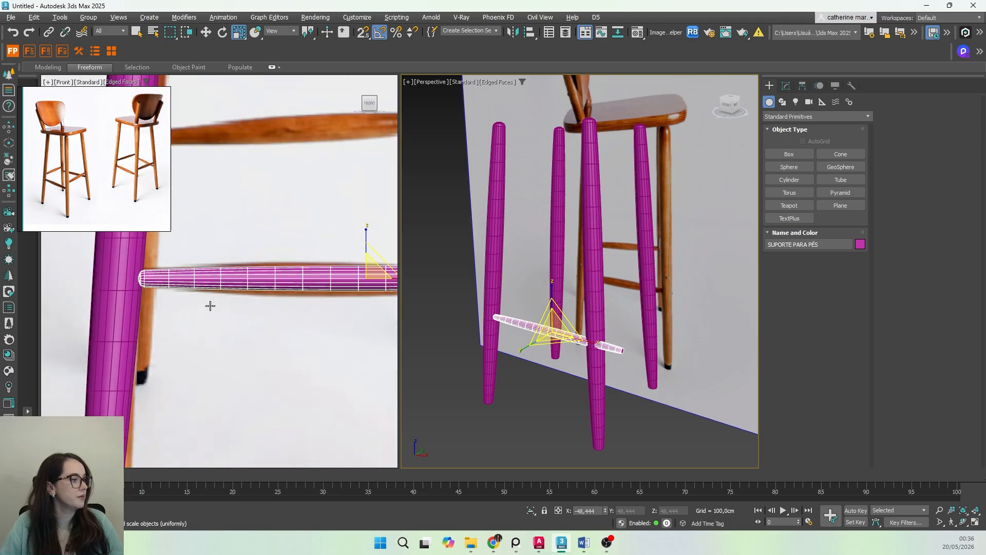
drag(551, 327, 540, 328)
middle_drag(249, 341, 217, 349)
scroll(217, 349, down, 2)
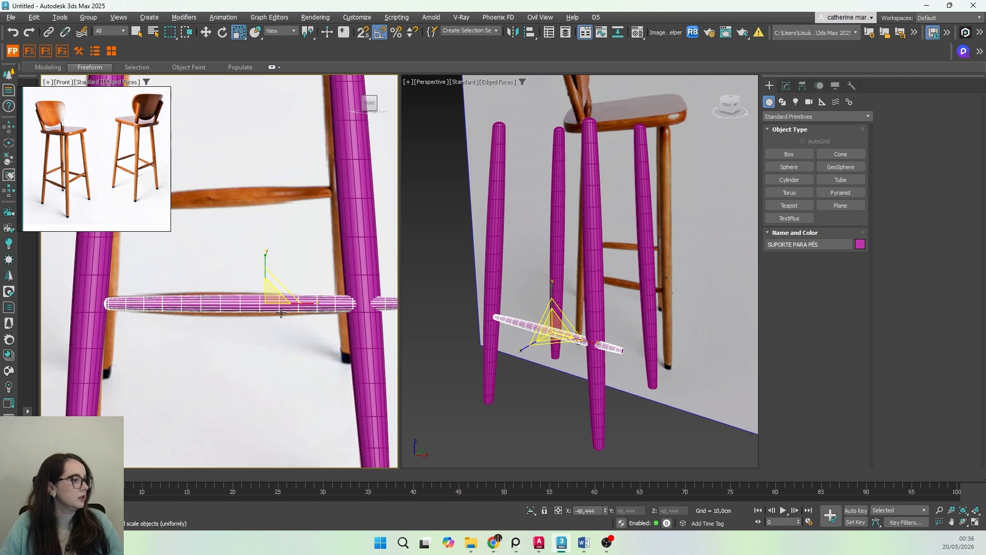
Step: Shift the footrest bar left and shorten it lengthwise so its ends meet the two legs, then fine-tune its uniform scale to about 49%
drag(308, 306, 270, 304)
key(w)
key(e)
key(r)
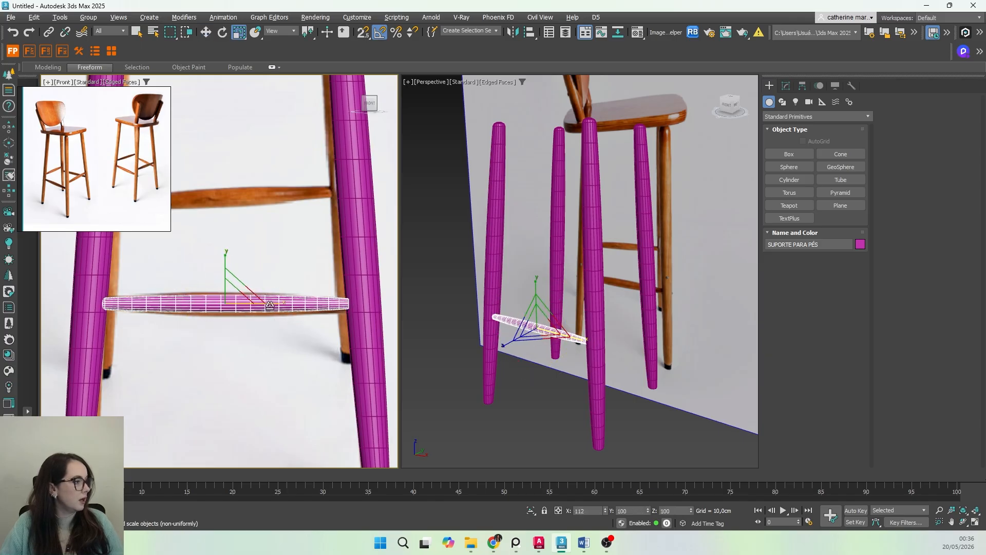
drag(536, 312, 534, 311)
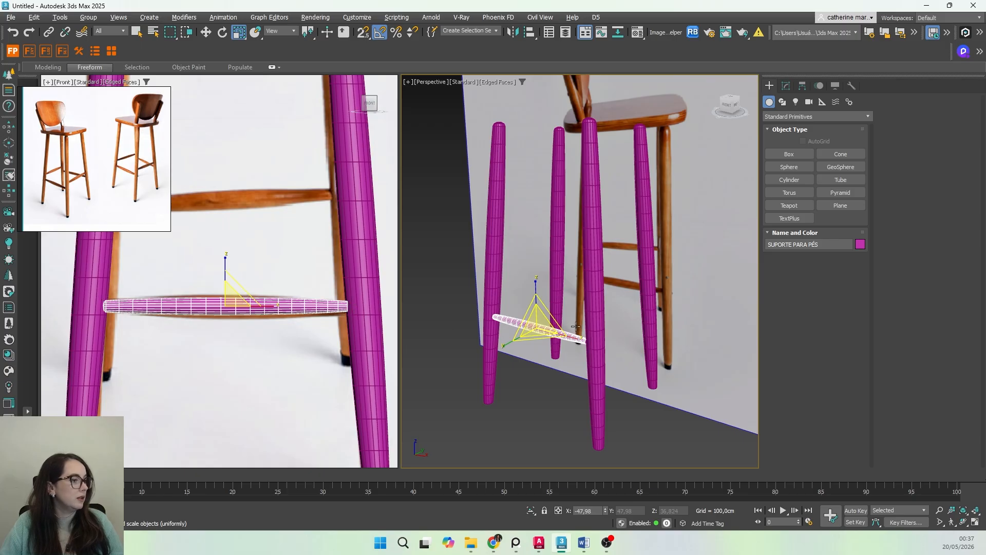
drag(534, 323, 532, 322)
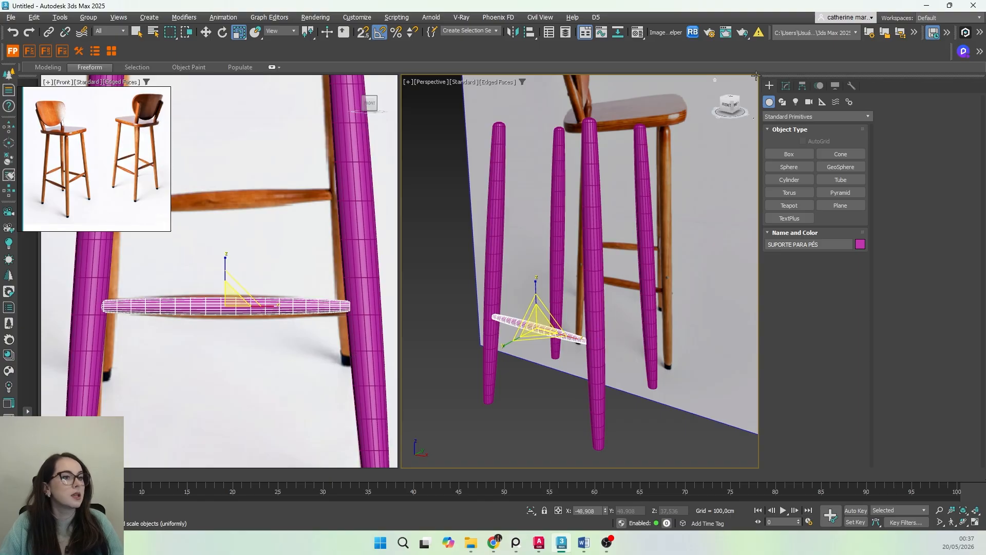
Step: Enter polygon editing on the footrest bar's Edit Poly modifier and delete the rounded cap polygons at its right end
click(786, 86)
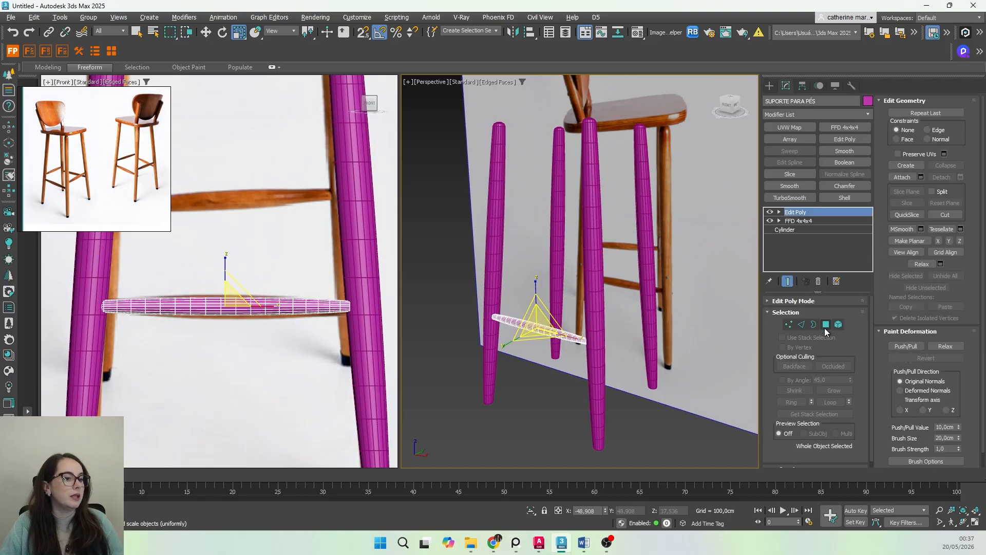
click(828, 323)
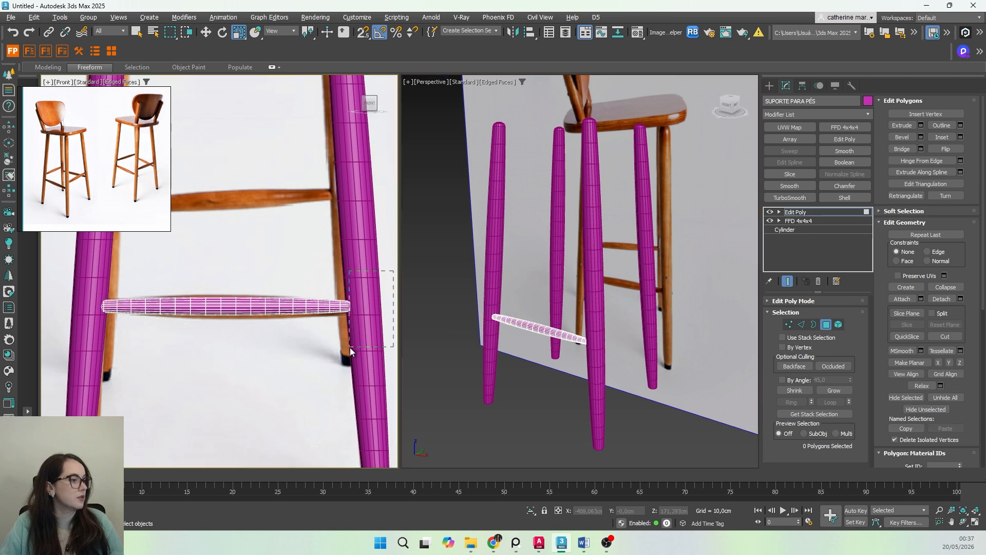
drag(350, 347, 350, 347)
middle_drag(354, 335, 352, 335)
key(Delete)
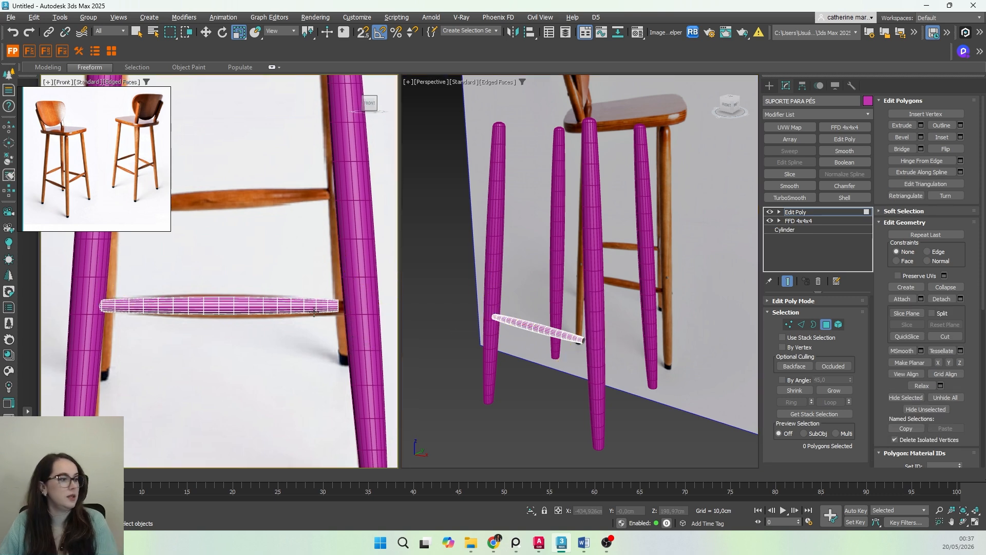
Step: Delete the rounded cap polygons at the footrest bar's left end so only the straight bar section remains between the legs
drag(68, 258, 90, 306)
drag(107, 347, 106, 347)
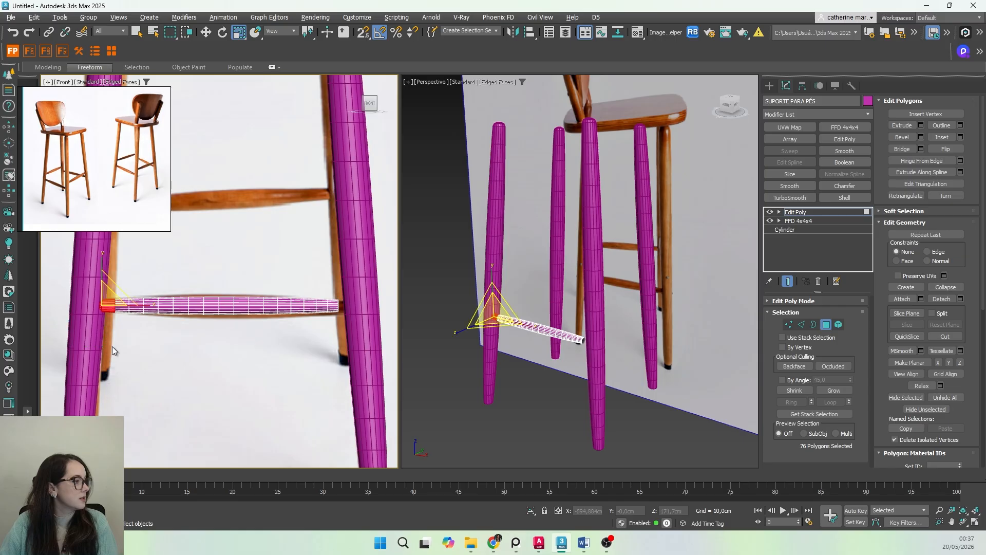
middle_drag(91, 338, 106, 340)
key(Delete)
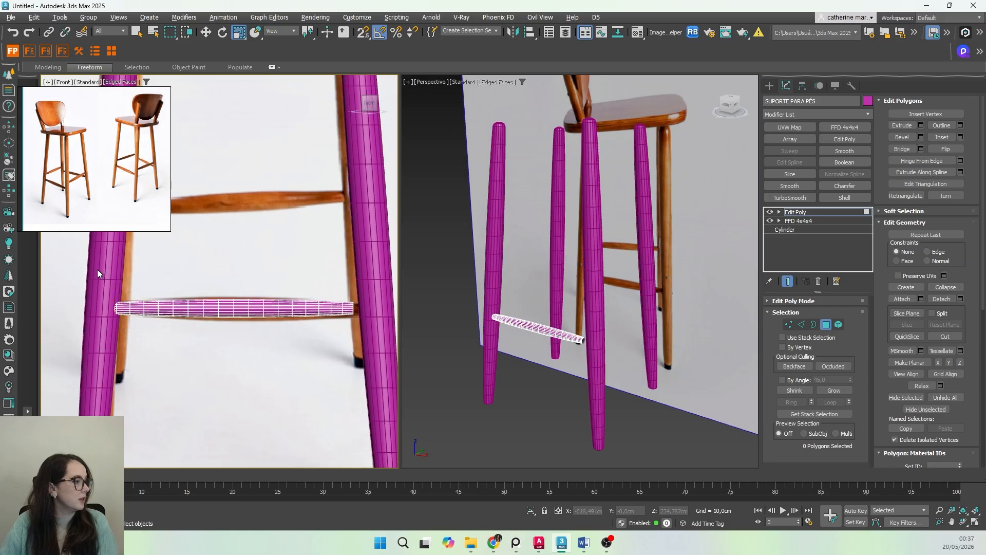
drag(97, 270, 122, 338)
key(Delete)
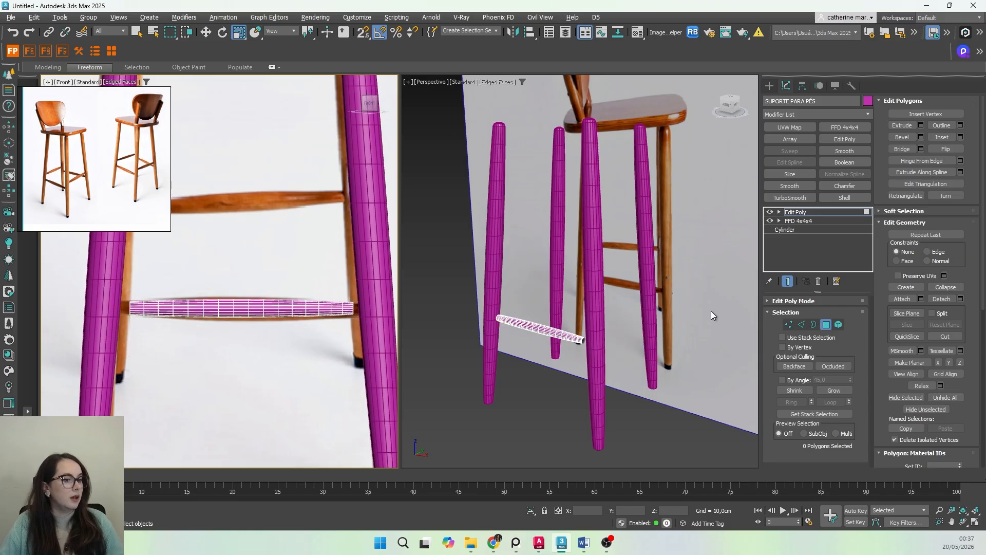
Step: Move the vertices at the footrest bar's open right end about 5 cm outward along X to meet the right leg
click(788, 324)
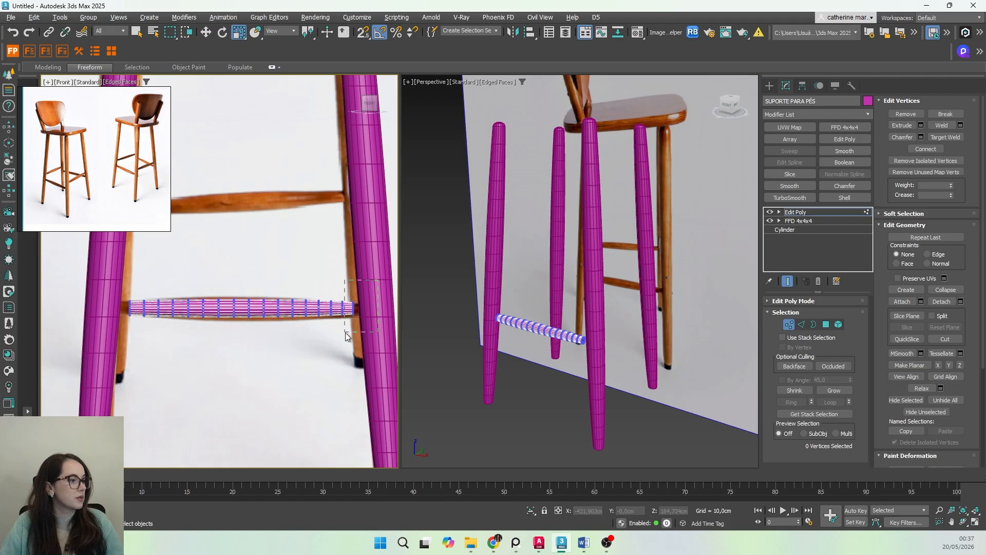
drag(346, 331, 349, 332)
key(w)
scroll(355, 321, up, 3)
middle_drag(363, 310, 279, 307)
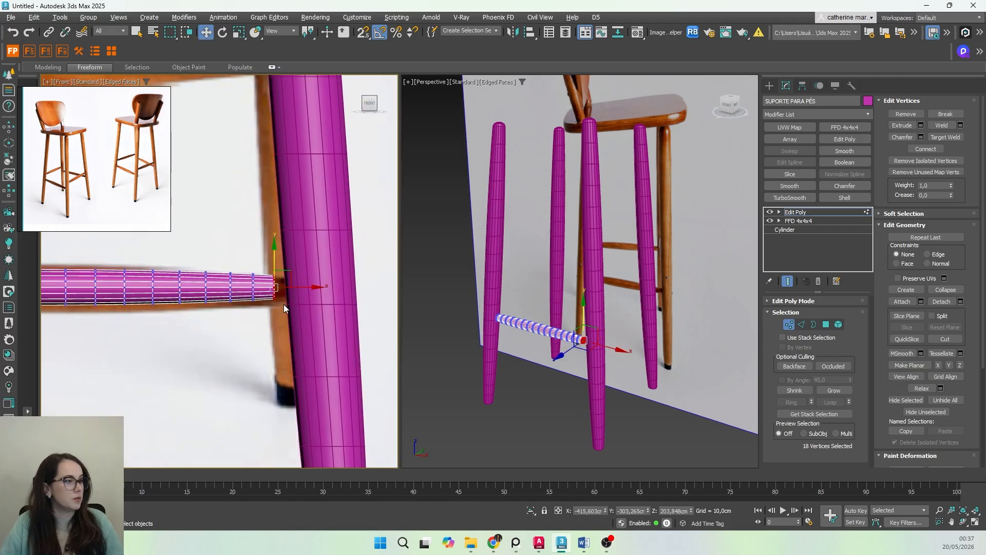
drag(300, 286, 312, 288)
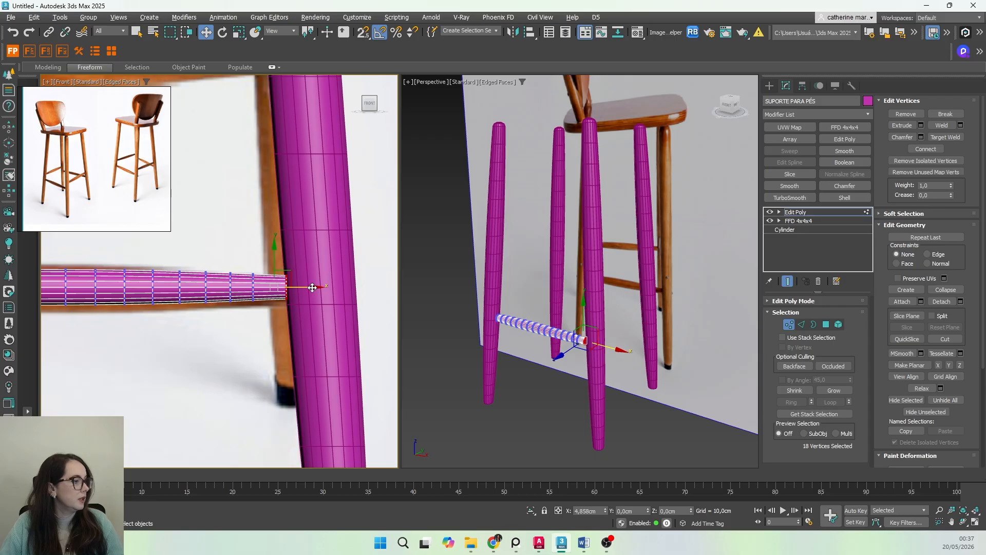
drag(312, 290, 315, 293)
Step: Check the rung joints in the reference photo, fine-tune the bar's right end vertices, and extend the left end vertices into the left leg
scroll(76, 164, up, 8)
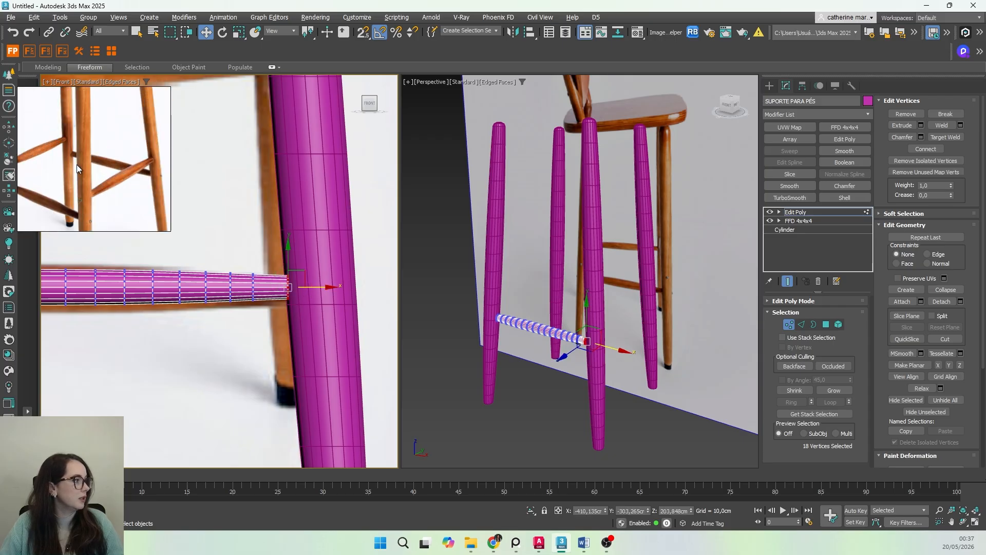
middle_drag(94, 211, 109, 135)
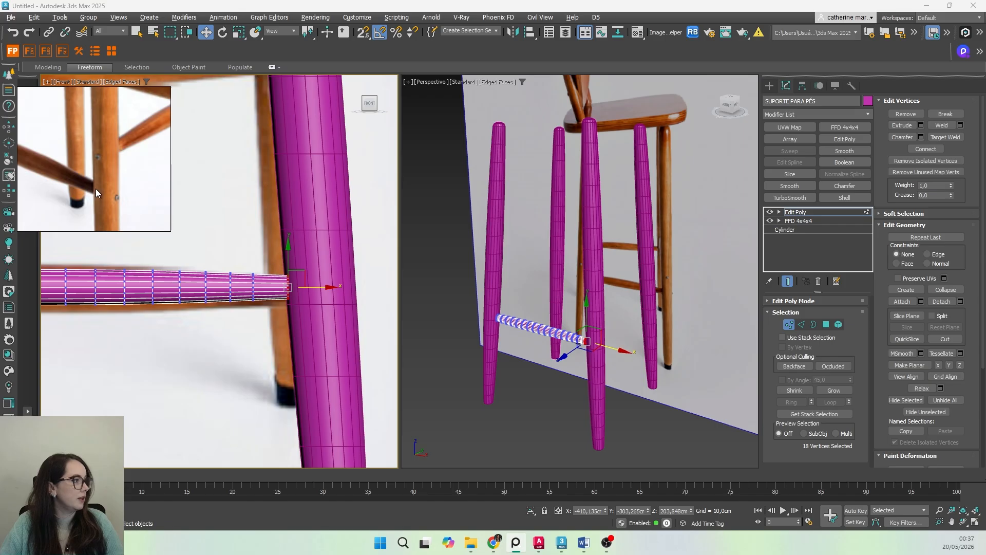
scroll(103, 188, down, 4)
scroll(165, 314, down, 2)
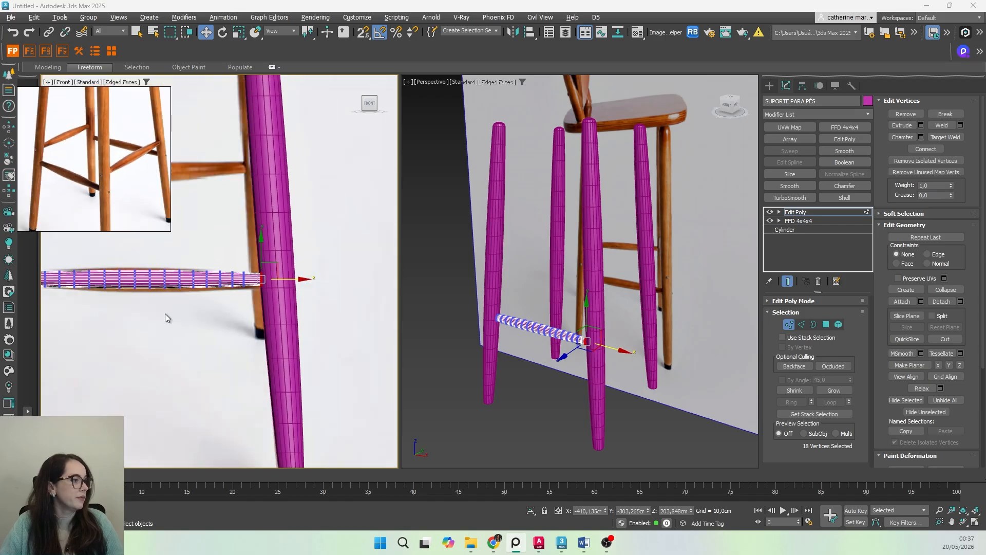
middle_drag(165, 318, 264, 309)
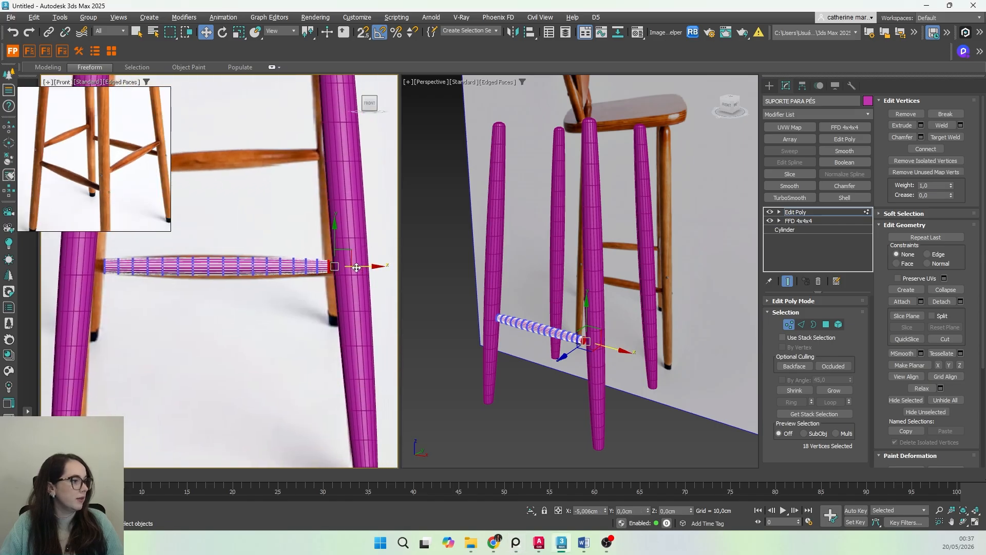
drag(357, 267, 361, 268)
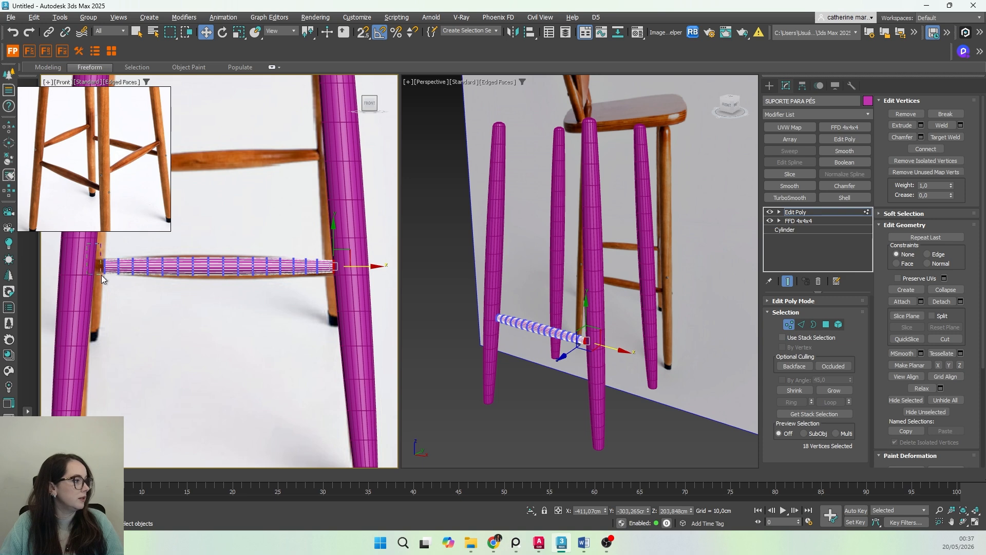
drag(101, 276, 127, 270)
middle_drag(251, 315, 242, 319)
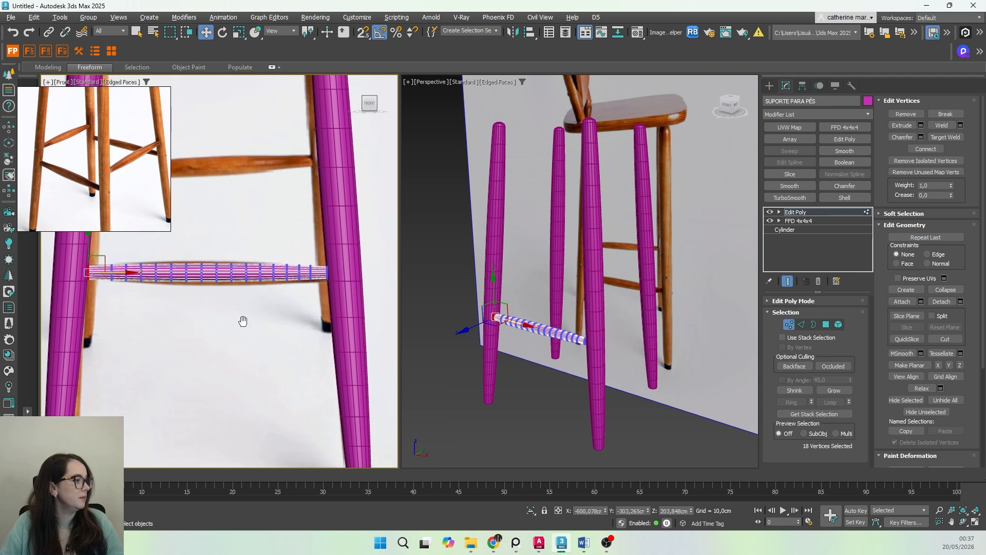
Step: Switch to the control points of the footrest bar's FFD 4x4x4 modifier
click(870, 221)
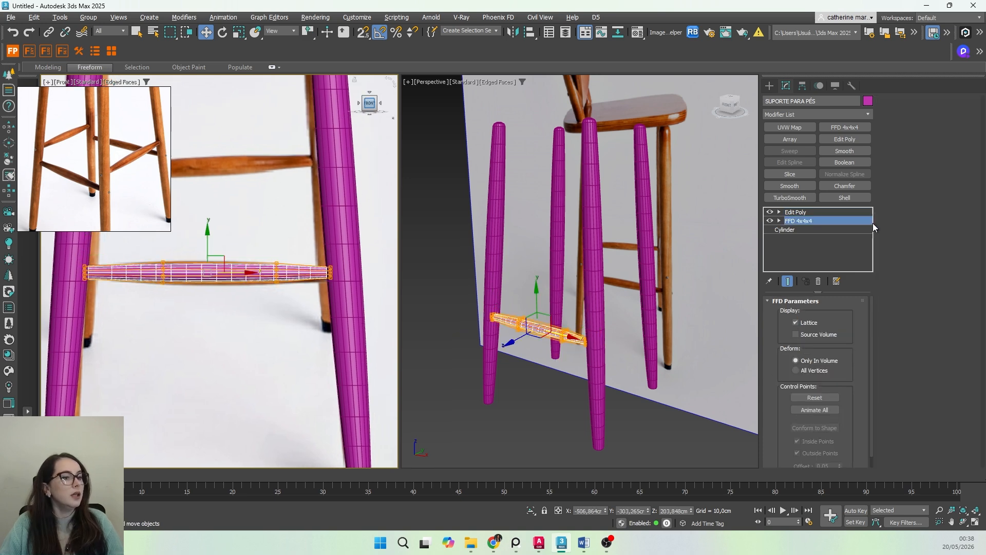
click(779, 221)
click(811, 229)
Step: Try to scale up the left inner column of FFD control points uniformly, then undo the scaling
drag(135, 243, 200, 318)
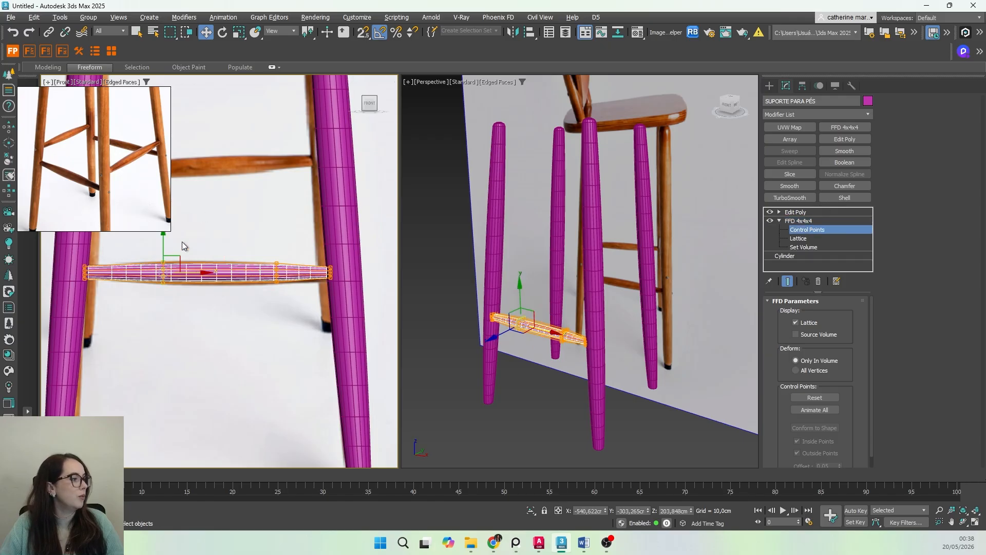
scroll(515, 334, up, 7)
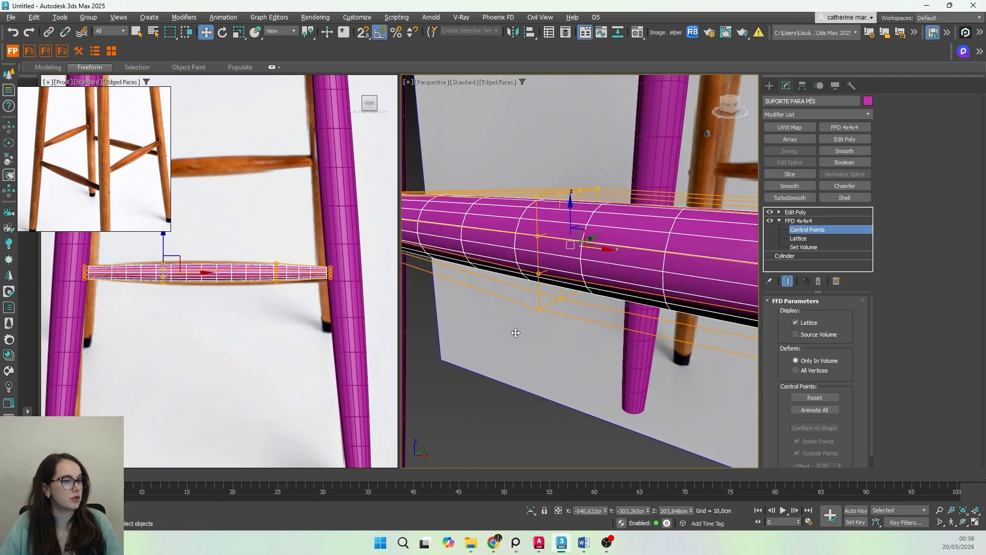
key(r)
scroll(540, 332, down, 7)
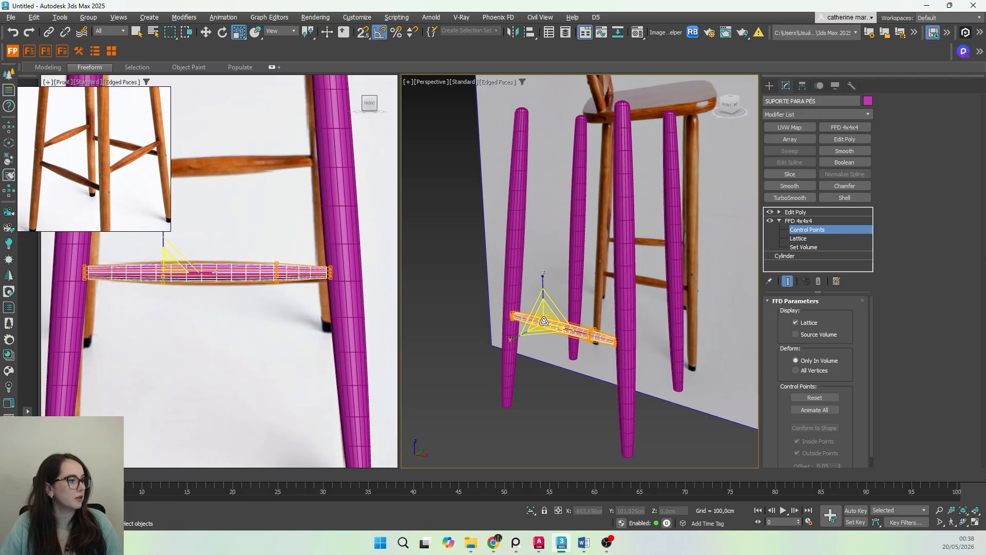
drag(543, 320, 526, 292)
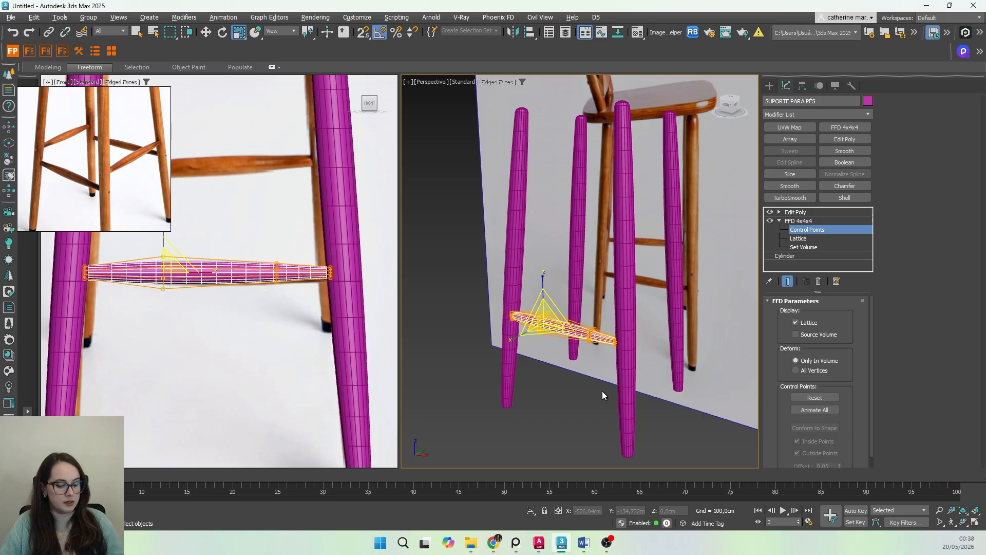
key(ctrl+z)
click(185, 295)
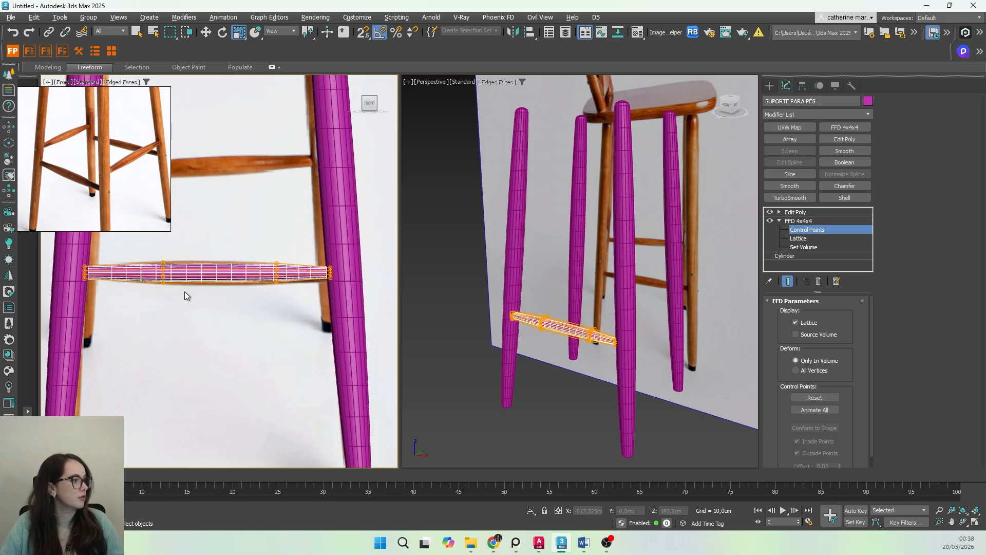
Step: Move the left and right inner columns of FFD control points inward along X toward the bar's middle
drag(183, 304, 199, 271)
key(w)
drag(296, 301, 266, 273)
Step: Scale both inner columns of FFD control points up uniformly to thicken the middle of the footrest bar
click(152, 254)
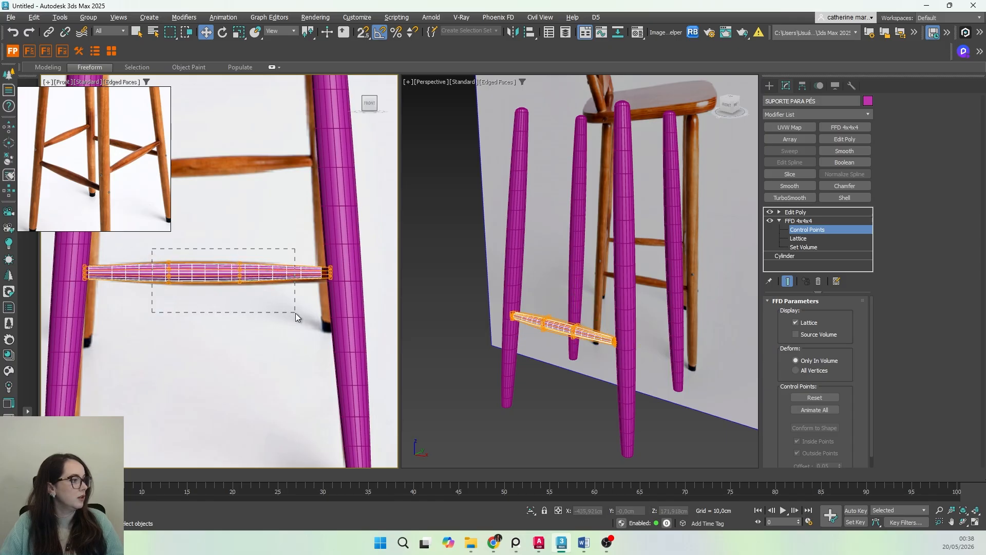
drag(295, 312, 295, 313)
middle_click(571, 363)
key(r)
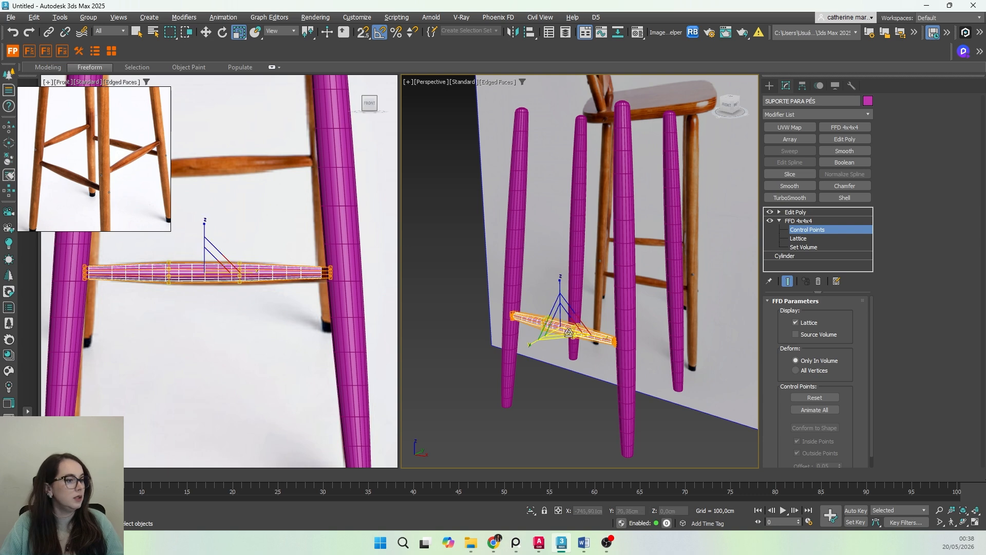
drag(561, 324, 548, 302)
Step: Examine the footrest bar's tapered profile between the two legs in the front view
drag(319, 246, 368, 274)
key(w)
scroll(263, 272, up, 2)
scroll(298, 318, down, 2)
scroll(207, 312, up, 1)
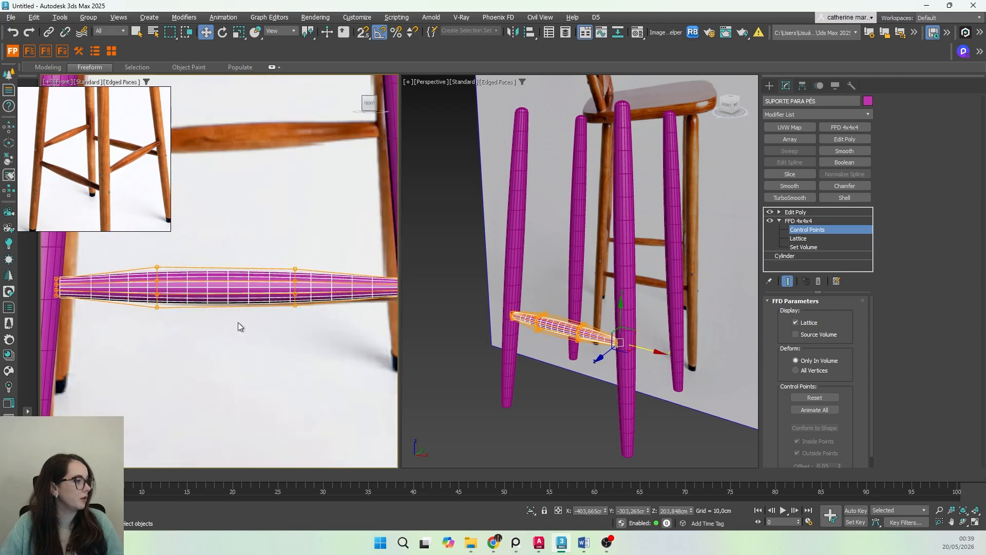
scroll(242, 326, down, 1)
scroll(286, 303, up, 1)
scroll(254, 327, down, 1)
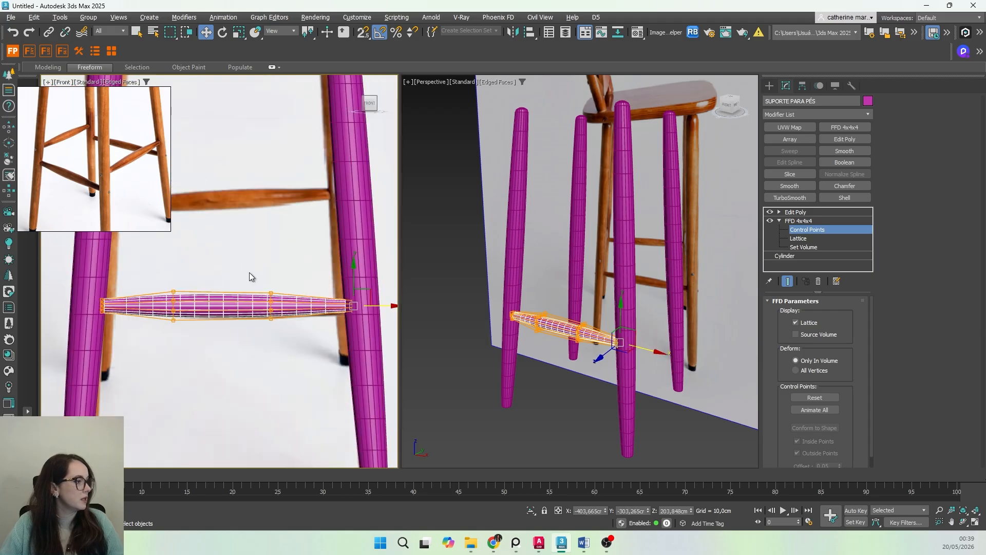
Step: Scale the right inner column of FFD control points up slightly to match the left one, and return to the Edit Poly level
drag(248, 272, 297, 338)
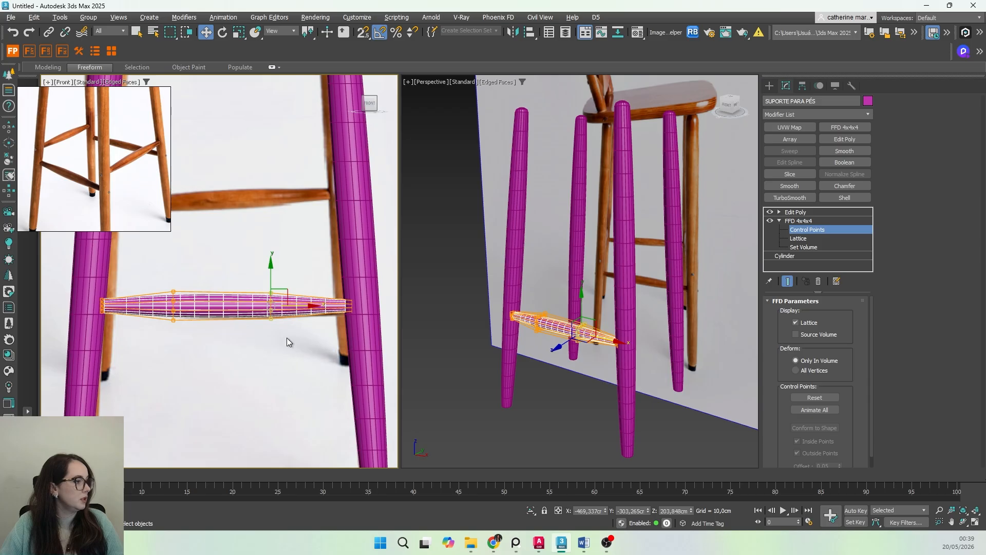
scroll(287, 337, up, 1)
right_click(564, 345)
key(r)
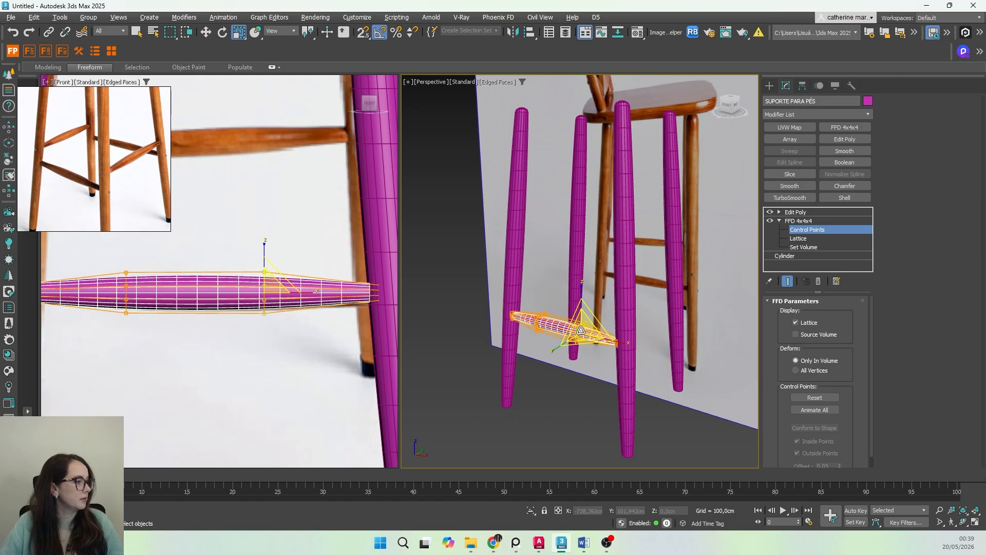
right_click(263, 362)
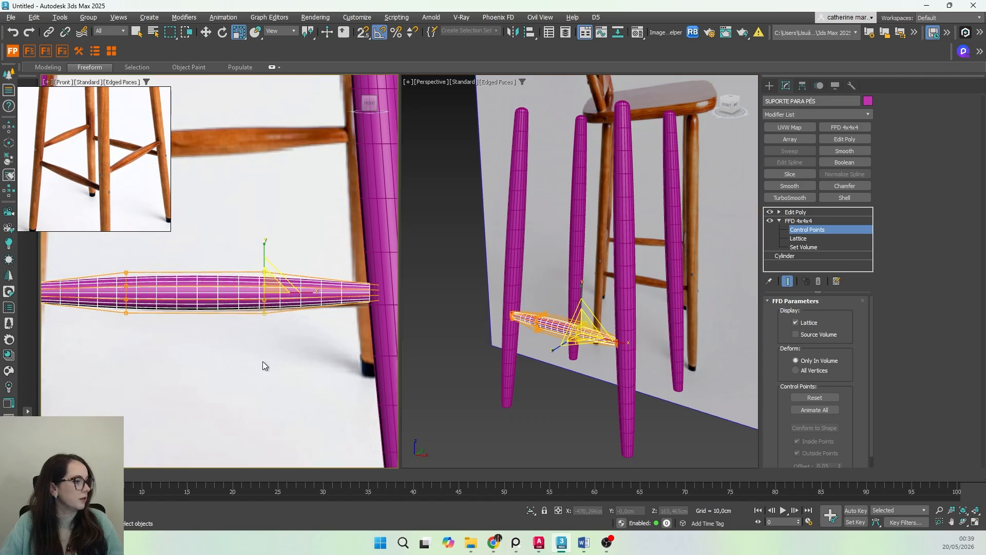
scroll(184, 328, down, 2)
scroll(184, 328, up, 3)
scroll(184, 332, down, 3)
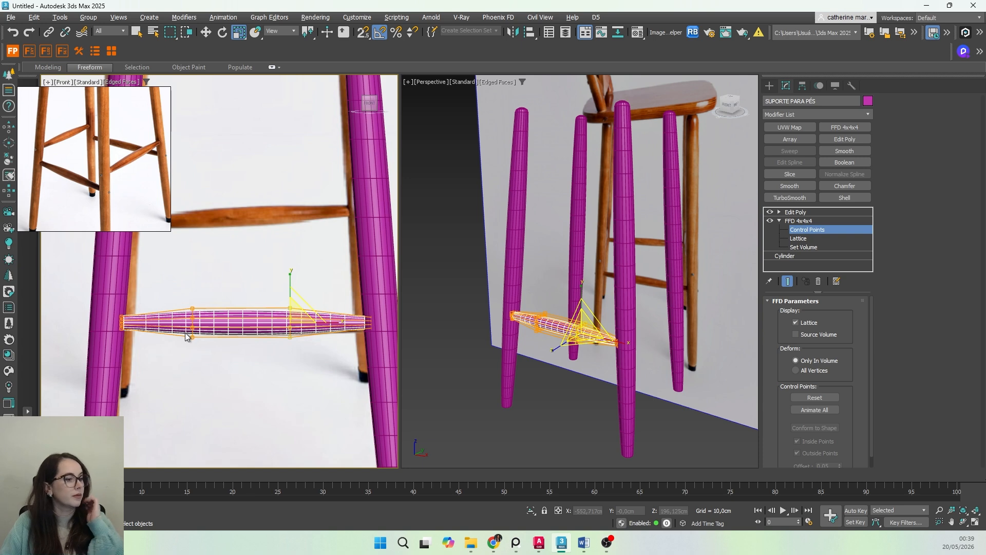
right_click(562, 390)
key(q)
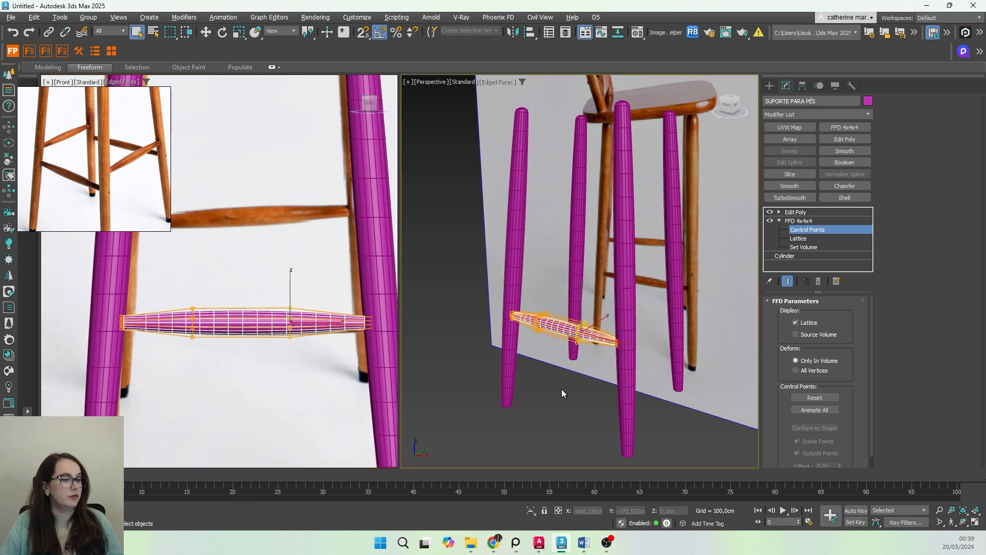
key(w)
click(779, 220)
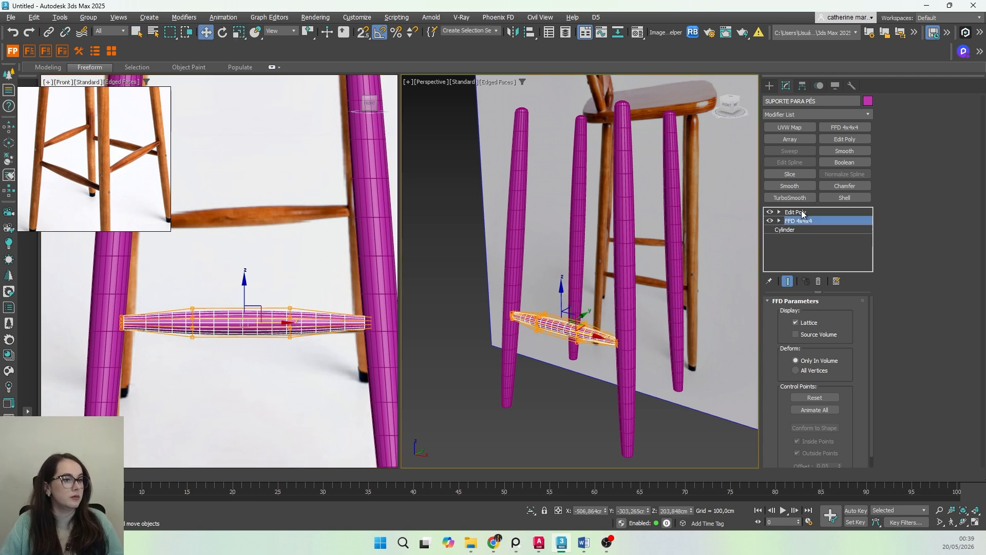
click(798, 212)
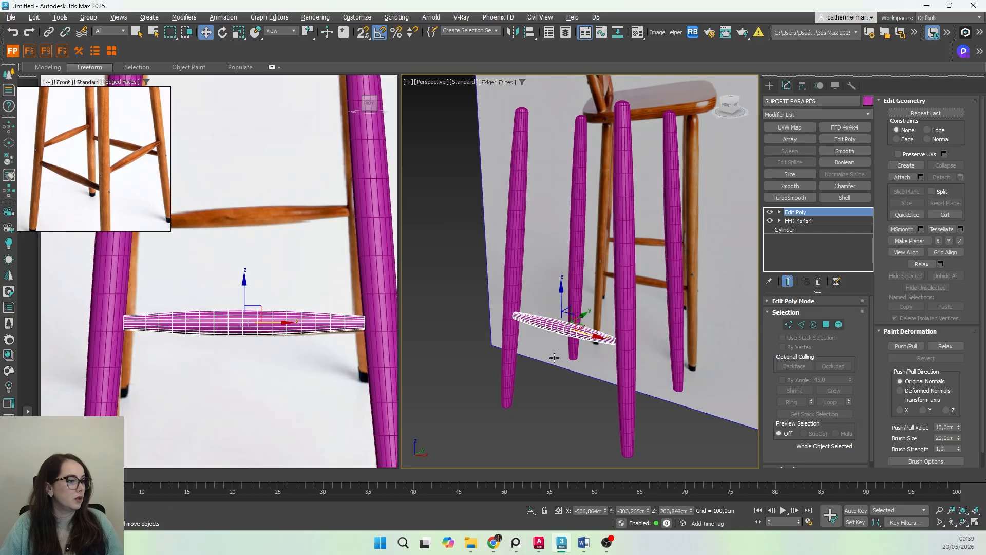
Step: In the top view, move the footrest bar about 5 cm along Y so its ends line up with the two legs
key(t)
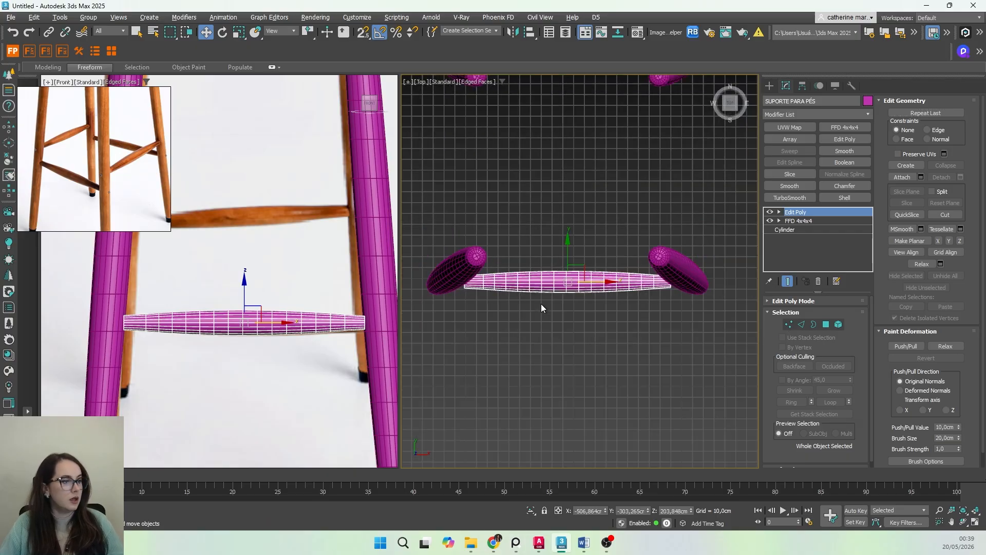
scroll(570, 263, down, 2)
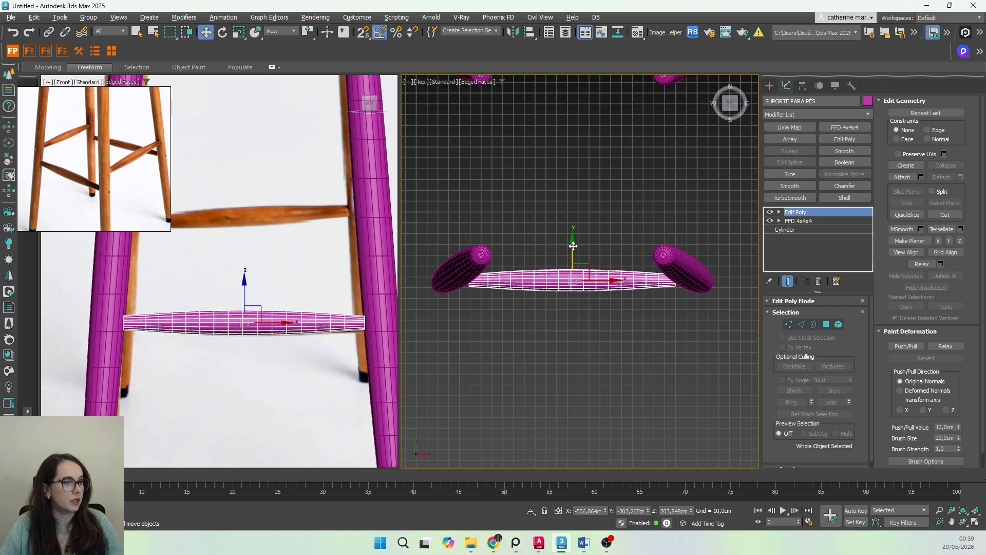
drag(573, 246, 574, 240)
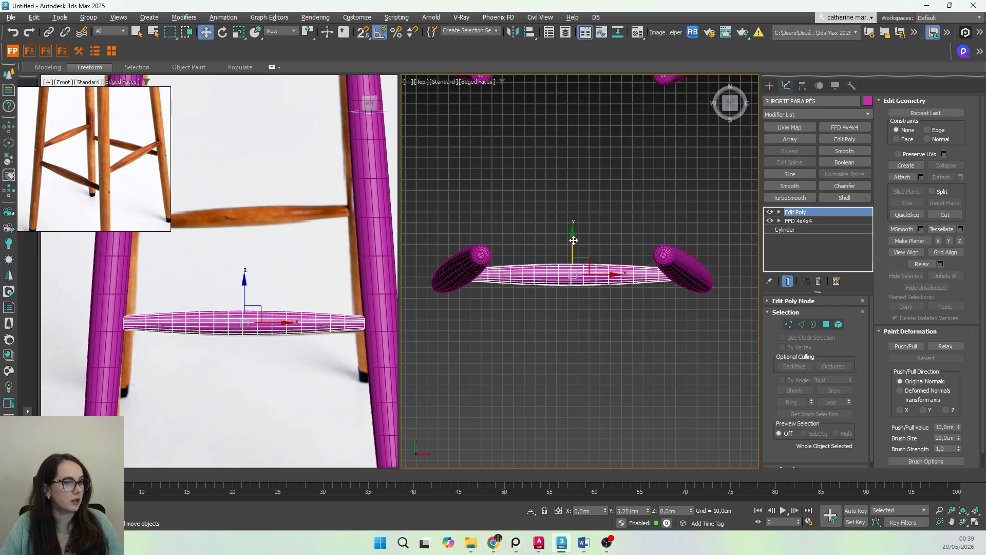
Step: Move the footrest bar about 1.3 cm along Y to seat its ends in the two front legs
scroll(286, 362, down, 2)
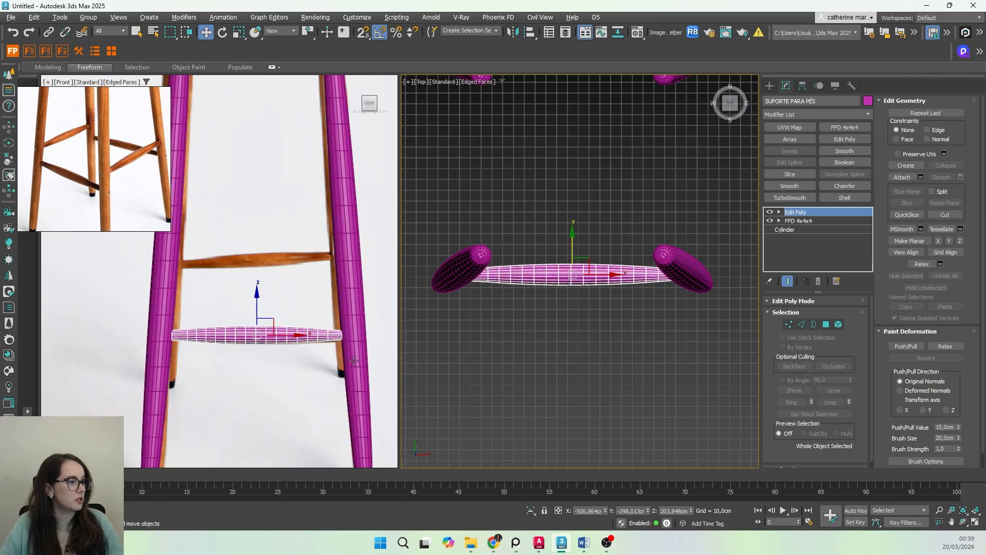
alt+middle_drag(572, 335, 668, 319)
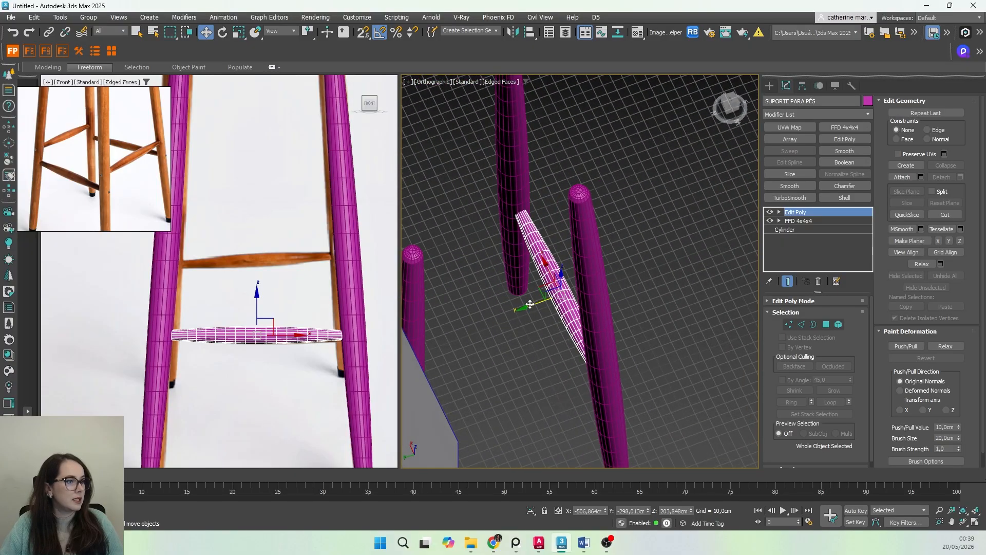
drag(530, 304, 530, 304)
alt+middle_drag(591, 335, 484, 320)
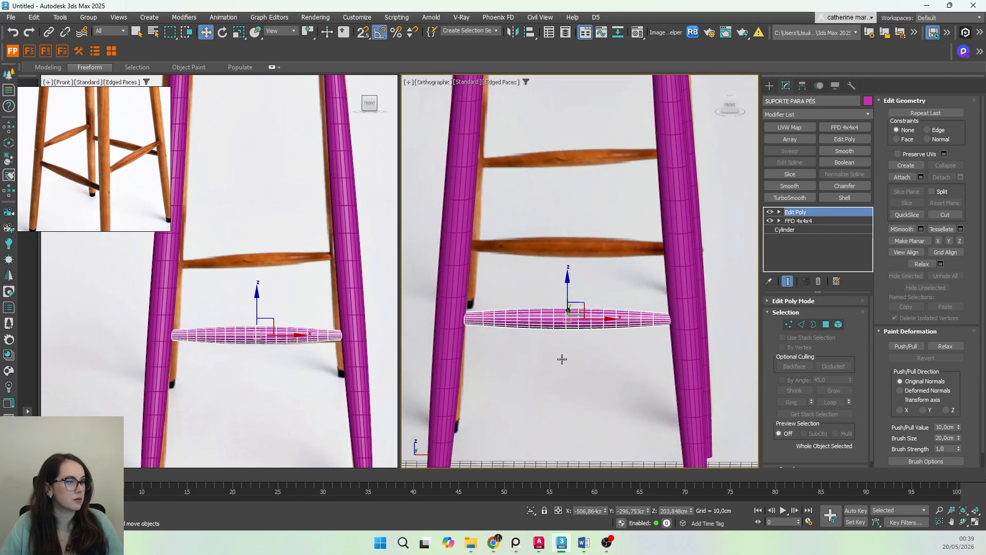
Step: Switch the orthographic viewport to a perspective view framed on the footrest bar and the surrounding legs
middle_drag(562, 359, 565, 378)
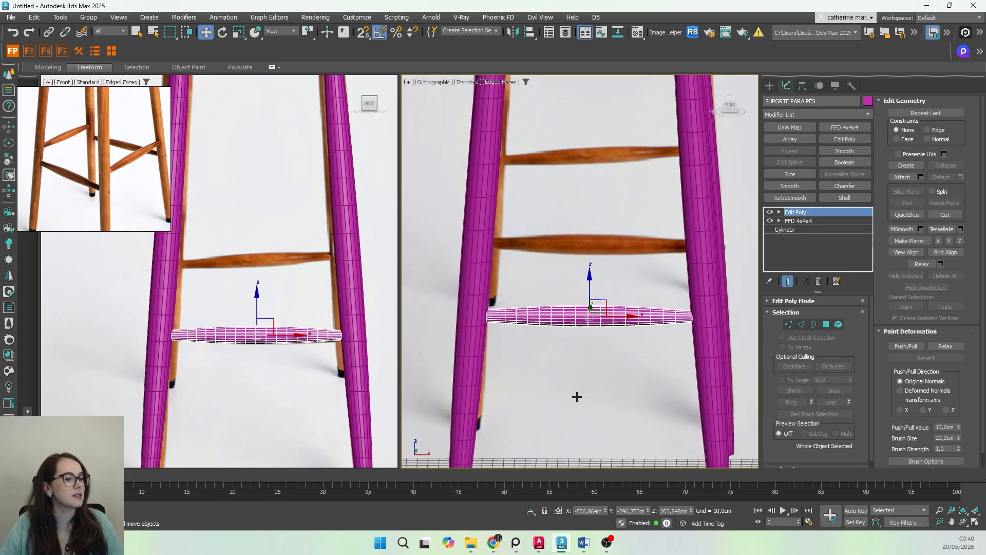
middle_drag(576, 396, 570, 396)
key(p)
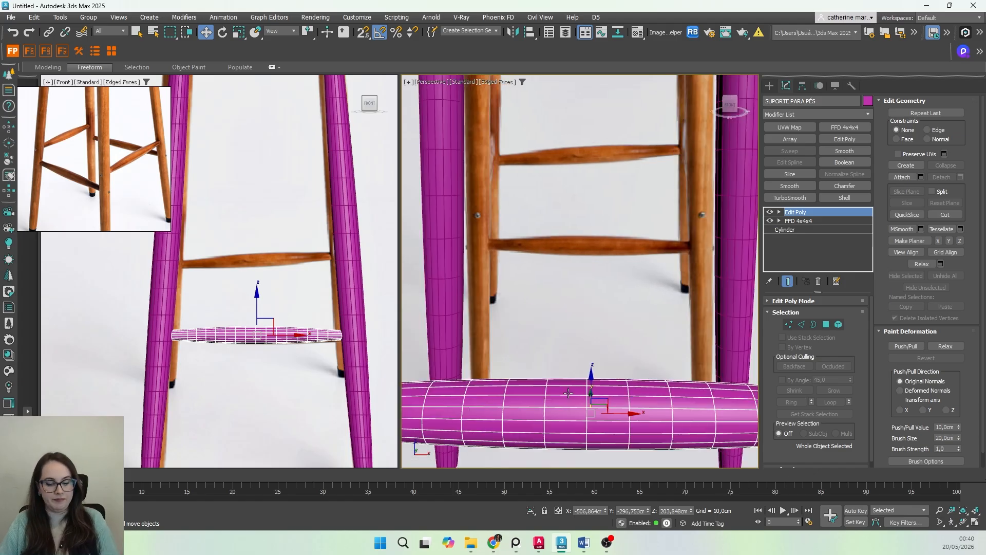
key(z)
scroll(542, 302, down, 3)
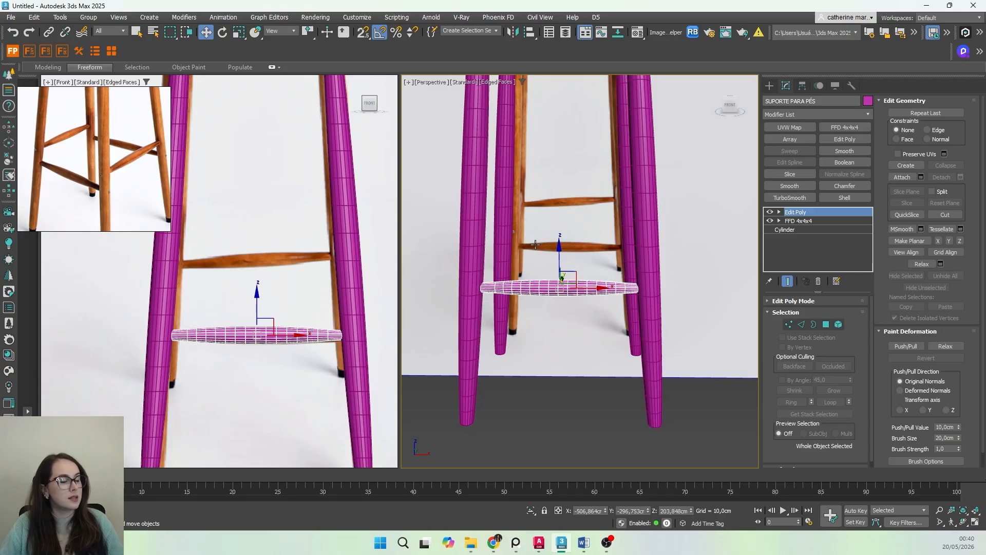
Step: Delete the polygons of the footrest bar's right half in the front view and return to the Edit Poly object level
click(826, 325)
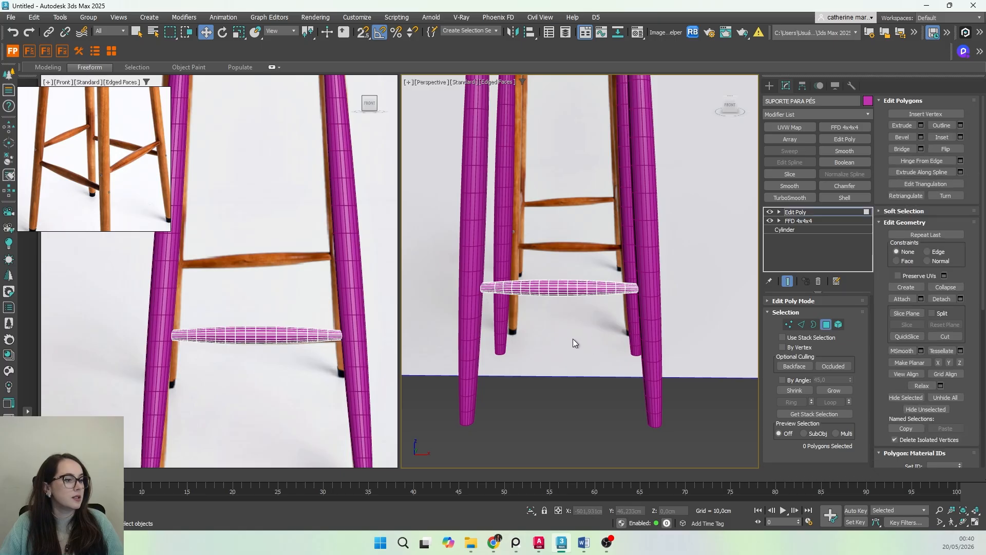
middle_drag(554, 339, 555, 358)
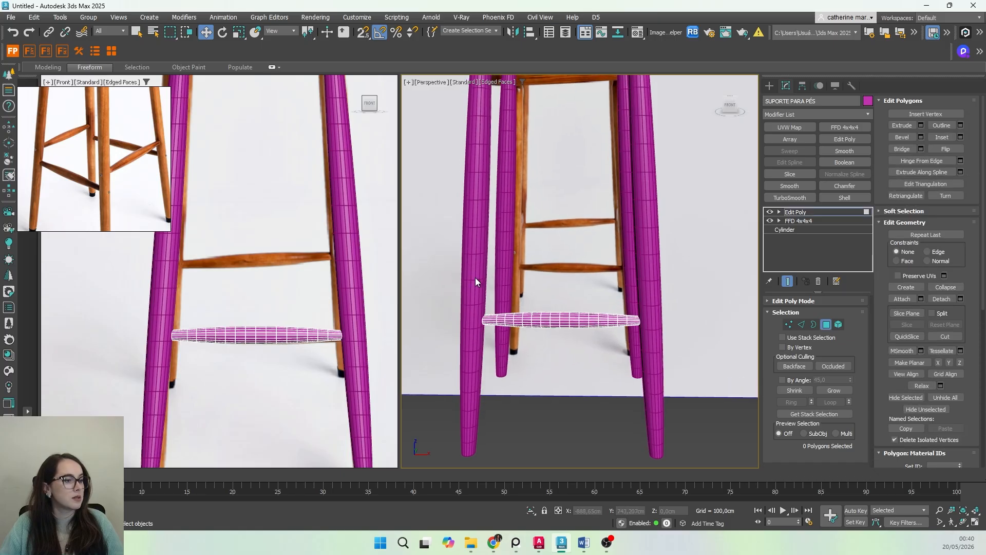
scroll(301, 362, down, 2)
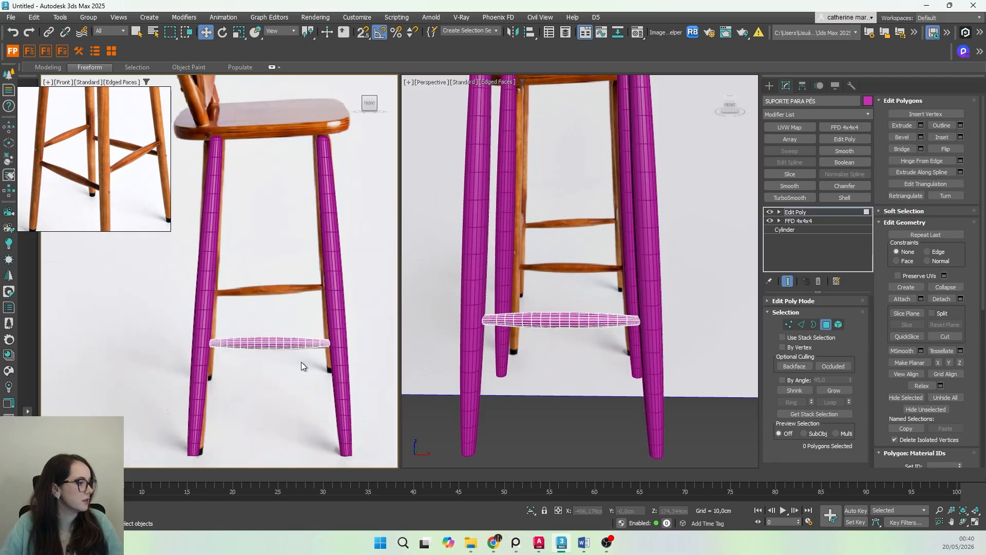
scroll(301, 362, up, 4)
scroll(301, 361, up, 1)
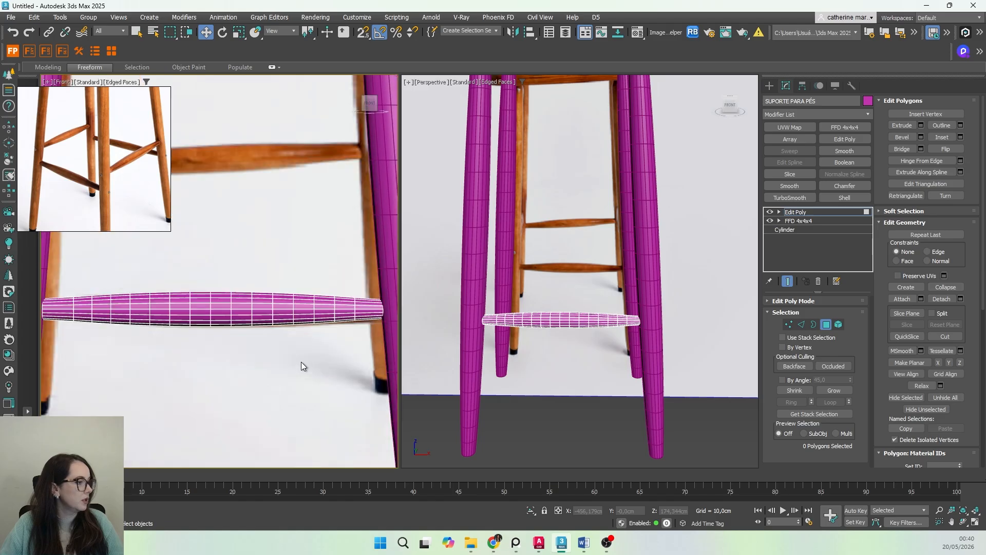
scroll(301, 362, down, 1)
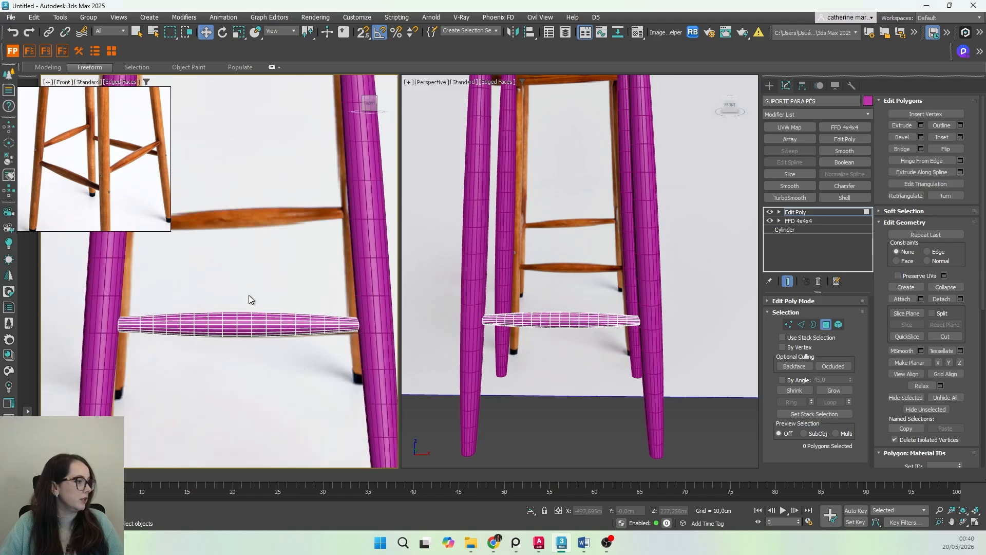
drag(393, 371, 377, 373)
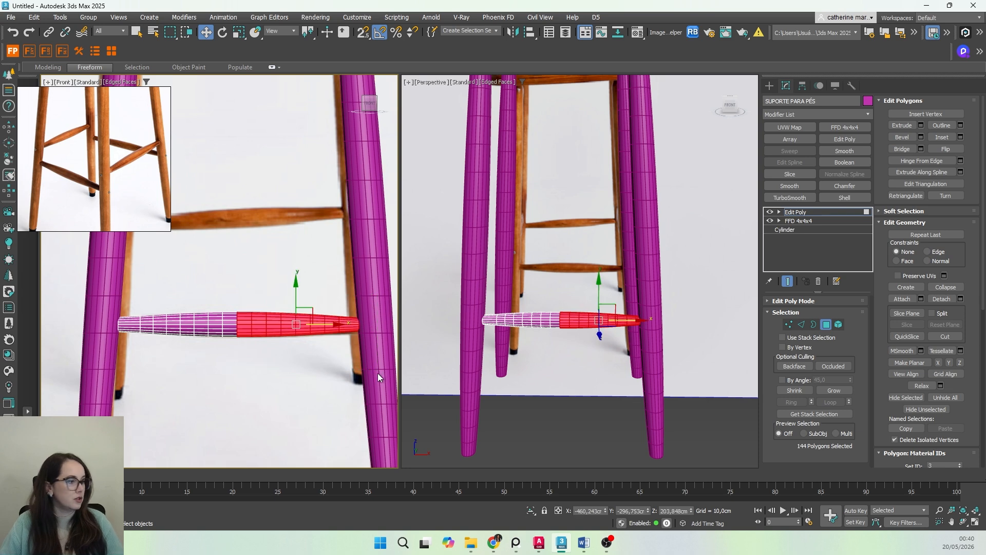
key(Delete)
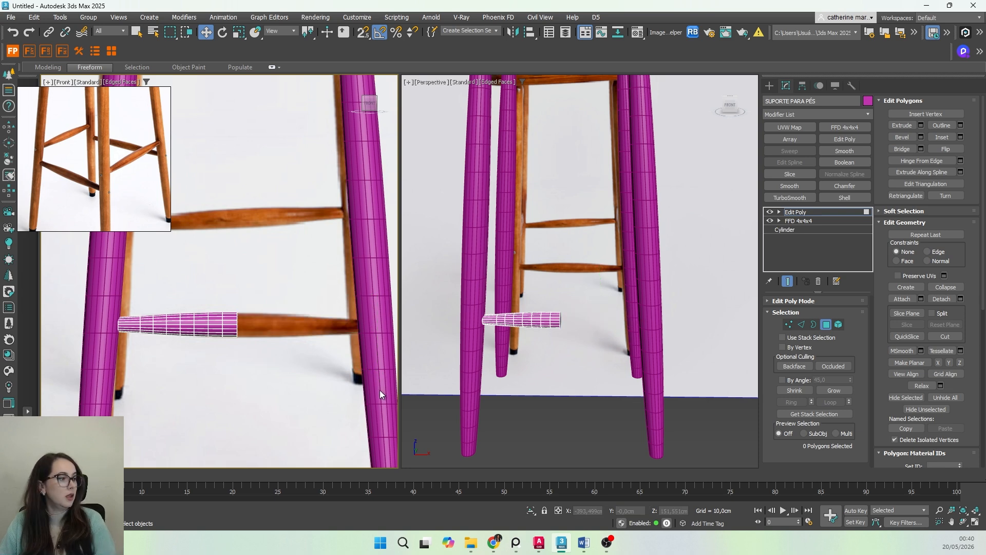
click(795, 211)
Step: Add an Edit Poly modifier on top of the left front leg's stack and attach the half footrest bar to the leg
click(769, 86)
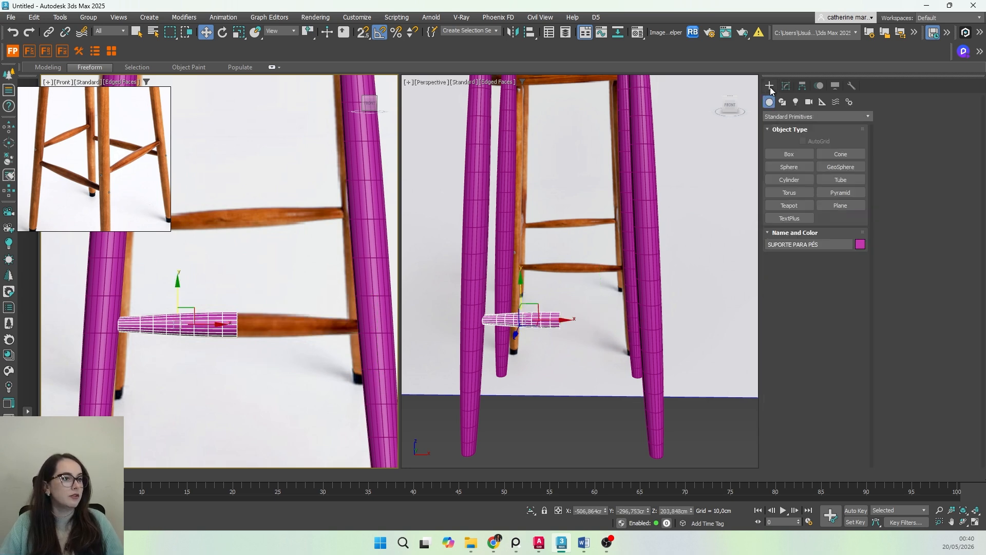
click(100, 321)
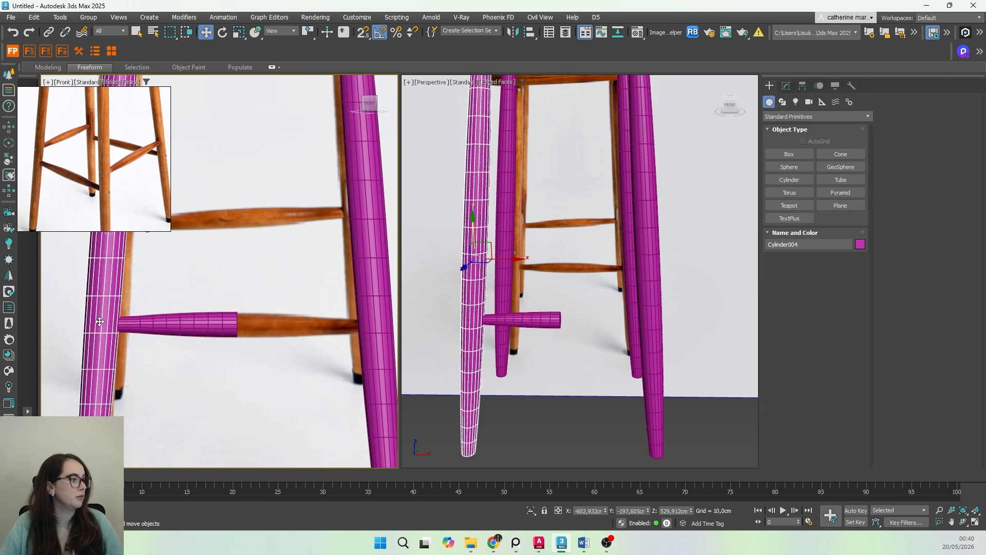
click(786, 86)
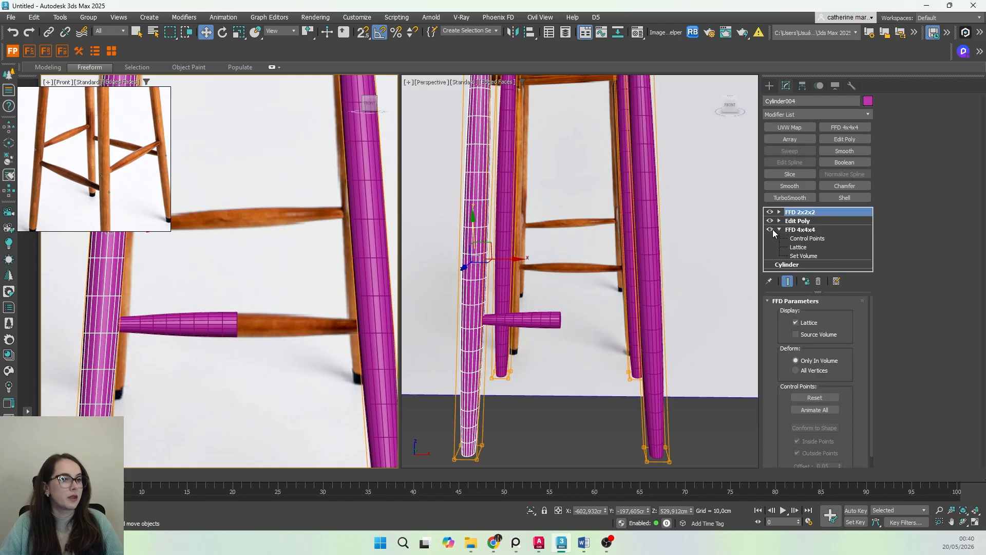
click(845, 139)
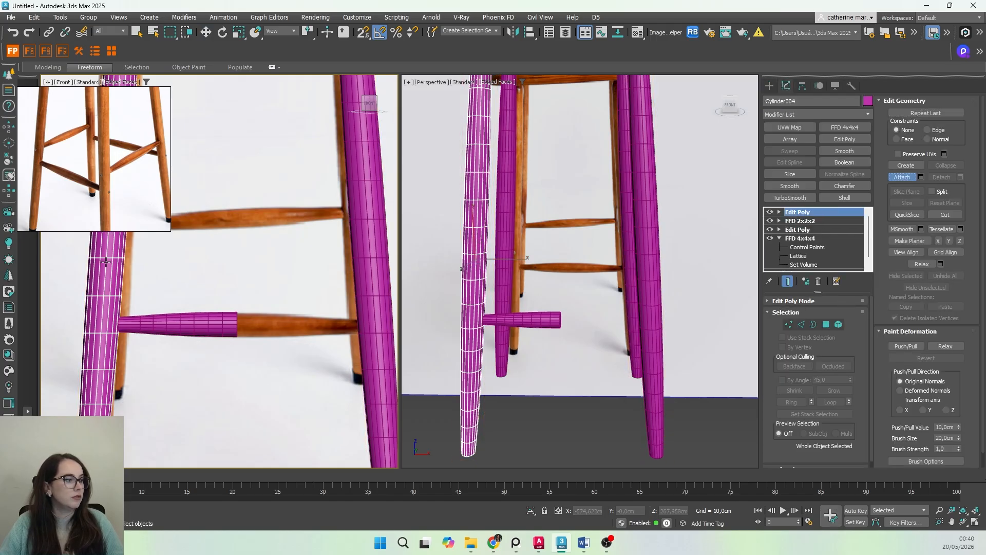
click(193, 331)
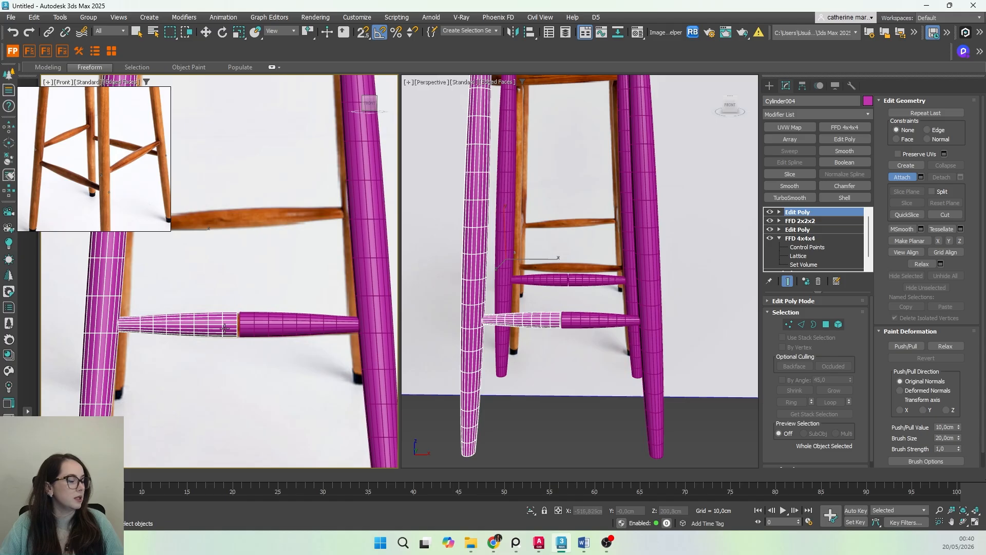
Step: Examine the attached half bar and its counterparts on the other legs in the front and perspective views
scroll(224, 329, up, 4)
scroll(267, 332, down, 7)
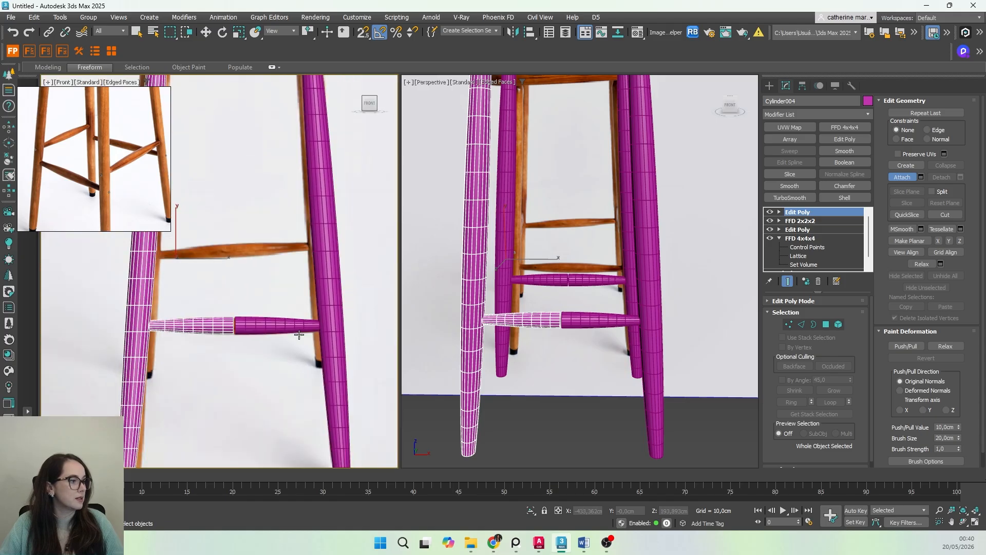
scroll(299, 334, down, 2)
scroll(296, 347, down, 2)
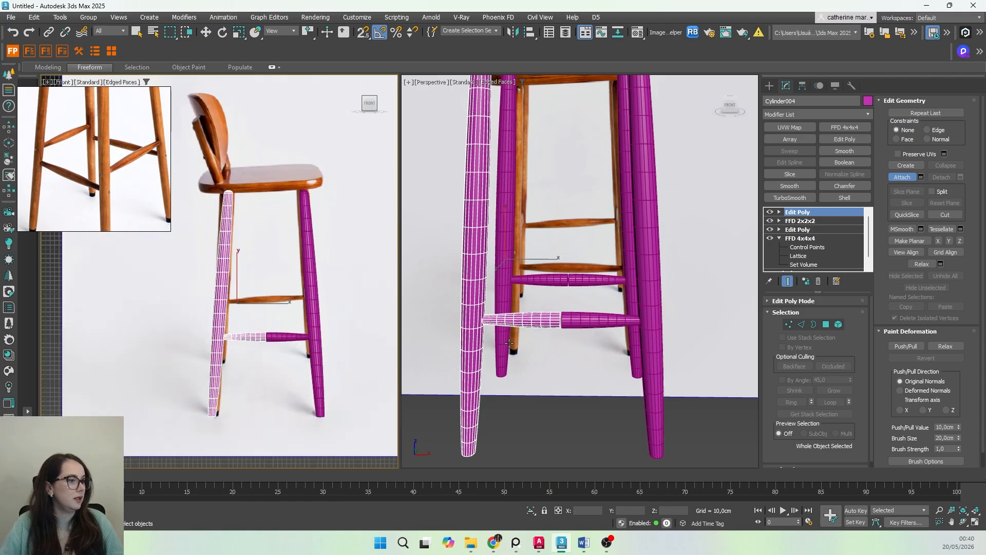
scroll(586, 337, down, 3)
alt+middle_drag(585, 337, 503, 375)
scroll(553, 416, up, 4)
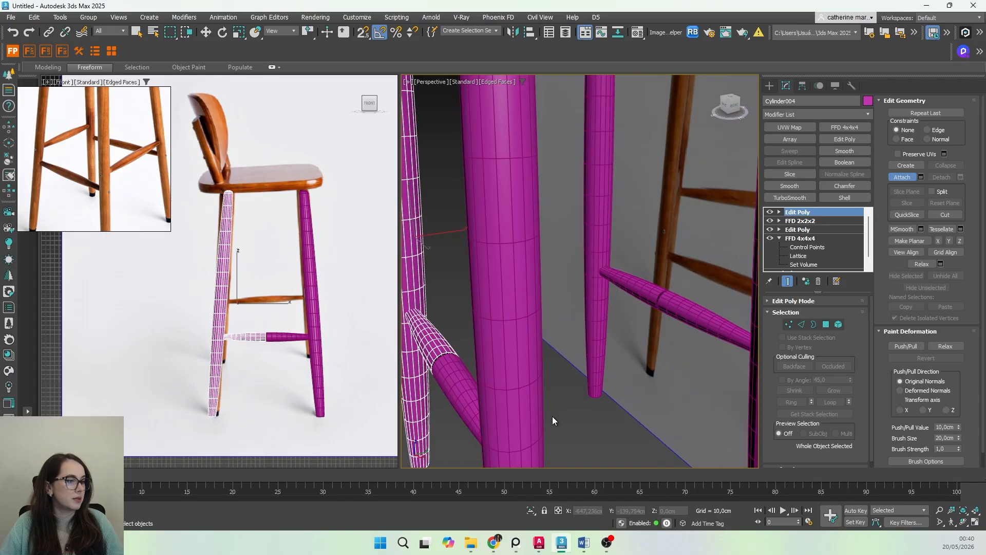
middle_drag(553, 416, 581, 363)
scroll(581, 363, down, 1)
scroll(251, 346, up, 4)
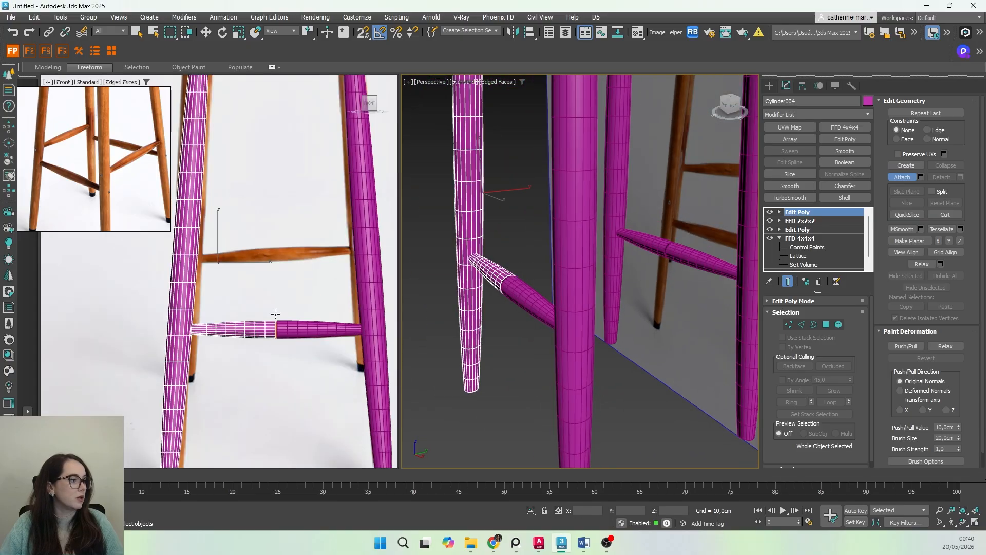
Step: Select the open border at the half bar's inner end and move it about 1.1 cm along X to meet the opposite half
scroll(273, 335, up, 5)
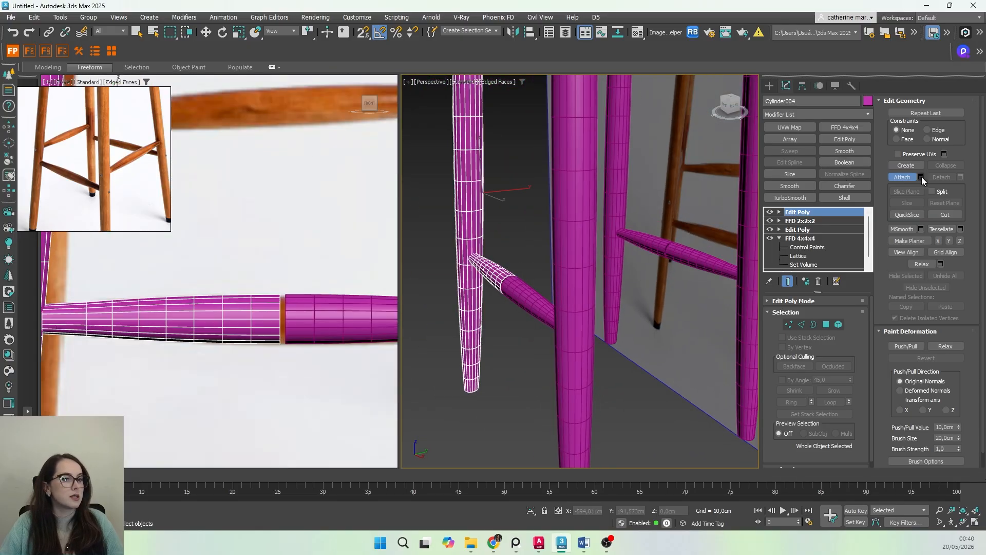
key(w)
click(801, 324)
scroll(305, 339, up, 3)
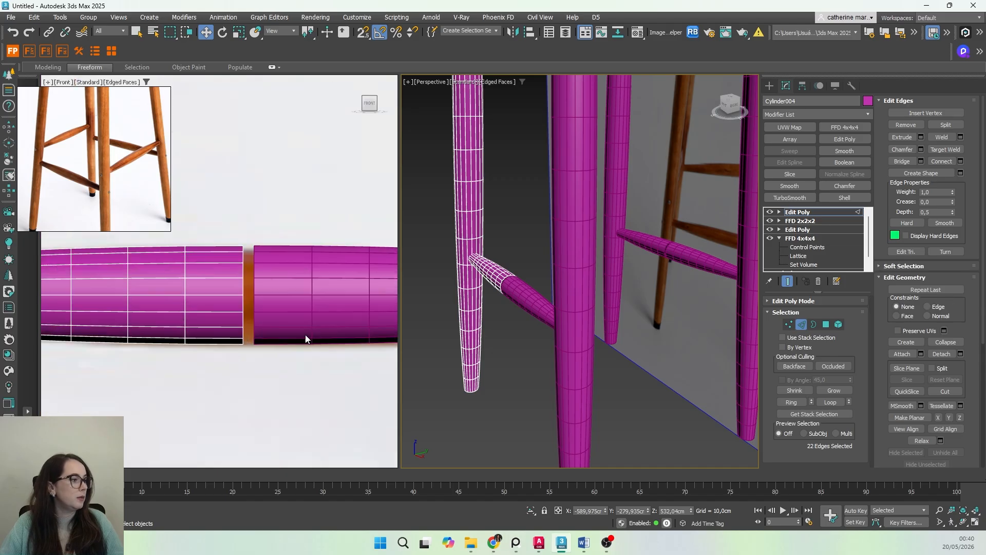
drag(229, 227, 252, 366)
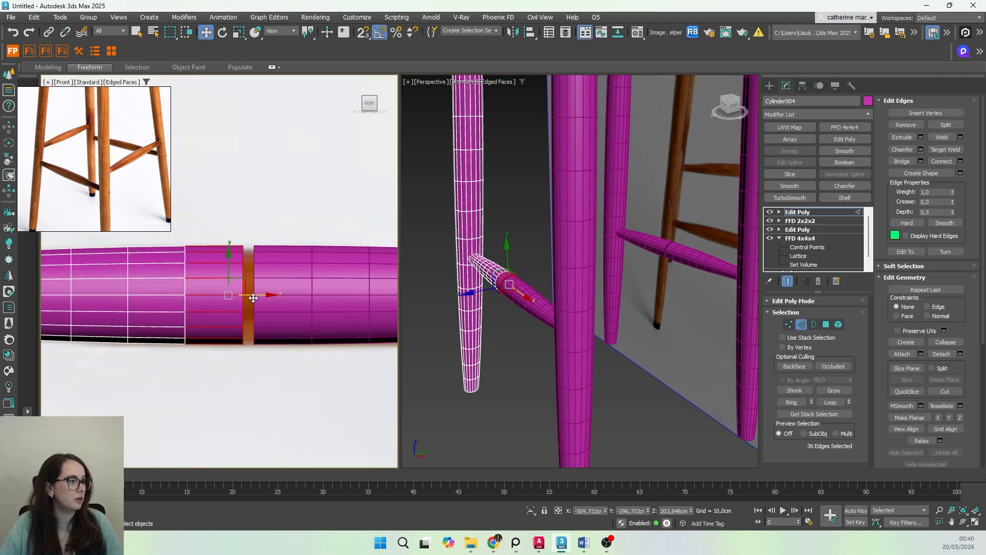
click(814, 324)
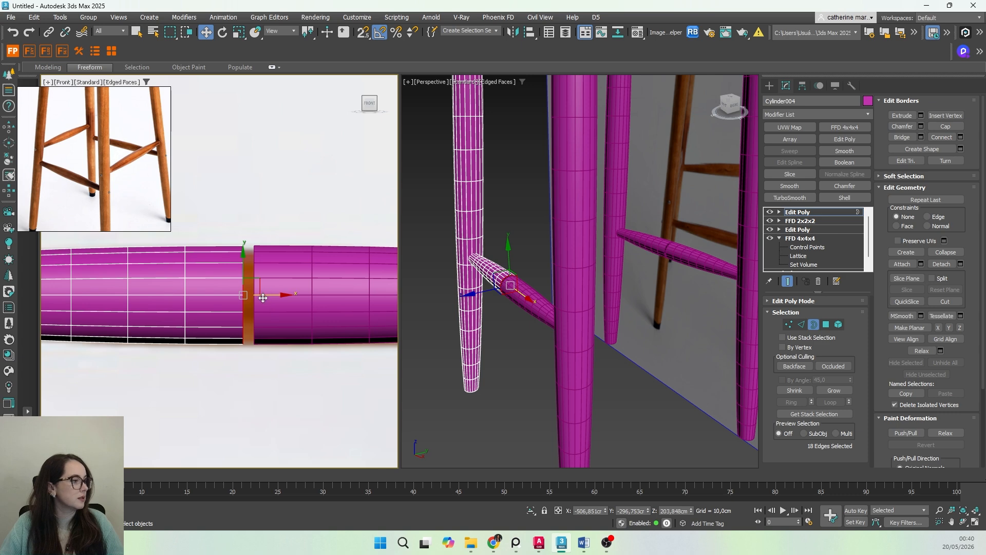
drag(268, 295, 274, 295)
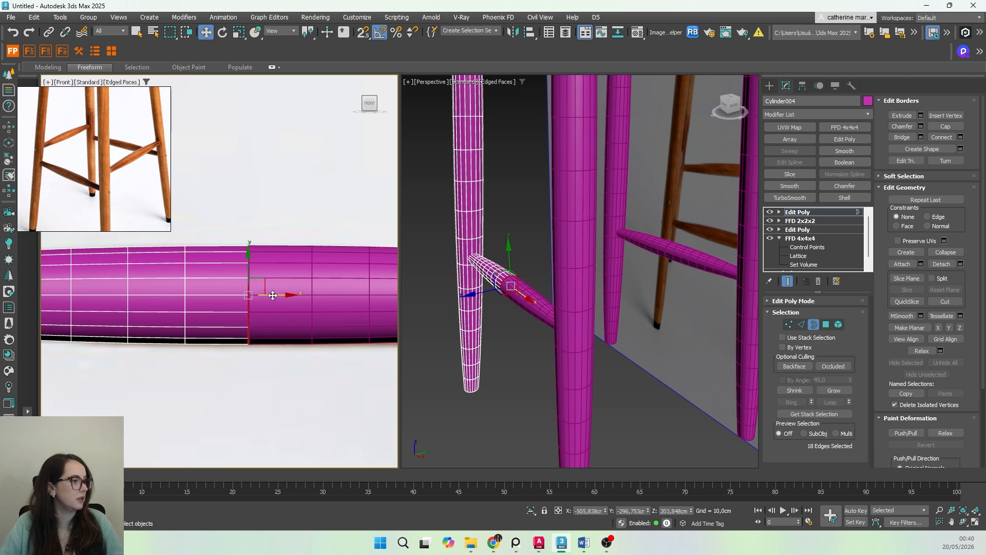
scroll(275, 293, up, 8)
drag(288, 256, 294, 259)
scroll(242, 294, down, 10)
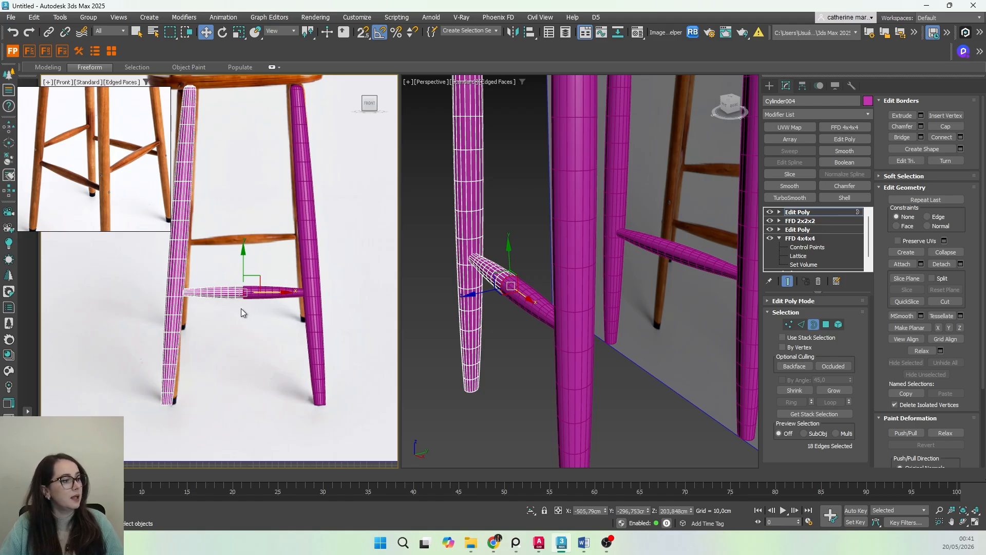
Step: Compare the arrangement of the footrest bars between the legs with the rungs in the reference photo
scroll(189, 316, down, 3)
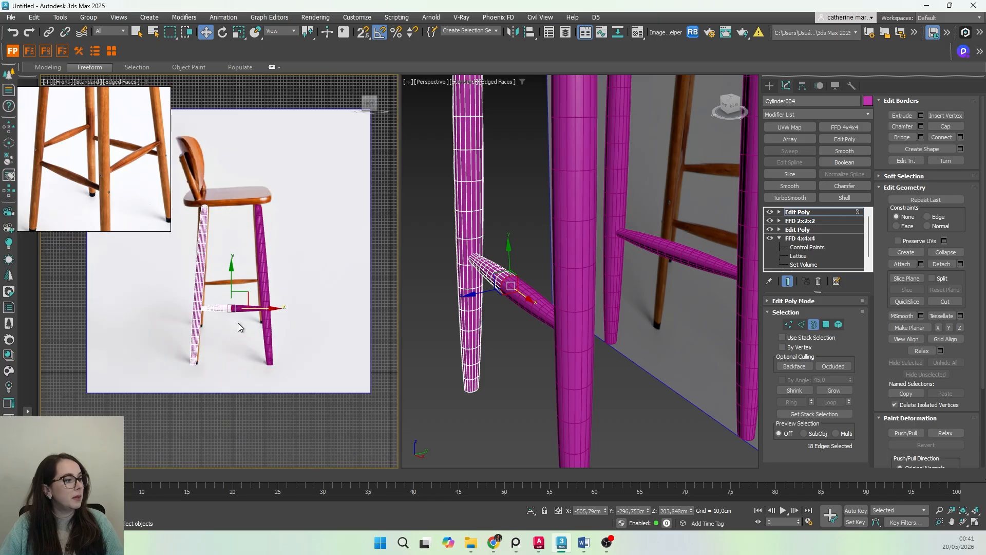
alt+middle_drag(238, 322, 200, 306)
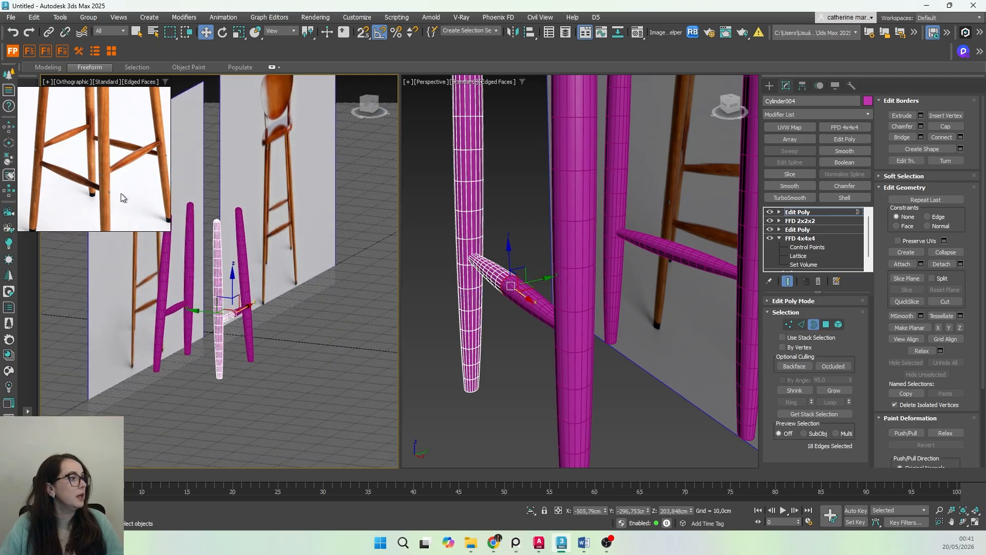
middle_drag(121, 193, 116, 184)
scroll(116, 183, down, 5)
scroll(109, 194, up, 6)
scroll(107, 187, down, 3)
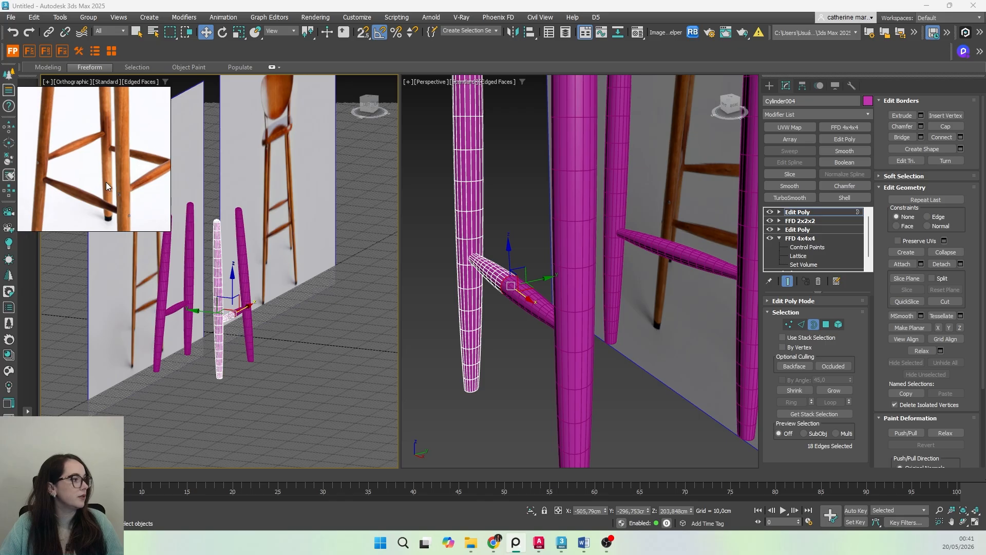
scroll(85, 154, up, 3)
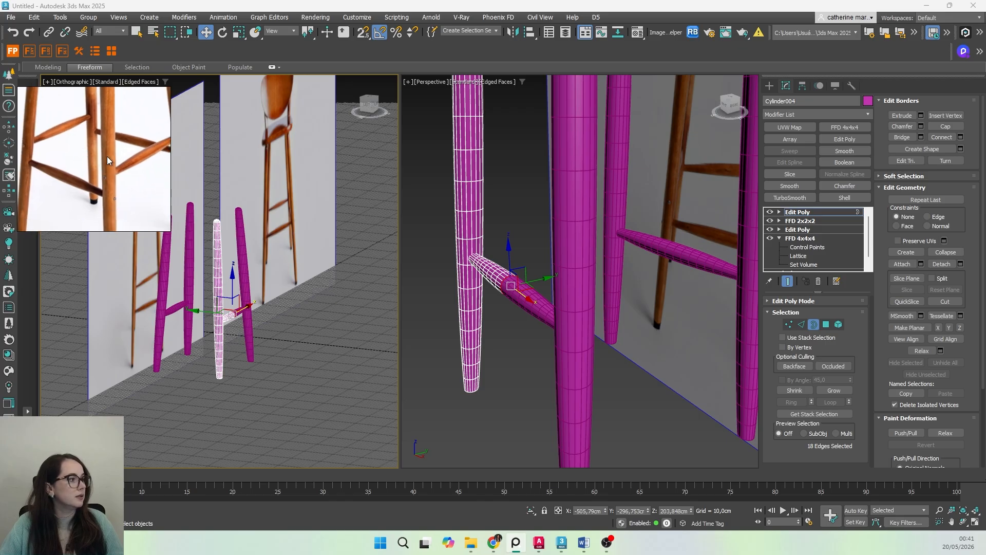
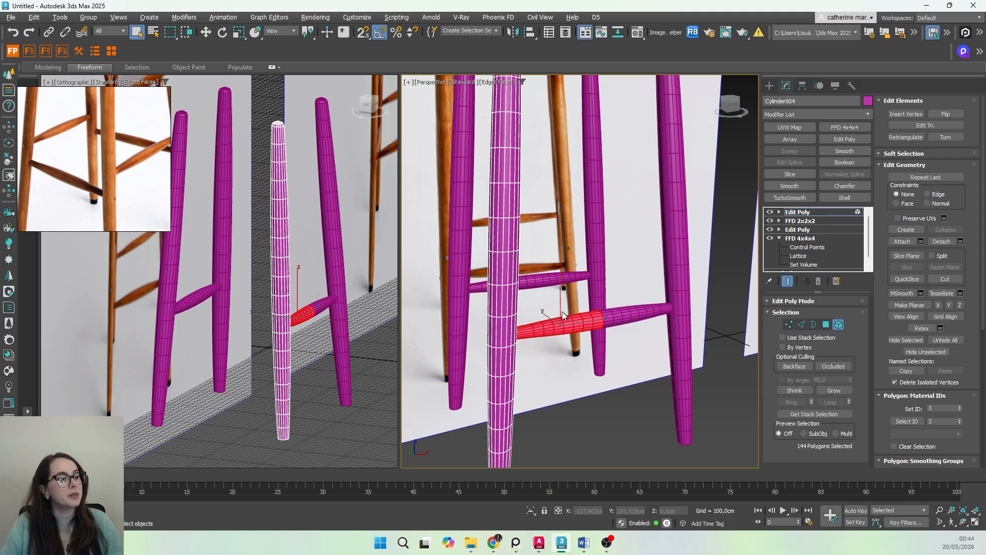
scroll(571, 329, up, 4)
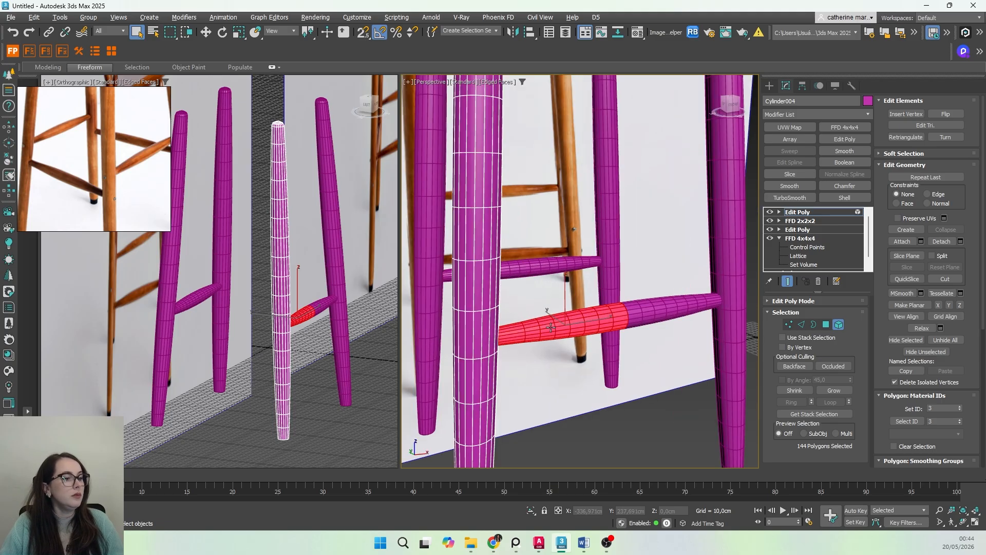
scroll(571, 328, down, 5)
middle_drag(595, 326, 557, 357)
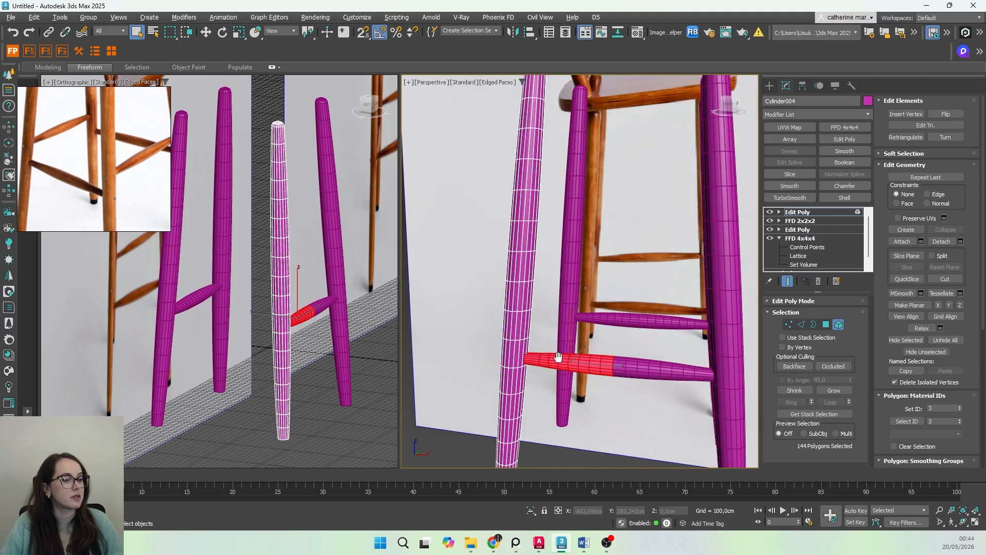
Step: Clone the left front leg with its attached half bar as an independent copy named PÉ
scroll(634, 359, up, 5)
scroll(564, 379, down, 6)
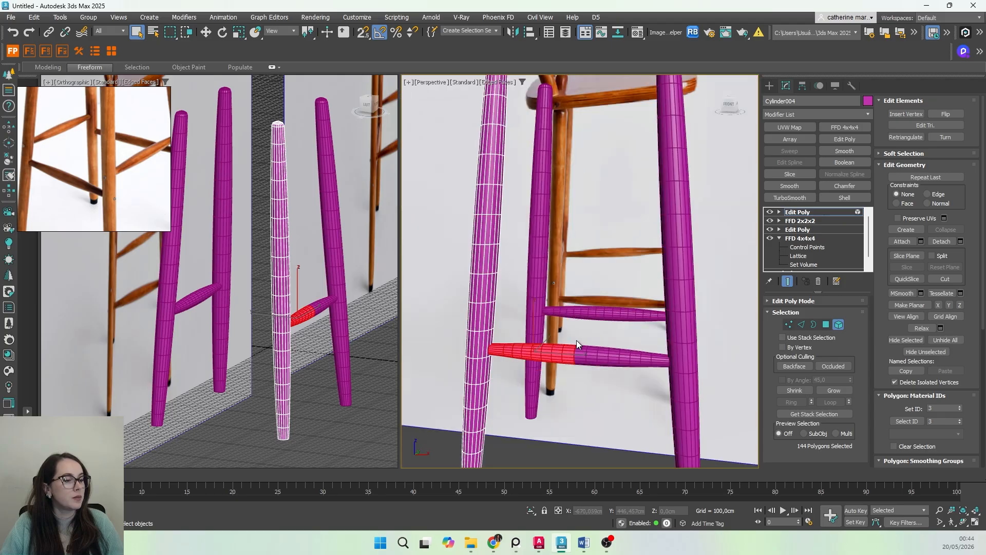
scroll(559, 380, up, 7)
scroll(569, 306, down, 3)
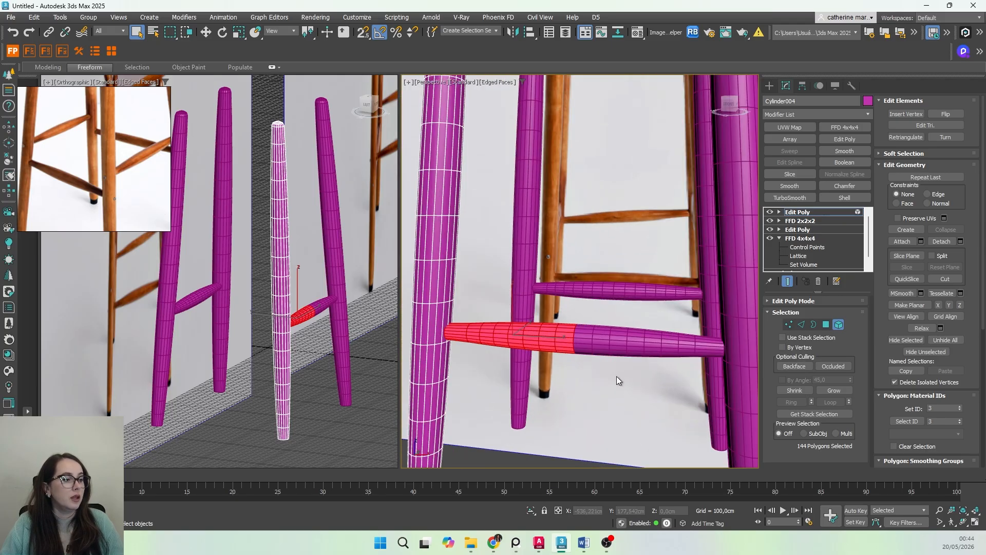
click(796, 212)
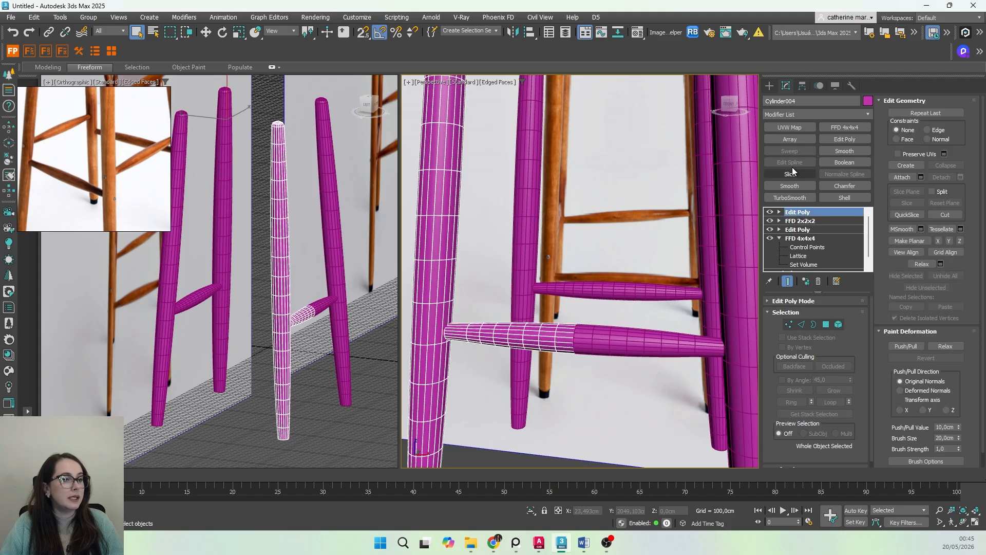
click(769, 85)
scroll(453, 355, down, 5)
right_click(454, 354)
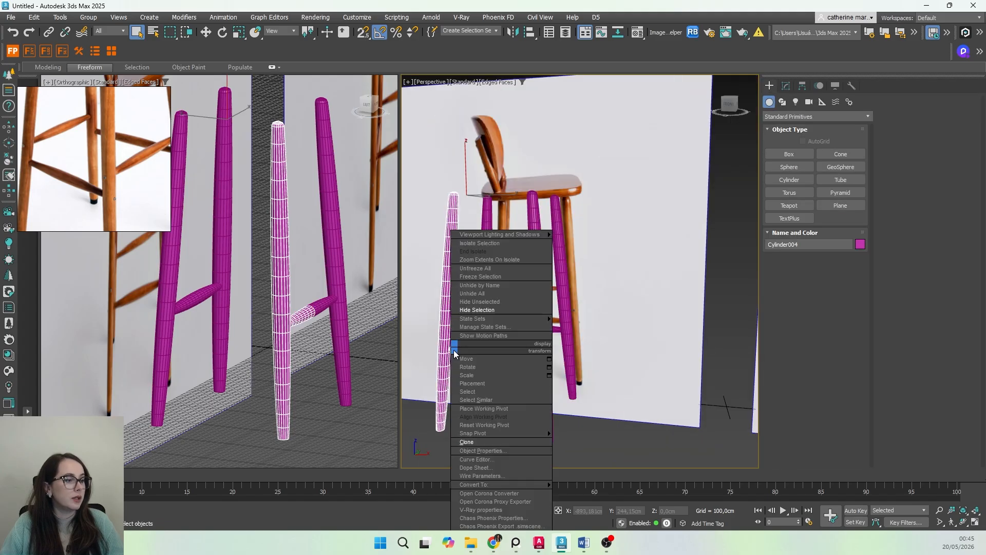
click(475, 442)
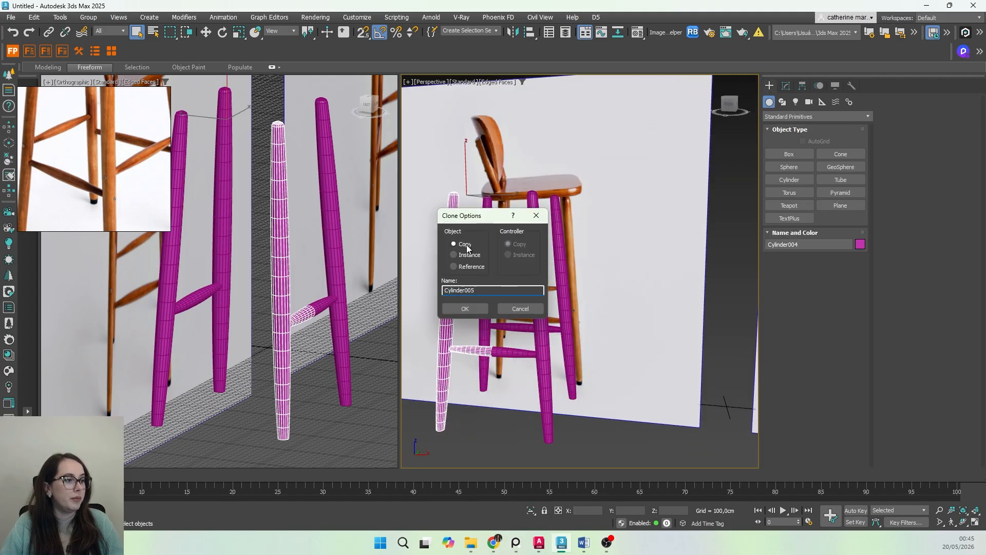
drag(487, 290, 426, 291)
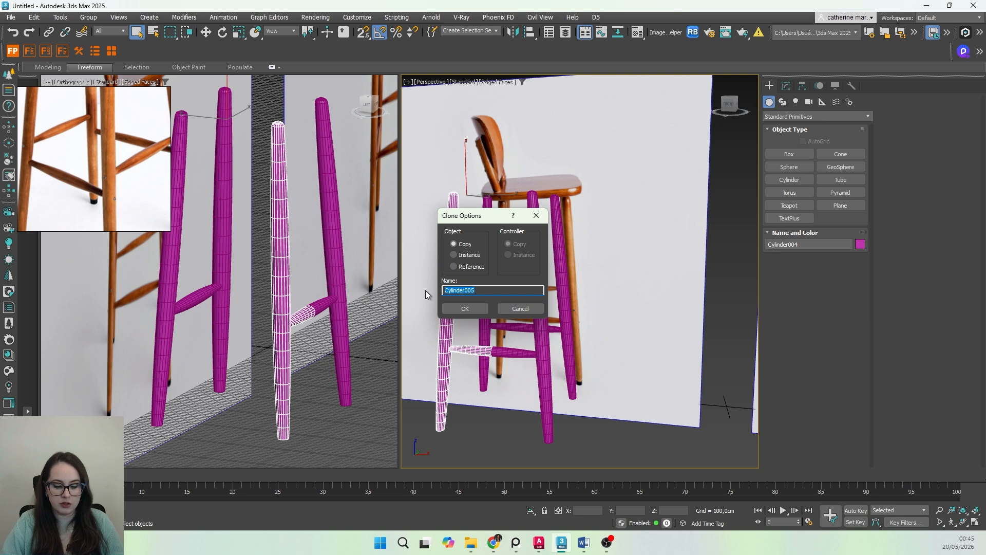
text(PÉ)
key(Return)
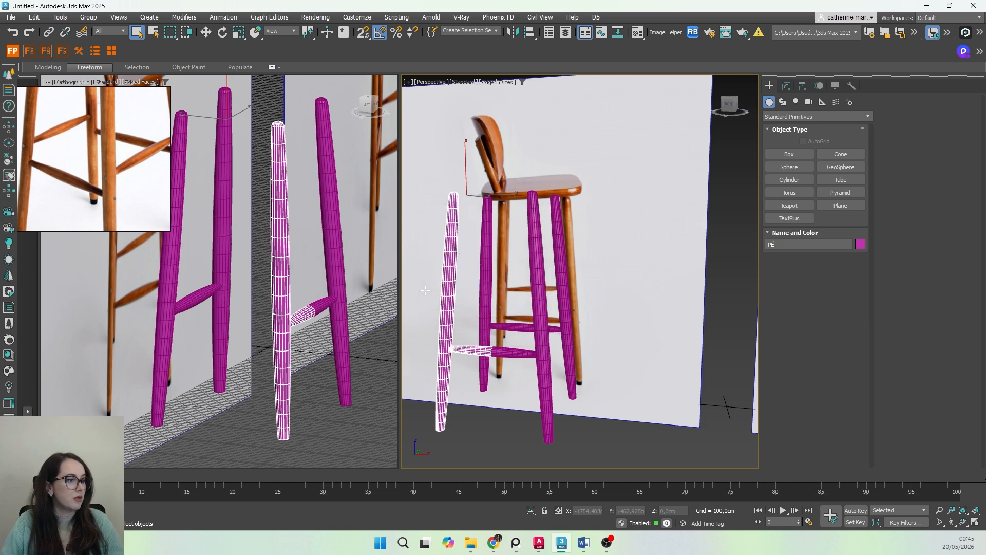
Step: Delete the leg element from the PÉ copy, keeping only the half footrest bar element
click(785, 85)
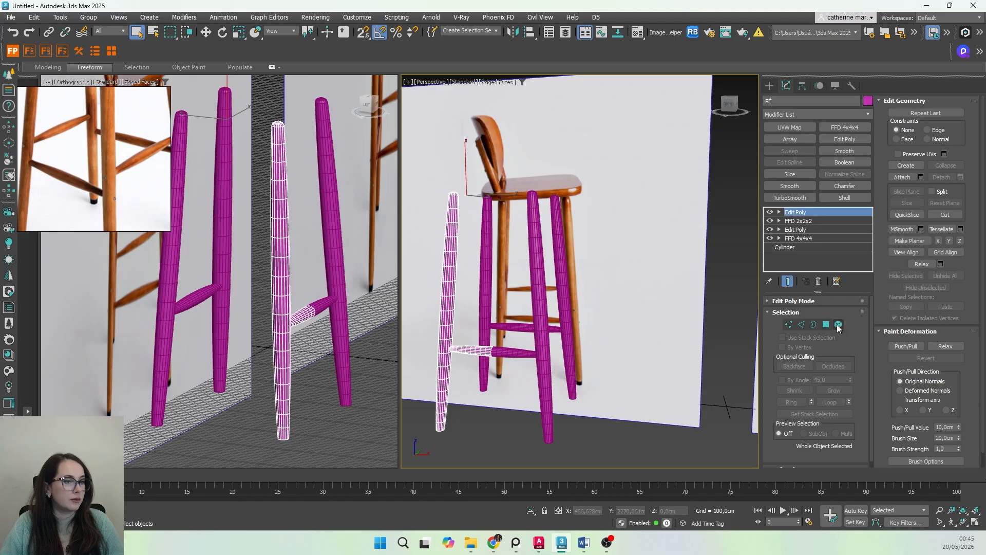
click(838, 324)
click(448, 319)
key(Delete)
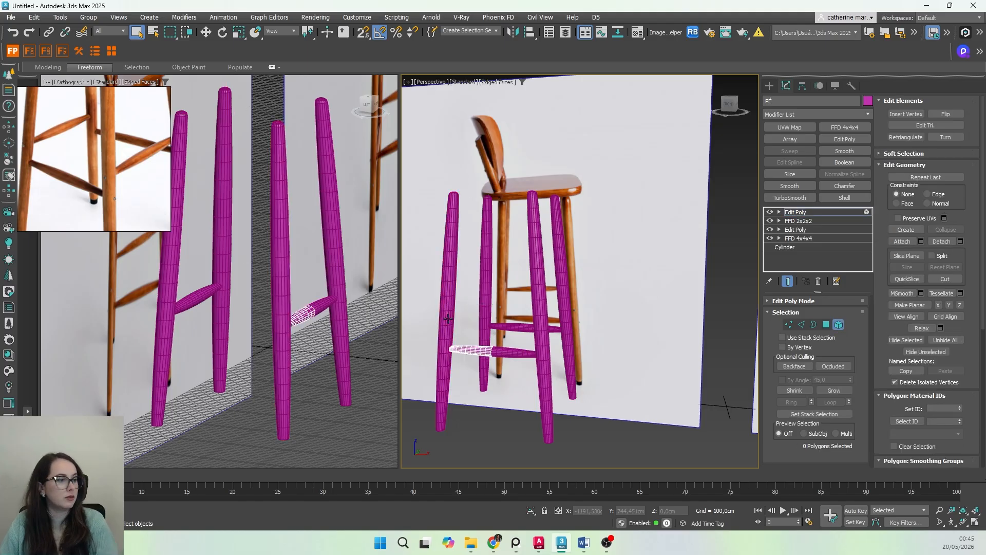
click(829, 210)
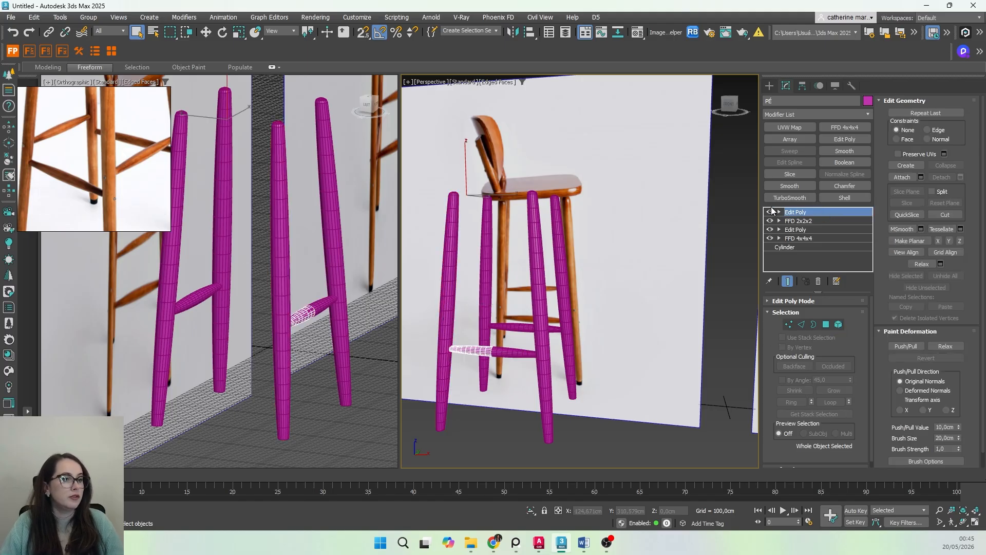
click(838, 324)
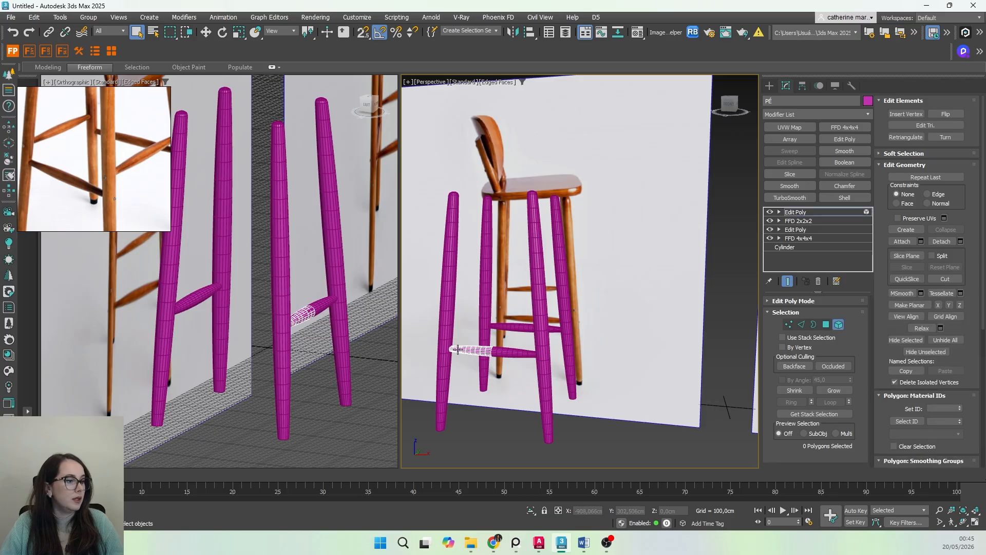
click(473, 349)
middle_drag(472, 355, 479, 368)
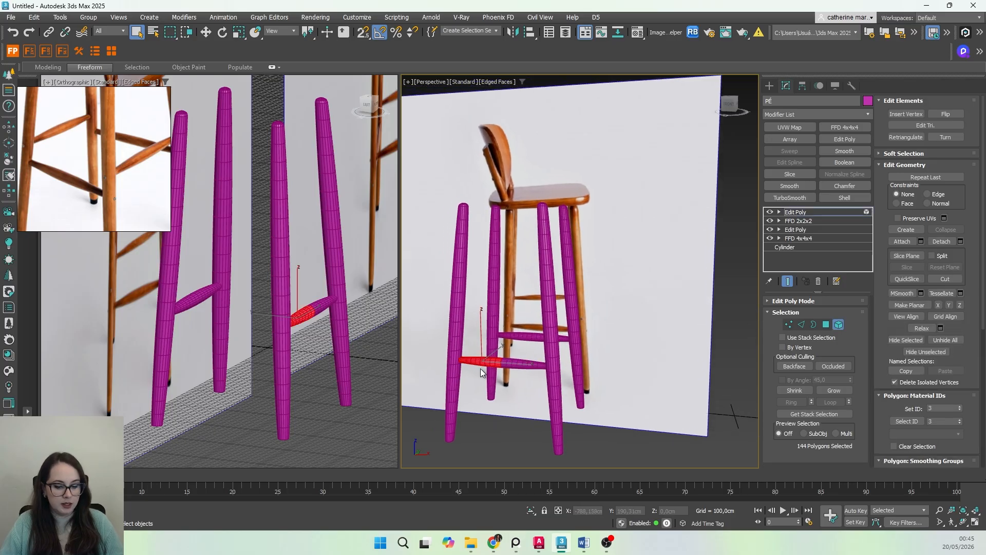
Step: Select the separate PÉ half bar and center its pivot to the object
click(769, 85)
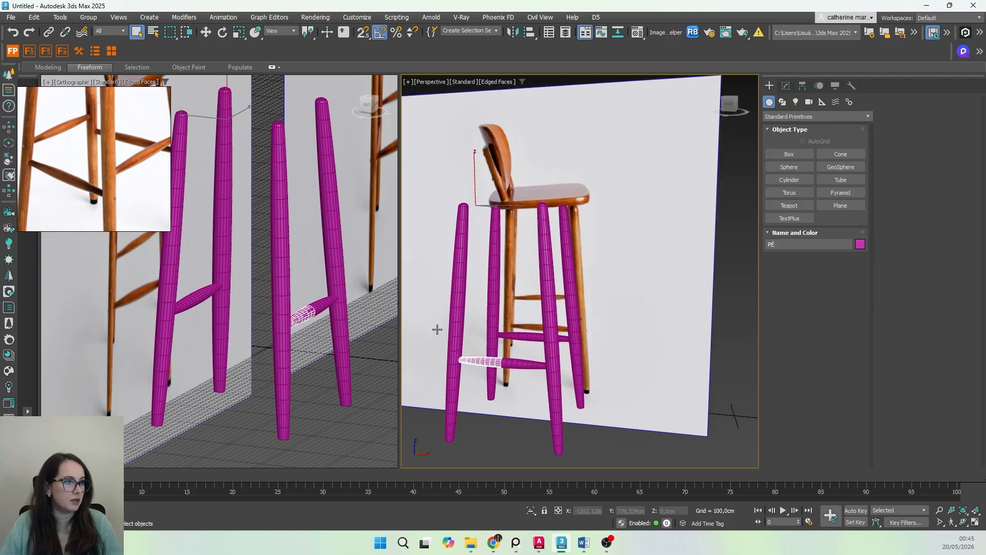
key(ctrl+z)
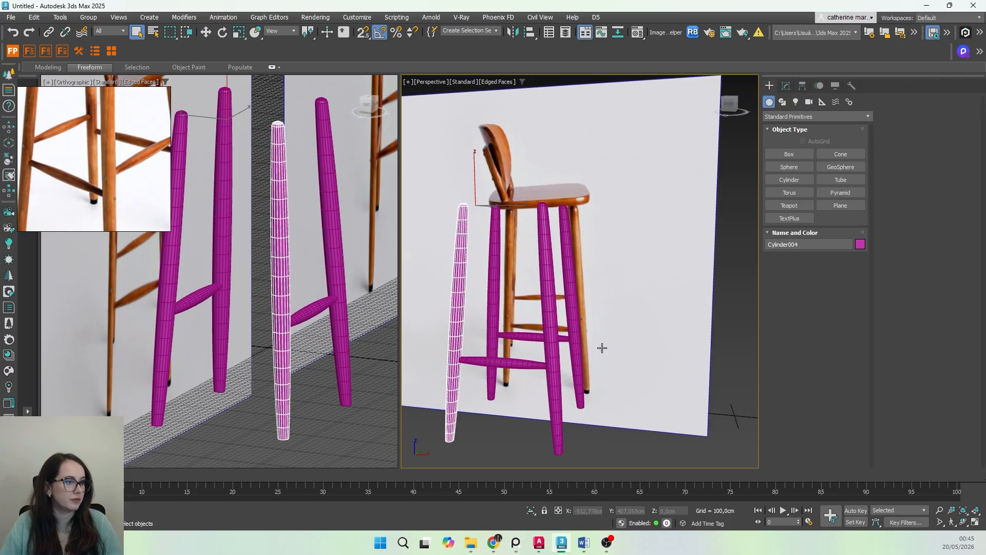
click(483, 361)
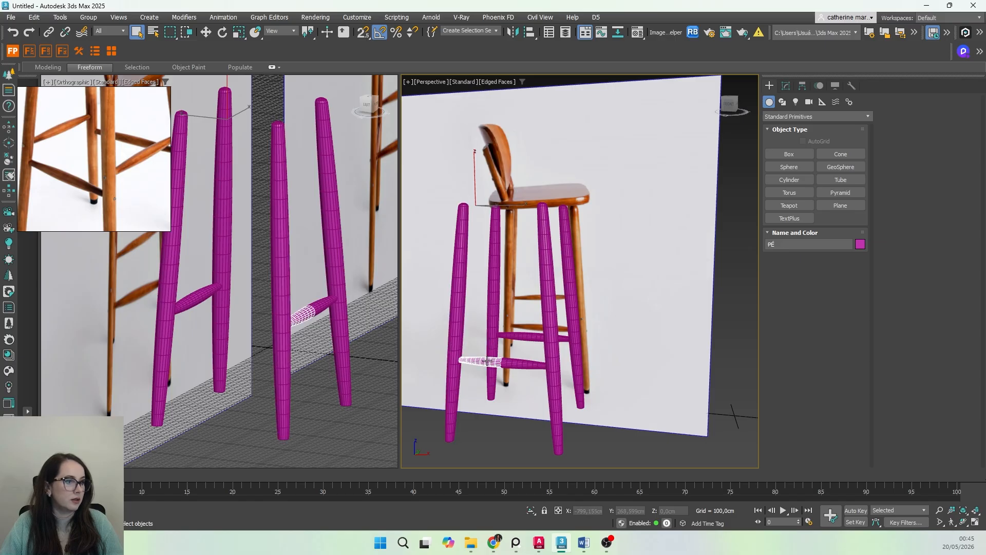
click(803, 85)
click(815, 157)
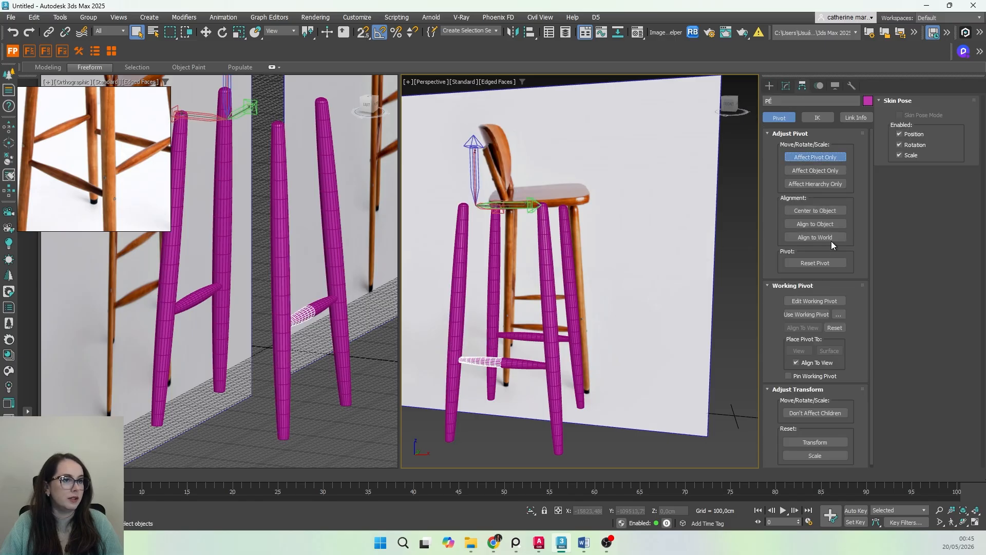
click(828, 210)
click(800, 158)
middle_drag(478, 375, 496, 348)
scroll(494, 322, up, 4)
scroll(500, 359, down, 2)
scroll(500, 360, up, 2)
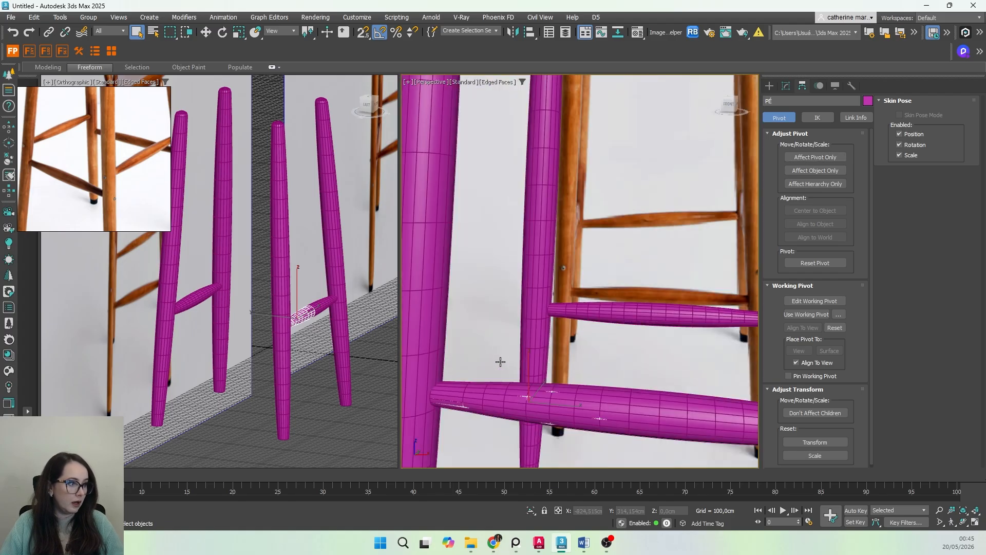
scroll(552, 364, down, 8)
Step: Rotate the PÉ half bar 90 degrees in the top view so its thick end points toward the rear legs
key(t)
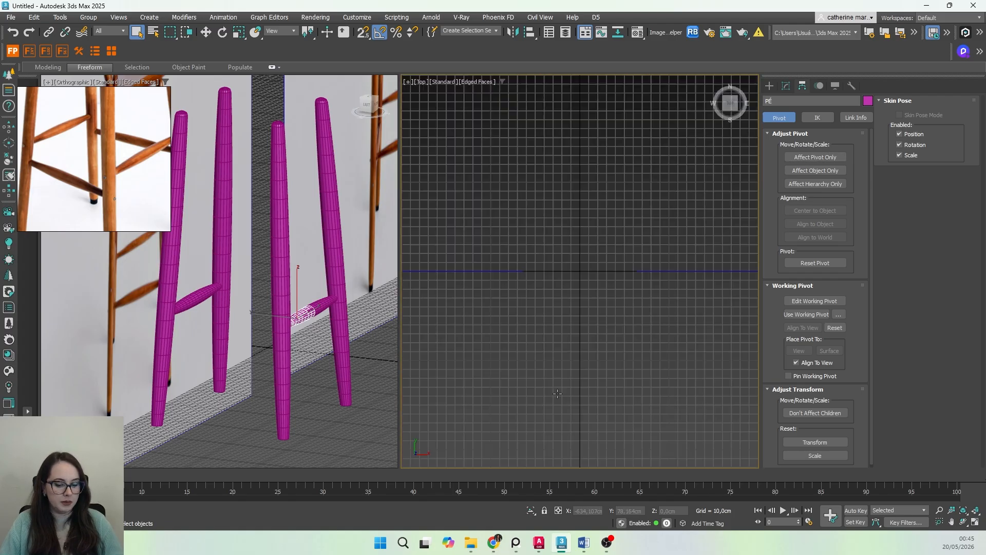
key(z)
right_click(240, 366)
key(f)
scroll(240, 366, up, 5)
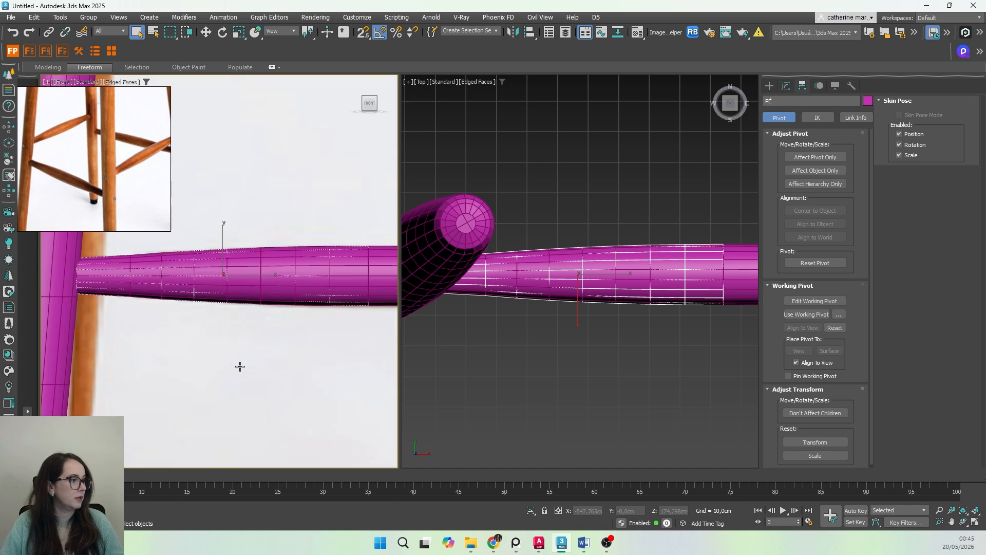
scroll(239, 366, down, 3)
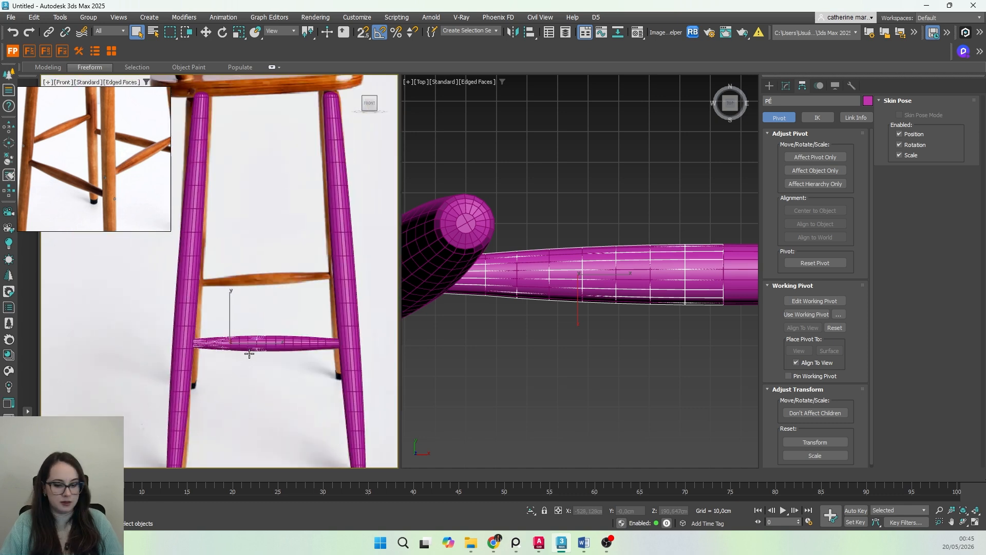
key(l)
scroll(249, 353, up, 3)
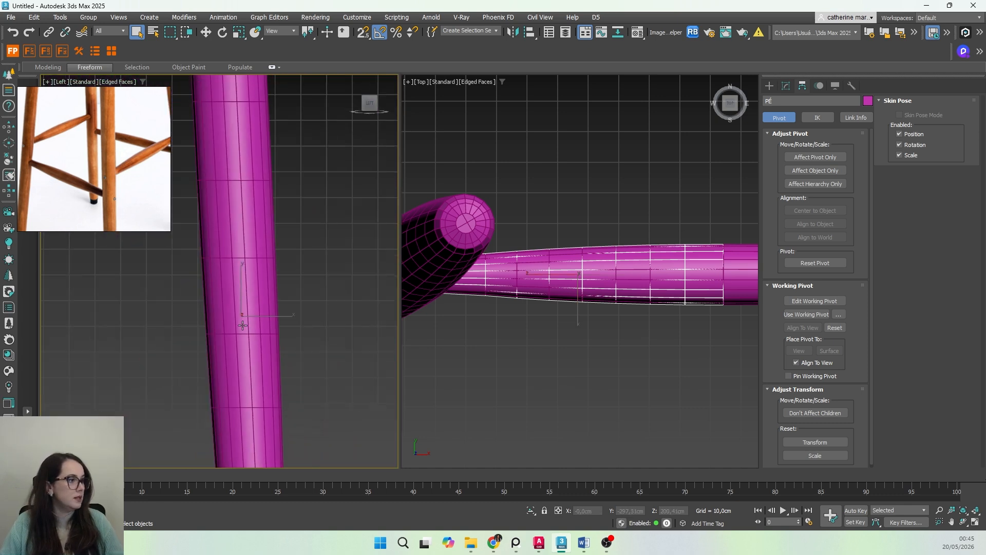
scroll(221, 350, down, 6)
middle_drag(197, 348, 294, 343)
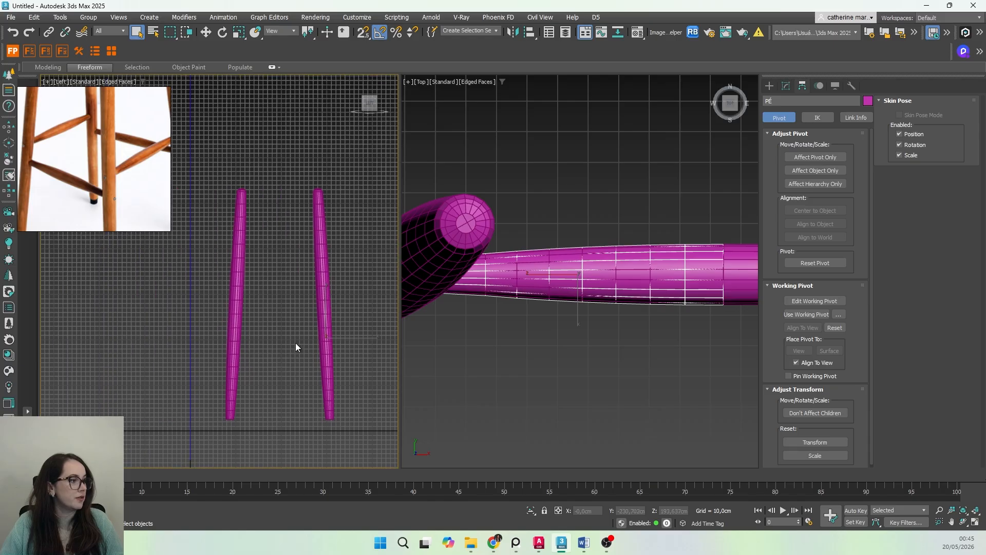
scroll(296, 343, up, 2)
scroll(611, 326, down, 4)
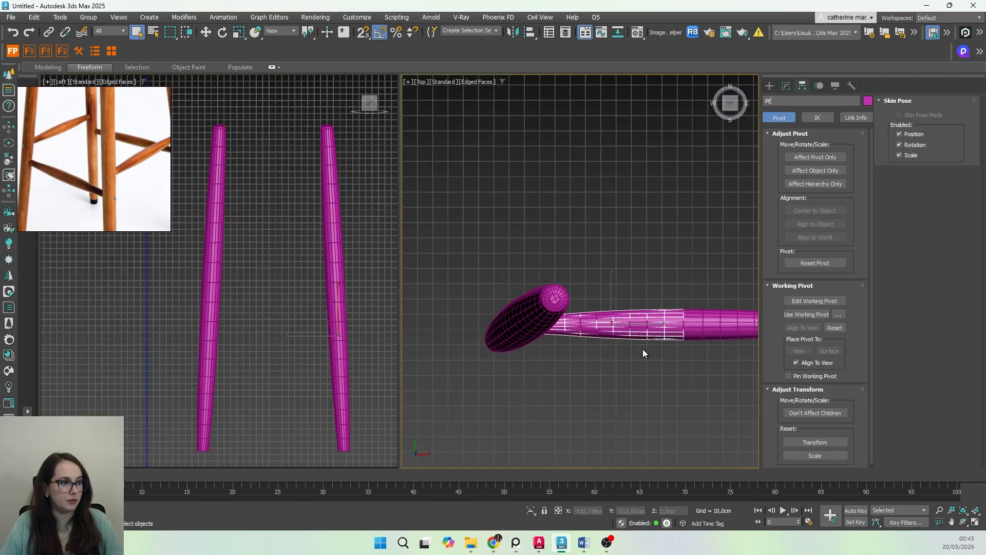
middle_drag(642, 350, 623, 351)
key(e)
drag(623, 302, 592, 269)
Step: Move the rotated half bar behind the left front leg so its thin end meets the leg
key(w)
middle_drag(596, 313, 596, 332)
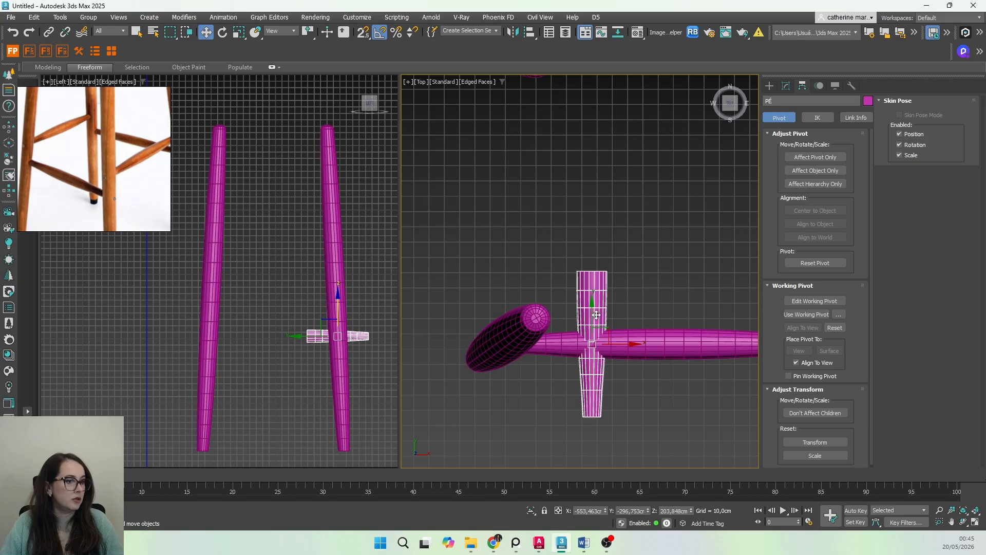
drag(604, 325, 508, 243)
scroll(312, 329, up, 5)
scroll(335, 321, down, 5)
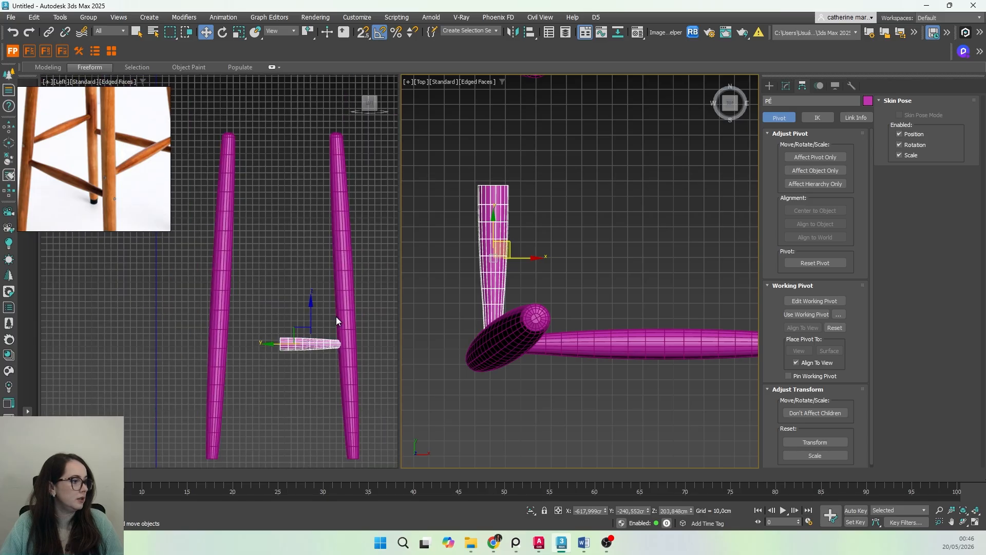
scroll(282, 353, up, 3)
scroll(301, 350, down, 2)
middle_drag(300, 353, 276, 299)
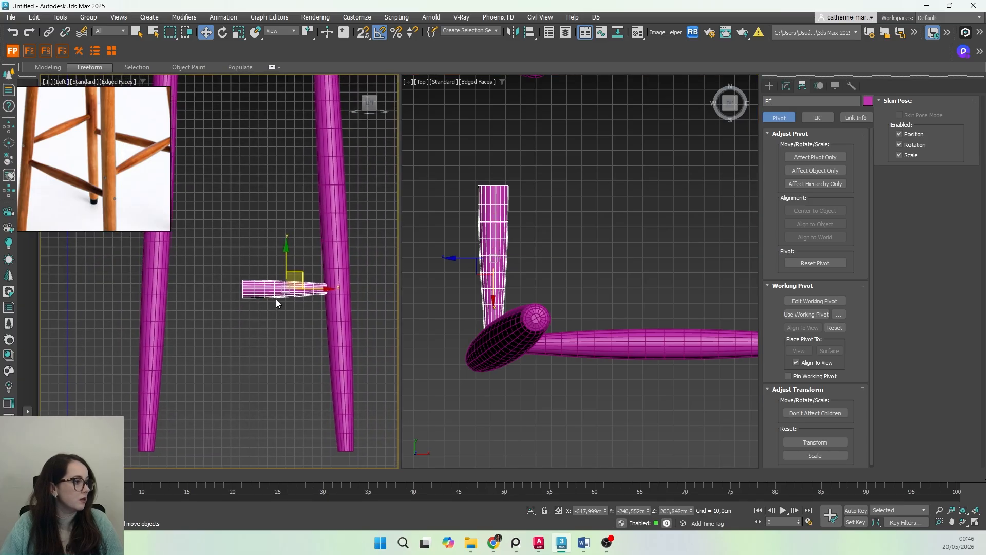
mouse_move(322, 290)
mouse_down()
mouse_move(304, 291)
mouse_move(317, 291)
mouse_up()
scroll(306, 350, down, 6)
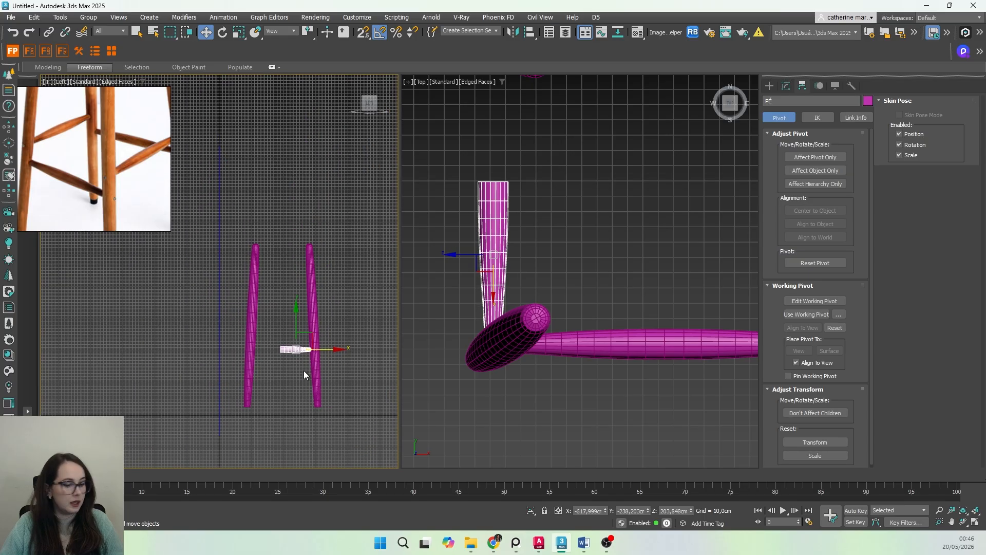
Step: Compare the height of the side footrest bar with the rungs in the front view and the reference photo
key(f)
scroll(304, 368, up, 5)
scroll(297, 339, down, 3)
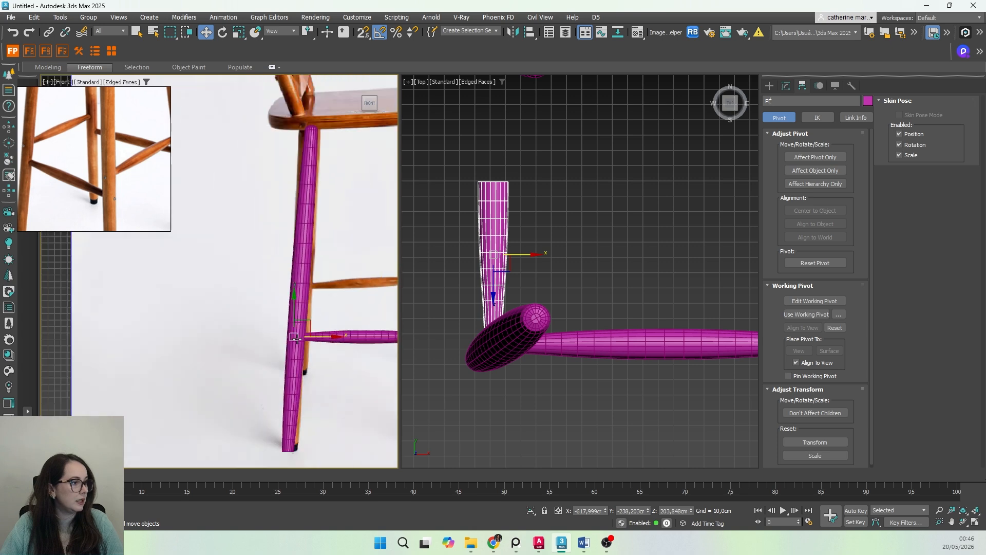
scroll(297, 339, down, 4)
middle_drag(287, 343, 111, 348)
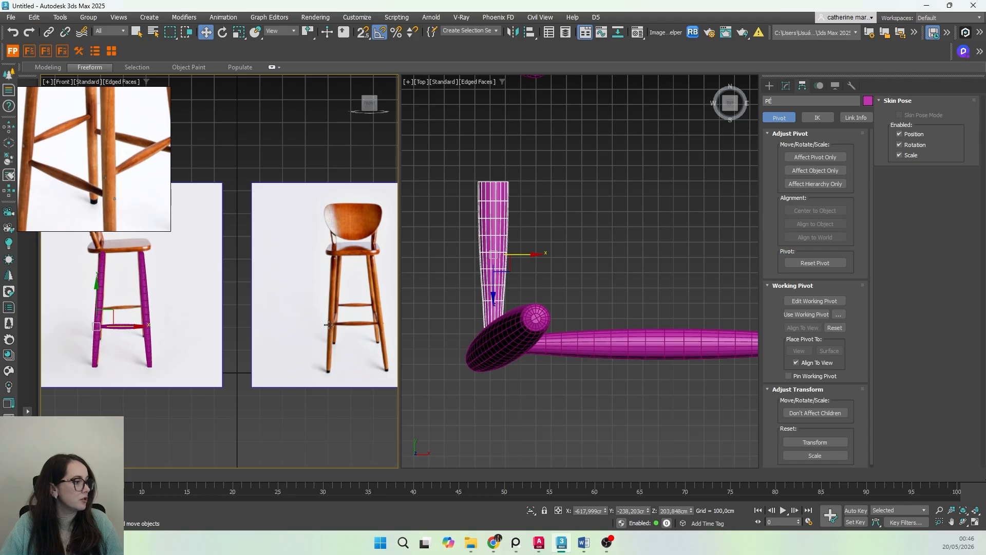
scroll(102, 159, down, 4)
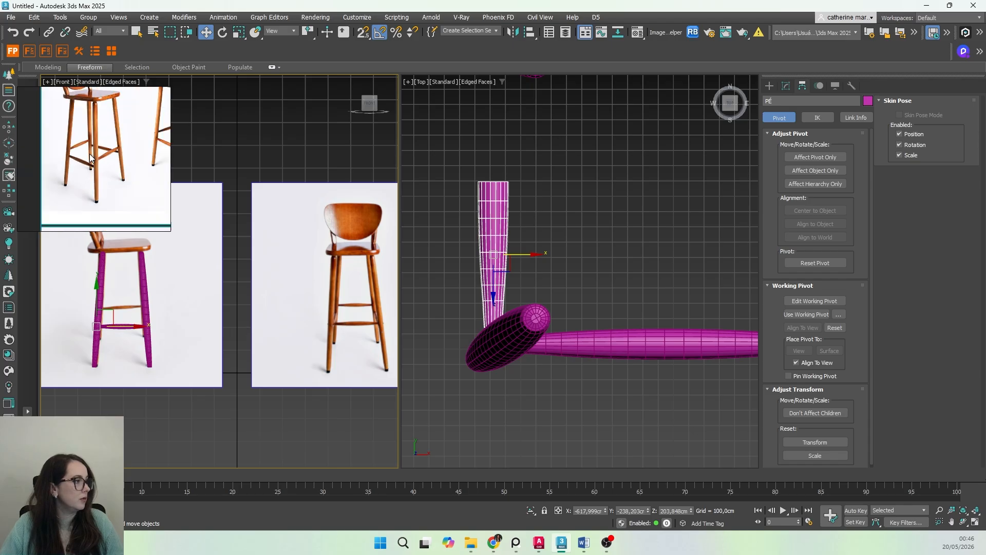
mouse_move(96, 160)
middle_down()
mouse_move(99, 185)
mouse_move(97, 159)
middle_up()
scroll(99, 186, up, 2)
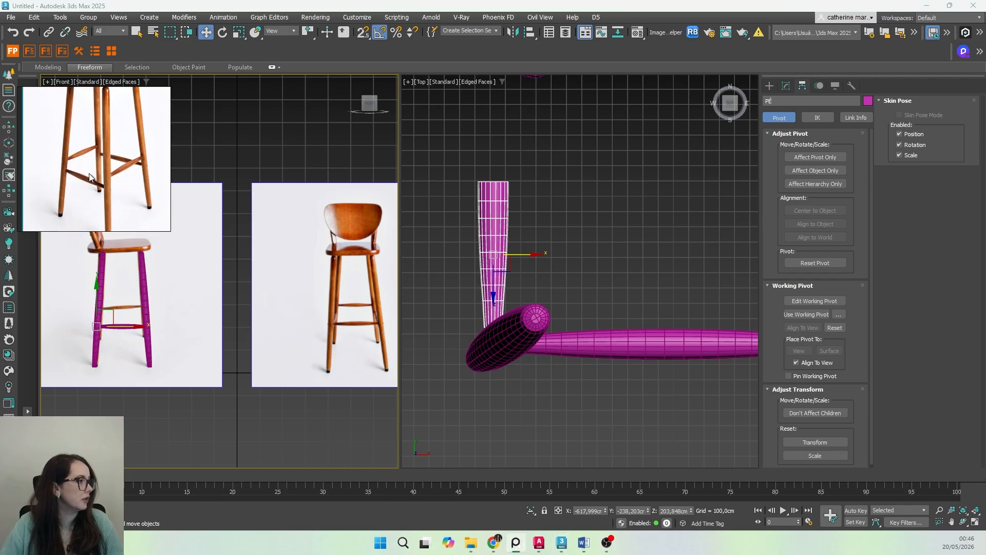
scroll(103, 191, down, 2)
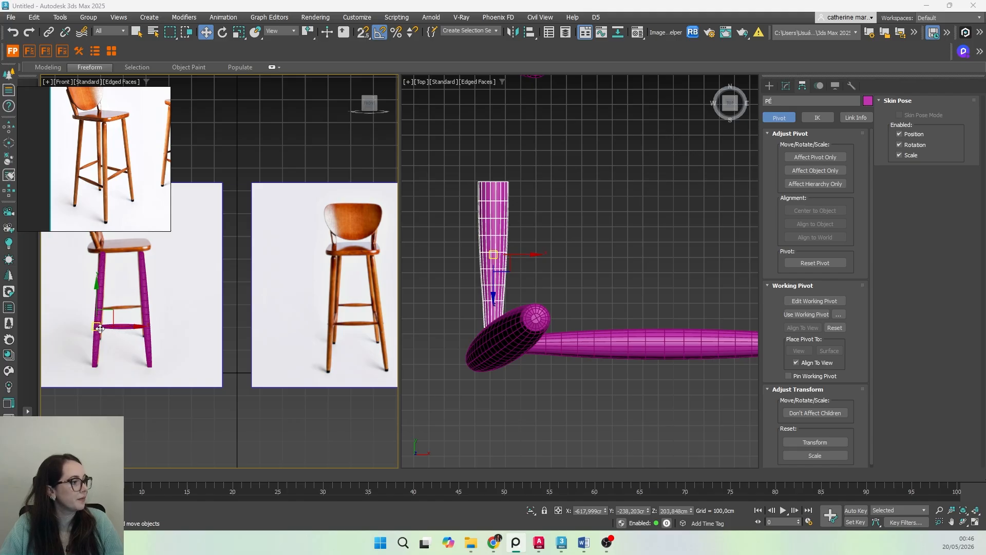
Step: Raise the PÉ half bar about 50 cm along the vertical axis toward the higher rung in the reference
middle_drag(128, 325, 217, 335)
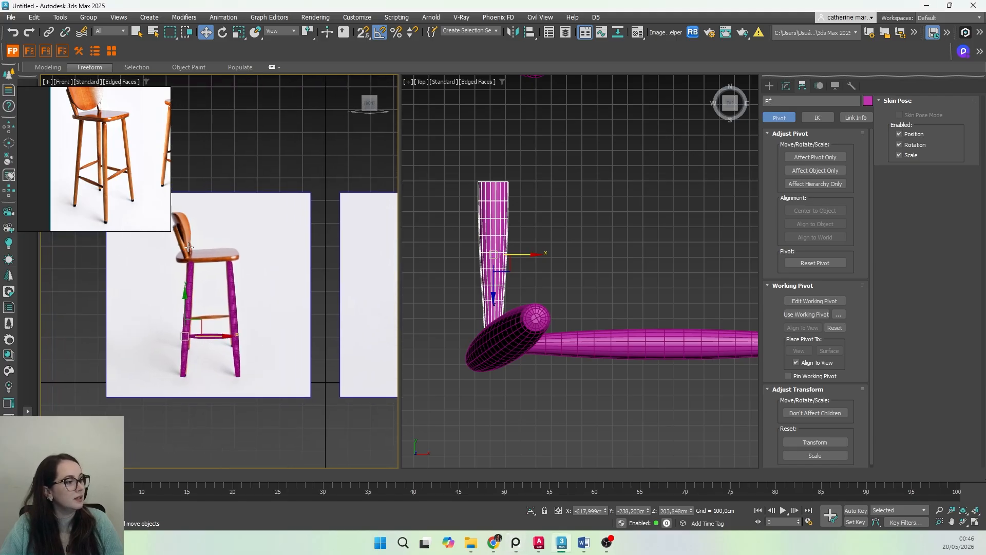
scroll(194, 334, up, 2)
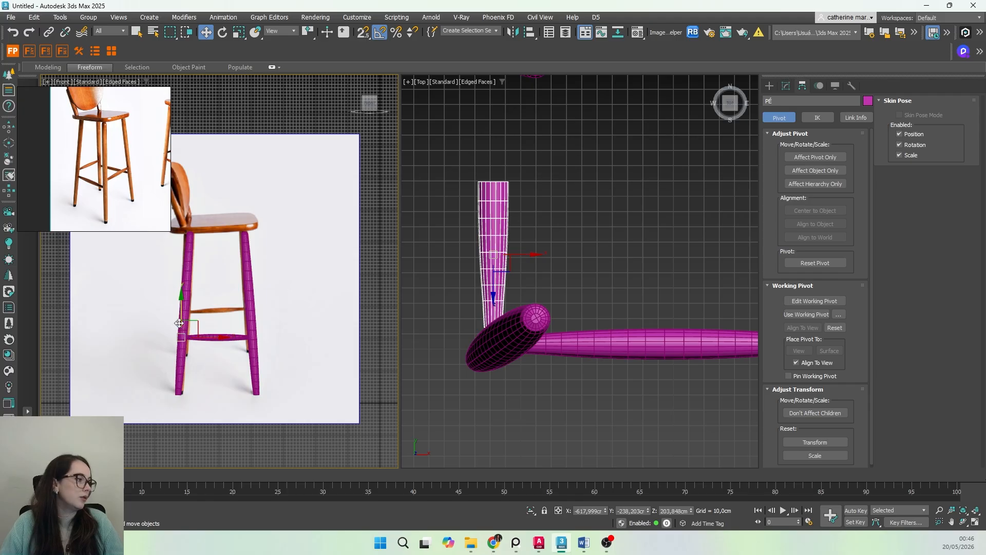
drag(182, 307, 186, 291)
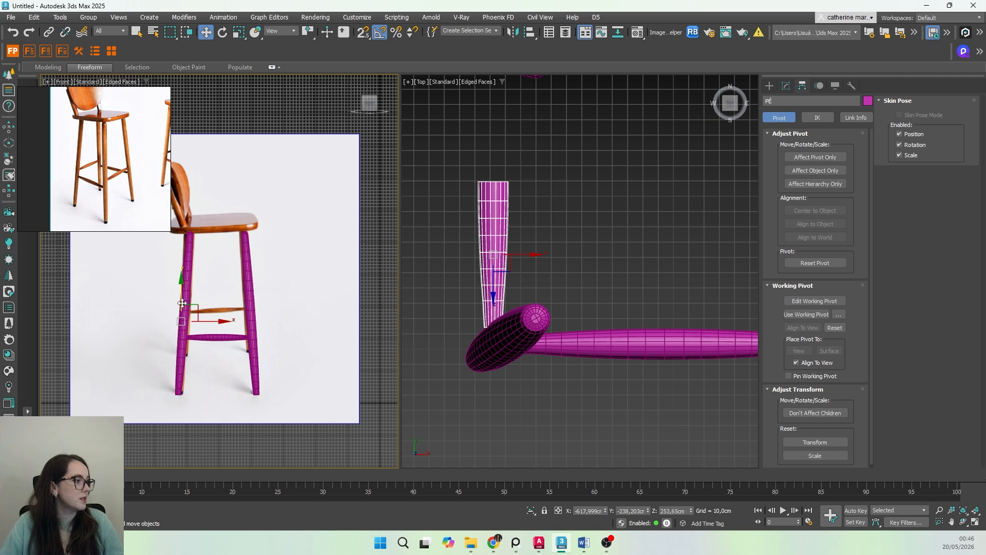
Step: Shift the raised half bar sideways along the X axis so its thin end lines up with the left front leg
scroll(190, 321, up, 3)
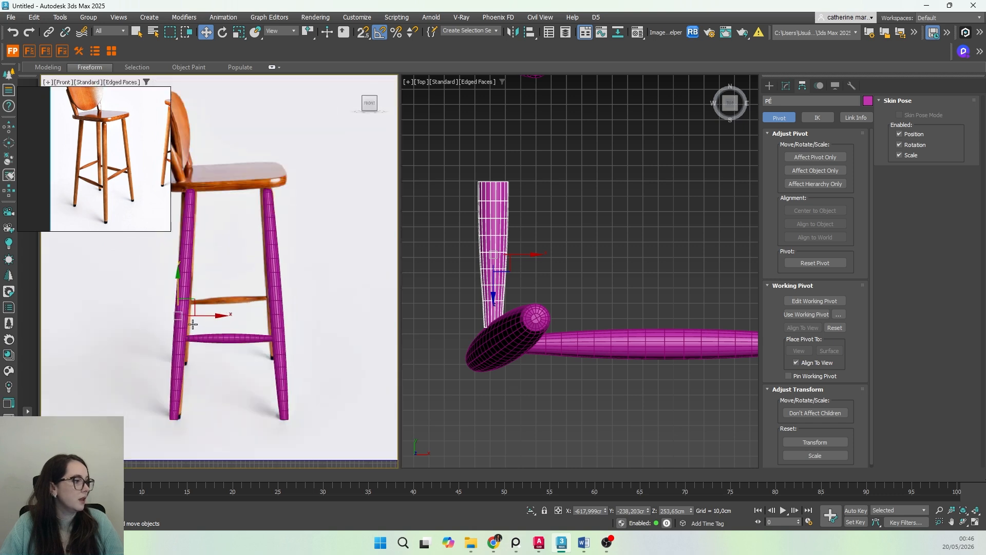
right_click(518, 304)
drag(528, 255, 533, 253)
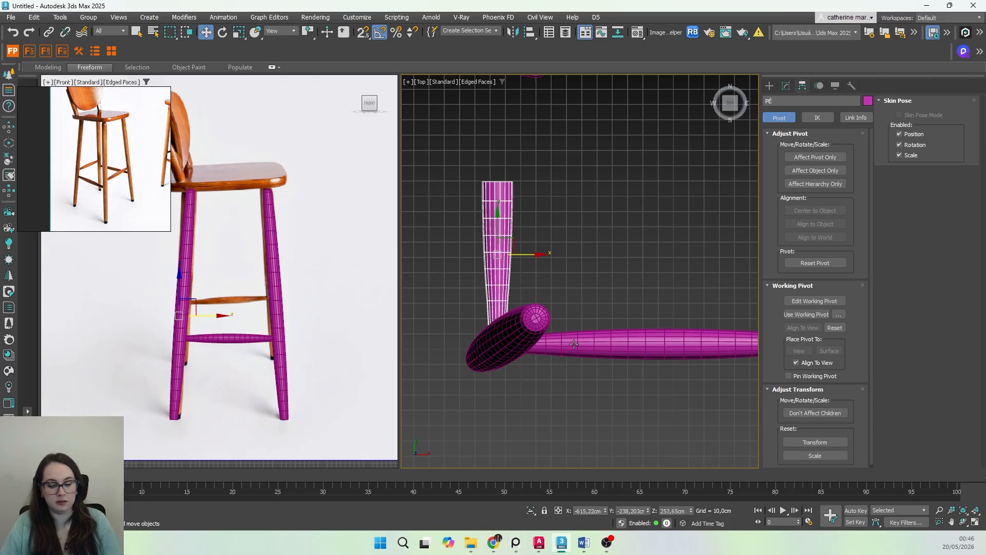
key(p)
alt+middle_drag(566, 362, 381, 322)
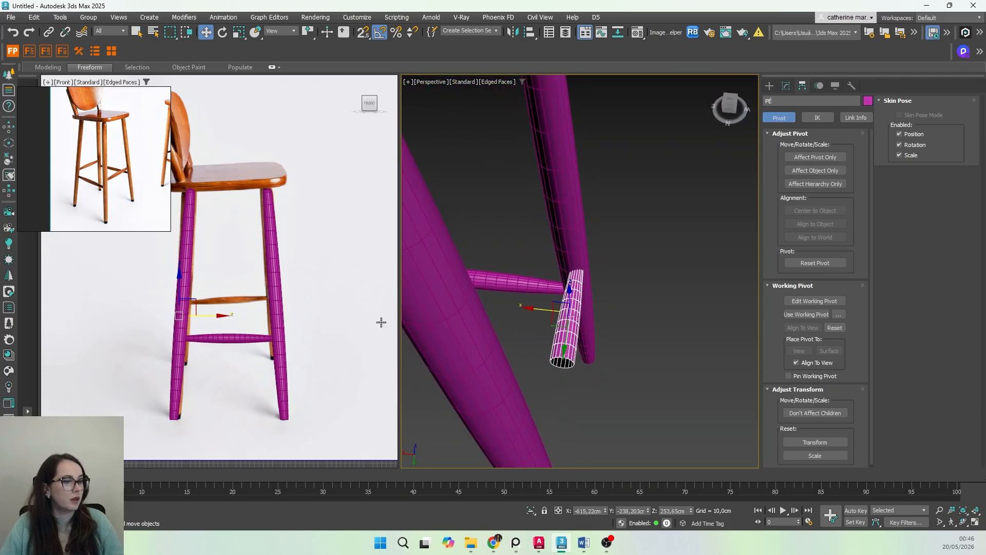
drag(539, 312, 557, 343)
alt+middle_drag(571, 313, 506, 297)
scroll(616, 336, down, 5)
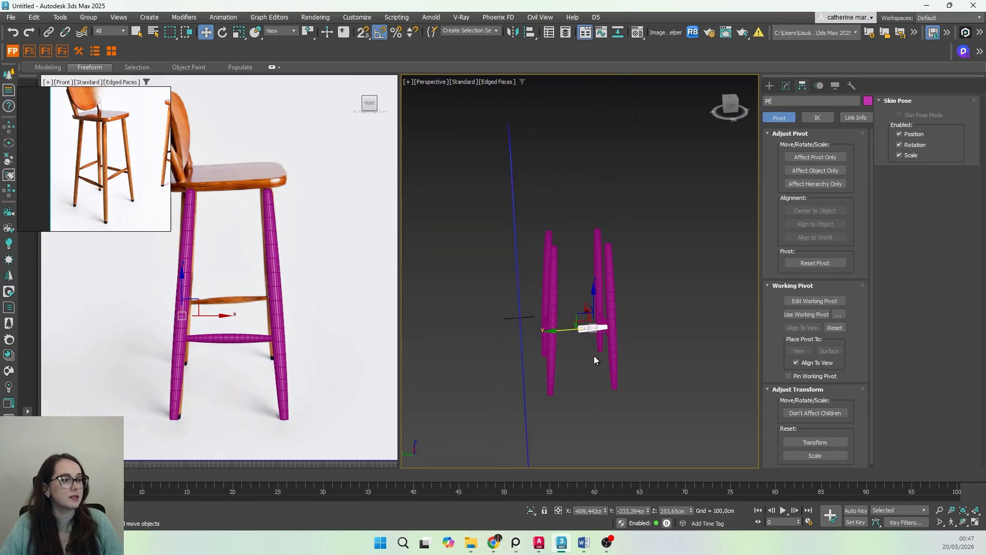
alt+middle_drag(594, 356, 573, 352)
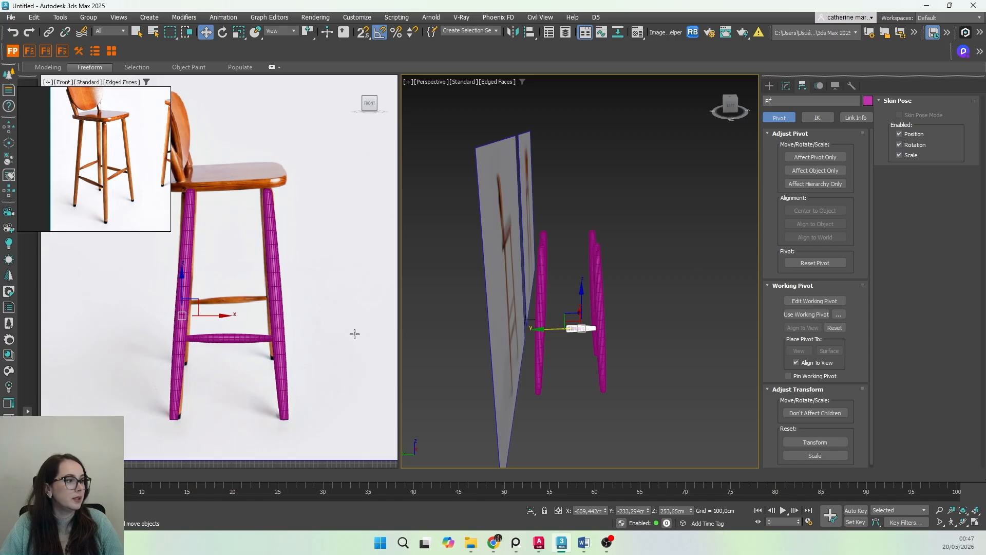
Step: Attach the raised side half bar to the left front leg's Edit Poly object
alt+middle_drag(605, 333, 616, 357)
key(q)
click(592, 349)
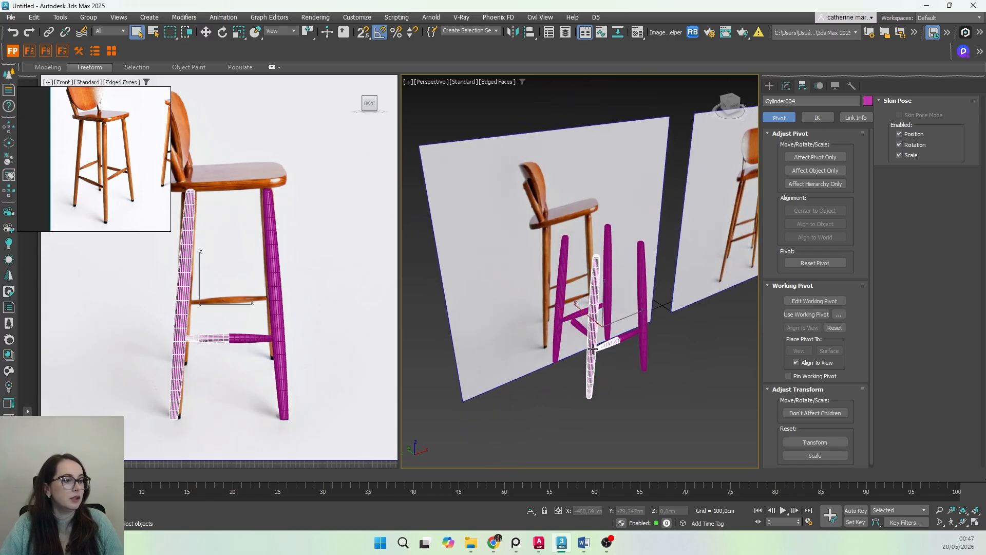
click(786, 85)
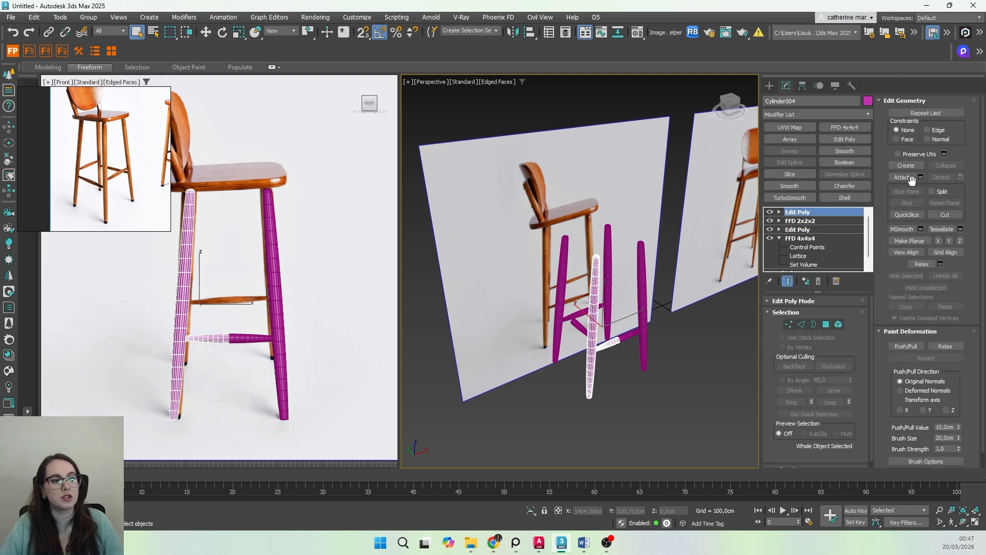
click(904, 178)
click(581, 327)
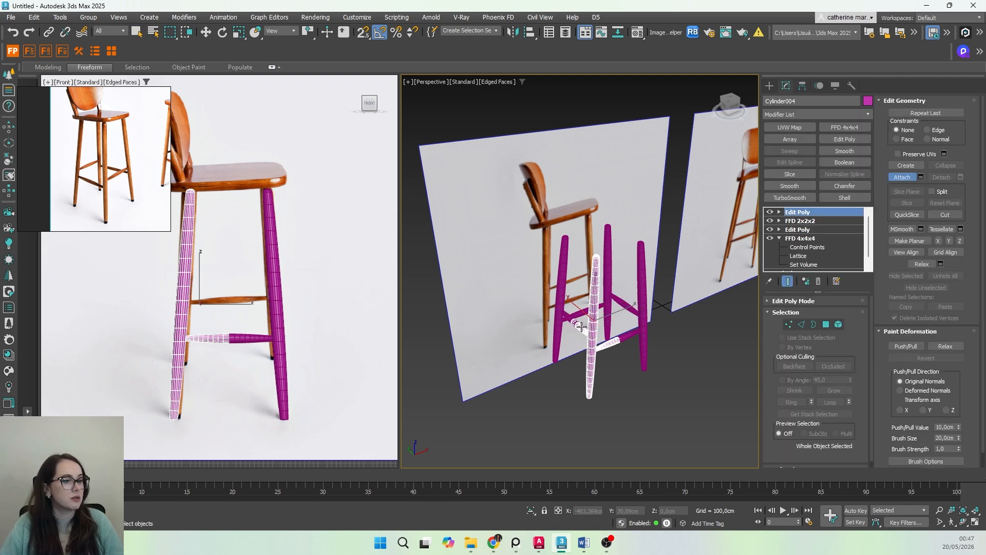
scroll(550, 321, up, 5)
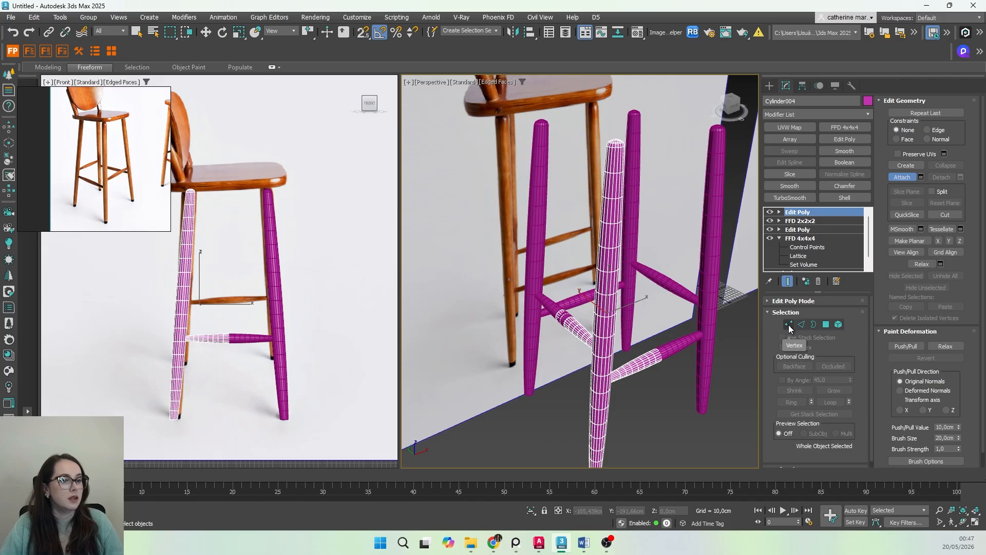
Step: Check the attached bar's middle overlap, then move the opposite pair of legs outward along the Y axis until the side bar halves meet
click(787, 325)
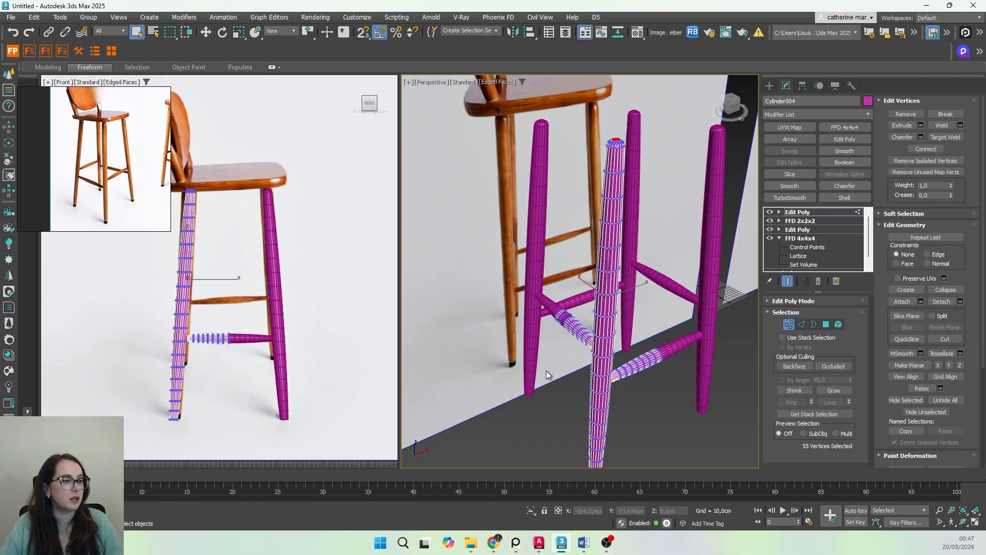
alt+middle_drag(546, 371, 586, 342)
click(825, 324)
scroll(585, 342, down, 3)
scroll(573, 349, up, 3)
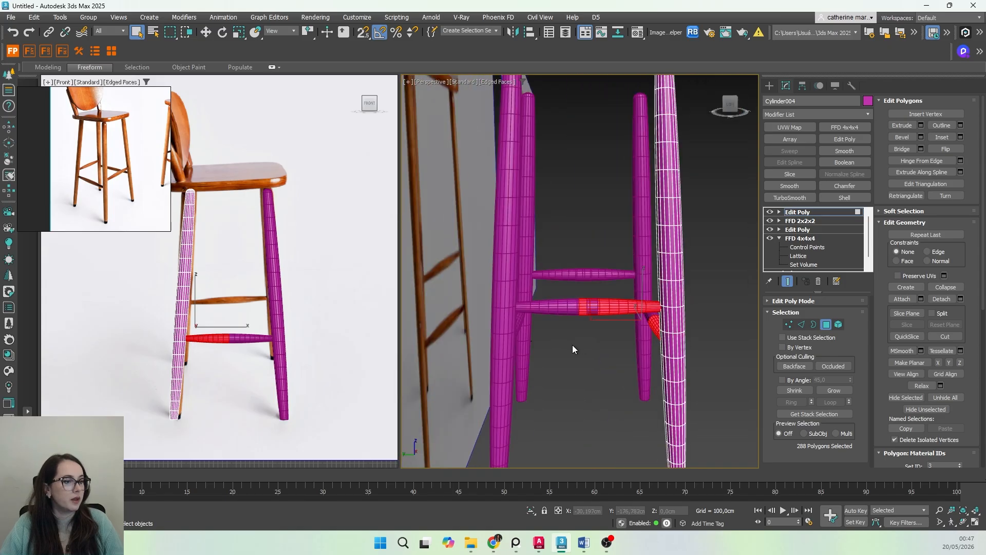
click(825, 208)
click(769, 86)
click(534, 177)
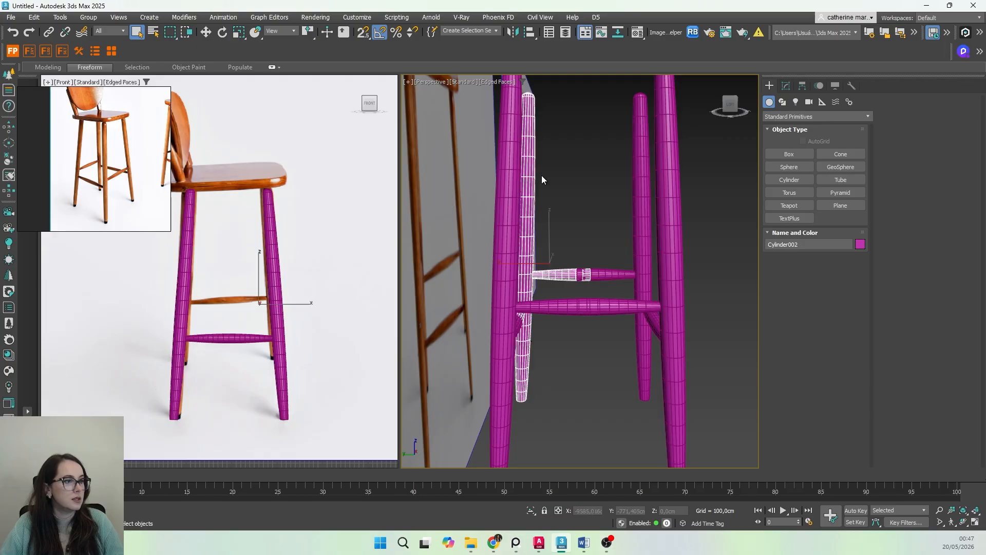
ctrl+click(497, 210)
key(w)
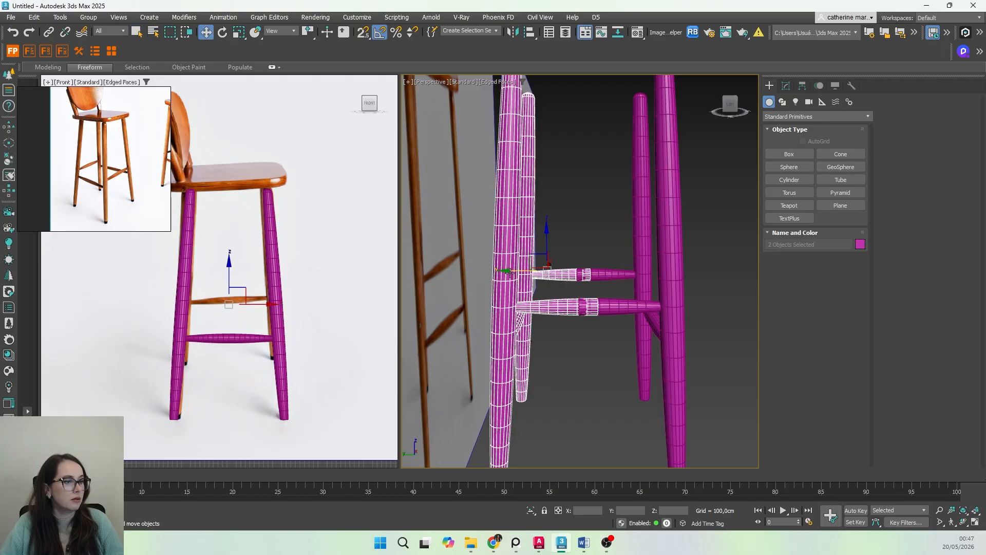
drag(516, 272, 500, 271)
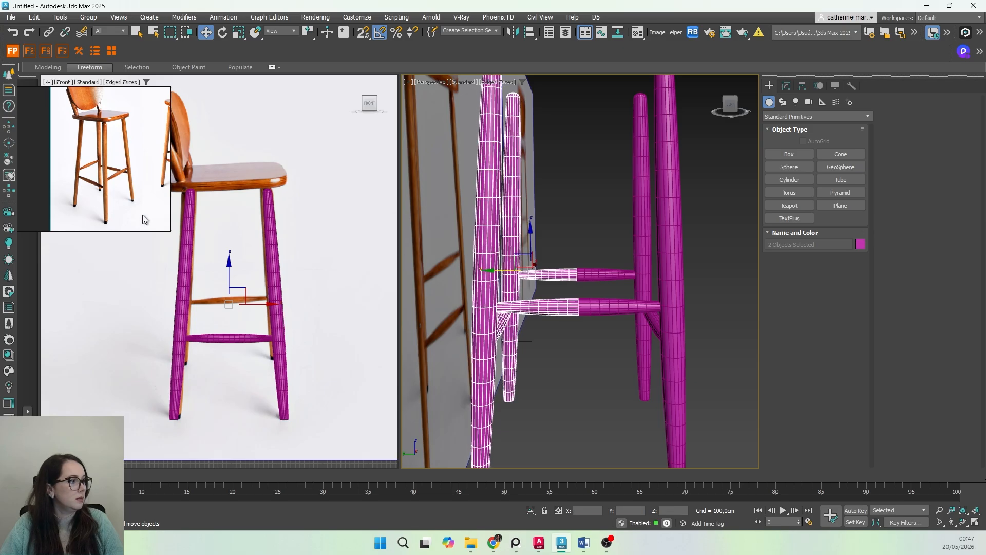
Step: Examine the stool reference photos to compare the spacing of the legs and footrest bars
scroll(105, 174, down, 3)
scroll(131, 158, up, 3)
middle_drag(138, 181, 96, 178)
scroll(112, 169, up, 3)
scroll(112, 169, down, 3)
scroll(113, 172, down, 4)
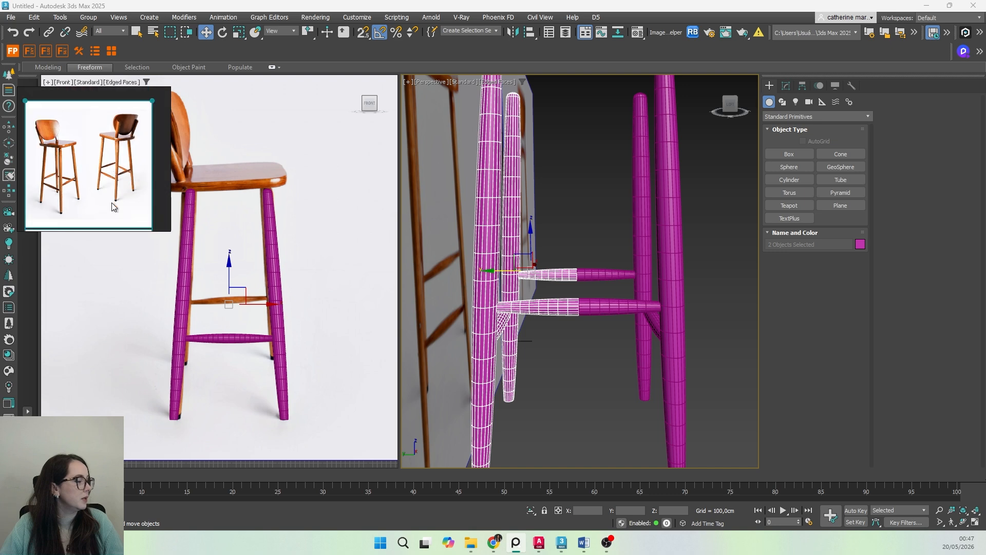
mouse_move(105, 209)
middle_down()
mouse_move(104, 121)
mouse_move(102, 209)
middle_up()
middle_drag(108, 127, 105, 203)
middle_drag(110, 137, 107, 192)
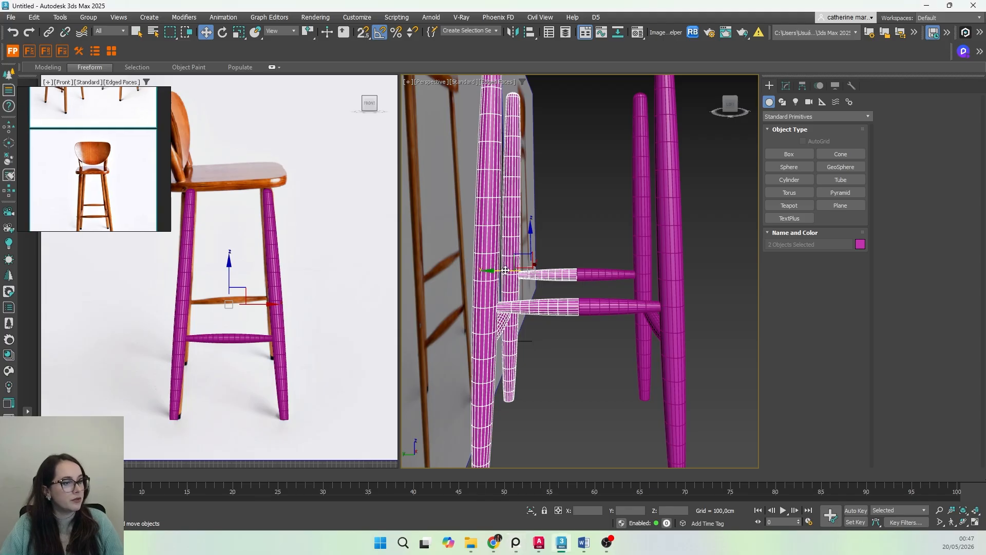
Step: Move the opposite pair of legs slightly back inward along the Y axis and clear the selection
drag(505, 270, 511, 270)
alt+middle_drag(513, 298, 544, 354)
click(553, 383)
Step: Delete the ring of polygons at the thick end of the side half bar where the mirrored halves overlap
click(586, 307)
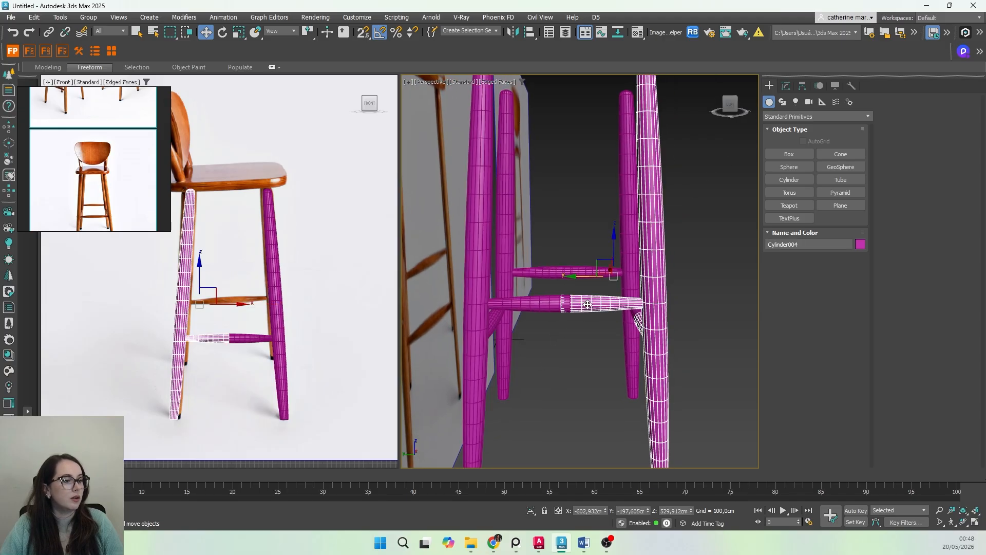
click(786, 85)
click(799, 212)
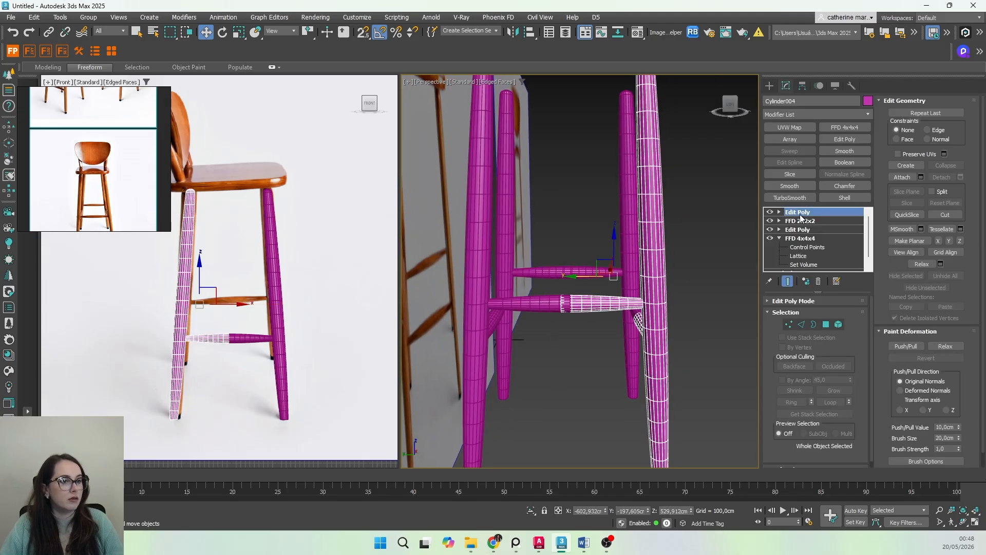
click(826, 324)
scroll(560, 260, up, 5)
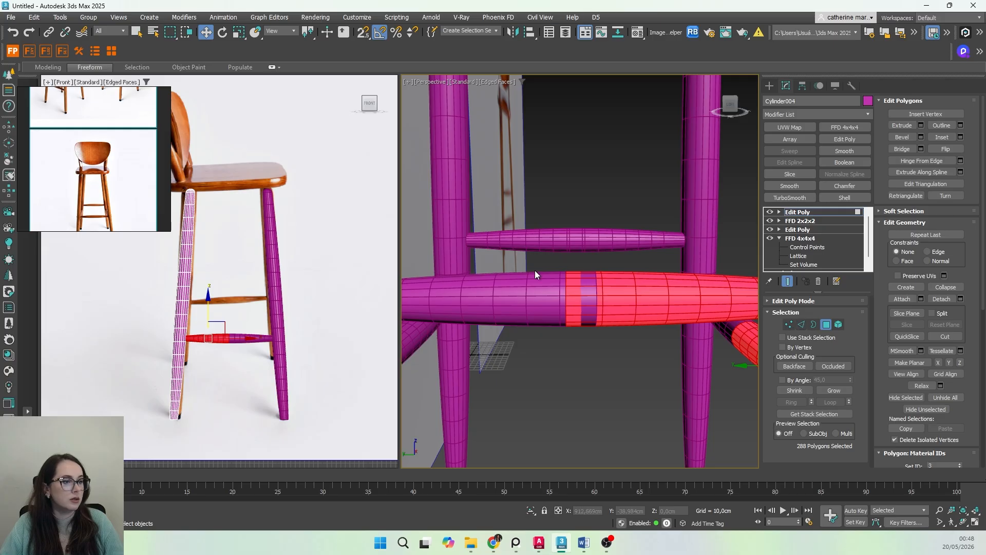
click(552, 236)
drag(575, 340, 575, 339)
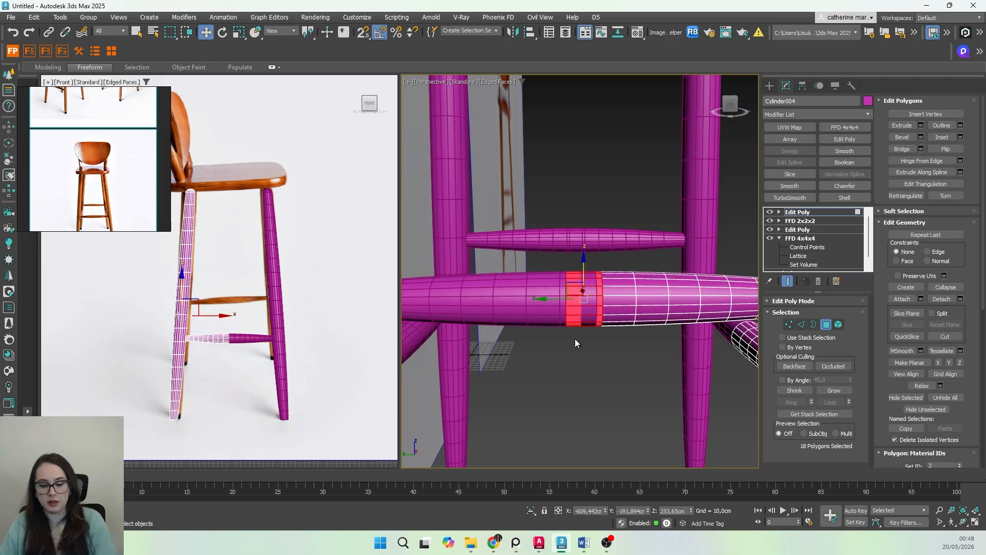
key(Delete)
Step: Move the open-end vertices of the side half bar about 7 cm along the Y axis to meet the opposite half
click(788, 324)
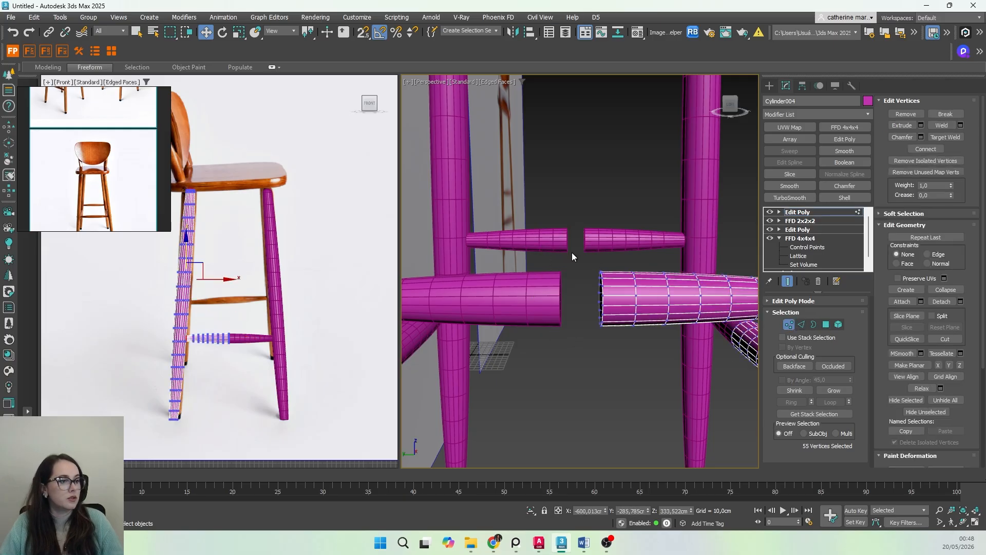
drag(603, 357, 602, 356)
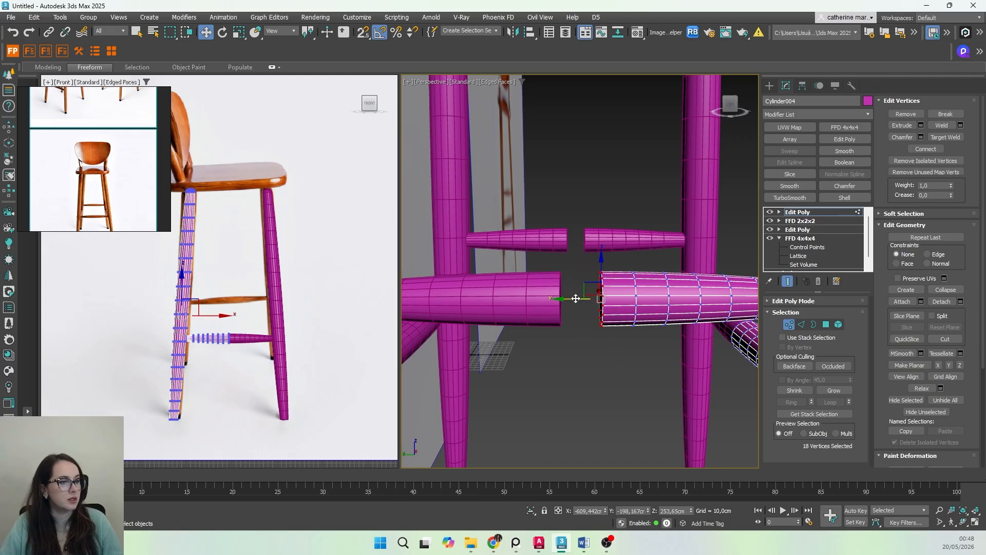
drag(575, 298, 553, 301)
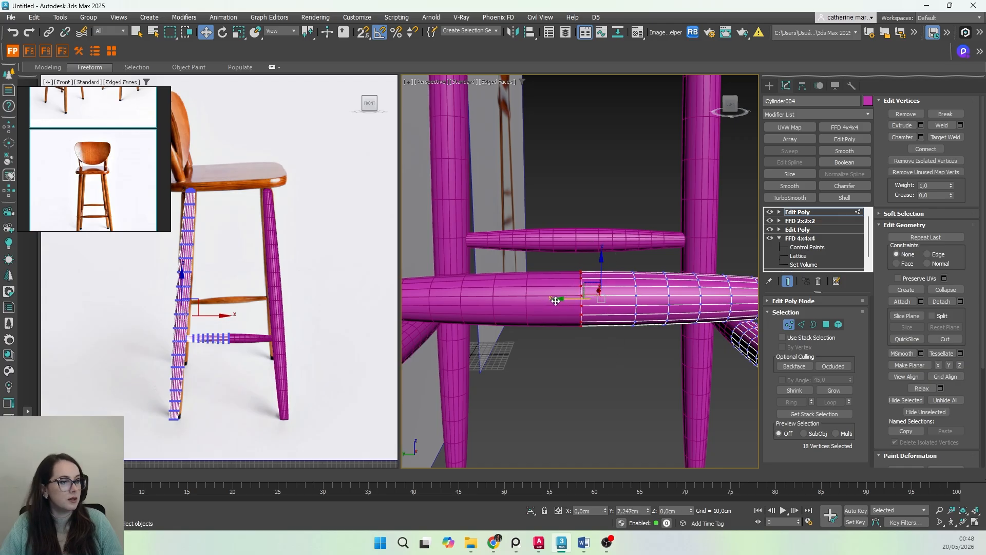
key(q)
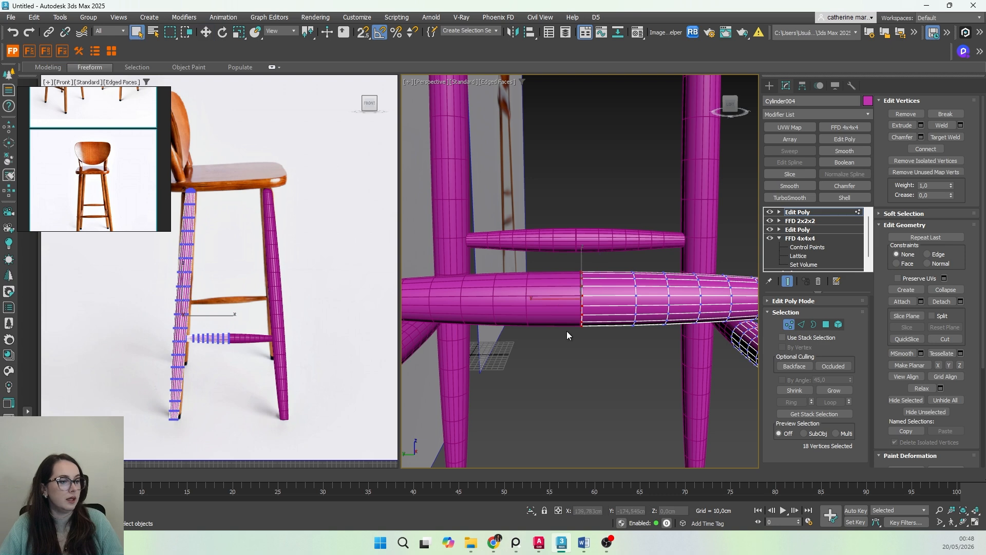
scroll(566, 330, down, 6)
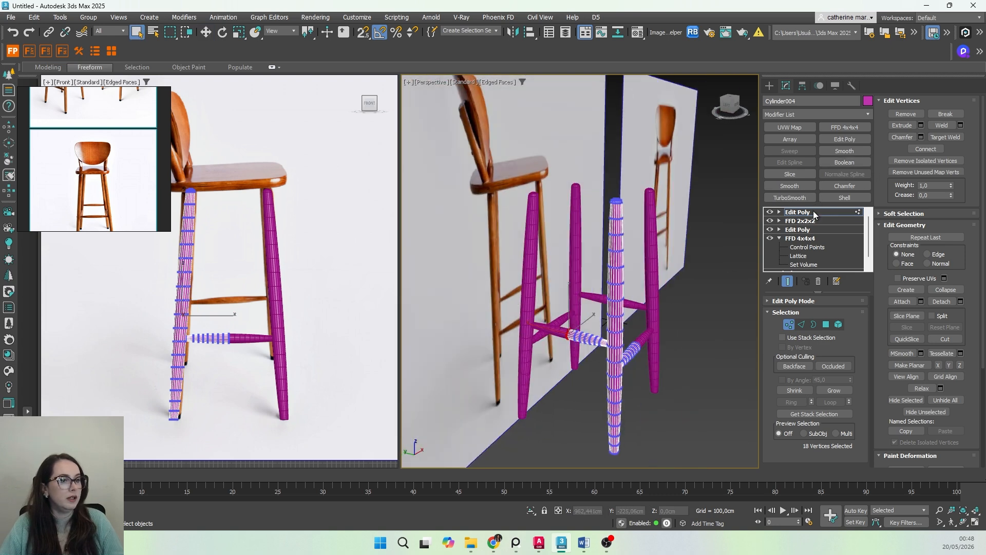
click(817, 211)
Step: Select all four legs with their footrest bars and frame them in the top view
click(769, 85)
click(668, 392)
alt+middle_drag(669, 392, 594, 369)
scroll(610, 375, down, 3)
drag(488, 384, 531, 368)
key(w)
middle_drag(566, 382, 528, 386)
key(t)
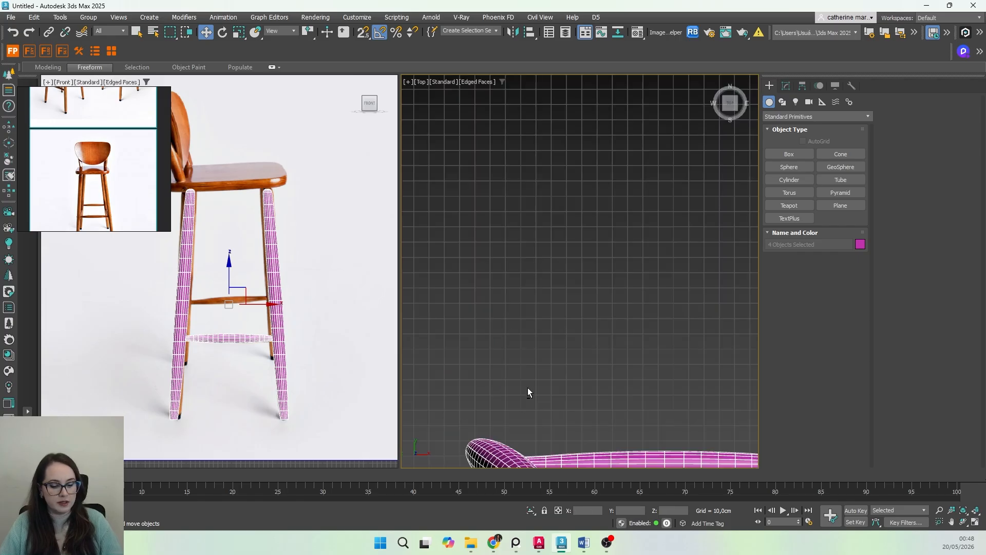
key(z)
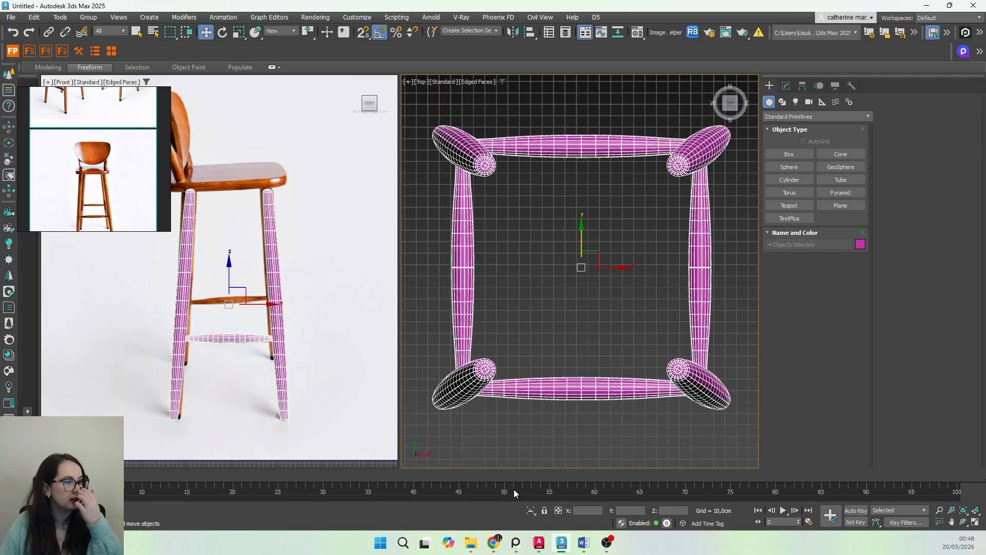
middle_drag(544, 275, 557, 284)
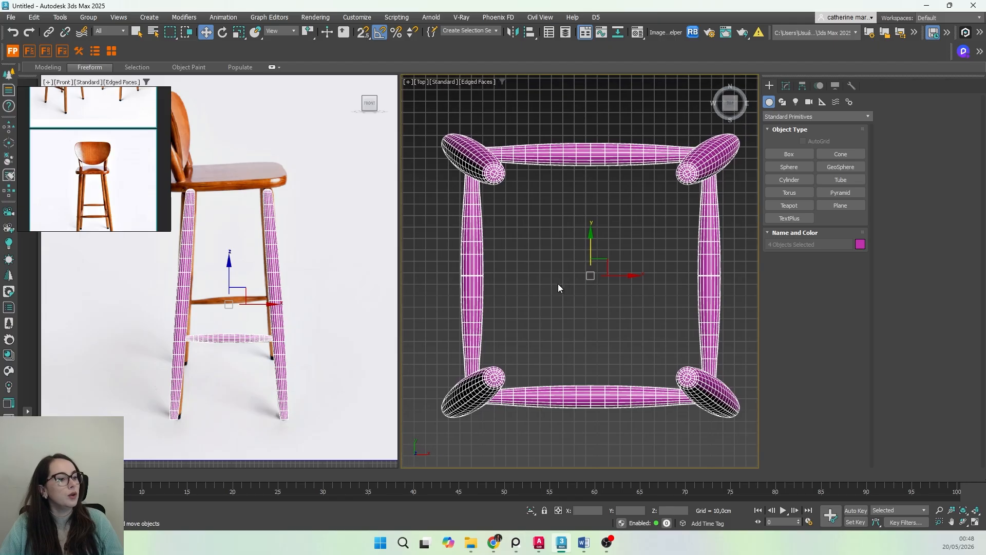
Step: Examine the stool's seat, backrest and leg tops in the front-facing reference image and the angled photos
scroll(239, 240, down, 6)
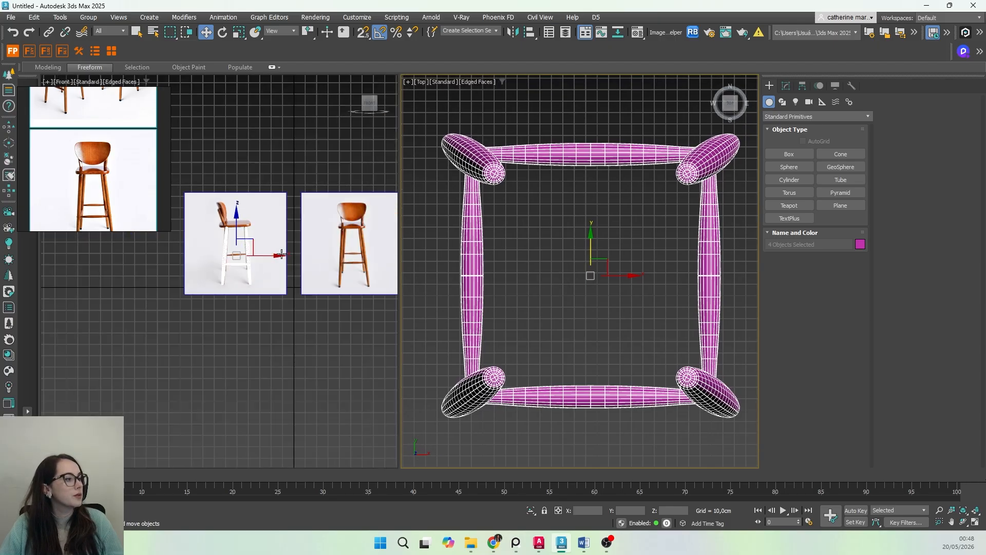
scroll(313, 255, up, 8)
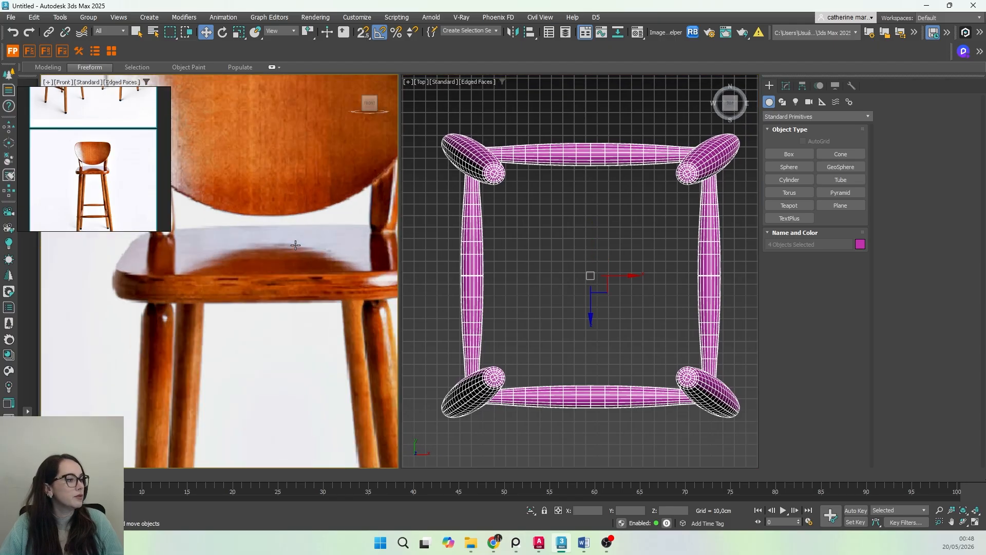
middle_drag(259, 341, 288, 288)
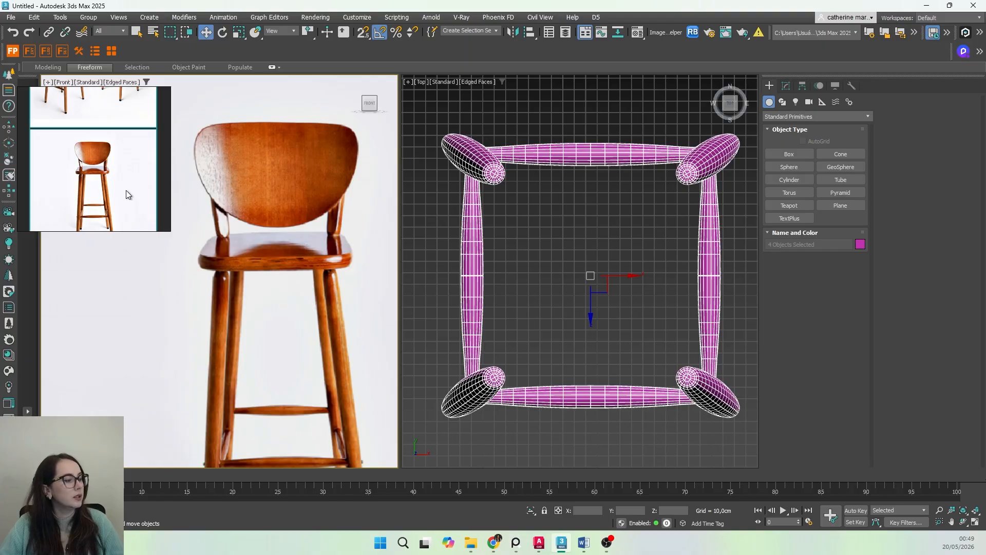
scroll(118, 163, down, 3)
scroll(106, 113, up, 6)
middle_drag(79, 106, 6, 156)
scroll(60, 168, up, 5)
scroll(79, 151, down, 5)
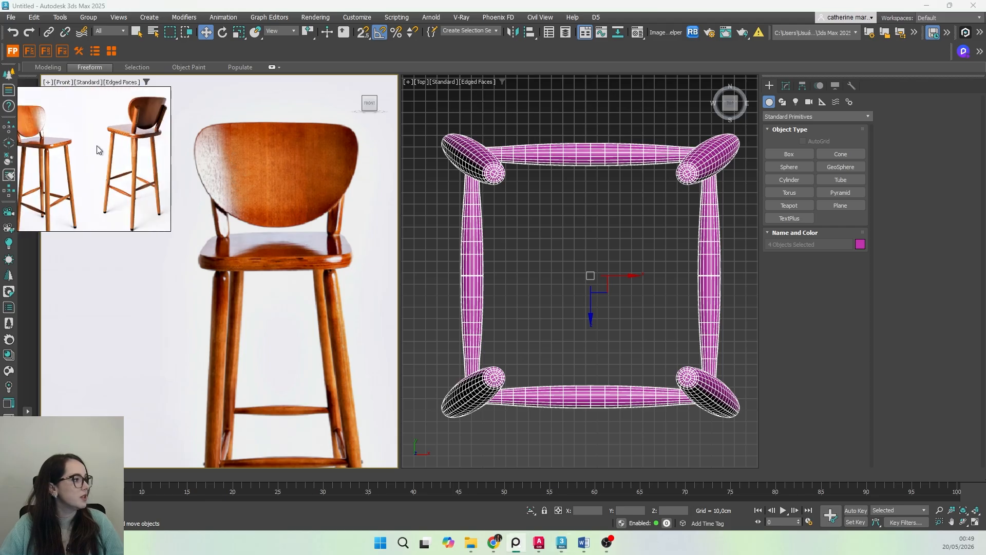
middle_drag(97, 145, 100, 166)
scroll(122, 157, up, 5)
scroll(106, 159, down, 4)
scroll(110, 177, down, 1)
scroll(111, 178, down, 3)
scroll(101, 166, up, 5)
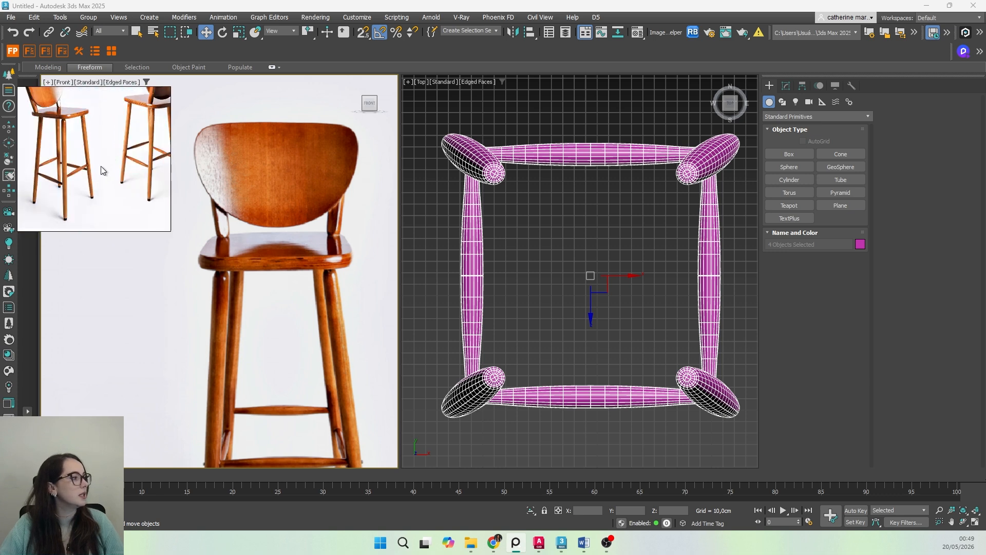
scroll(100, 199, down, 4)
scroll(91, 155, up, 5)
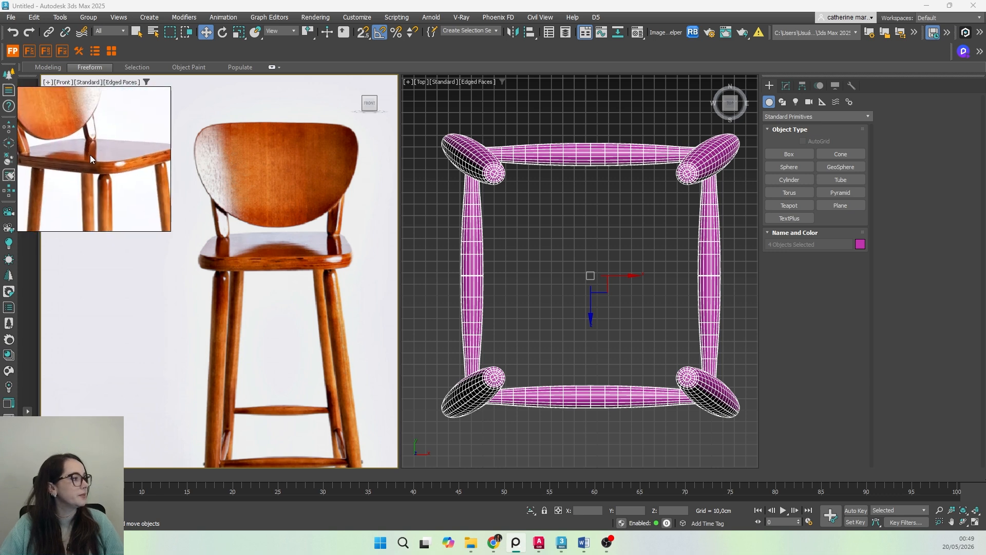
scroll(100, 190, down, 4)
scroll(99, 180, up, 4)
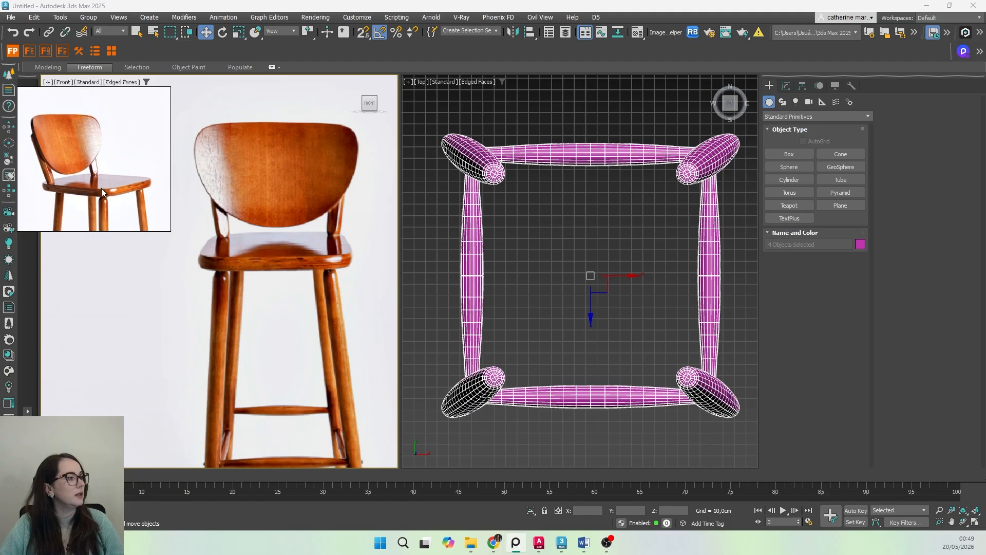
Step: Create a box about 231 cm long, 226 cm wide and 57 cm high over the leg frame in the top view
scroll(100, 185, down, 4)
scroll(96, 184, up, 4)
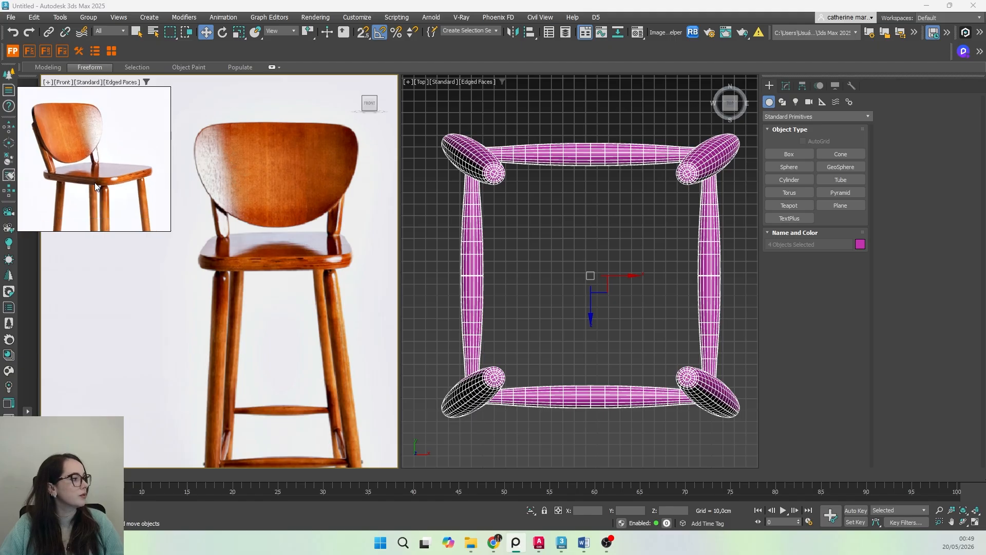
middle_drag(506, 319, 501, 319)
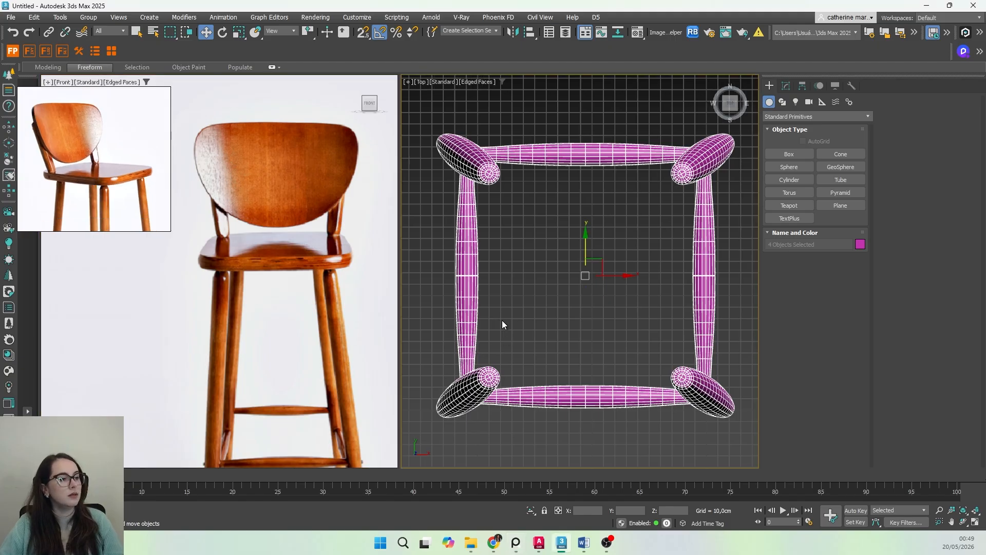
click(789, 153)
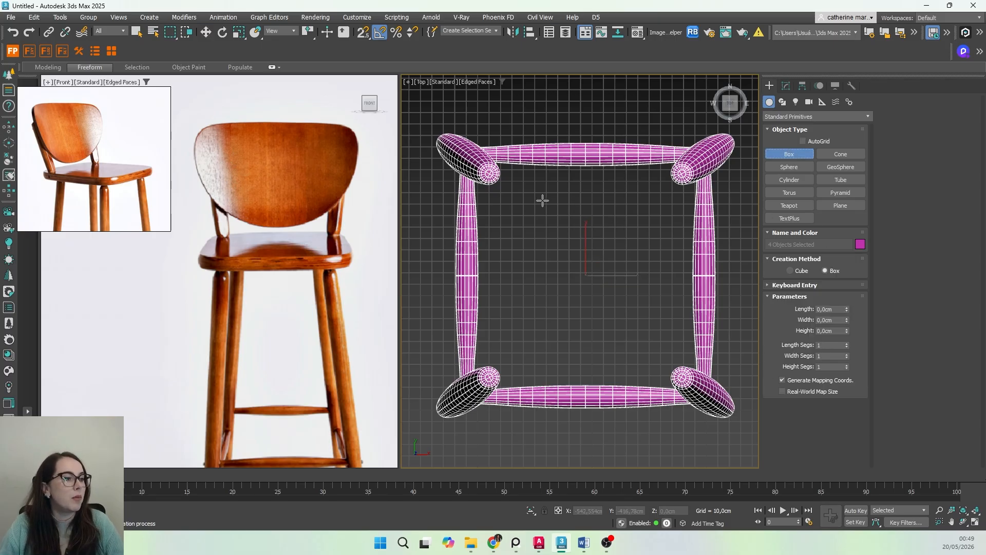
scroll(542, 200, down, 5)
scroll(529, 283, up, 4)
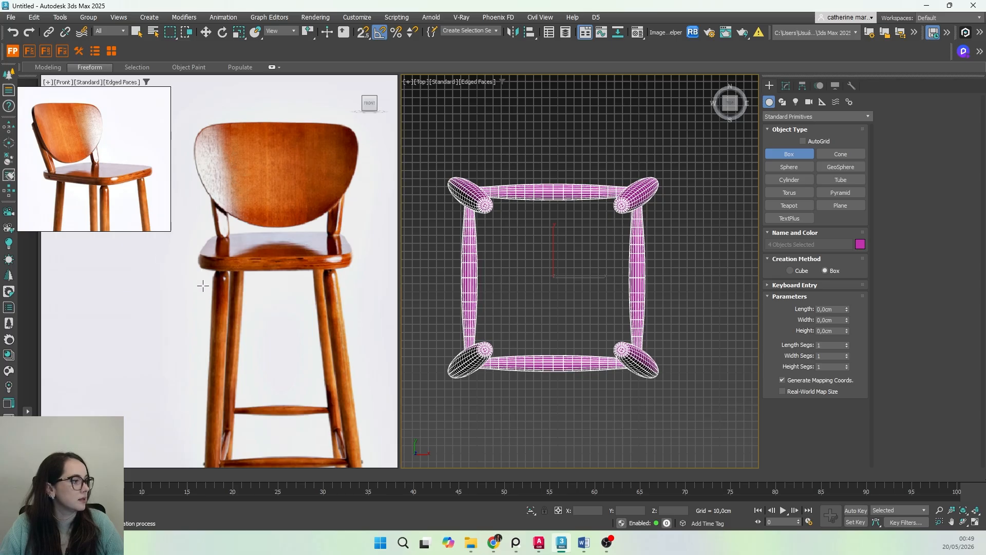
scroll(203, 286, down, 3)
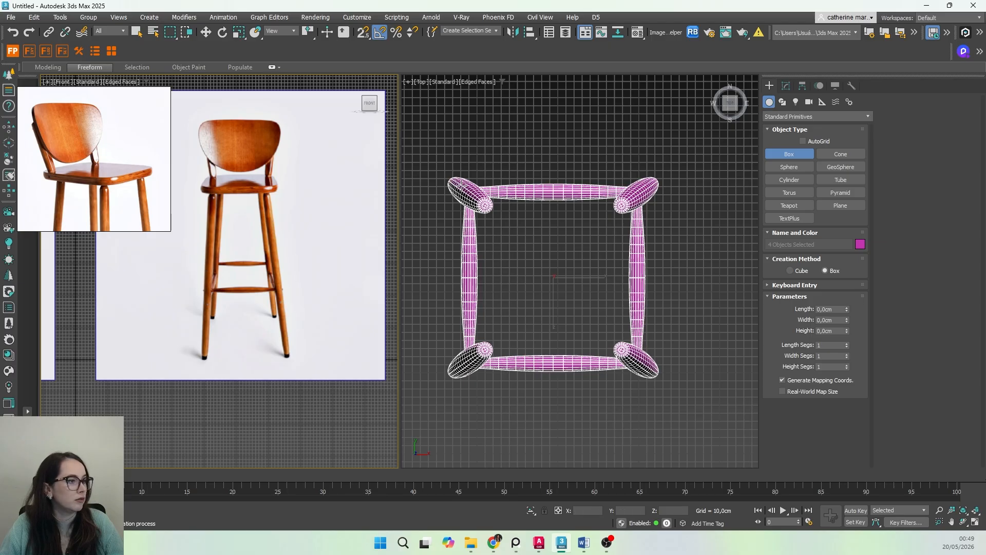
drag(458, 183, 642, 370)
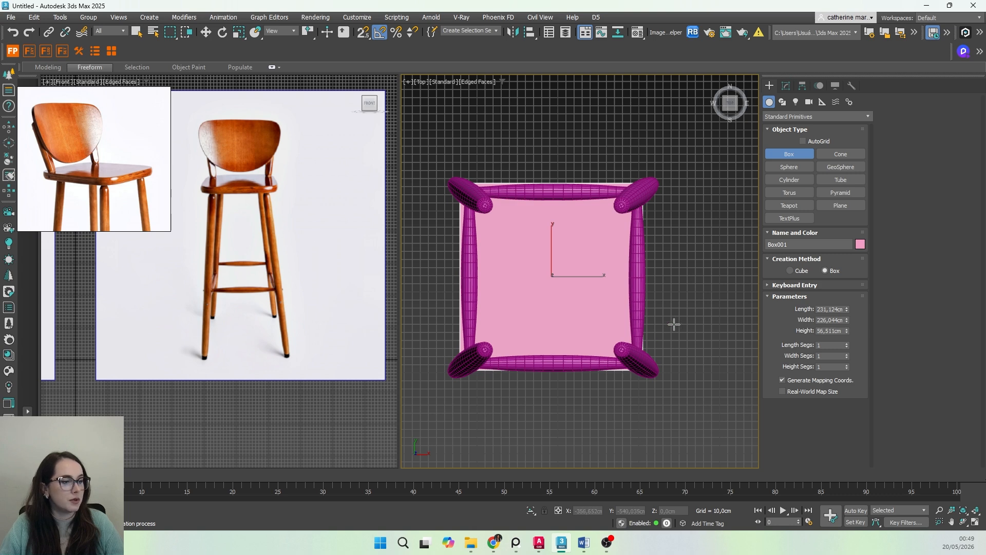
Step: Raise the box to seat height in the front view, at about 536 cm on the Z axis
key(f)
scroll(674, 324, down, 5)
middle_drag(673, 324, 601, 302)
key(w)
drag(601, 301, 598, 181)
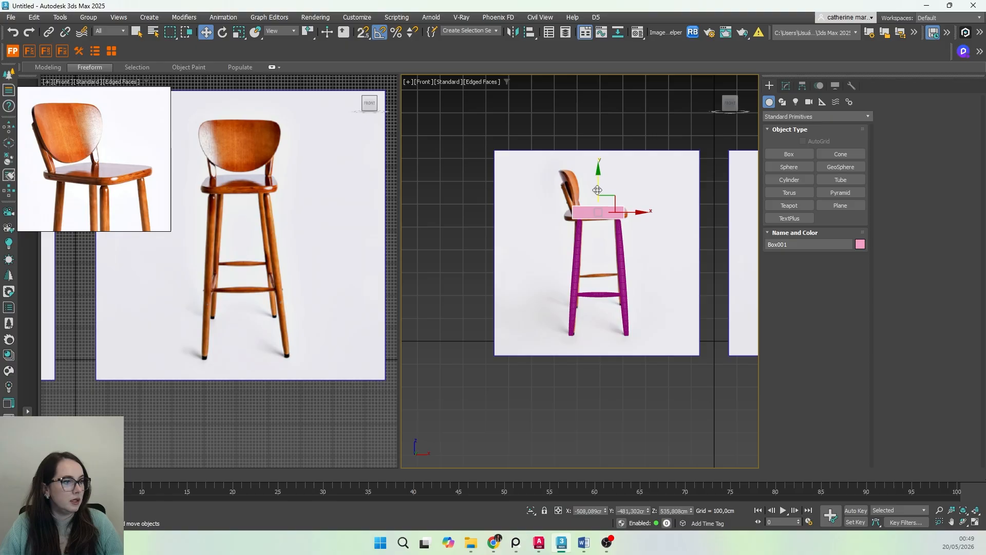
Step: Widen the box to about 276 cm and shift it about 7 cm along the X axis to match the side reference seat
scroll(597, 190, up, 5)
click(786, 85)
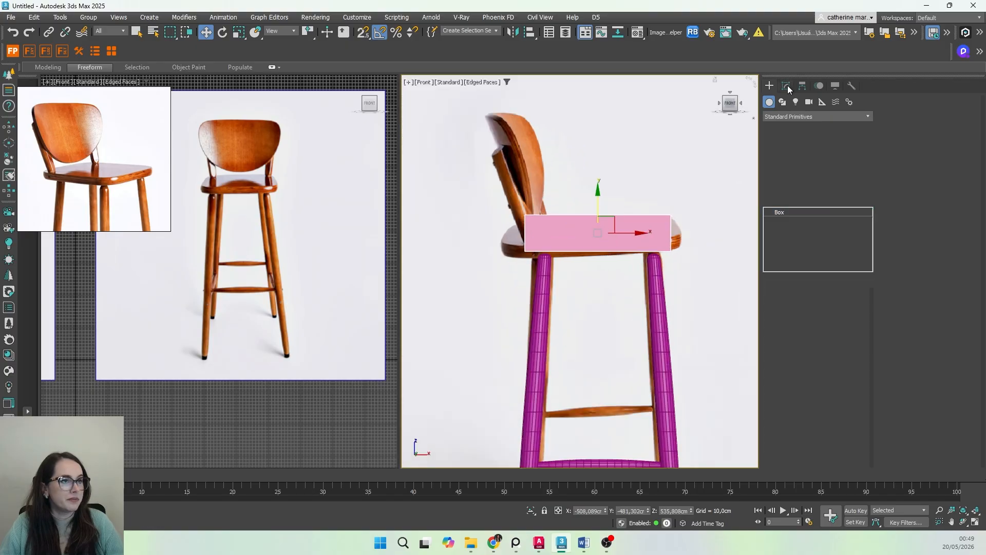
drag(845, 324, 840, 314)
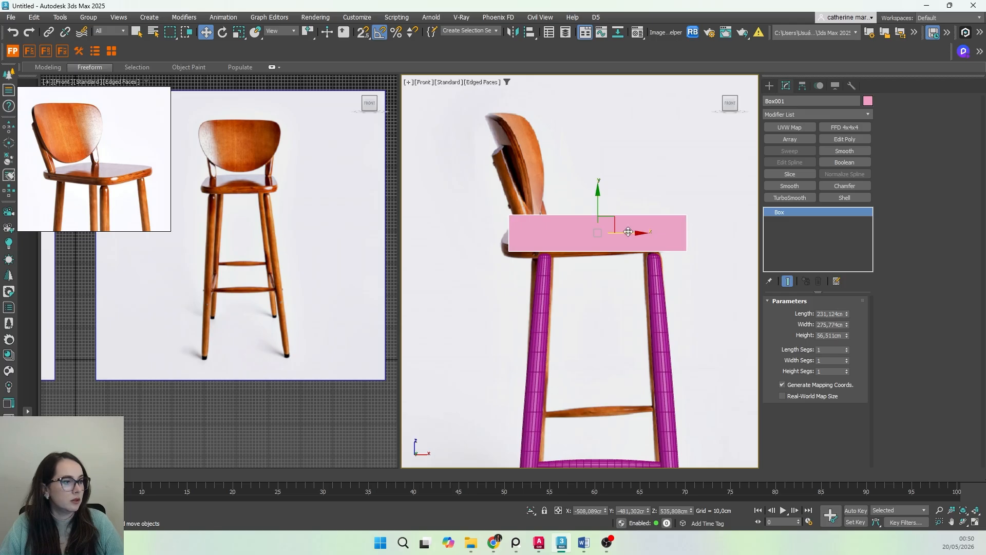
drag(628, 232, 624, 232)
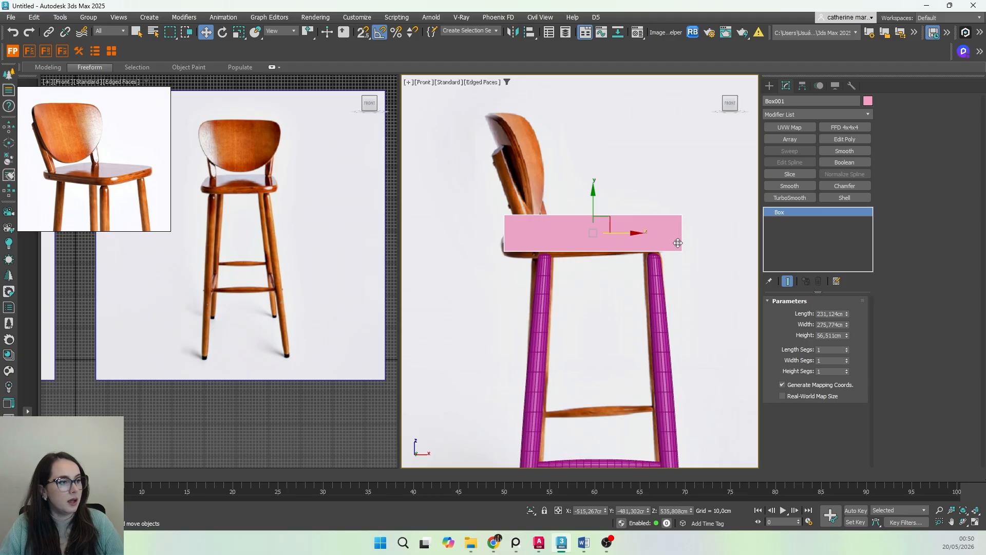
drag(593, 201, 593, 202)
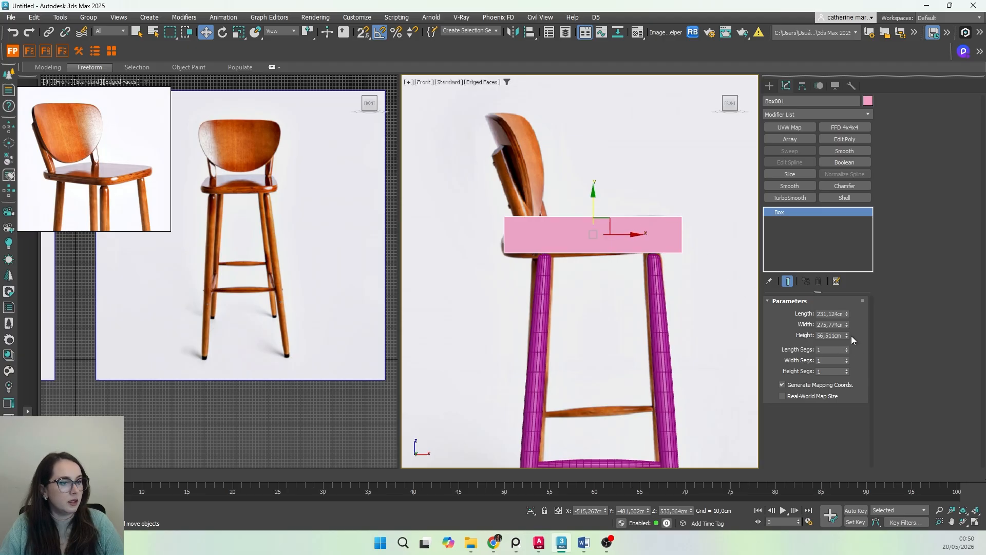
Step: Set the box height to 20.7 cm and lower it to about 531.7 cm in Z, onto the leg tops
drag(846, 335, 850, 371)
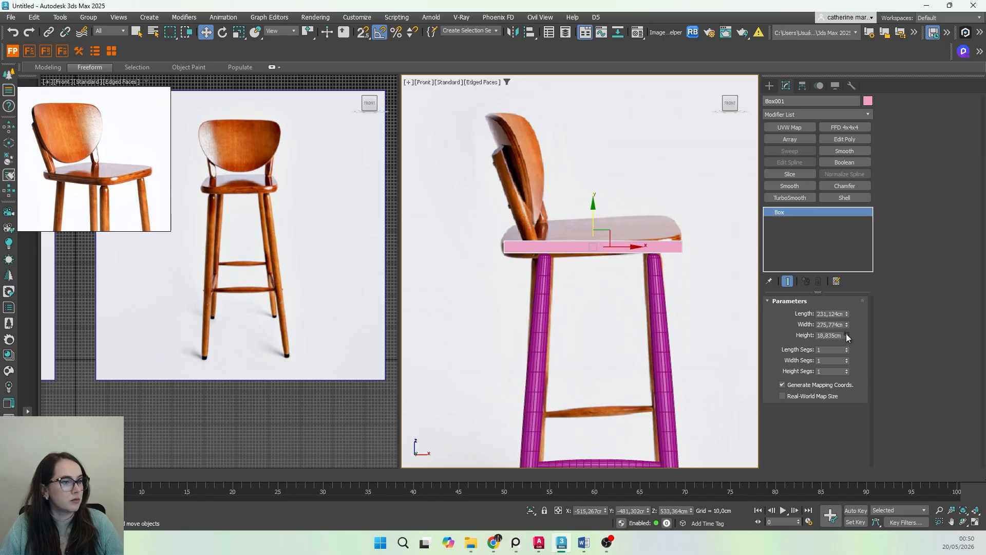
drag(847, 333, 846, 331)
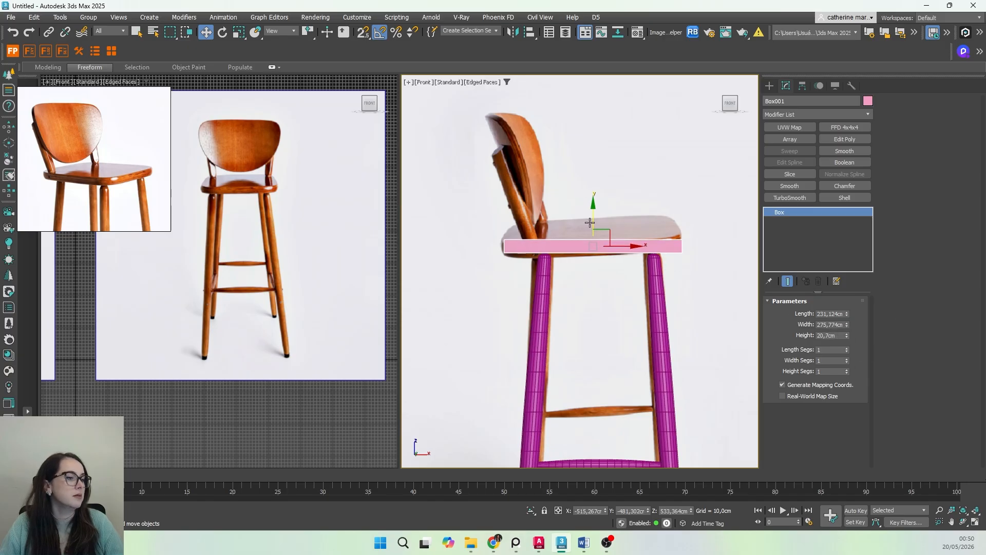
drag(591, 218, 594, 215)
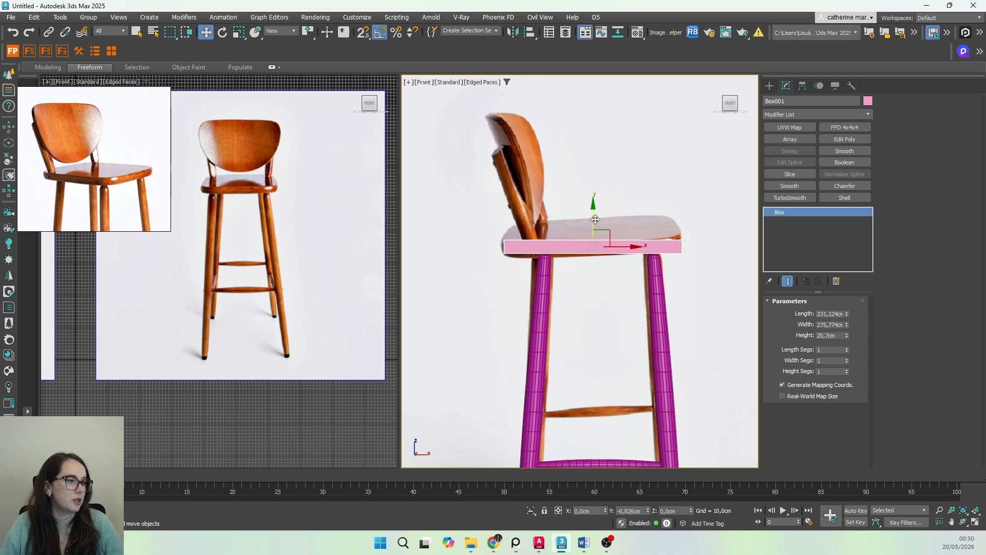
scroll(642, 238, up, 5)
middle_drag(544, 277, 577, 264)
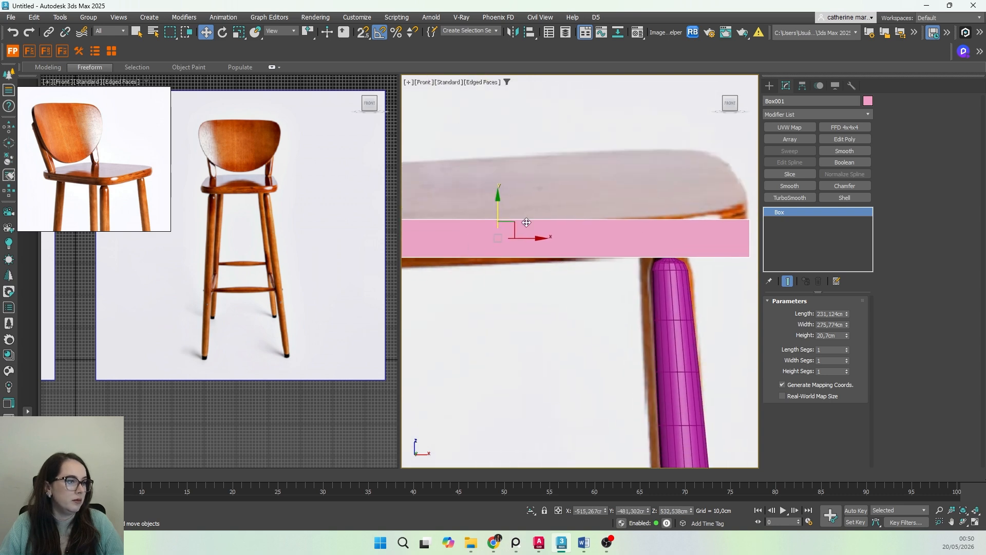
mouse_move(497, 207)
mouse_down()
mouse_move(496, 171)
mouse_move(491, 206)
mouse_up()
scroll(708, 302, down, 5)
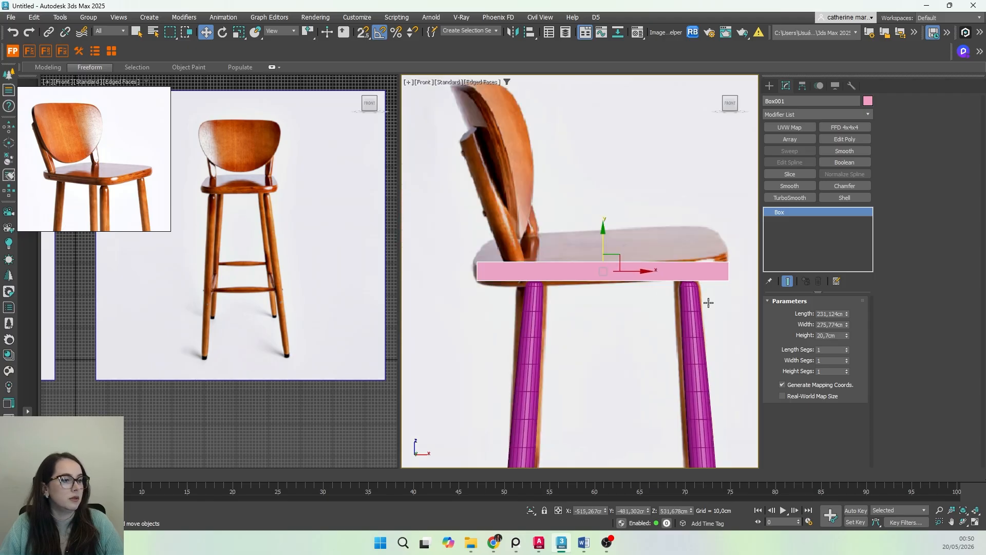
Step: Examine the seat box and legs in perspective from several angles against the front reference image
middle_drag(663, 325, 639, 297)
key(p)
scroll(616, 339, up, 3)
scroll(627, 314, down, 5)
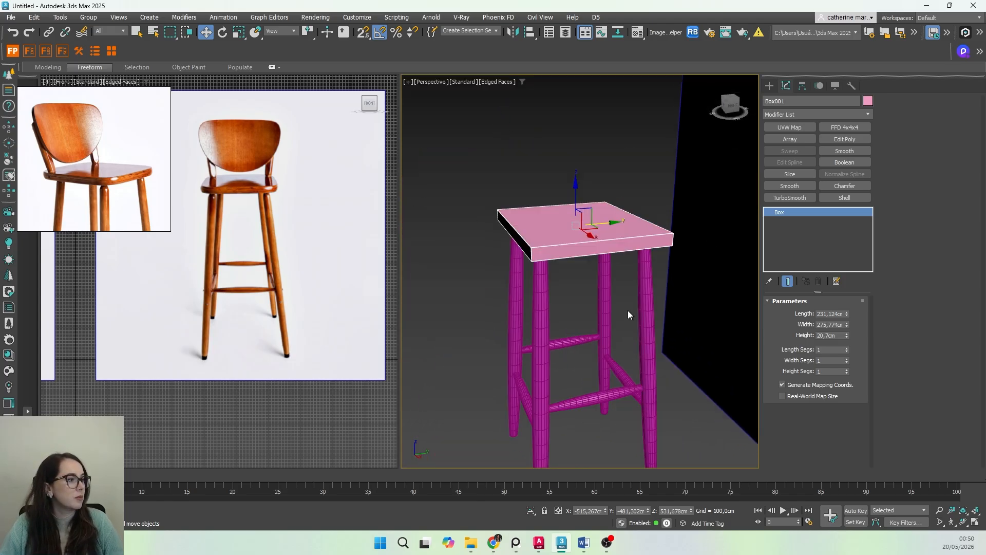
middle_drag(324, 277, 265, 304)
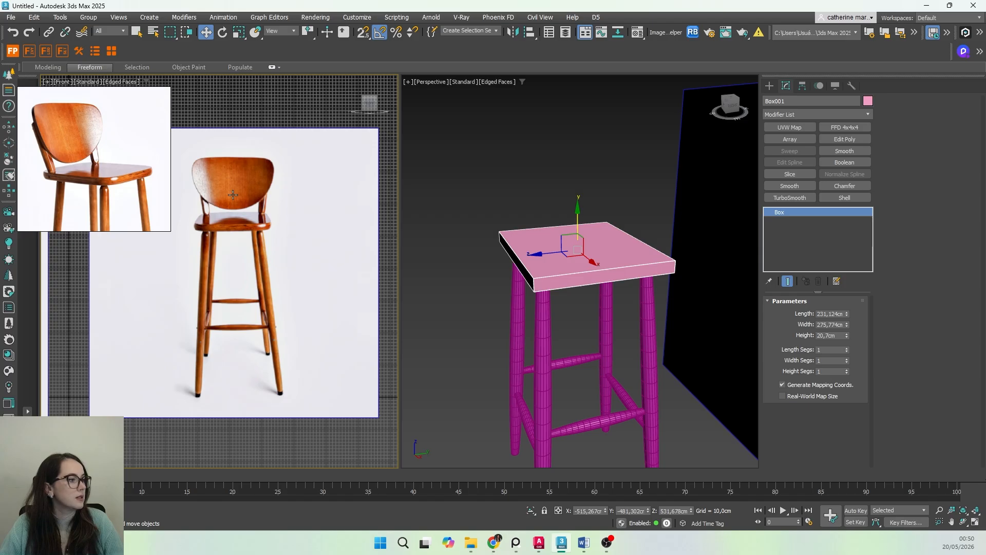
alt+middle_drag(538, 282, 558, 303)
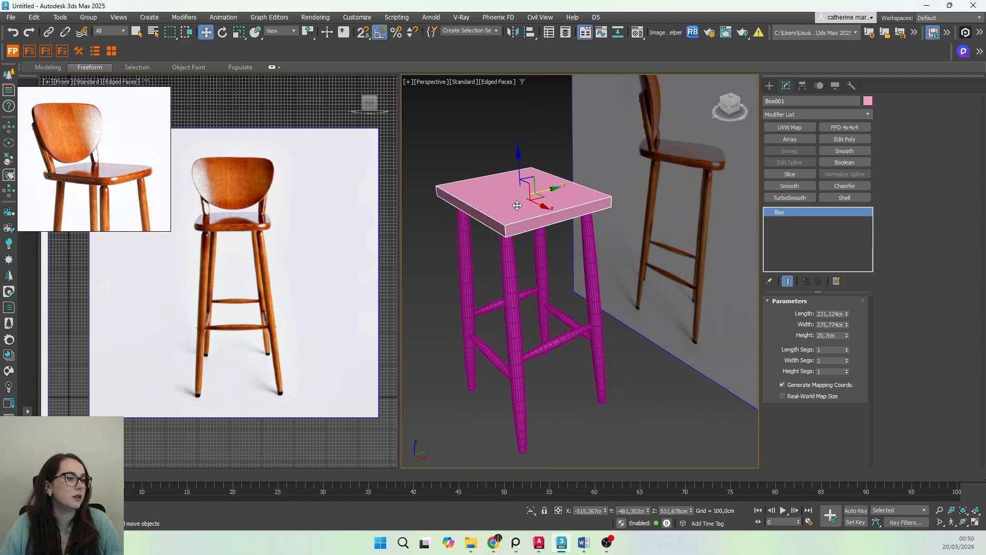
alt+middle_drag(517, 205, 532, 273)
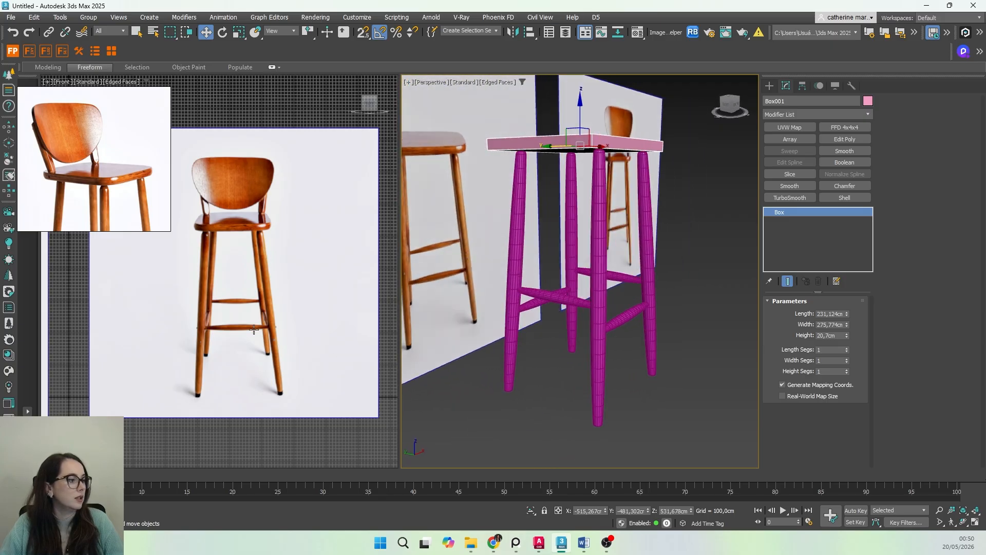
alt+middle_drag(606, 339, 596, 201)
Step: Convert the seat box to an Editable Poly
right_click(596, 201)
mouse_move(648, 335)
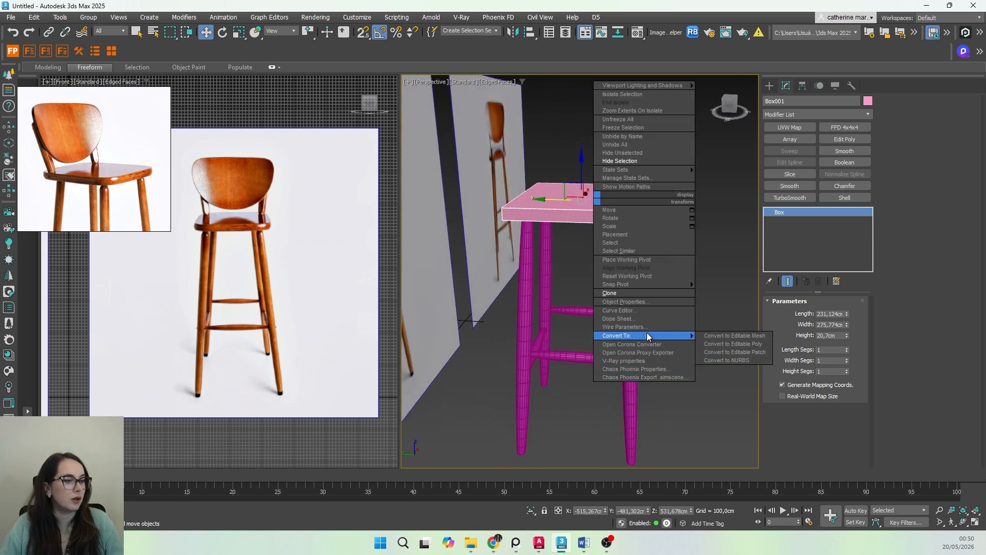
click(734, 344)
alt+middle_drag(731, 341, 619, 322)
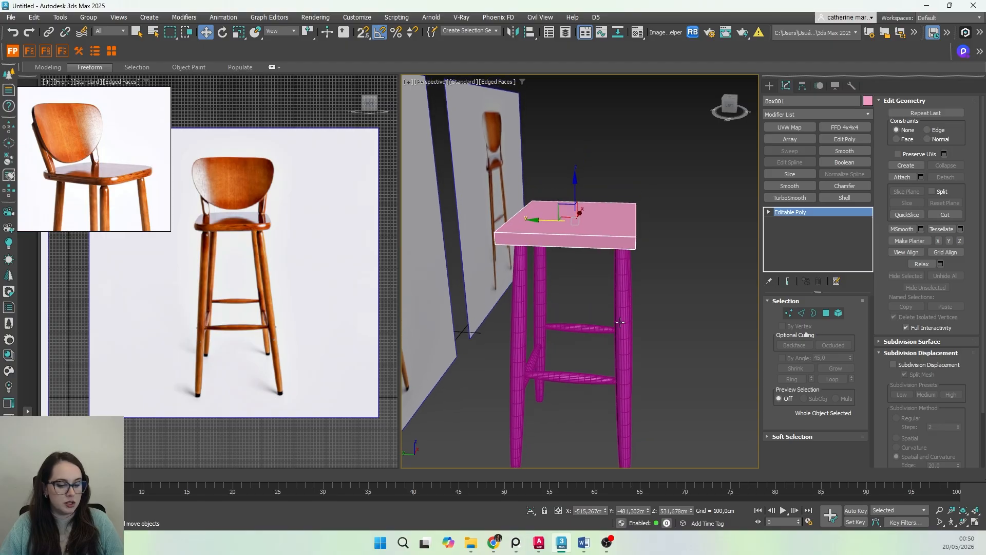
Step: Scale the seat box along the Y axis to about 102.7 percent so it overhangs the legs slightly more
key(r)
alt+middle_drag(589, 273, 600, 265)
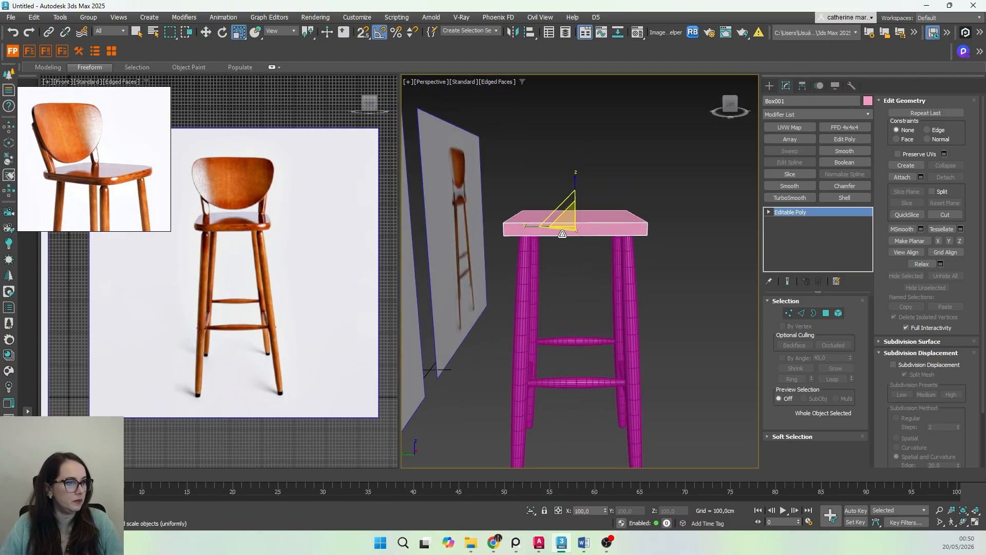
drag(528, 223, 527, 223)
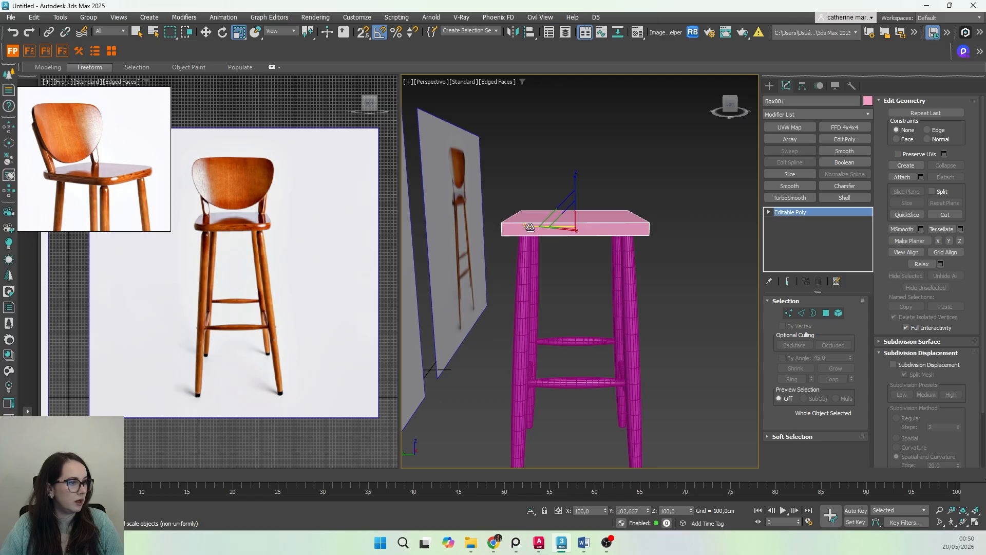
alt+middle_drag(596, 361, 596, 357)
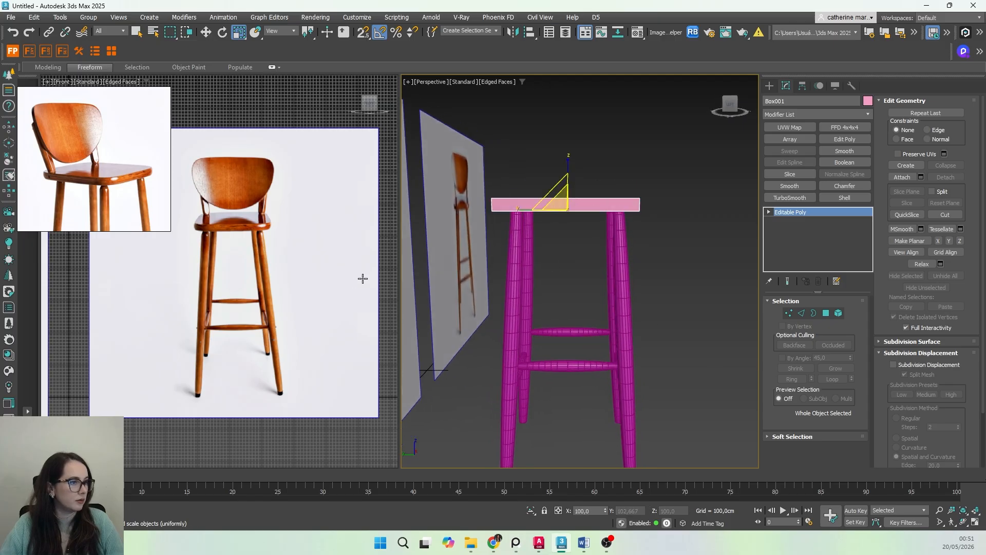
middle_drag(612, 295, 603, 257)
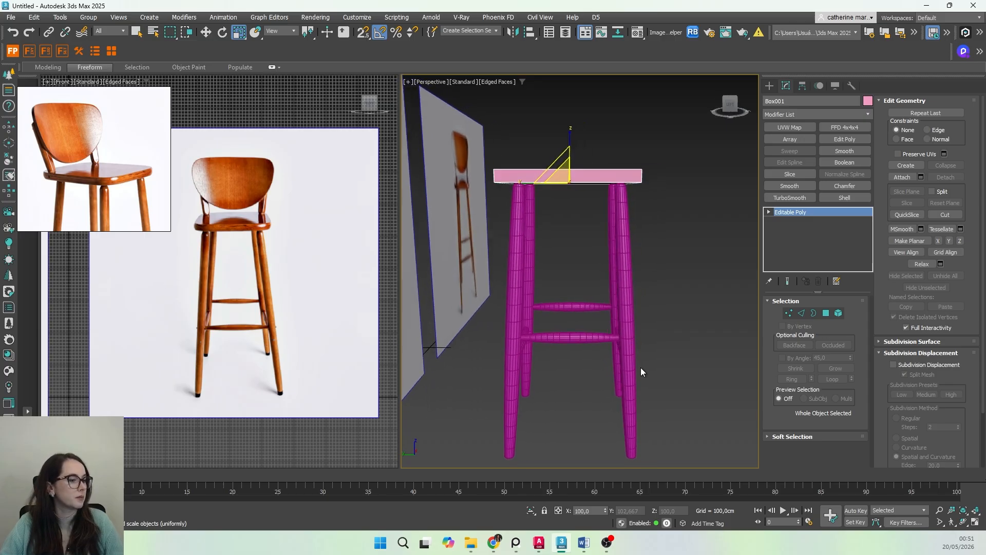
Step: Move the seat box about 2.8 cm along the X axis over the legs in the wireframe top view
mouse_move(564, 390)
middle_down()
mouse_move(561, 315)
mouse_move(559, 331)
middle_up()
key(t)
key(F3)
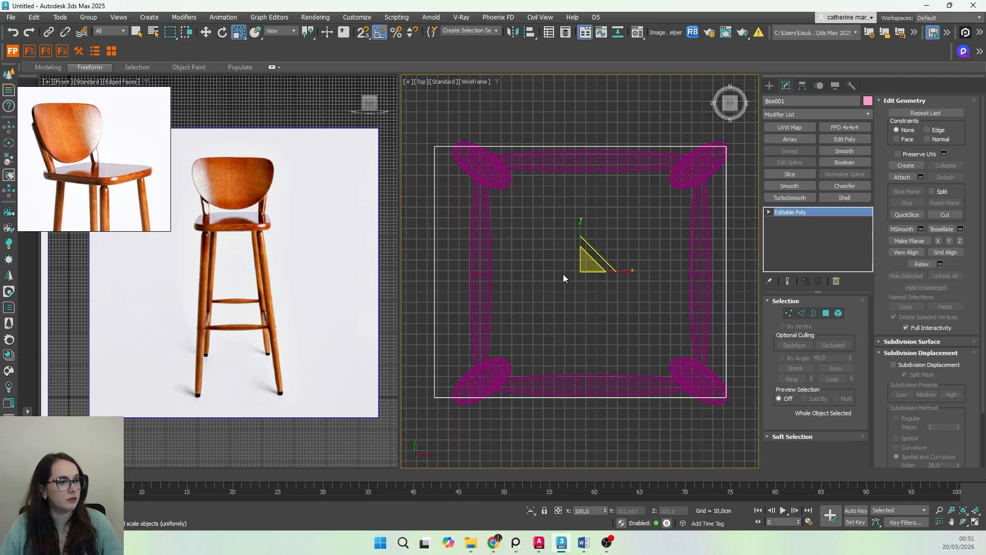
scroll(563, 278, down, 2)
scroll(594, 268, up, 2)
scroll(594, 286, down, 2)
key(w)
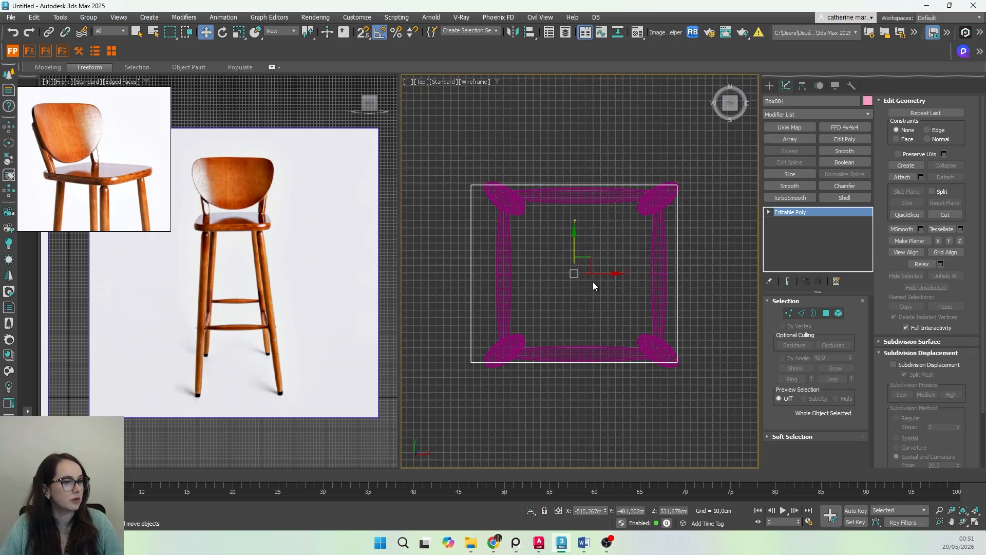
drag(601, 275, 603, 273)
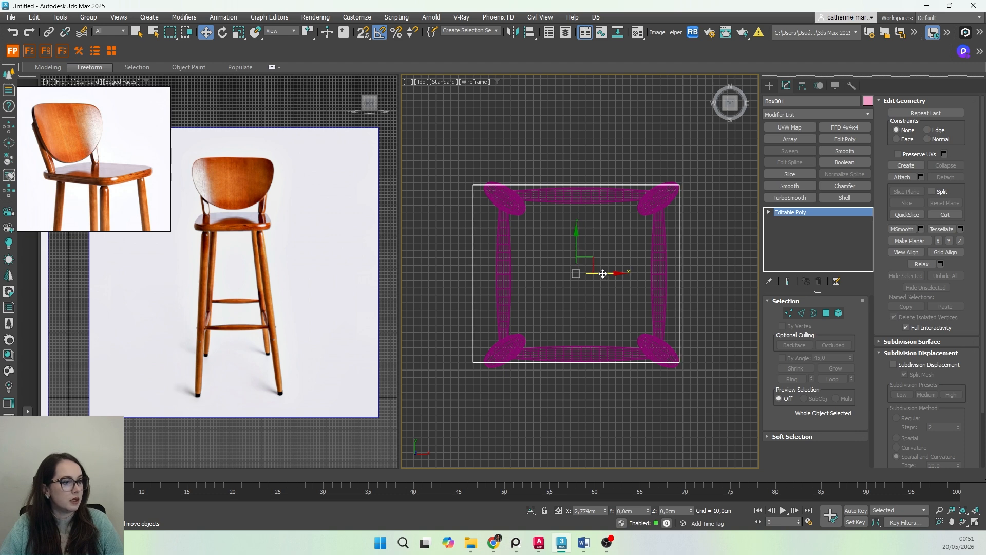
Step: Rename the seat box as ASSENTO
key(p)
scroll(604, 301, down, 5)
alt+middle_drag(591, 260, 602, 327)
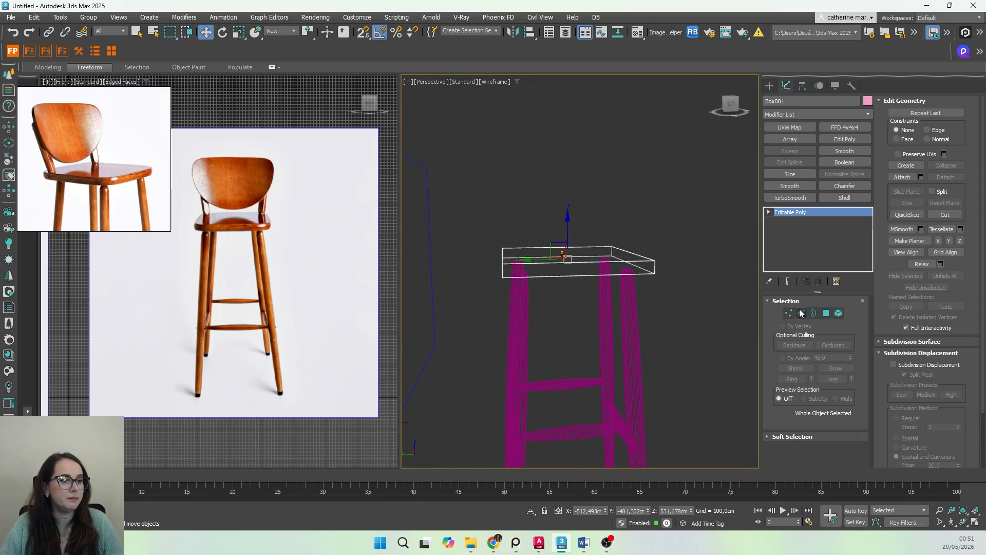
click(785, 101)
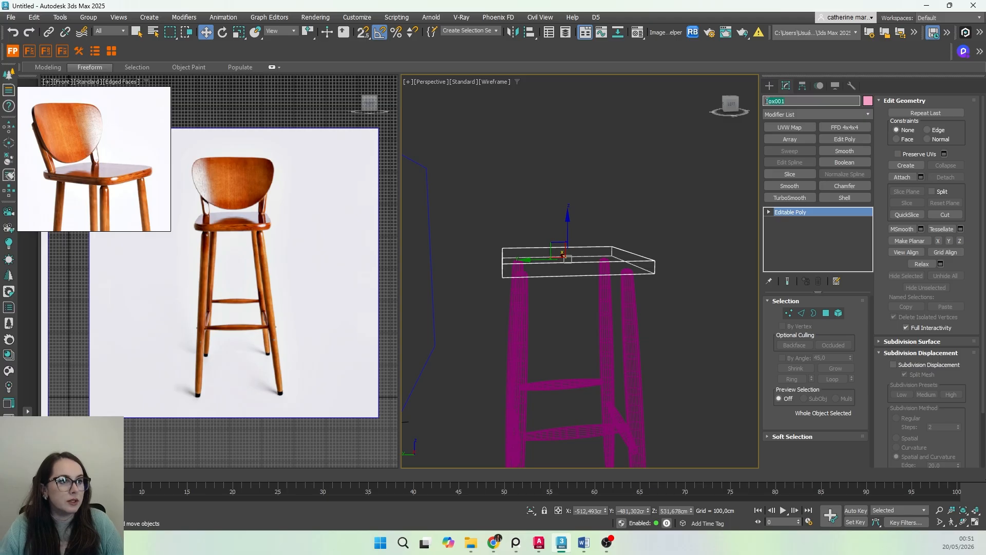
text(ASSENTO)
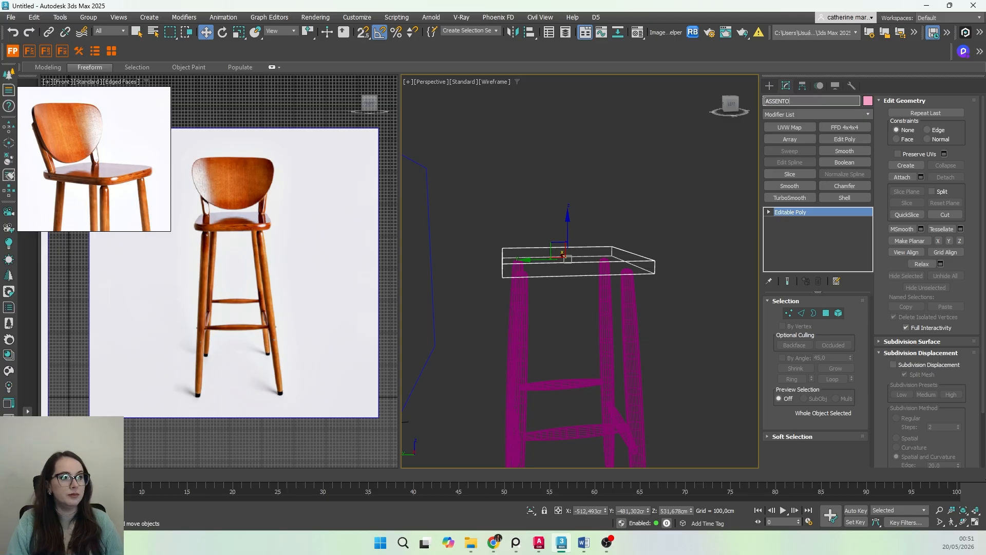
key(Return)
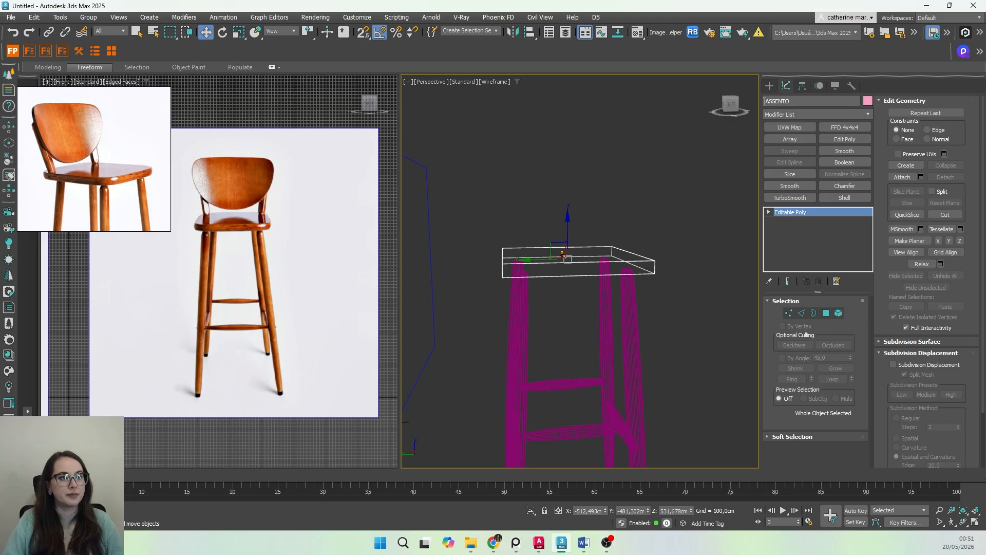
Step: Show the seat shaded with edges and select its four vertical corner edges
click(802, 314)
click(654, 269)
key(F3)
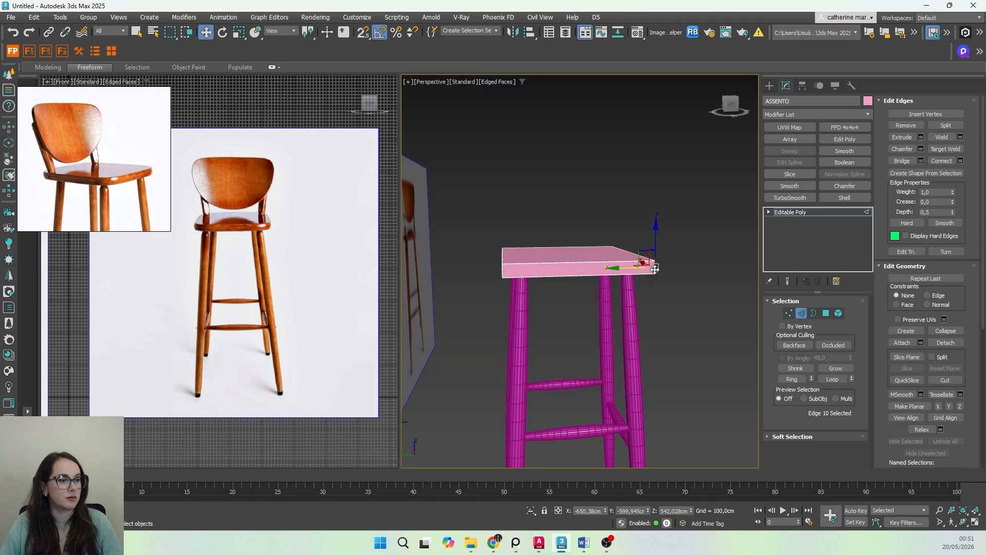
key(q)
alt+middle_drag(668, 304, 632, 298)
Step: Chamfer the four selected corner edges of the seat by about 32.469 cm with 4 segments
click(793, 380)
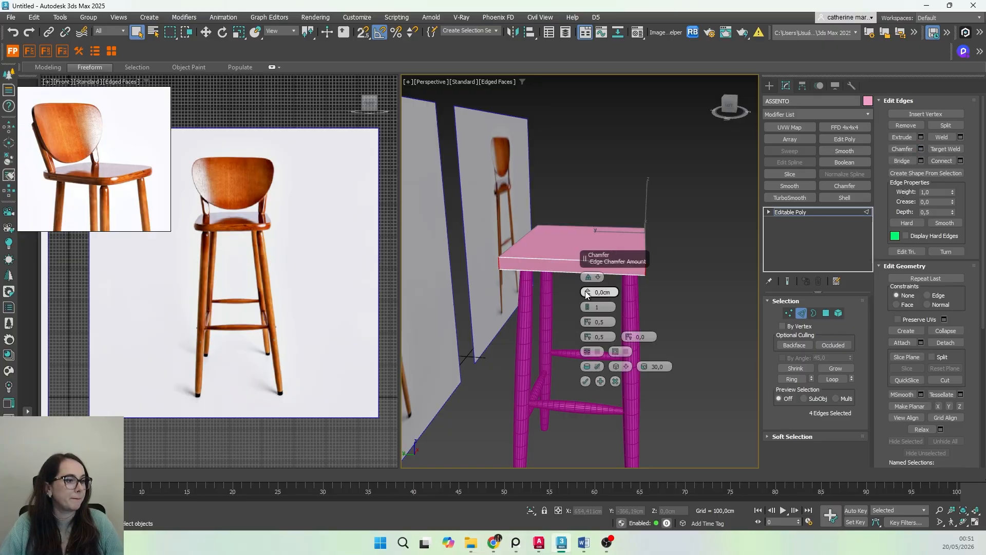
drag(587, 293, 571, 219)
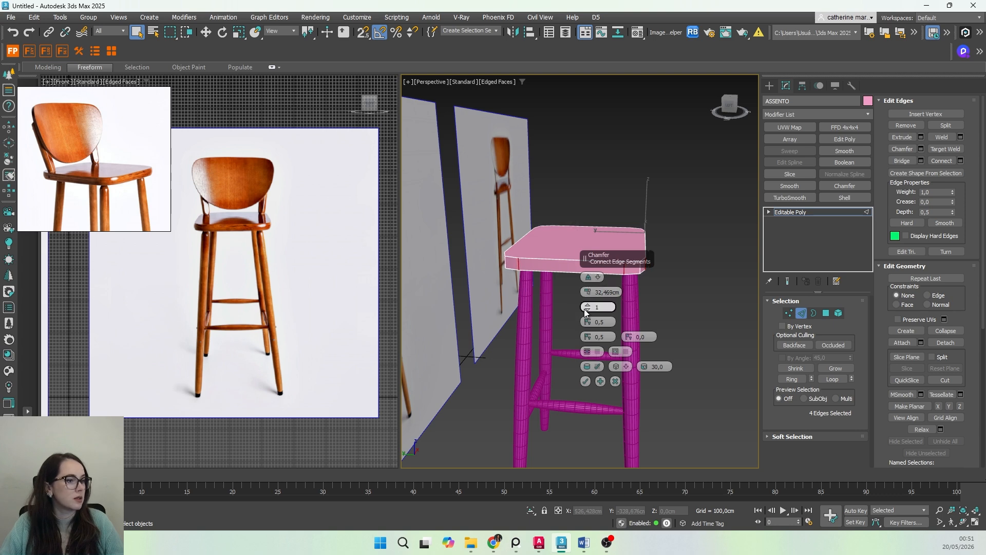
drag(587, 305, 584, 297)
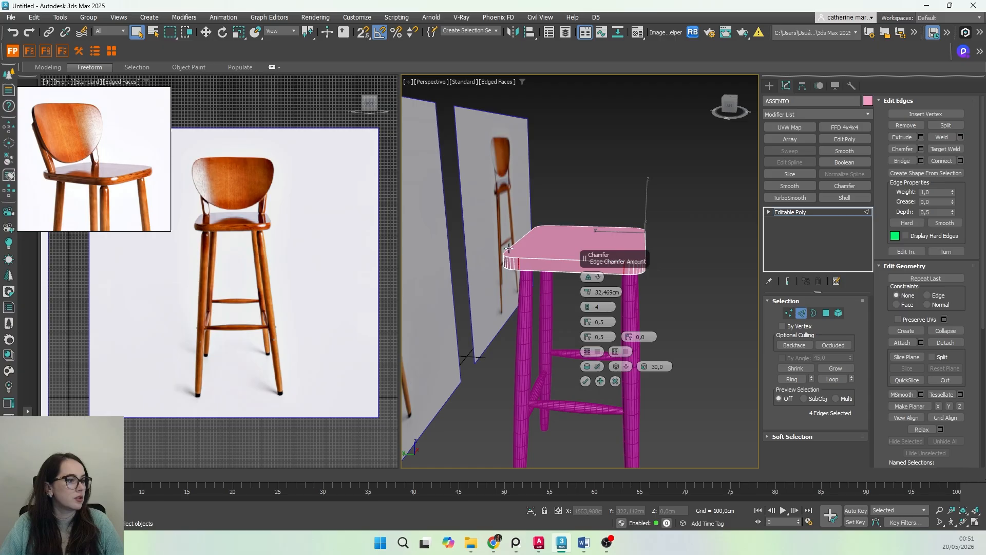
scroll(504, 270, up, 1)
scroll(504, 270, down, 1)
alt+middle_drag(503, 270, 474, 286)
scroll(534, 277, up, 4)
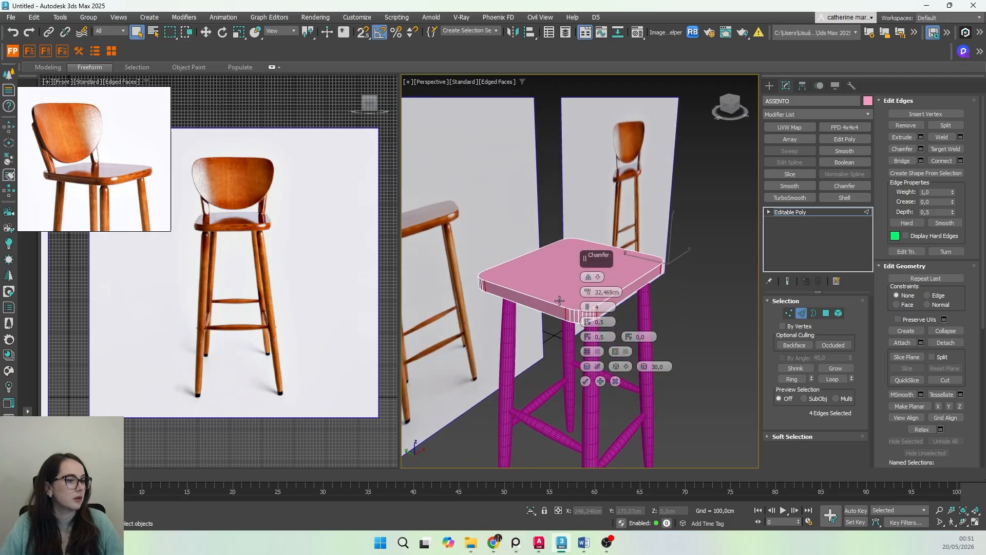
key(alt+w)
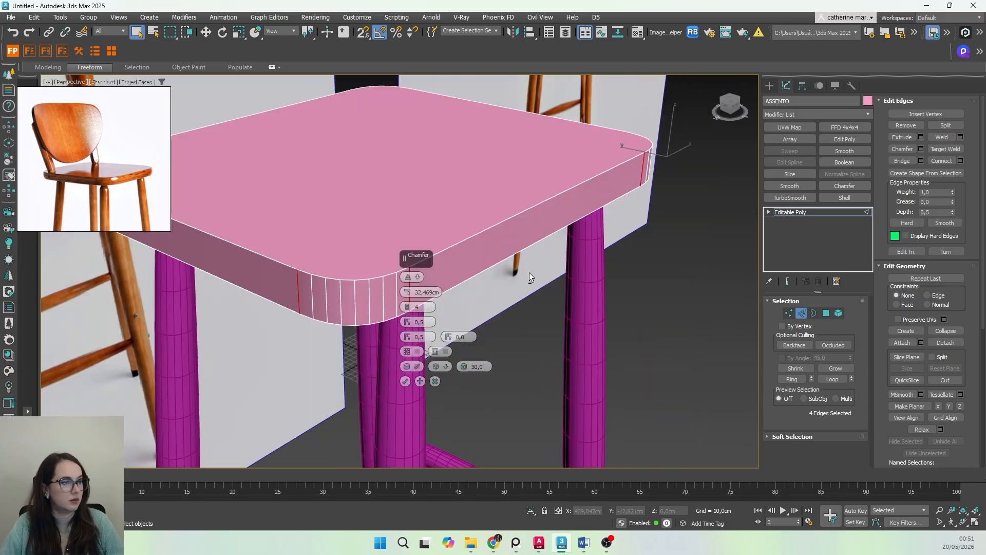
scroll(369, 350, down, 4)
middle_drag(446, 355, 449, 334)
scroll(448, 324, up, 4)
scroll(446, 309, down, 2)
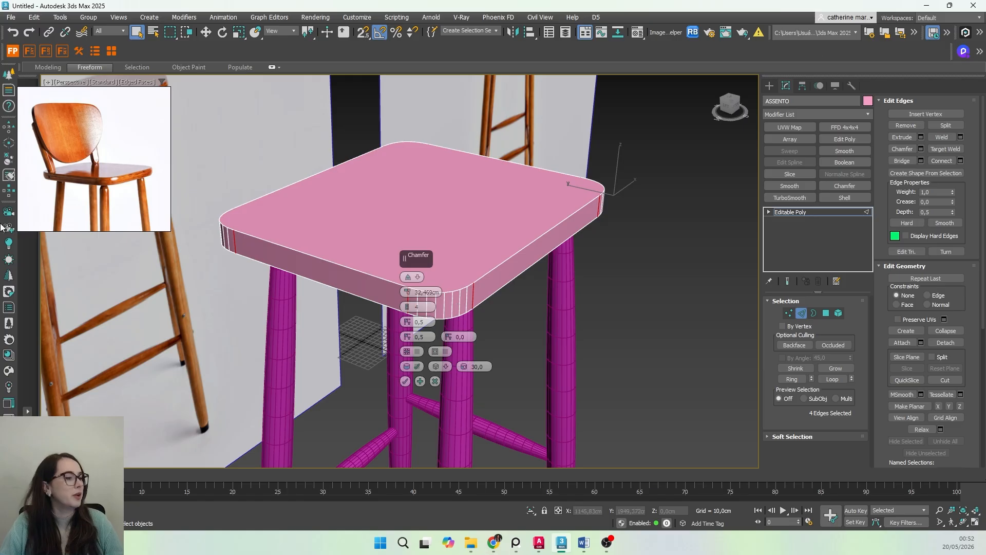
alt+middle_drag(464, 284, 502, 314)
click(404, 382)
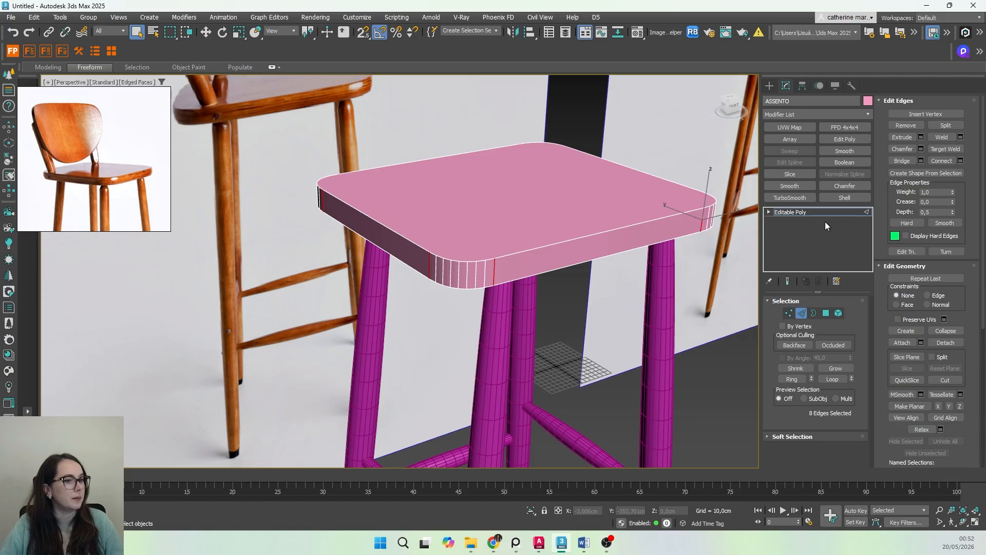
Step: Select the seat's top and bottom polygons
click(790, 211)
alt+middle_drag(503, 277, 506, 252)
click(825, 312)
click(550, 253)
ctrl+click(460, 265)
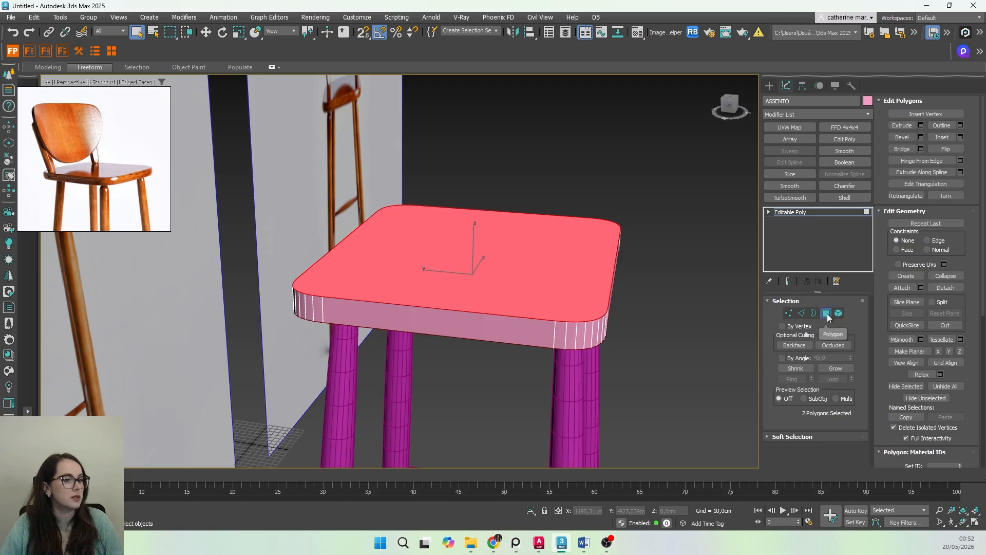
mouse_move(505, 313)
alt+middle_down()
mouse_move(494, 264)
mouse_move(472, 308)
mouse_move(489, 313)
alt+middle_up()
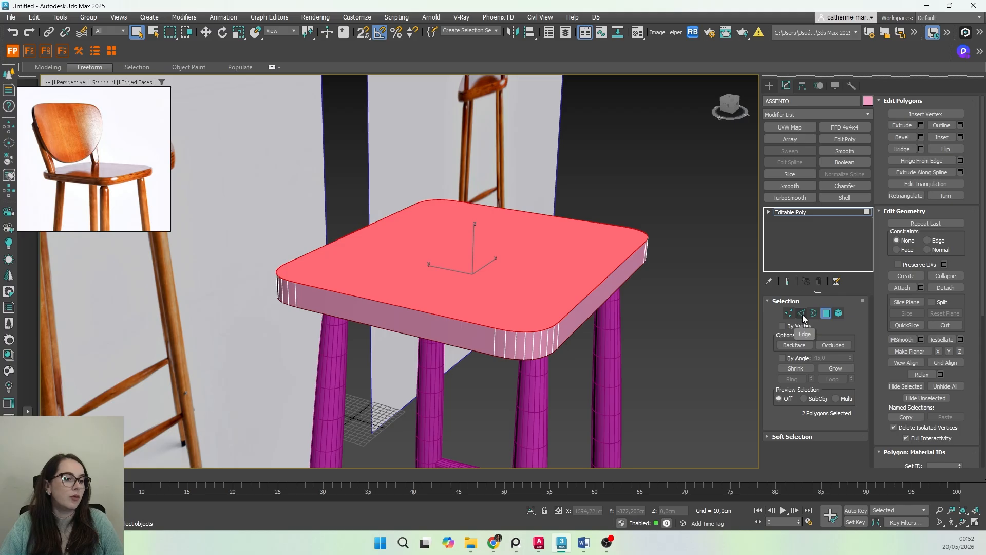
Step: Convert the polygon selection to its border edges and chamfer them by about 3.865 cm with 2 segments
click(802, 313)
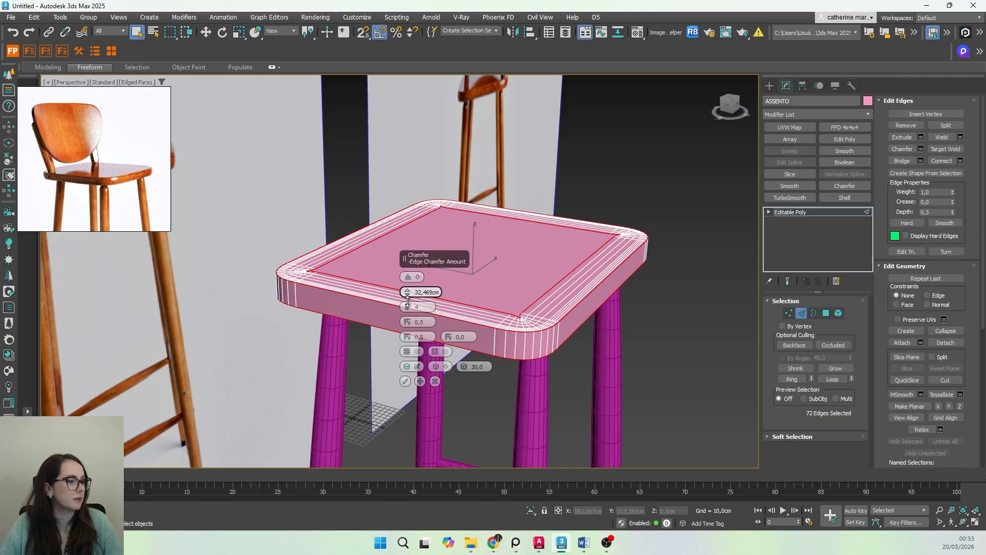
drag(407, 300, 422, 387)
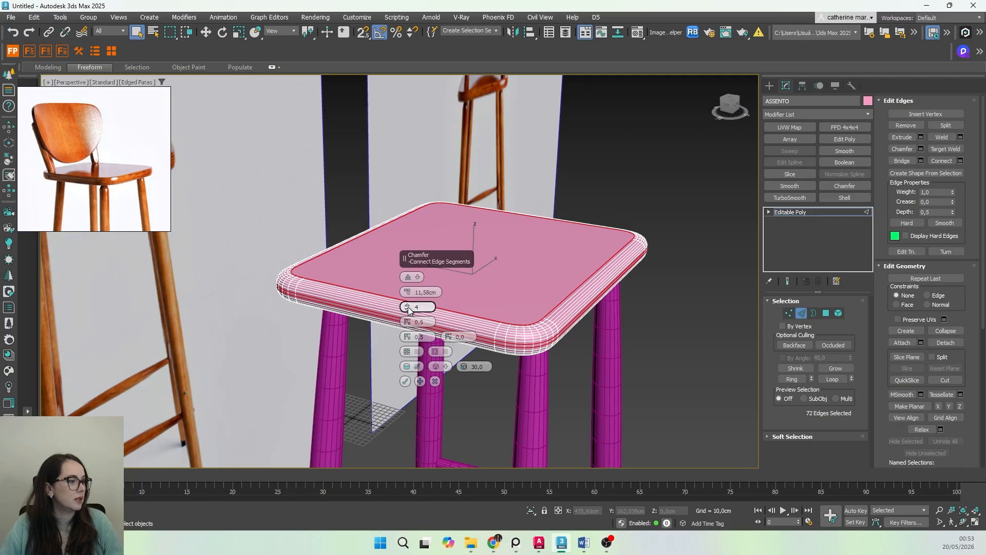
mouse_move(407, 296)
mouse_down()
mouse_move(407, 328)
mouse_move(407, 305)
mouse_up()
scroll(532, 337, up, 3)
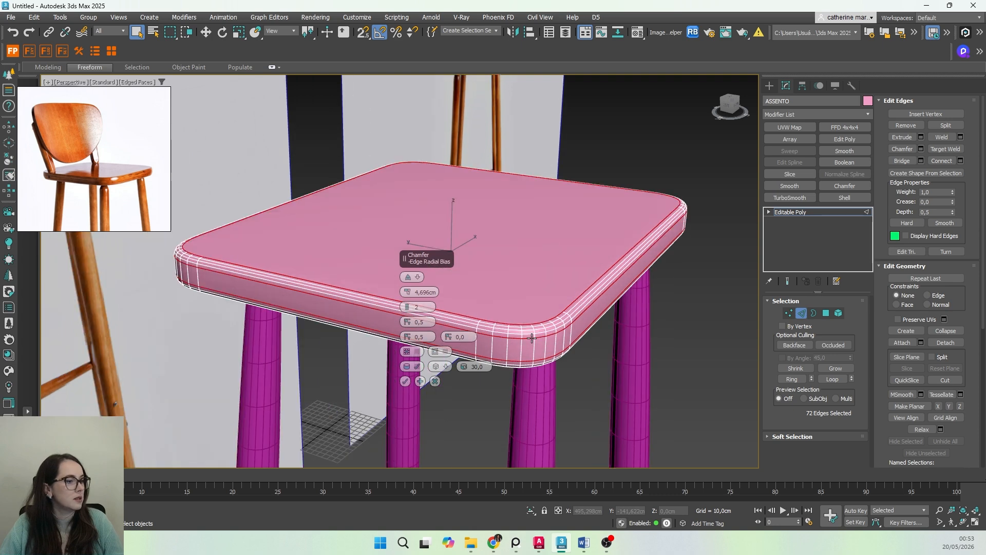
scroll(91, 180, up, 5)
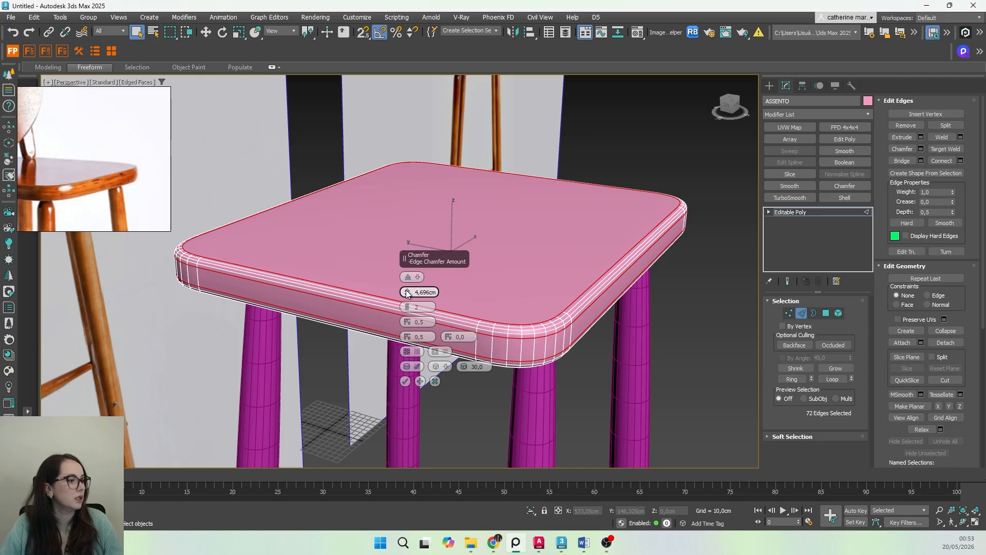
drag(406, 292, 405, 296)
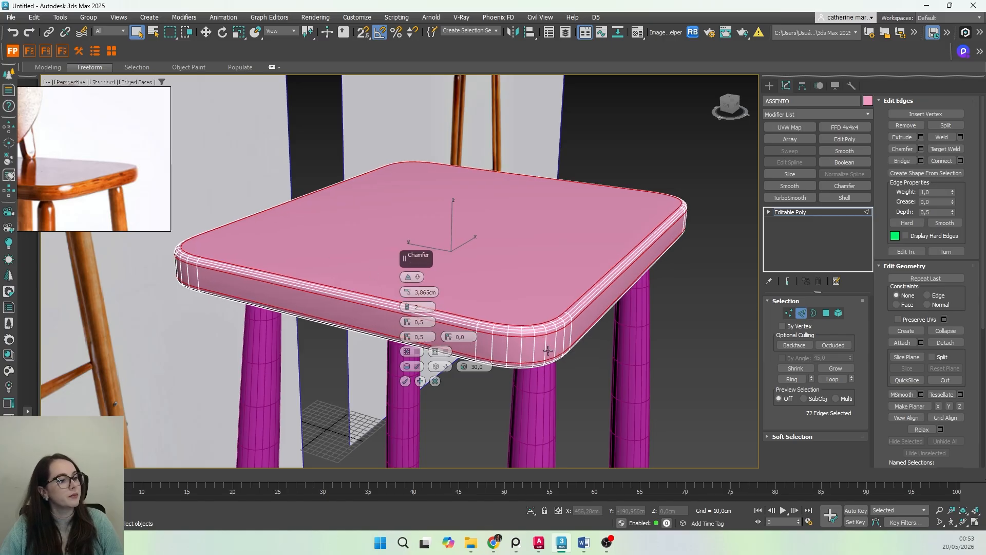
click(404, 382)
scroll(423, 305, down, 2)
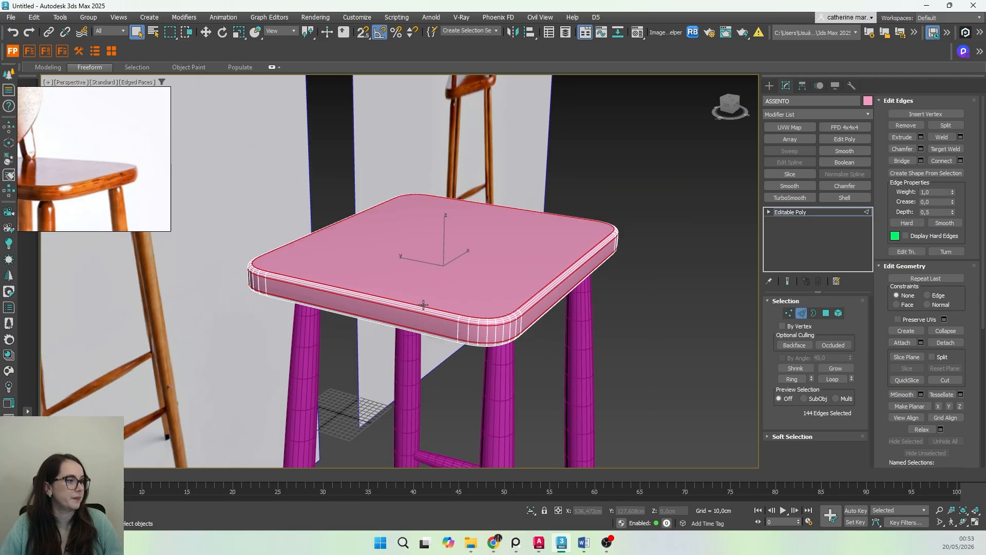
Step: Clear the edge selection and examine the seat's chamfered rim and rounded corners in perspective and from the top
alt+middle_drag(423, 305, 418, 324)
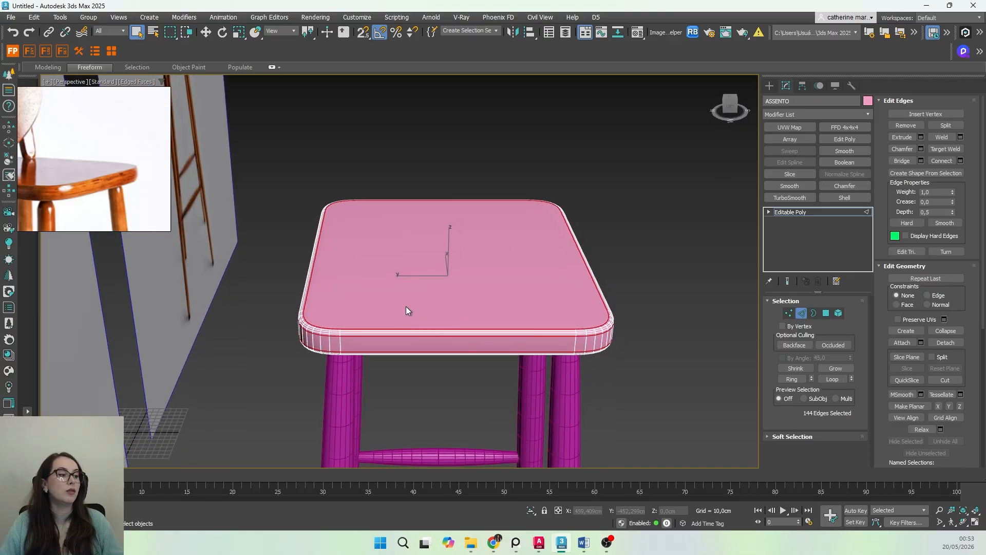
alt+middle_drag(430, 319, 430, 329)
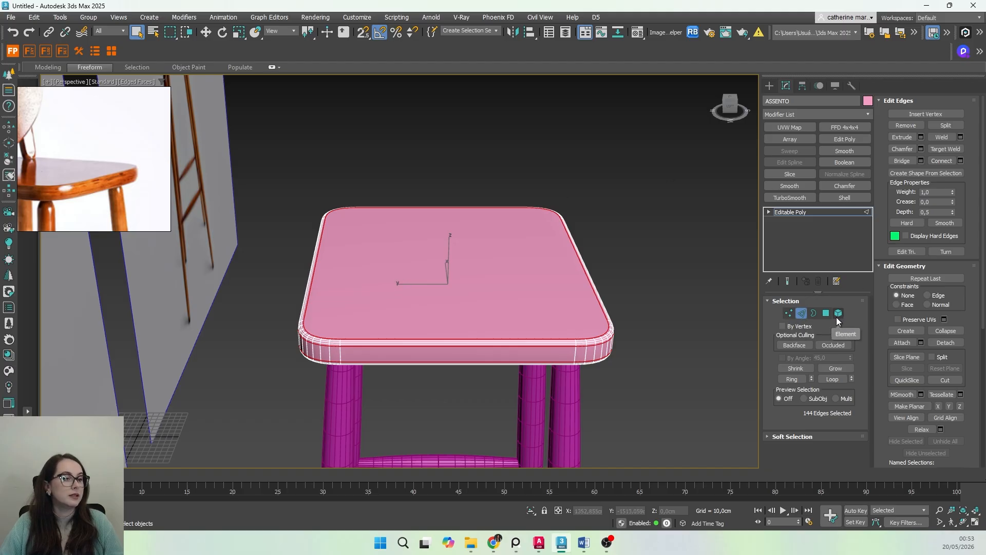
click(527, 296)
alt+middle_drag(517, 301, 494, 322)
key(t)
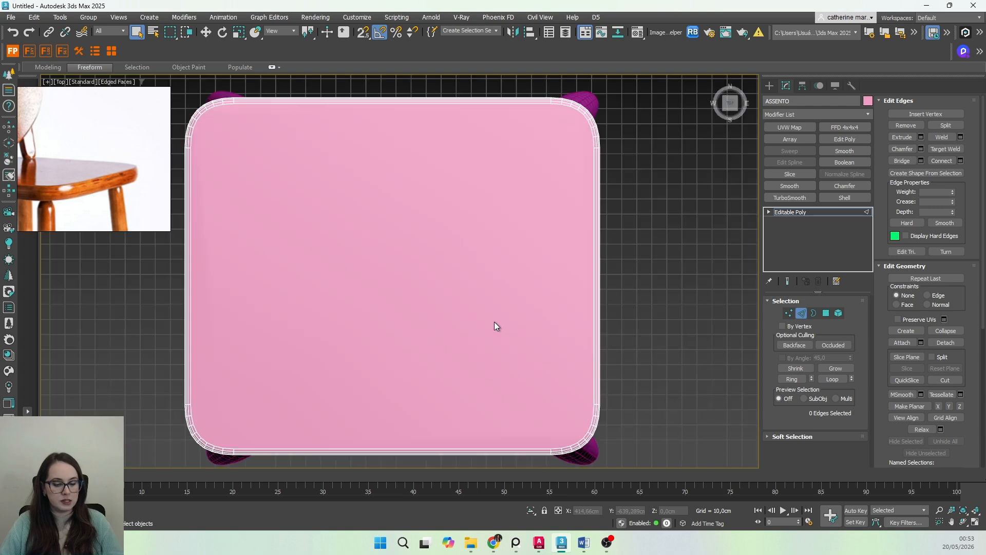
scroll(494, 322, down, 10)
scroll(328, 323, up, 6)
scroll(313, 338, up, 5)
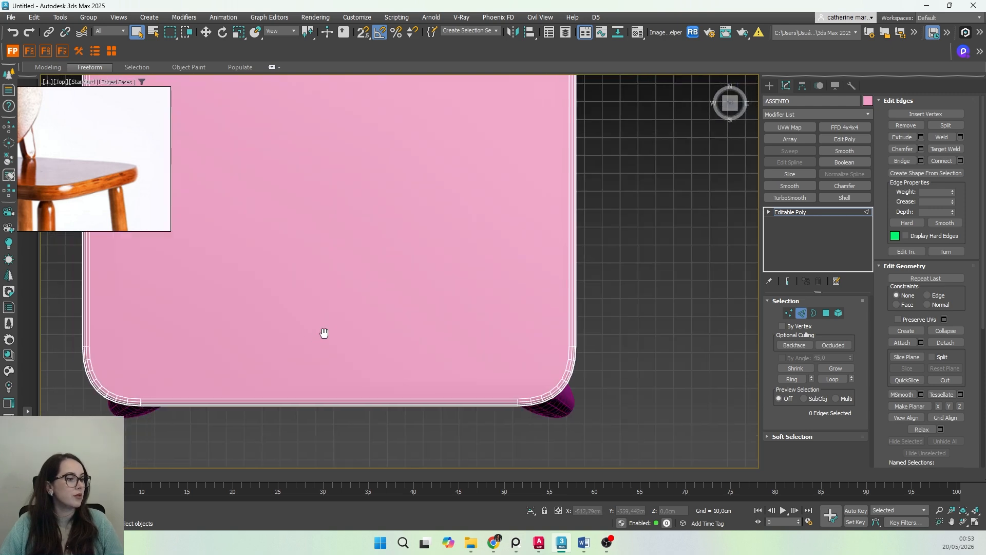
middle_drag(324, 332, 418, 352)
scroll(479, 362, down, 5)
scroll(357, 401, up, 4)
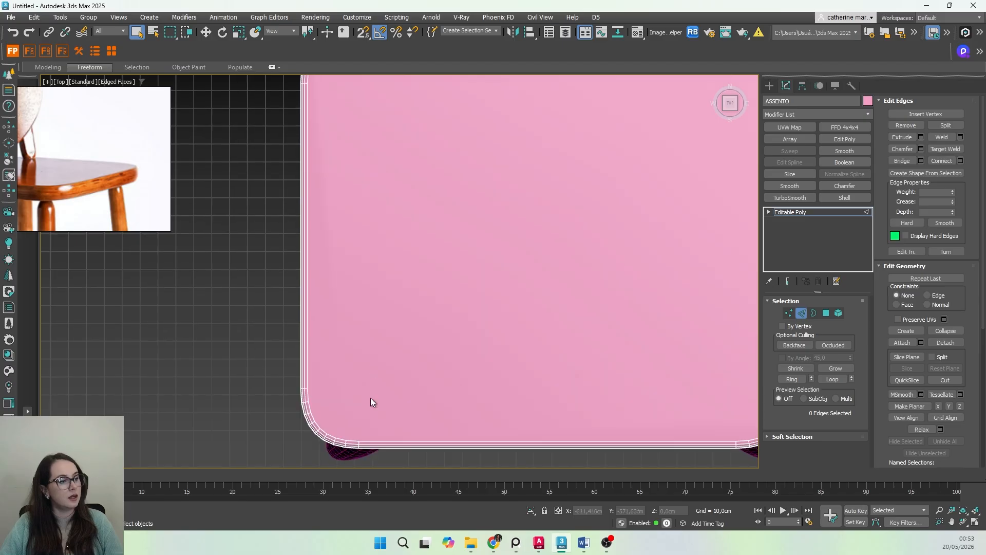
scroll(370, 398, down, 4)
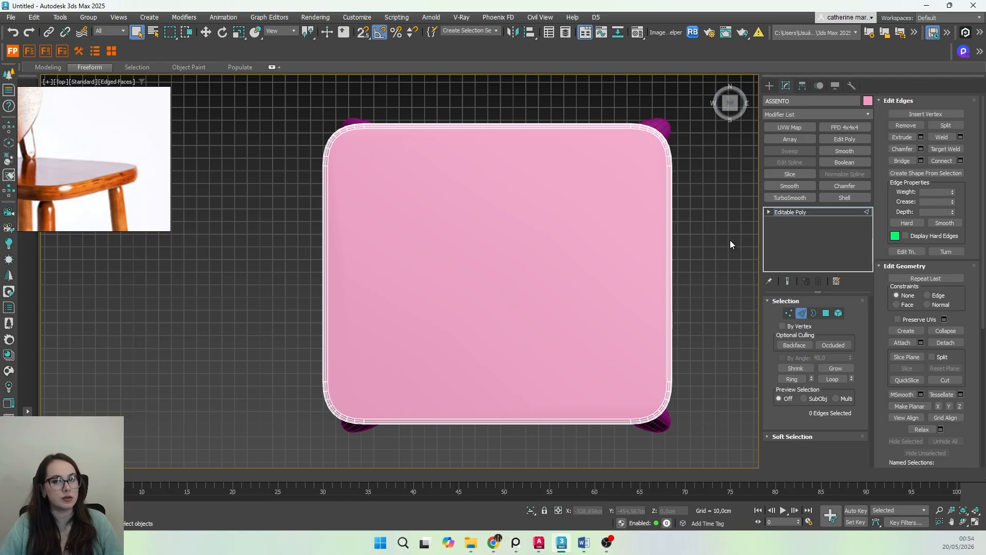
middle_drag(607, 317, 570, 314)
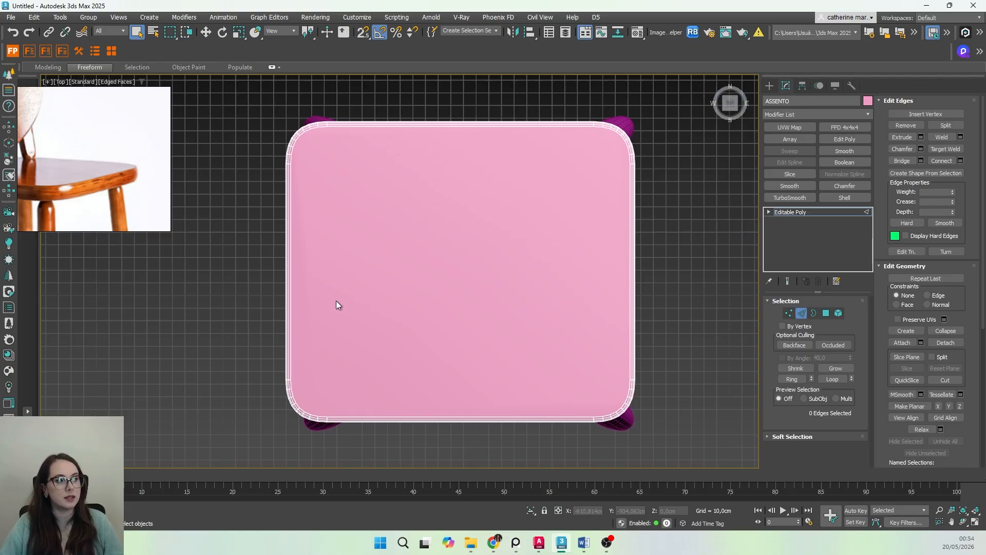
Step: Connect the innermost vertices of the two +X corners with an edge across the top face of the seat
click(788, 313)
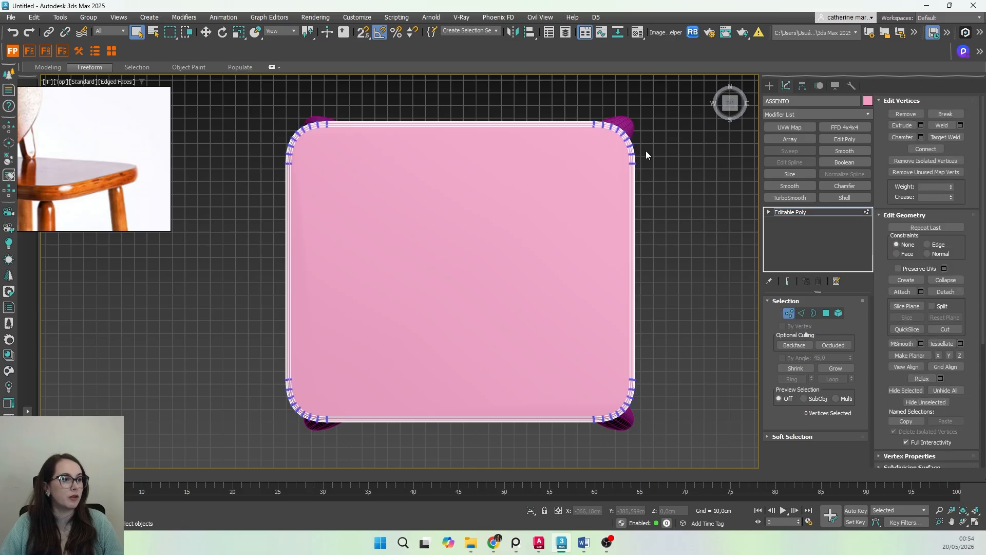
click(594, 126)
ctrl+click(594, 416)
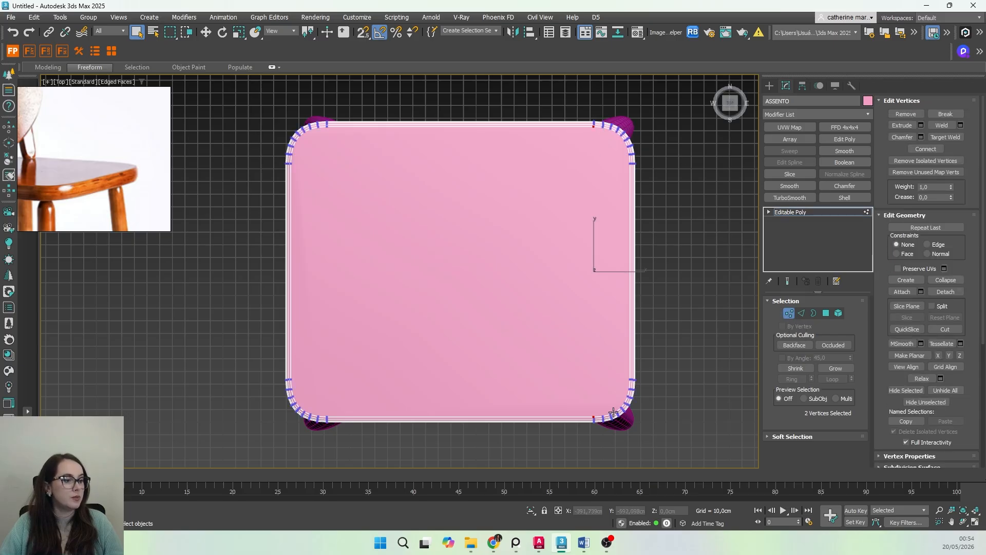
middle_drag(612, 412, 548, 359)
scroll(586, 406, up, 2)
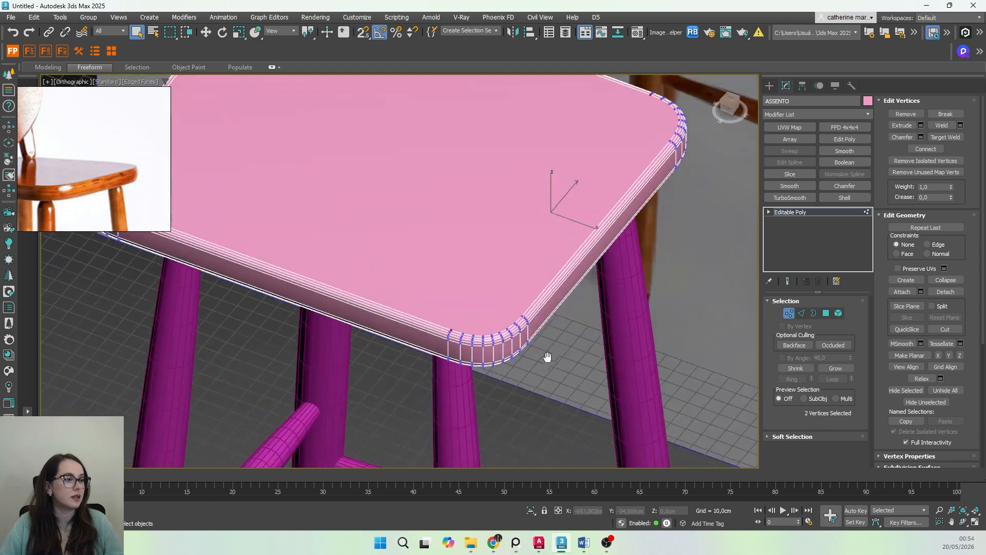
middle_drag(544, 279, 530, 336)
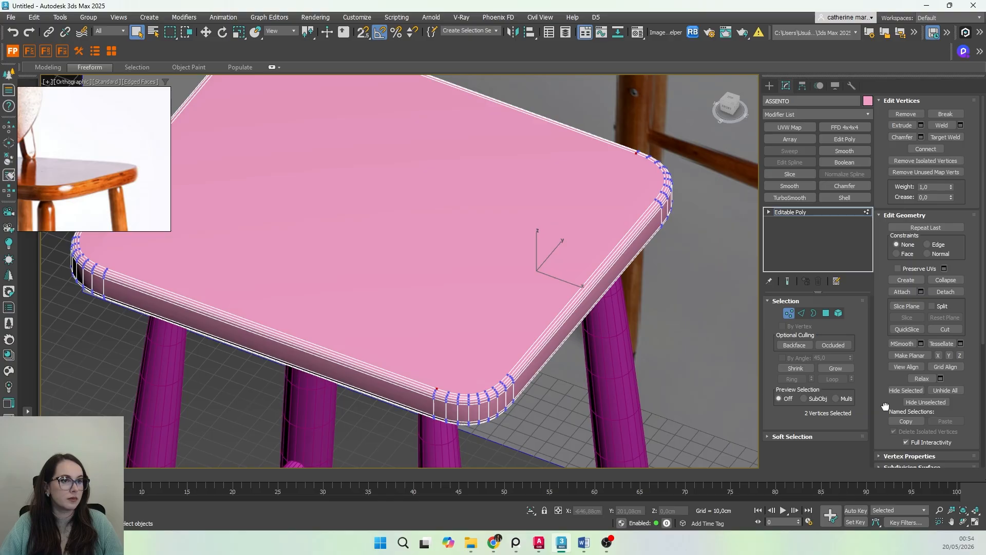
click(925, 148)
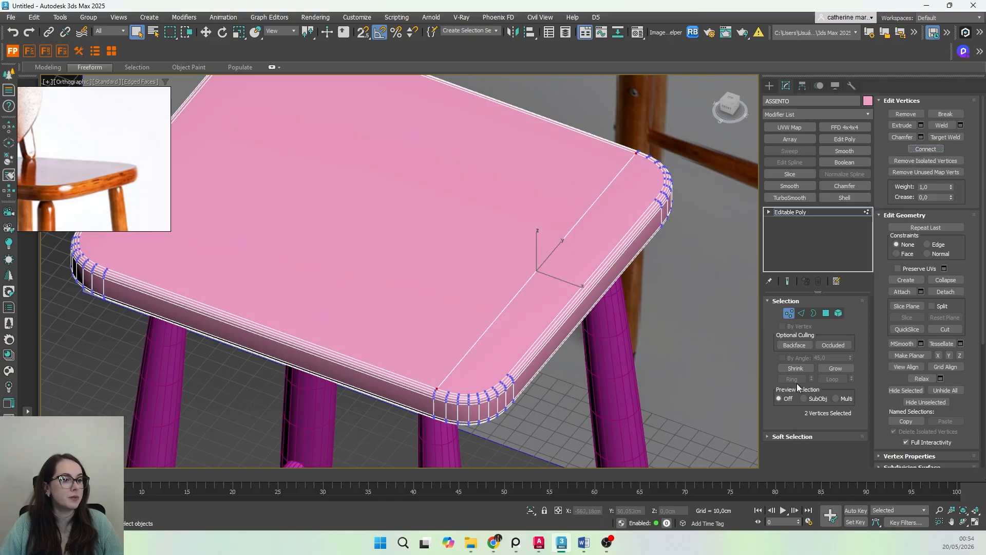
Step: Turn on snapping and cut a second parallel edge across the seat top between the next pair of +X corner vertices
click(938, 329)
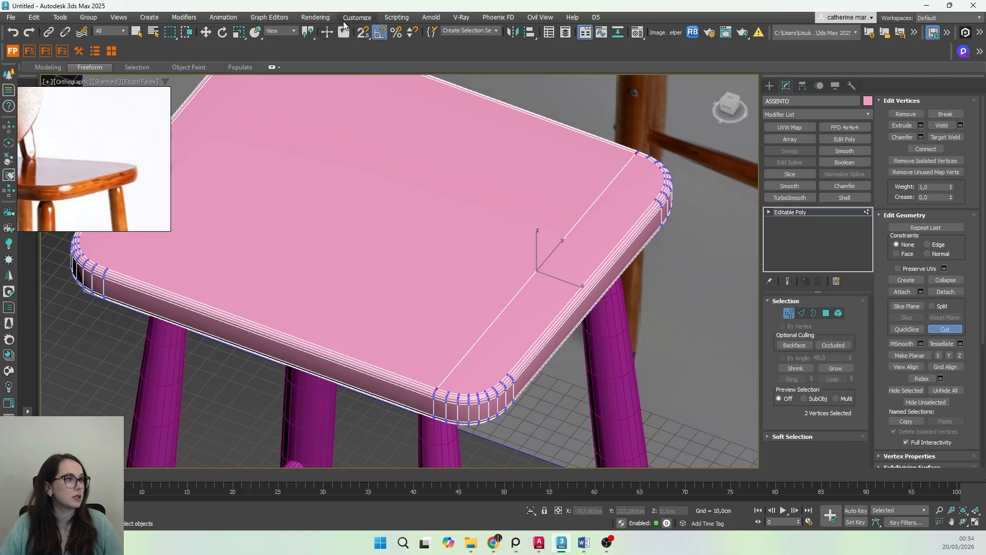
click(364, 35)
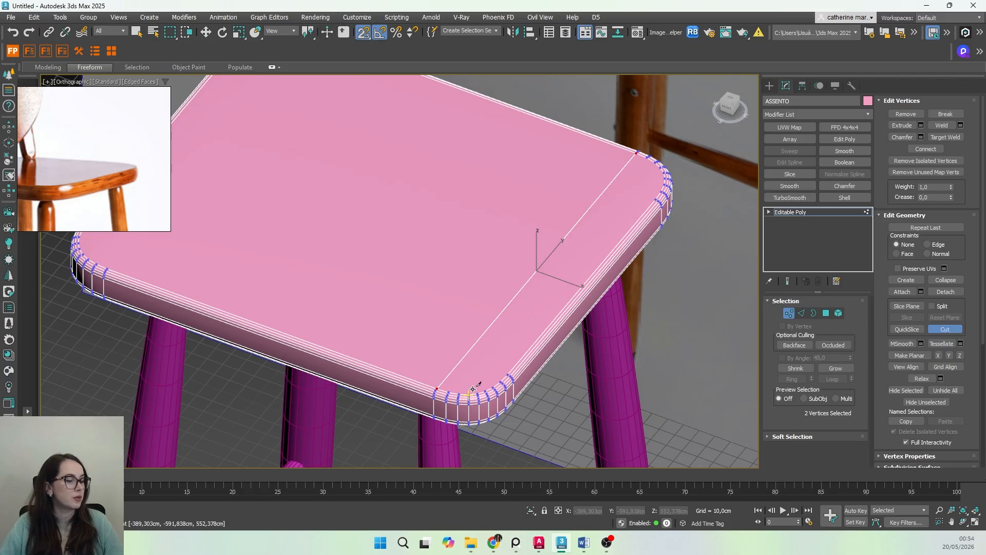
scroll(485, 378, up, 2)
key(t)
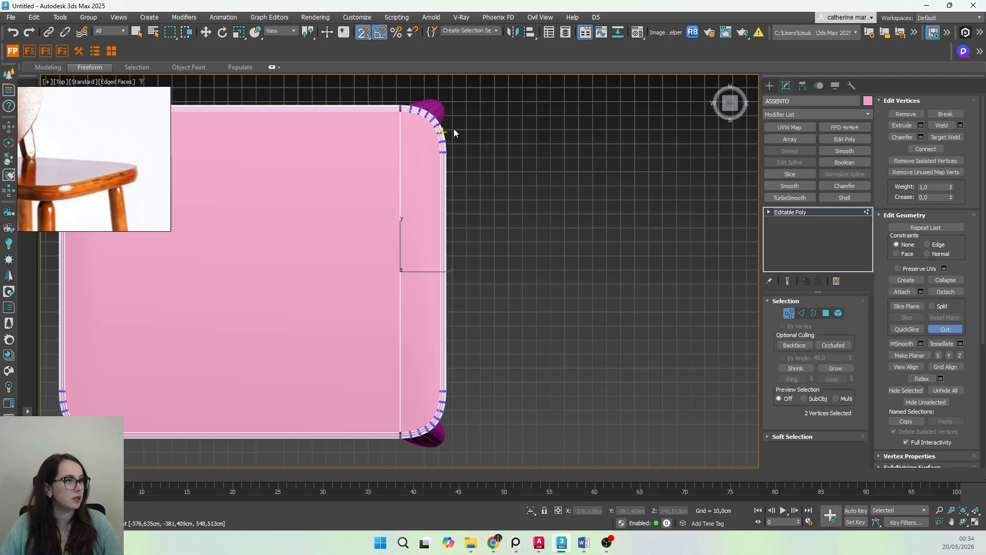
click(409, 112)
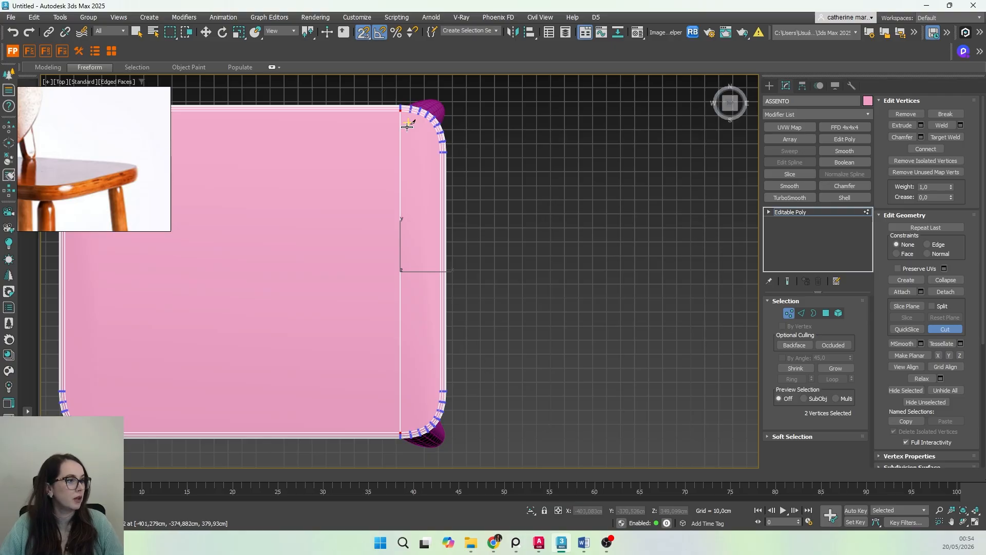
click(410, 428)
middle_drag(410, 235, 539, 246)
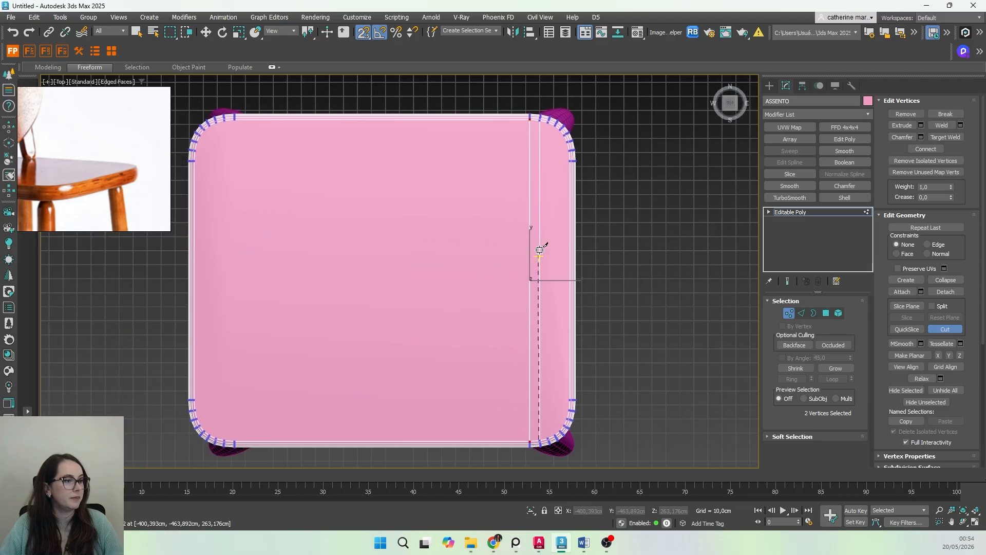
middle_drag(526, 383, 517, 365)
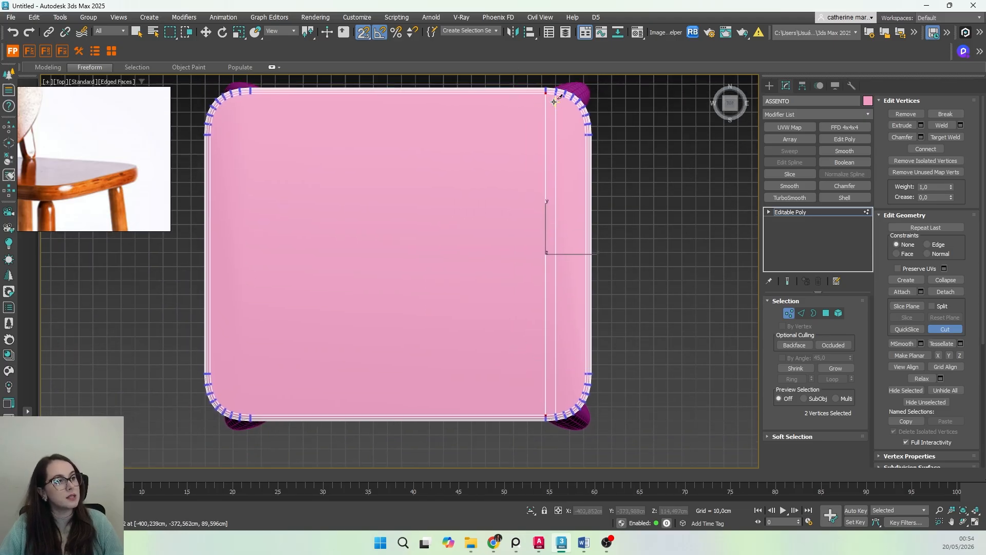
click(936, 331)
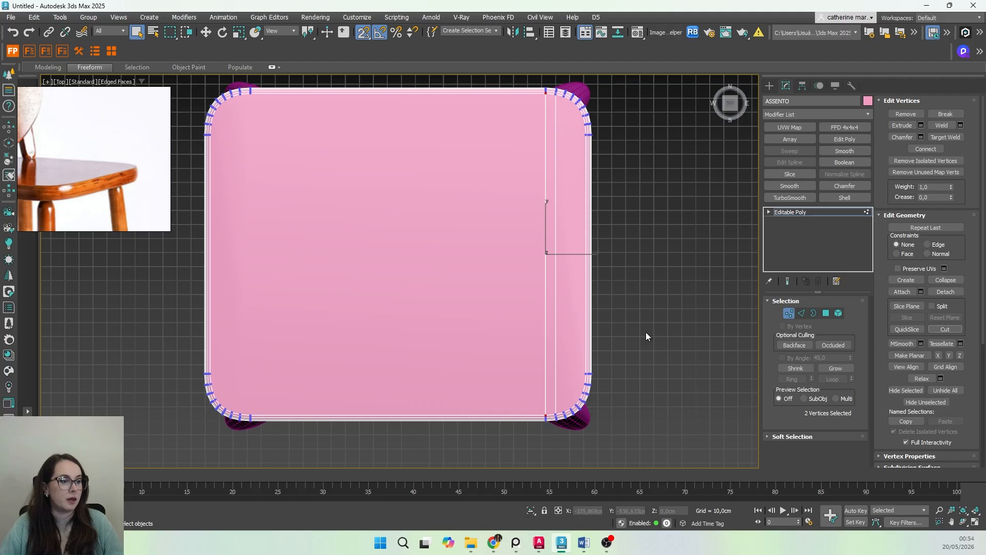
Step: Try to connect the innermost end vertices of the two -Y corners with an edge across the seat's top face
scroll(569, 413, up, 3)
click(595, 345)
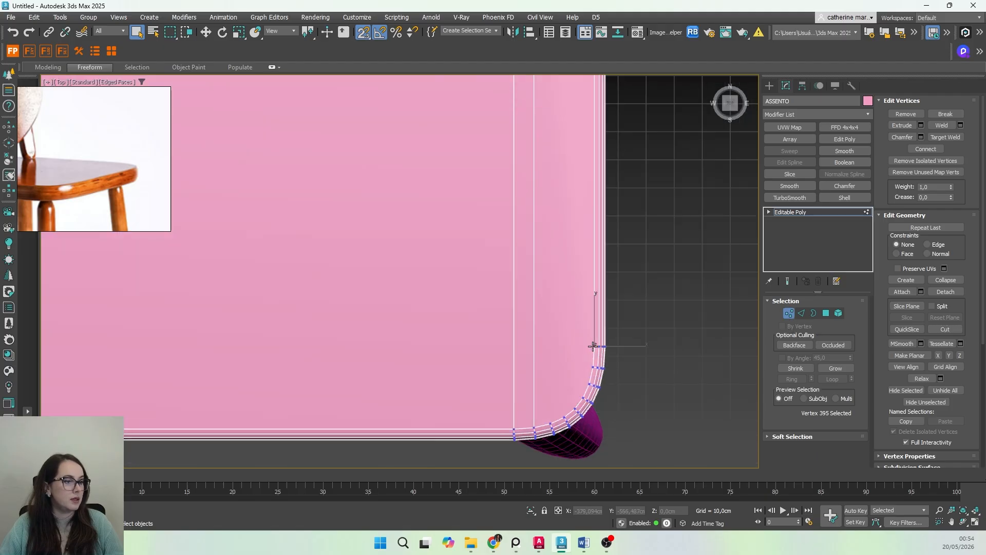
scroll(589, 374, down, 3)
ctrl+click(216, 359)
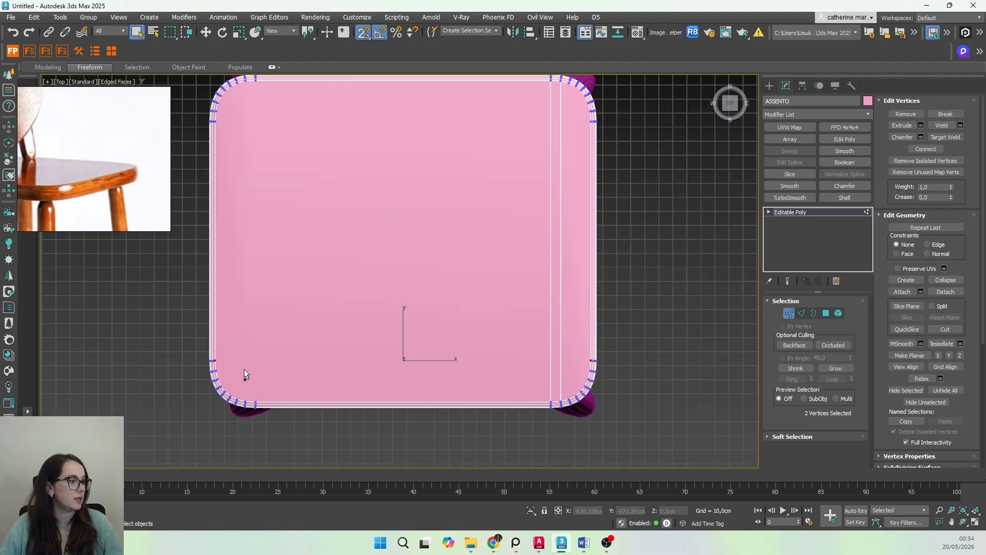
click(919, 150)
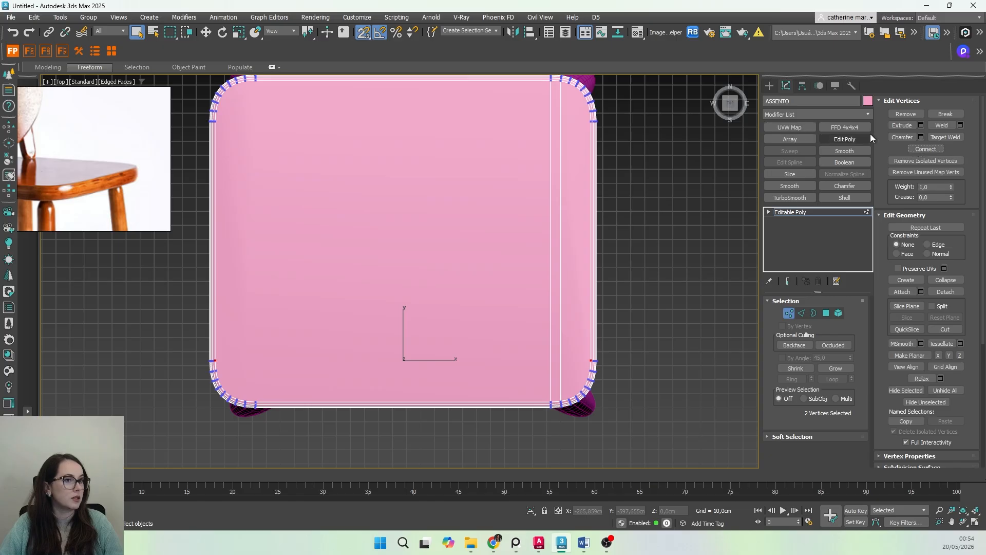
Step: Cut two parallel edges along X across the seat top, between the first two vertex pairs of the -Y corners
scroll(473, 387, up, 2)
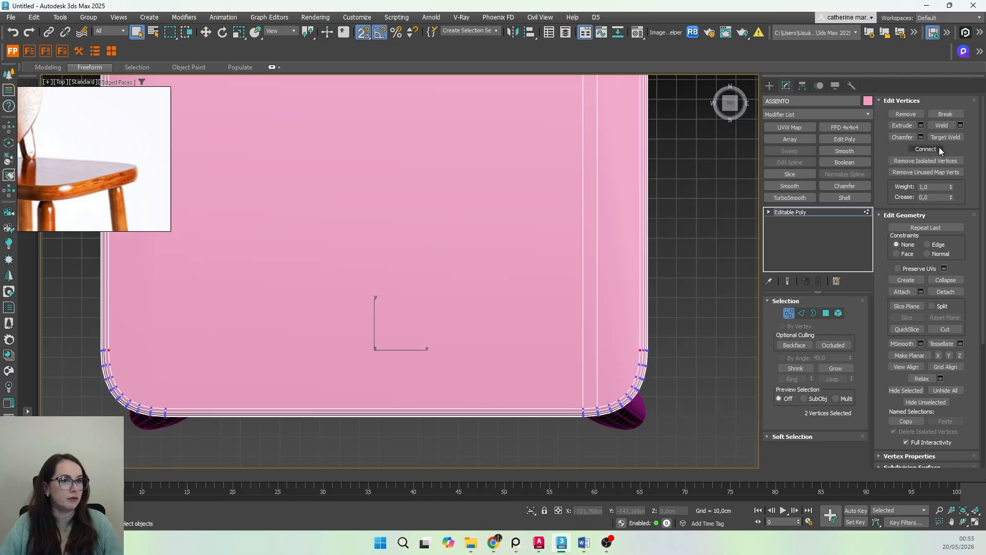
click(943, 330)
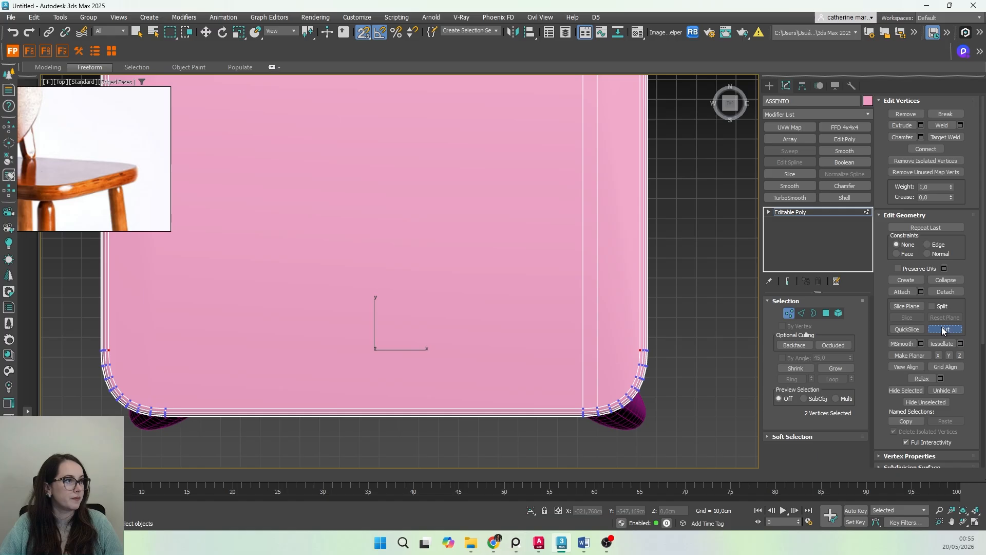
click(640, 349)
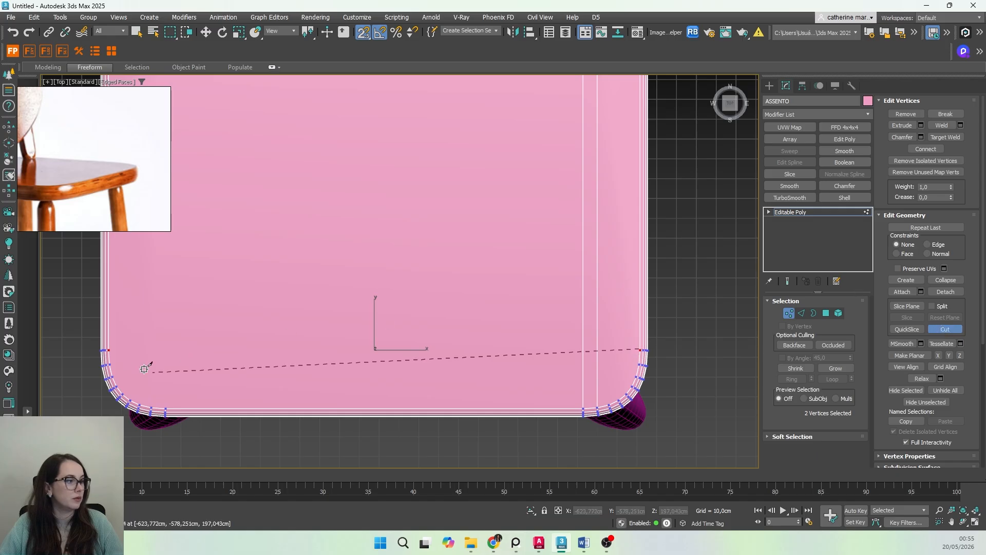
click(108, 349)
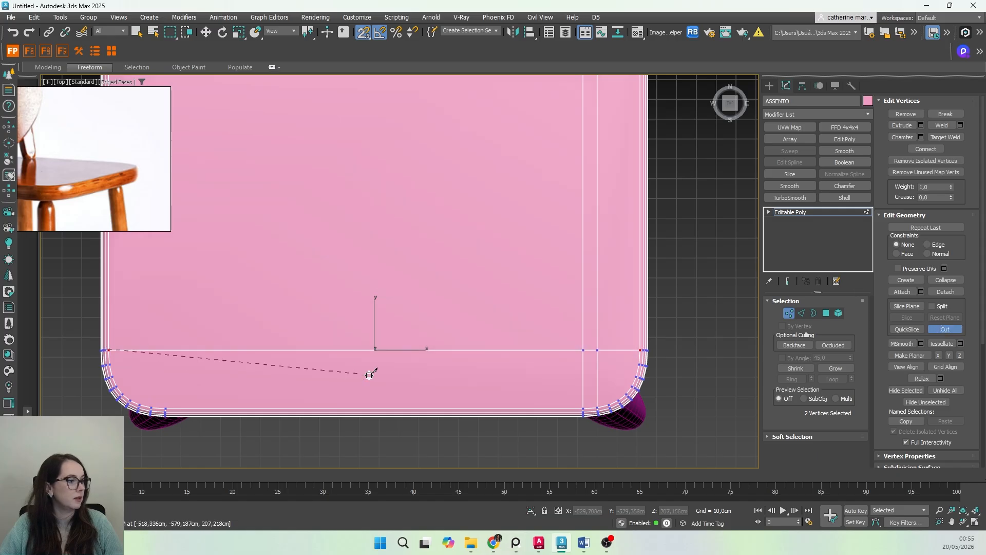
click(637, 362)
click(106, 364)
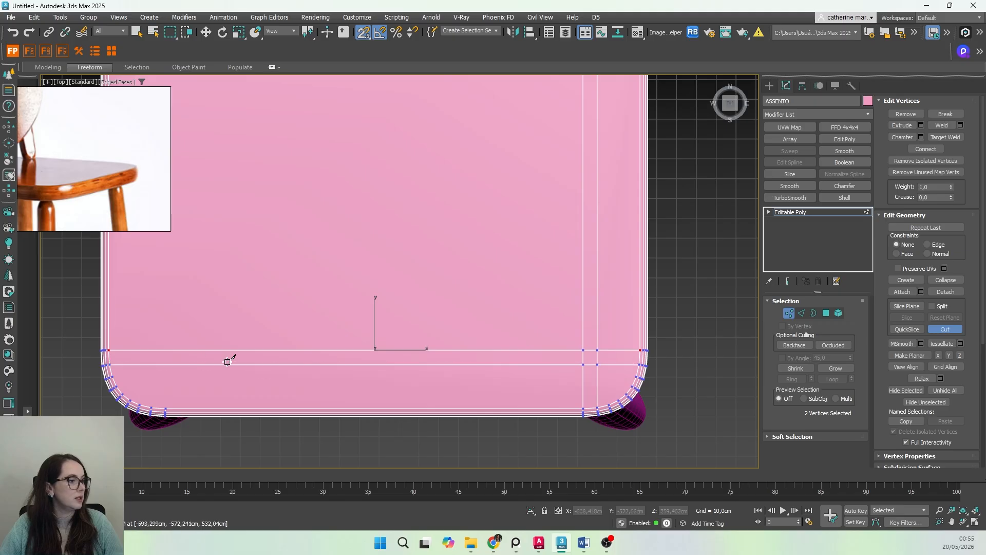
Step: Cut a third parallel edge in each direction across the seat top, through the next matching corner vertices
scroll(666, 402, up, 5)
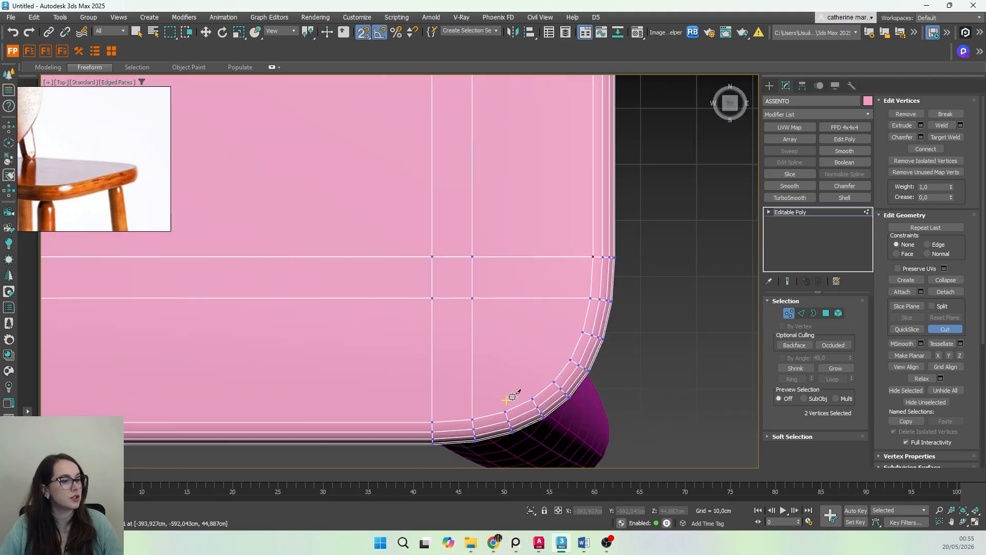
middle_drag(511, 399, 383, 346)
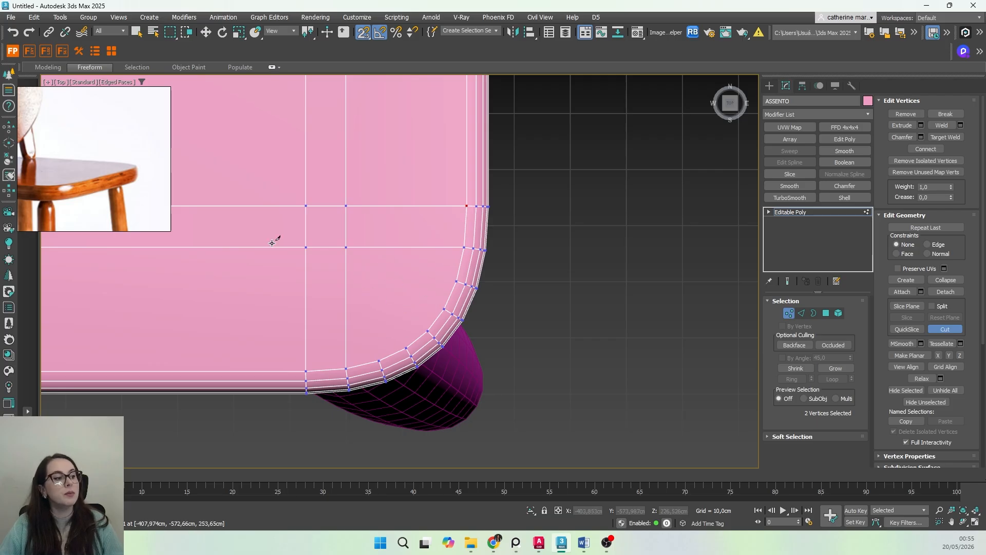
middle_drag(319, 319, 385, 335)
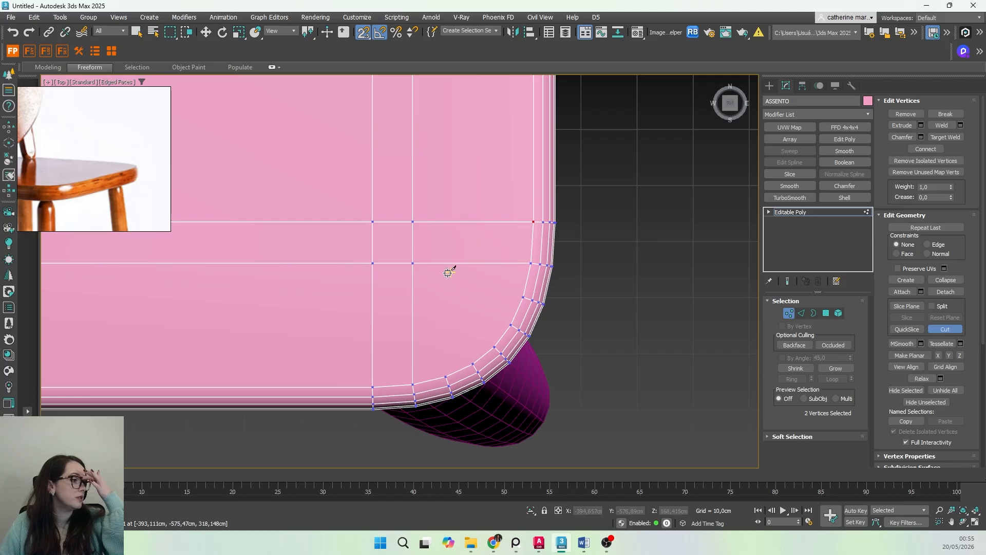
scroll(445, 294, down, 7)
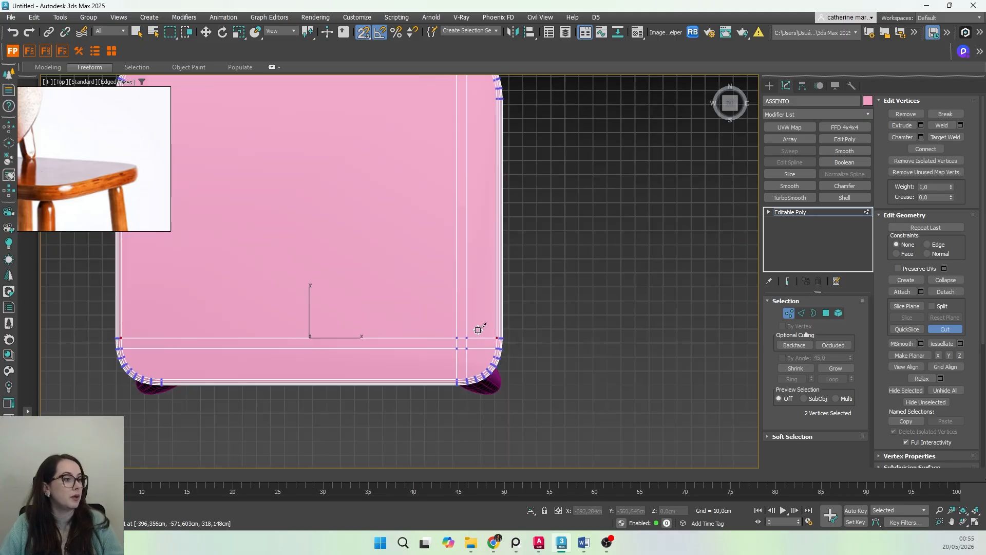
middle_drag(473, 265, 480, 309)
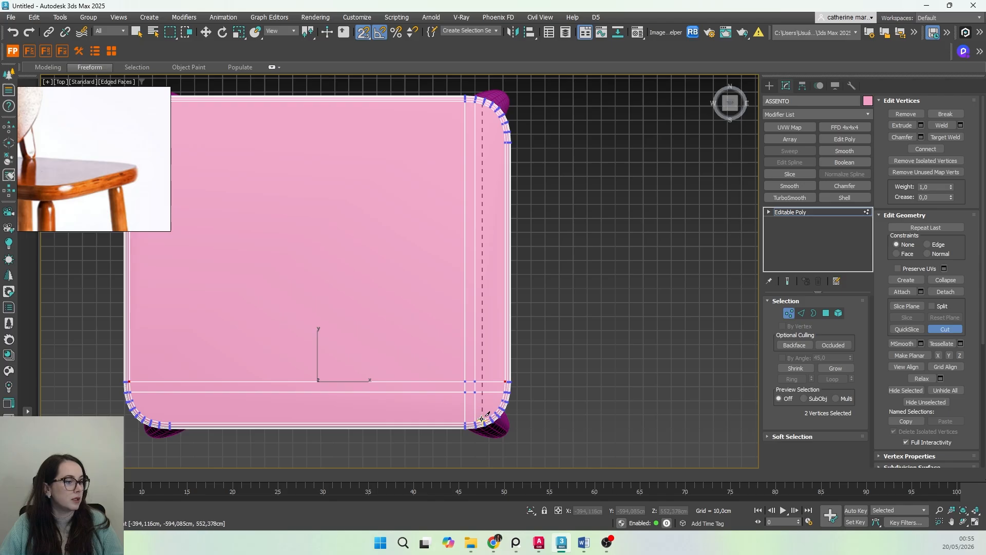
click(482, 381)
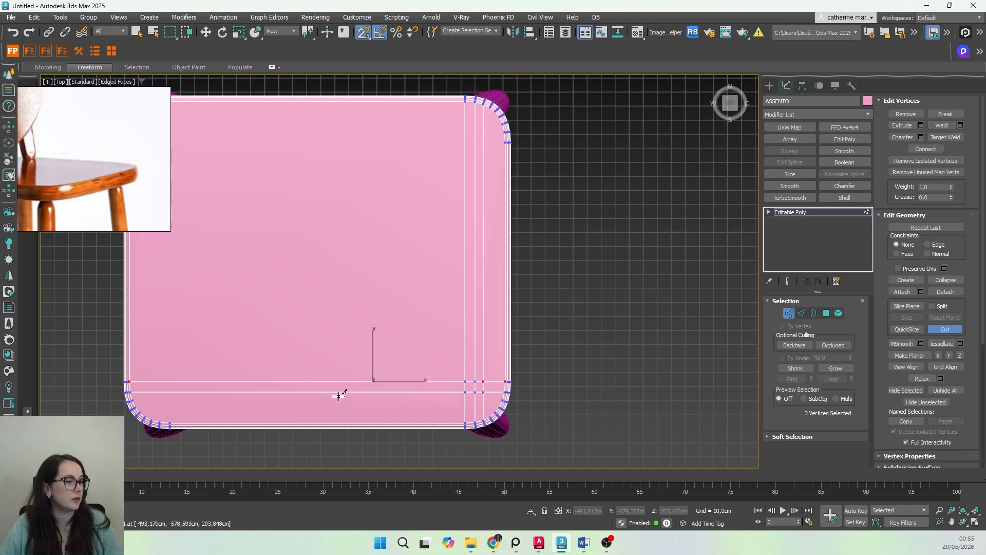
click(138, 399)
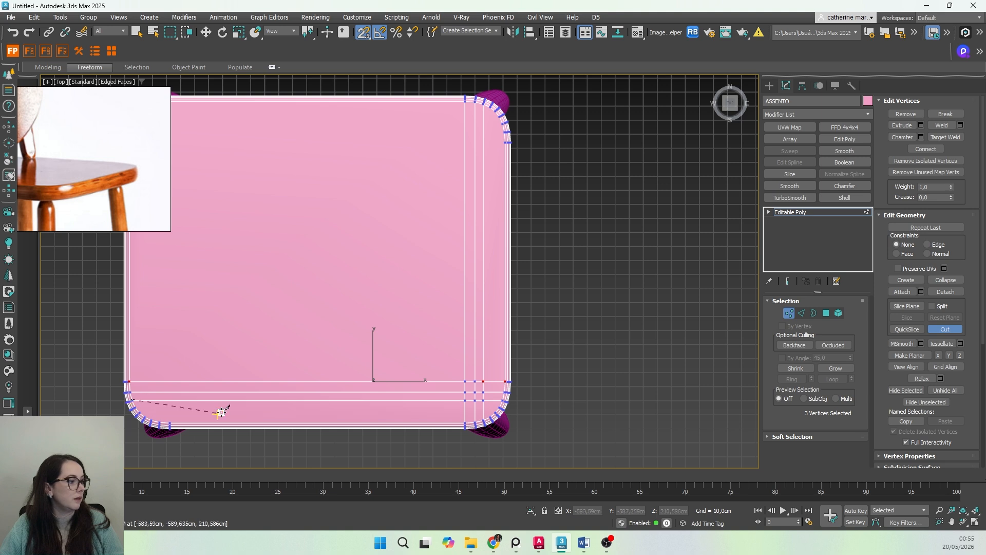
Step: In the +X/-Y corner, cut edges from a new inner point to two rim vertices and the nearest grid intersection
scroll(514, 416, up, 6)
middle_drag(370, 413, 474, 326)
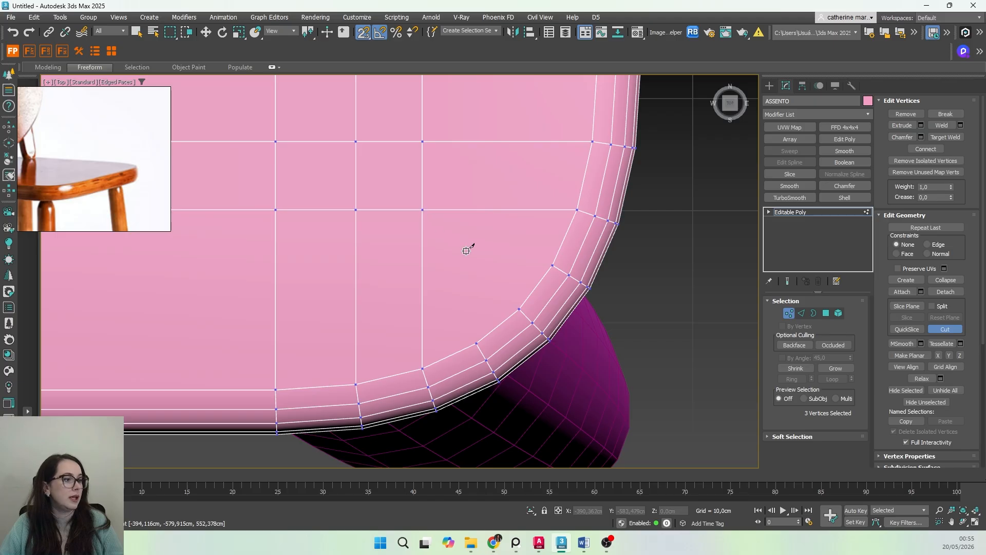
click(475, 342)
click(468, 257)
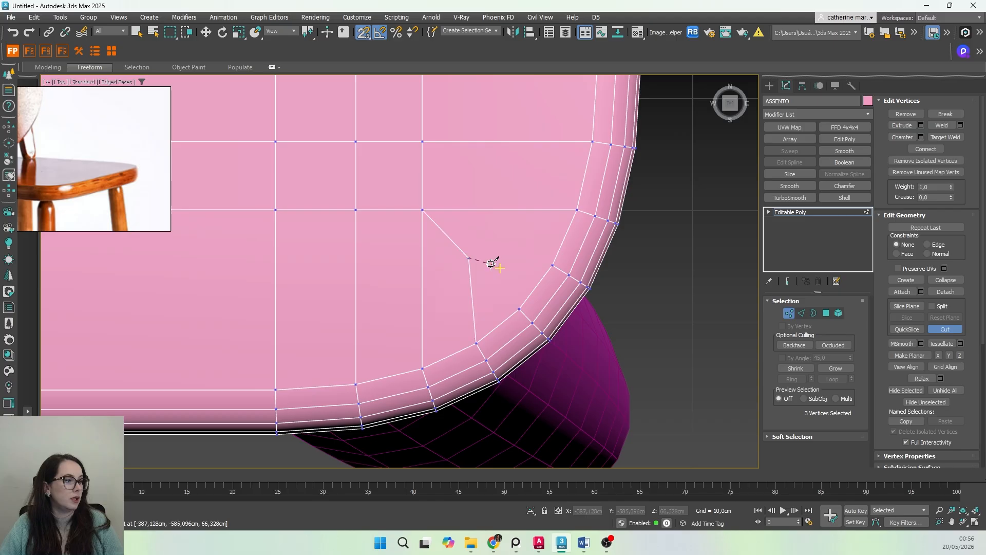
click(552, 265)
right_click(506, 281)
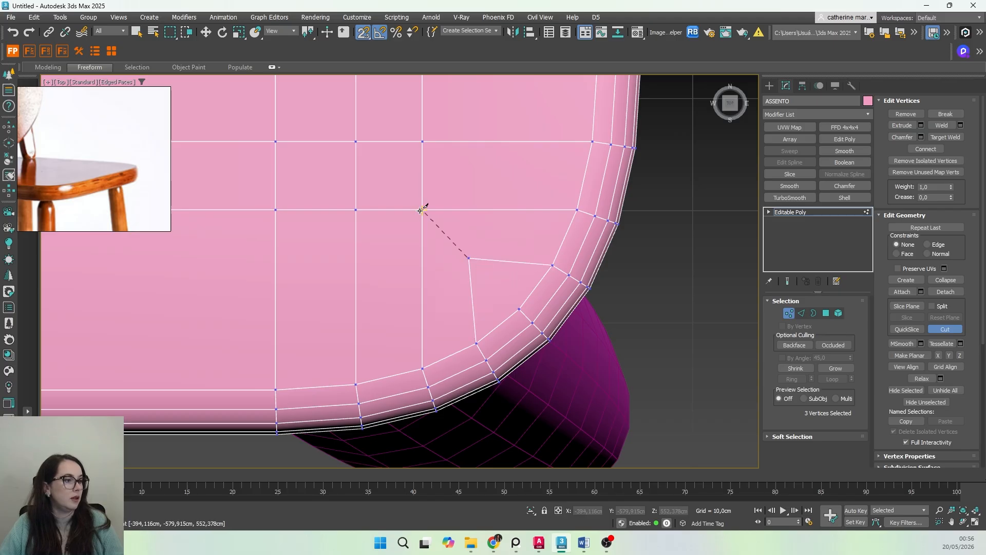
click(422, 209)
middle_drag(533, 308, 585, 338)
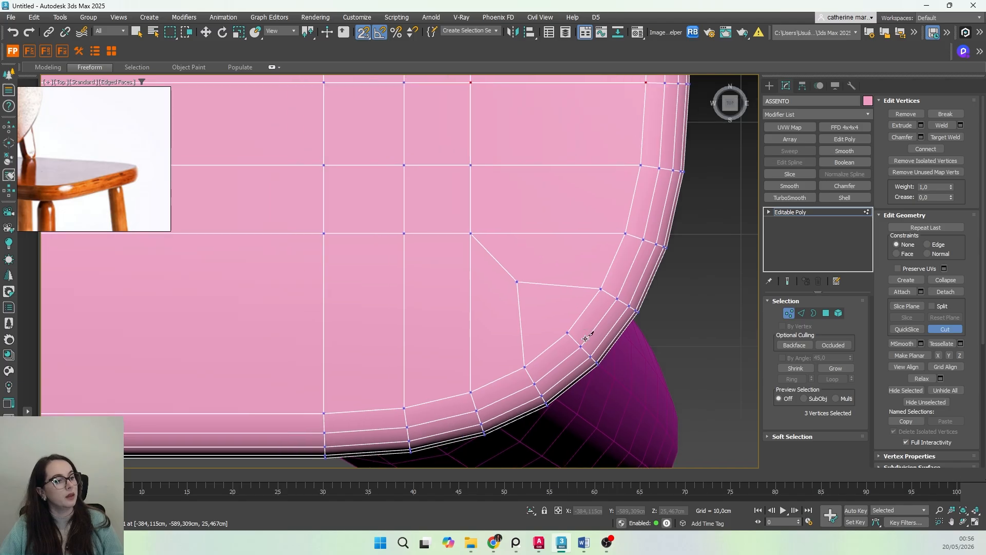
click(945, 329)
Step: Turn off snapping and move the corner's new inner vertex slightly toward the rounded rim to even out the surrounding faces
scroll(536, 313, down, 2)
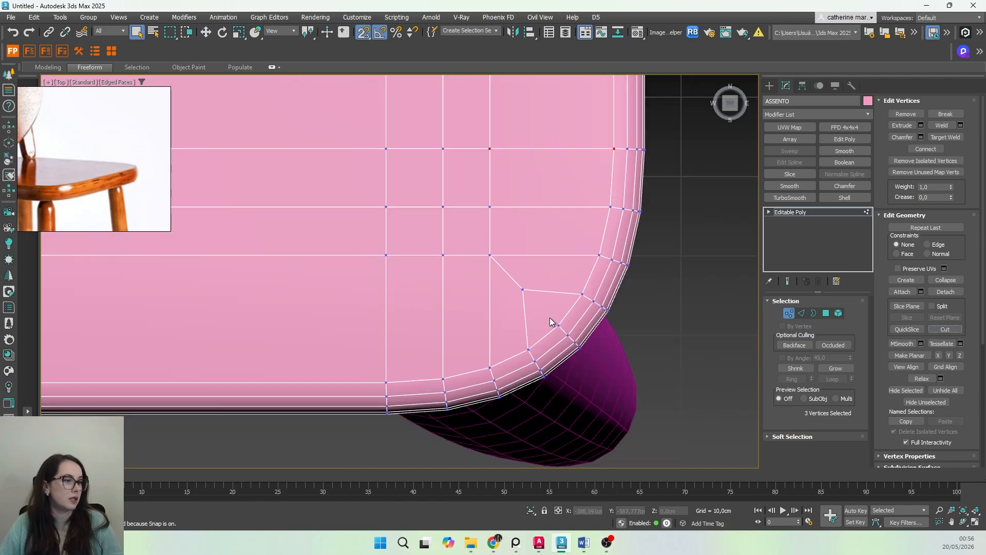
click(525, 289)
key(w)
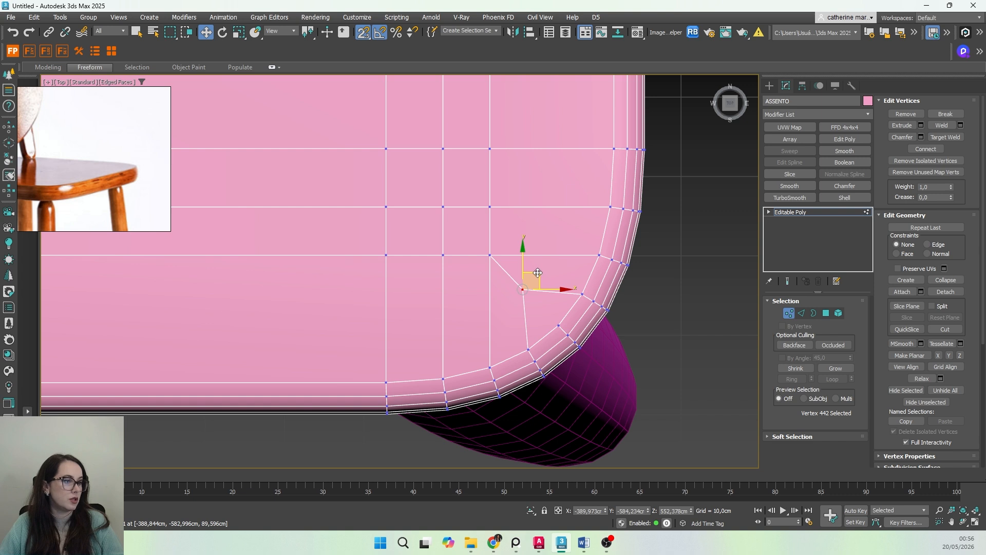
drag(531, 274, 531, 296)
key(s)
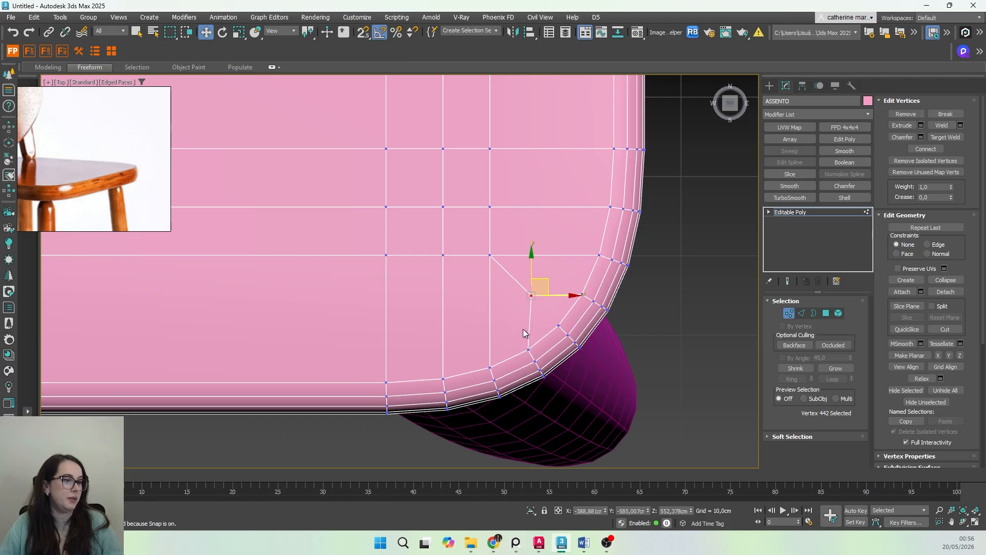
middle_drag(524, 327, 557, 343)
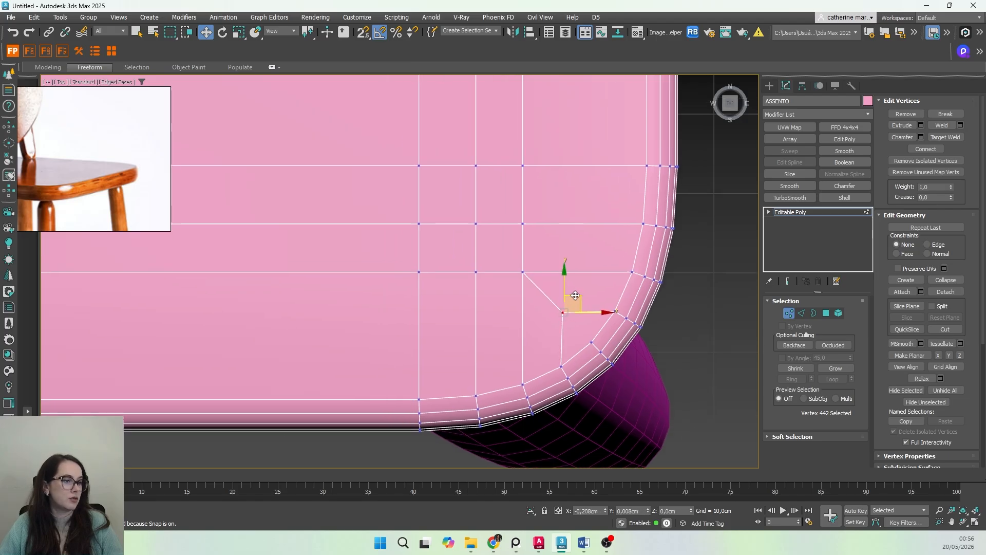
scroll(556, 343, down, 3)
key(q)
middle_drag(618, 371, 617, 380)
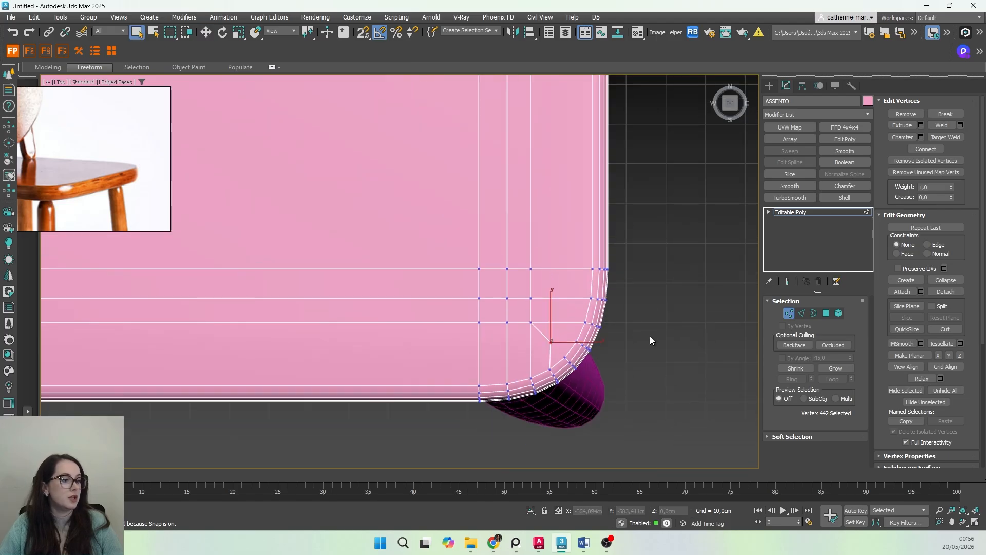
click(649, 336)
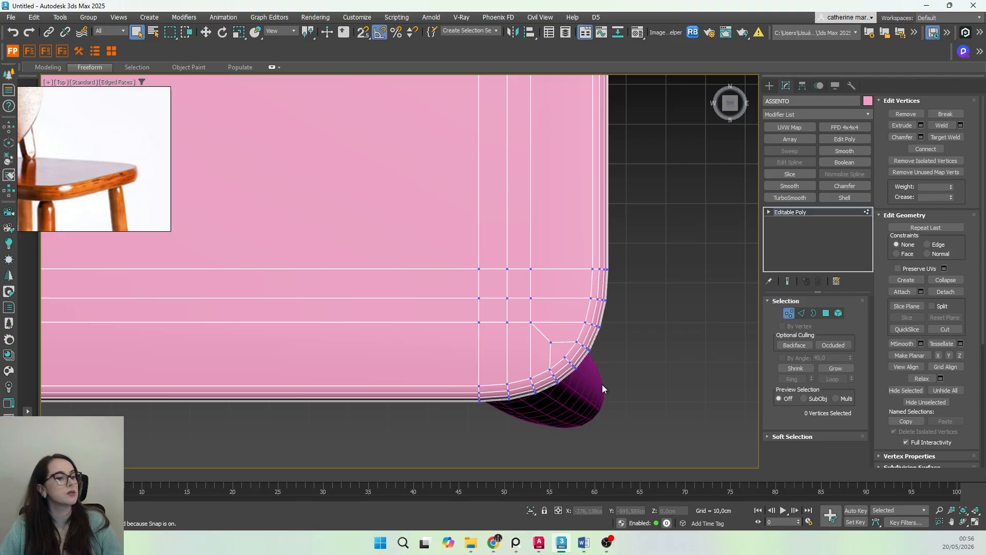
Step: Leave vertex editing and add a Symmetry modifier mirroring the seat's corner cuts across the X axis
scroll(574, 383, up, 3)
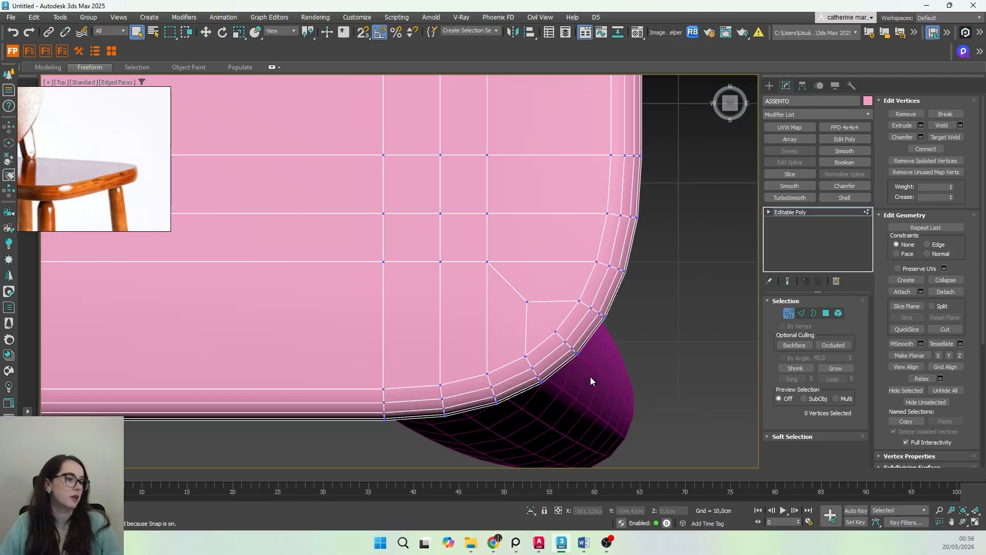
scroll(591, 378, down, 2)
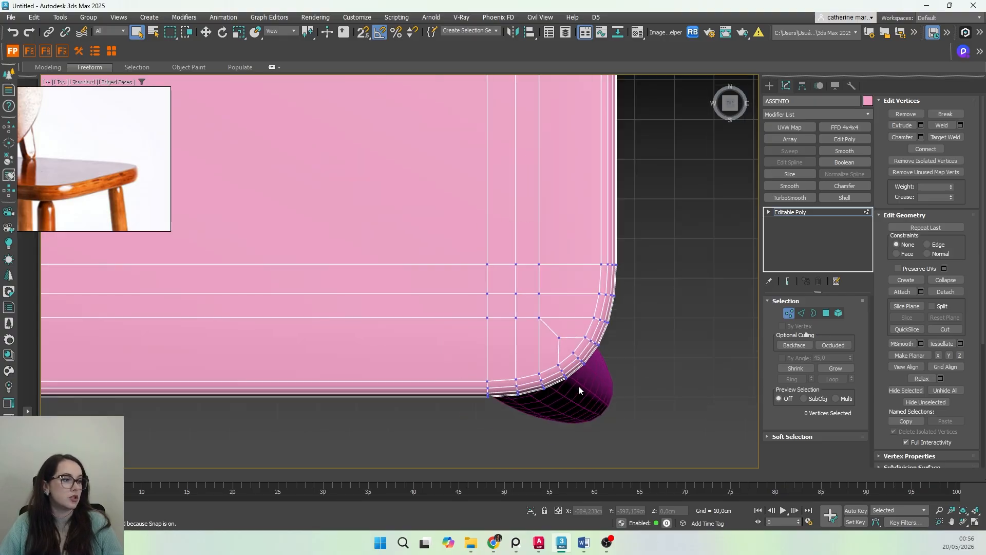
scroll(510, 332, down, 1)
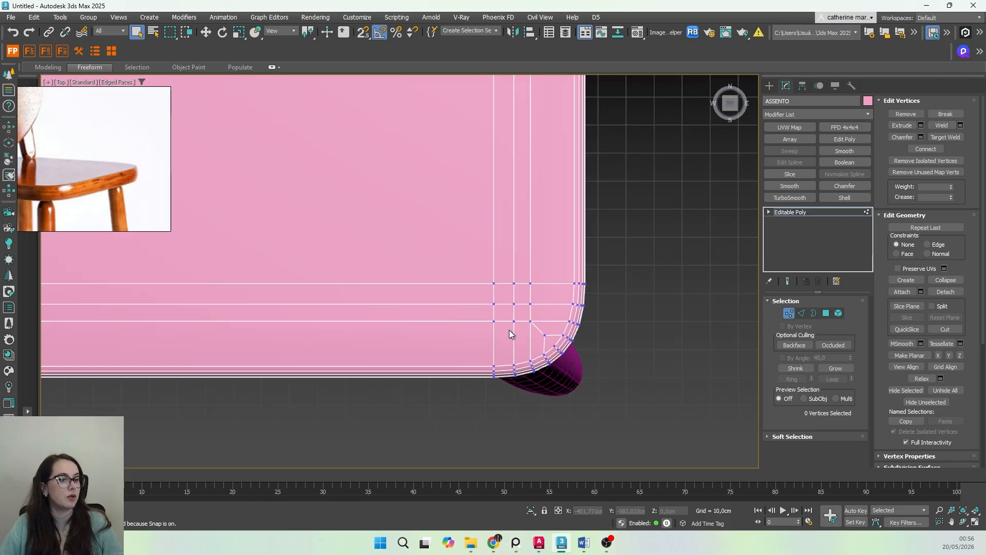
click(809, 212)
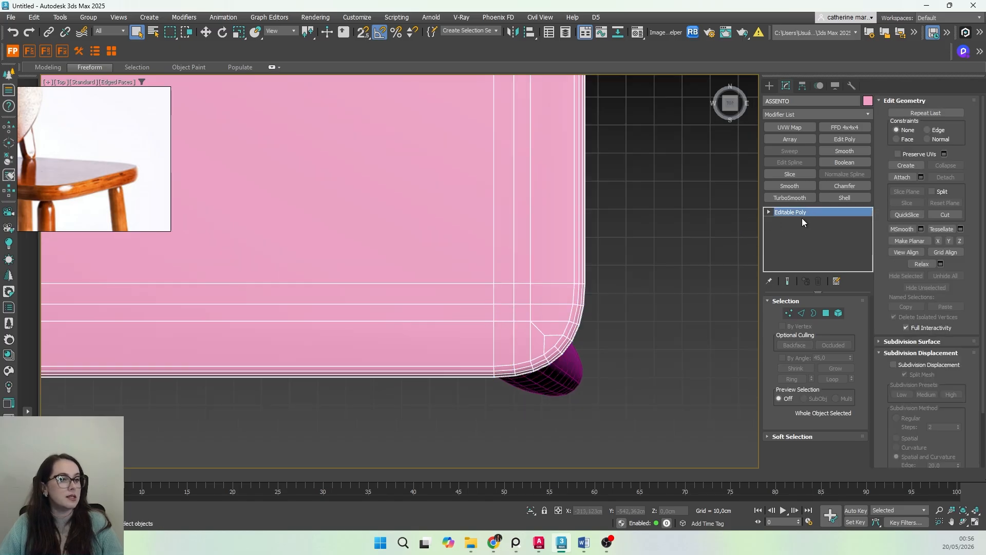
scroll(425, 348, down, 3)
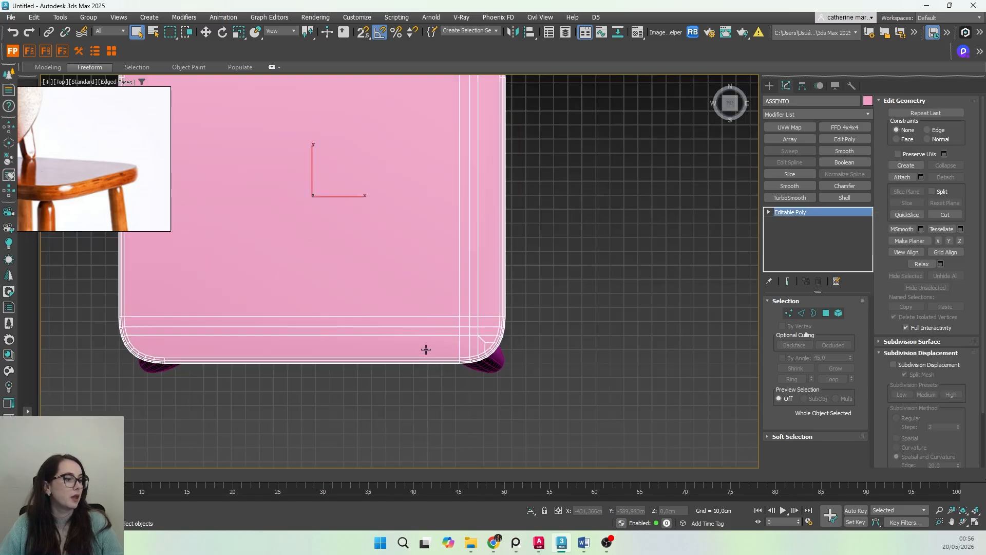
middle_drag(356, 326, 409, 371)
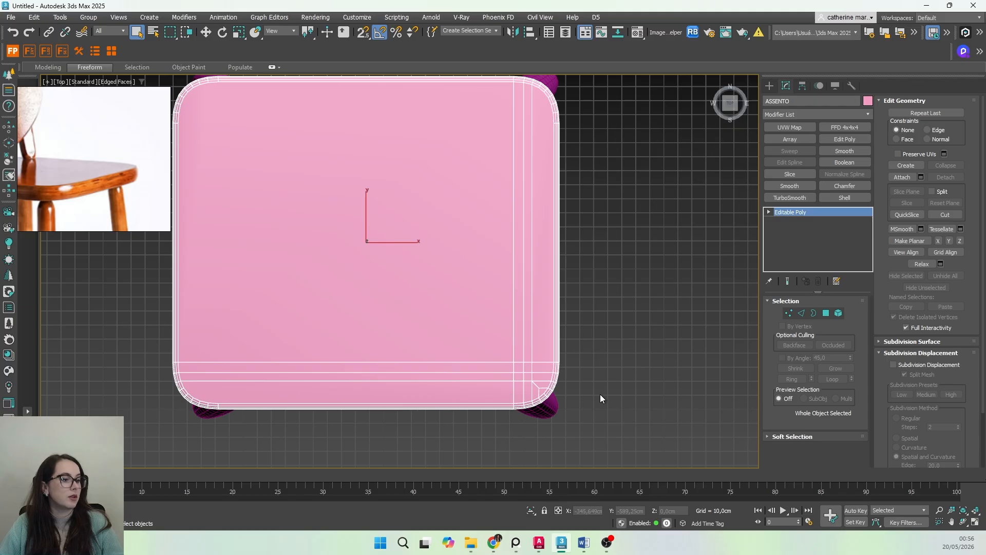
click(815, 113)
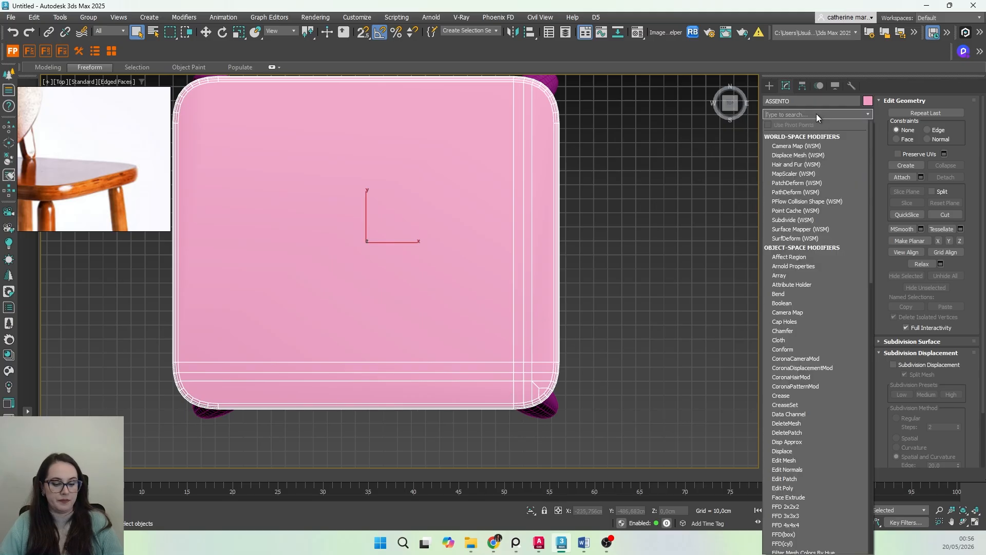
text(Sl)
key(BackSpace)
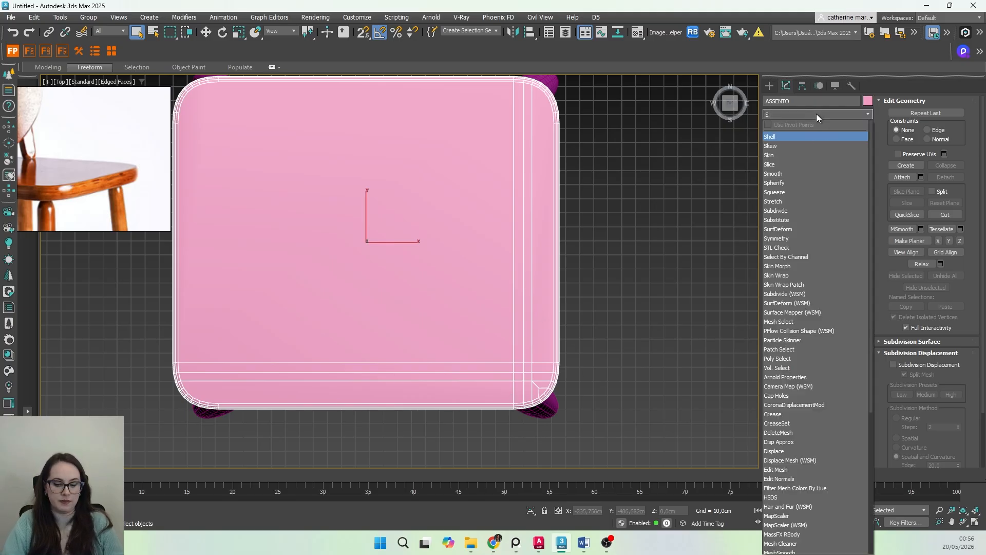
text(Y)
click(799, 135)
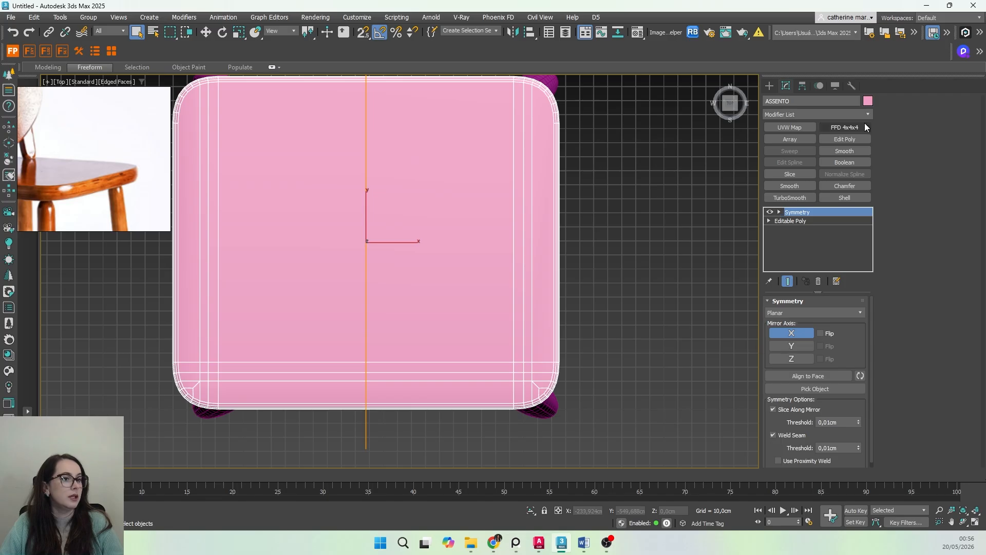
Step: Add a second Symmetry modifier to the seat, mirroring across the Y axis with Flip enabled
click(784, 113)
text(SY)
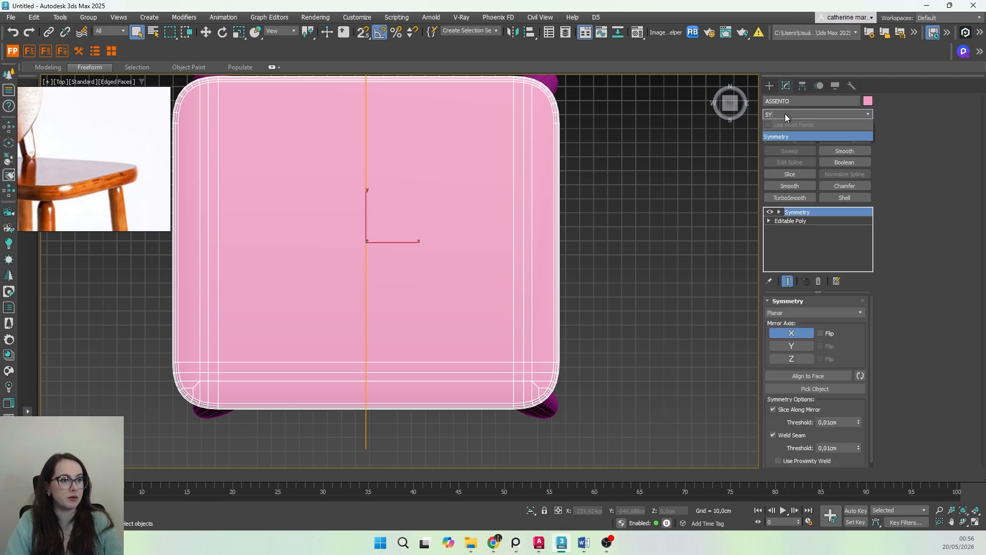
click(800, 137)
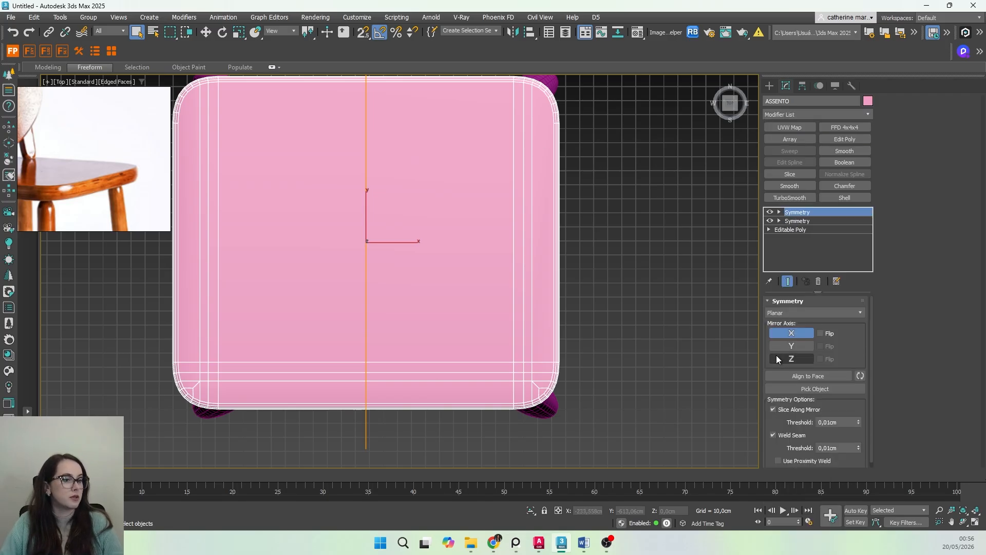
click(785, 346)
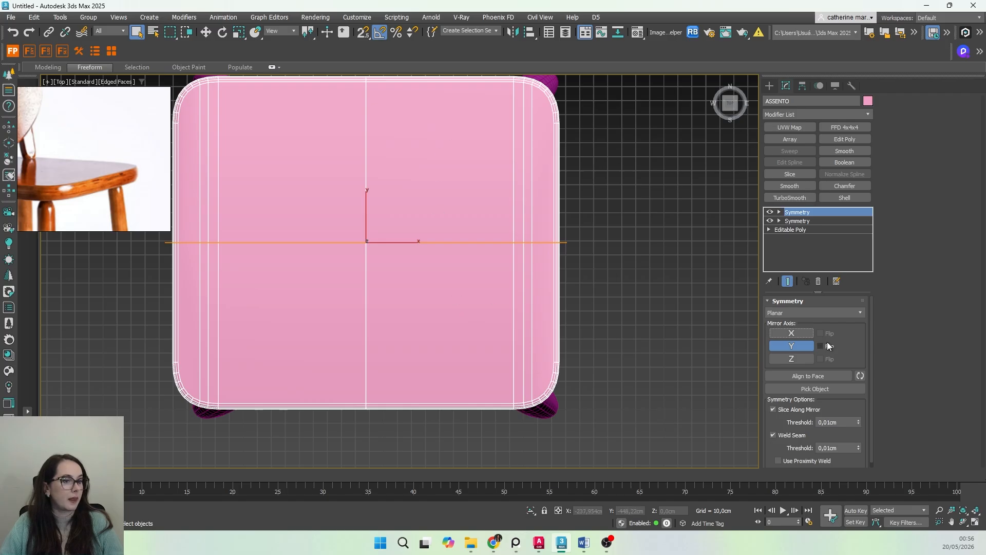
click(820, 346)
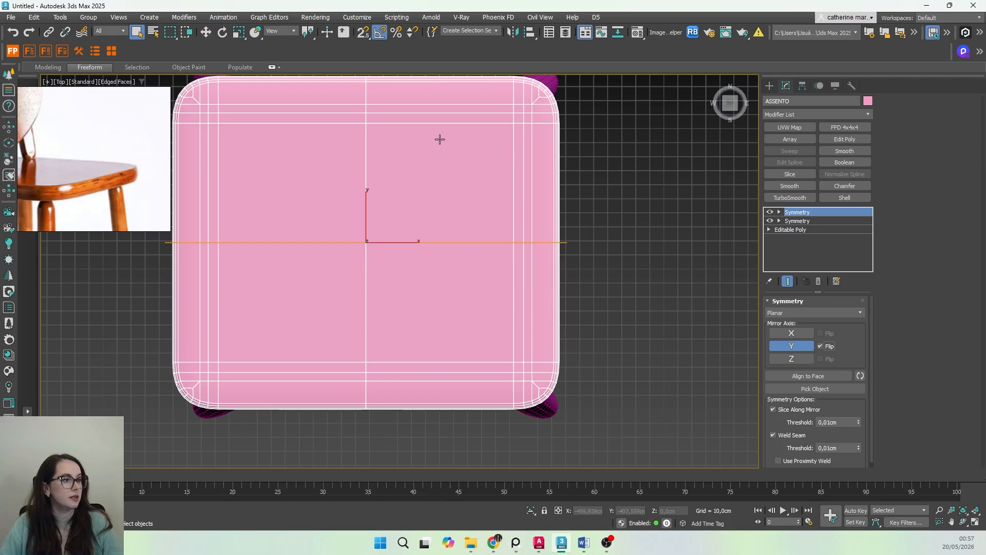
click(780, 212)
click(797, 221)
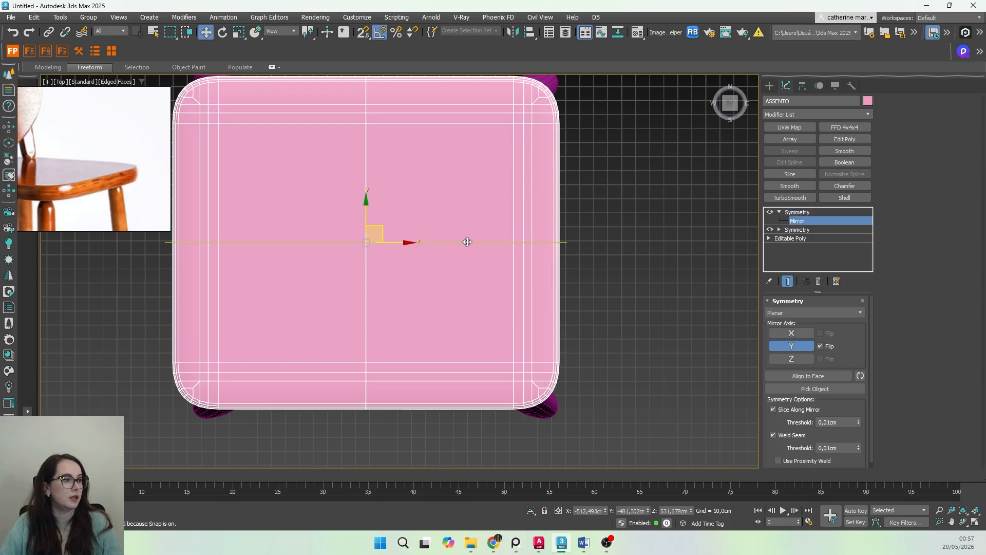
drag(361, 204, 386, 213)
middle_drag(595, 208, 627, 229)
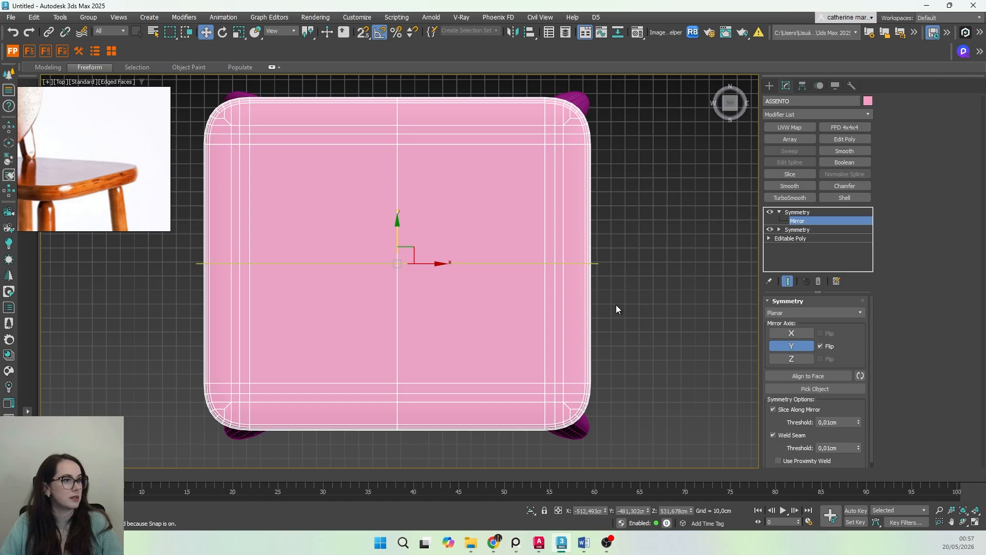
click(779, 212)
click(808, 213)
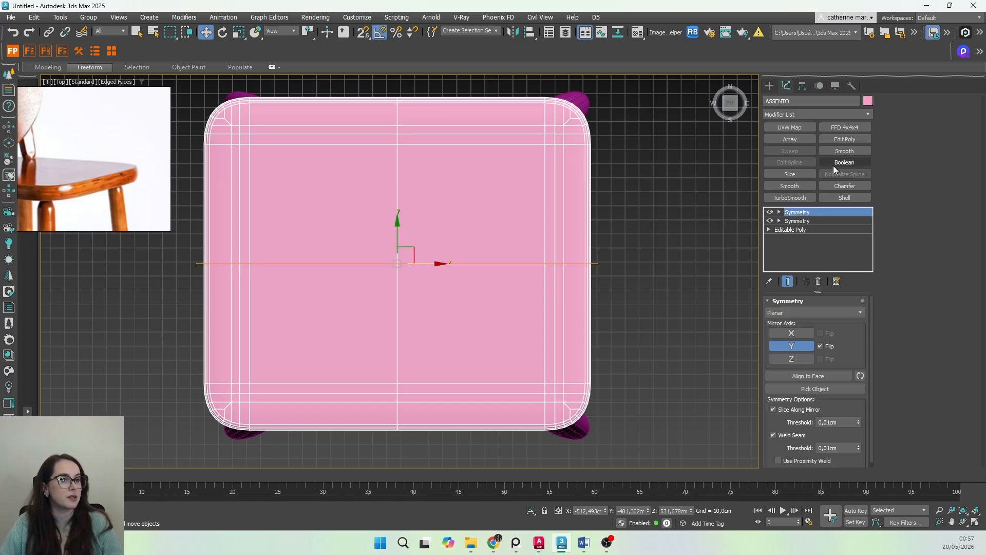
Step: Add an Edit Poly modifier on top of the seat's two Symmetry modifiers
click(835, 140)
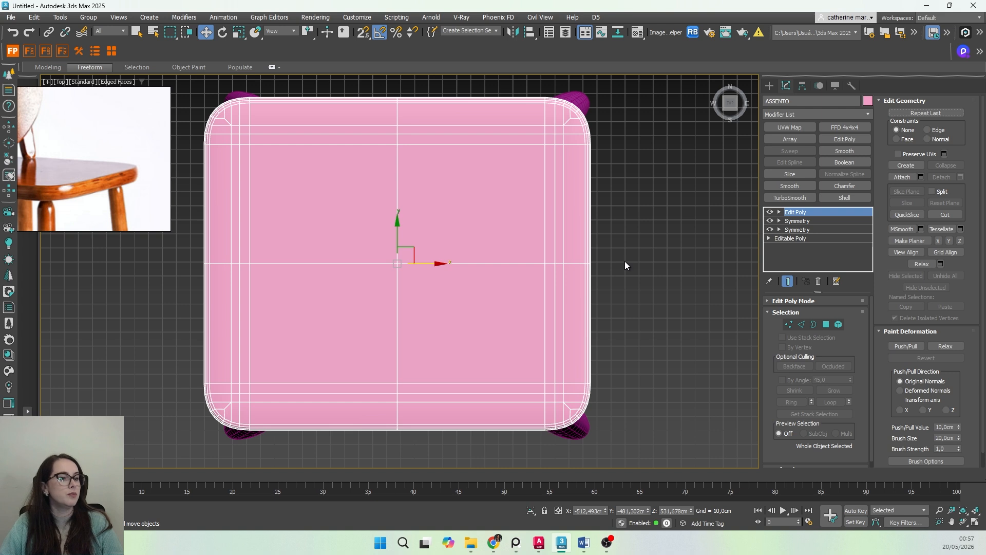
middle_drag(461, 306, 486, 305)
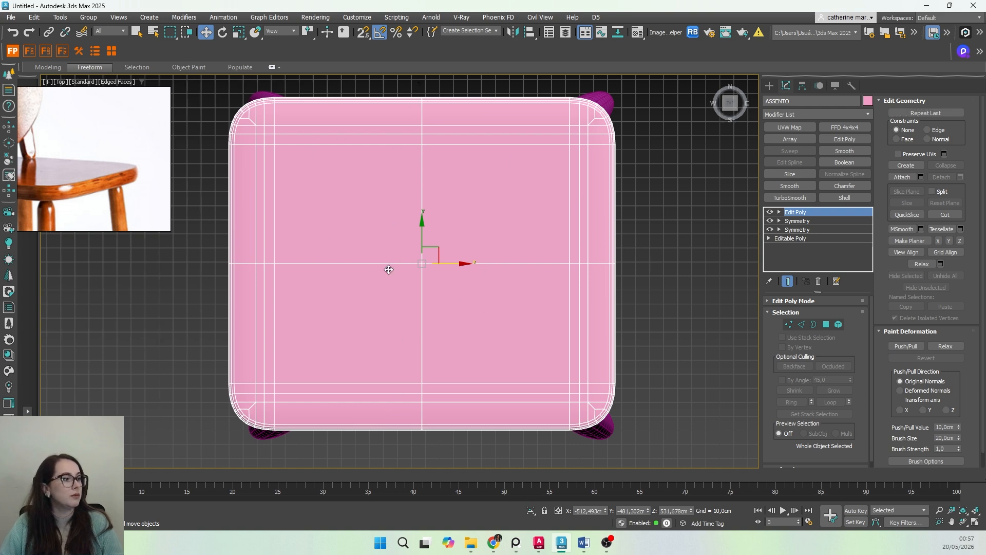
scroll(414, 269, down, 2)
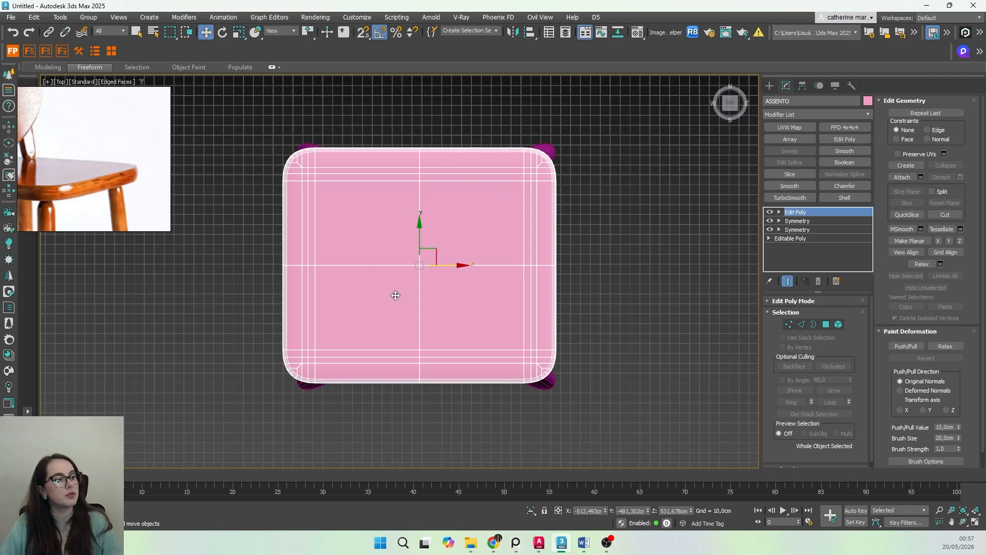
Step: Chamfer the seat's central edge loop running along Y by about 70.97 cm with 4 segments
click(801, 326)
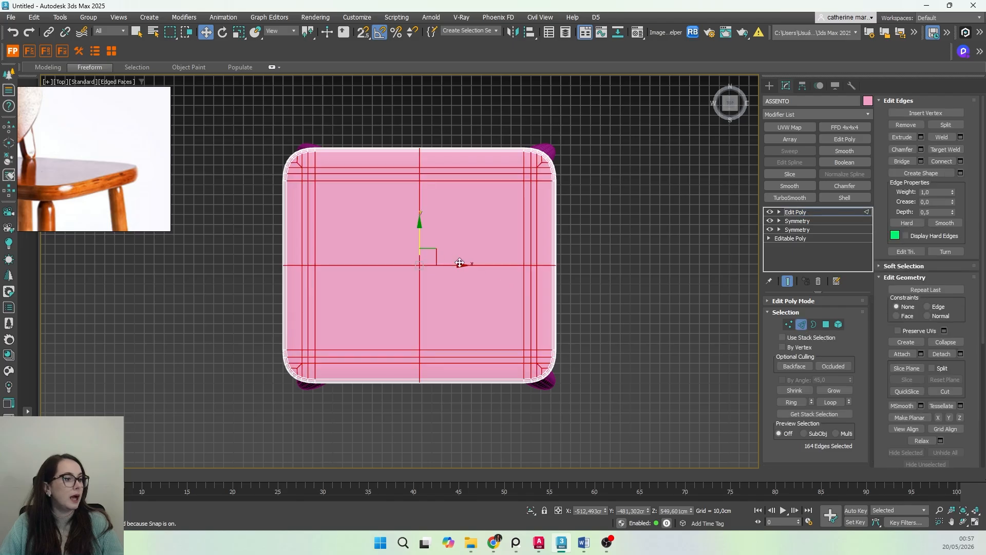
click(420, 211)
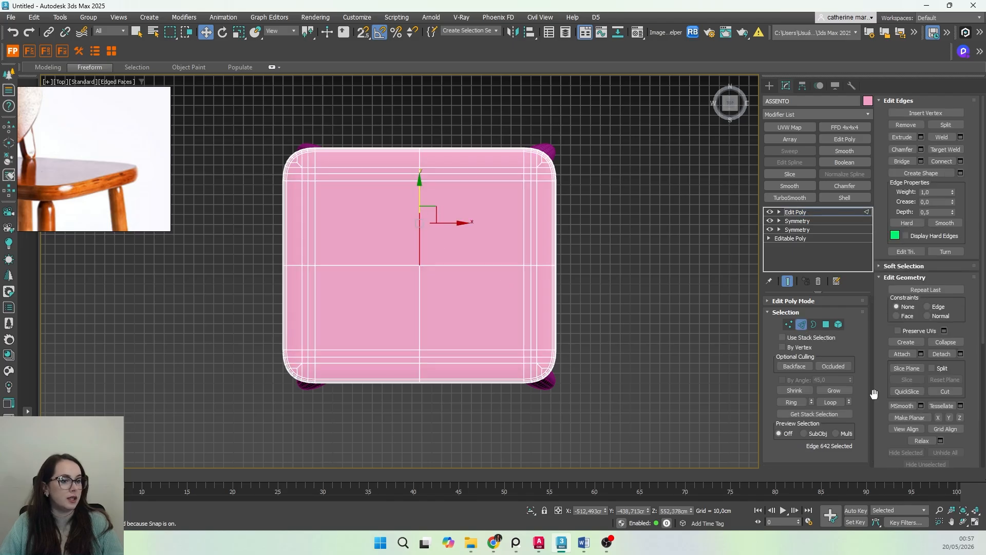
click(830, 401)
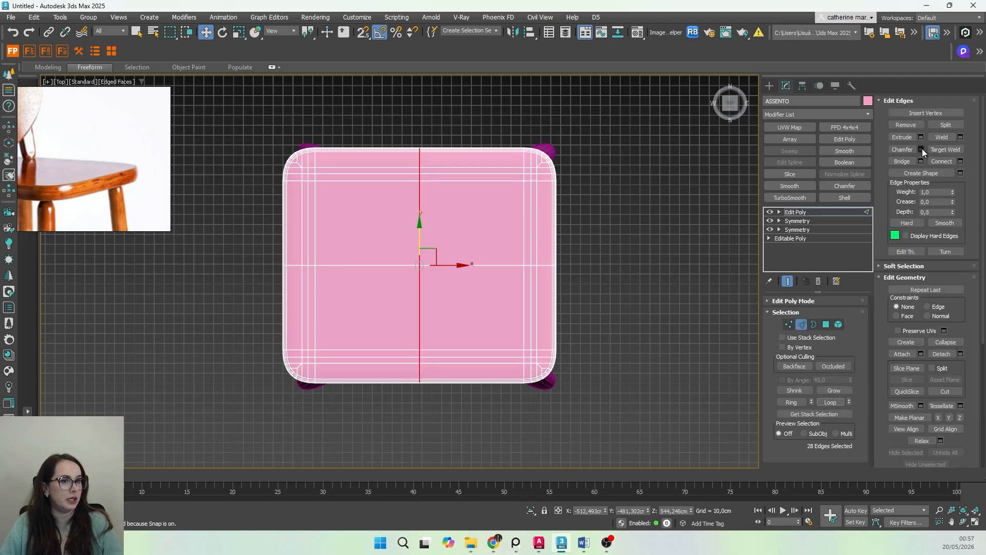
key(ctrl+shift+c)
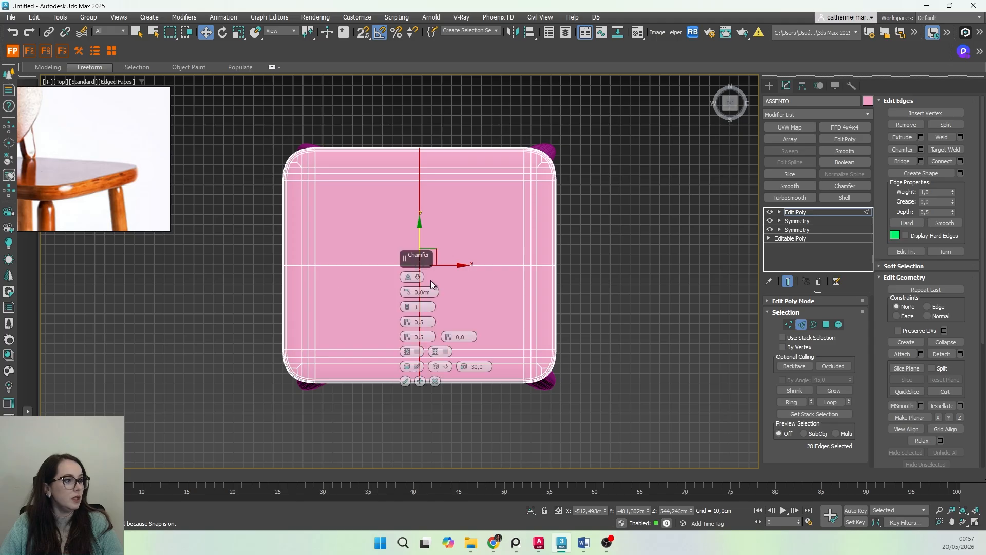
drag(406, 292, 404, 263)
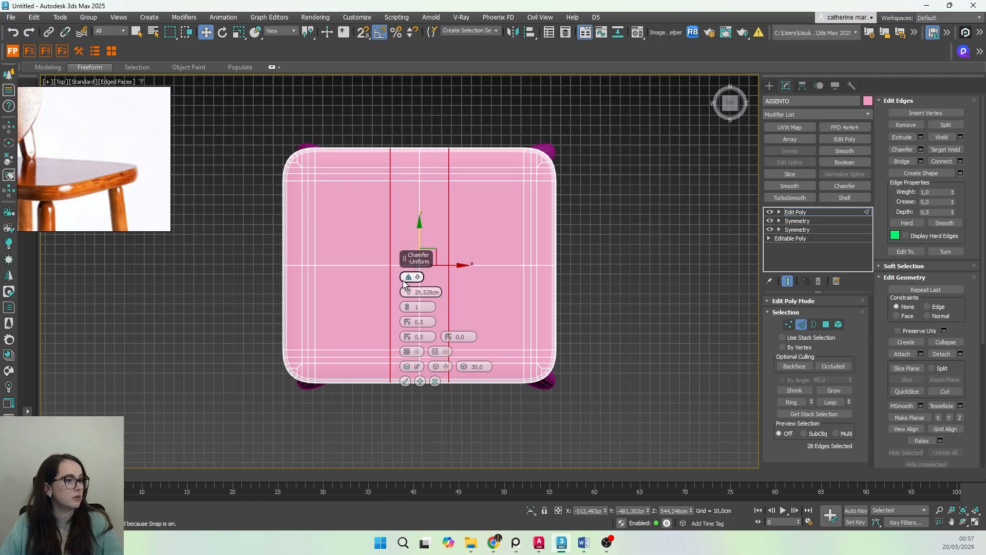
click(406, 305)
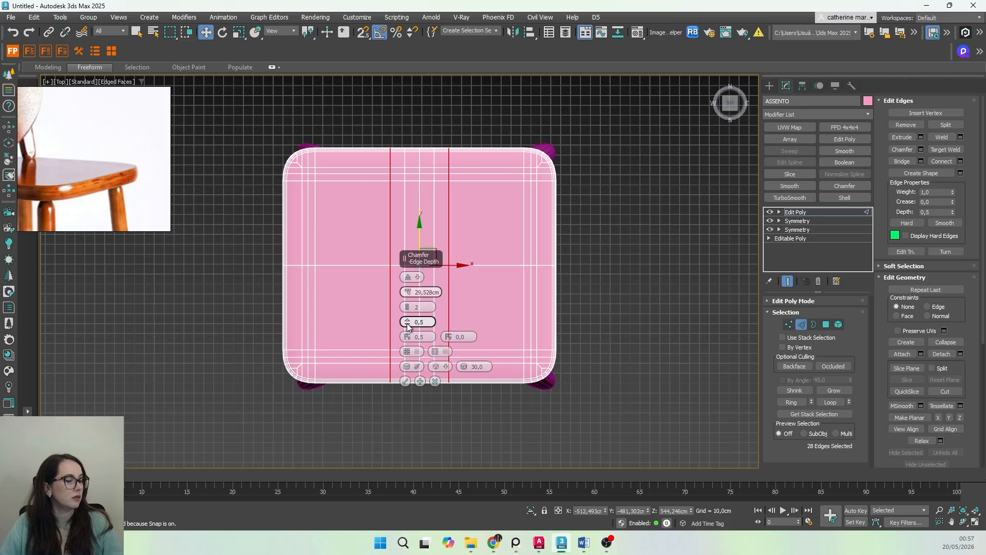
drag(407, 292, 407, 274)
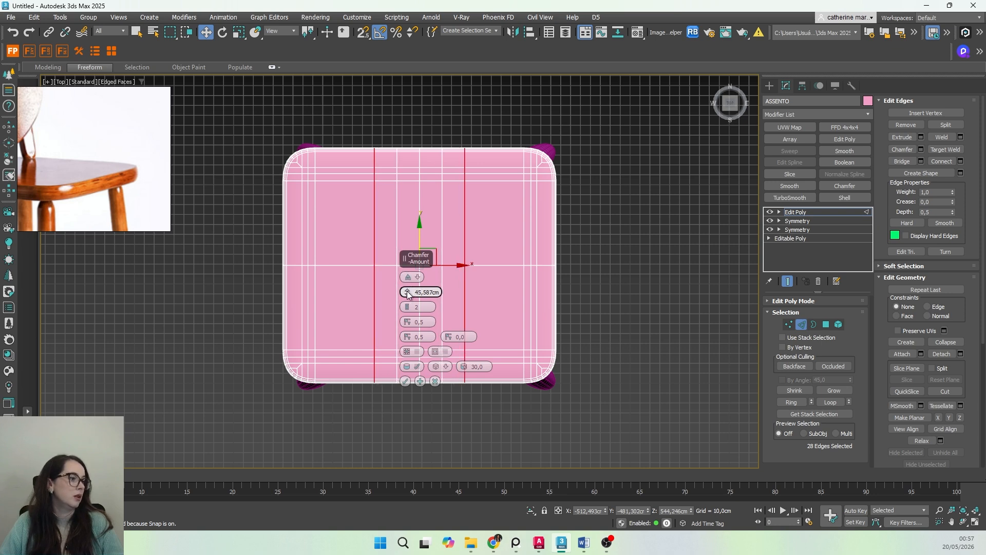
click(408, 304)
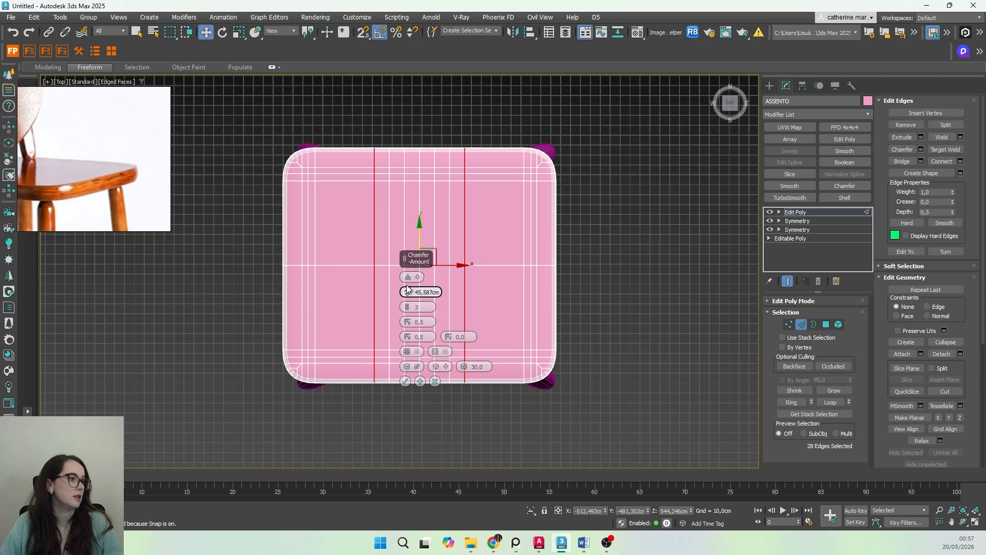
mouse_move(407, 285)
mouse_down()
mouse_move(406, 269)
mouse_move(406, 285)
mouse_up()
click(406, 307)
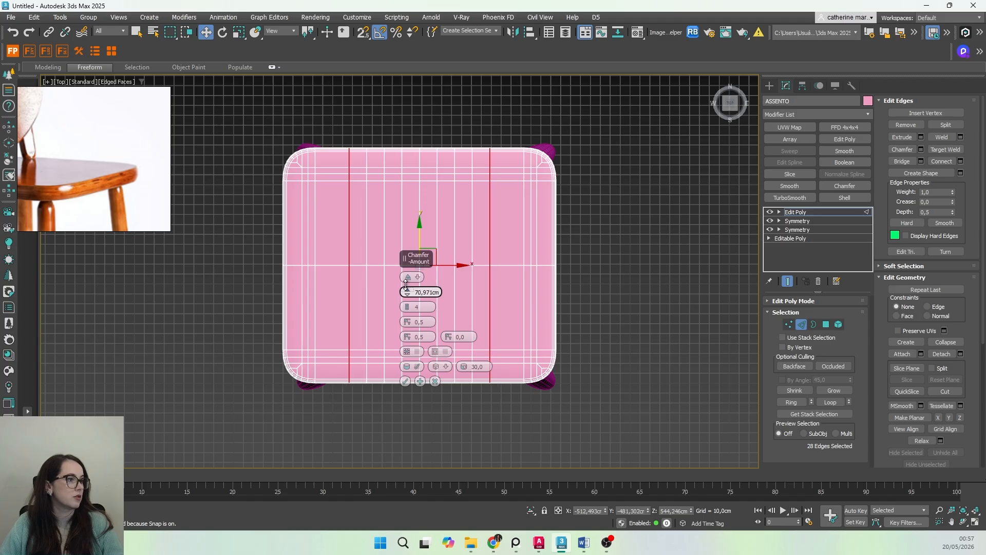
click(405, 381)
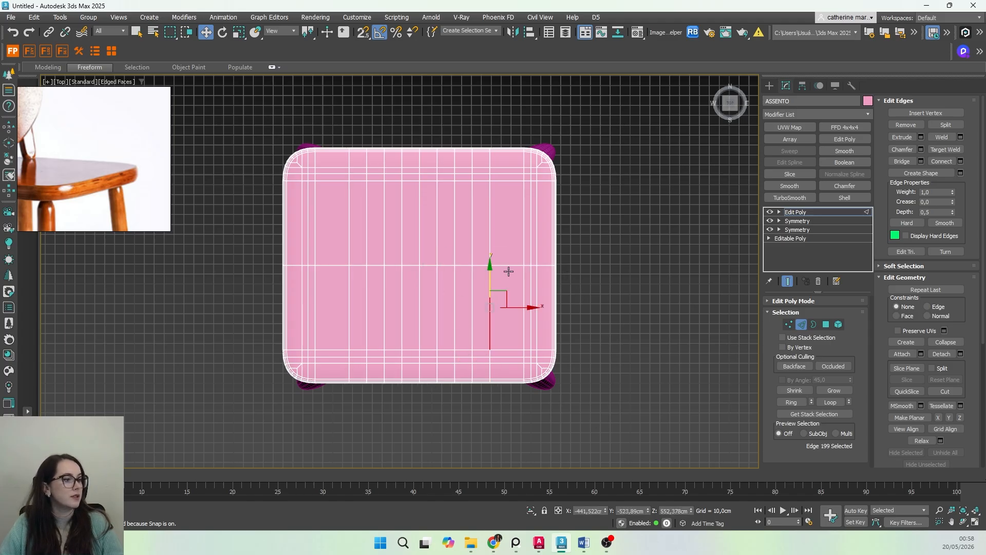
Step: Chamfer the seat's central edge loop running along X by about 53.36 cm with 3 segments
click(506, 266)
click(830, 402)
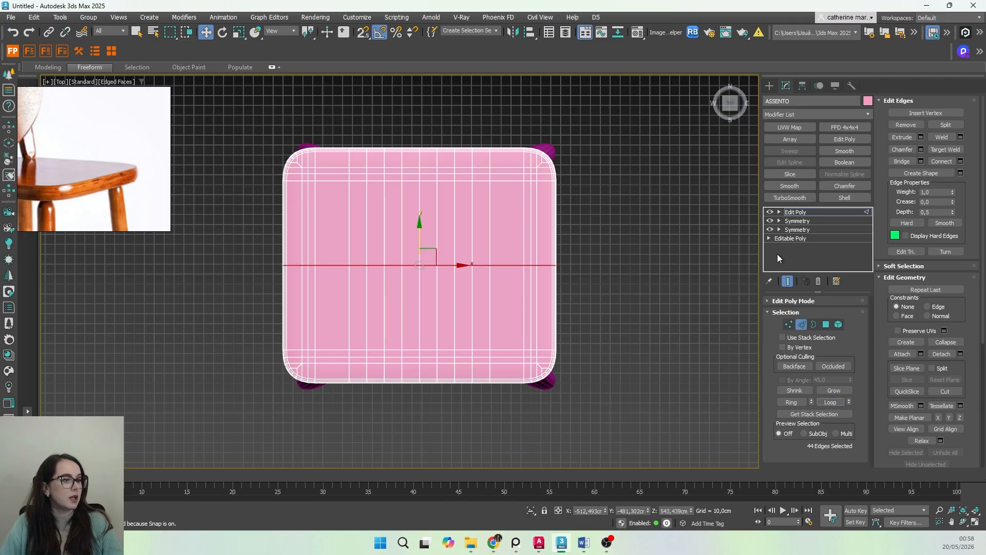
click(921, 149)
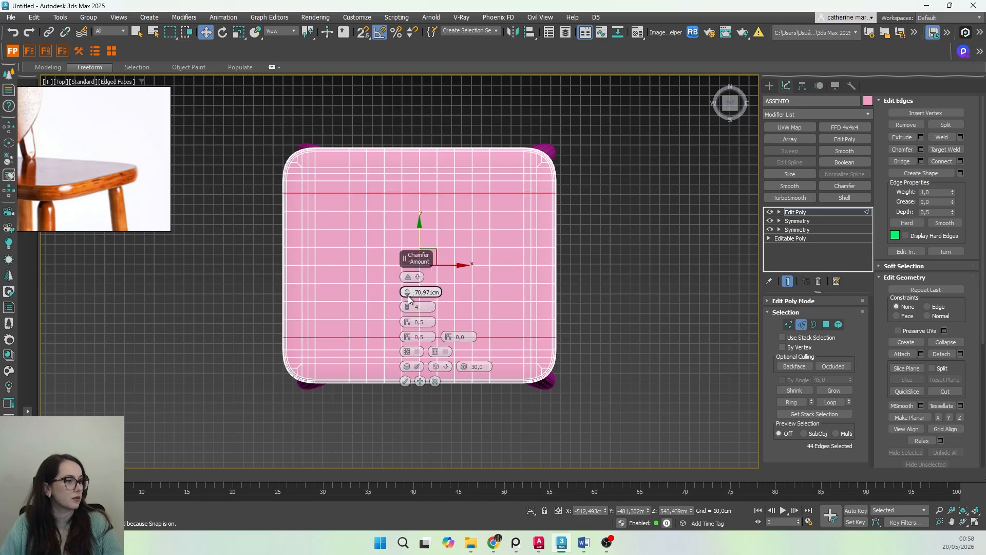
drag(408, 298, 408, 312)
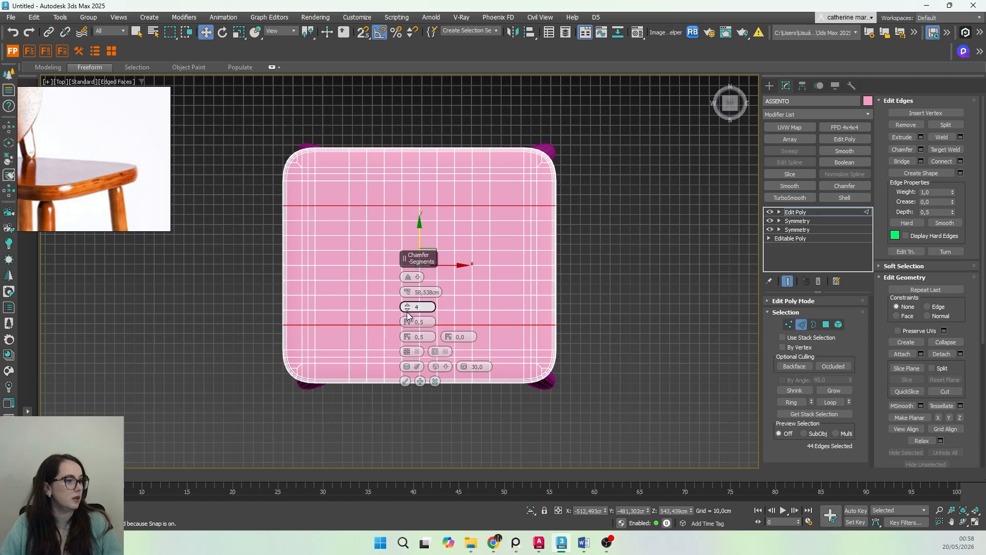
click(407, 309)
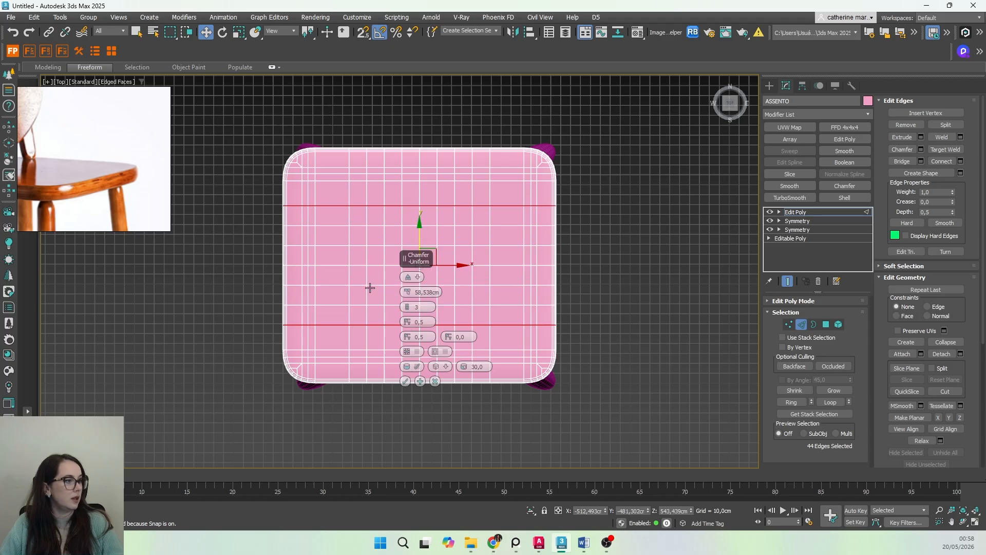
drag(407, 292, 409, 296)
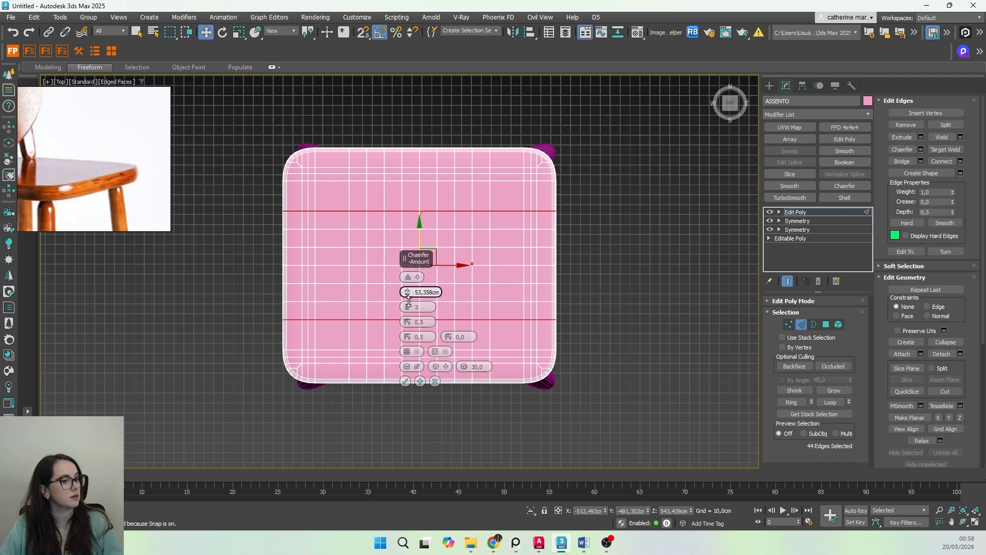
click(405, 380)
middle_drag(453, 355, 467, 356)
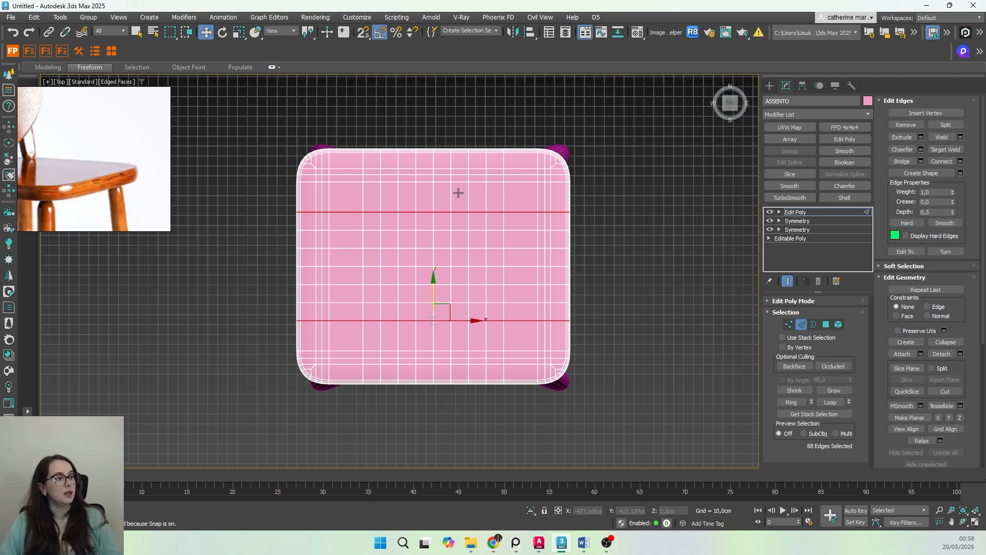
Step: Leave edge editing and add an FFD 4x4x4 modifier to the seat
click(797, 212)
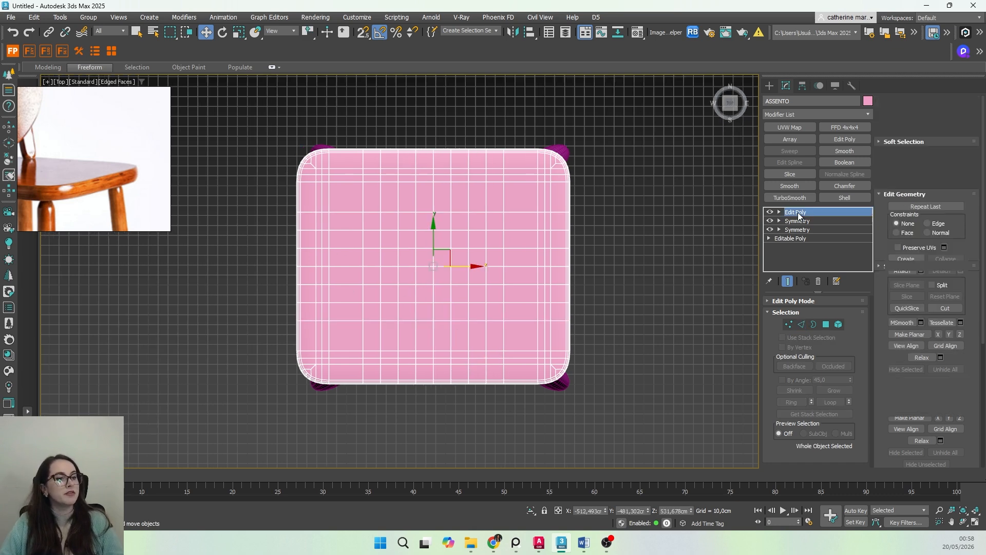
click(802, 115)
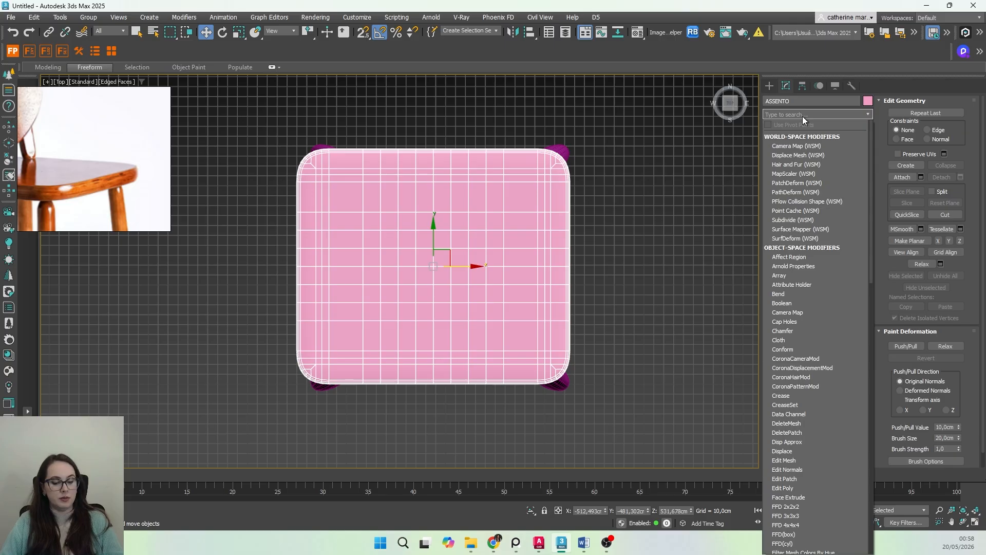
text(FF)
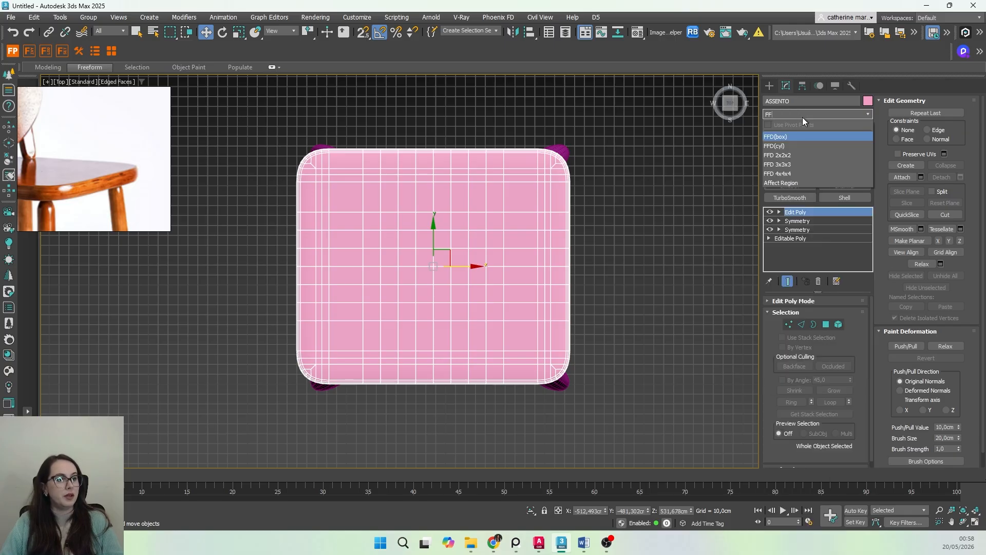
click(779, 174)
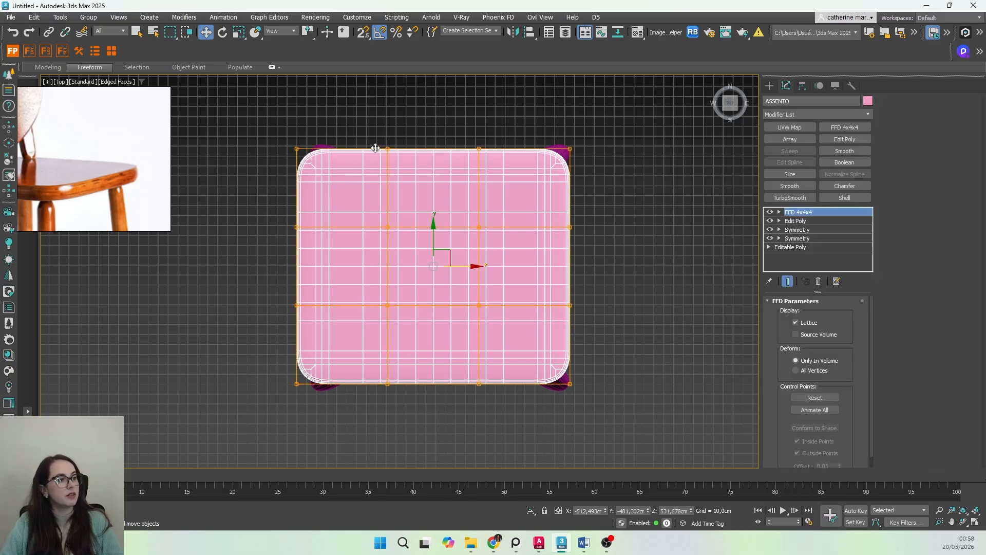
Step: Select the FFD lattice's middle control points along all four sides of the seat in the top view, leaving out the corners
click(779, 212)
click(807, 221)
drag(370, 135, 436, 173)
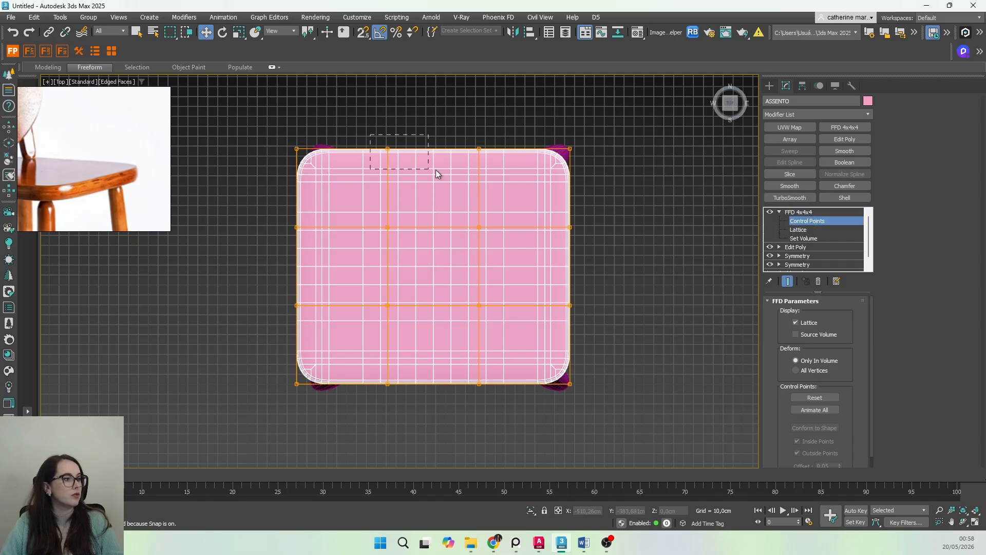
drag(497, 161, 498, 161)
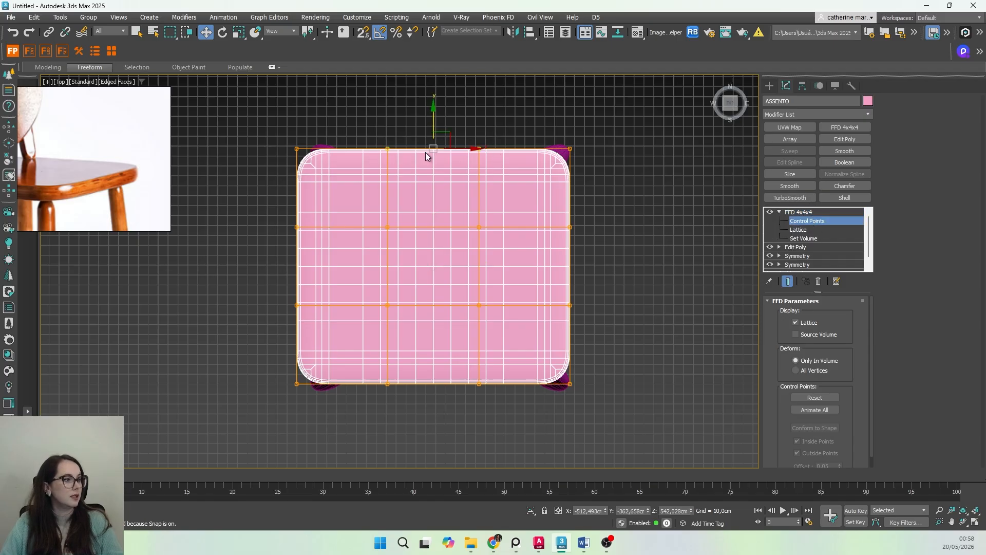
drag(353, 120, 492, 162)
ctrl+drag(565, 313, 561, 316)
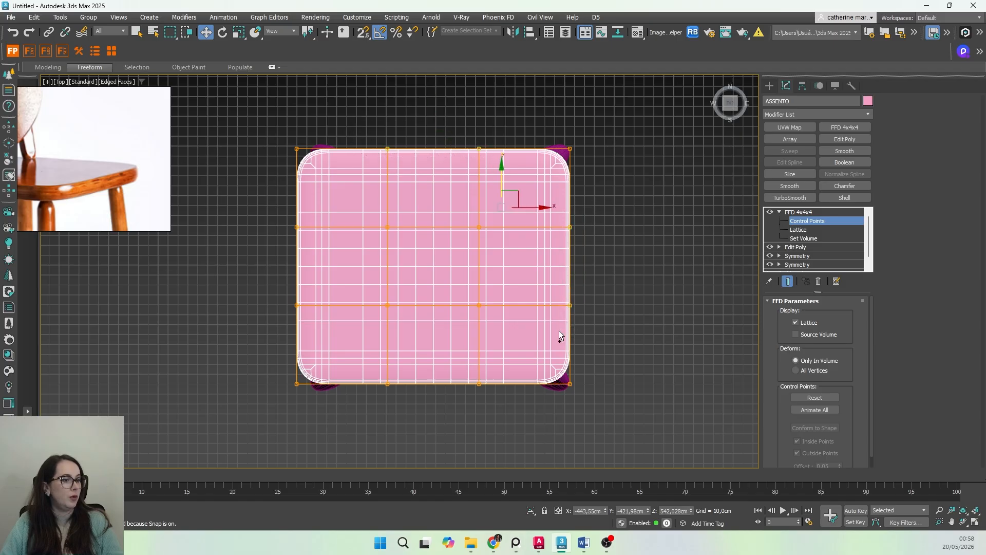
ctrl+drag(499, 407, 359, 374)
ctrl+drag(261, 213, 313, 319)
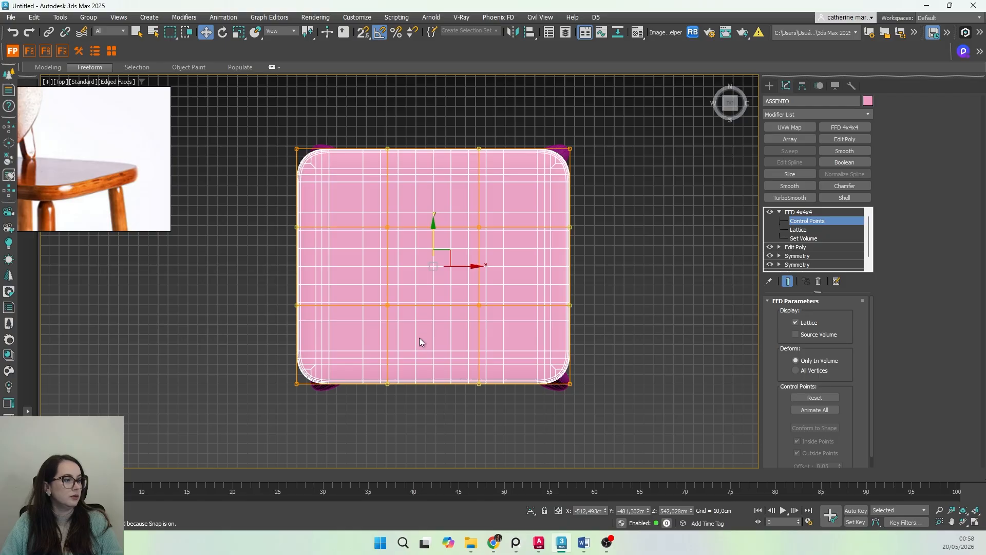
Step: Activate the Scale tool and show the seat in a top view beside the orthographic view
alt+middle_drag(419, 338, 390, 298)
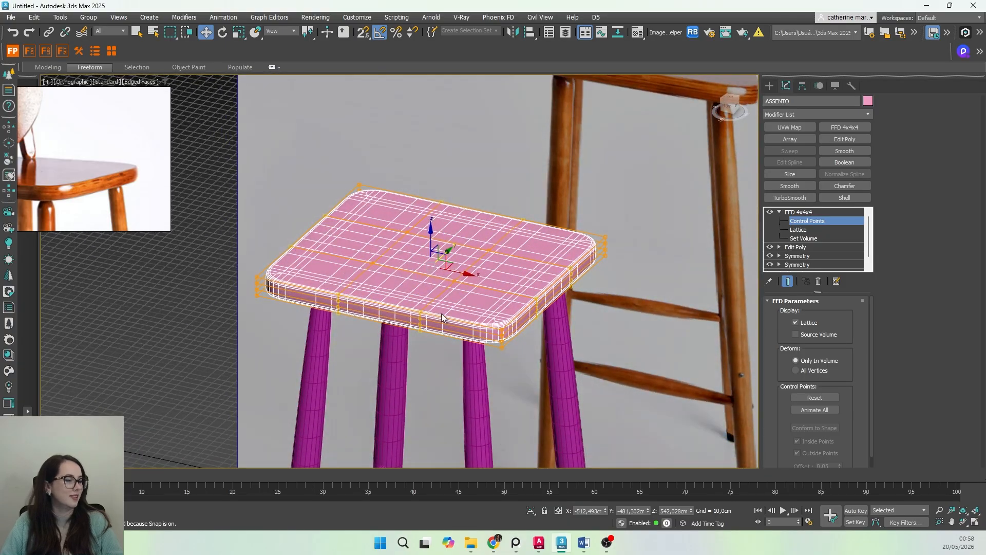
key(r)
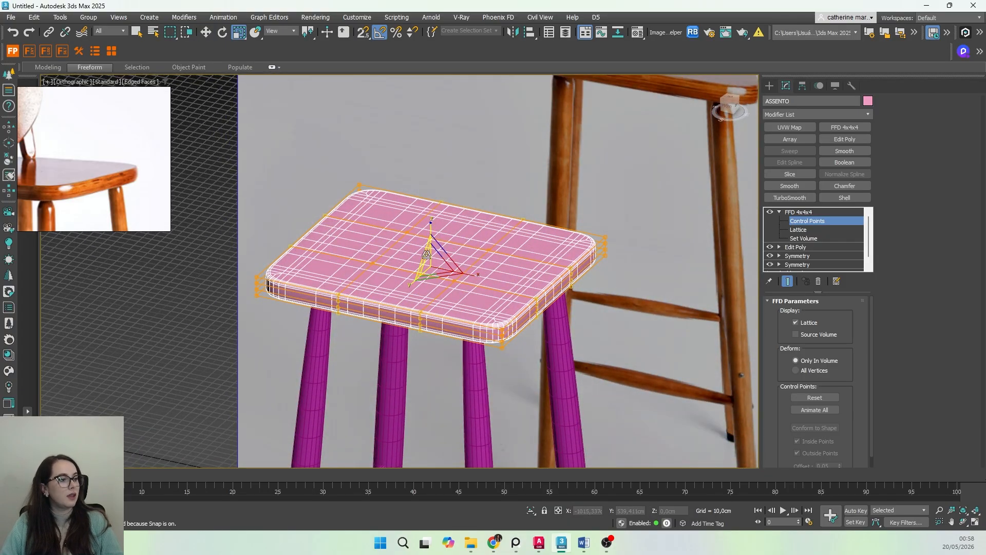
scroll(424, 307, down, 3)
key(alt+w)
scroll(562, 310, up, 5)
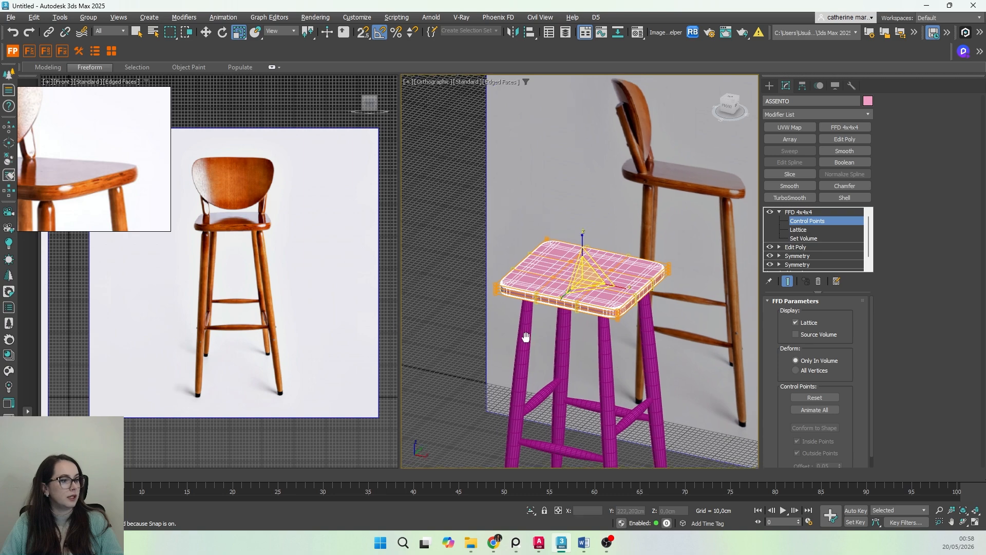
scroll(562, 310, up, 2)
right_click(211, 274)
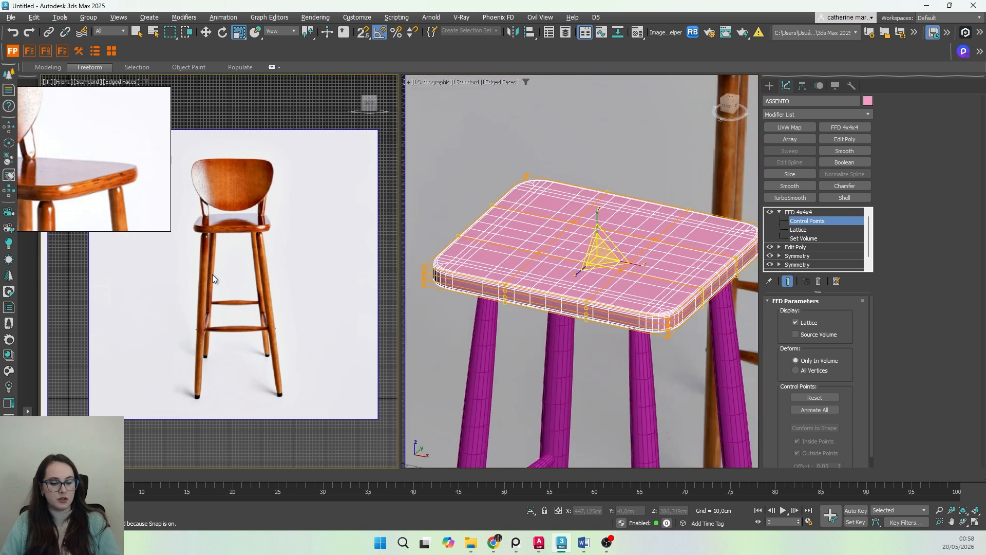
key(t)
key(z)
scroll(220, 315, down, 2)
middle_drag(220, 315, 230, 382)
scroll(224, 366, up, 2)
Step: Move the floating reference image window up and frame the rear three-quarter photo of the stool in it
right_drag(115, 190, 126, 148)
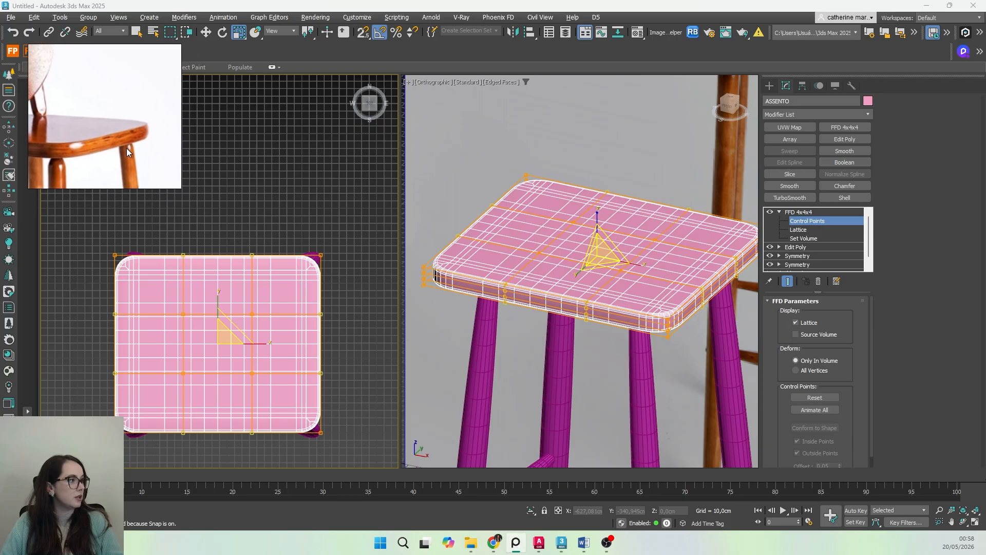
scroll(123, 149, down, 3)
scroll(123, 149, down, 3)
middle_drag(134, 154, 88, 166)
scroll(124, 138, up, 3)
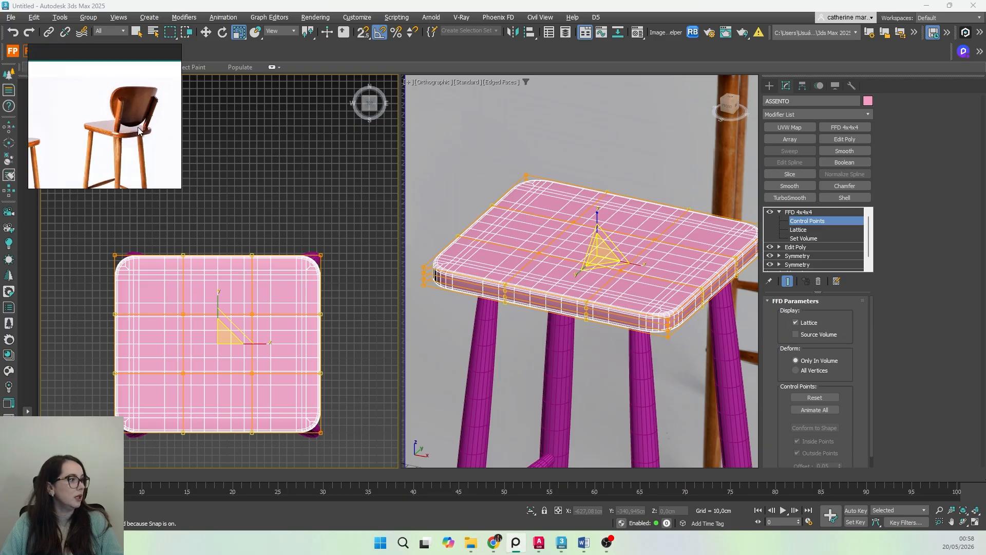
Step: Scale the selected lattice points slightly outward to bow the seat's four sides, and leave control point editing
click(595, 257)
drag(603, 252, 590, 249)
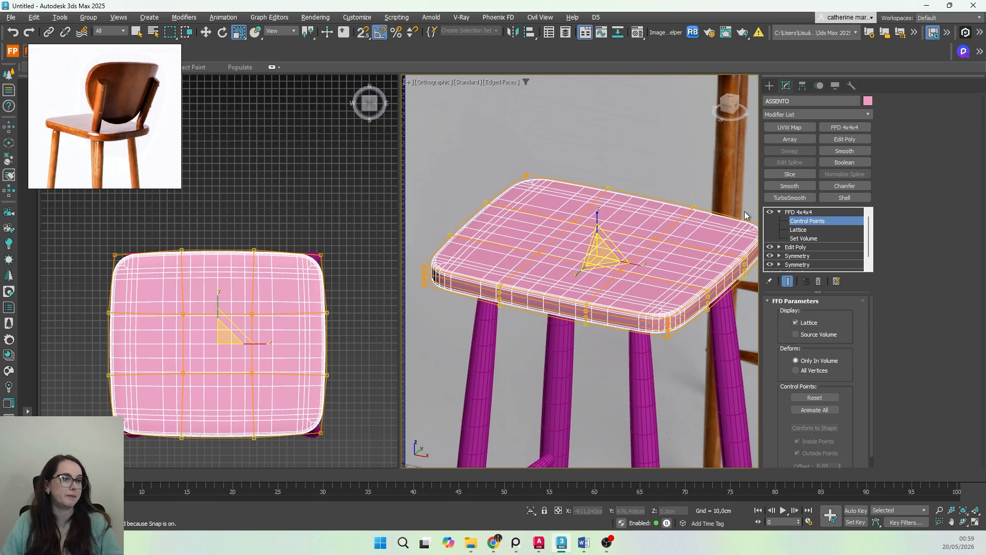
click(779, 211)
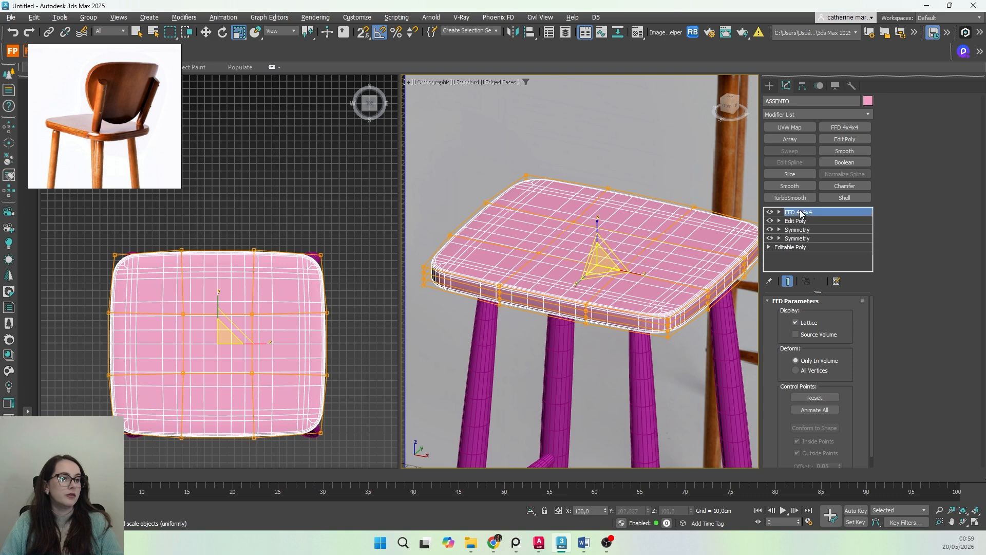
middle_drag(554, 309, 565, 331)
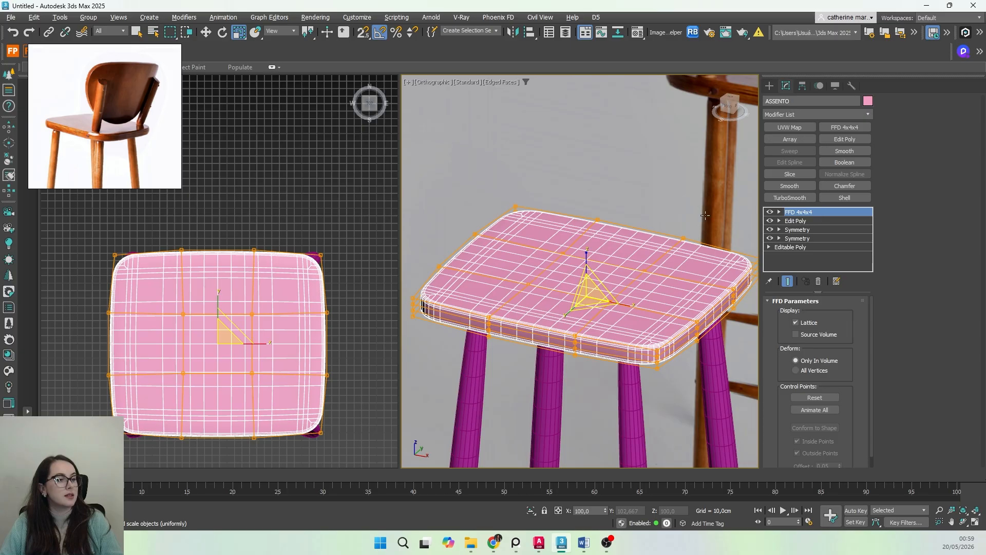
Step: Disable the seat's FFD 4x4x4 modifier and add an FFD 3x3x3 modifier directly above its Edit Poly
click(770, 212)
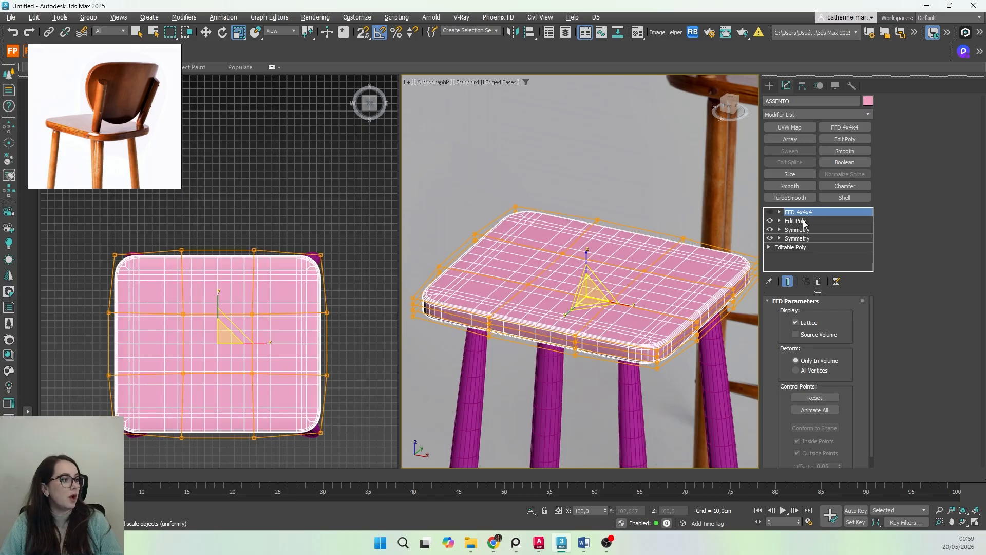
click(802, 222)
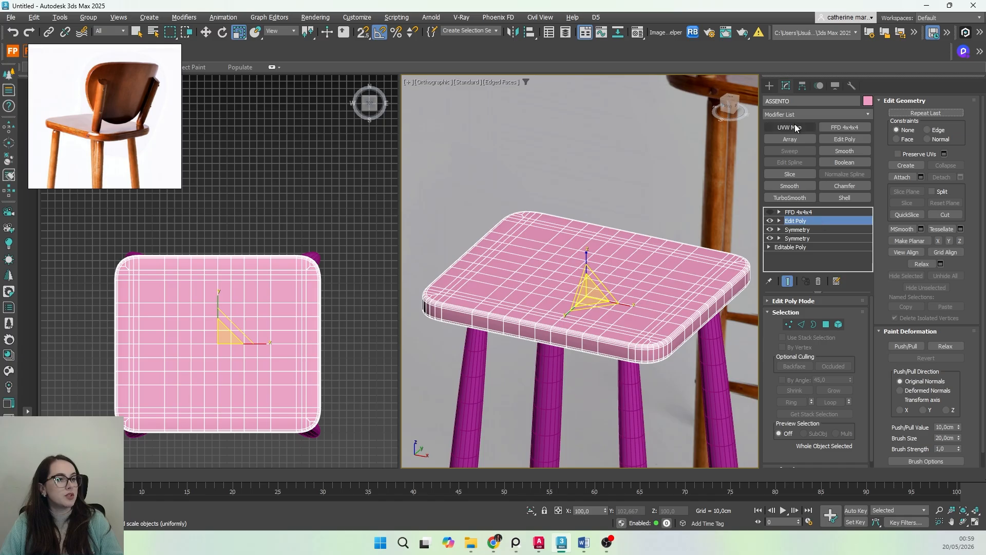
click(793, 113)
text(FF)
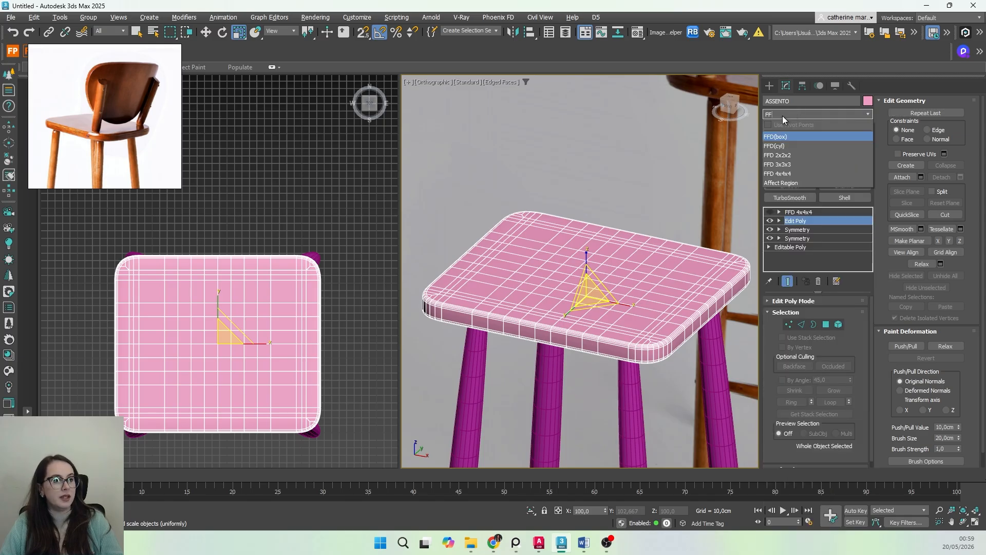
click(791, 165)
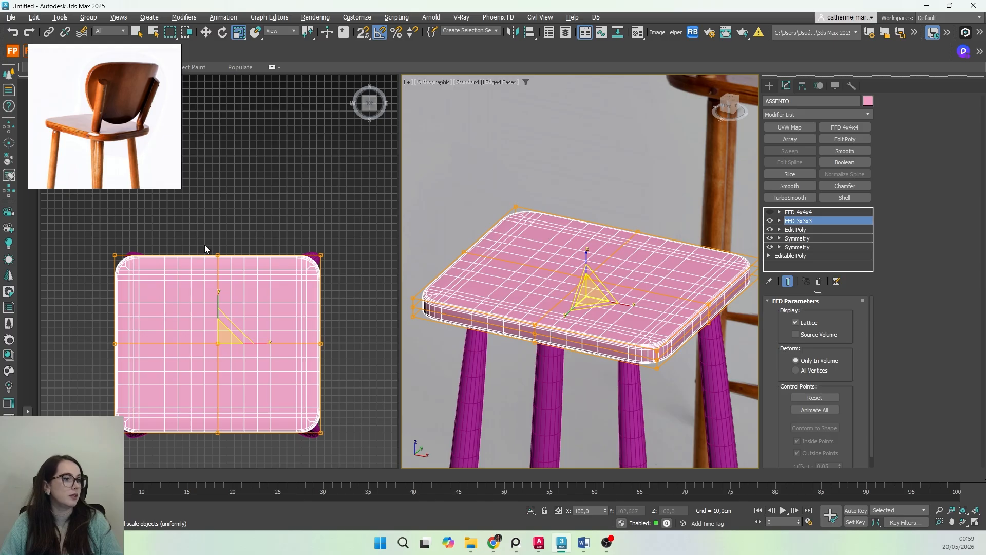
Step: Scale the FFD 3x3x3 middle control points outward so all four edges of the seat bow gently
click(779, 221)
click(807, 229)
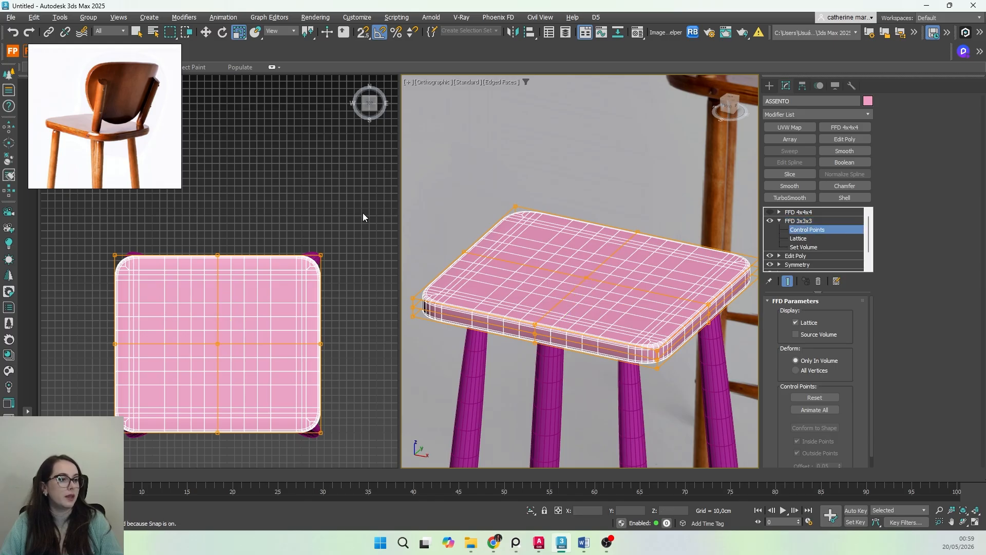
drag(216, 235, 232, 432)
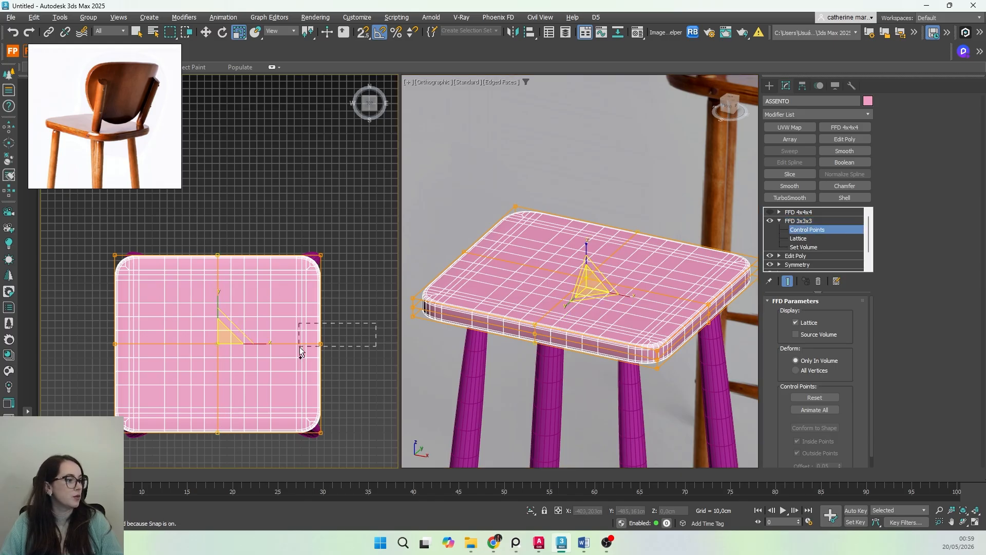
drag(301, 349, 83, 357)
drag(595, 284, 596, 278)
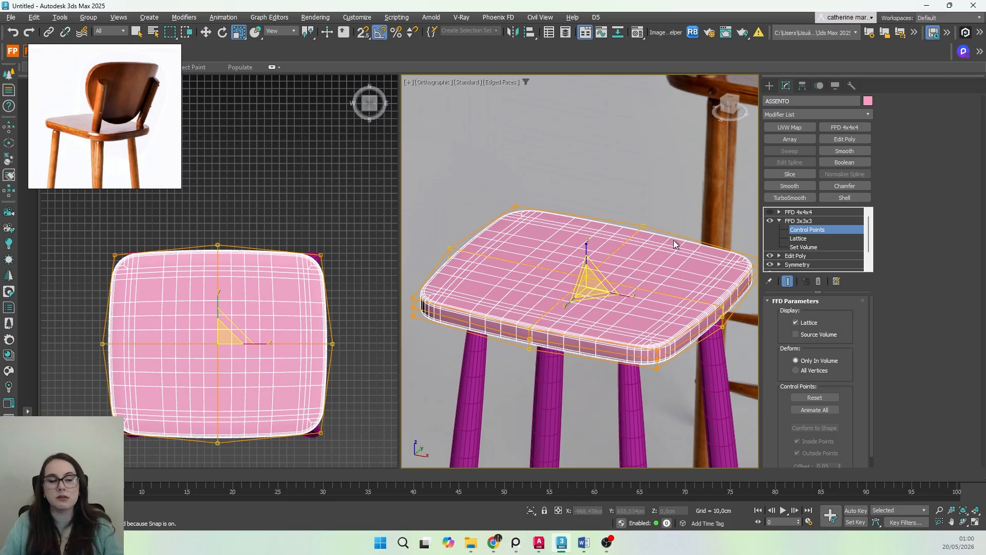
click(780, 221)
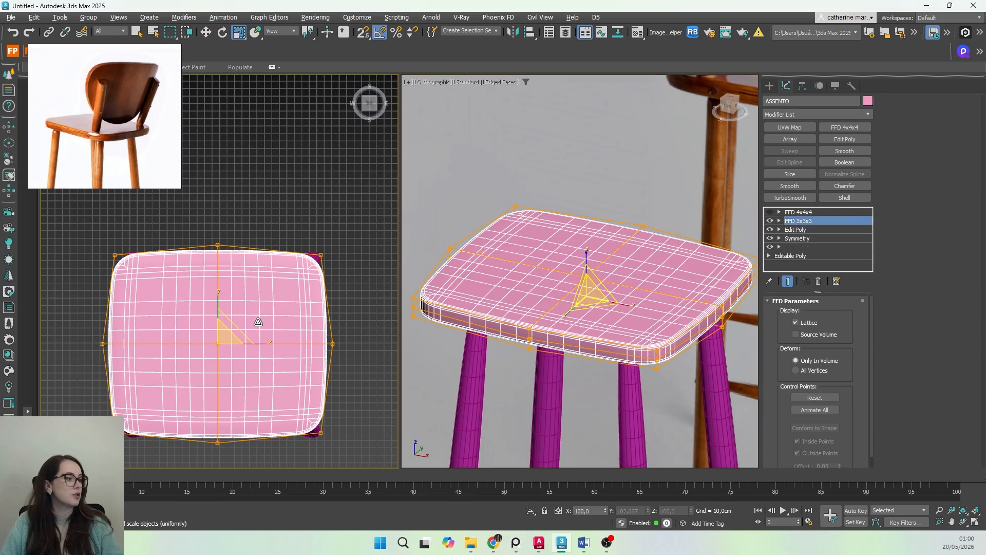
Step: Make an independent copy of the seat beside the original along the X axis in the top view
scroll(246, 261, down, 3)
middle_drag(279, 333, 212, 294)
click(769, 86)
key(q)
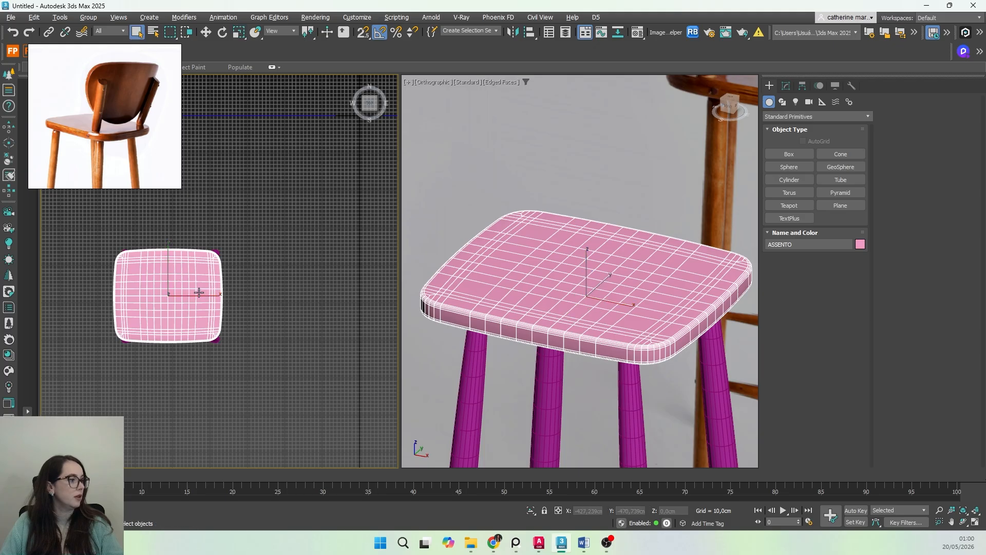
key(w)
shift+drag(197, 293, 318, 293)
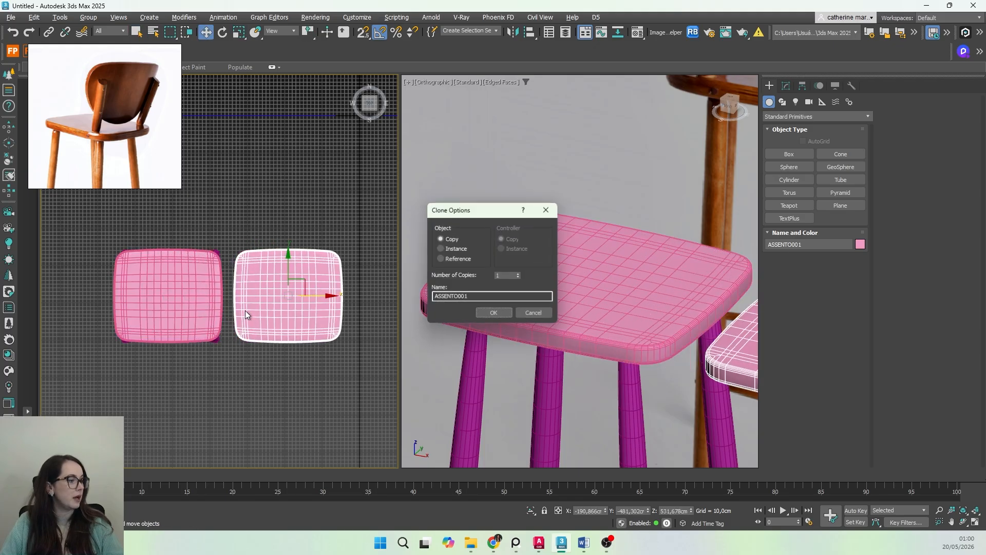
click(506, 314)
Step: Remove the FFD 3x3x3 modifier from the copied seat and re-enable its FFD 4x4x4 modifier for comparison with the original
click(174, 296)
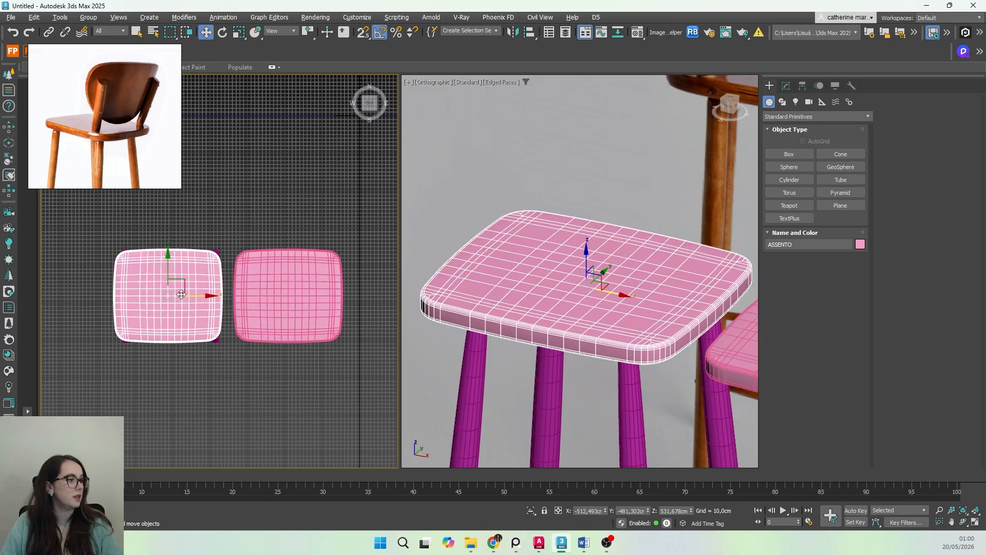
click(786, 85)
click(799, 221)
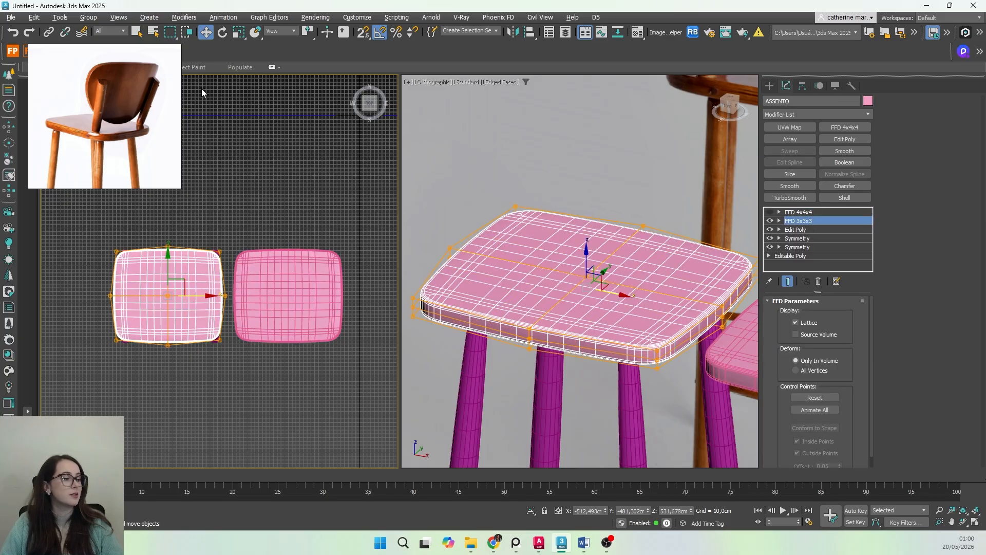
click(331, 282)
click(795, 221)
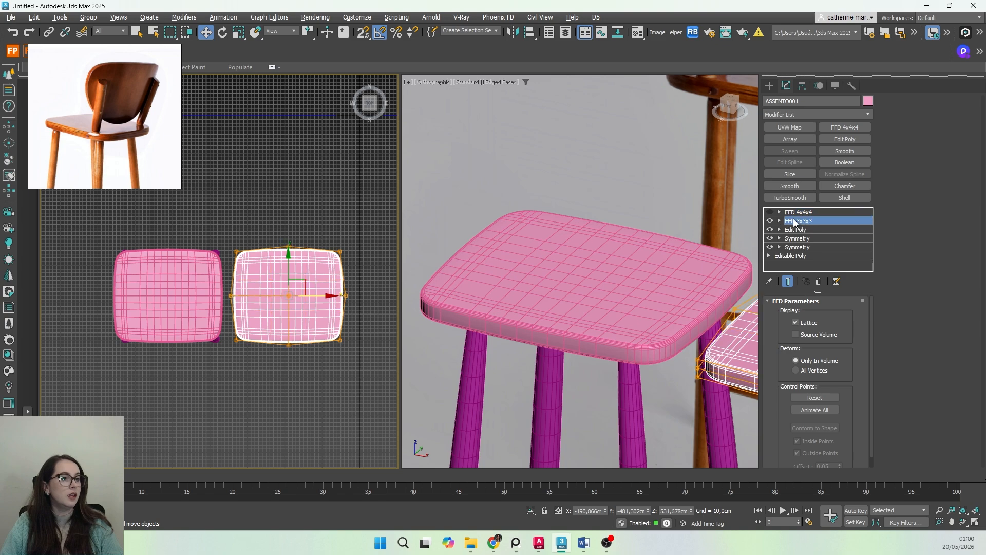
click(818, 281)
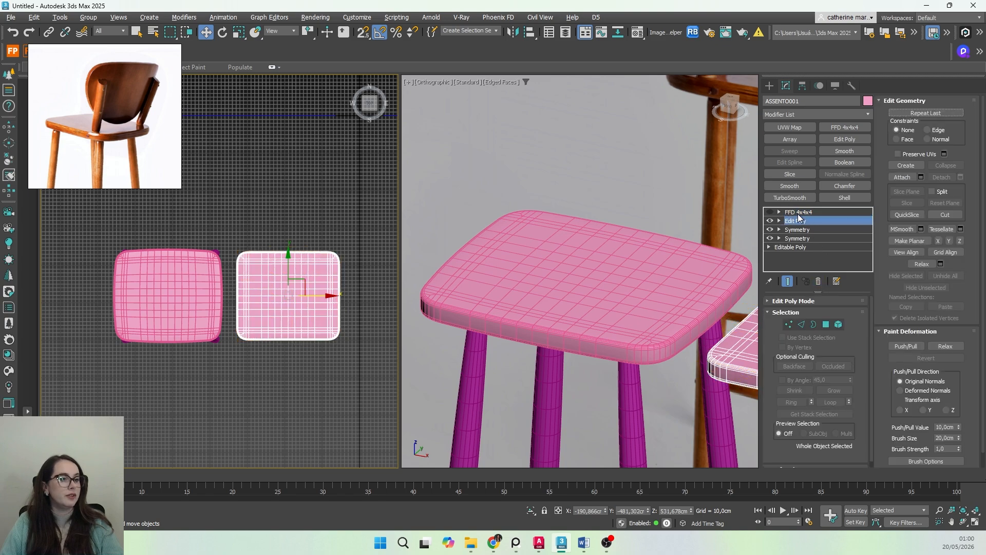
click(797, 212)
click(297, 378)
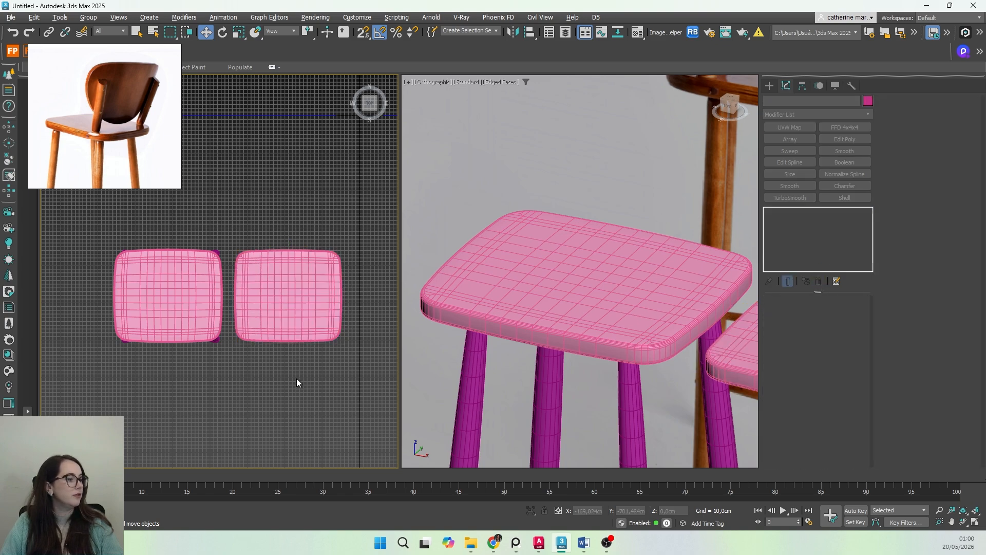
Step: Compare the outlines of the two seats from above and delete the copied seat
scroll(183, 344, up, 3)
middle_drag(262, 328, 209, 337)
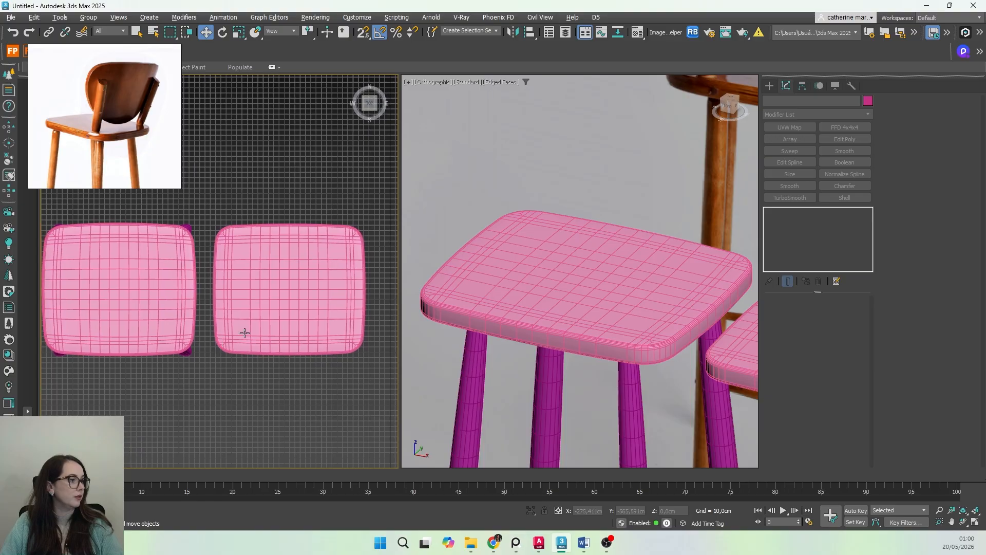
middle_drag(251, 370, 259, 369)
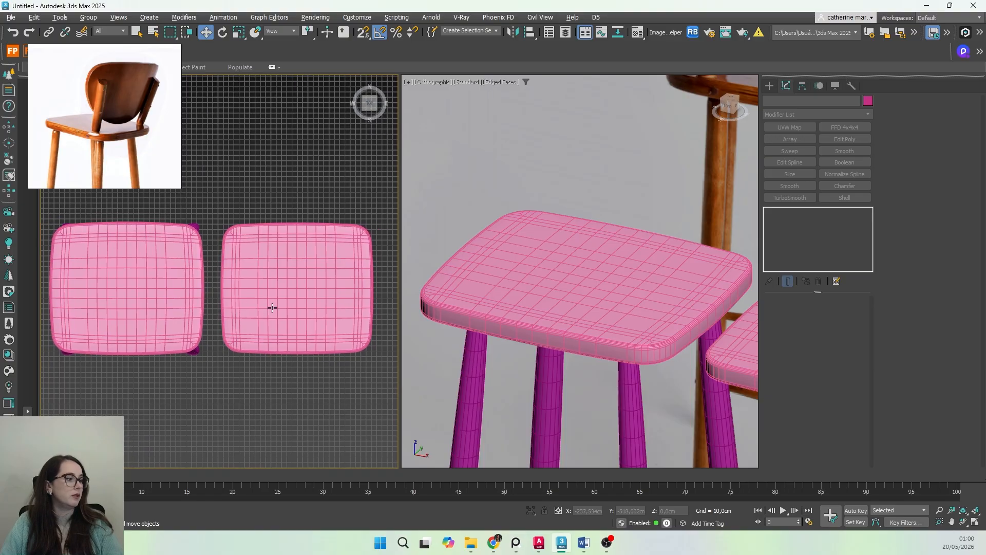
click(271, 308)
key(Delete)
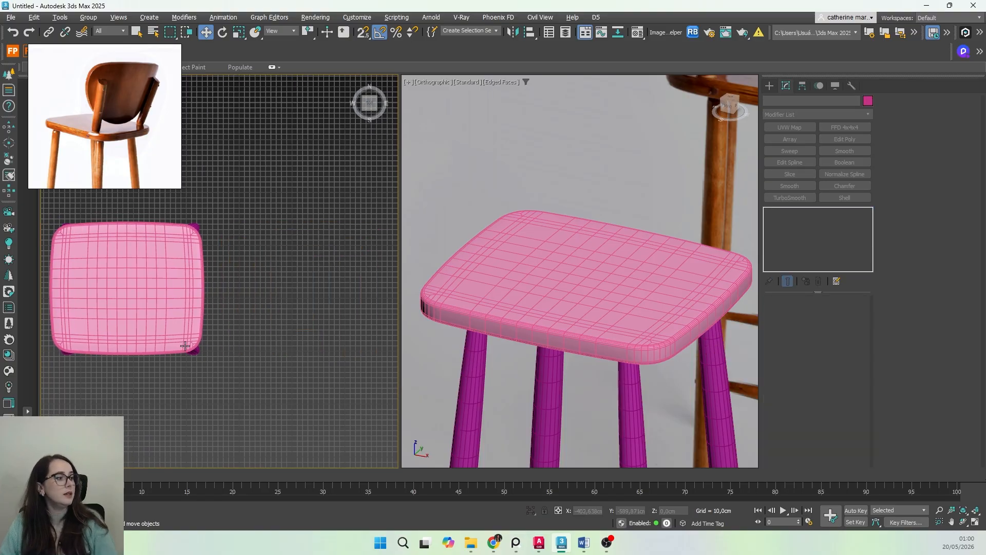
Step: Delete the disabled FFD 4x4x4 modifier from the original seat, keeping the FFD 3x3x3 version
middle_drag(185, 342, 251, 380)
click(310, 289)
scroll(311, 312, up, 3)
key(q)
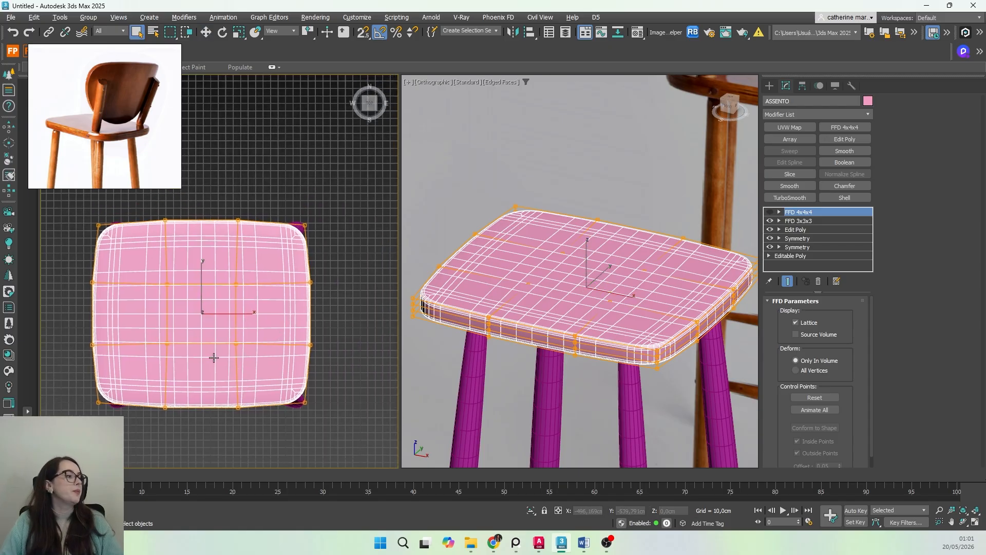
middle_drag(211, 352, 267, 360)
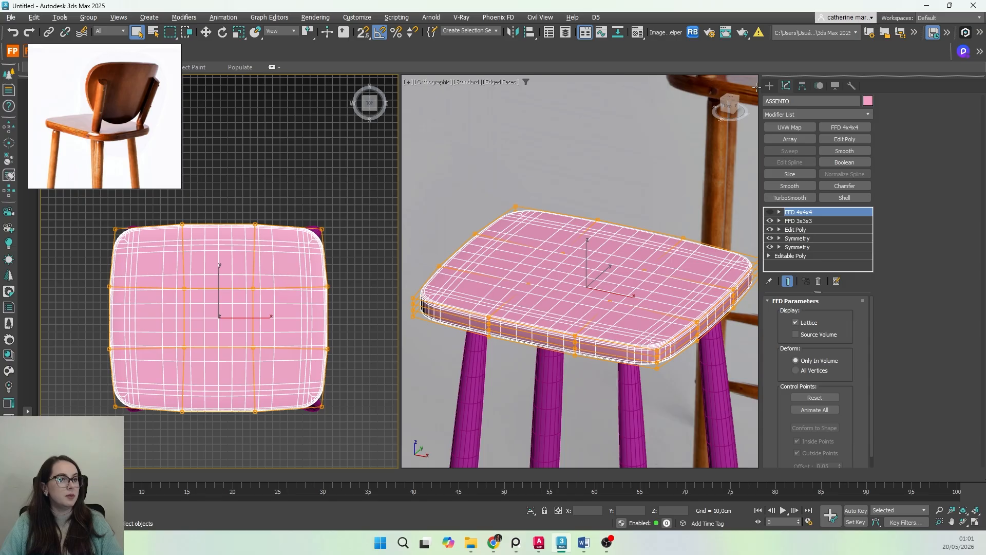
right_click(810, 214)
click(809, 213)
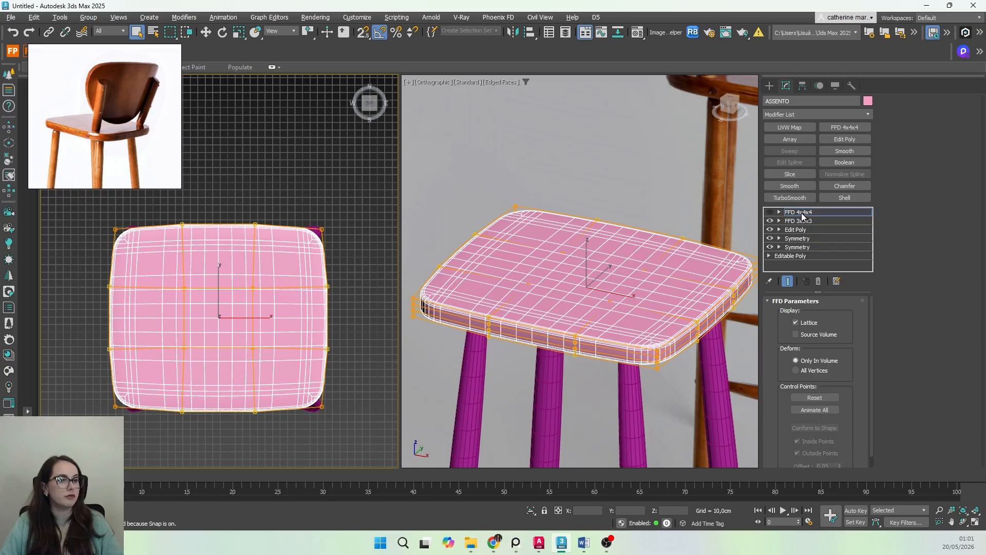
click(818, 281)
click(294, 209)
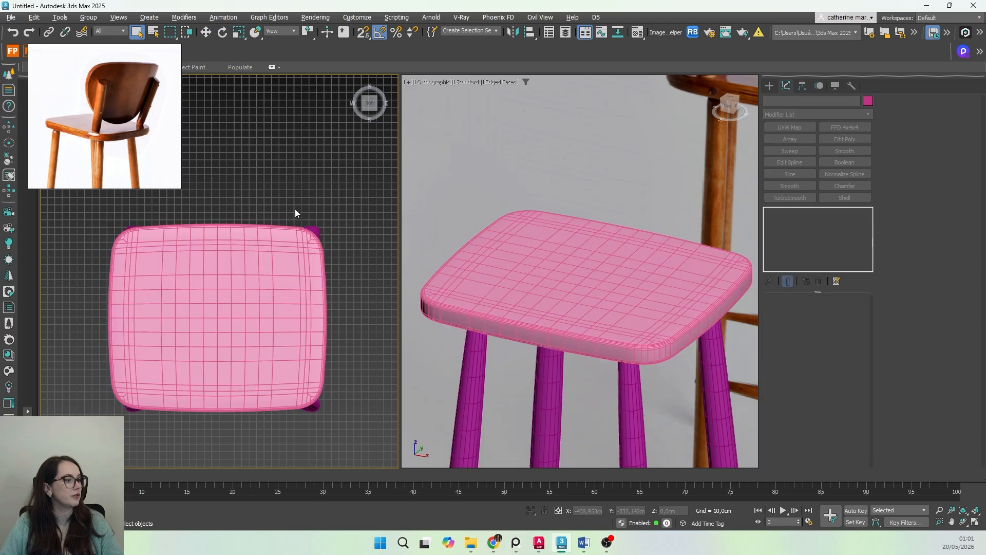
Step: Examine the stool in a maximized perspective view against the reference images, and inspect the backrest supports in the reference photo
click(221, 311)
click(771, 87)
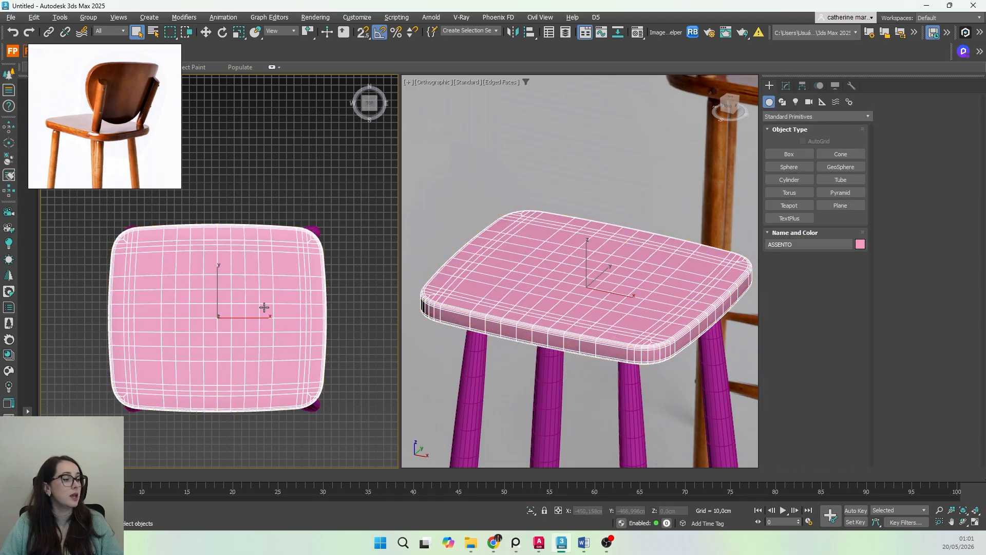
middle_drag(265, 307, 268, 292)
key(alt+w)
scroll(273, 280, down, 8)
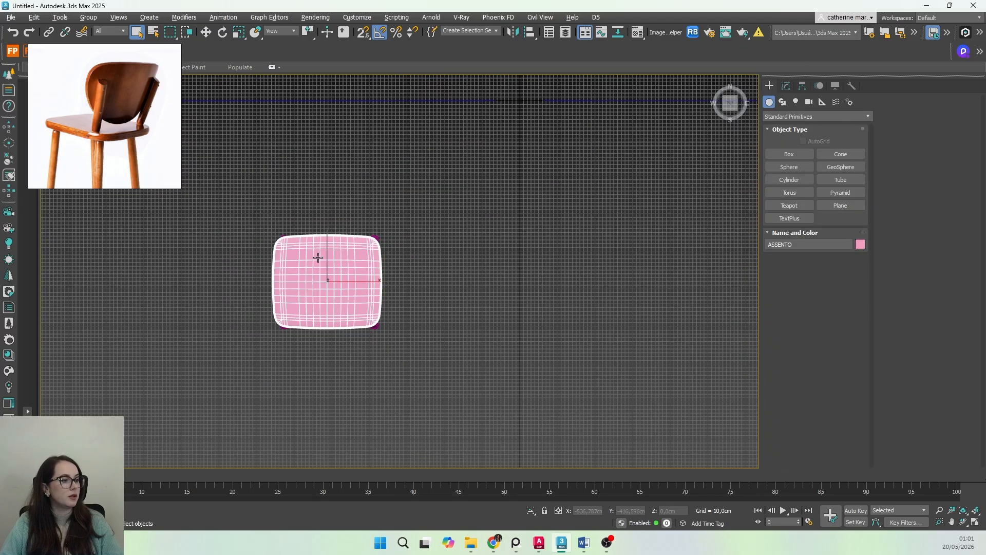
key(p)
scroll(351, 326, down, 6)
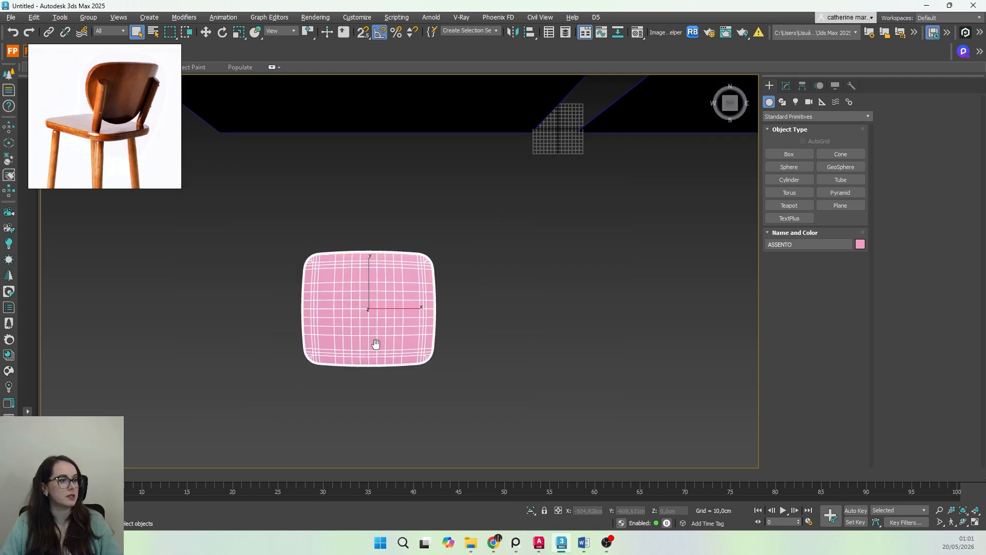
alt+middle_drag(374, 344, 402, 275)
middle_drag(467, 266, 438, 276)
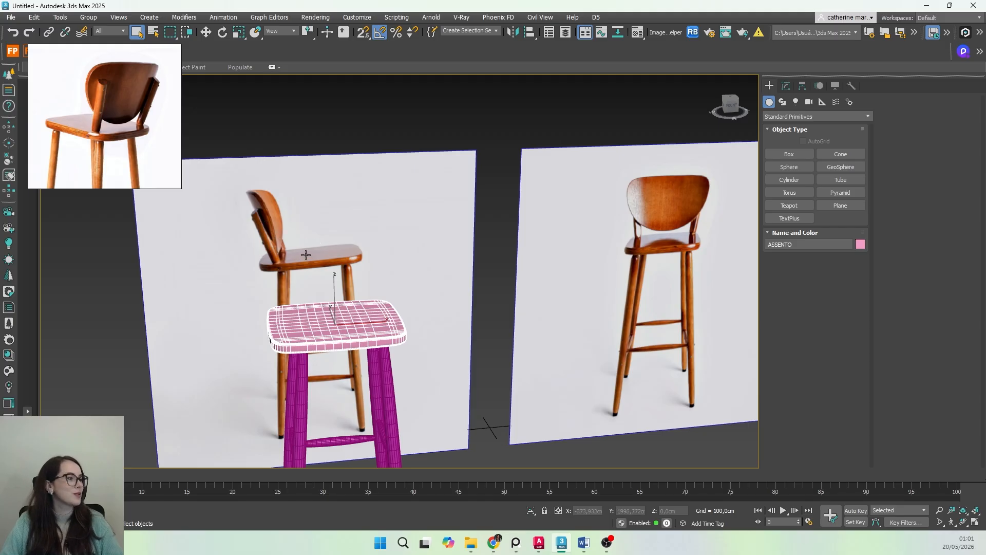
scroll(97, 94, up, 4)
middle_drag(97, 95, 86, 174)
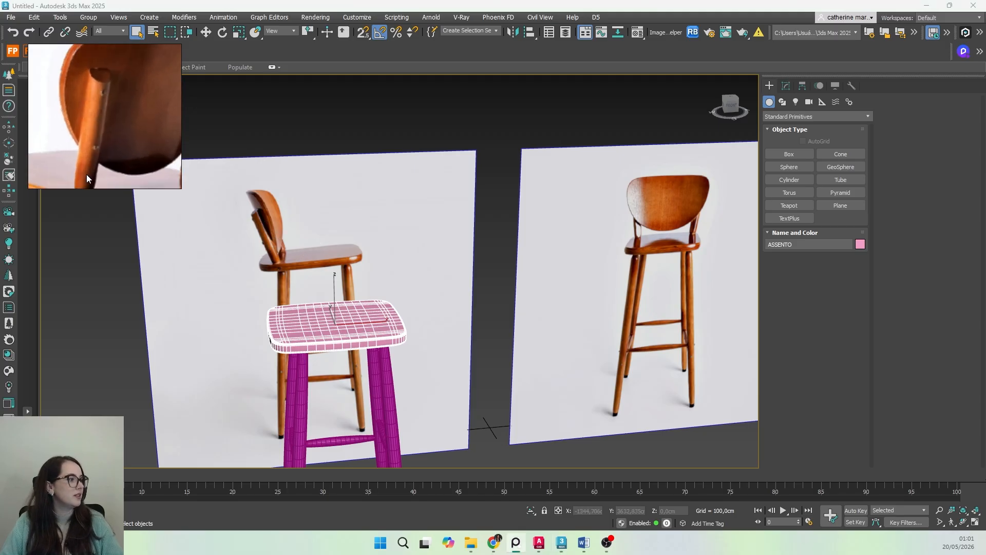
scroll(94, 120, down, 3)
scroll(90, 145, up, 1)
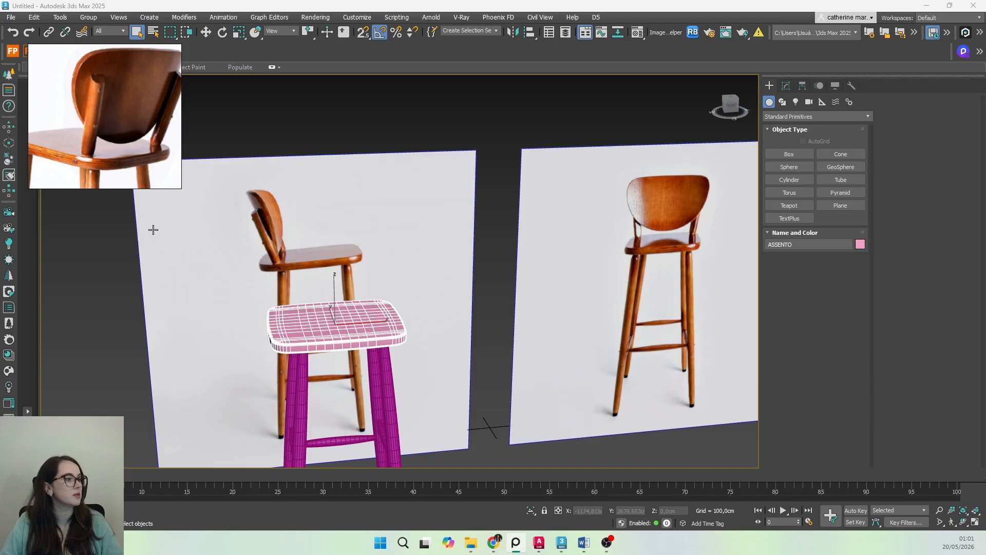
Step: Clone the front-left leg in place as an independent copy named PERNA DAS COSTAS
middle_drag(321, 376, 368, 278)
click(369, 277)
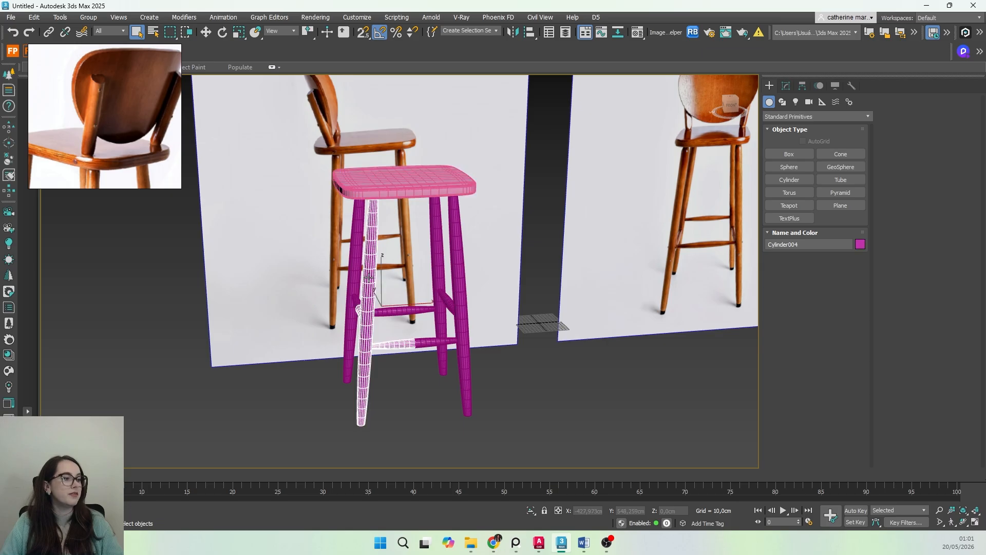
right_click(374, 414)
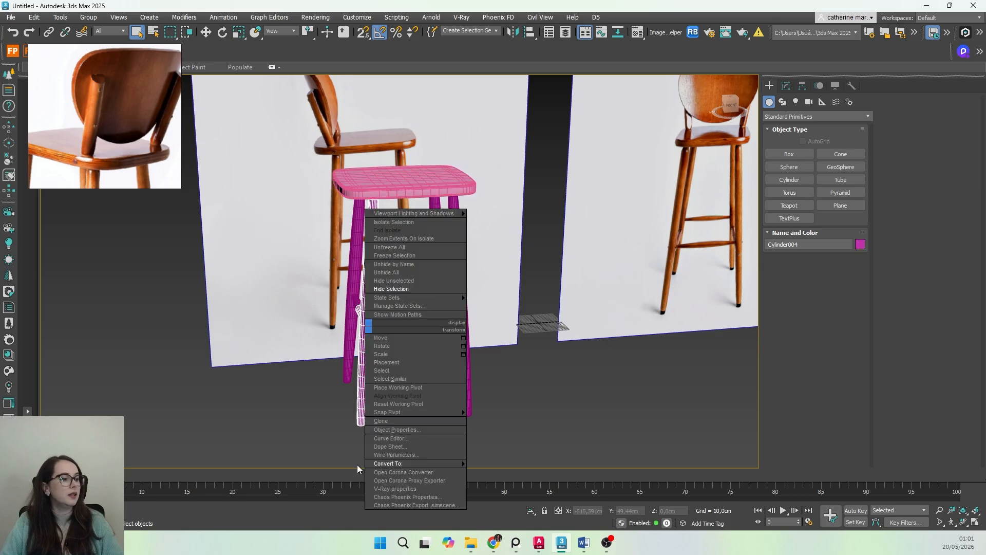
click(396, 422)
drag(477, 290, 436, 290)
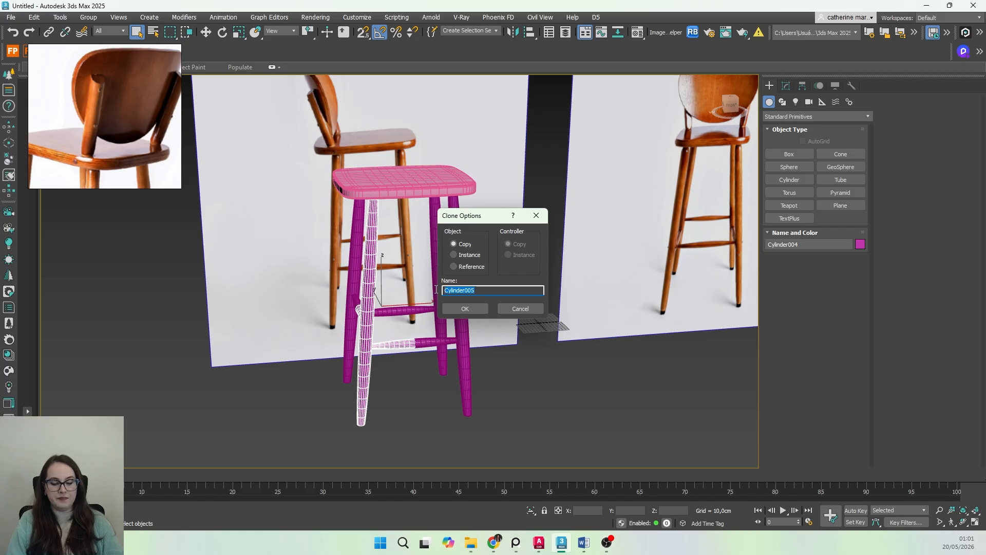
text(PERNA DAS CO)
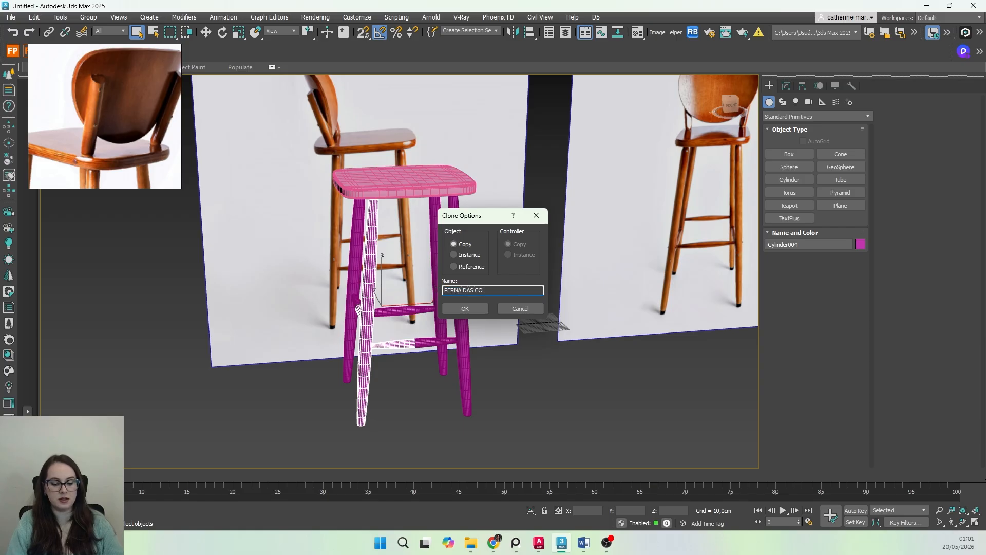
text(STAS)
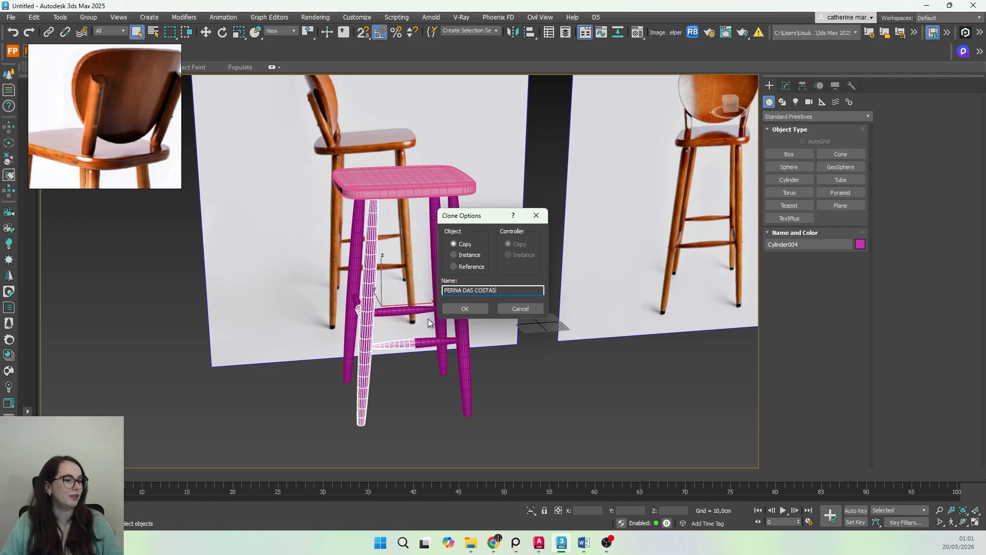
click(465, 308)
Step: Disable the topmost Edit Poly modifier of PERNA DAS COSTAS
click(785, 86)
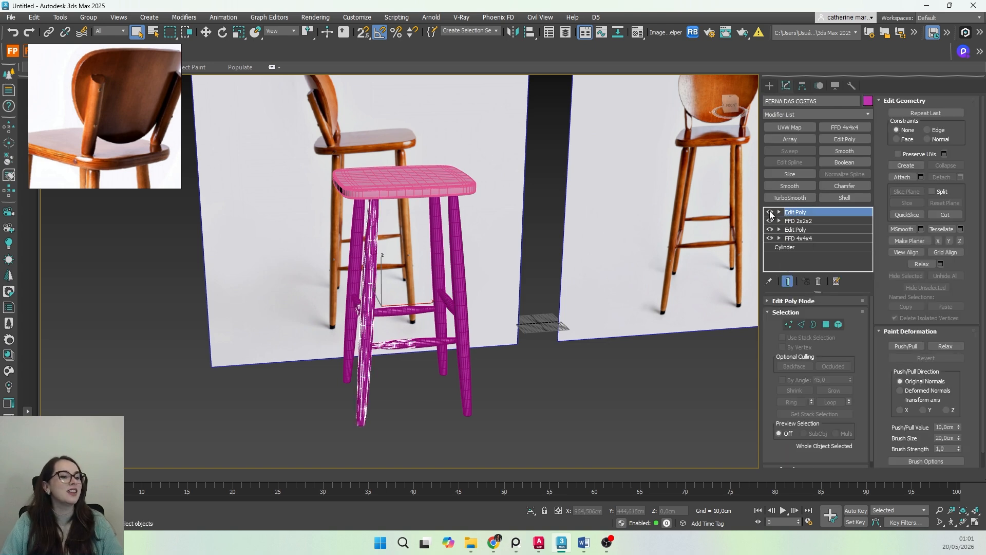
click(770, 213)
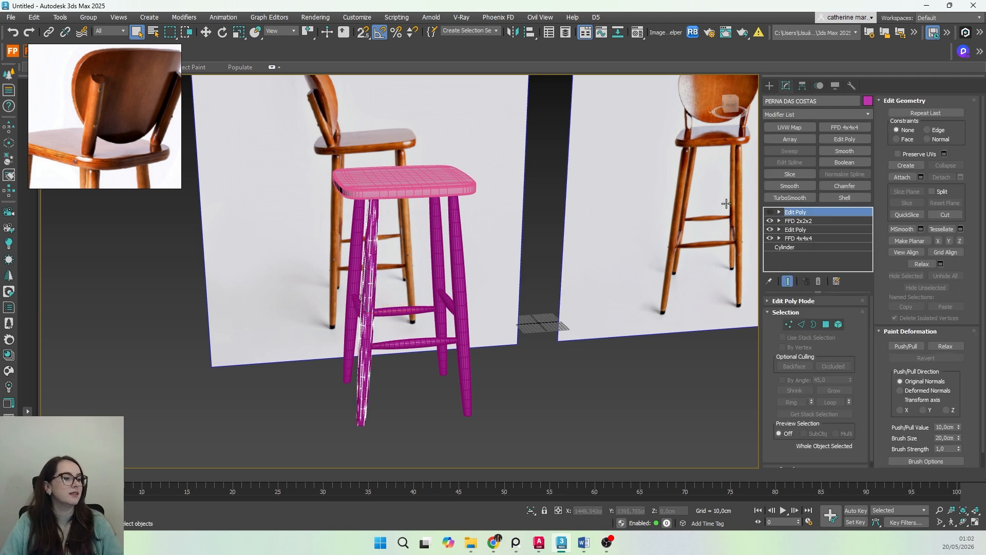
Step: Raise the copied leg PERNA DAS COSTAS straight up so it extends well above the seat
middle_drag(503, 242, 511, 262)
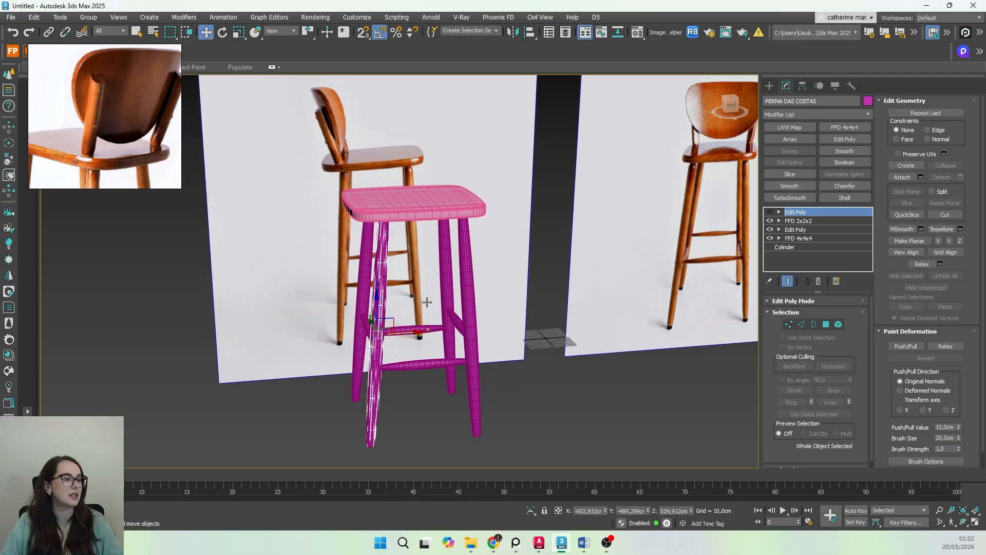
key(w)
drag(377, 311, 394, 119)
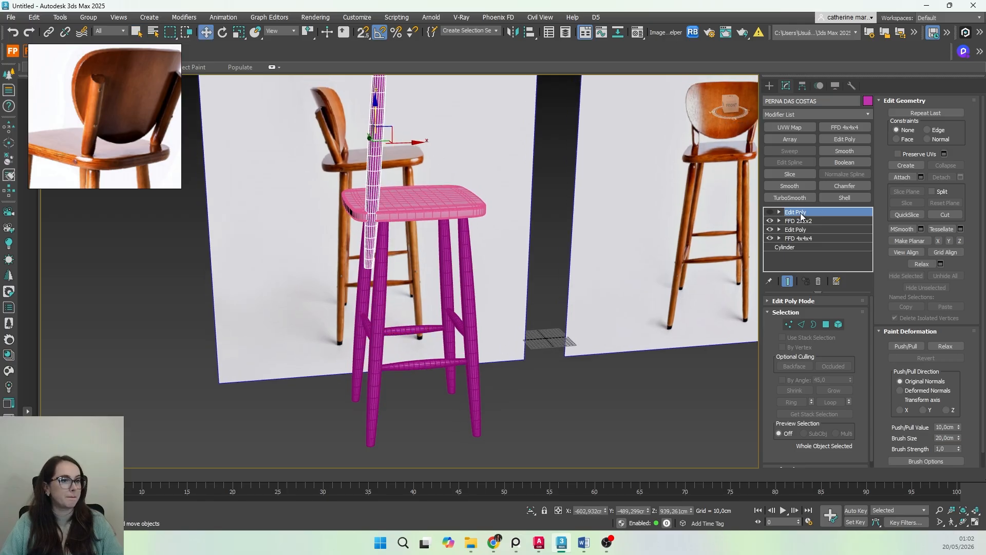
Step: Delete the FFD 2x2x2 modifier and the disabled topmost Edit Poly from PERNA DAS COSTAS
key(1)
click(770, 221)
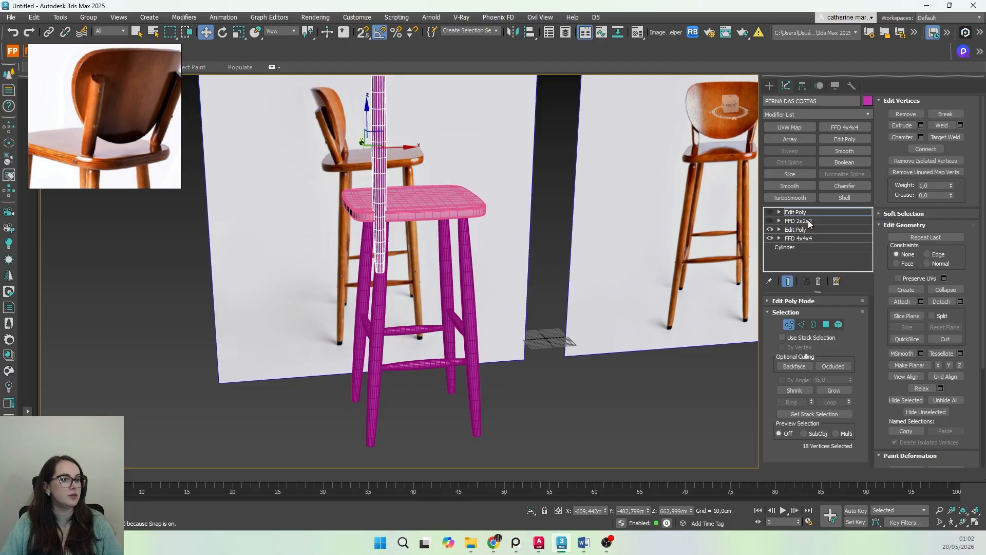
click(810, 218)
click(536, 299)
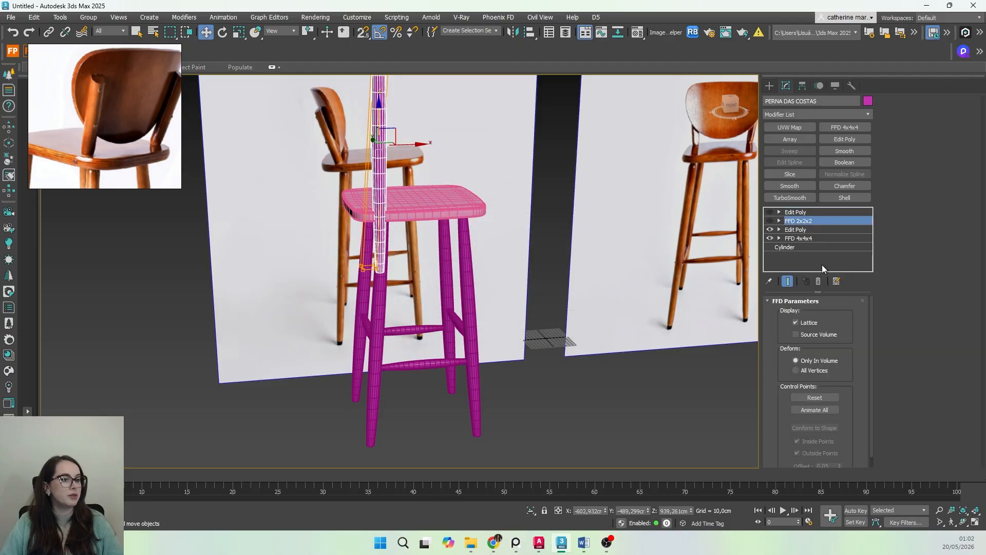
click(793, 221)
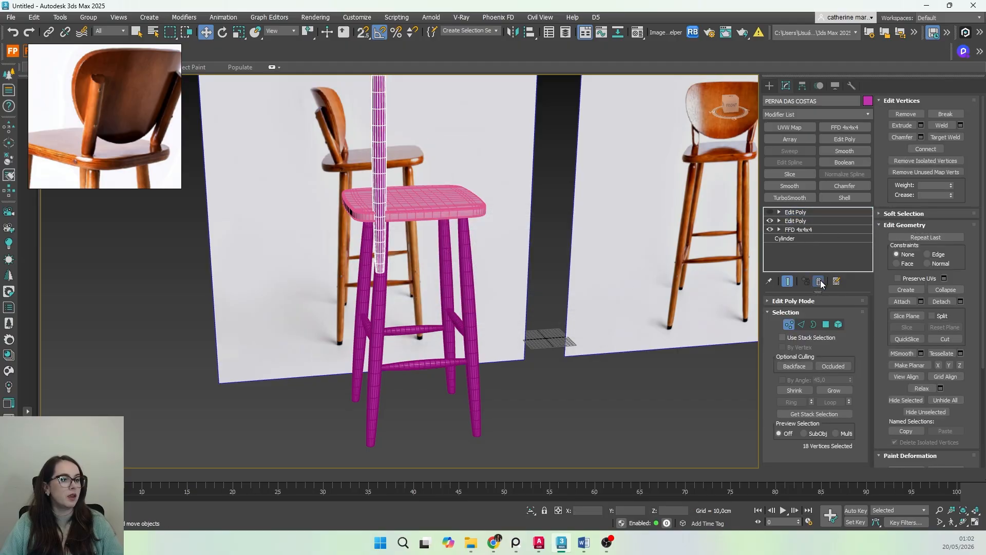
click(818, 281)
Step: Centre the pivot of PERNA DAS COSTAS on its own geometry
middle_drag(443, 228, 444, 263)
scroll(434, 257, down, 2)
key(f)
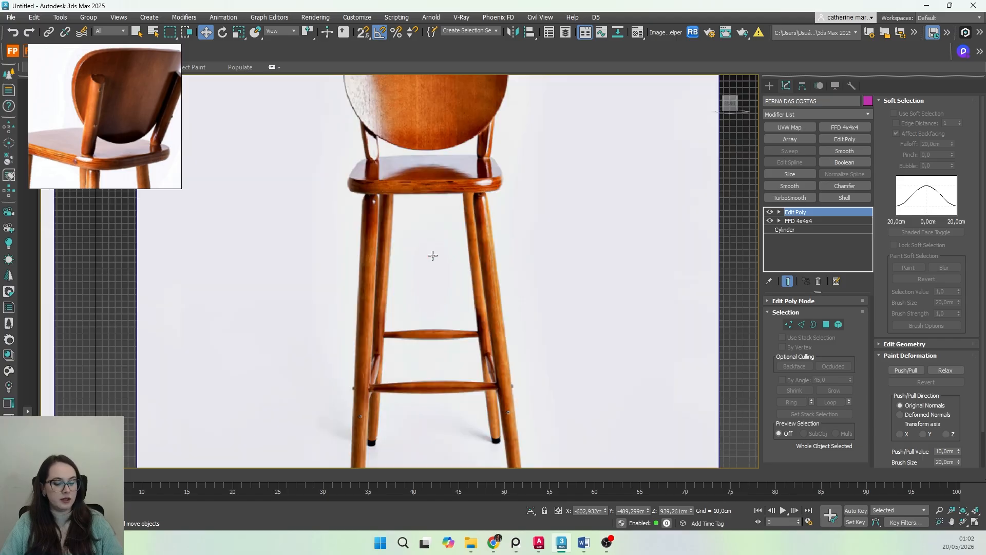
key(z)
scroll(431, 231, down, 4)
scroll(413, 299, up, 4)
scroll(356, 189, down, 3)
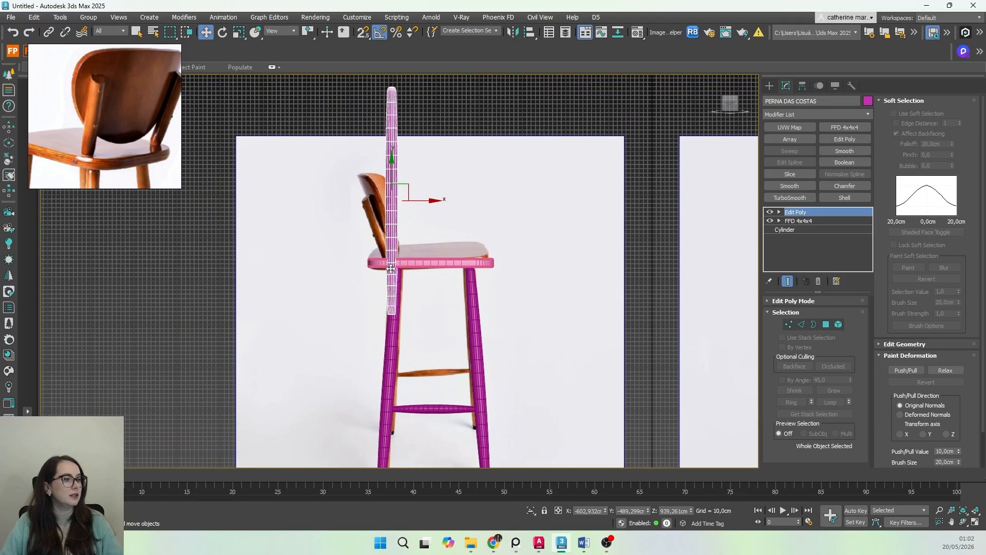
middle_drag(390, 231, 457, 288)
key(r)
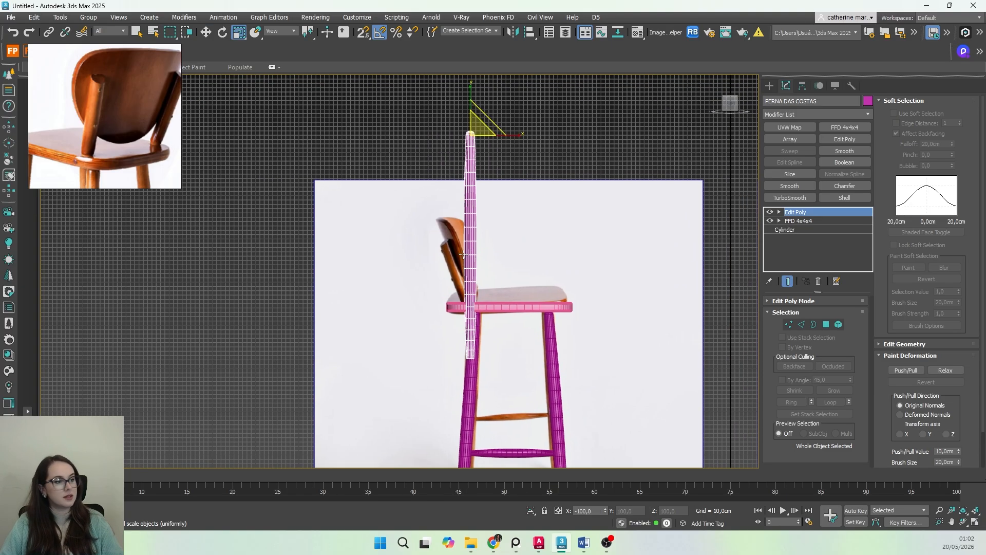
click(802, 85)
click(810, 157)
click(814, 211)
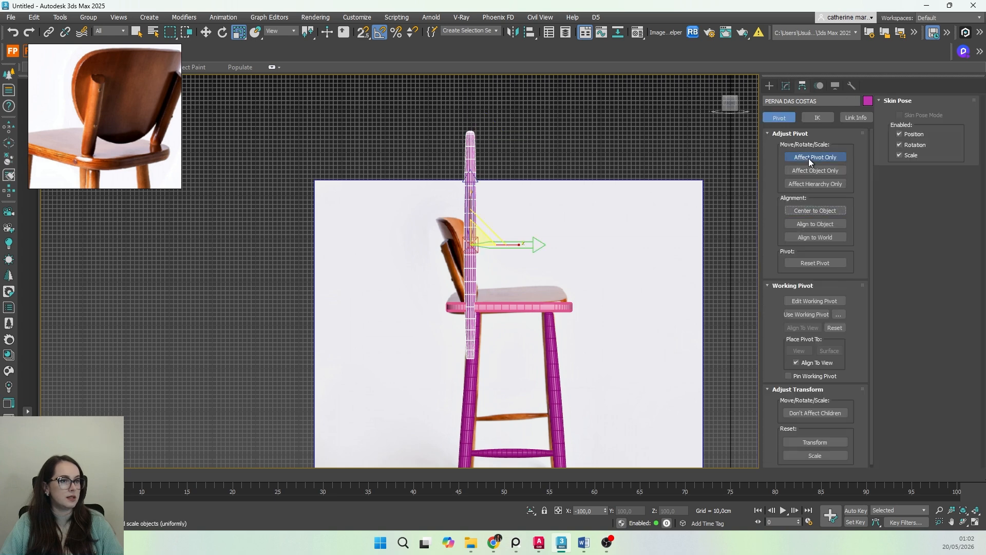
click(809, 157)
click(769, 85)
Step: Examine the support against the side-view reference photo in a multi-viewport layout with front and orthographic views
middle_drag(465, 302, 457, 293)
key(e)
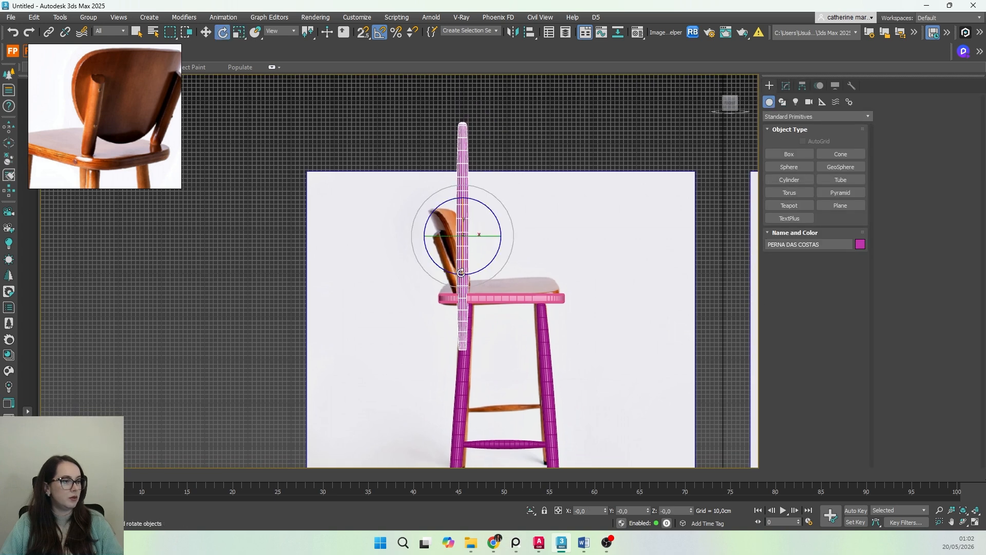
key(r)
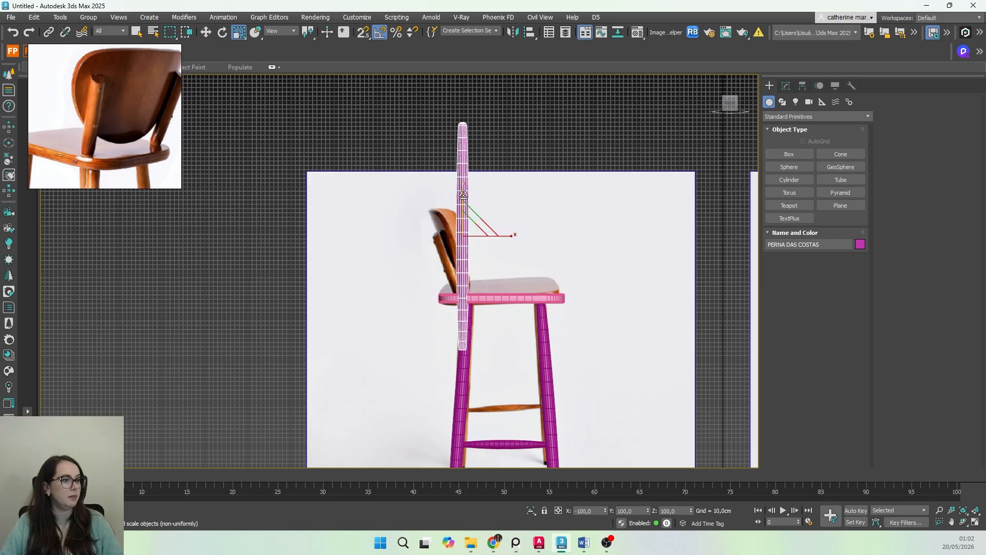
middle_drag(468, 302, 395, 301)
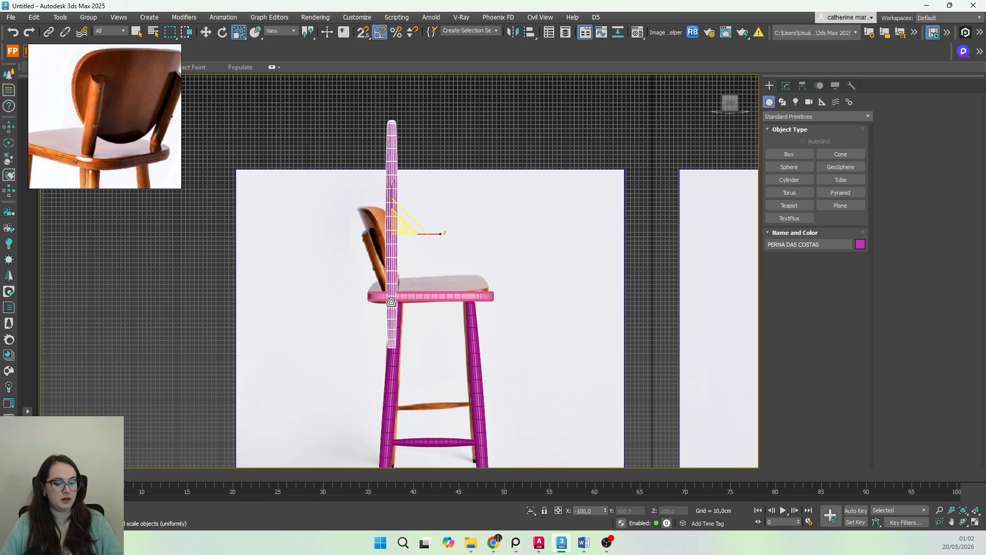
key(alt+w)
middle_drag(494, 332, 475, 347)
scroll(508, 329, down, 6)
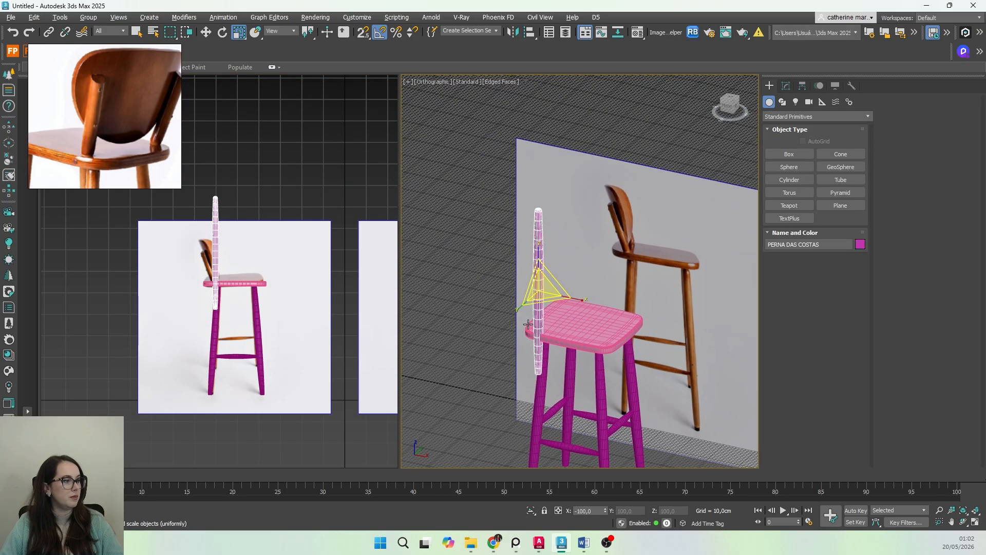
scroll(257, 300, up, 5)
scroll(225, 293, up, 3)
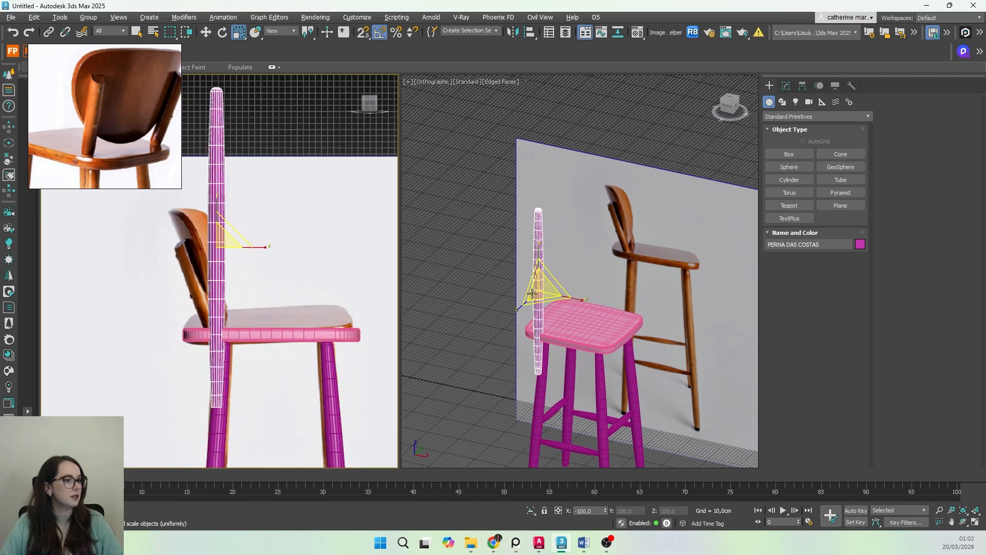
middle_drag(556, 314, 569, 313)
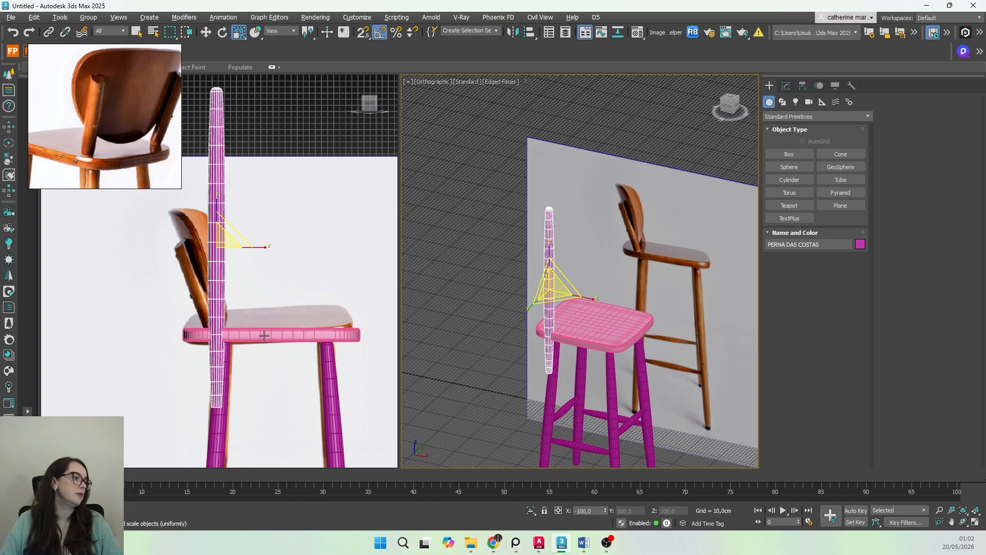
Step: Move PERNA DAS COSTAS so its lower end meets the seat at the base of the reference's backrest support
key(w)
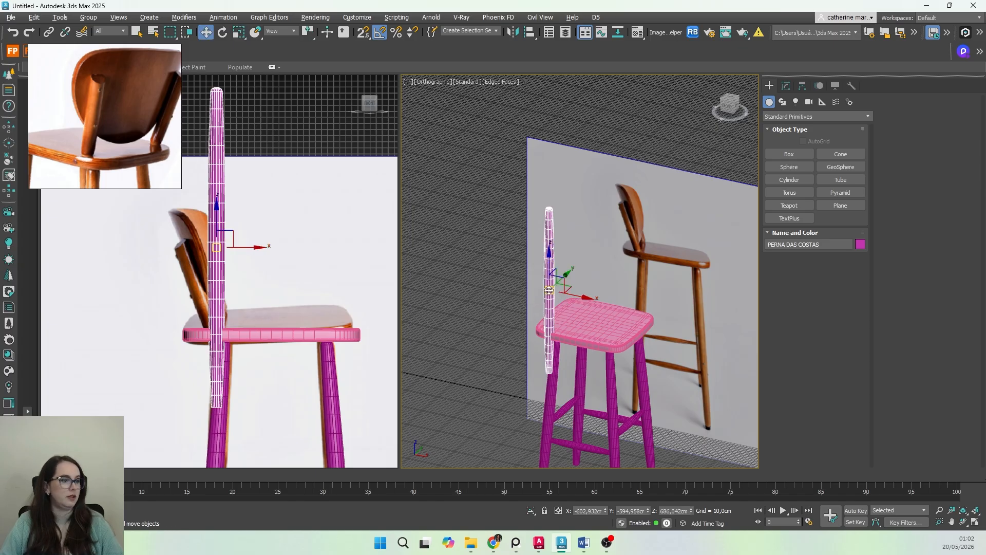
click(215, 216)
drag(216, 216, 210, 136)
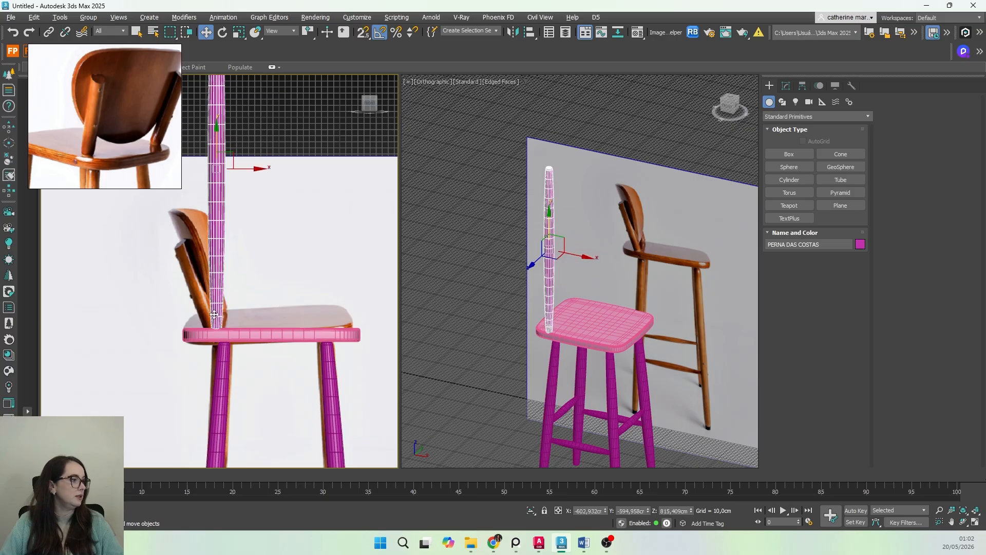
drag(244, 168, 278, 168)
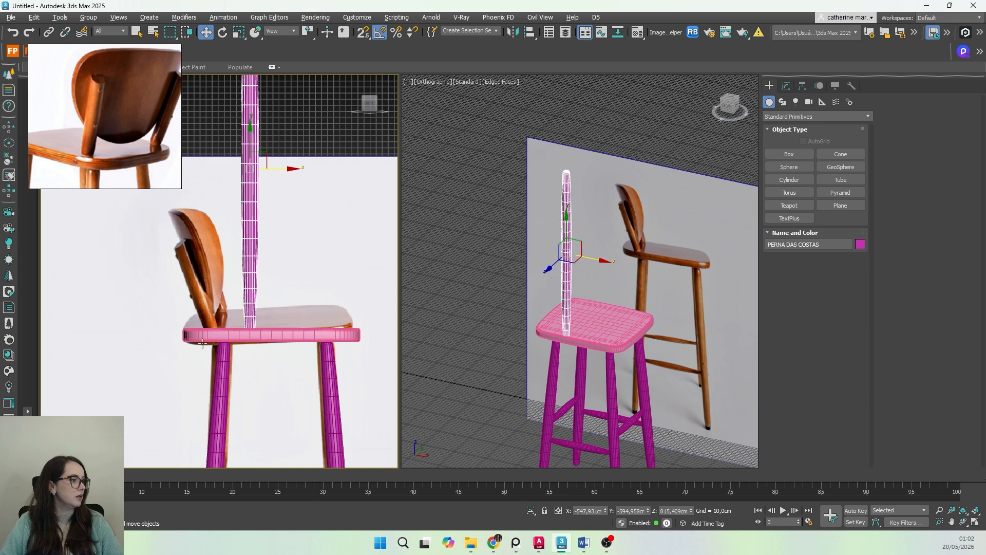
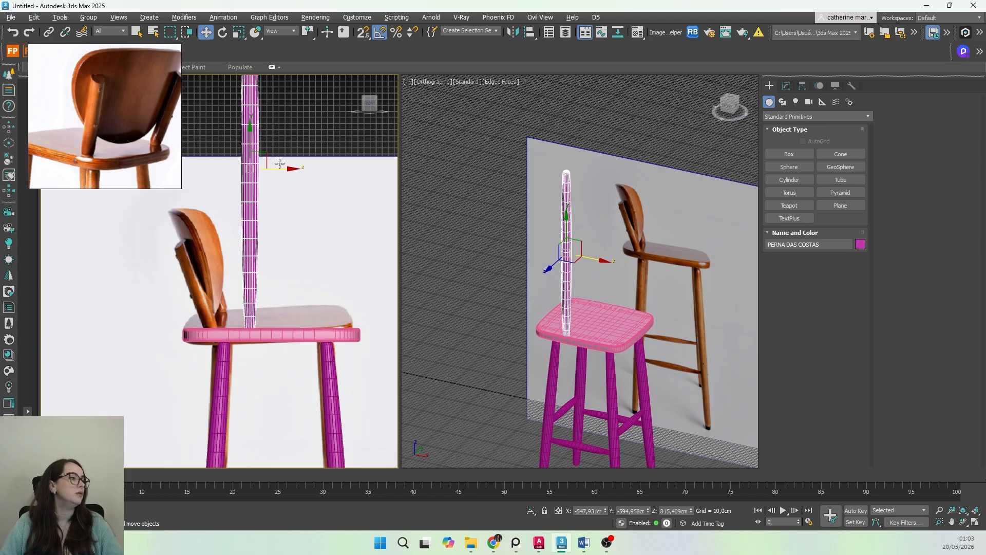
drag(285, 169, 245, 169)
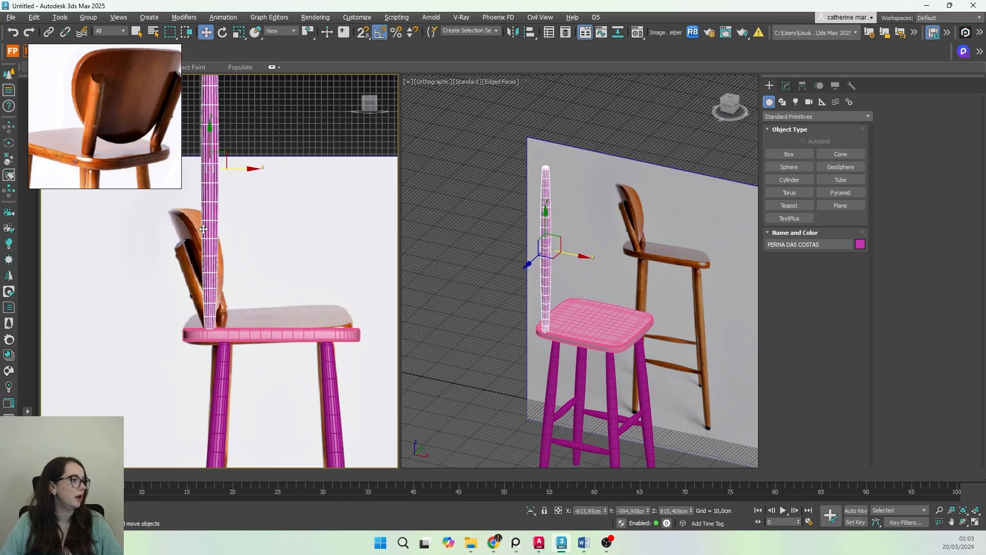
Step: Delete the upper polygons of PERNA DAS COSTAS, leaving a short post about as tall as the reference support
middle_drag(222, 227, 244, 315)
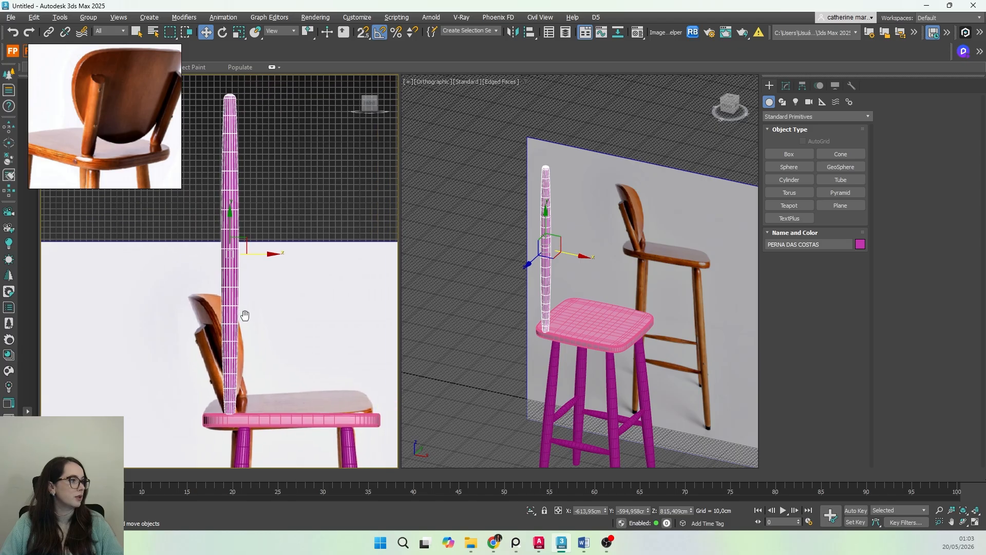
click(786, 86)
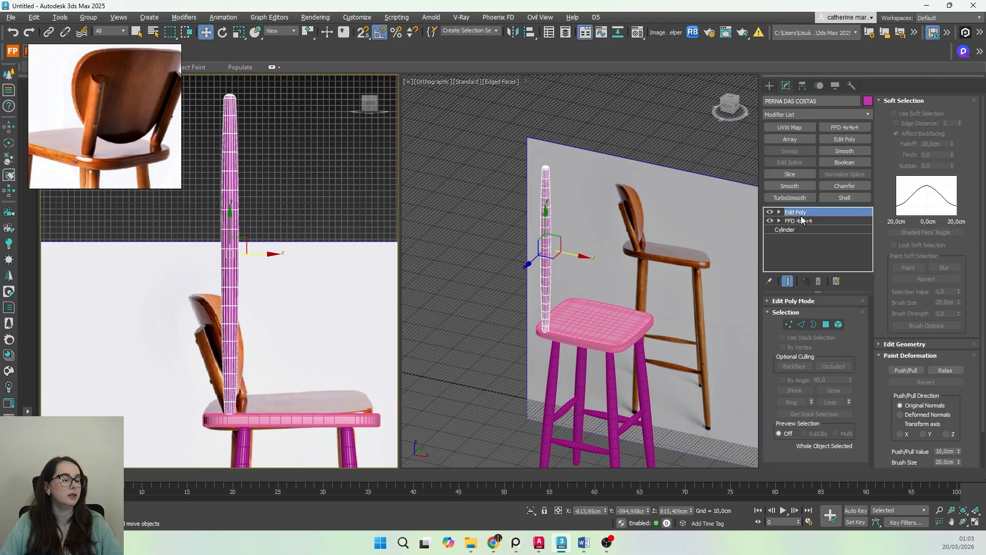
click(826, 324)
drag(303, 81, 178, 310)
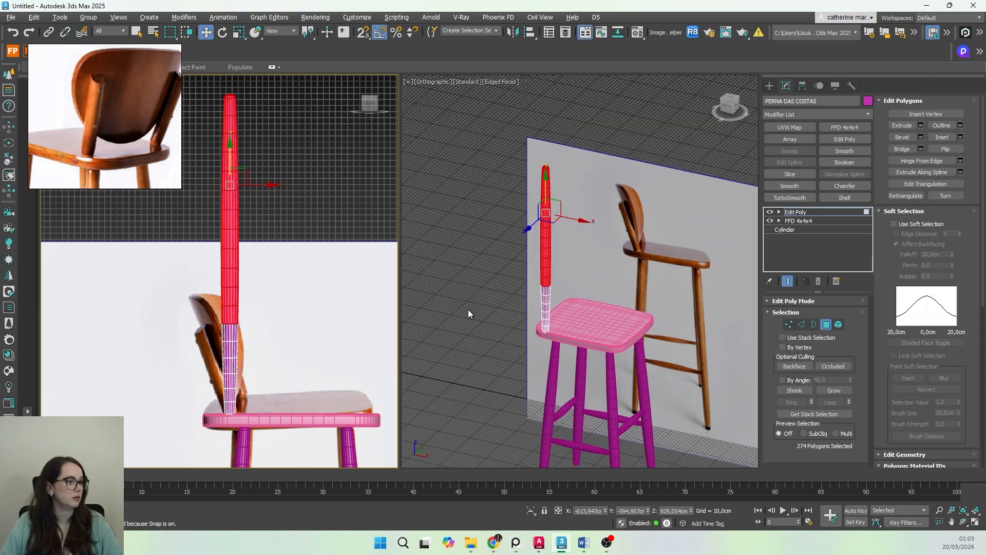
key(Delete)
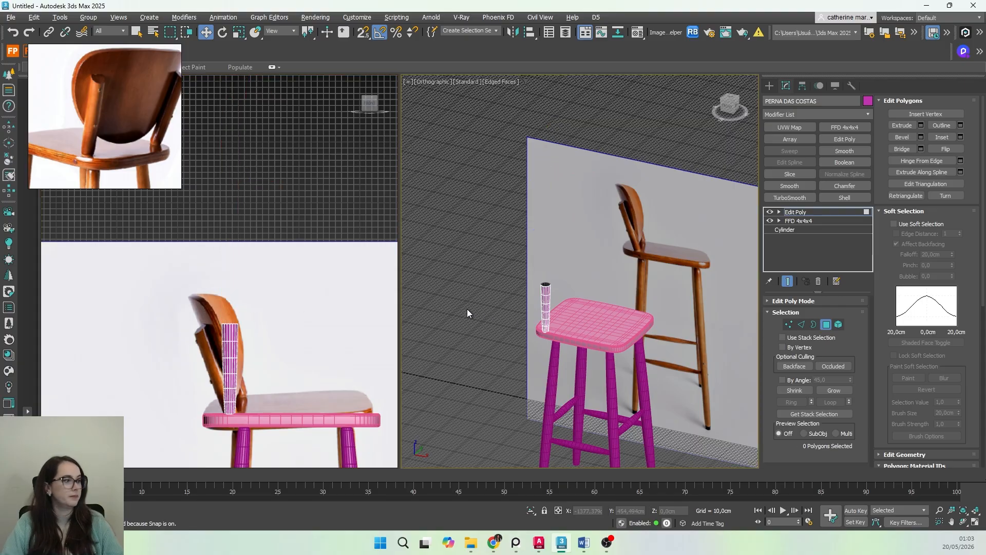
click(787, 212)
Step: Clone the shortened support beside the stool as one independent copy named PERNA DAS COSTAS001
middle_drag(286, 349, 313, 259)
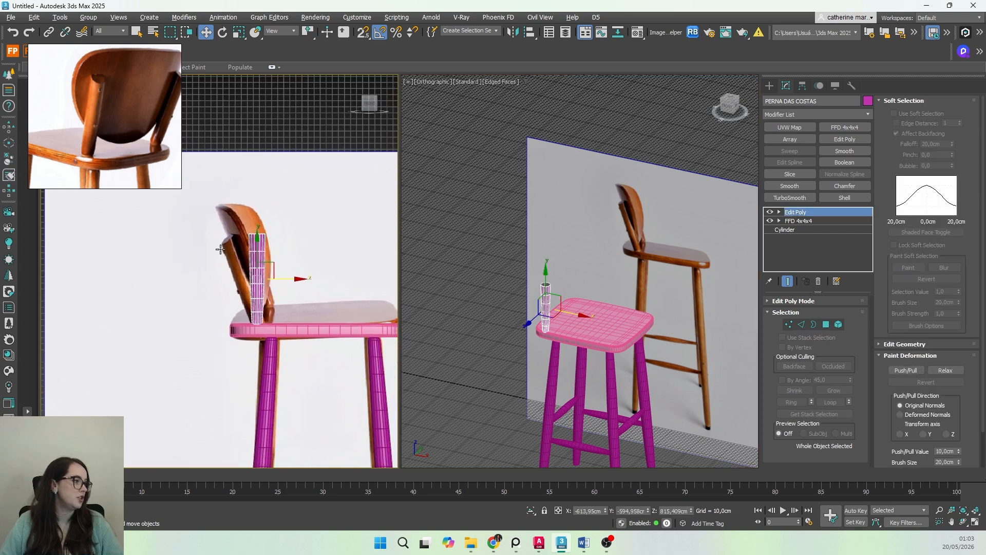
middle_drag(223, 282, 222, 289)
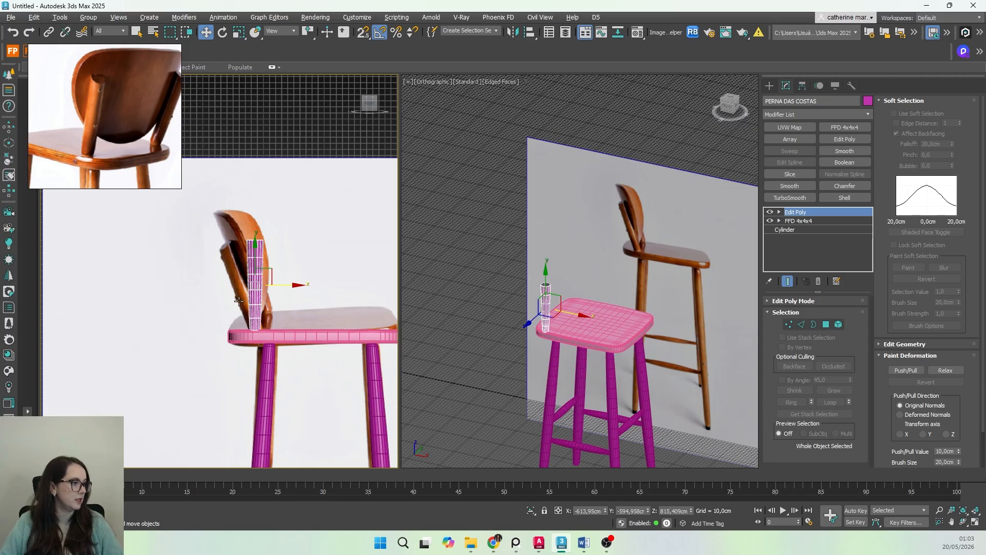
middle_drag(238, 301, 292, 315)
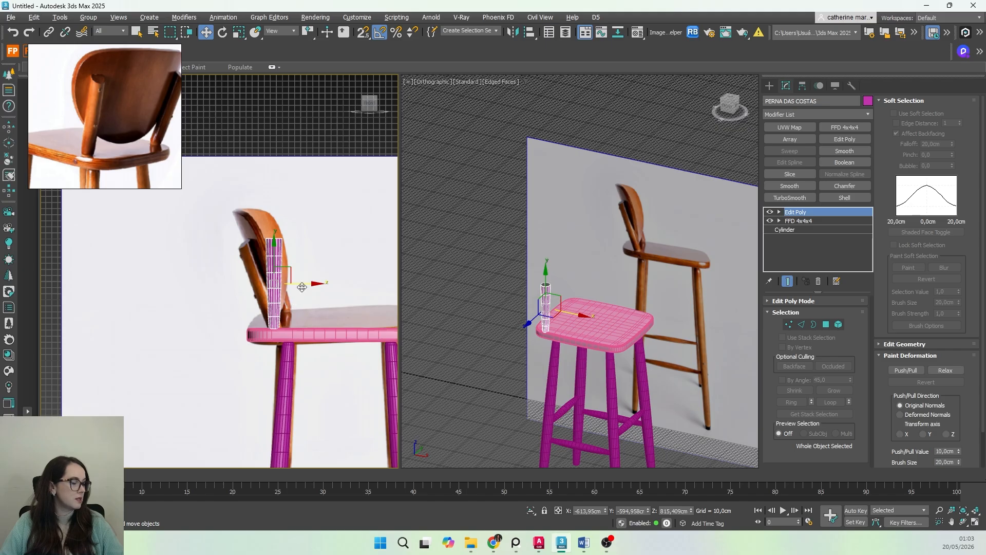
shift+drag(306, 283, 161, 285)
key(Return)
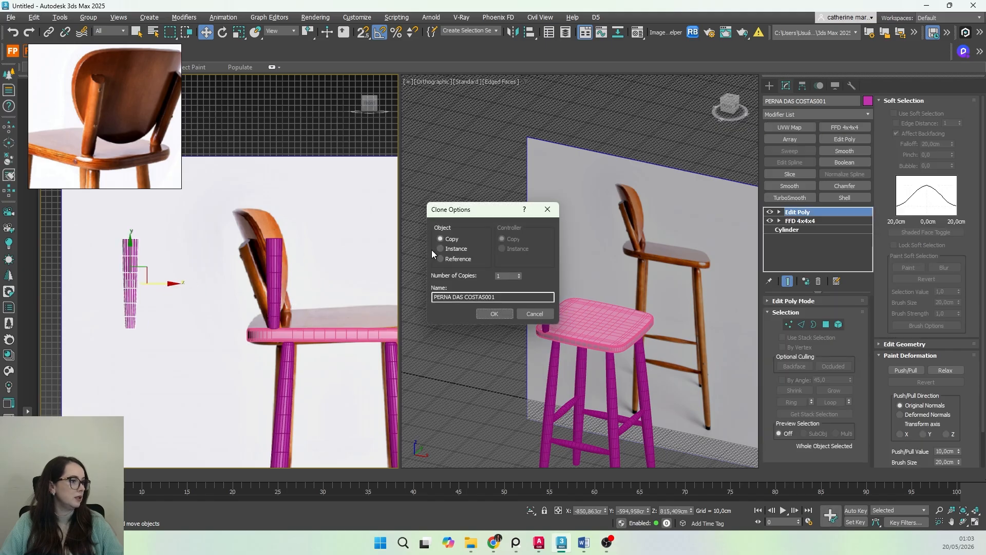
click(493, 313)
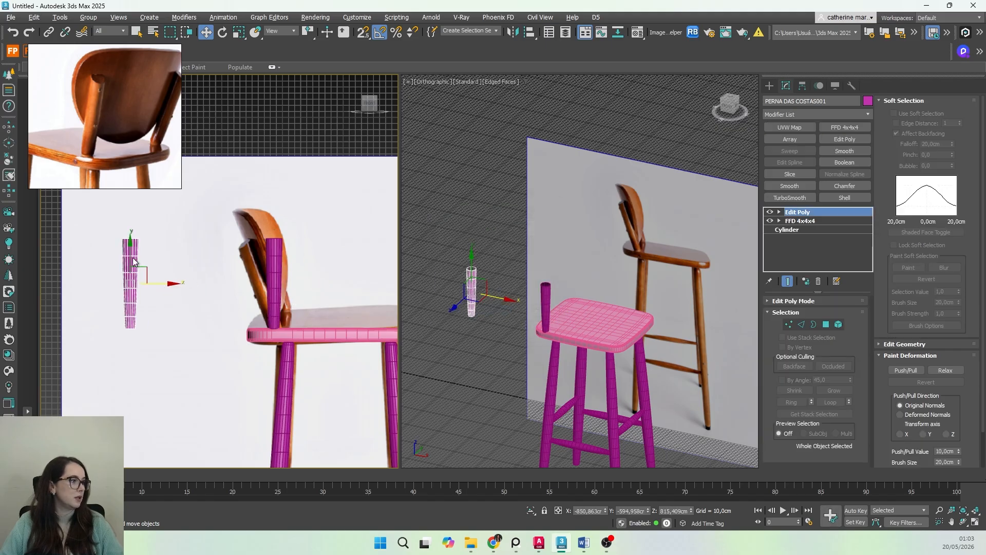
Step: Select PERNA DAS COSTAS, the support standing on the seat, and limit transforms to its pivot only
middle_drag(205, 342, 209, 336)
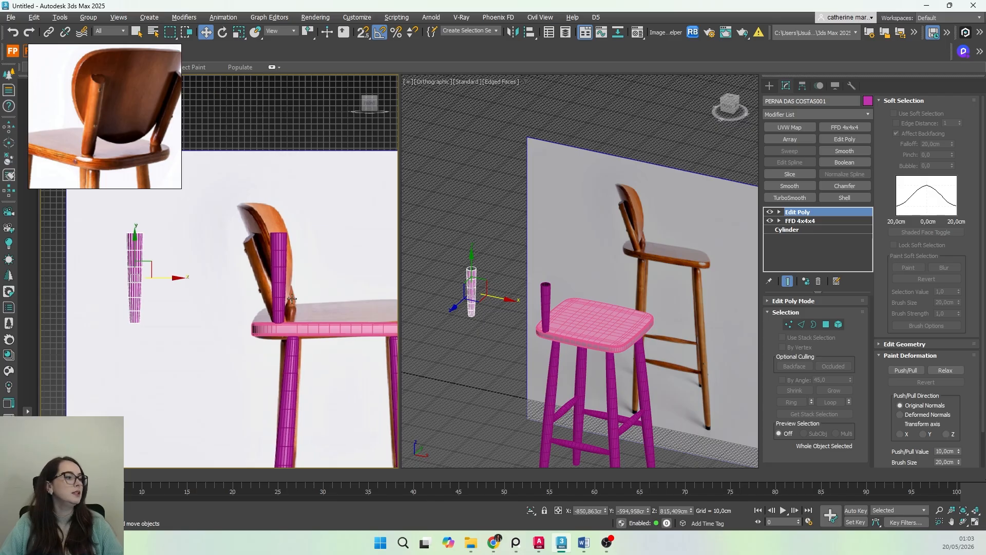
click(274, 261)
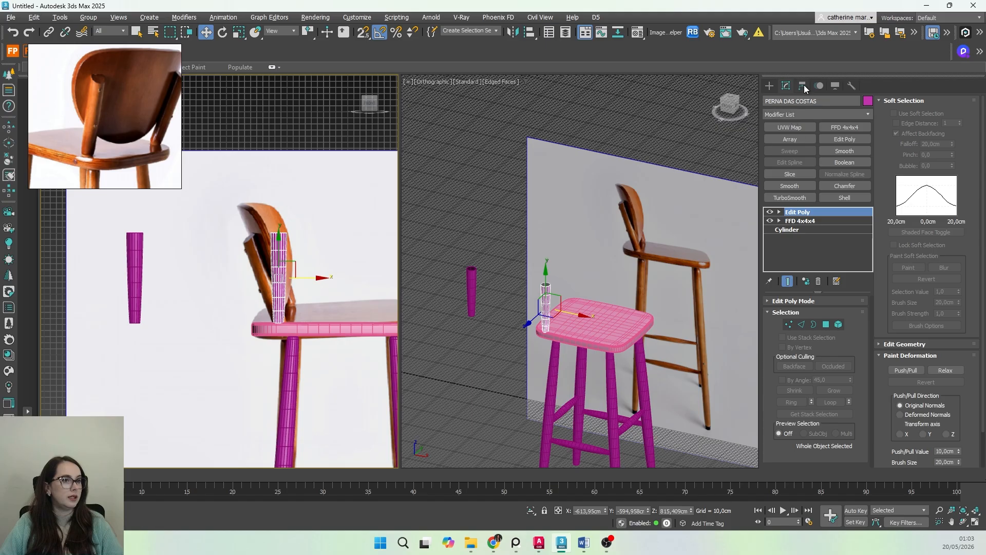
click(804, 87)
click(809, 156)
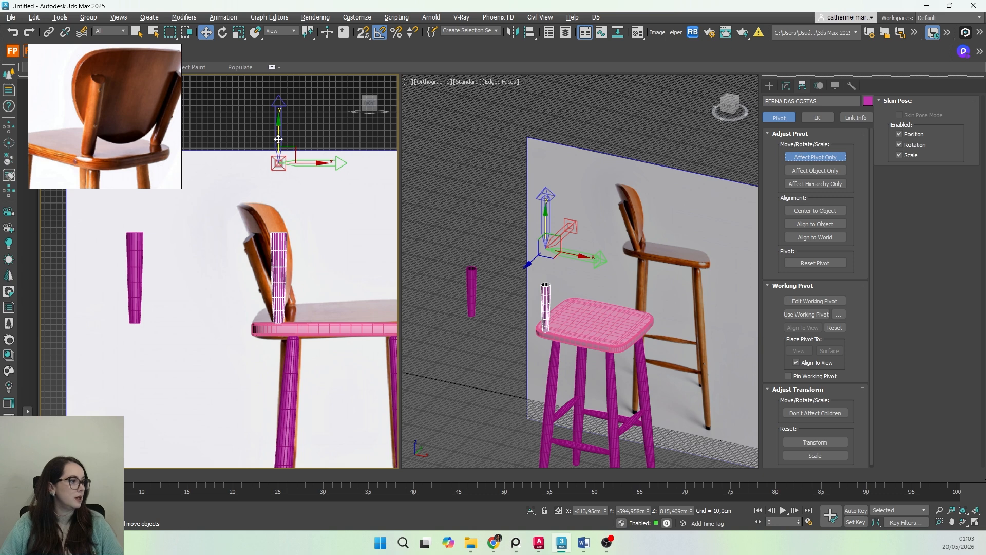
middle_drag(311, 348, 226, 334)
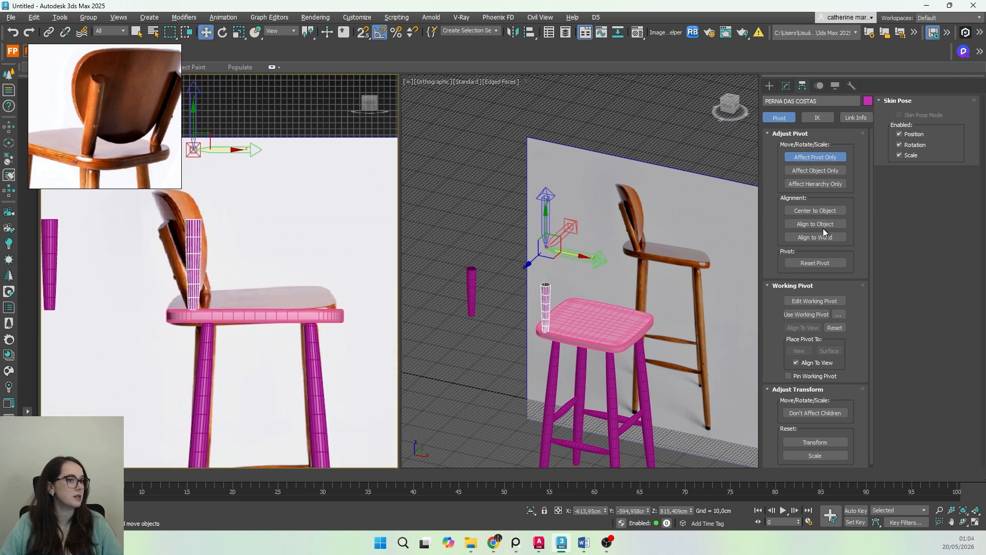
Step: Align the pivot of PERNA DAS COSTAS to the center of ASSENTO in X and Y only
click(530, 35)
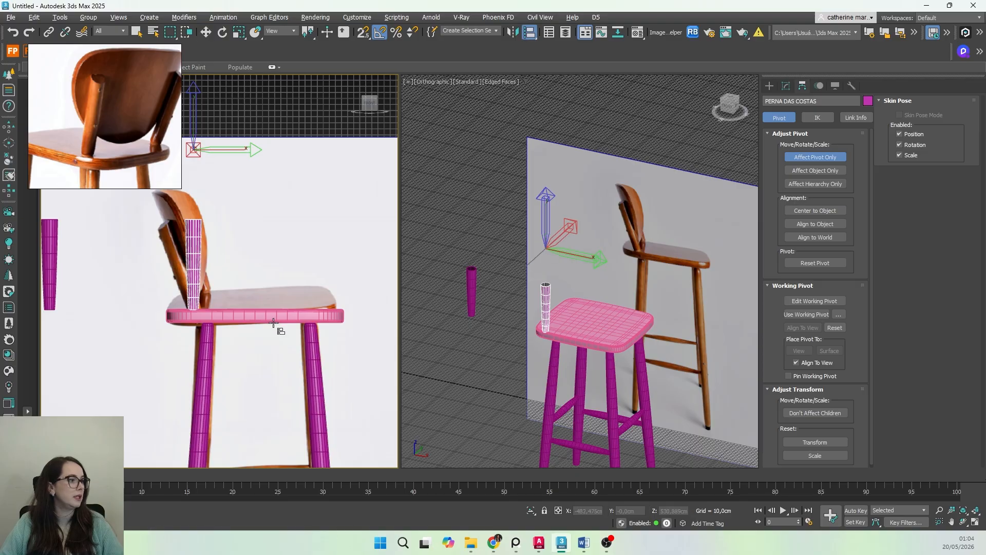
click(268, 317)
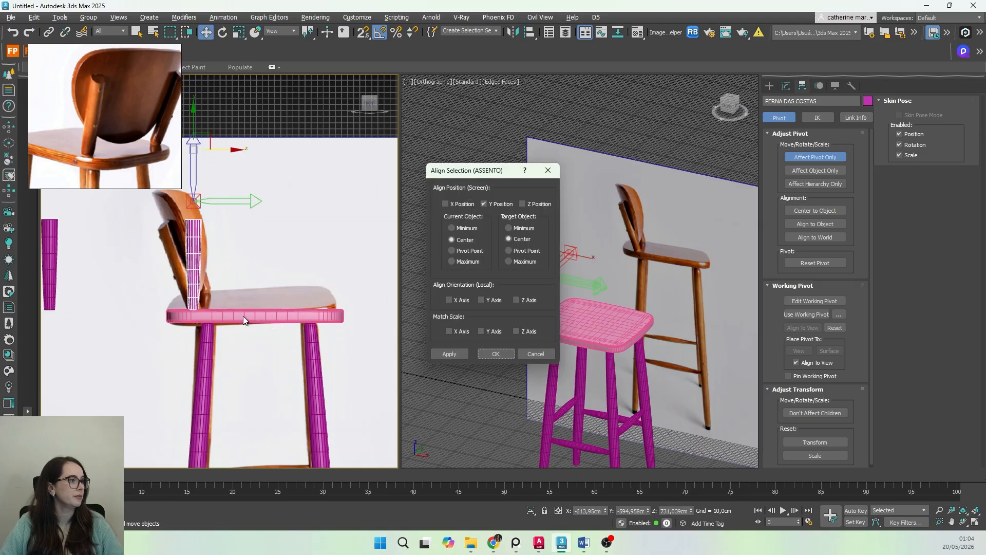
click(460, 205)
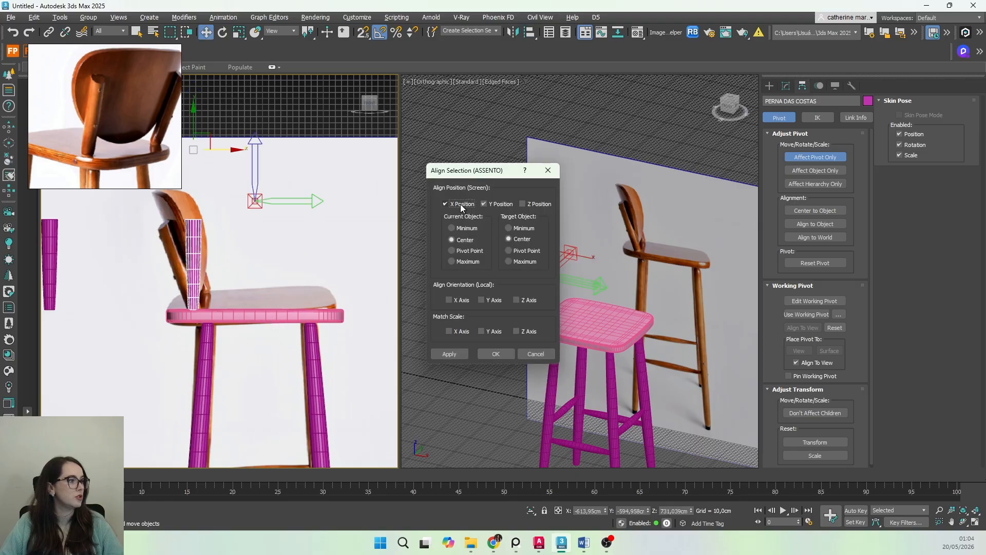
click(524, 205)
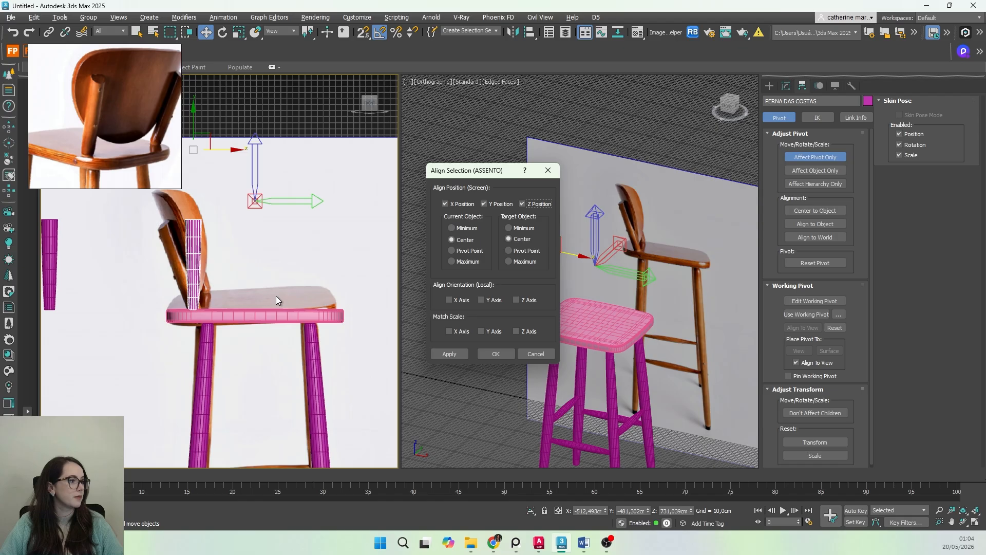
click(523, 205)
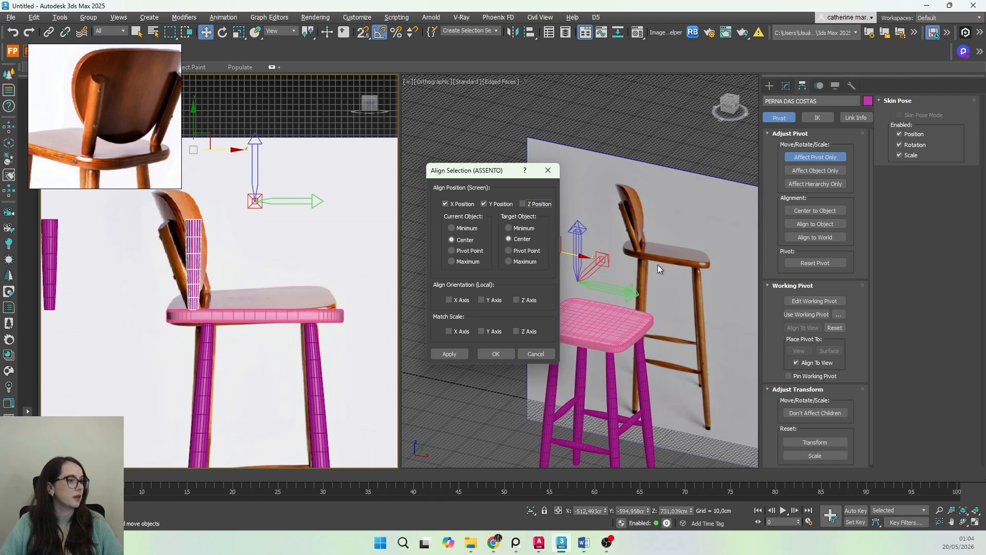
drag(492, 172, 440, 137)
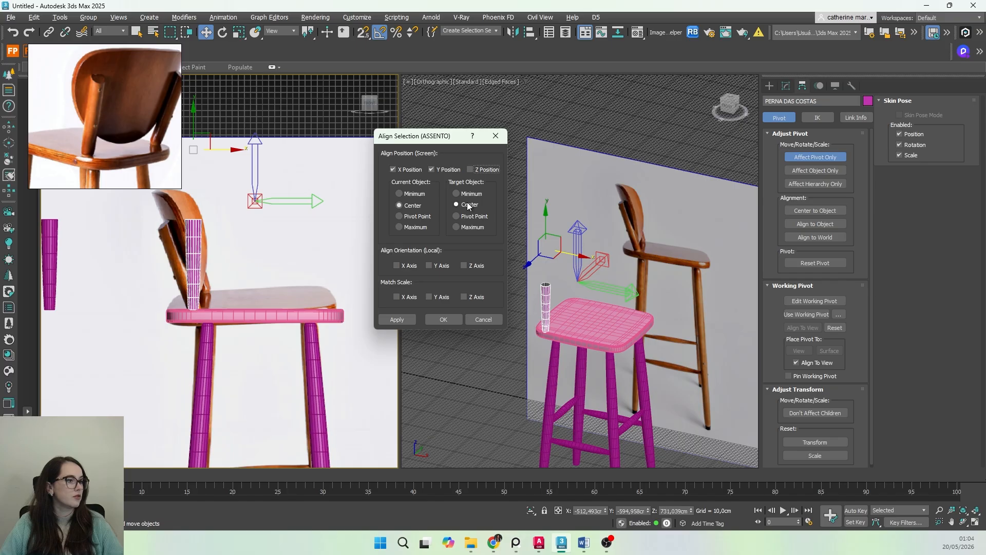
click(406, 324)
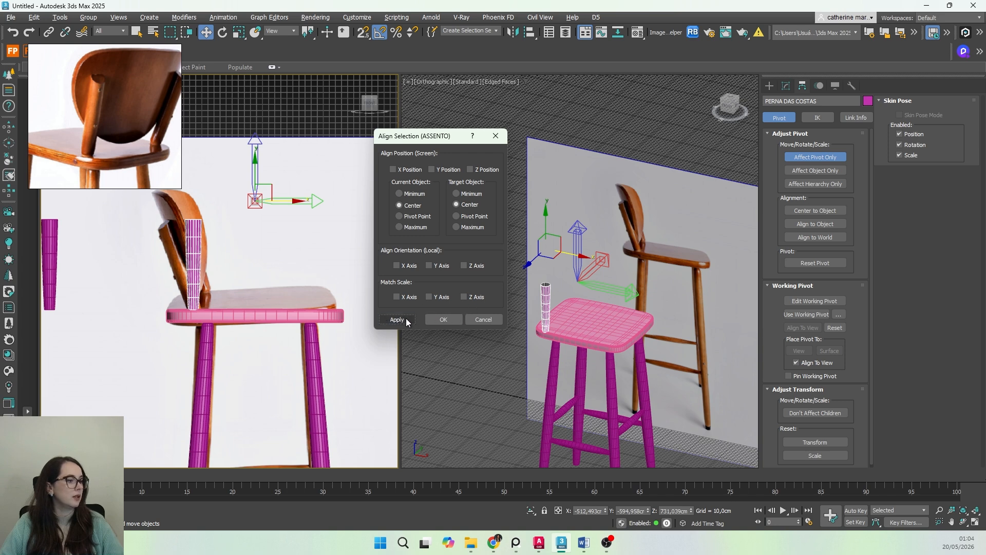
click(442, 319)
Step: Align the pivot of PERNA DAS COSTAS with the pivot point of ASSENTO in the X, Y and Z positions
click(282, 316)
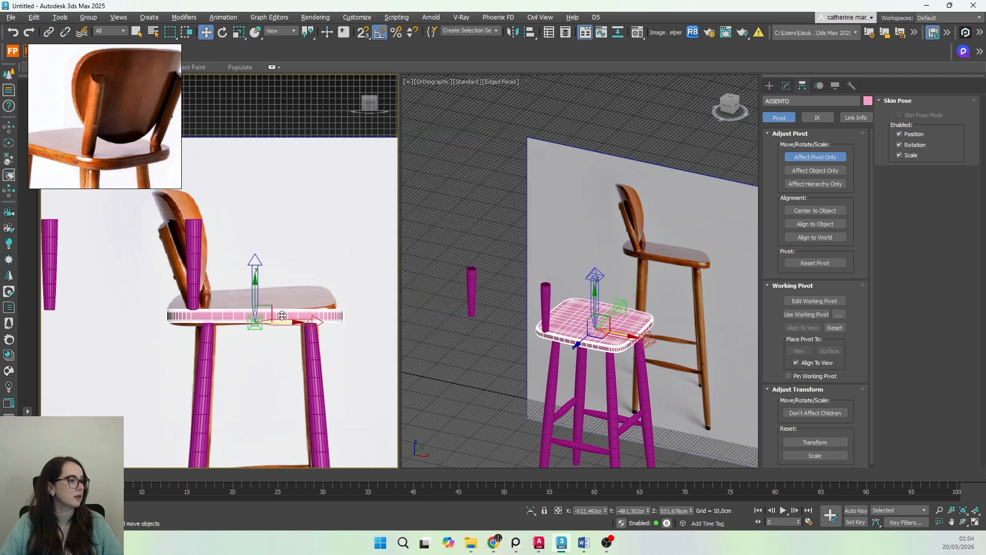
click(195, 280)
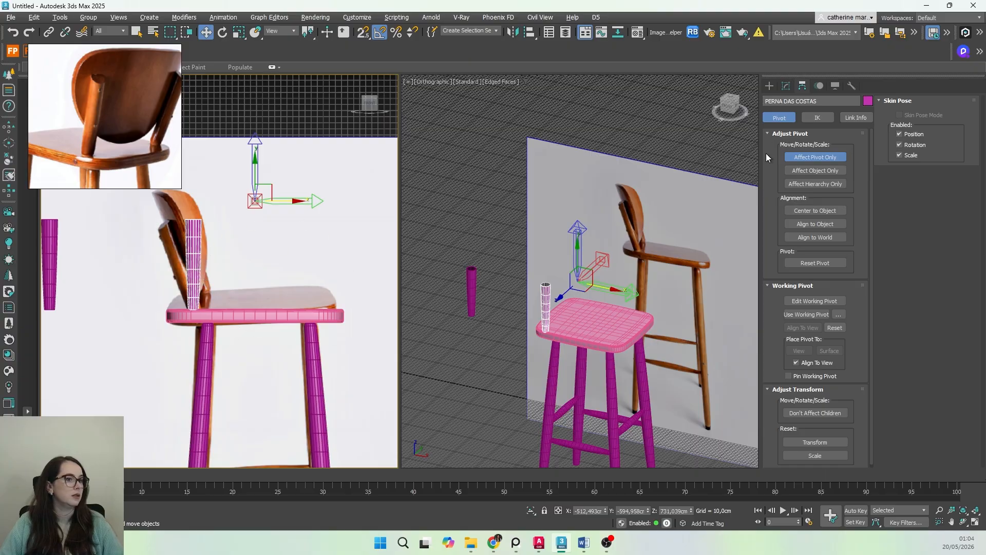
click(531, 33)
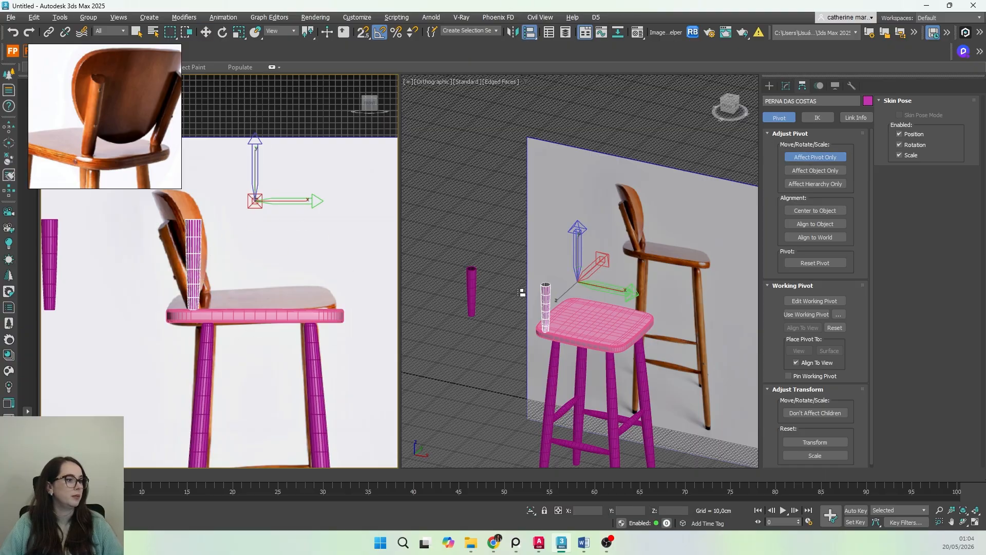
click(317, 316)
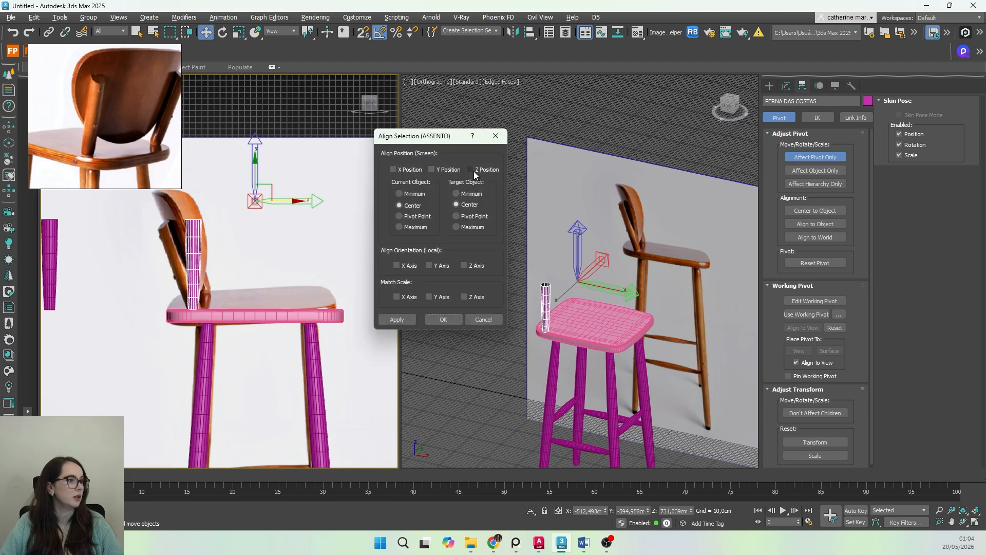
click(471, 170)
click(424, 216)
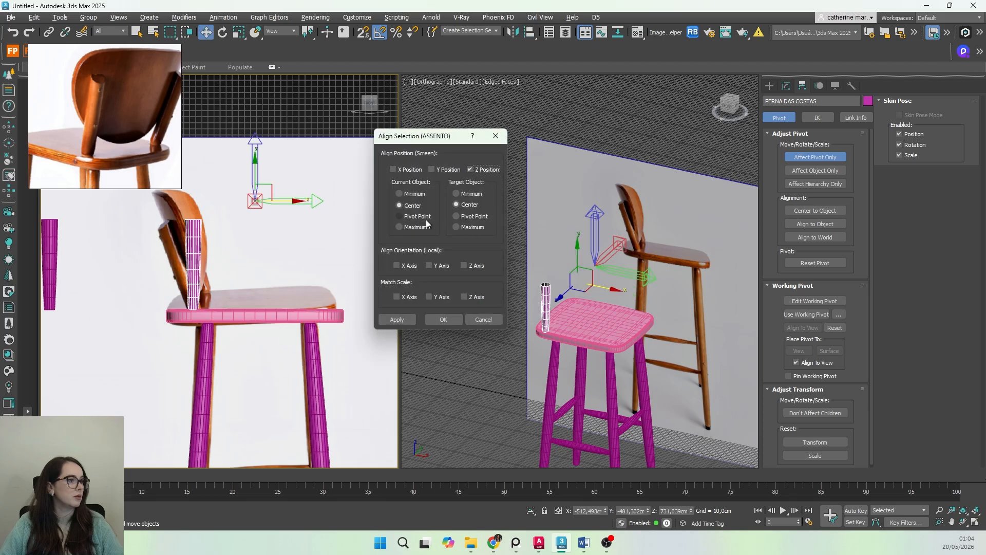
click(432, 169)
click(409, 170)
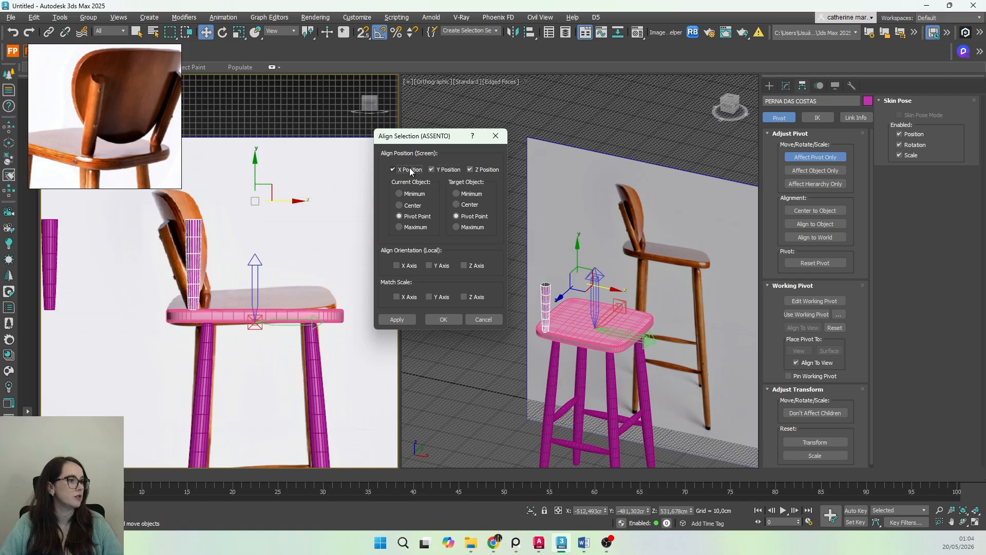
click(396, 320)
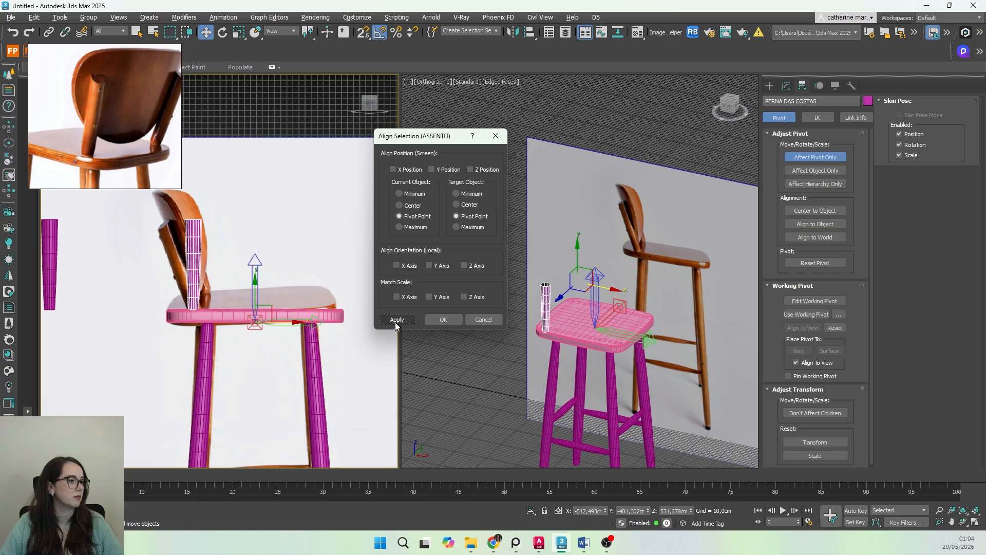
click(441, 320)
middle_drag(265, 302, 289, 310)
key(e)
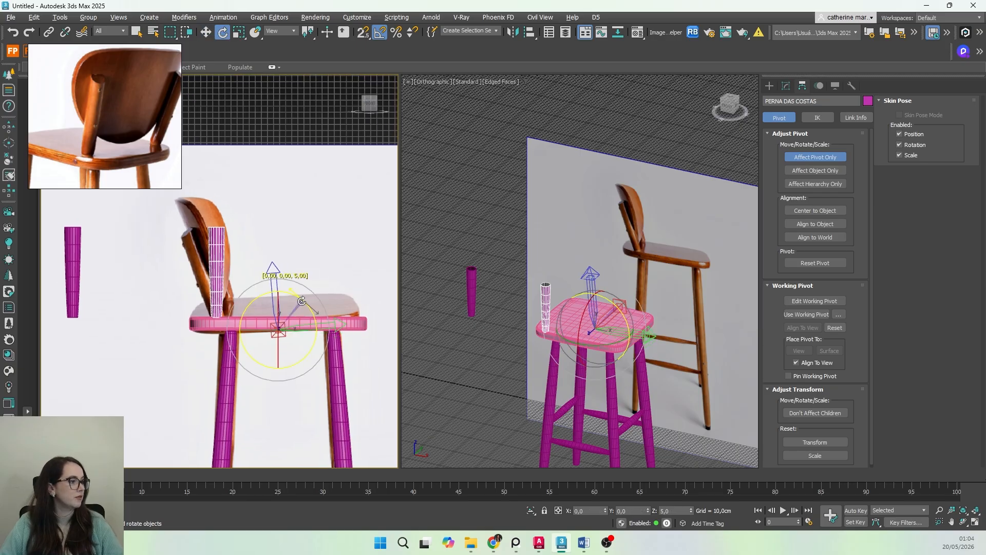
drag(302, 301, 294, 300)
key(ctrl+z)
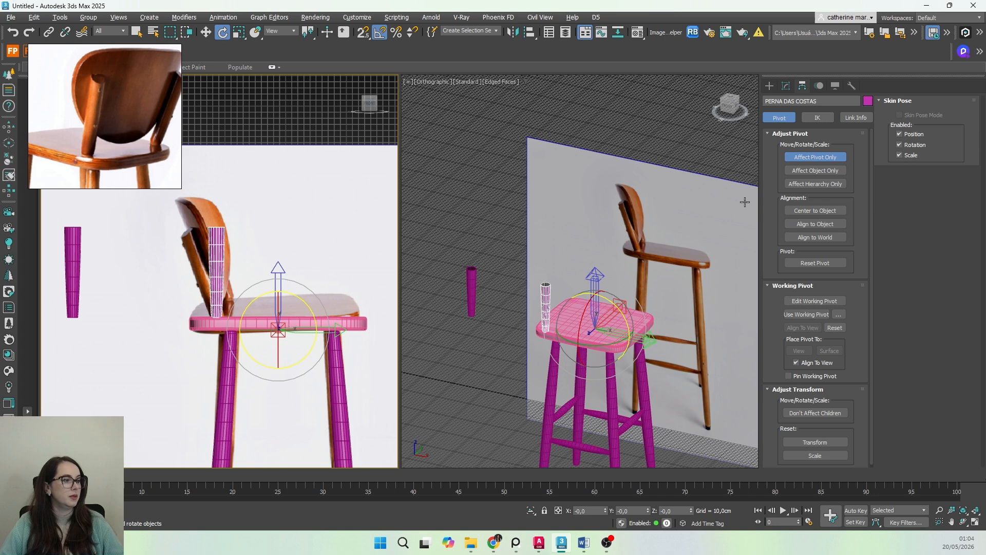
Step: Leave pivot-only editing and rotate PERNA DAS COSTAS backward to follow the lean of the backrest support in the reference
click(823, 157)
drag(303, 301, 295, 298)
key(w)
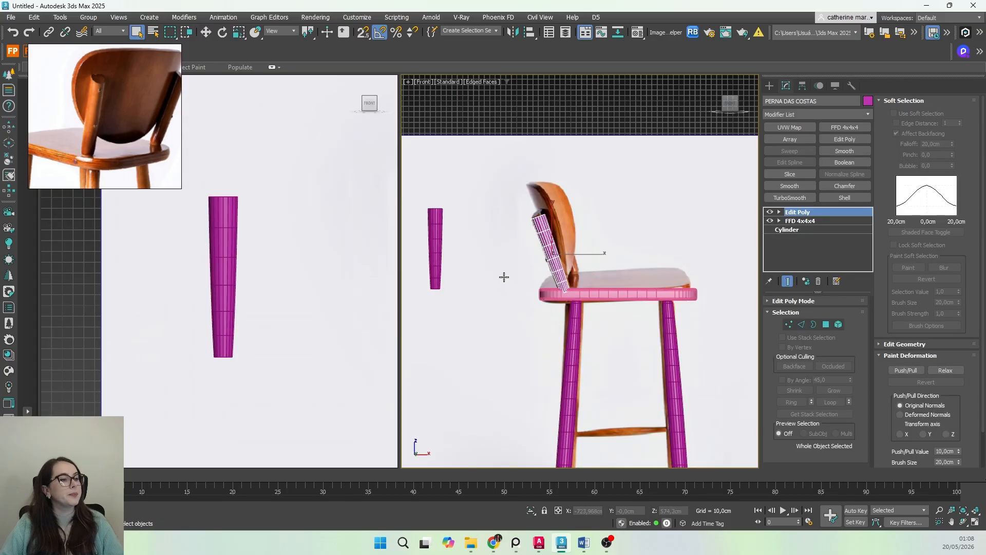
Step: Add an FFD 4x4x4 modifier to the detached copy PERNA DAS COSTAS001 and activate its control points
scroll(565, 263, up, 3)
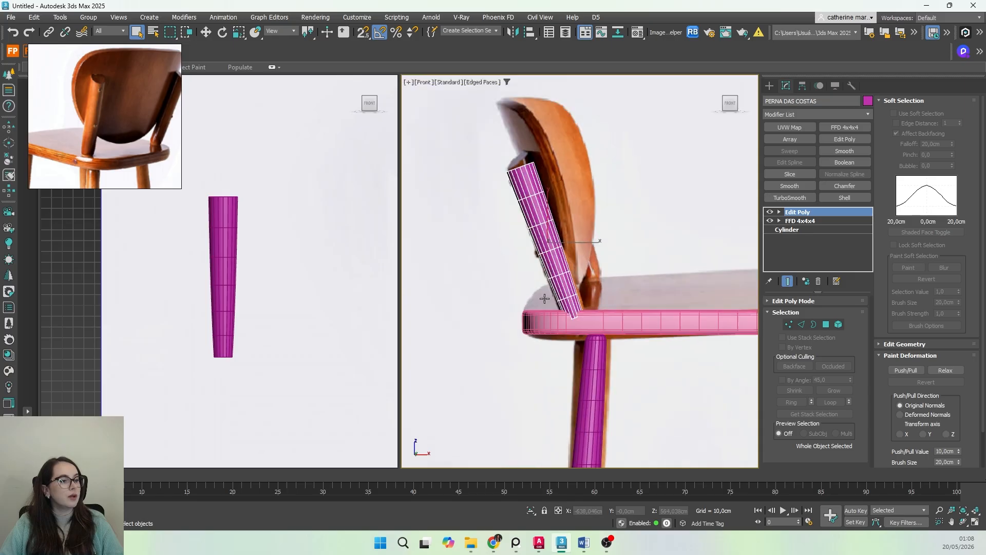
scroll(578, 280, down, 5)
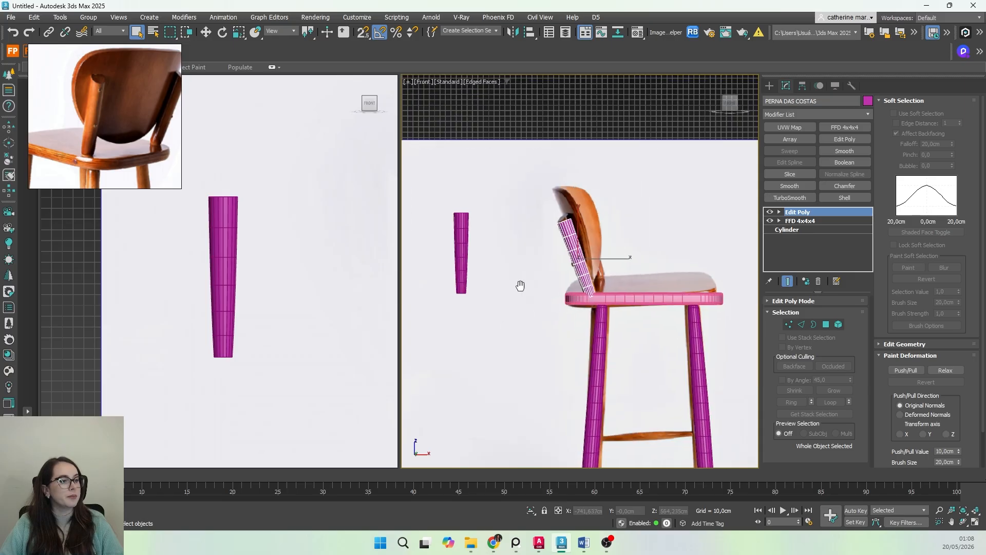
click(502, 216)
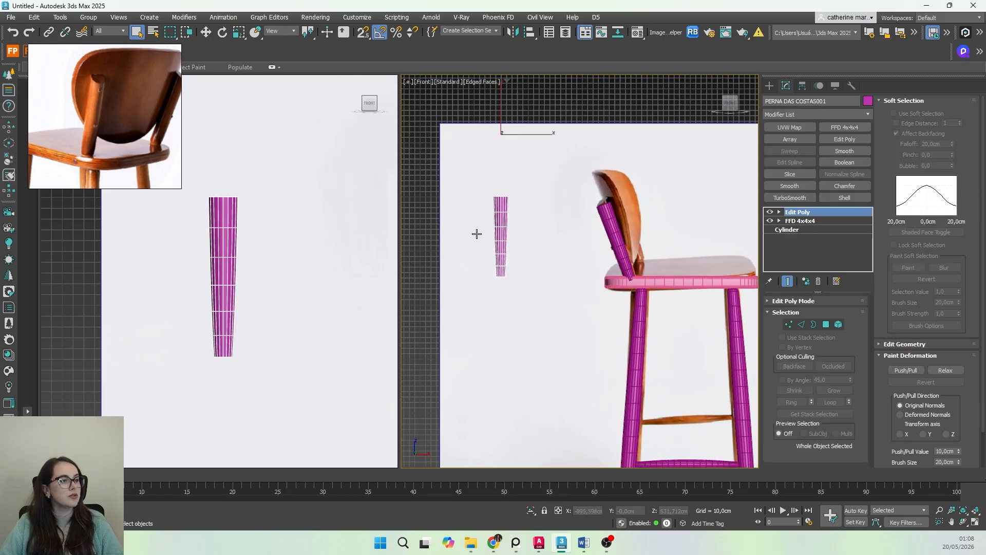
click(839, 126)
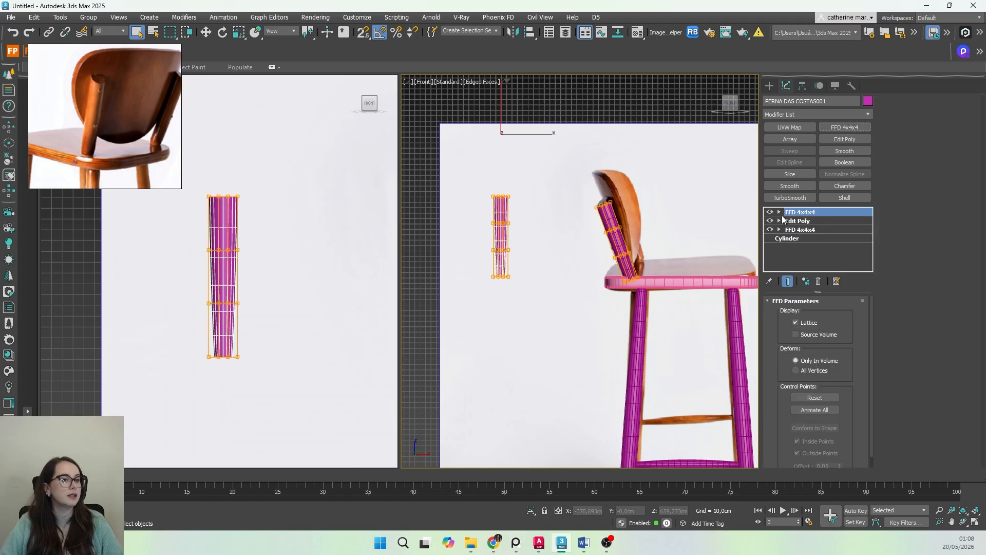
click(780, 212)
click(799, 221)
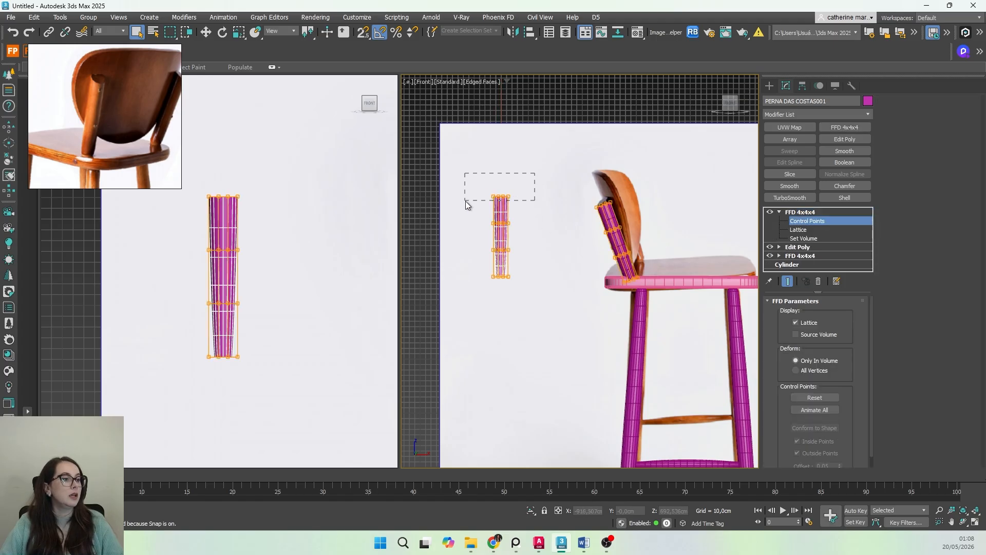
Step: Scale the top row of FFD control points on PERNA DAS COSTAS001 uniformly to about 88% to narrow its upper end
drag(465, 201, 466, 202)
middle_drag(529, 227, 521, 228)
key(r)
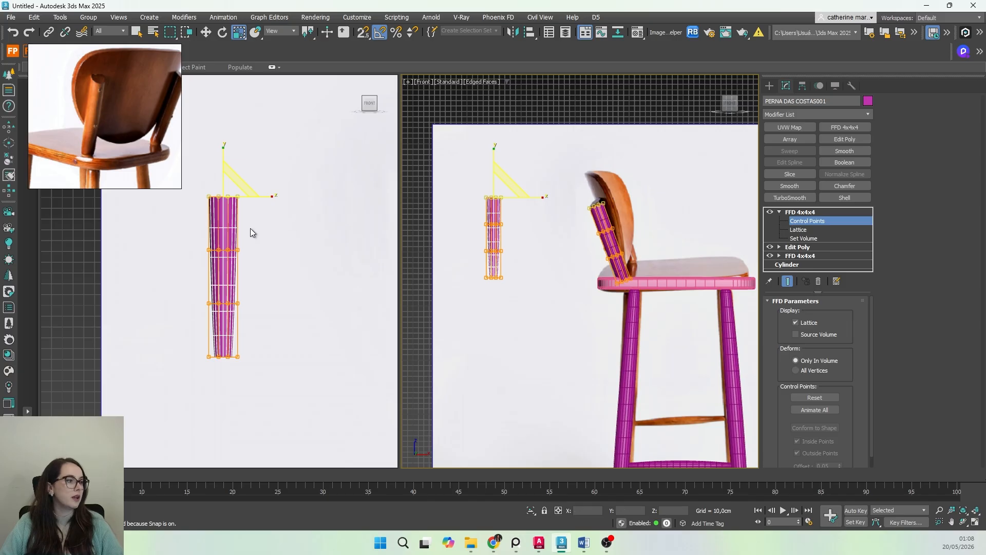
middle_drag(250, 228, 260, 247)
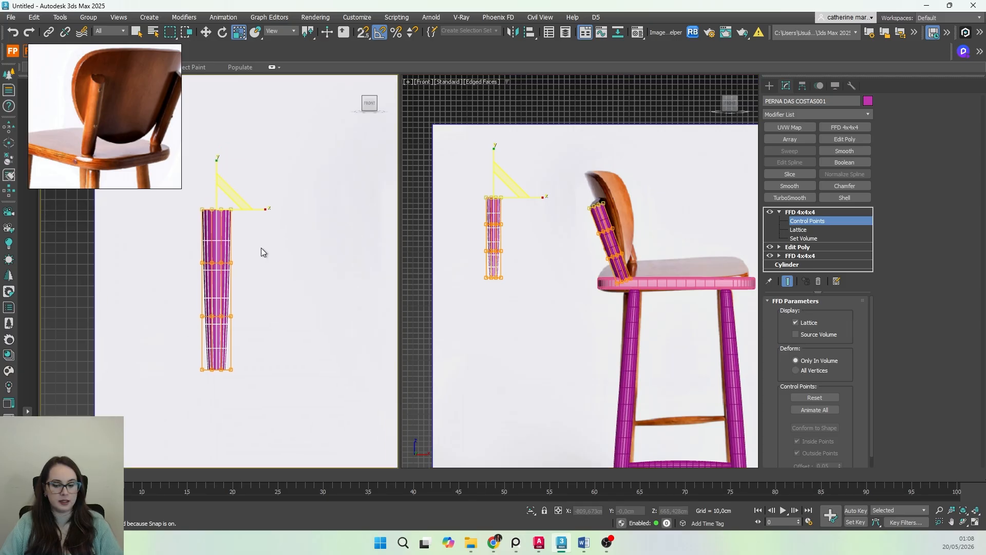
key(p)
scroll(292, 223, down, 10)
scroll(303, 228, up, 6)
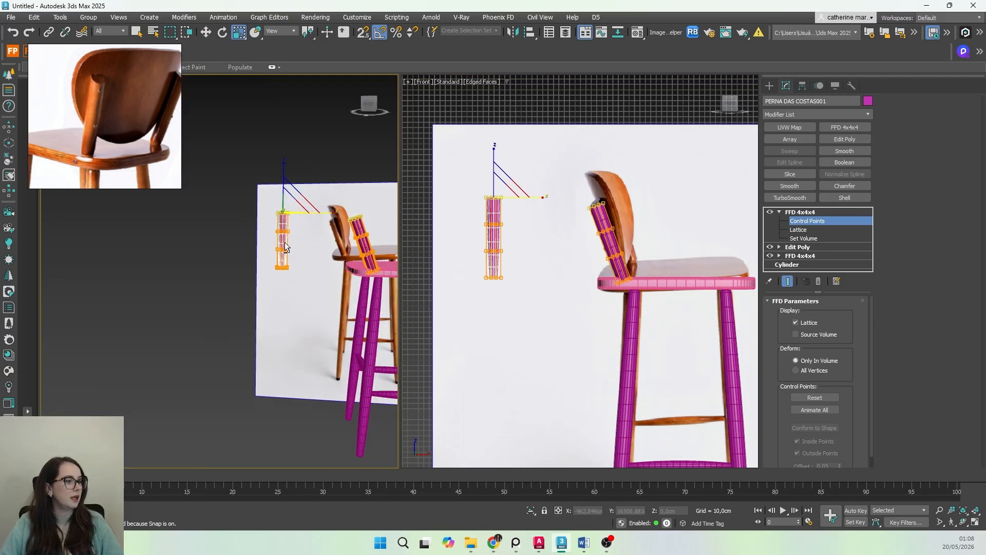
alt+middle_drag(295, 249, 259, 329)
scroll(586, 250, up, 4)
scroll(587, 250, up, 1)
middle_drag(586, 250, 556, 252)
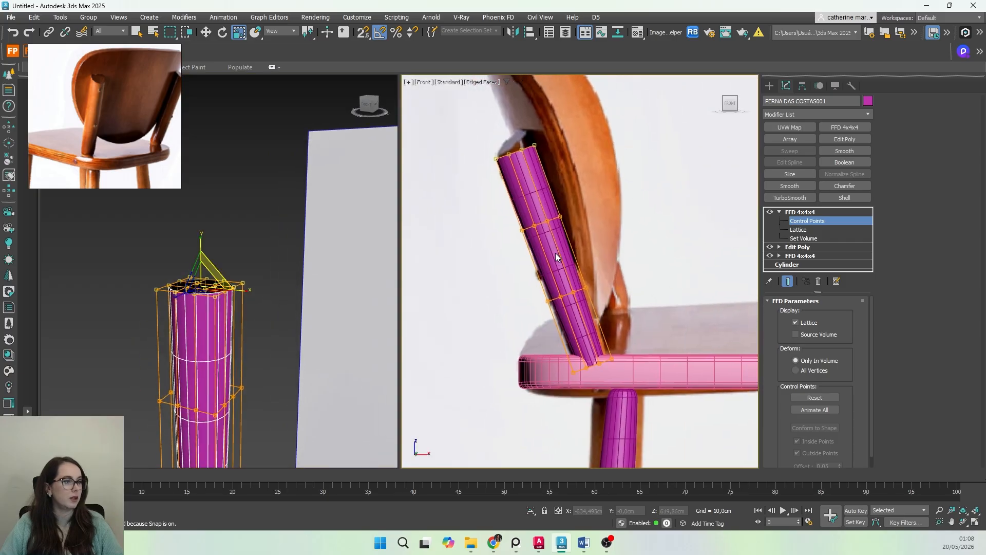
click(208, 287)
key(r)
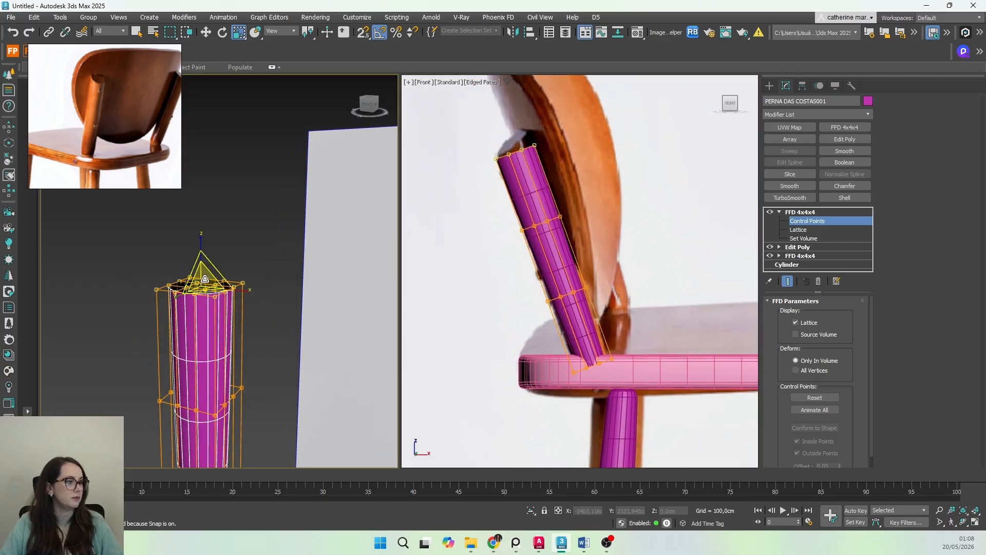
drag(207, 286, 210, 286)
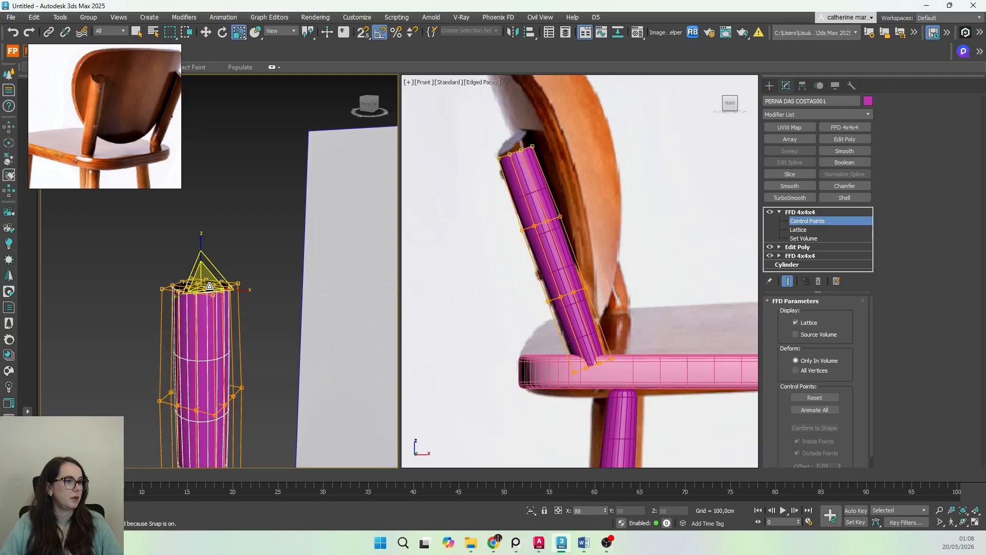
Step: Scale the second row of FFD control points from the top uniformly to about 133% to bulge the support's upper middle
middle_drag(210, 285, 209, 266)
drag(252, 260, 171, 297)
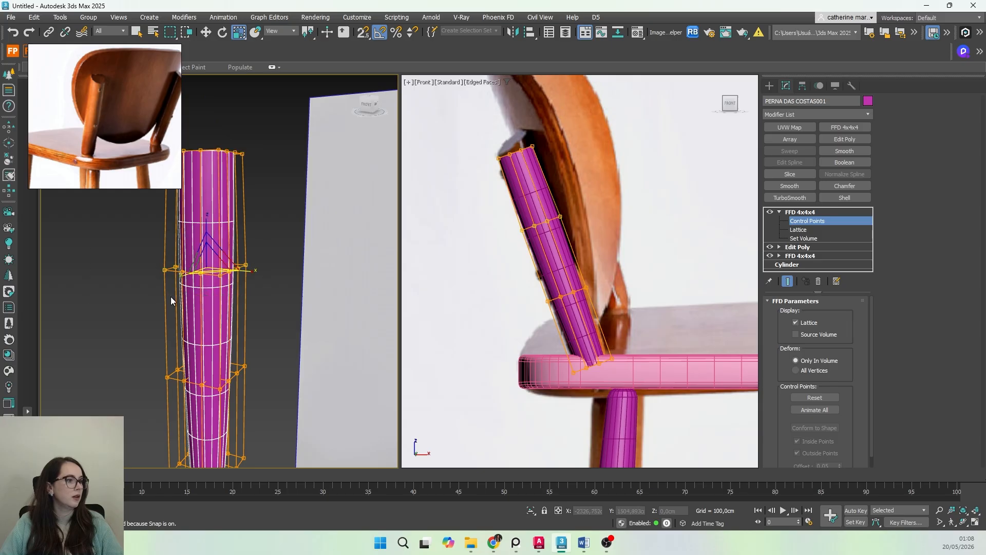
drag(208, 261, 202, 237)
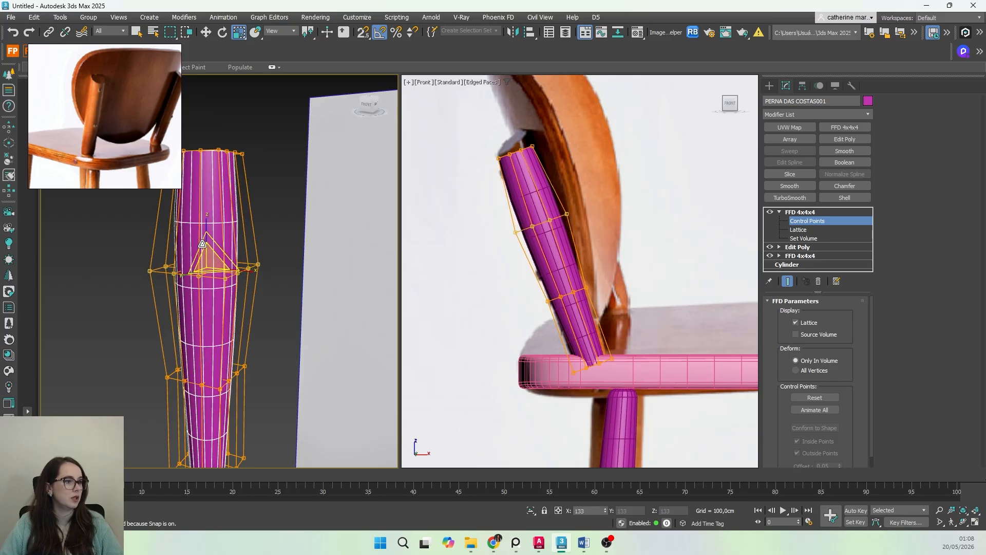
Step: Scale the bottom row of FFD control points on PERNA DAS COSTAS001 outward horizontally to widen the support's lower end
middle_drag(239, 388, 248, 294)
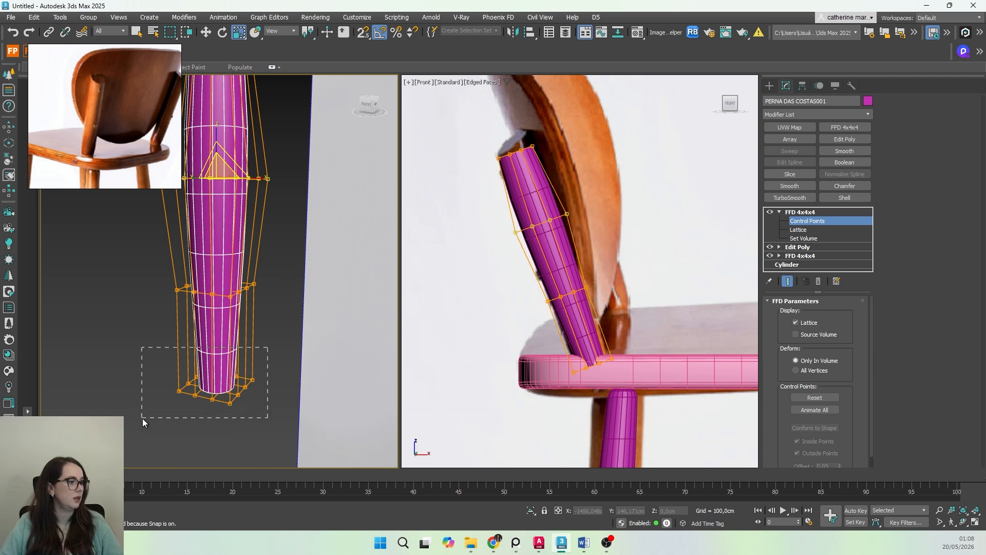
drag(144, 421, 144, 421)
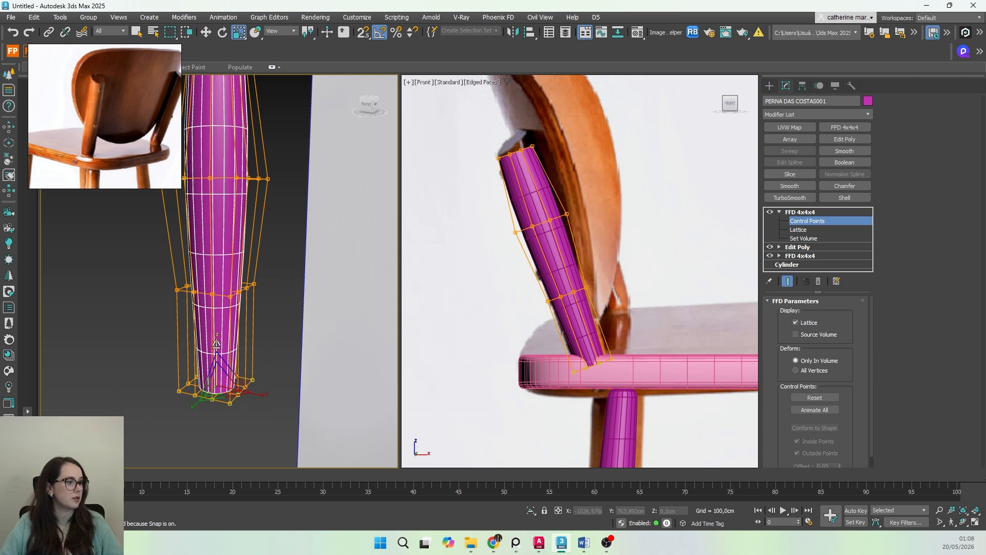
key(w)
mouse_move(216, 343)
mouse_down()
mouse_move(210, 315)
mouse_move(210, 344)
mouse_up()
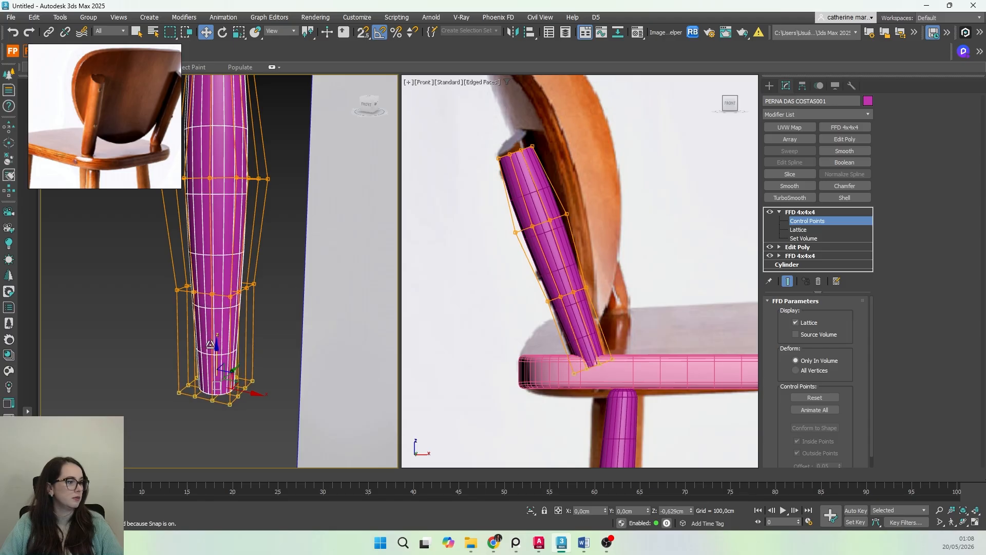
drag(134, 415, 135, 414)
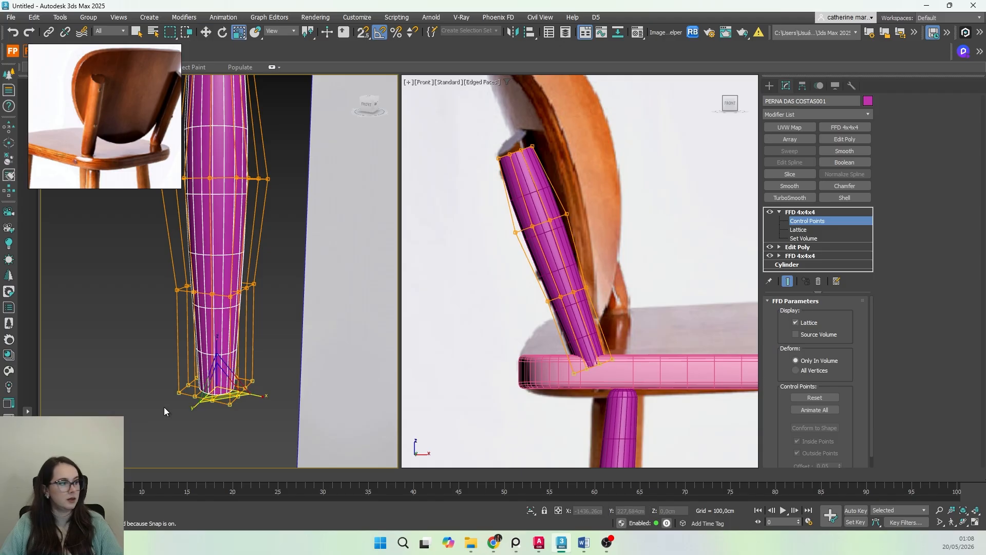
key(r)
drag(219, 384, 215, 370)
Step: Scale the two middle rows of FFD control points slightly outward in the horizontal plane to fill out the support's middle
middle_drag(227, 238, 240, 329)
drag(173, 334, 145, 399)
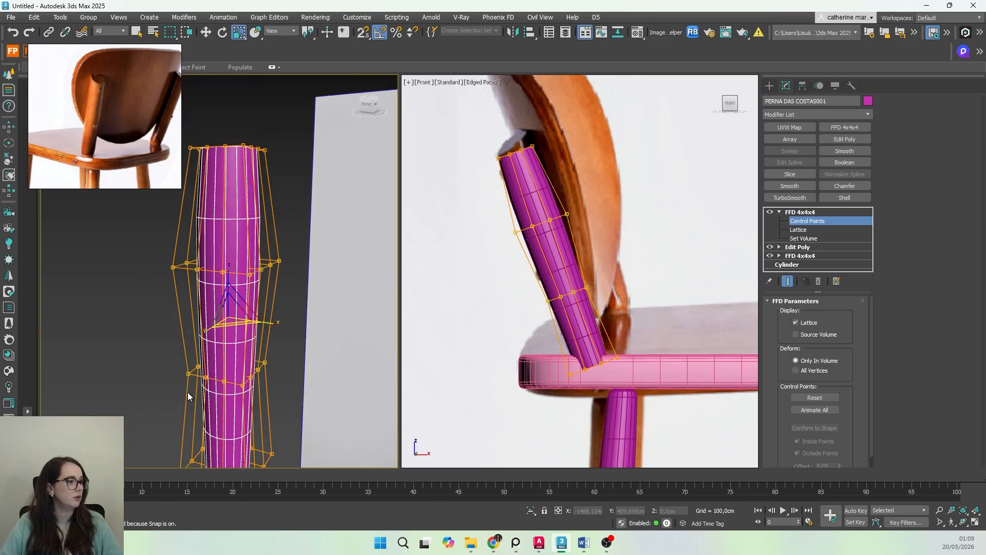
drag(230, 313, 228, 311)
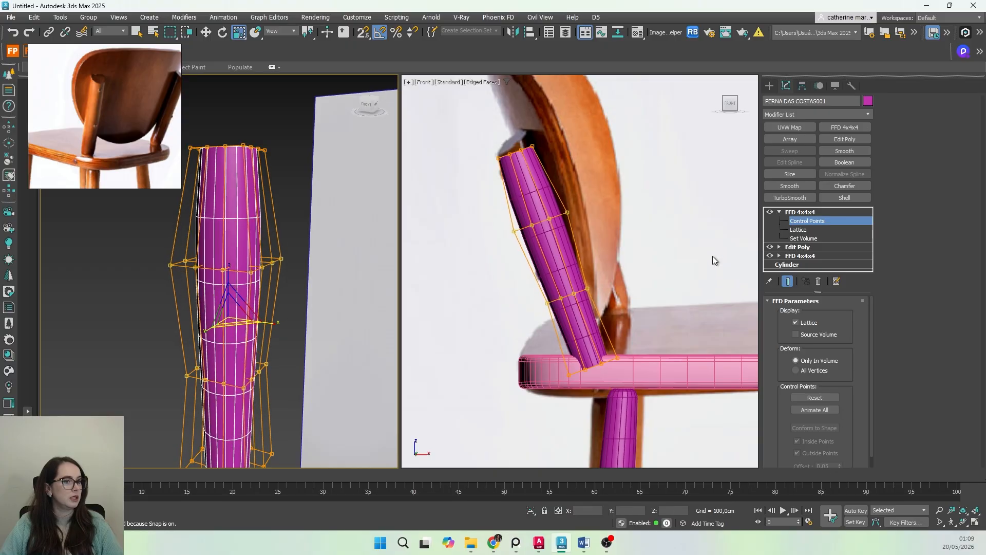
Step: Add an Edit Poly modifier above the FFD and raise the support's open top border to about Z 707.5 cm
click(780, 211)
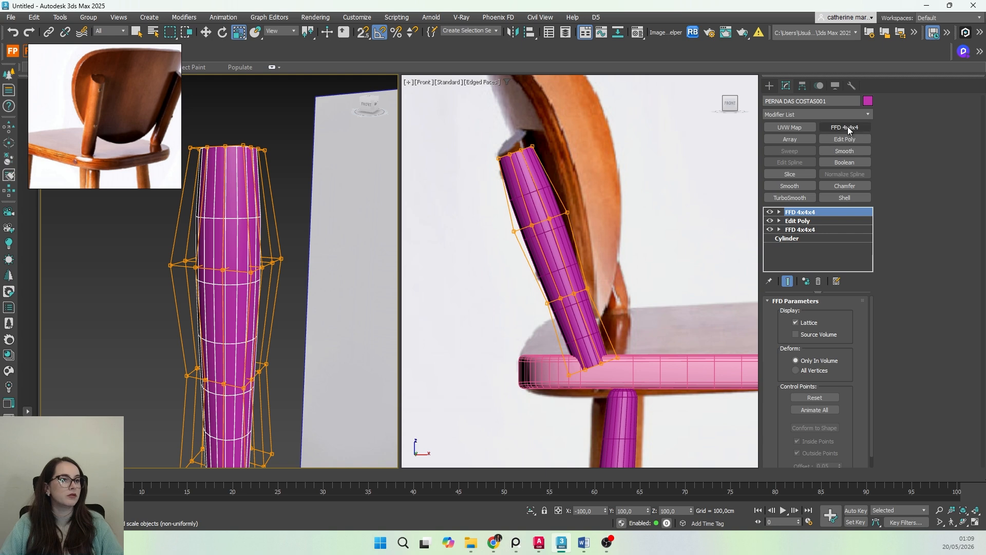
click(845, 139)
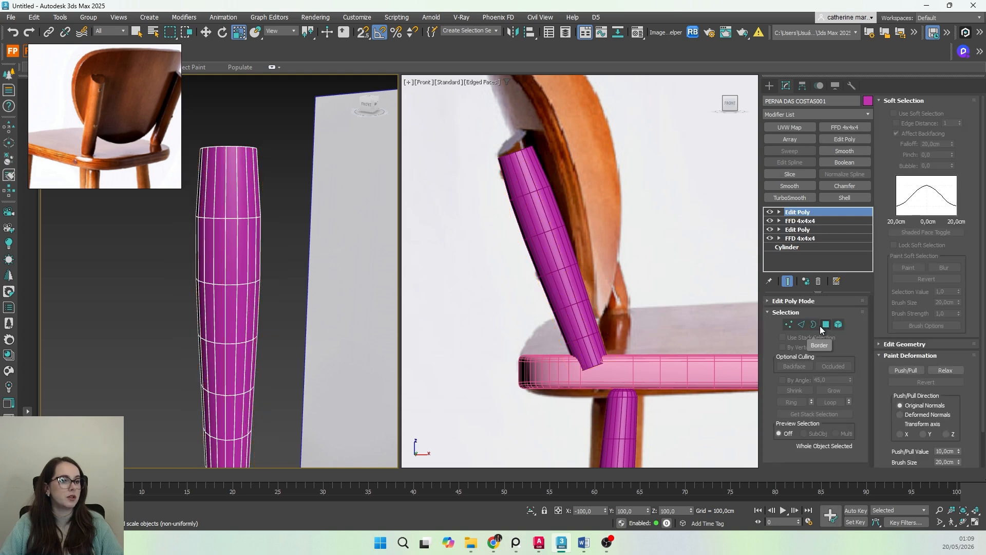
click(801, 324)
drag(264, 151, 189, 167)
key(w)
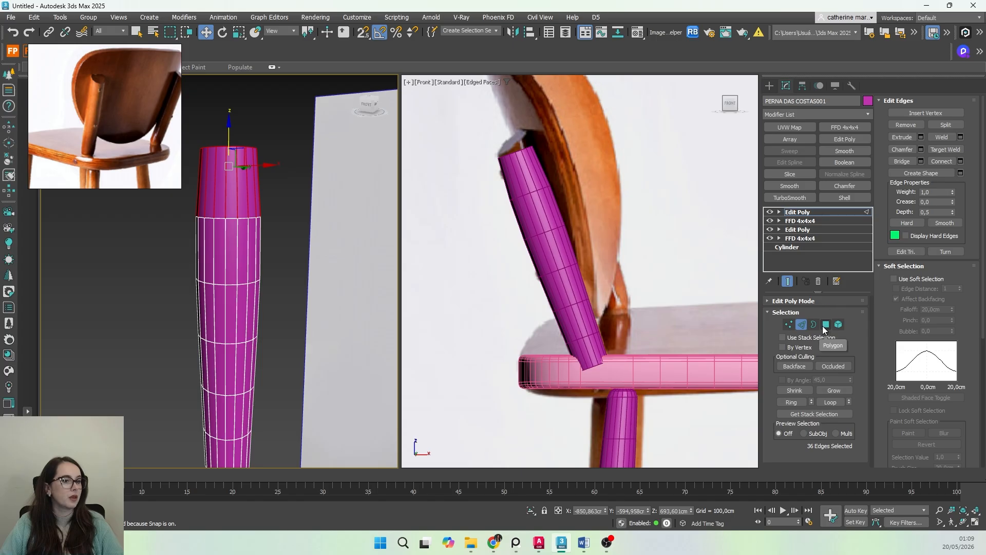
click(814, 324)
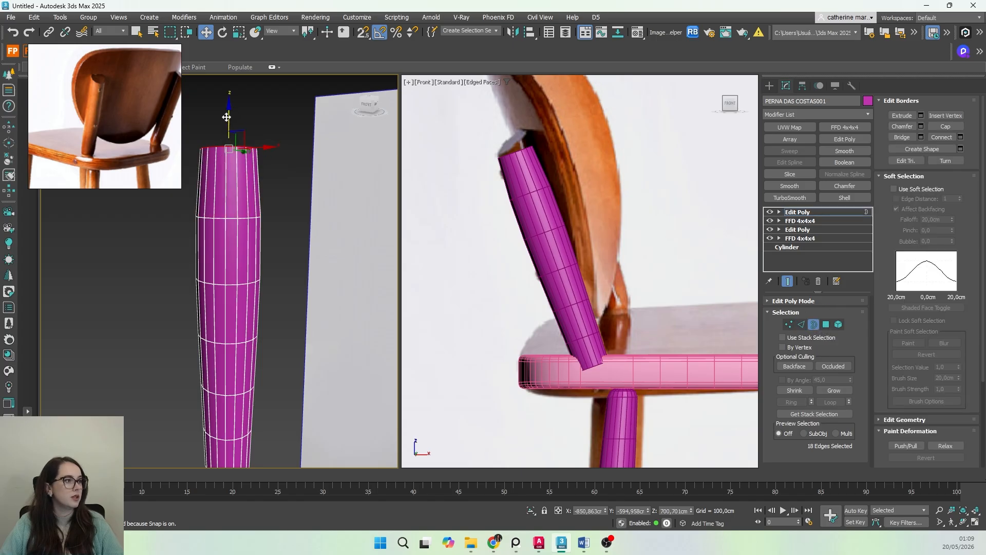
mouse_move(227, 117)
mouse_down()
mouse_move(214, 89)
mouse_move(218, 101)
mouse_up()
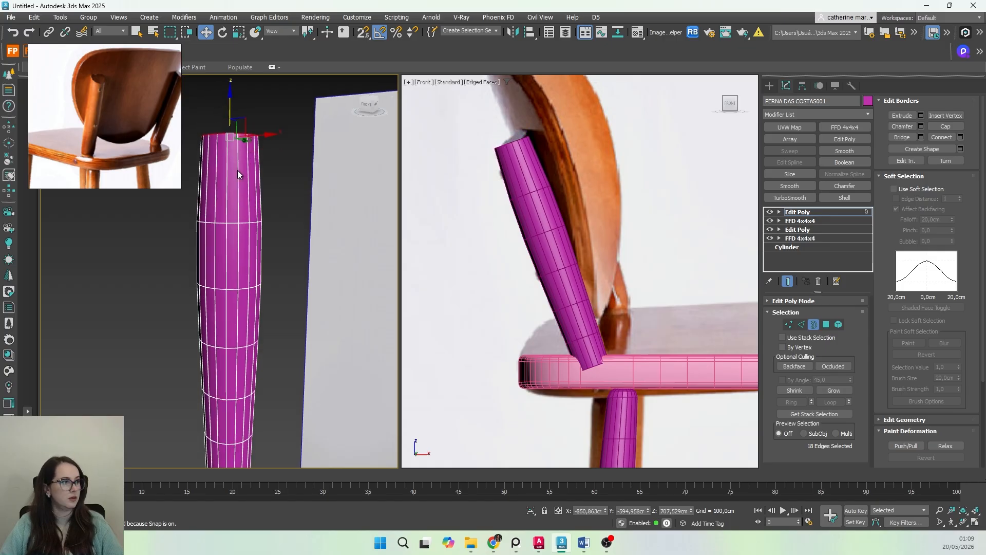
Step: Rotate the top border in the front view to slant the support's upper end like the reference
key(t)
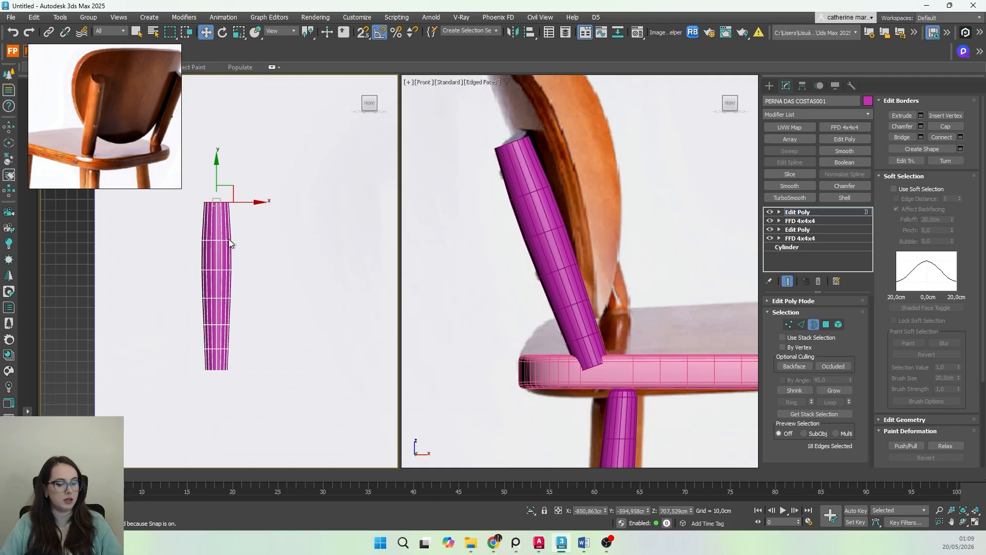
key(e)
scroll(220, 209, up, 4)
middle_drag(240, 253, 283, 288)
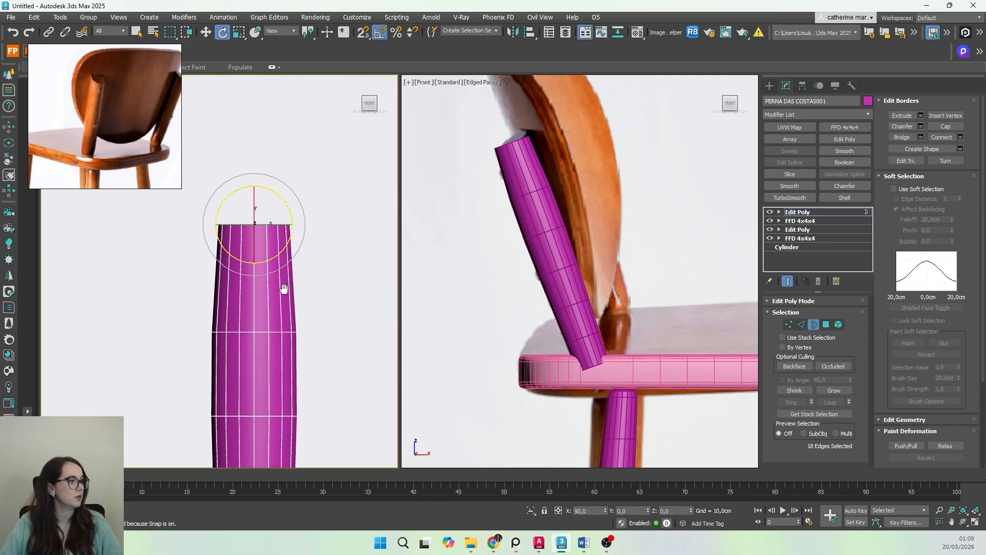
mouse_move(282, 203)
mouse_down()
mouse_move(265, 185)
mouse_move(280, 188)
mouse_up()
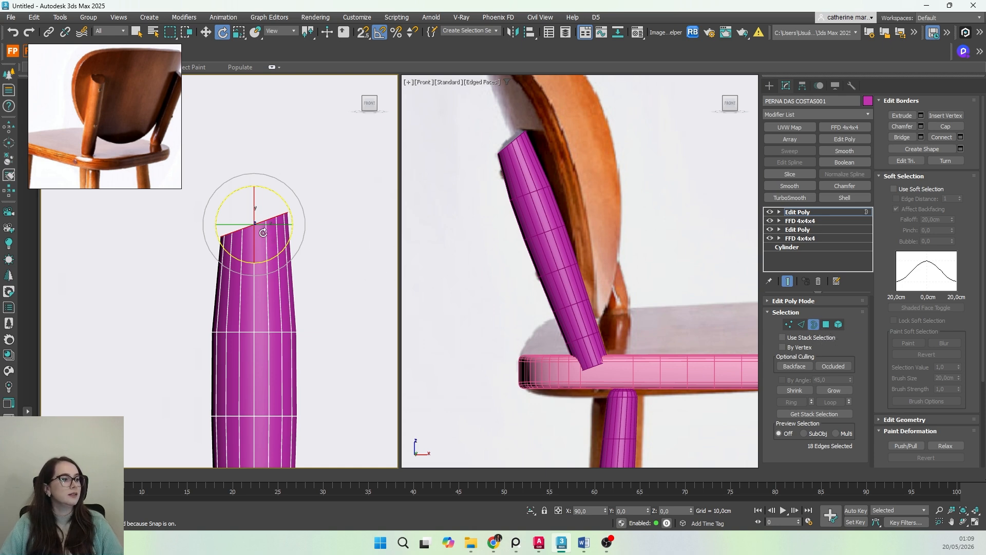
Step: Extend the slanted top border inward into concentric edge rings and cap the remaining opening
key(w)
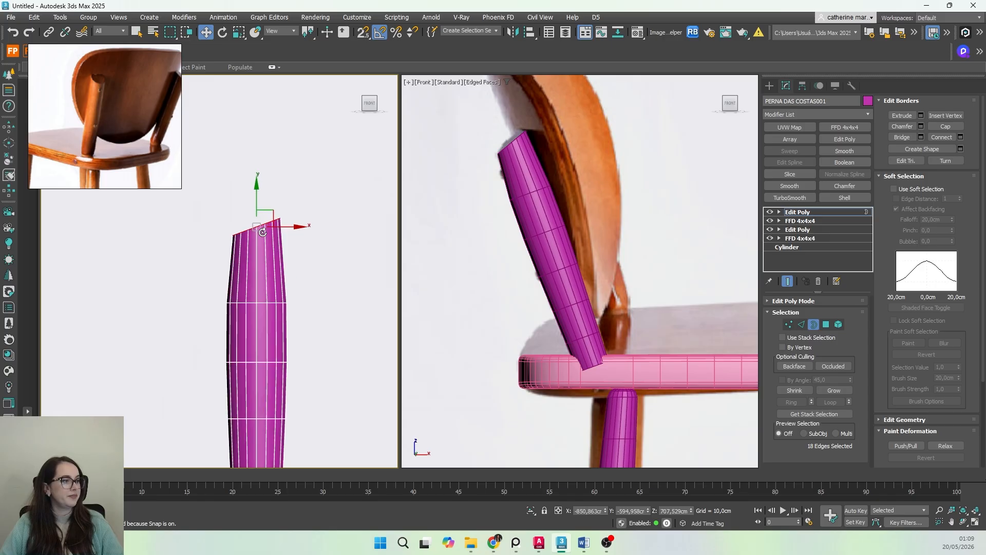
key(p)
scroll(276, 227, up, 4)
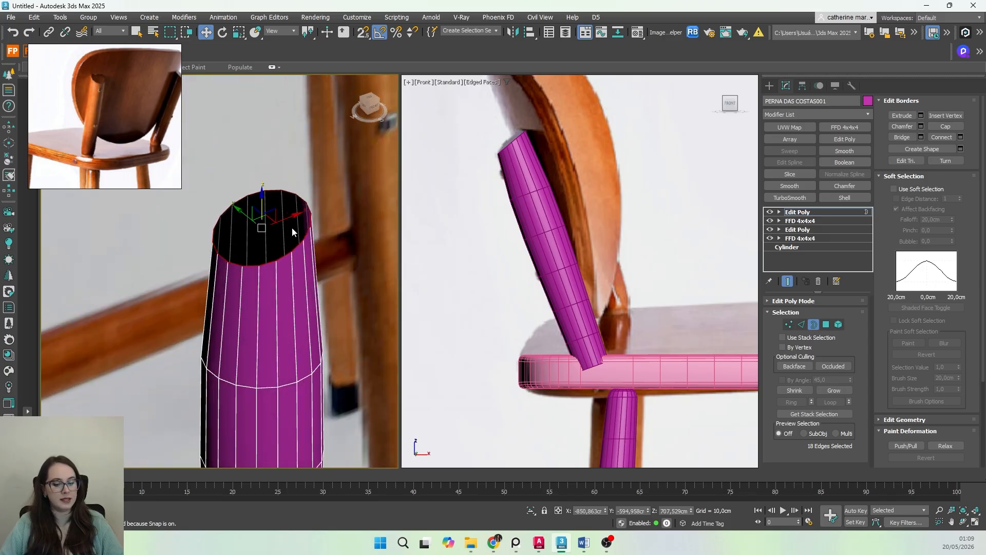
middle_drag(287, 230, 295, 244)
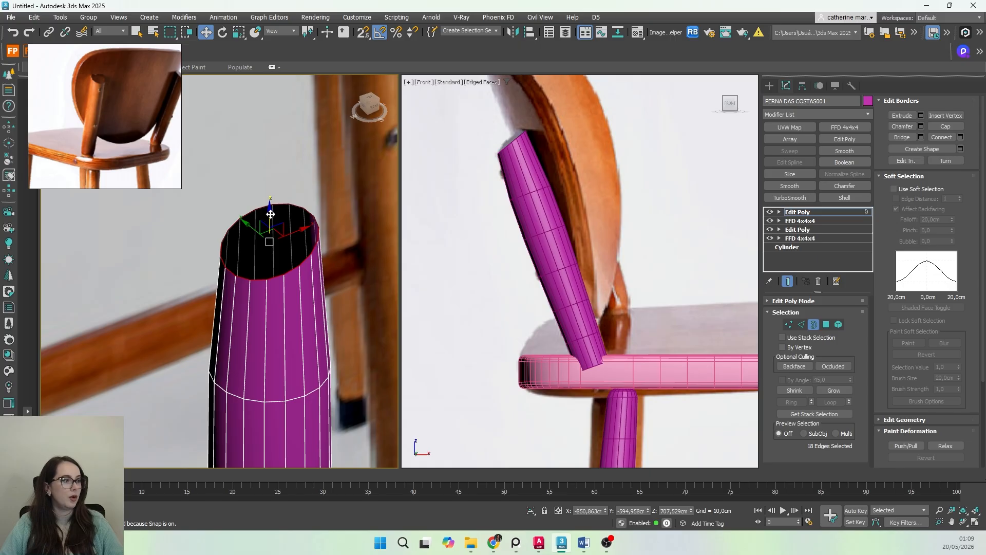
drag(271, 212, 267, 248)
key(r)
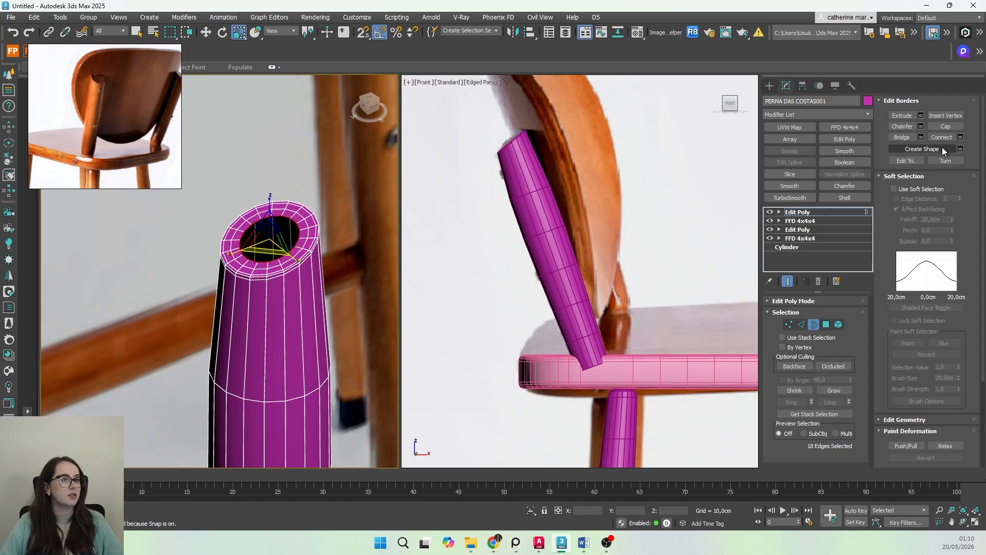
click(945, 126)
scroll(257, 237, up, 4)
key(w)
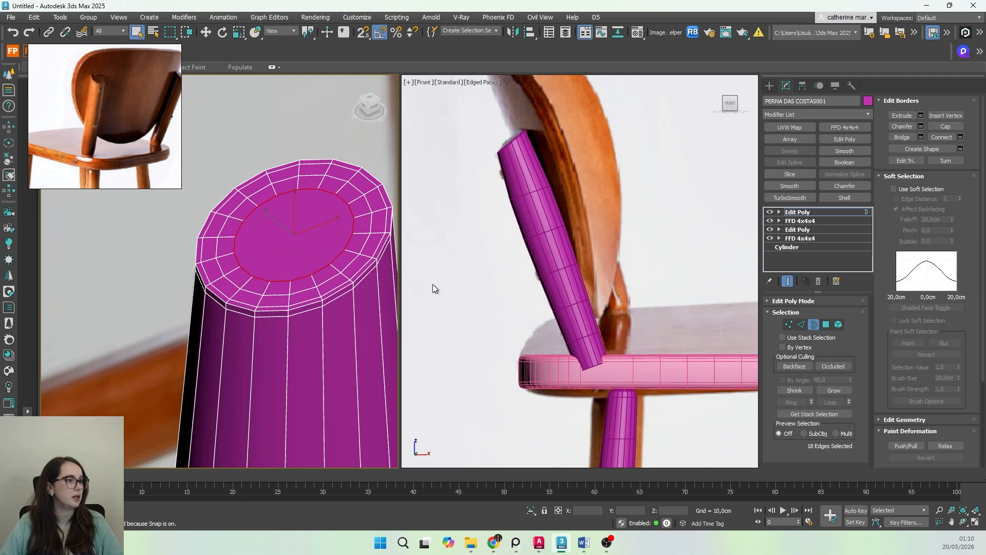
Step: With snapping on, cut two crossing edges over the cap between opposite vertices of the inner ring
right_click(435, 288)
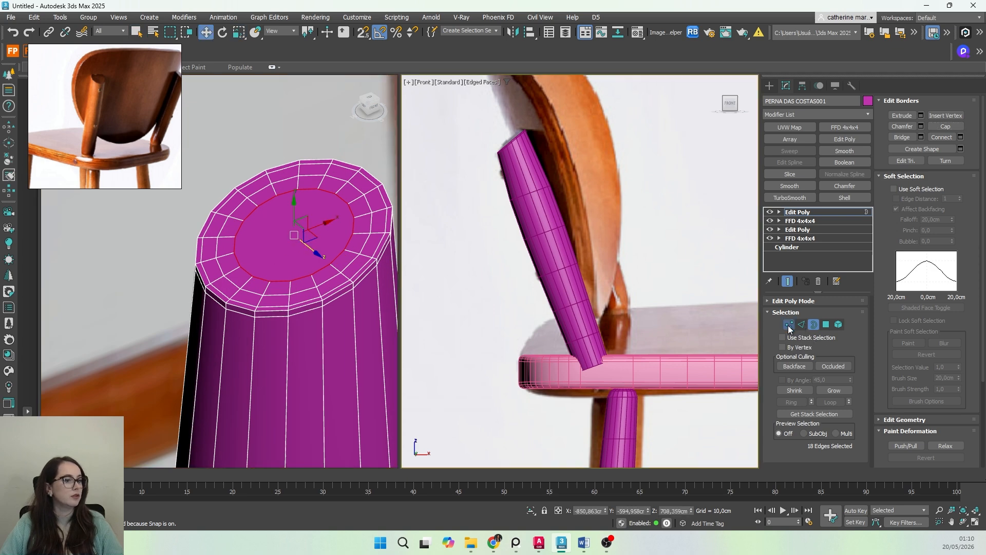
click(788, 324)
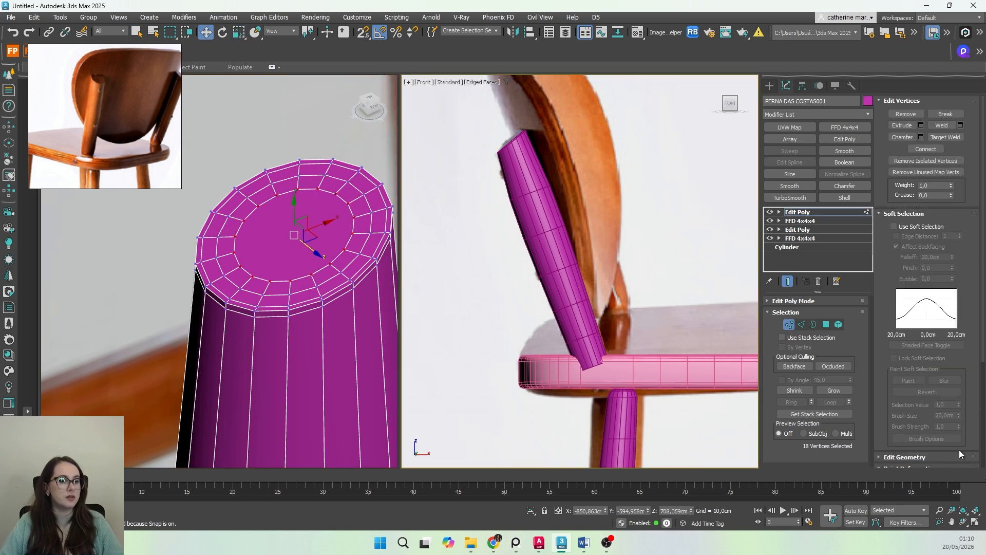
click(880, 214)
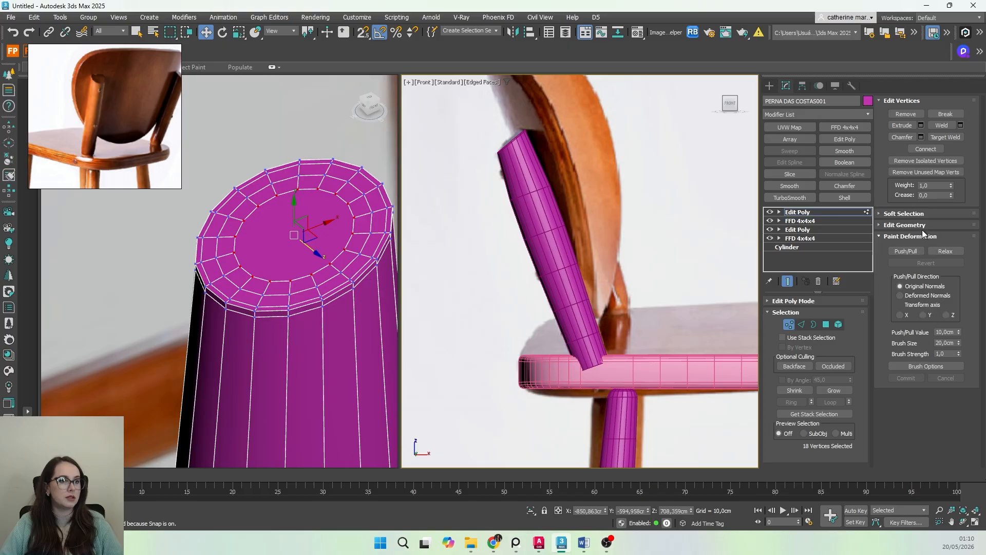
click(881, 226)
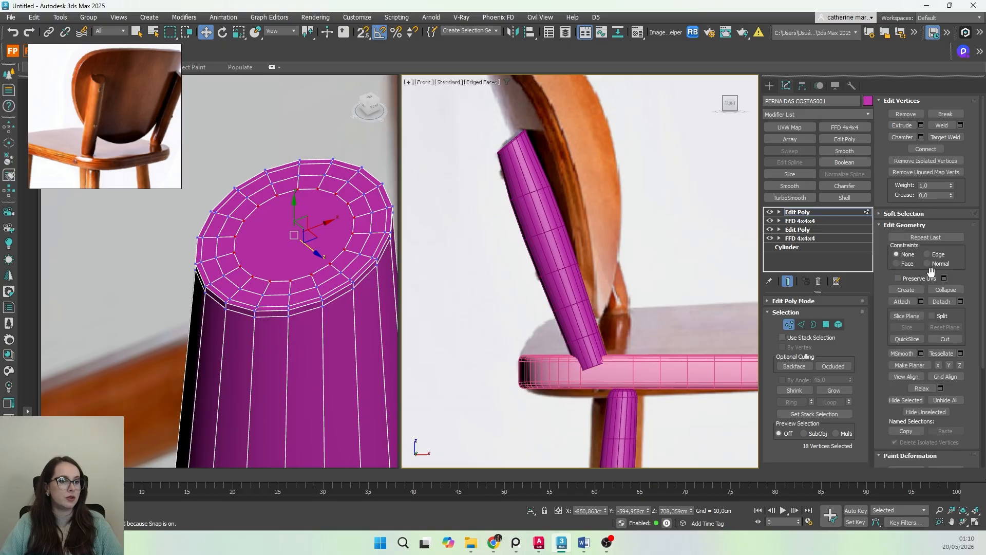
click(944, 339)
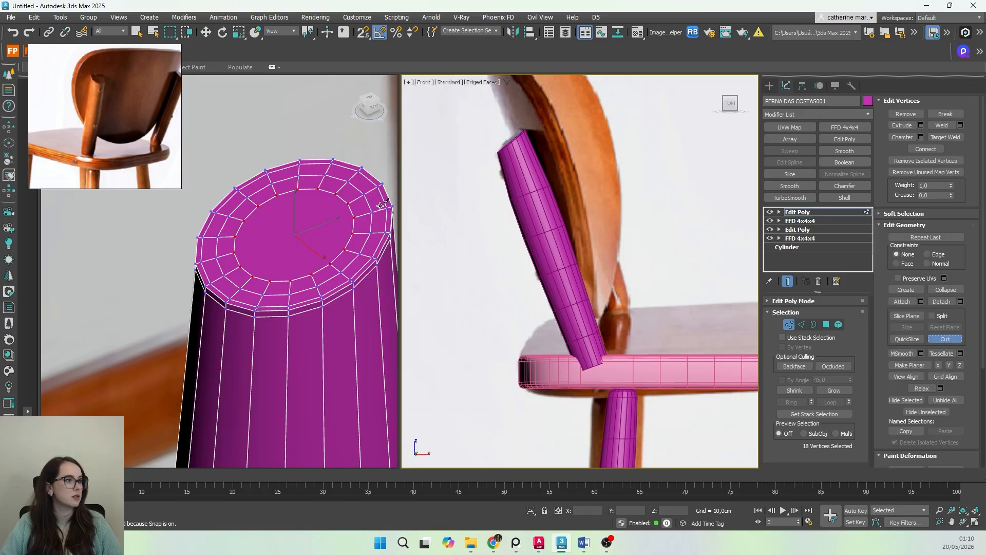
click(362, 34)
click(297, 189)
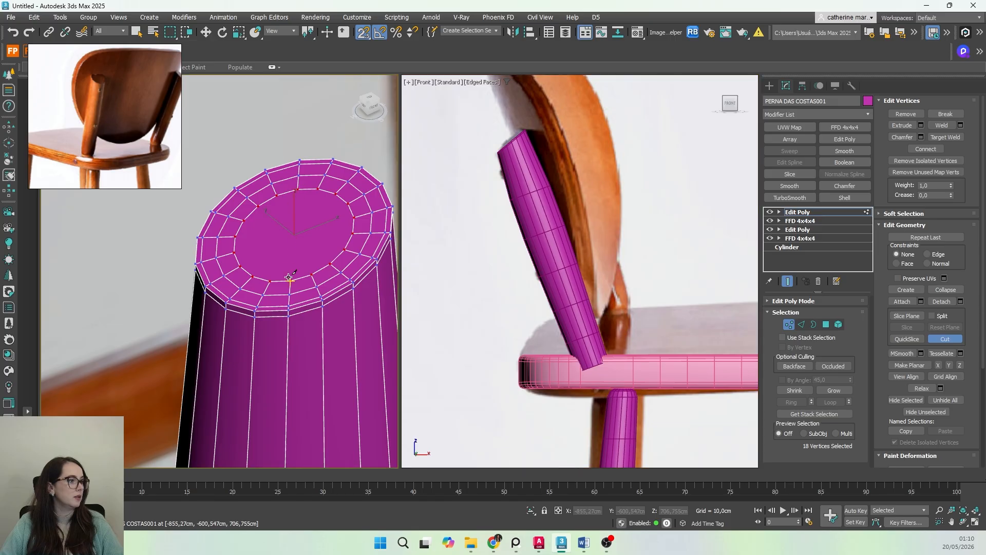
click(290, 279)
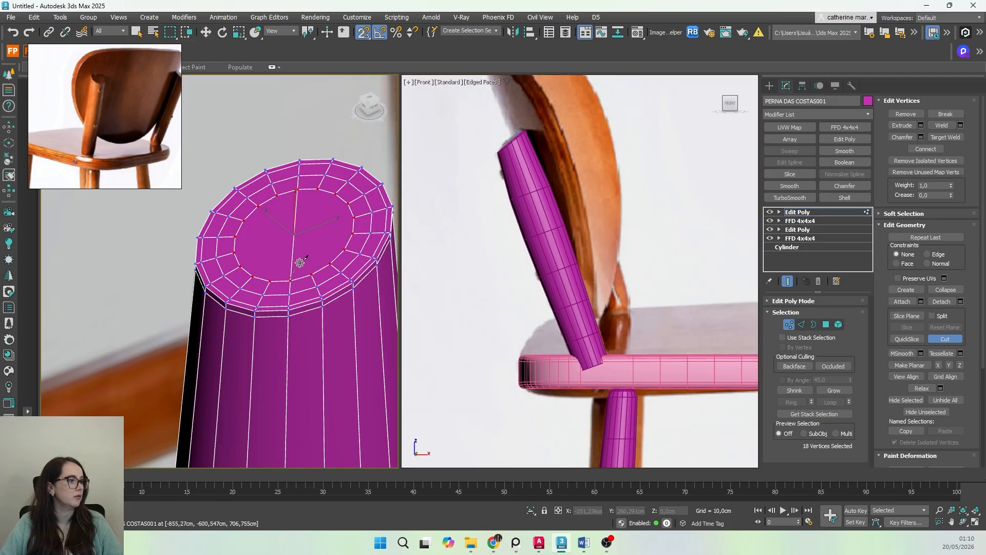
click(354, 218)
click(236, 236)
right_click(276, 253)
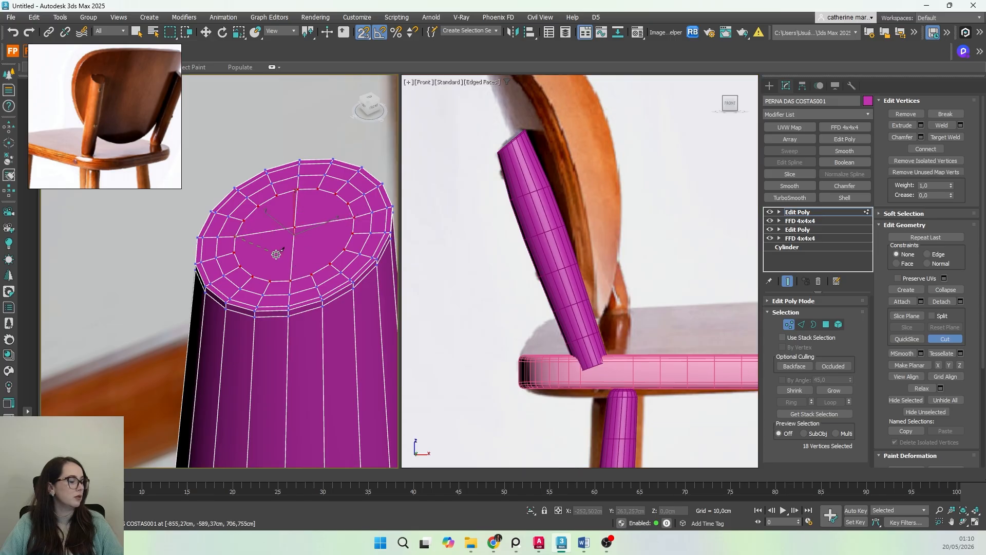
right_click(342, 272)
Step: Select the support's bottom ring of vertices and rotate it in the front view so the end lies parallel to the seat
scroll(341, 272, down, 2)
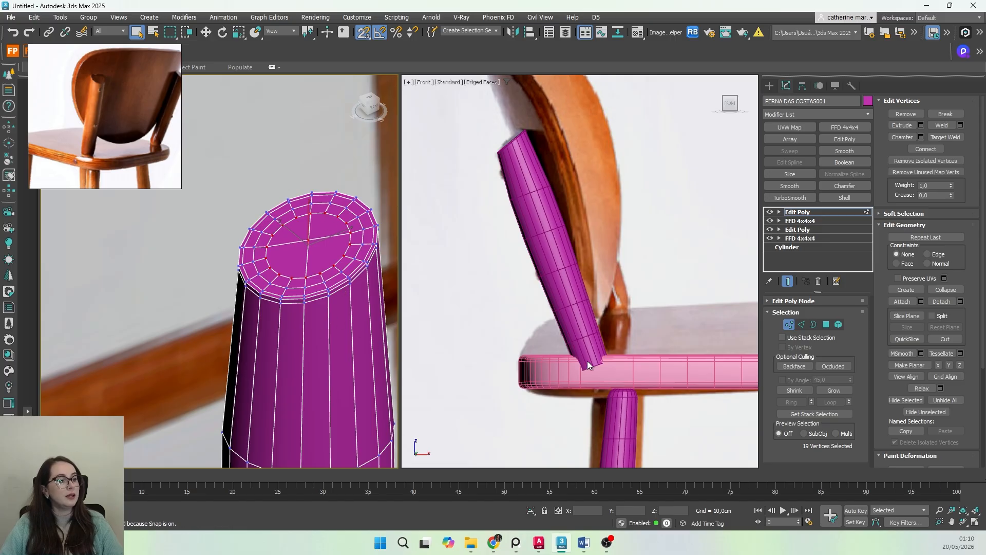
scroll(273, 287, down, 2)
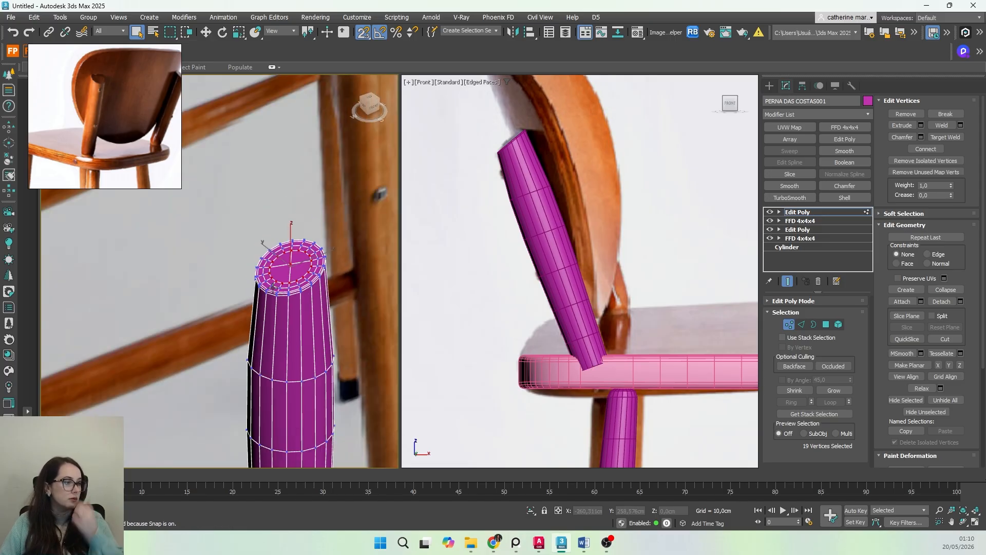
scroll(273, 288, down, 1)
middle_drag(303, 393, 284, 229)
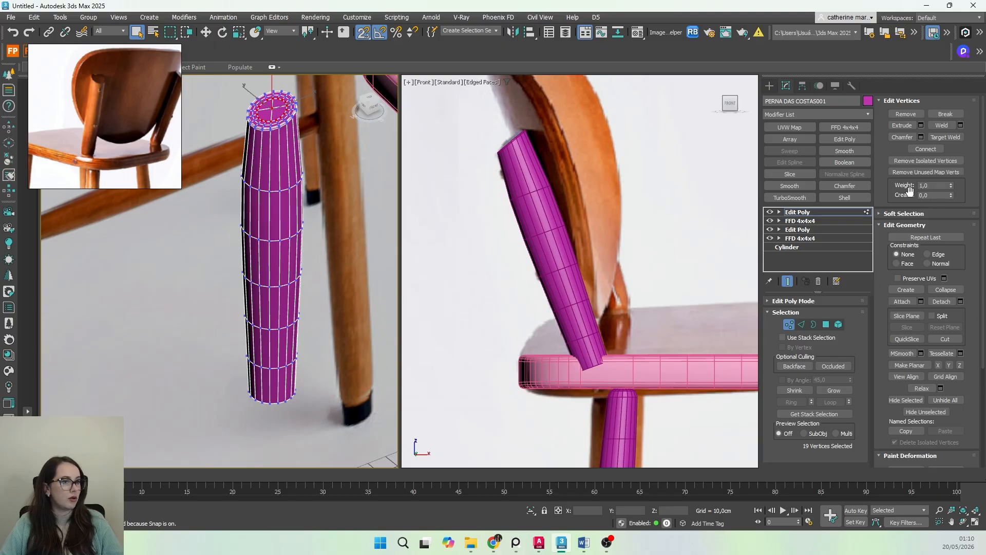
drag(316, 381, 249, 406)
alt+middle_drag(310, 409, 251, 385)
key(f)
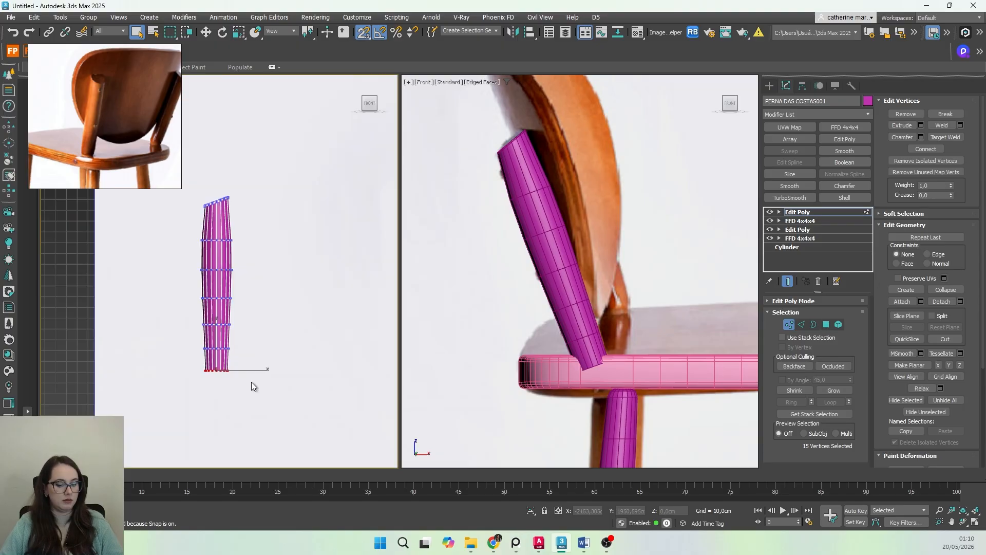
scroll(251, 381, up, 4)
drag(140, 278, 140, 279)
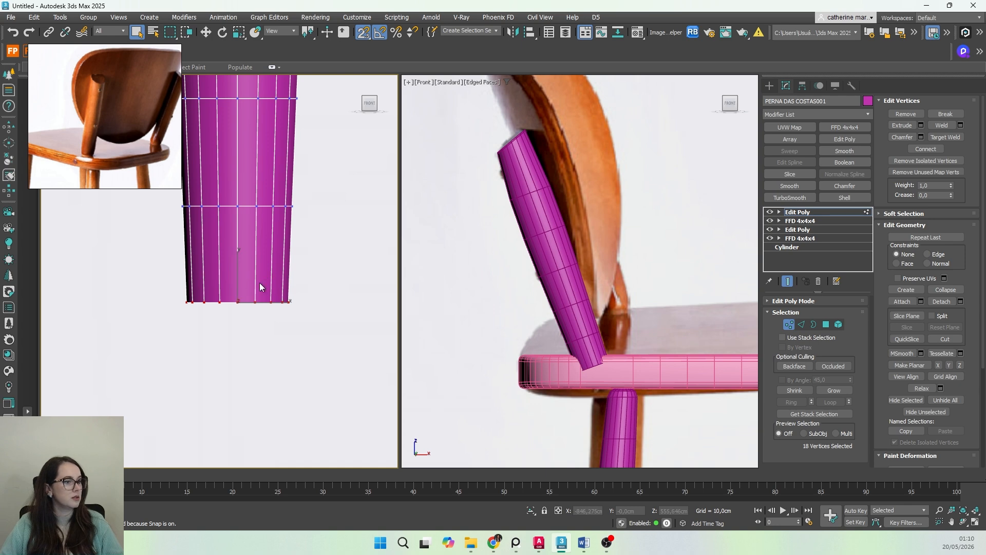
key(w)
scroll(260, 308, up, 2)
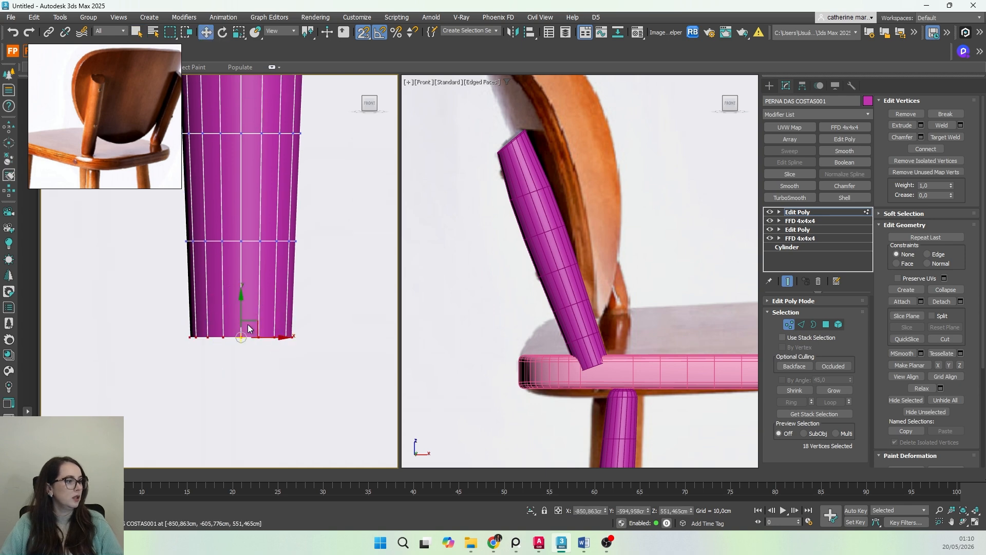
key(e)
drag(262, 307, 242, 290)
Step: Move the slanted bottom vertex ring vertically so the support's lower end sits just on the seat's upper surface
key(w)
scroll(506, 336, up, 3)
middle_drag(618, 377, 519, 338)
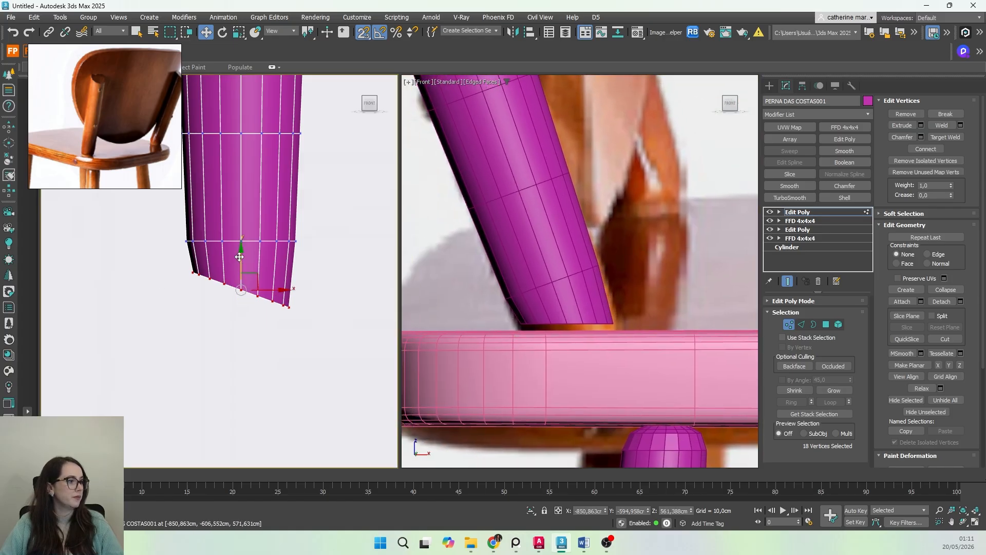
drag(241, 256, 222, 294)
Step: Raise the second-lowest vertex ring clear of the slanted end and fine-tune the bottom ring's height against the seat
drag(311, 251, 311, 250)
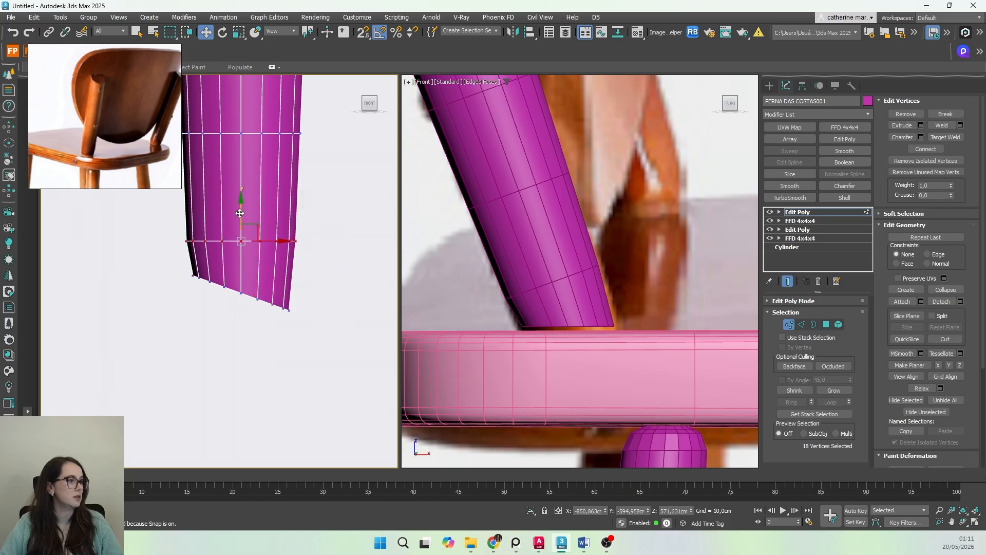
drag(240, 213, 237, 184)
drag(311, 255, 130, 308)
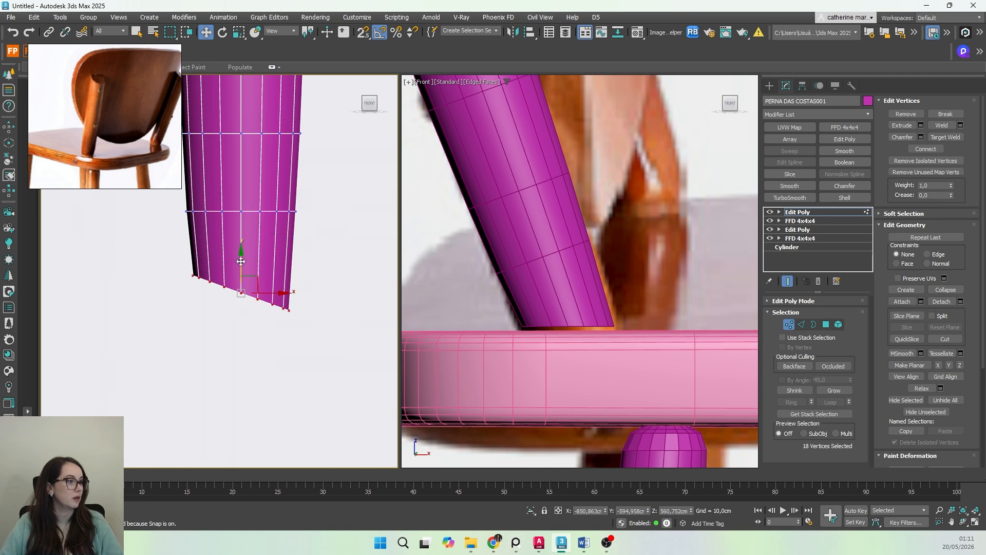
drag(240, 262, 242, 261)
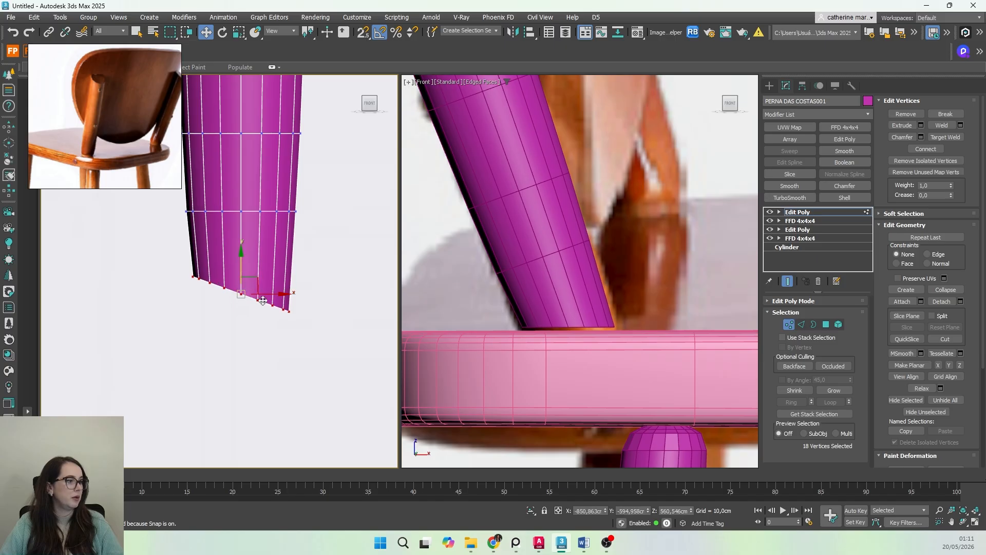
Step: Select the polygon closing the support's lower end and delete it
click(811, 327)
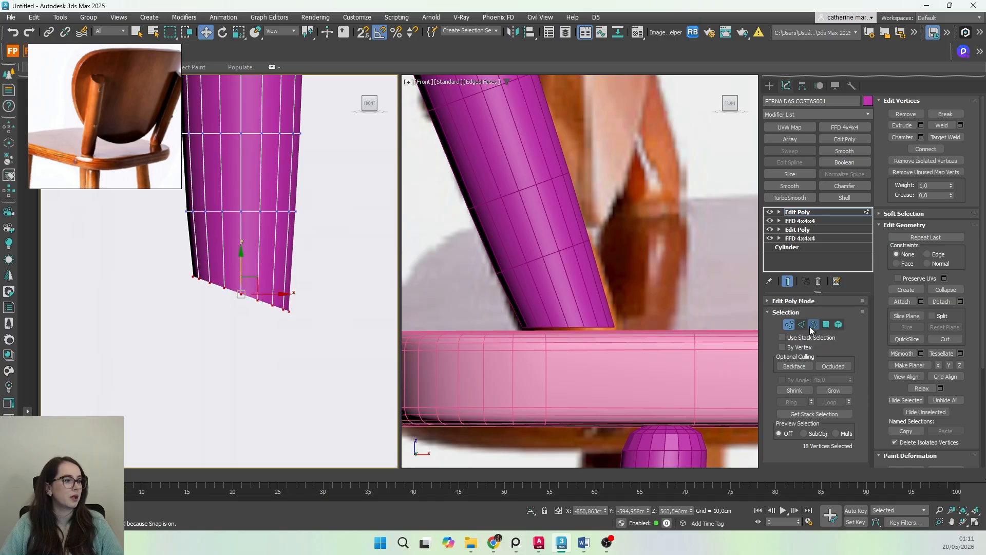
scroll(328, 311, down, 4)
alt+middle_drag(291, 311, 324, 272)
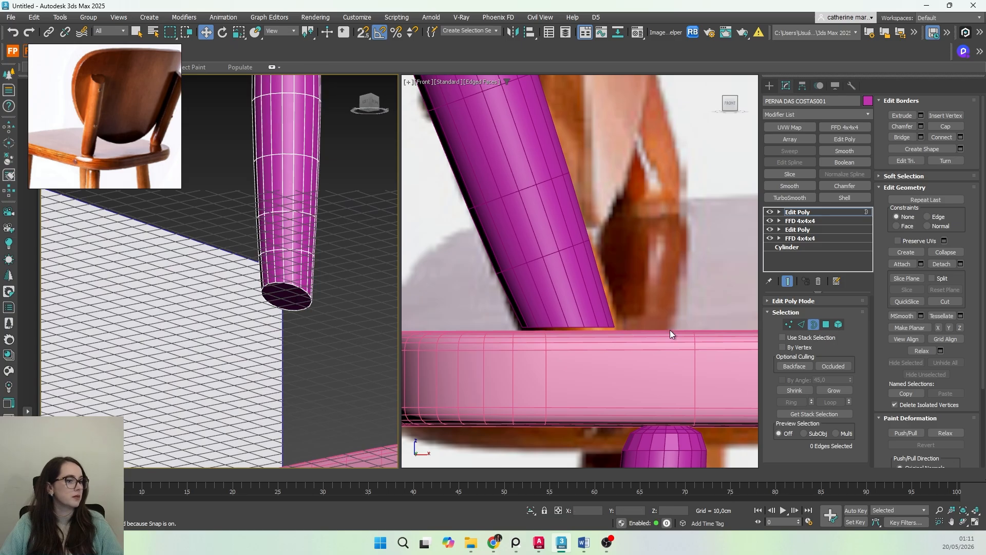
click(826, 324)
click(290, 296)
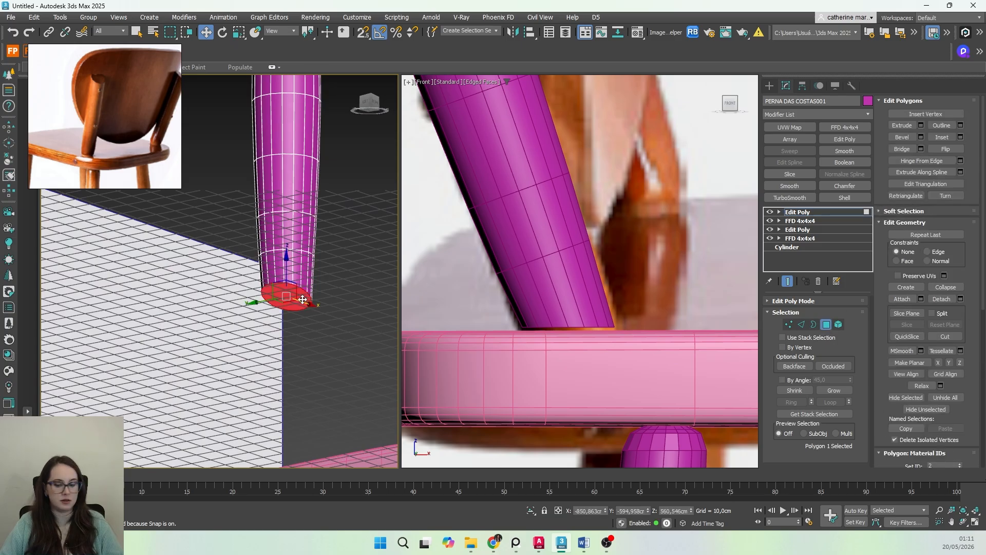
scroll(297, 296, up, 5)
scroll(298, 294, down, 1)
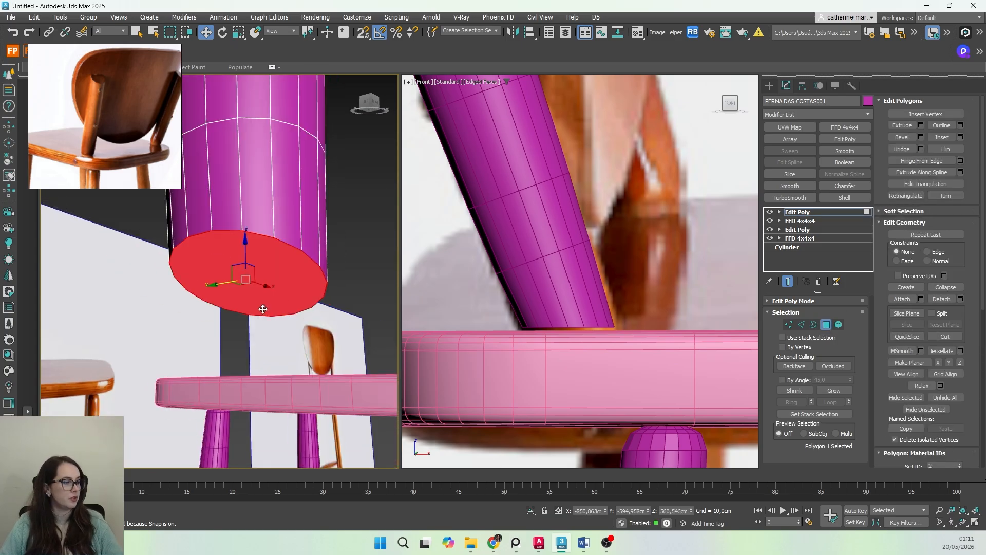
middle_drag(263, 309, 273, 282)
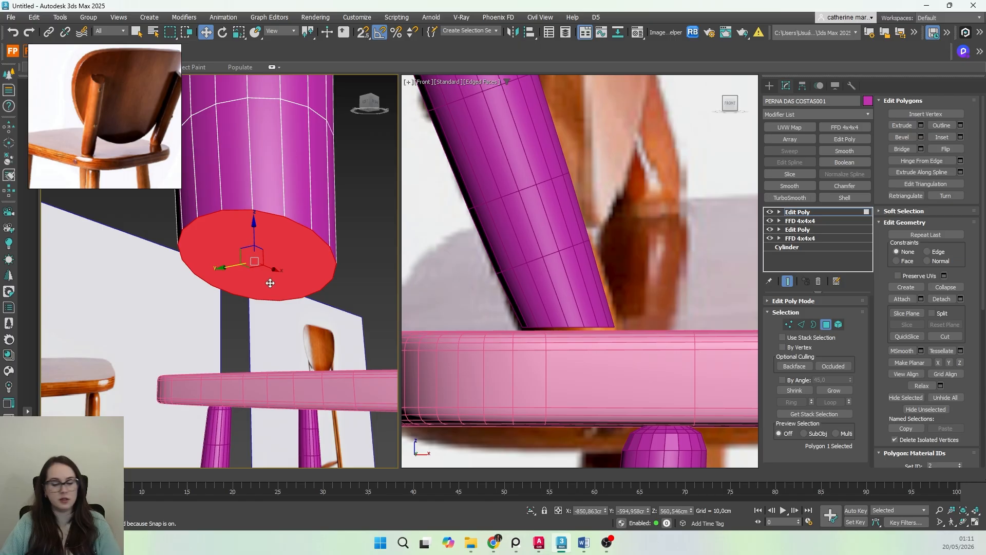
key(Delete)
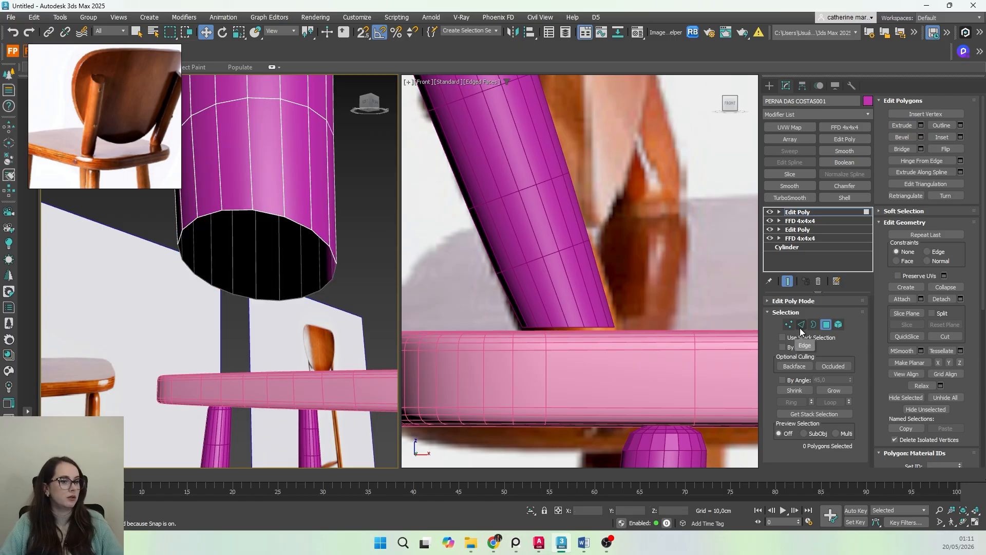
Step: Select the open bottom border, extend it slightly downward as a new edge ring, and scale it slightly inward
click(837, 325)
click(328, 195)
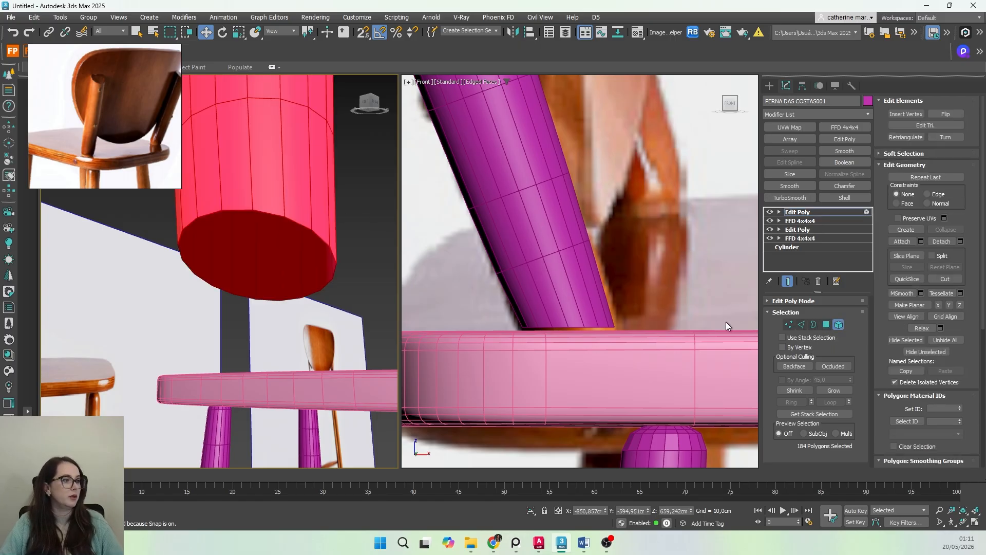
click(814, 324)
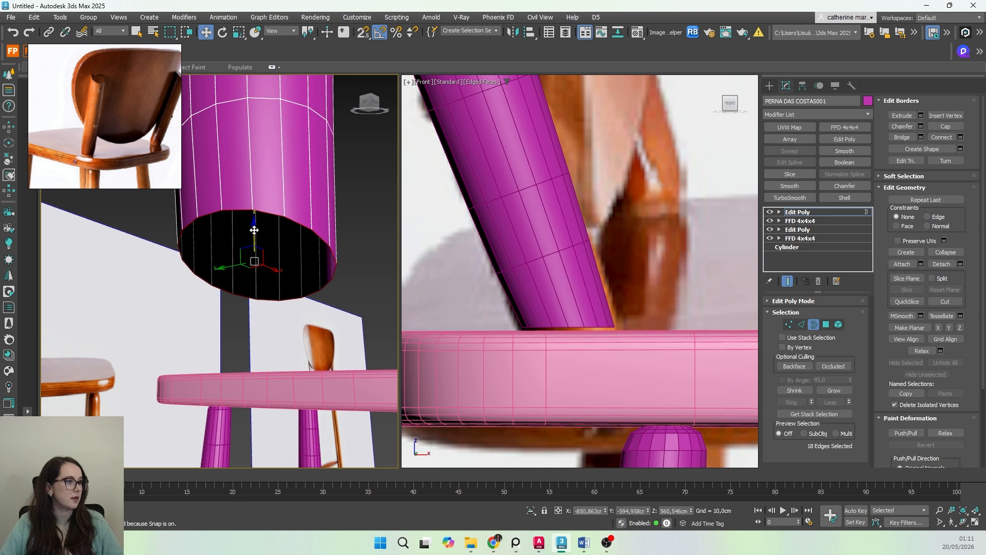
drag(254, 230, 251, 233)
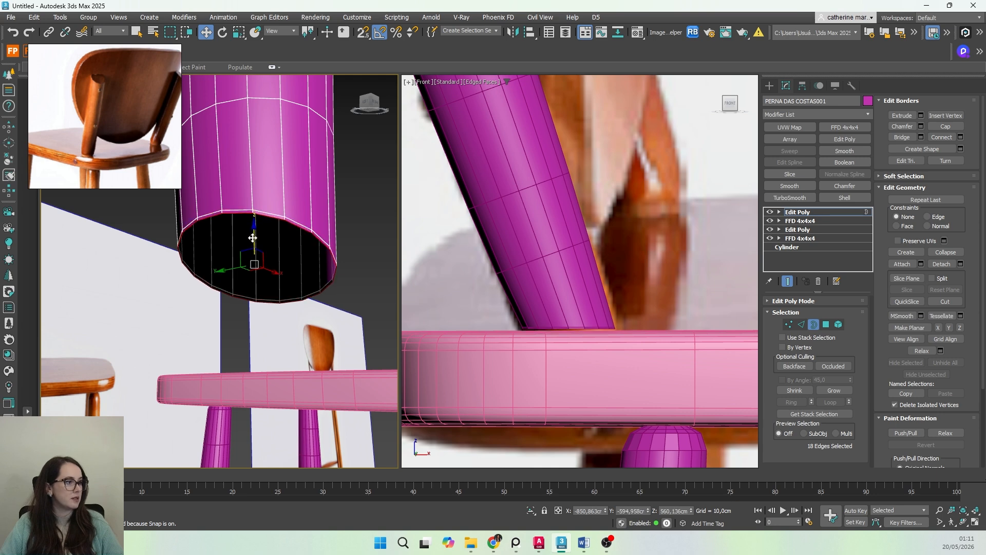
key(r)
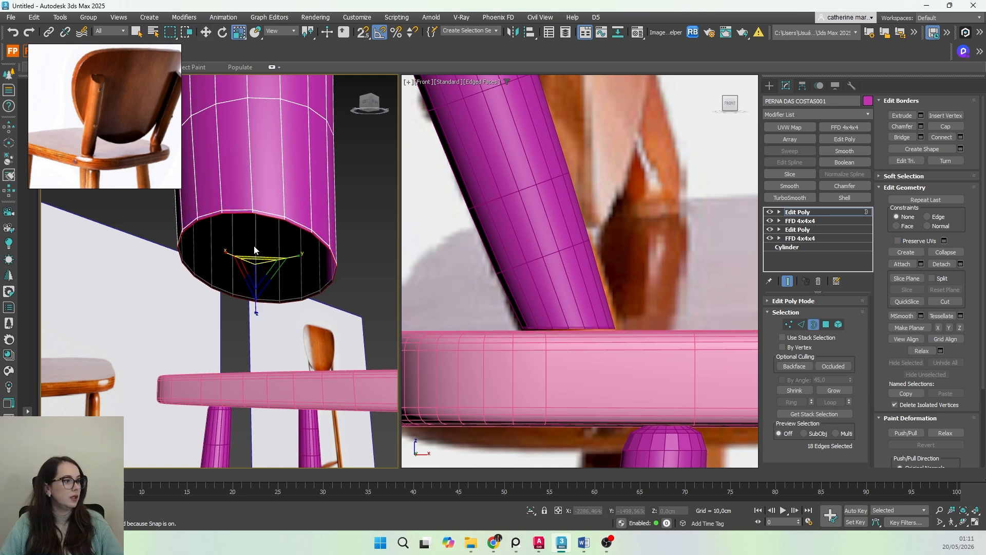
drag(258, 272, 257, 275)
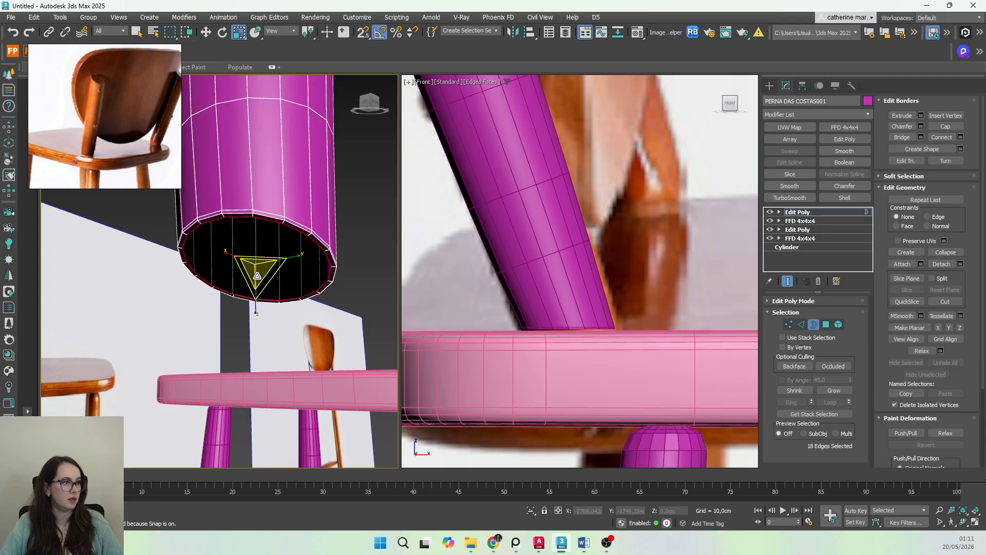
Step: Extend the bottom border into a smaller inner ring, level it with the slanted end, and cap the remaining opening
key(w)
drag(254, 234, 249, 249)
scroll(593, 318, up, 4)
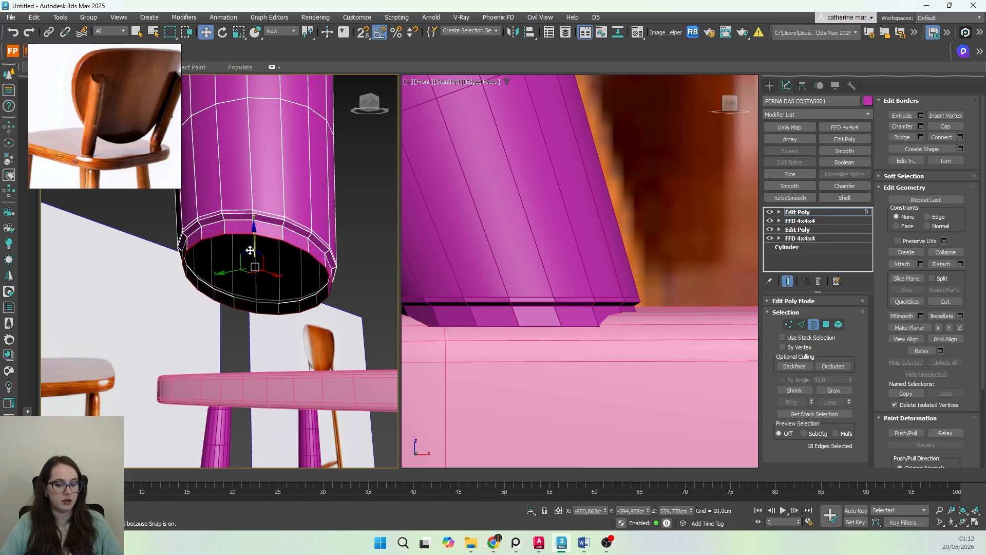
key(r)
drag(256, 287, 269, 352)
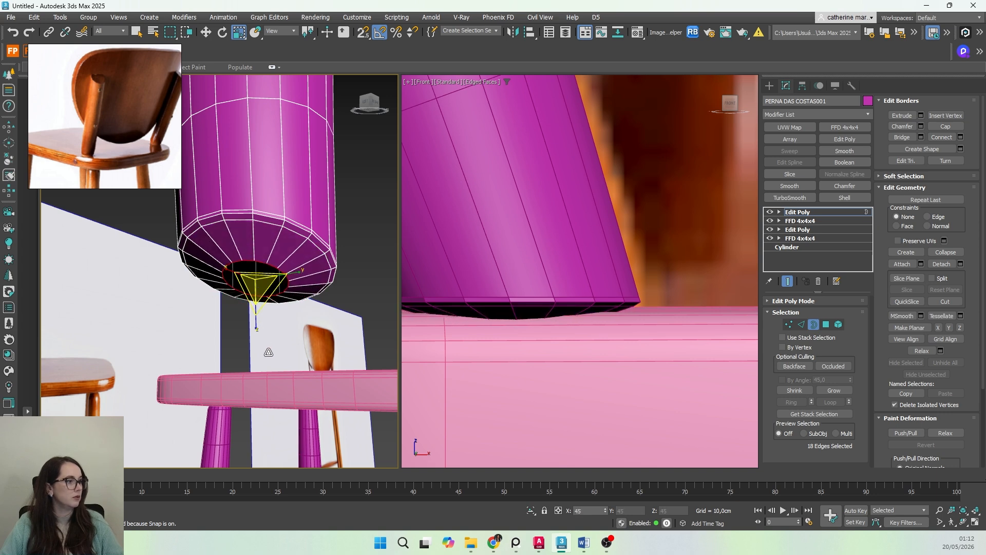
key(w)
drag(254, 244, 253, 236)
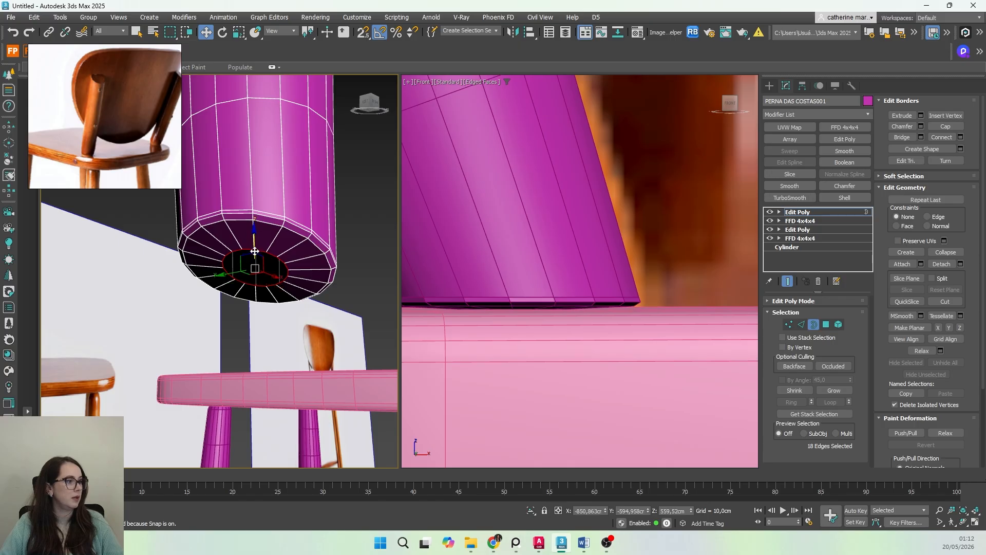
click(942, 129)
Step: With snapping on, cut two crossing edges over the bottom cap between opposite vertices of the inner ring
scroll(263, 248, up, 2)
alt+middle_drag(251, 328, 260, 299)
scroll(260, 299, up, 2)
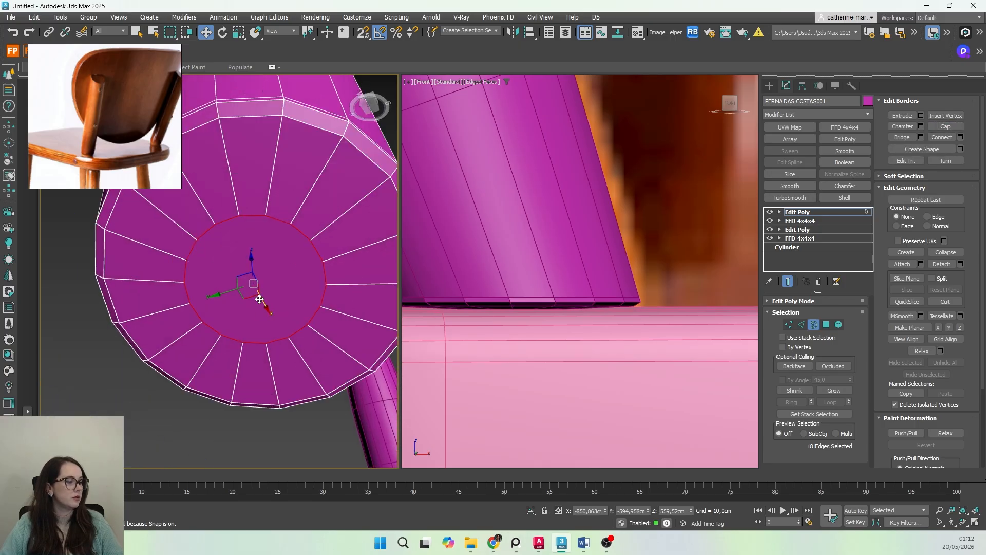
click(789, 325)
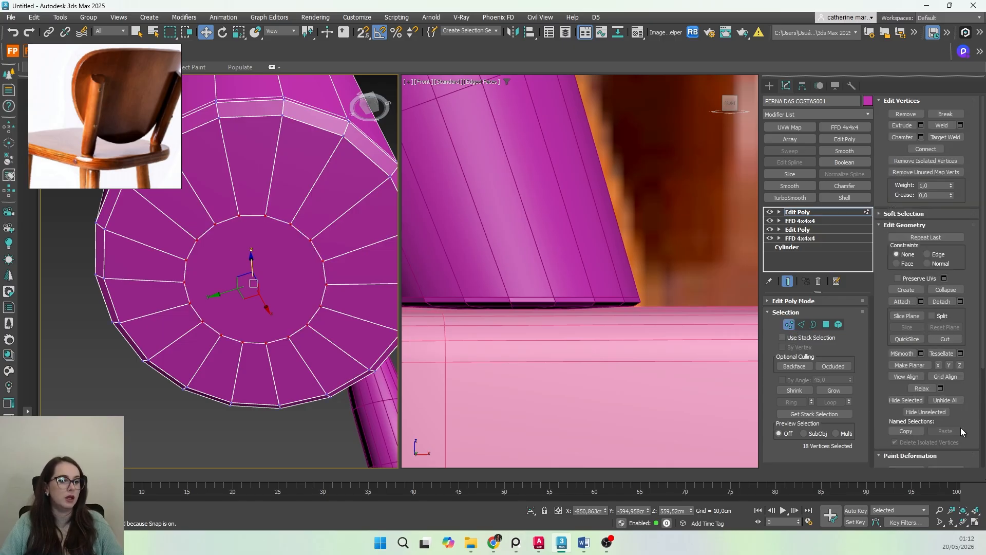
drag(960, 427, 964, 317)
click(945, 236)
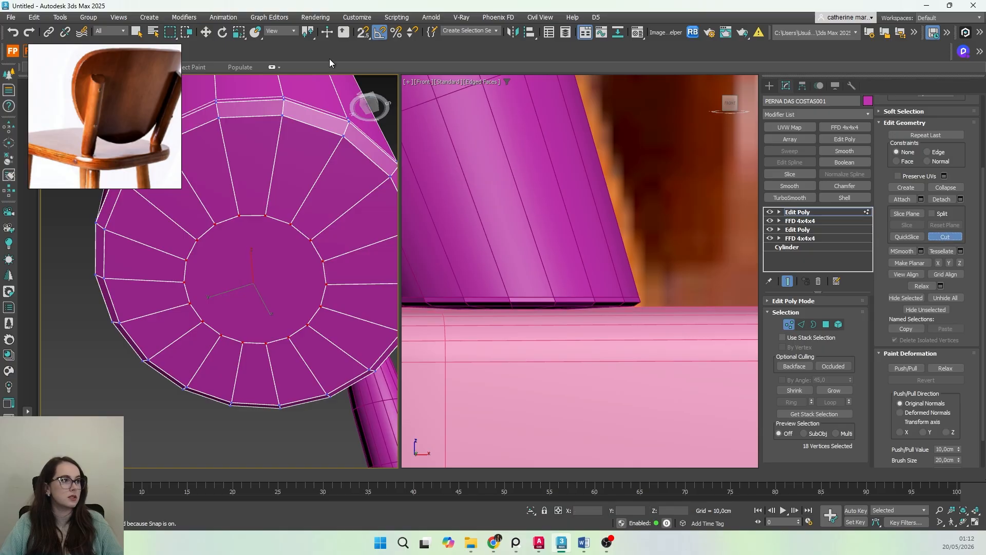
click(363, 31)
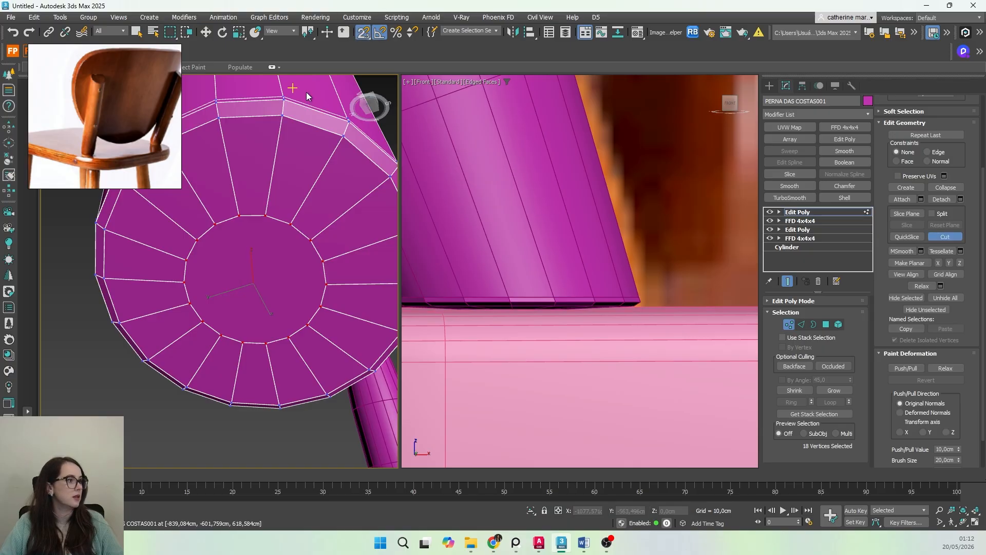
click(239, 216)
click(266, 341)
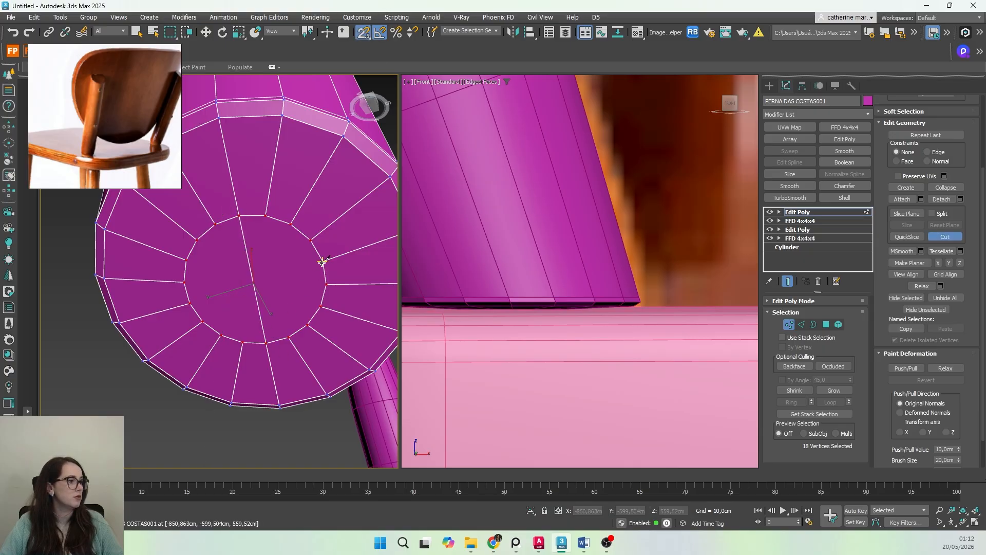
click(190, 302)
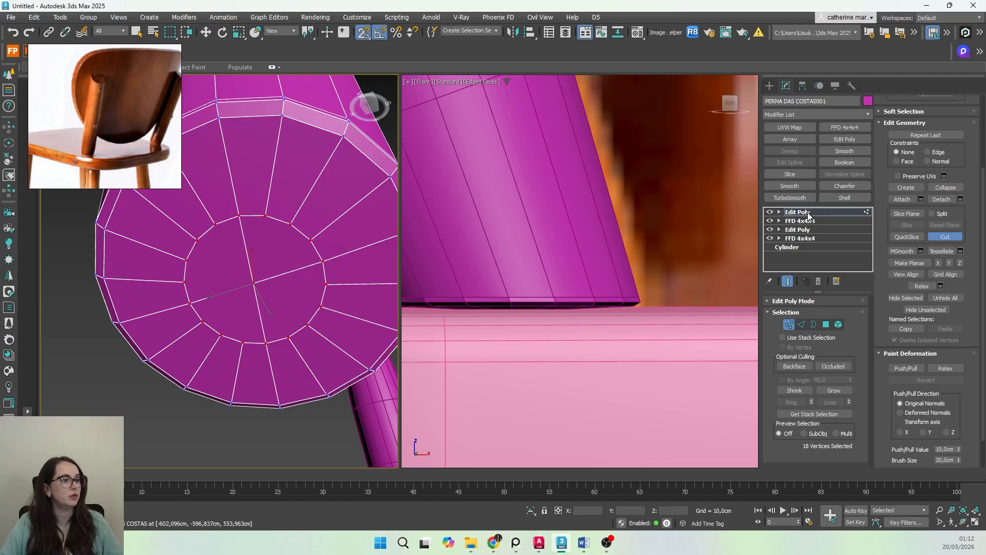
click(945, 236)
Step: Clear the vertex selection on the upright support and finish editing its Edit Poly modifier
scroll(278, 308, down, 3)
alt+middle_drag(278, 308, 253, 393)
key(q)
scroll(255, 389, down, 5)
alt+middle_drag(250, 359, 227, 396)
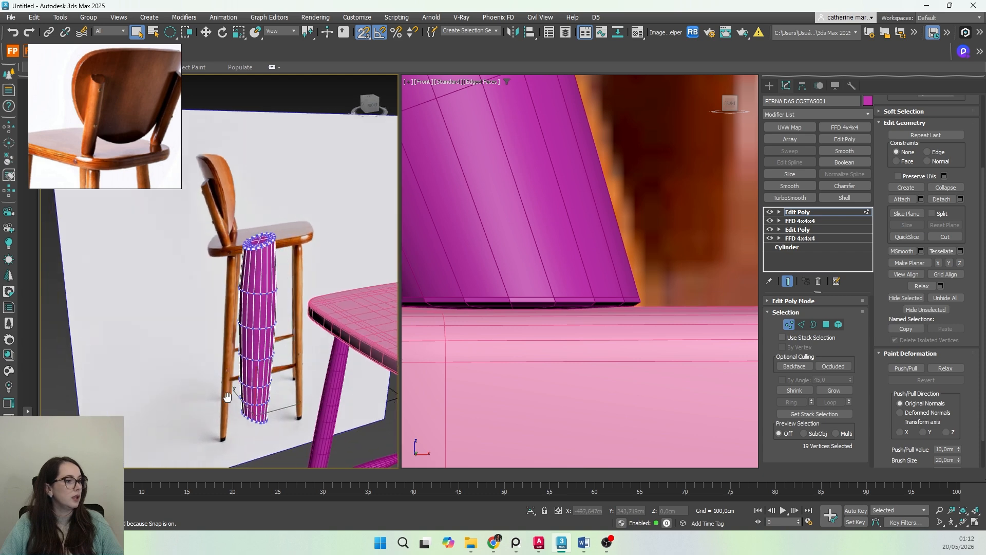
scroll(238, 386, down, 4)
alt+middle_drag(284, 368, 158, 336)
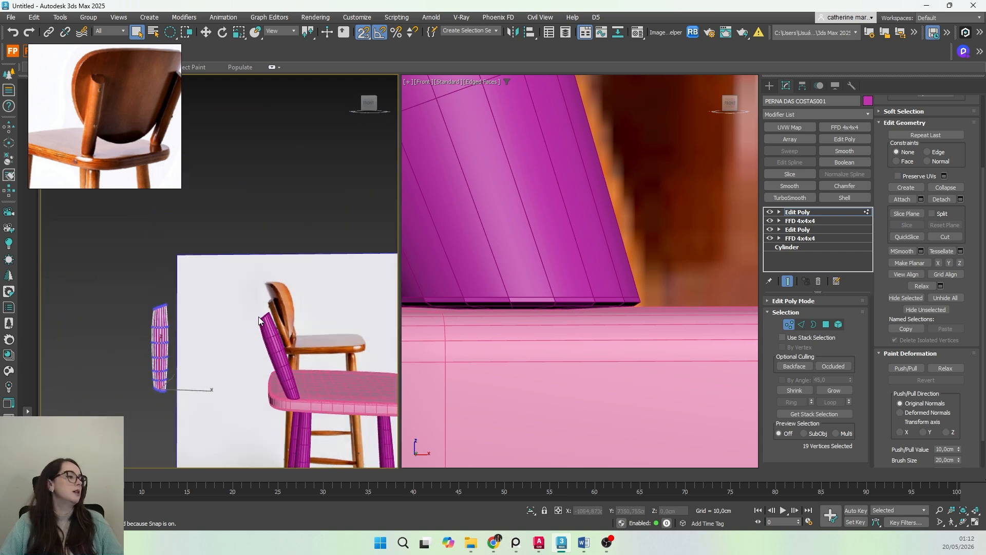
middle_drag(259, 317, 236, 267)
middle_drag(269, 298, 257, 285)
key(f)
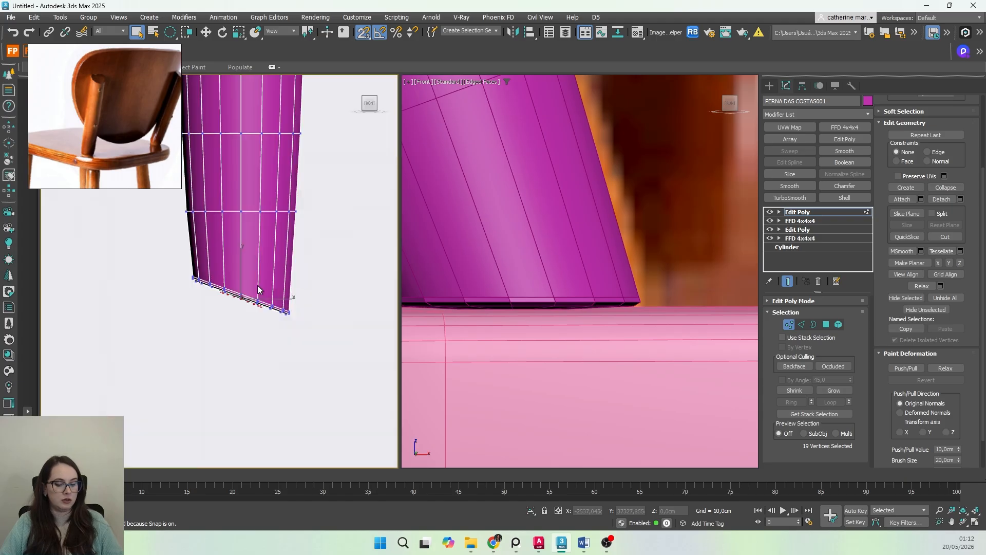
scroll(257, 285, up, 3)
scroll(236, 239, down, 10)
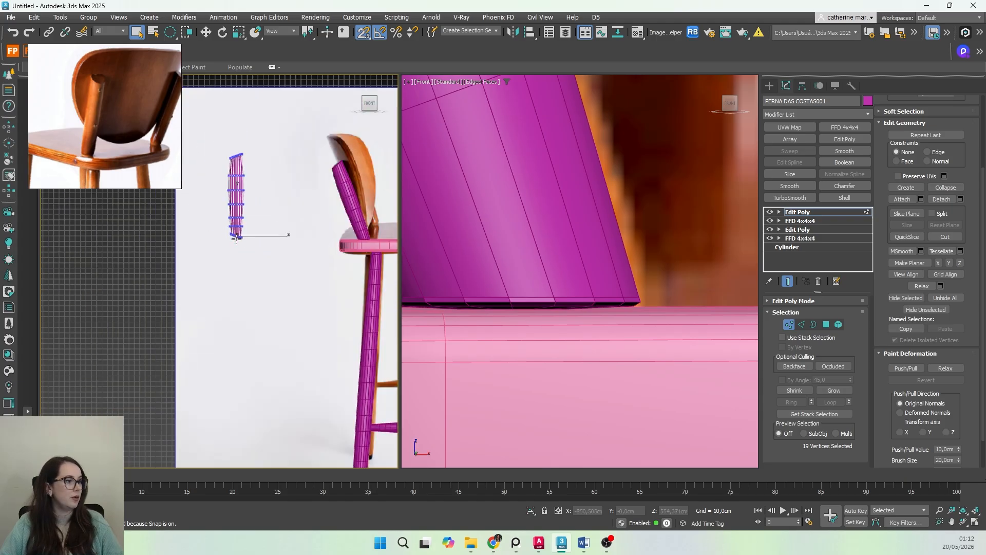
click(327, 289)
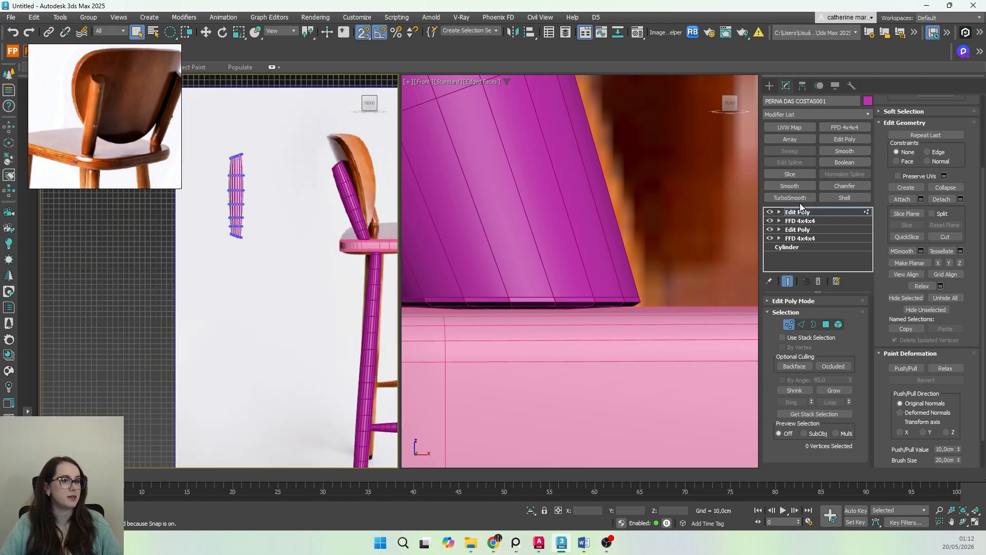
click(799, 212)
click(769, 86)
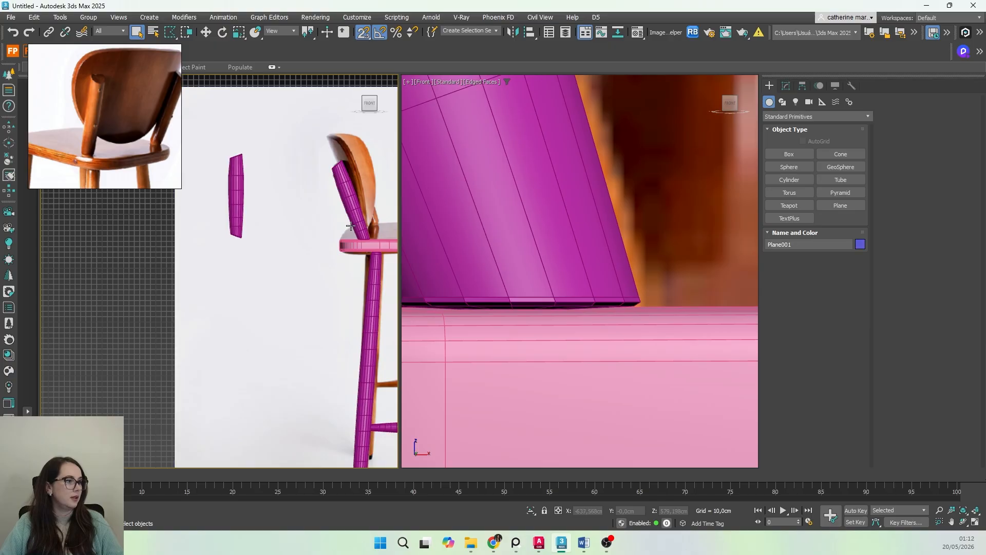
Step: Select the tilted backrest support and examine how it lines up with the side reference image and the seat
click(351, 226)
middle_drag(353, 264, 187, 287)
scroll(188, 290, up, 4)
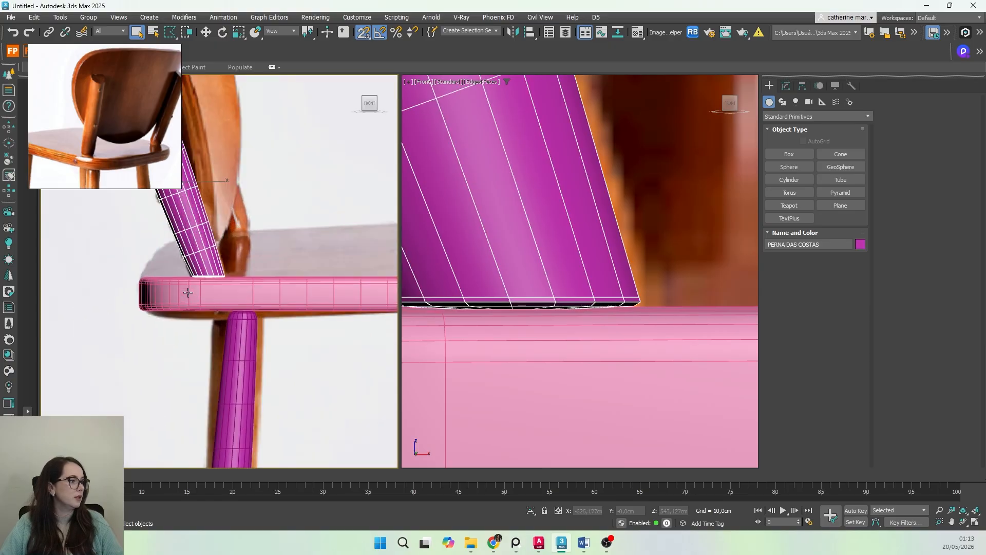
scroll(188, 292, up, 1)
middle_drag(193, 243, 288, 397)
scroll(261, 306, down, 2)
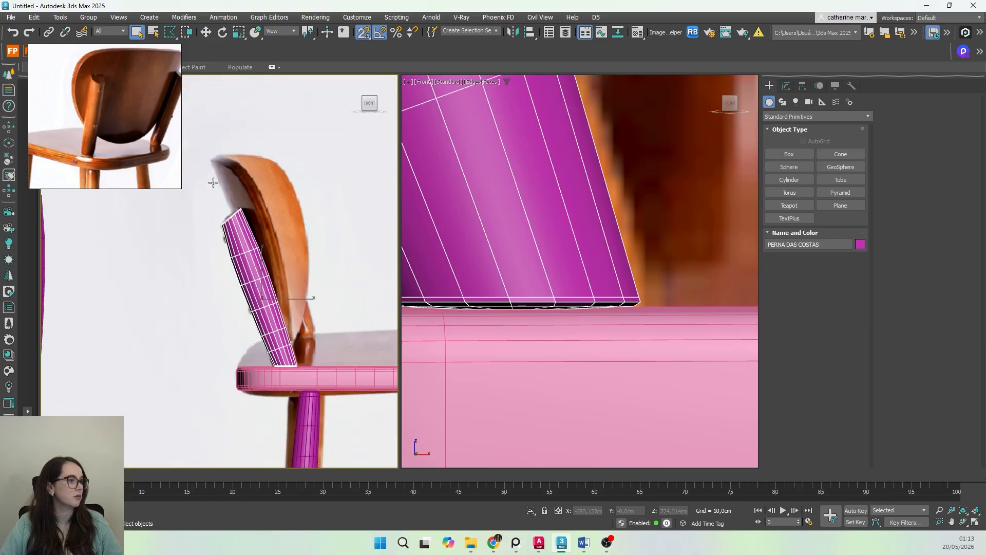
scroll(261, 300, down, 2)
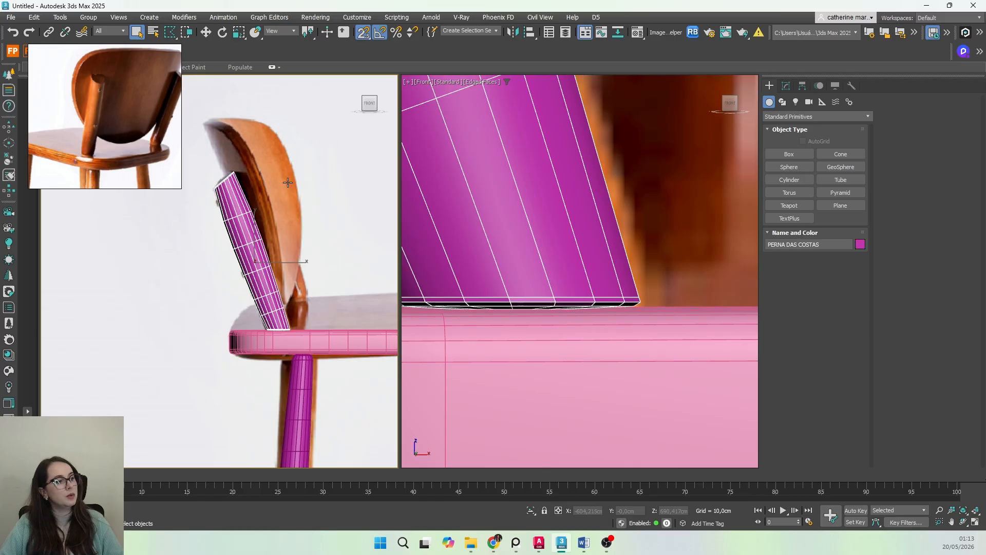
scroll(276, 289, down, 1)
scroll(276, 289, down, 3)
mouse_move(277, 326)
middle_down()
mouse_move(281, 347)
mouse_move(272, 322)
middle_up()
Step: With snapping off, move the backrest support inward from the seat's side edge to about -585.8 cm in Y
key(t)
key(z)
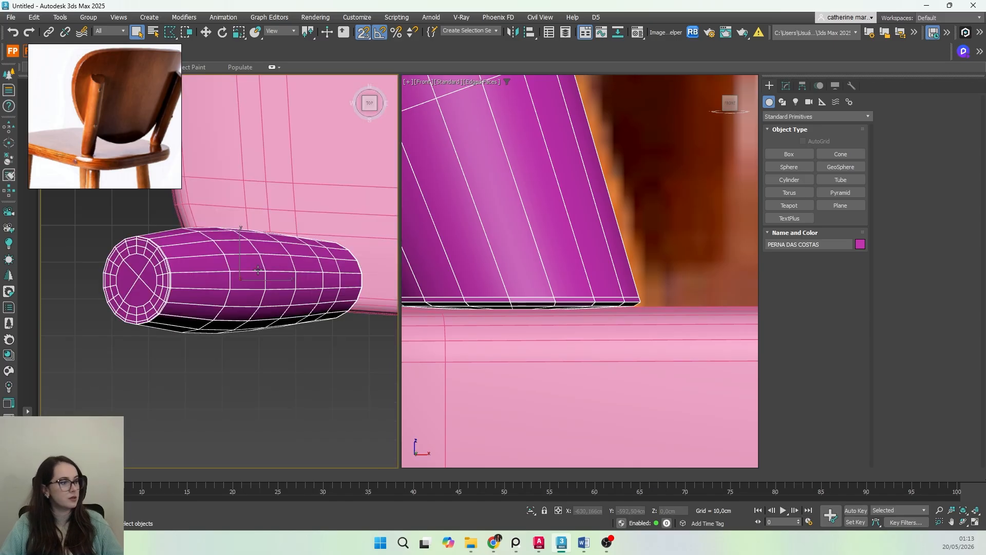
scroll(258, 270, down, 3)
middle_drag(252, 256, 239, 359)
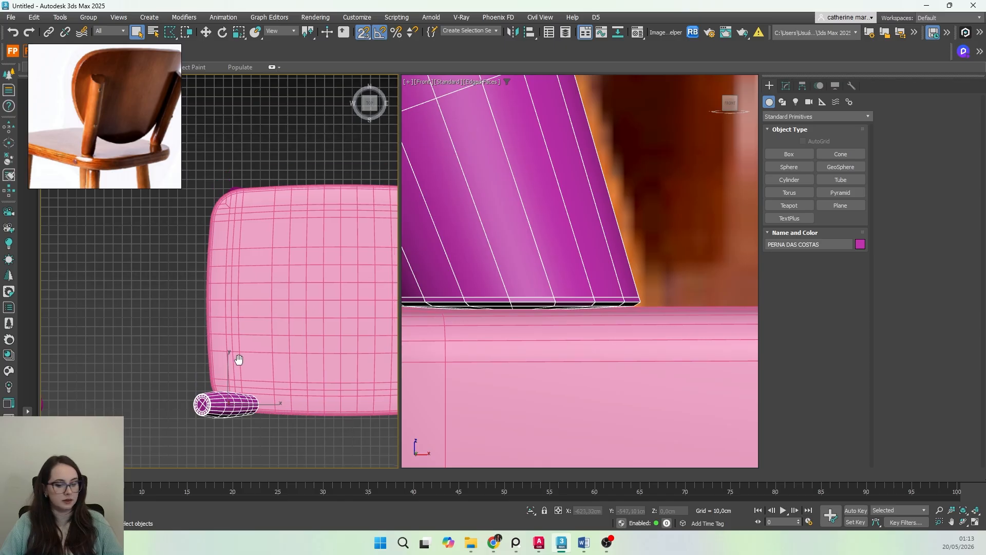
key(F3)
key(w)
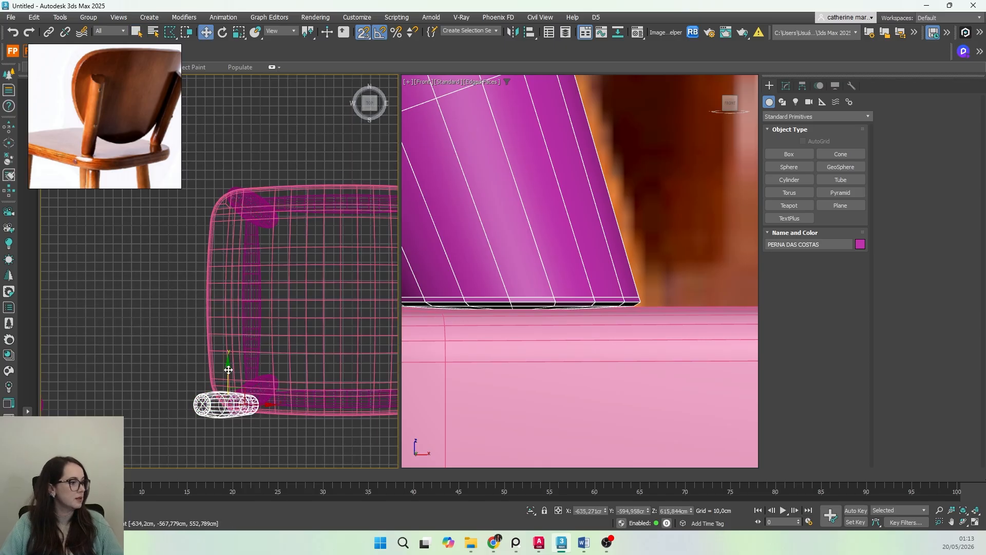
drag(228, 370, 223, 396)
key(f)
scroll(233, 334, down, 4)
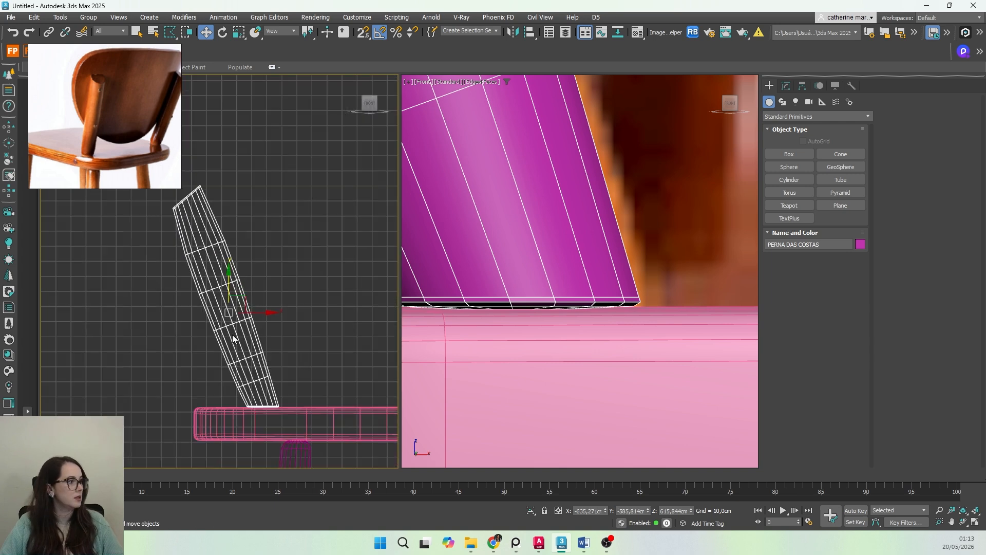
Step: Move the backrest support further inward over the seat corner, to about -580.2 cm in Y
scroll(268, 354, up, 5)
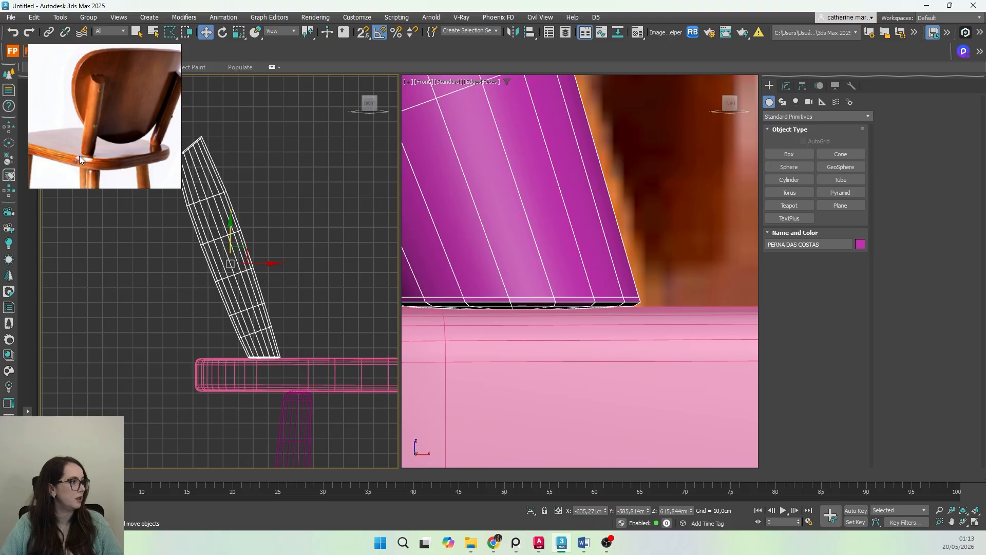
middle_drag(283, 364, 318, 358)
scroll(282, 363, down, 5)
scroll(223, 303, up, 5)
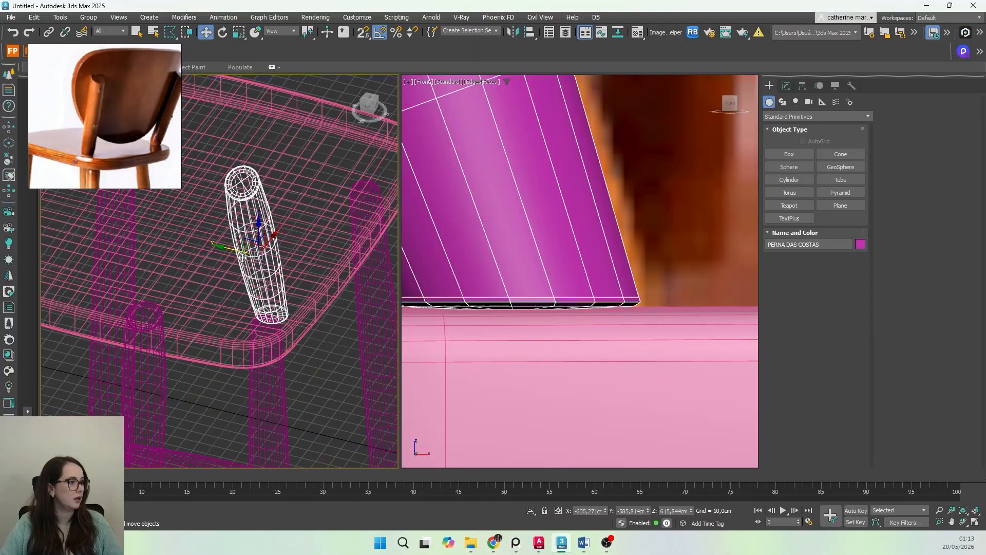
drag(231, 253, 221, 252)
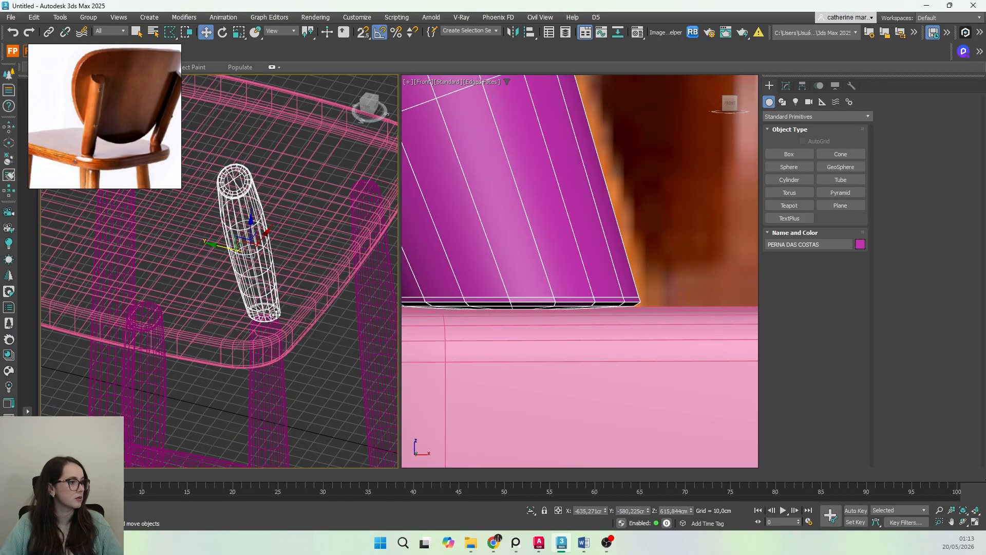
Step: Show the model shaded and fine-tune the backrest support's inward position to about -578.7 cm in Y, matching the reference photo
alt+middle_drag(241, 308, 281, 321)
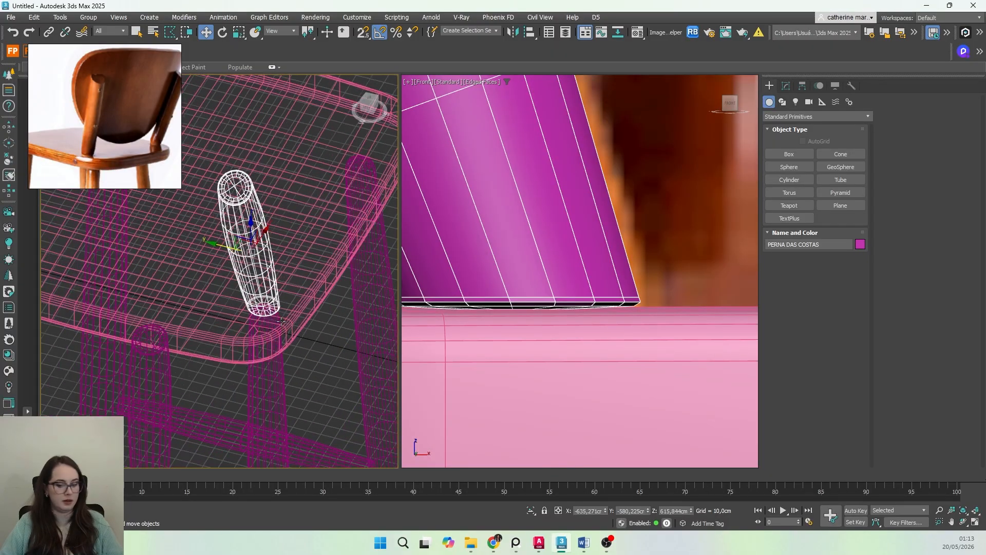
scroll(280, 321, up, 3)
key(F3)
scroll(278, 323, down, 5)
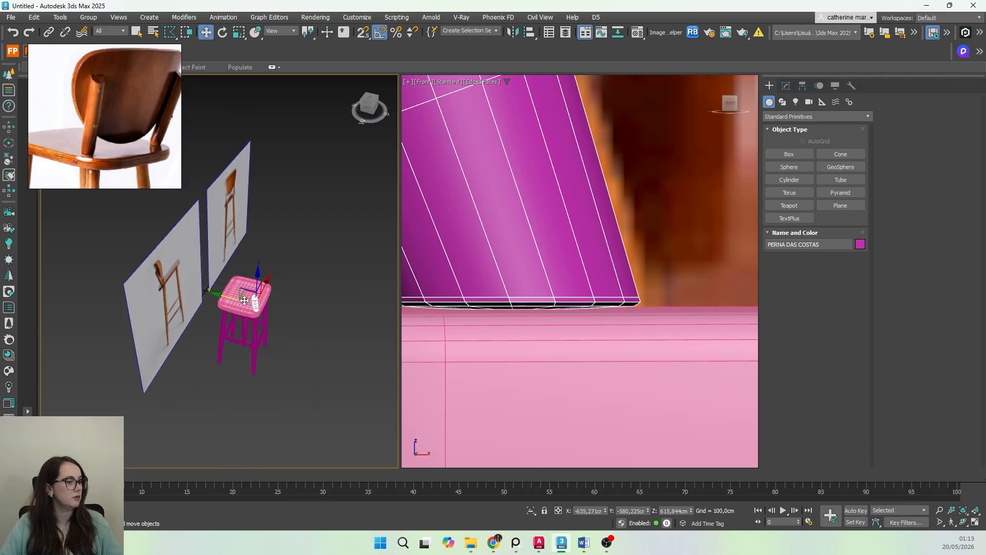
scroll(249, 308, up, 5)
scroll(289, 340, down, 5)
scroll(267, 334, up, 5)
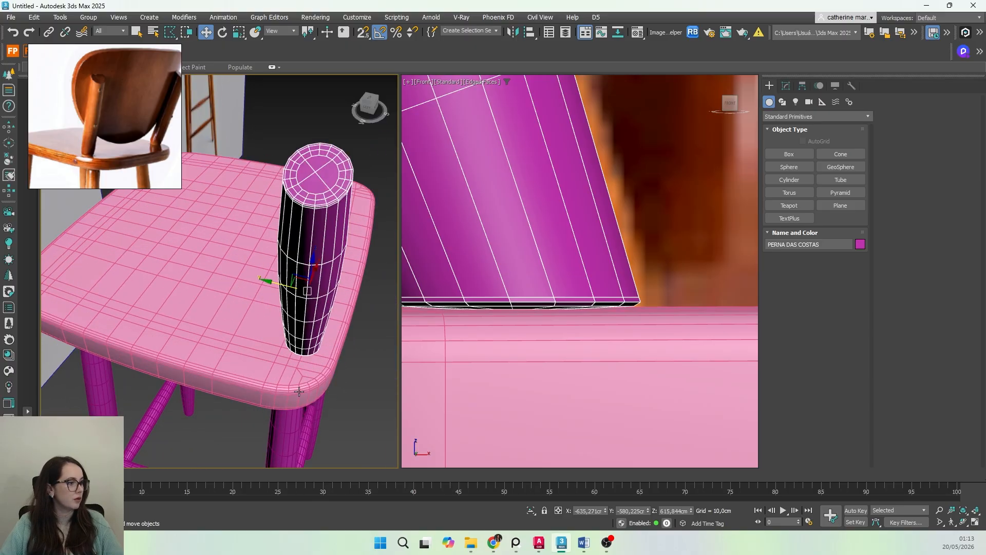
drag(273, 283, 265, 280)
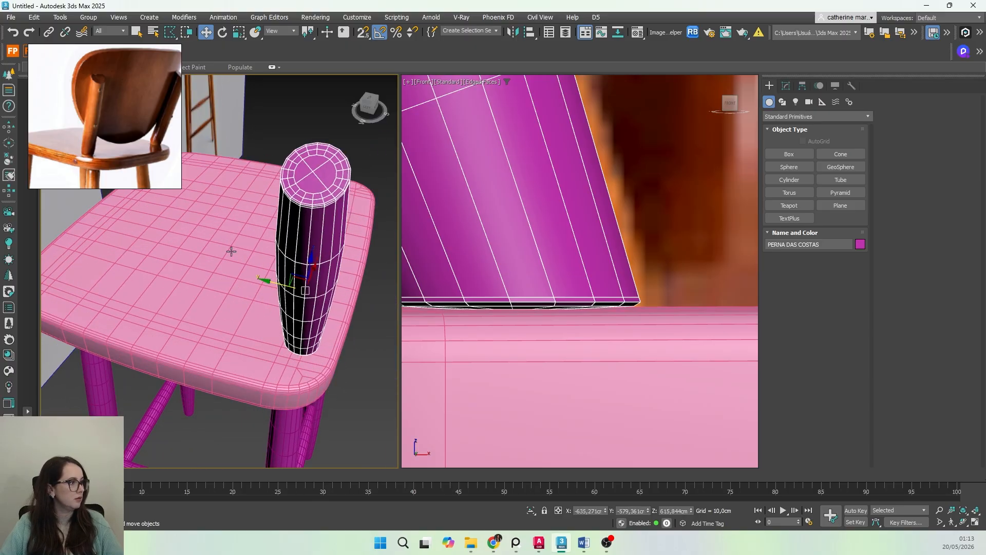
scroll(112, 153, up, 2)
scroll(77, 154, down, 3)
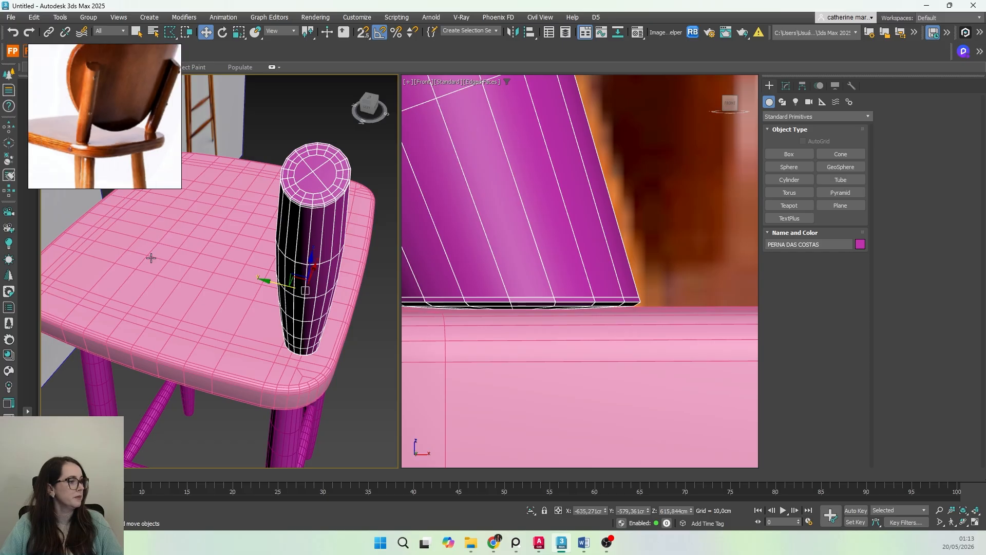
drag(277, 284, 274, 283)
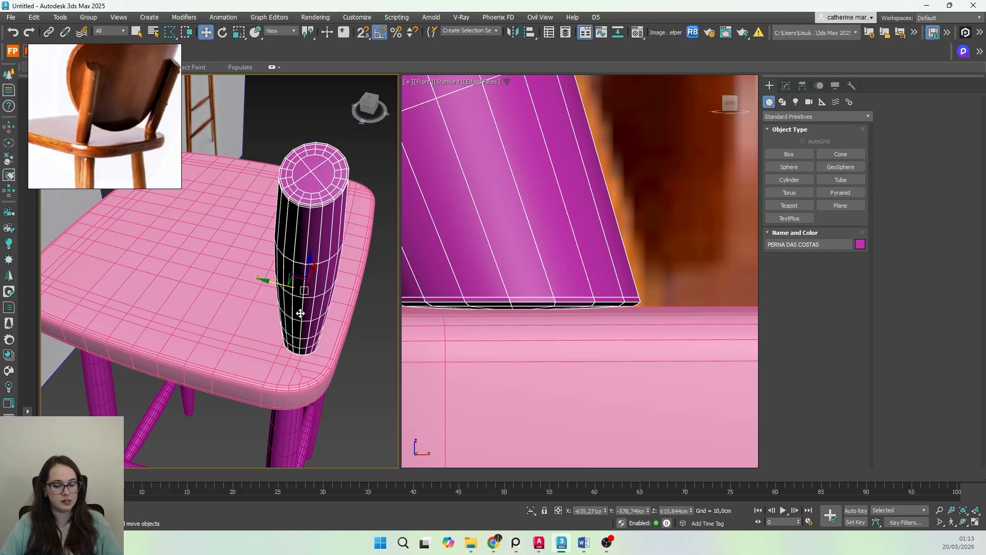
Step: Align only the backrest support's pivot to the seat's pivot point in X and Y
key(t)
key(z)
scroll(304, 267, down, 7)
middle_drag(304, 267, 217, 376)
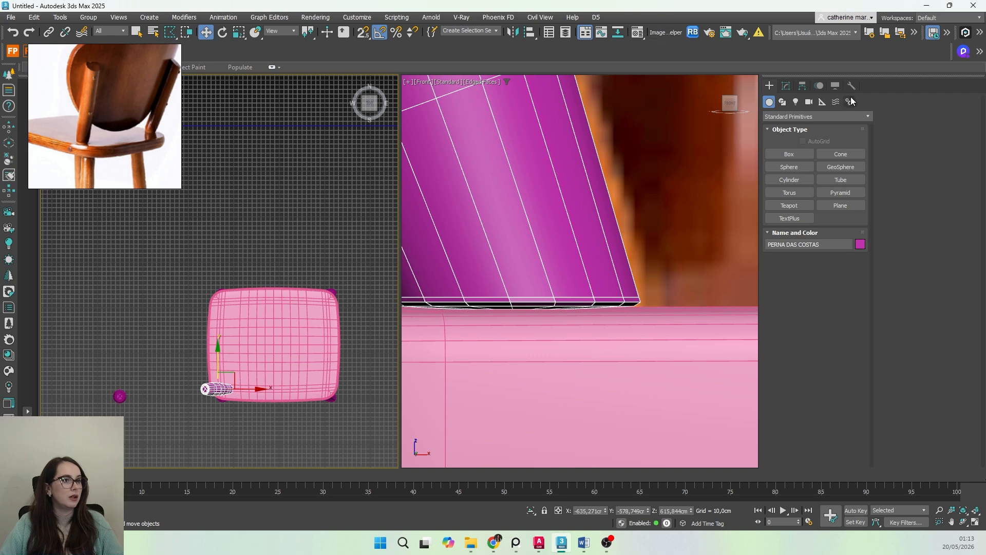
click(803, 87)
click(816, 157)
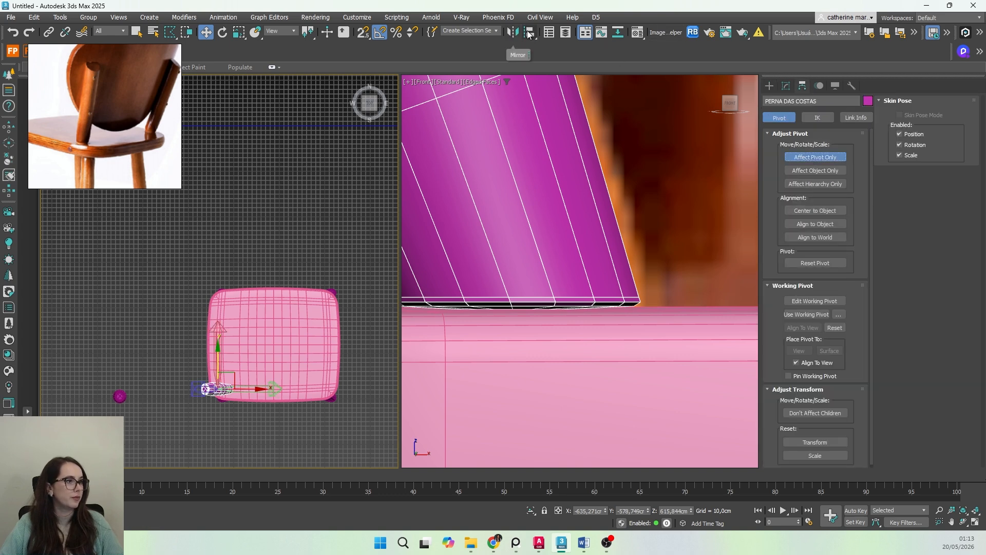
click(529, 34)
click(306, 321)
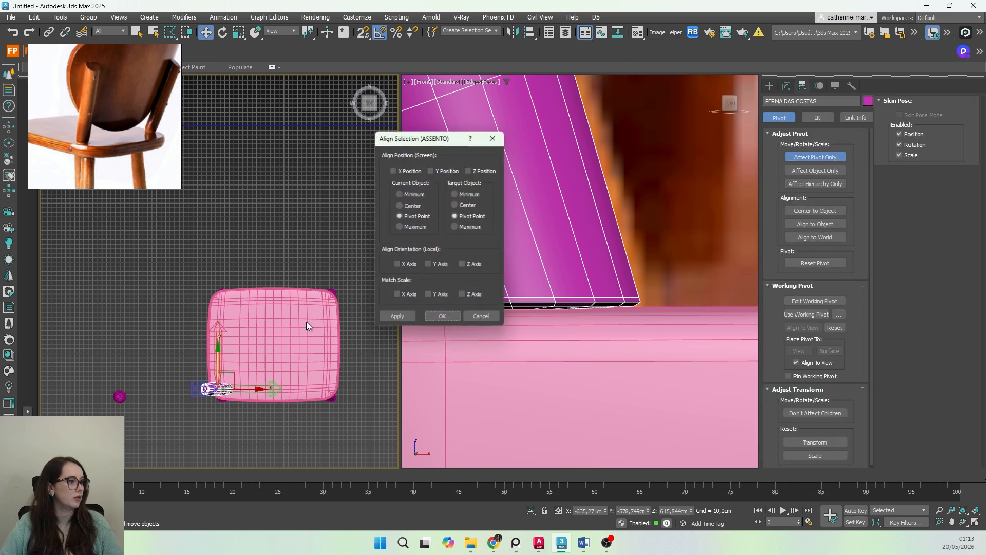
click(436, 170)
click(405, 169)
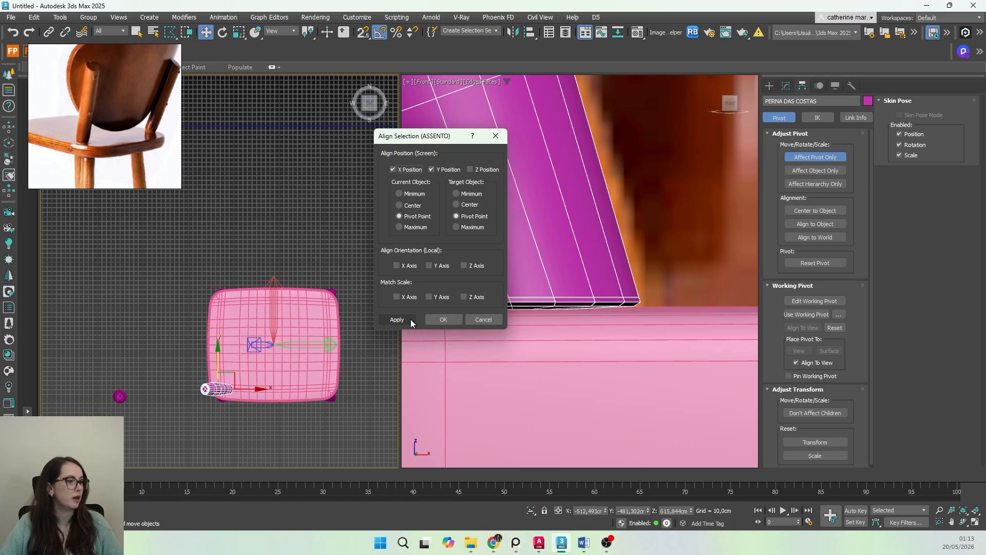
click(442, 319)
click(815, 157)
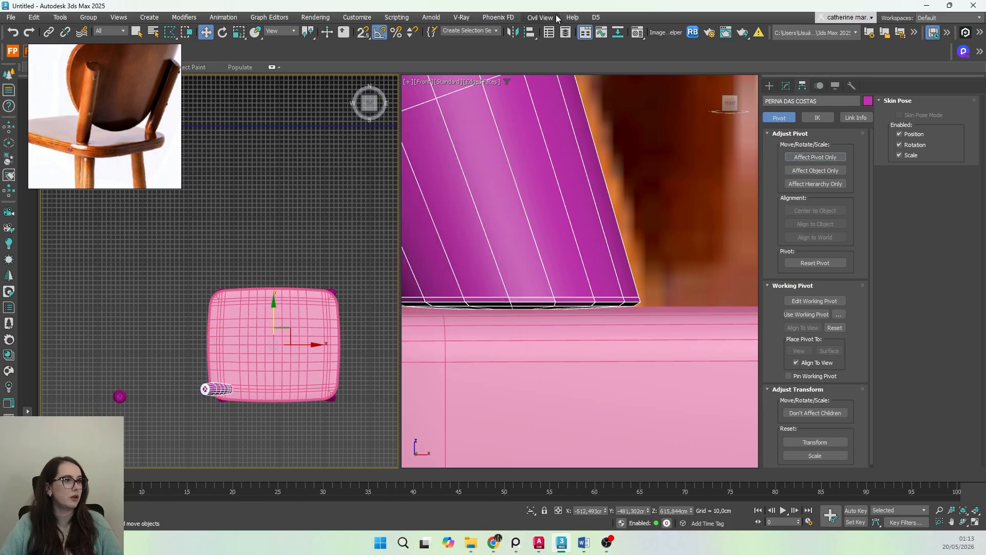
Step: Try to mirror the backrest support along the X axis as an instance, and remove the resulting copy
click(513, 31)
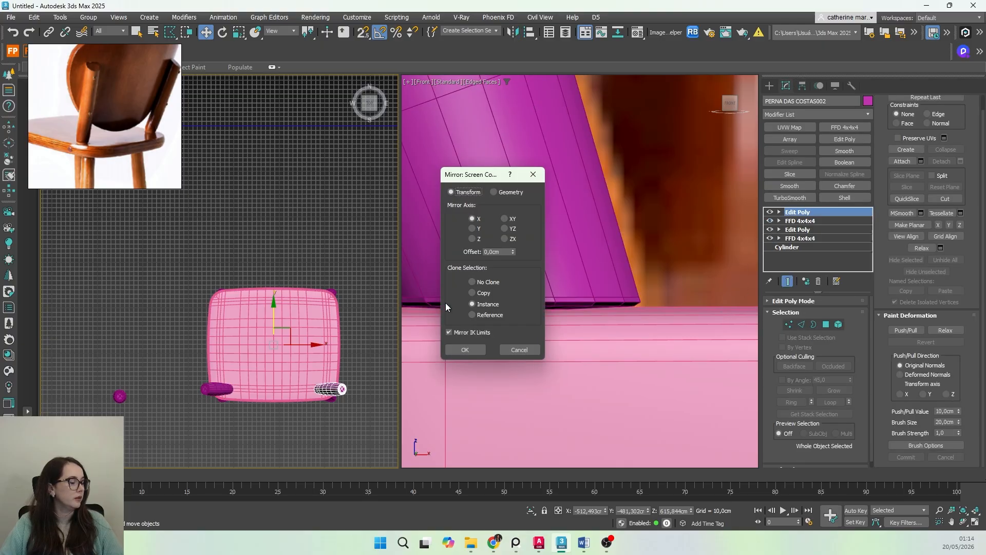
click(484, 352)
scroll(296, 360, down, 3)
alt+middle_drag(290, 378, 312, 307)
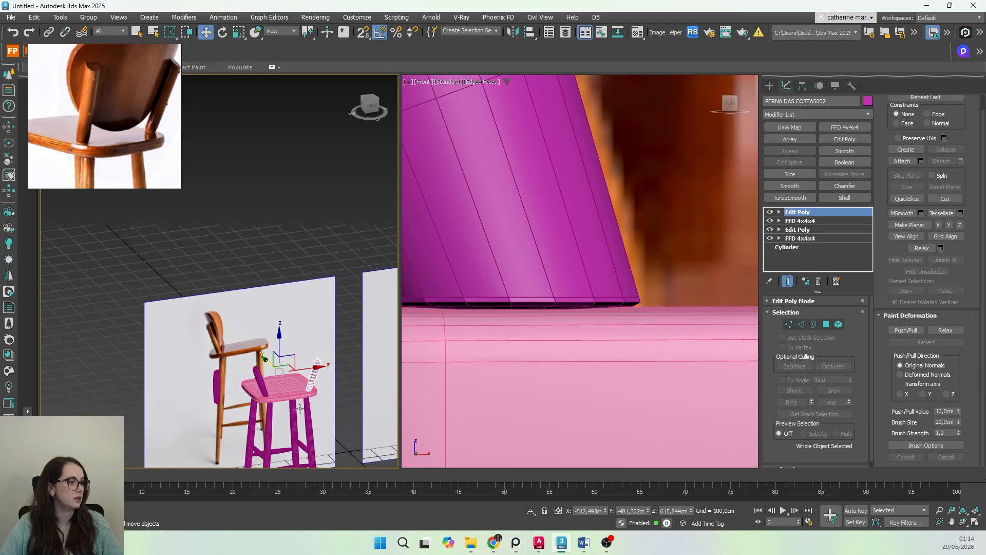
middle_drag(300, 408, 304, 331)
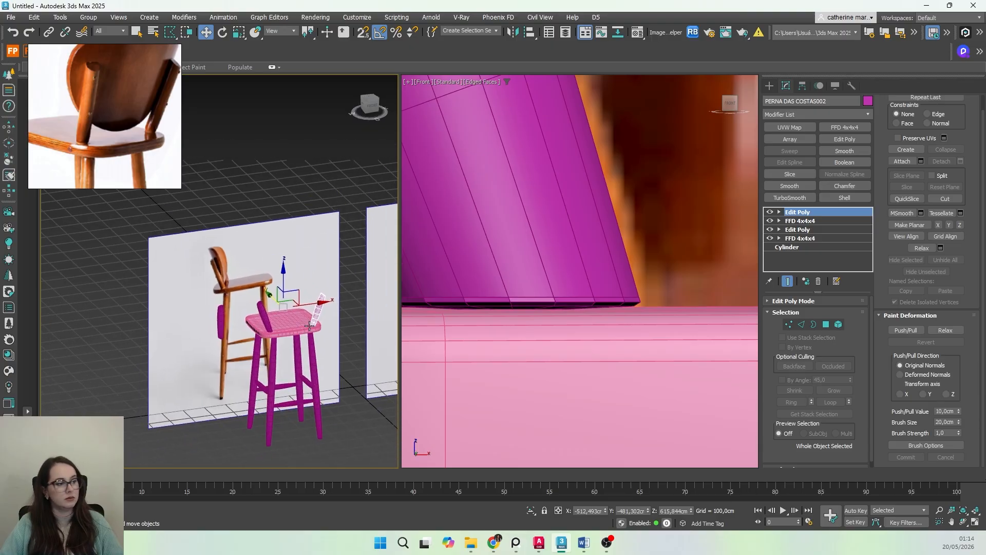
key(ctrl+d)
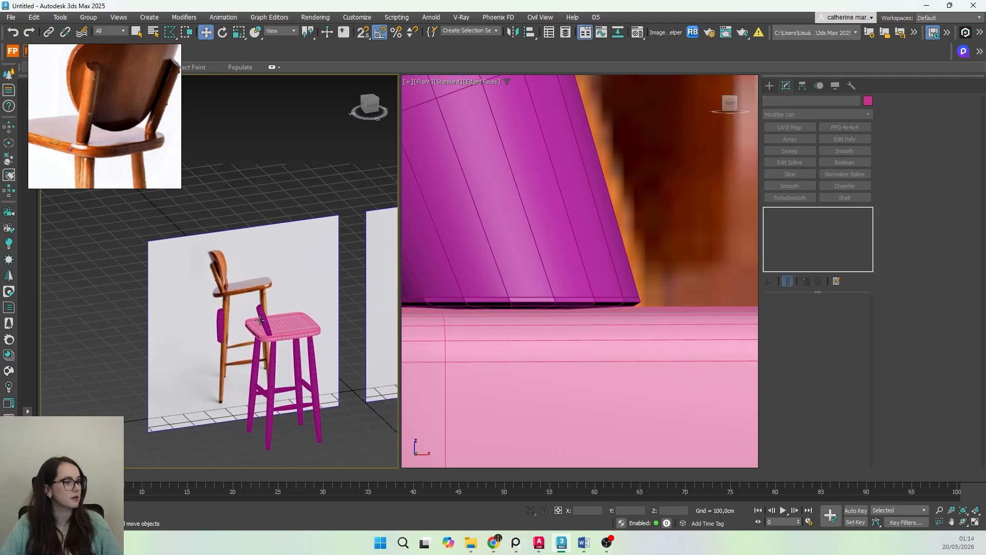
Step: Mirror the backrest support along the Y axis as an instance to the opposite side of the seat
click(260, 320)
alt+middle_drag(260, 321, 332, 352)
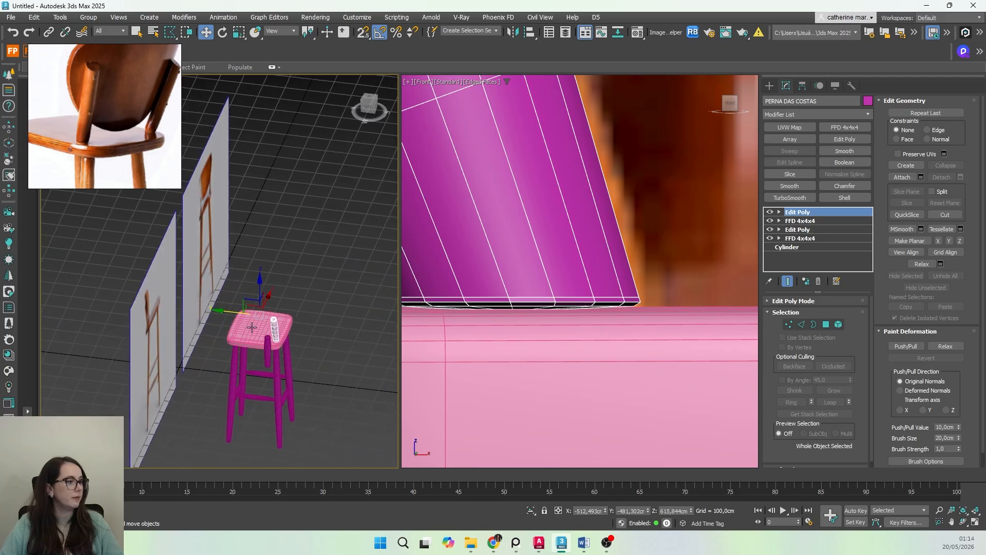
click(512, 32)
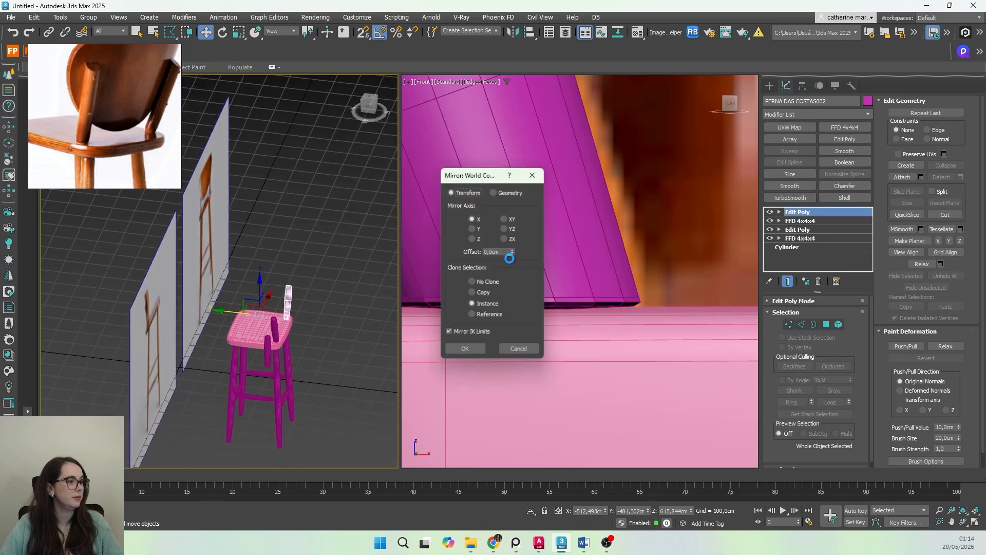
click(472, 228)
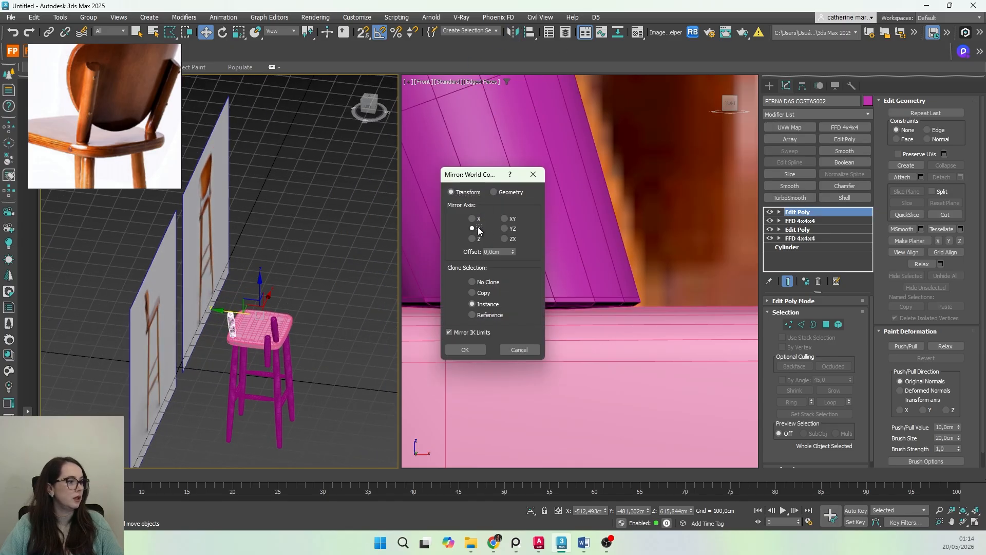
click(464, 349)
Step: Examine both backrest supports in an enlarged view from several angles and compare the stool with the side and front reference images
scroll(229, 348, up, 5)
middle_drag(229, 348, 274, 312)
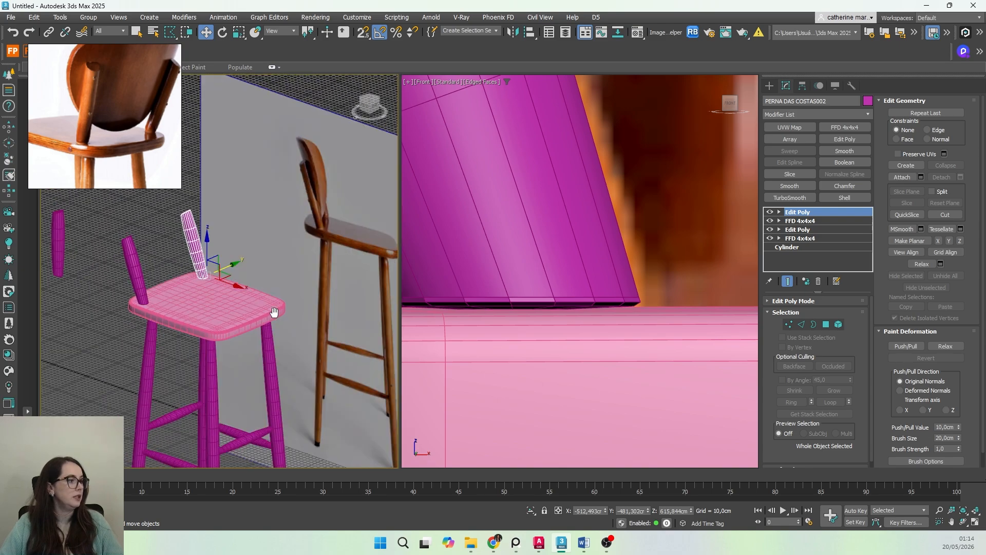
alt+middle_drag(208, 312, 426, 332)
key(alt+w)
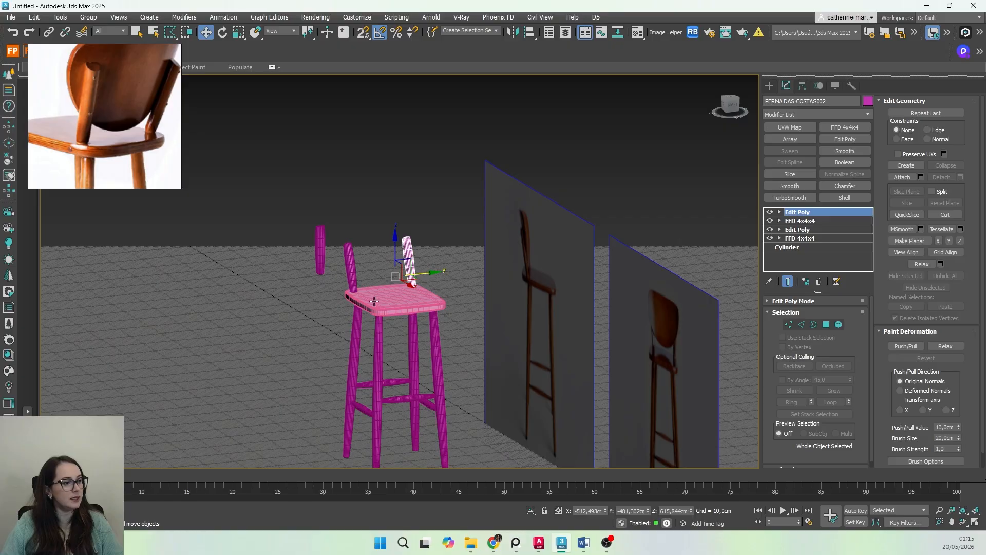
scroll(374, 301, up, 10)
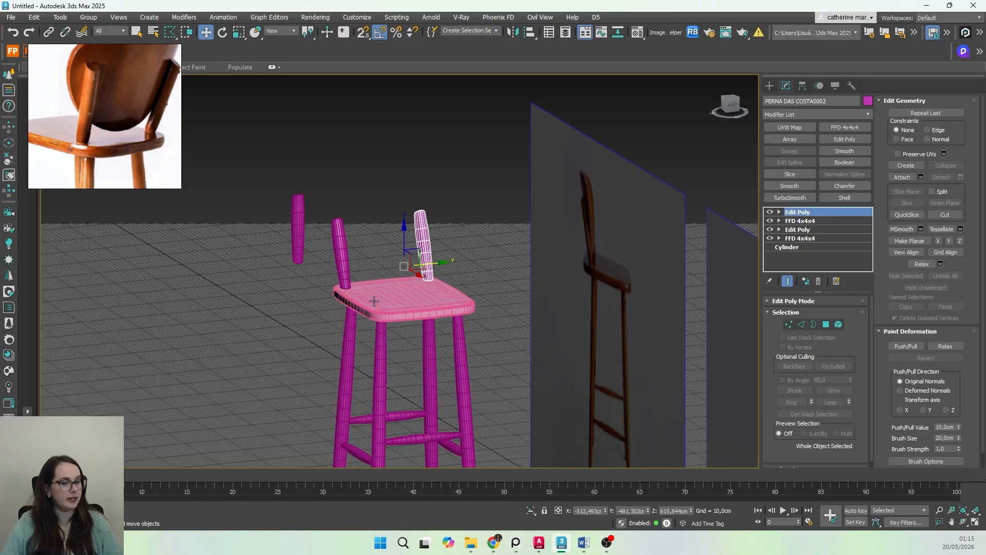
scroll(374, 301, down, 8)
scroll(332, 309, up, 3)
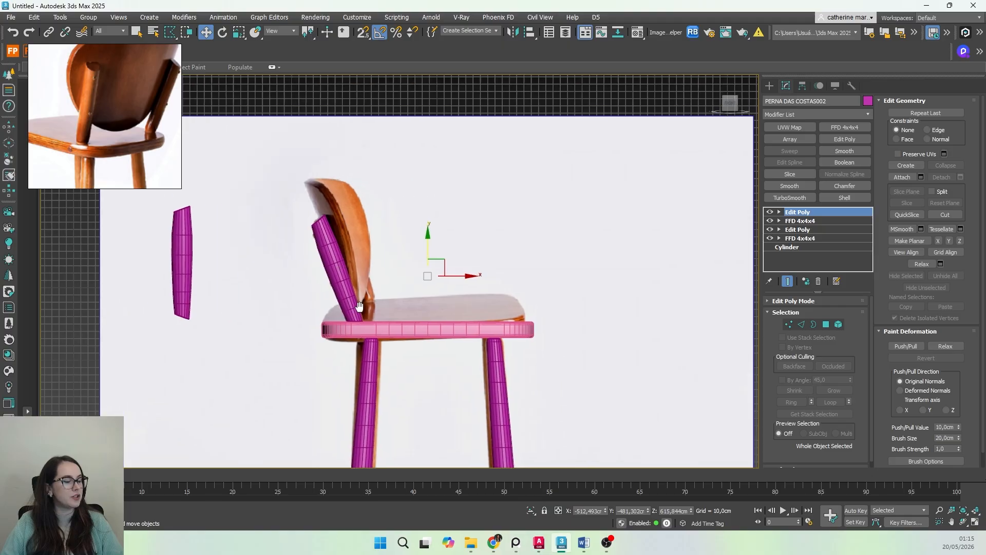
scroll(332, 308, down, 3)
middle_drag(358, 326, 271, 308)
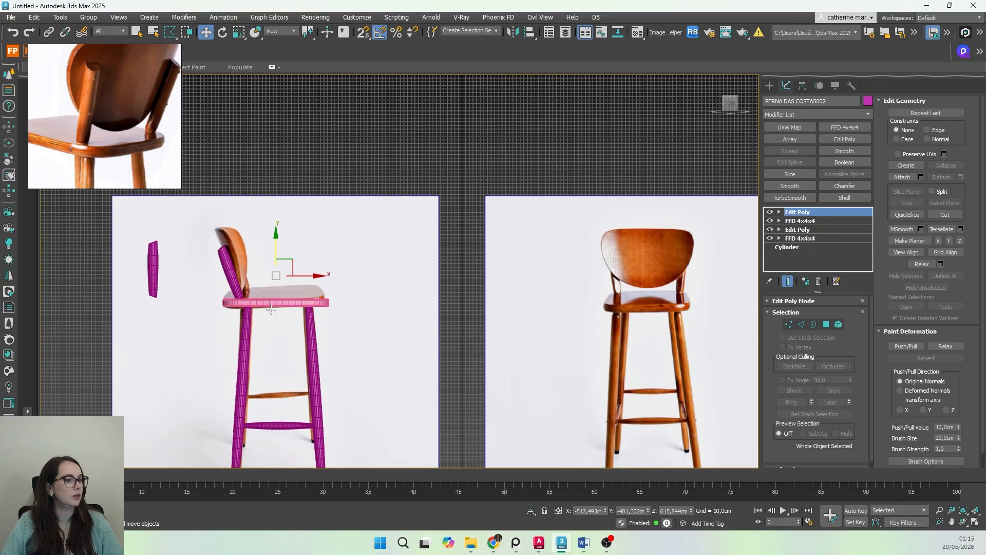
middle_drag(621, 315, 462, 303)
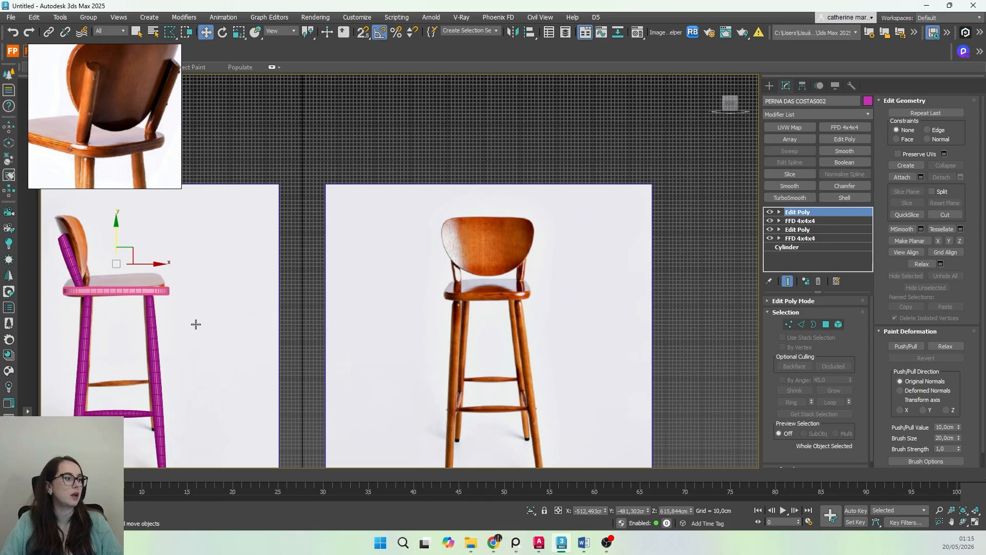
middle_drag(196, 323, 303, 327)
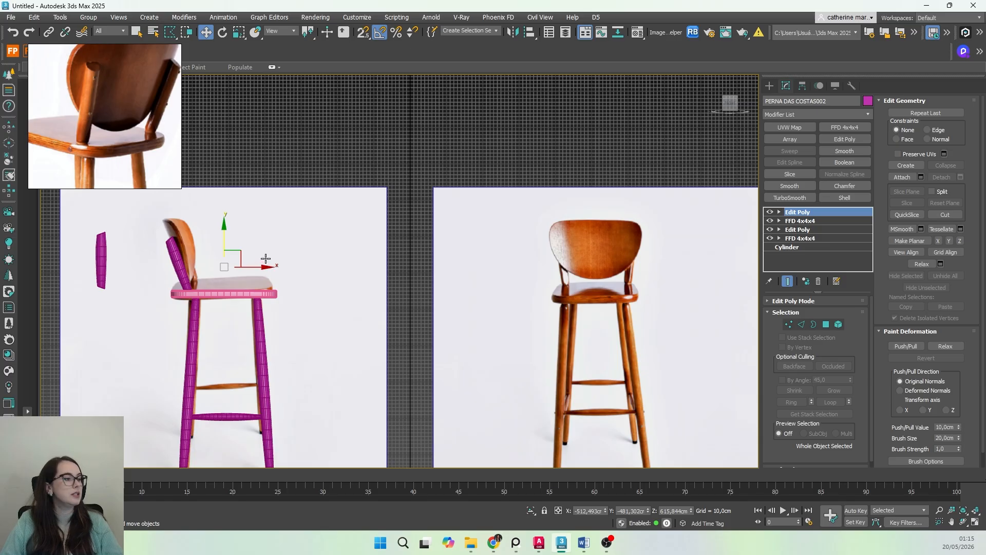
Step: Create a box over the backrest in the side reference, about 190.9 cm long, 17 cm wide and 67.9 cm high
middle_drag(226, 301, 299, 298)
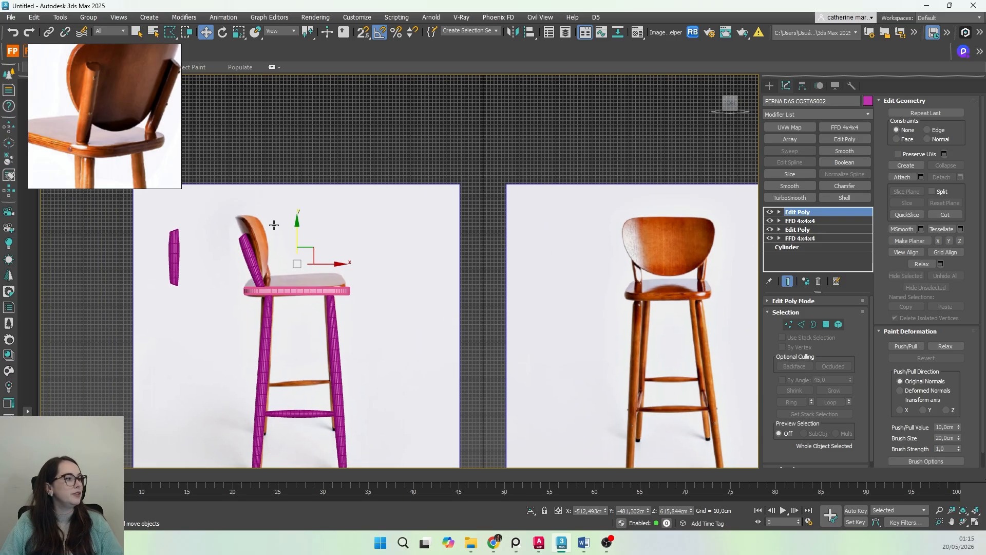
scroll(272, 263, up, 5)
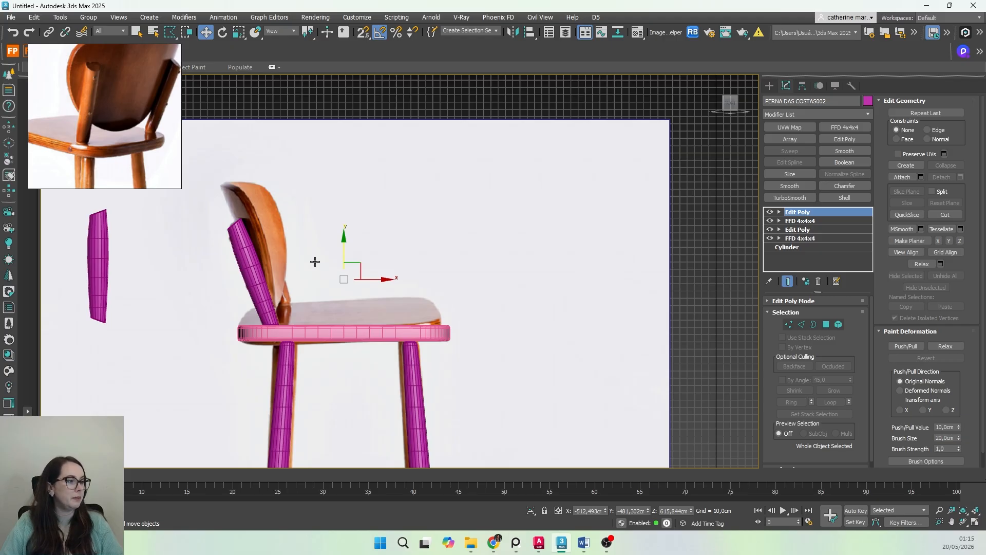
scroll(315, 262, down, 5)
click(769, 86)
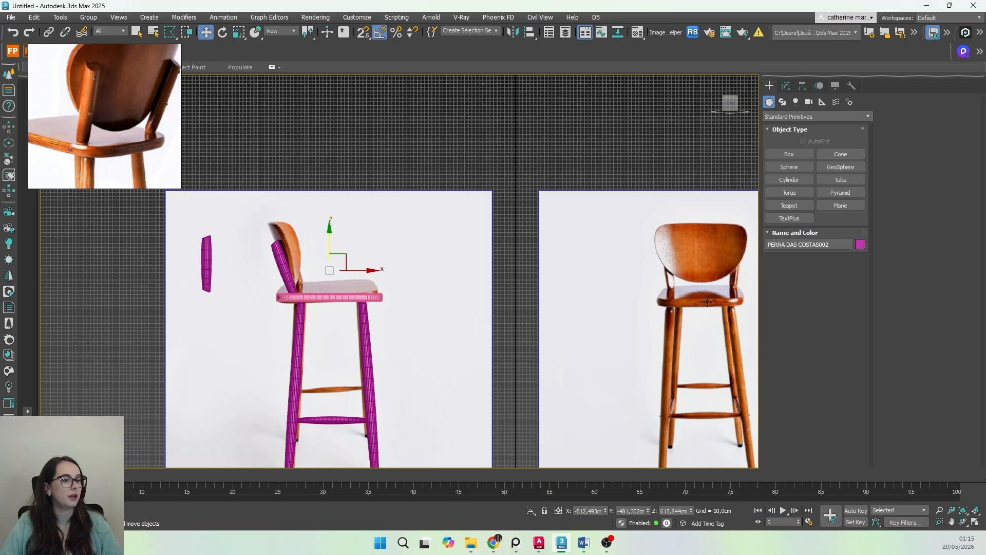
click(797, 155)
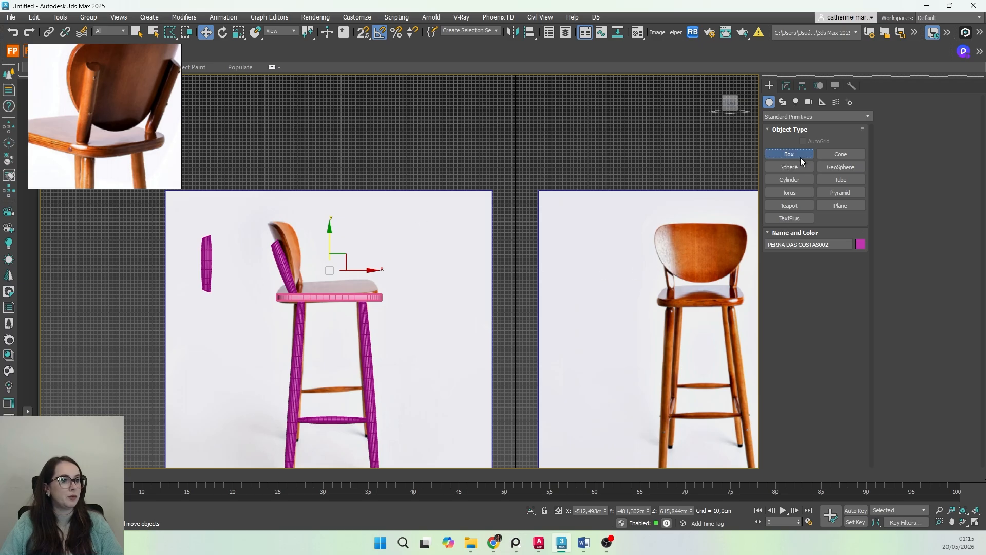
middle_drag(451, 278, 425, 267)
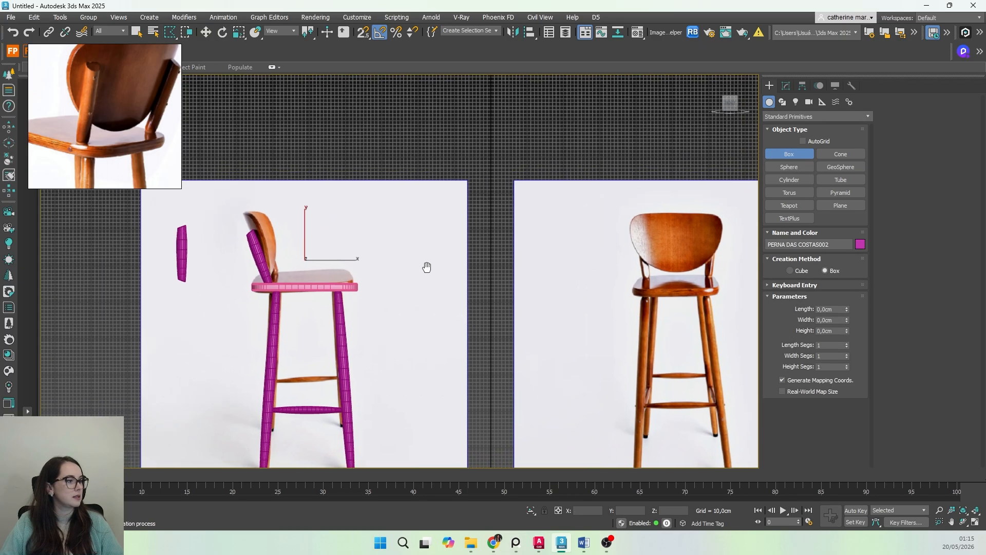
mouse_move(245, 211)
mouse_down()
mouse_move(295, 238)
mouse_move(275, 268)
mouse_move(250, 280)
mouse_up()
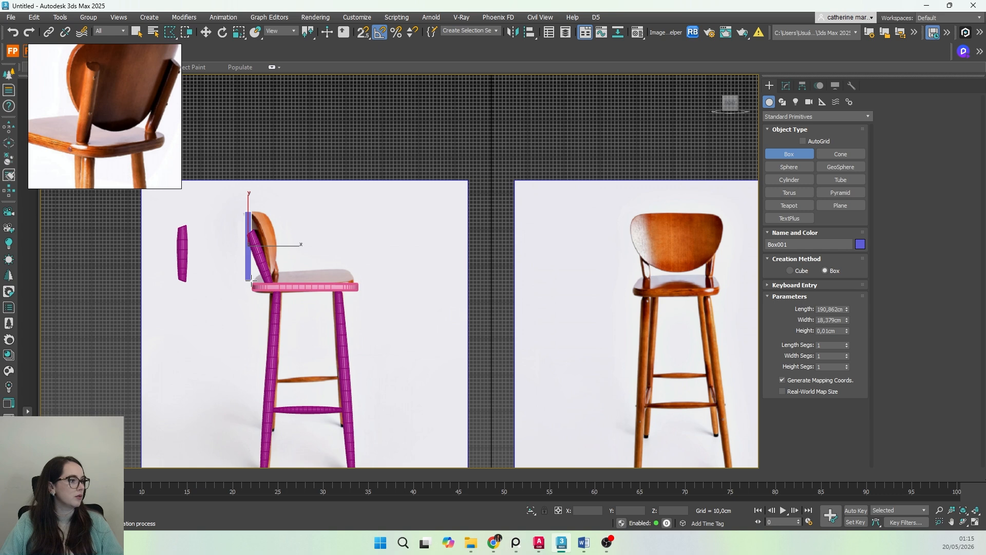
drag(251, 281, 251, 283)
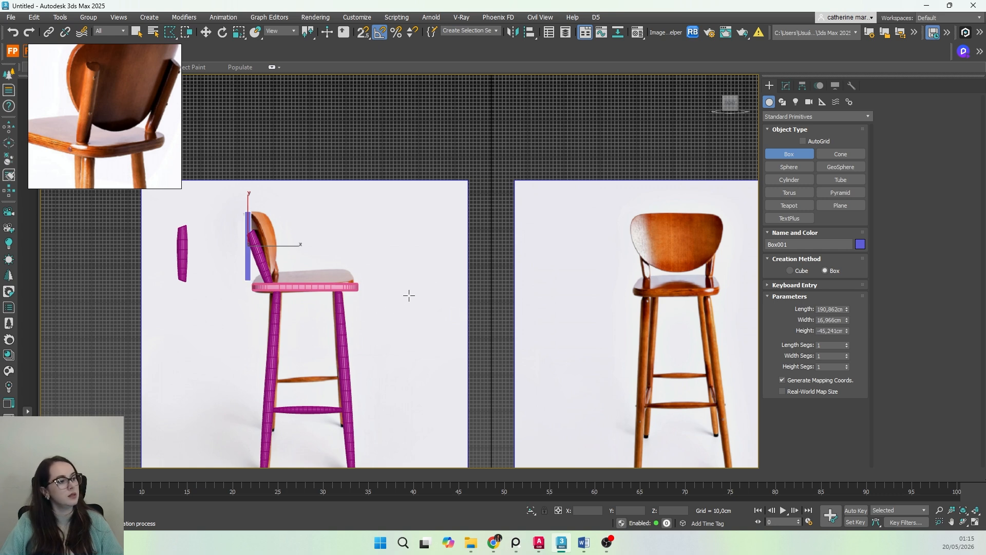
click(482, 256)
middle_drag(321, 309, 325, 292)
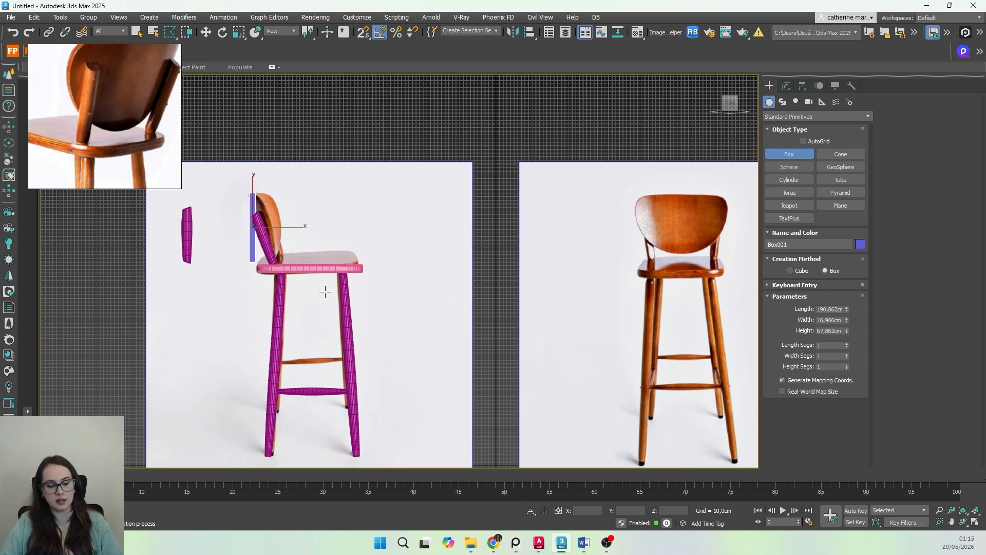
Step: Move the box along the Y axis in the top view to the seat's rear edge, between the two backrest supports
key(t)
key(z)
scroll(320, 238, down, 5)
scroll(320, 238, down, 8)
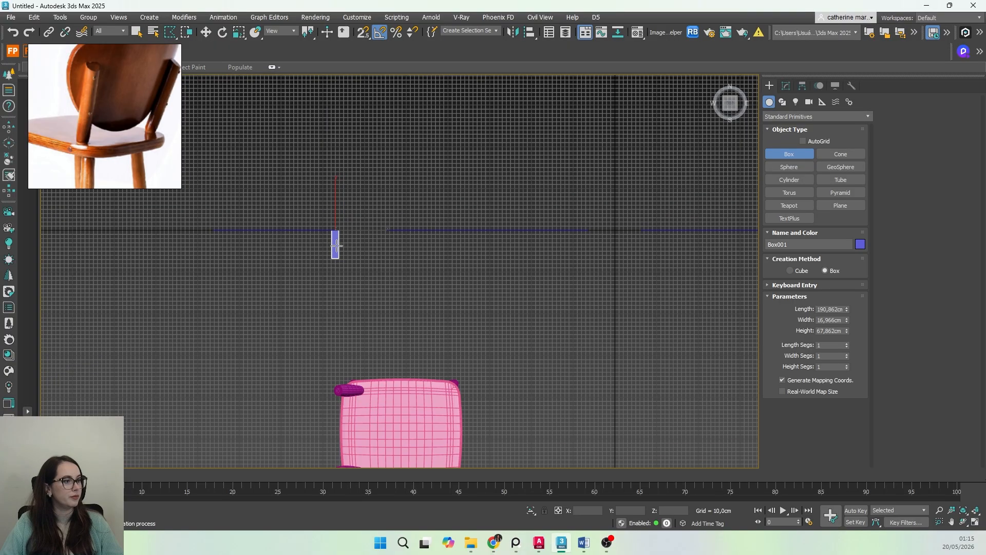
middle_drag(353, 319, 380, 231)
key(w)
drag(363, 119, 379, 296)
Step: Examine the backrest and seat in the perspective reference photo from different sides and compare them with the model from above
scroll(113, 155, down, 7)
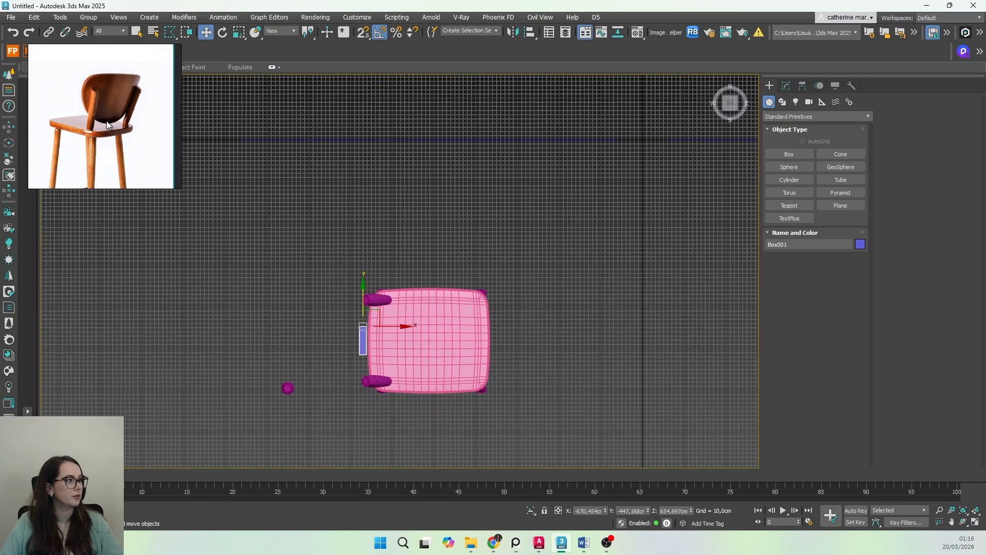
middle_drag(100, 151, 195, 108)
scroll(106, 93, up, 4)
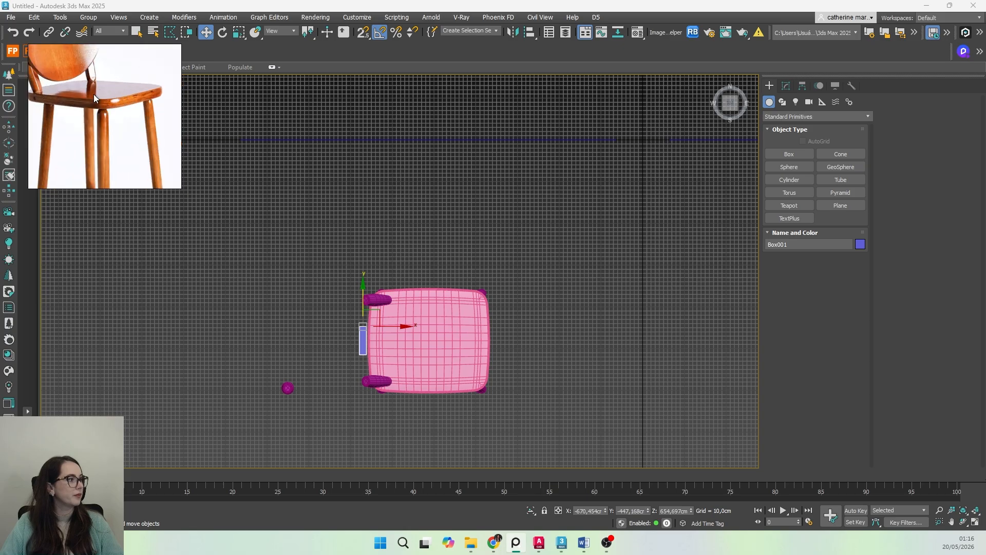
scroll(95, 94, down, 3)
middle_drag(95, 94, 105, 124)
scroll(105, 124, up, 3)
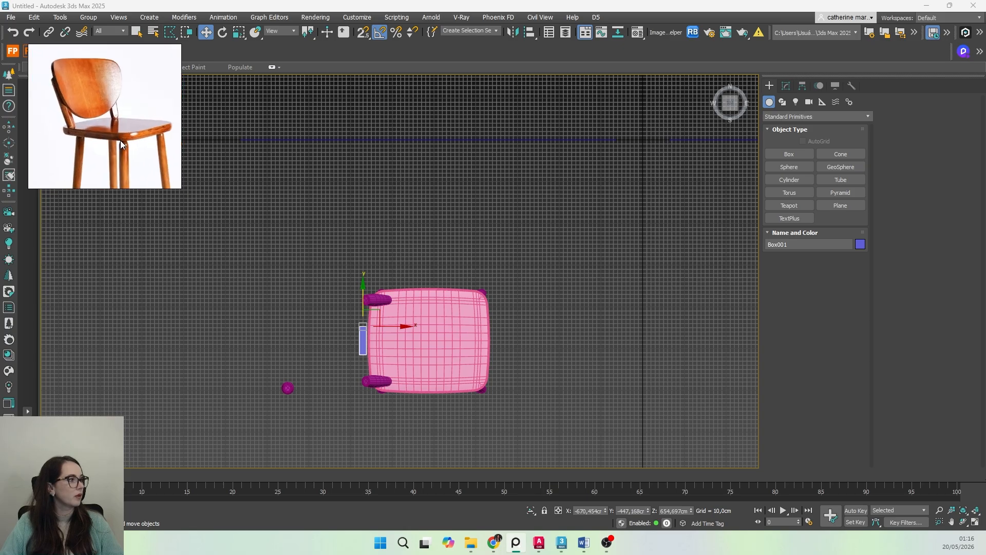
scroll(371, 339, up, 3)
scroll(351, 421, up, 2)
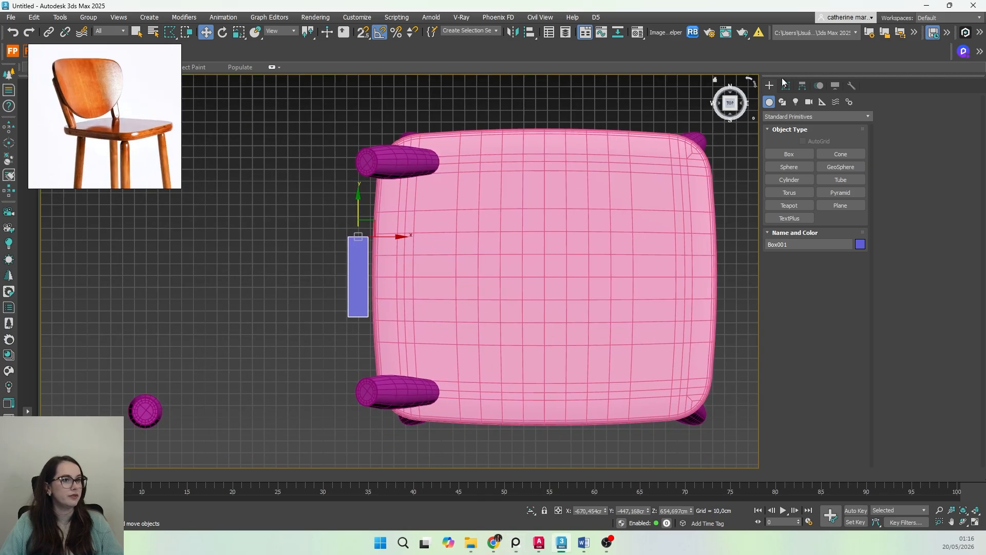
Step: Increase the box's height to about 194.8 cm and move it along Y so that it spans both backrest supports
click(785, 85)
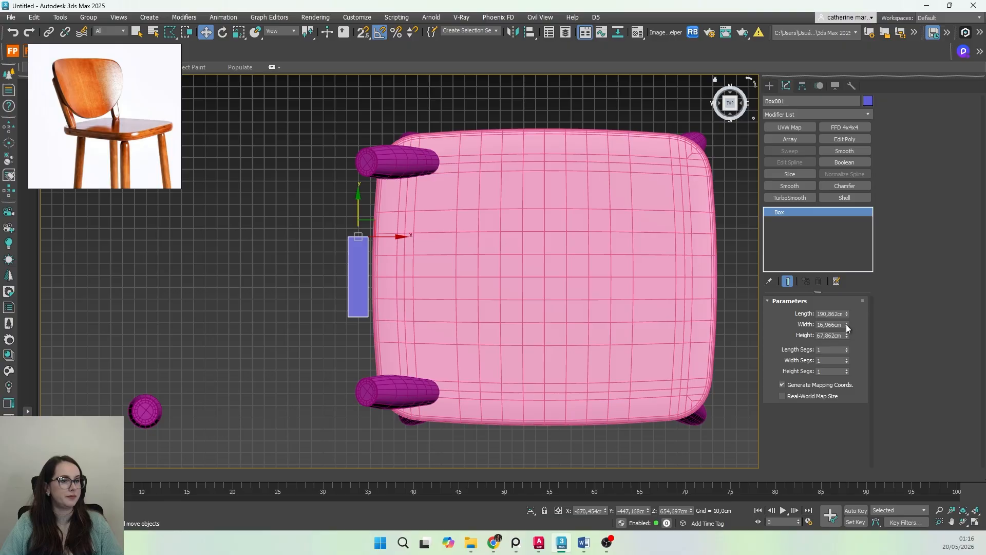
mouse_move(847, 325)
mouse_down()
mouse_move(845, 313)
mouse_move(842, 328)
mouse_up()
drag(846, 334, 821, 236)
drag(351, 214, 357, 139)
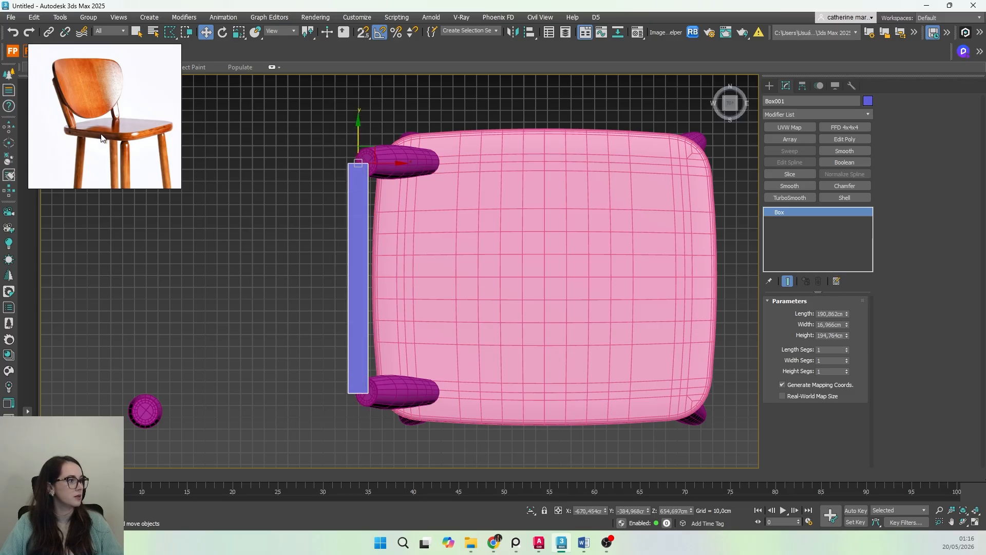
Step: Compare the backrest's width relative to the seat and supports in the front reference with the side view of the model
scroll(258, 297, down, 5)
key(f)
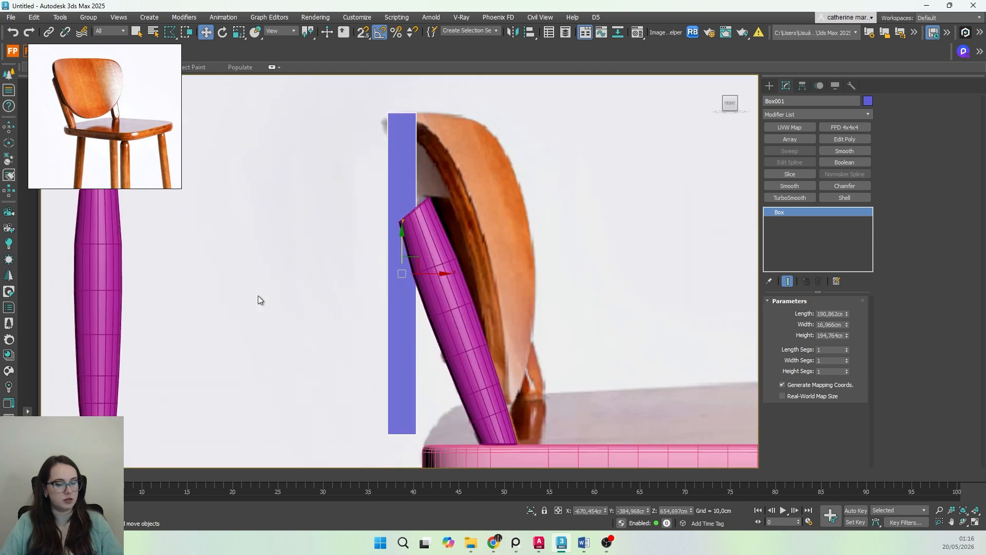
scroll(258, 283, down, 2)
scroll(268, 293, down, 2)
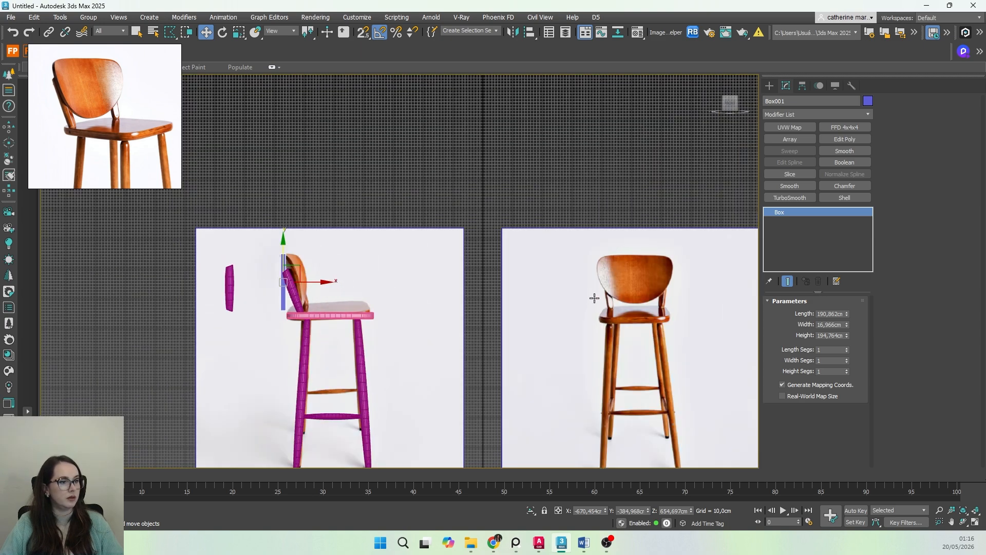
scroll(663, 314, up, 5)
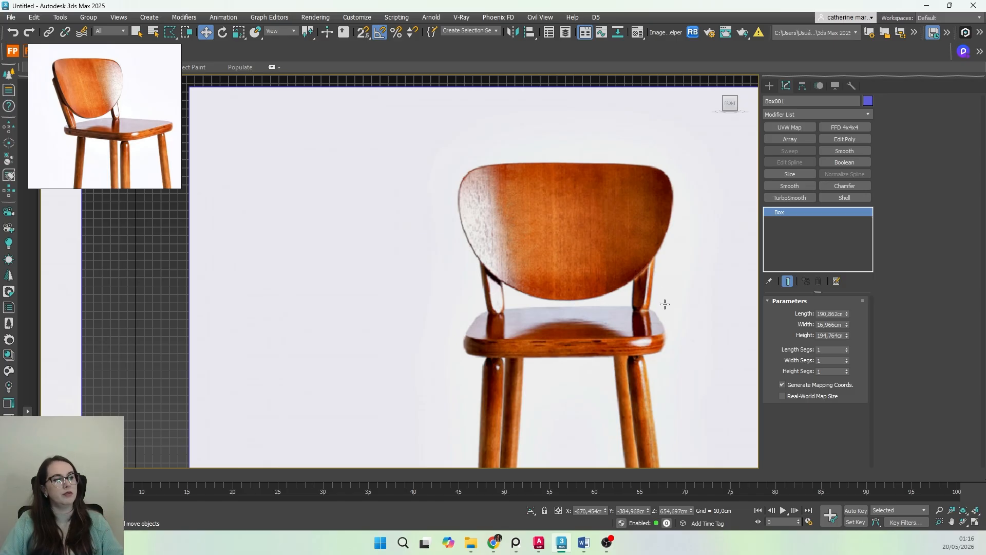
scroll(573, 317, down, 3)
middle_drag(163, 313, 215, 293)
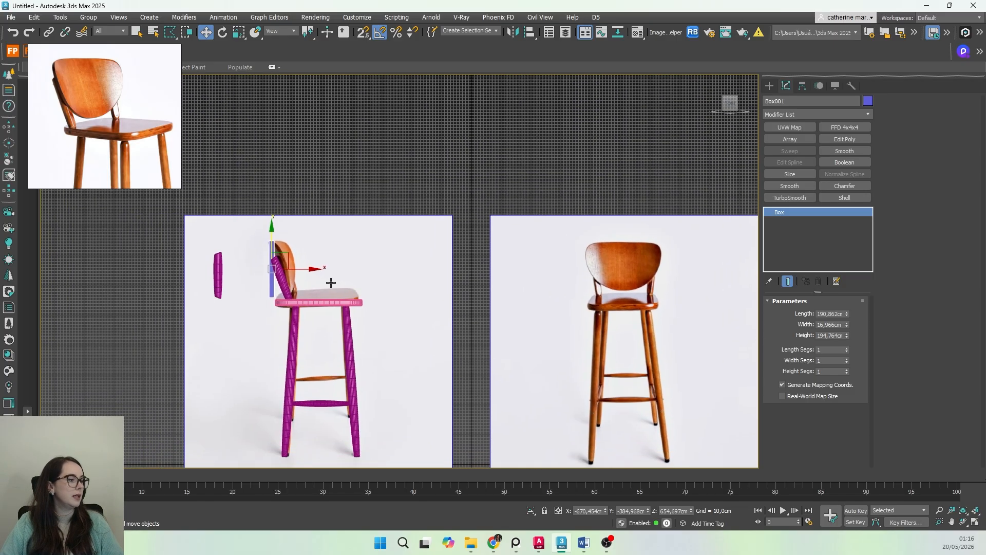
middle_drag(331, 283, 339, 303)
Step: Convert the backrest box to an Editable Poly
key(t)
key(z)
scroll(415, 241, down, 3)
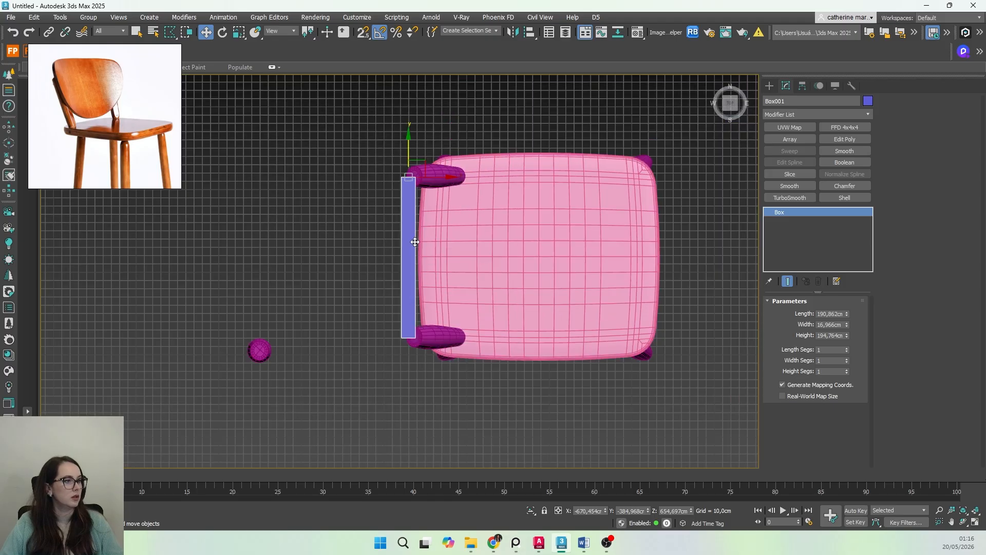
middle_drag(422, 277, 363, 297)
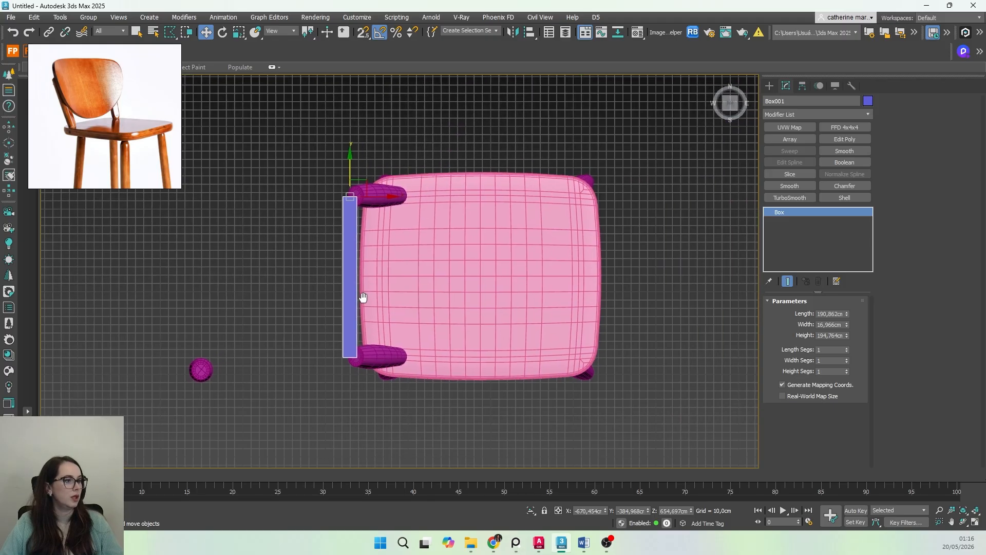
right_click(338, 250)
mouse_move(417, 380)
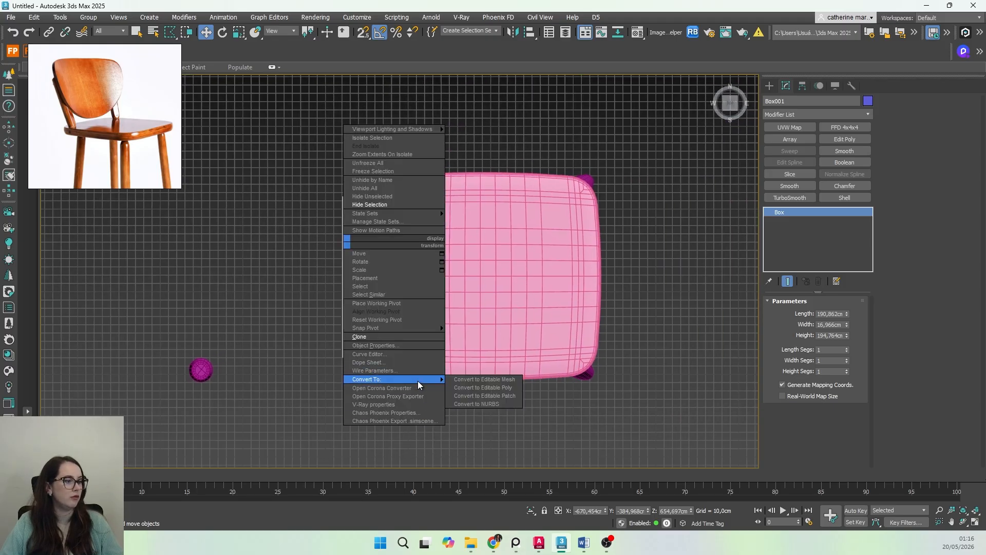
click(494, 389)
Step: Move the four vertices at the backrest box's positive Y end about 42 cm outward beyond the adjacent support
key(e)
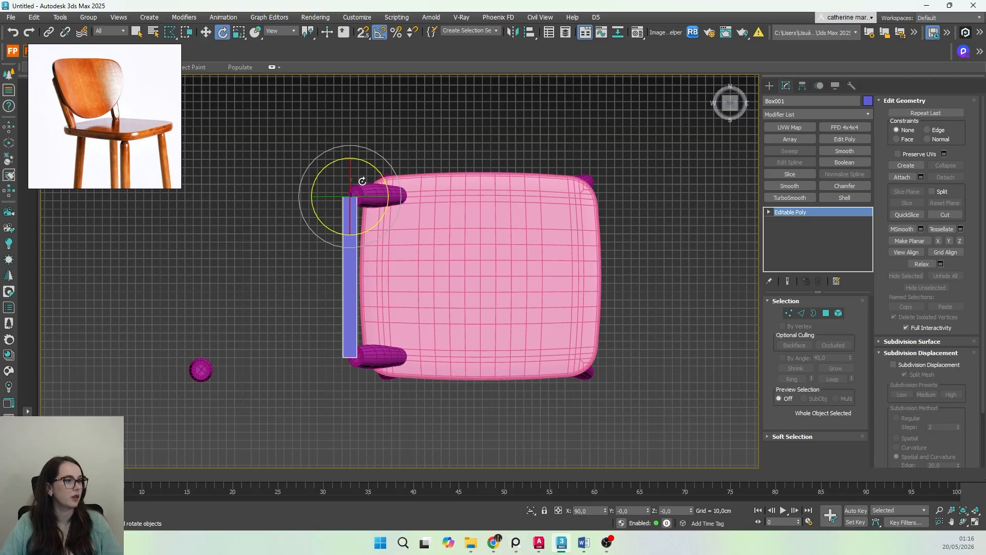
click(788, 313)
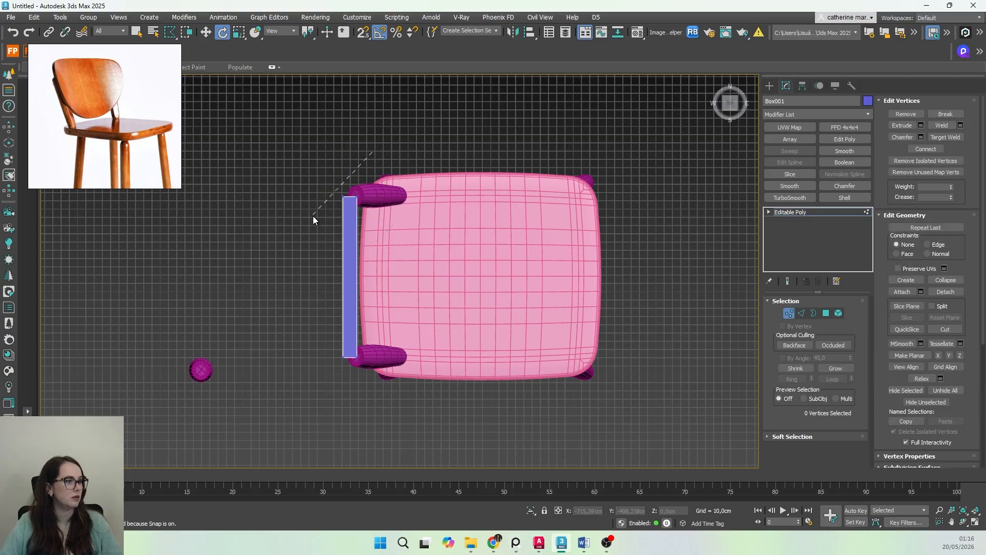
click(426, 183)
key(w)
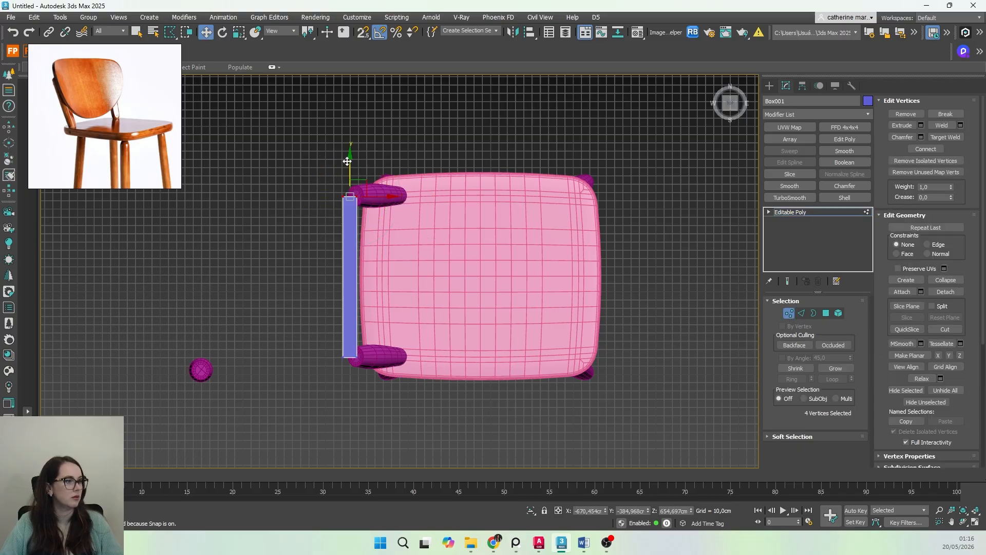
drag(350, 130, 351, 129)
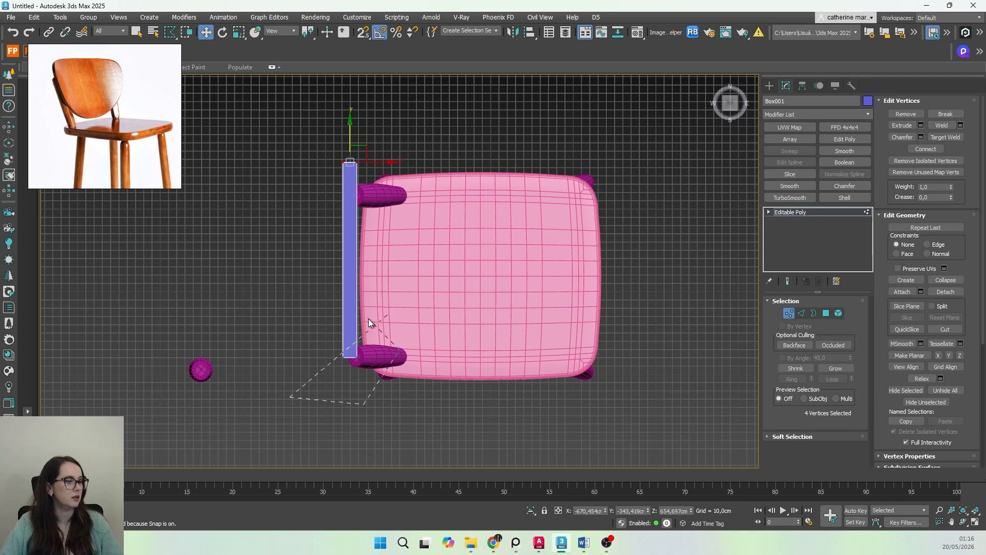
Step: Move the four vertices at the backrest box's negative Y end about 38 cm outward beyond the other support
key(q)
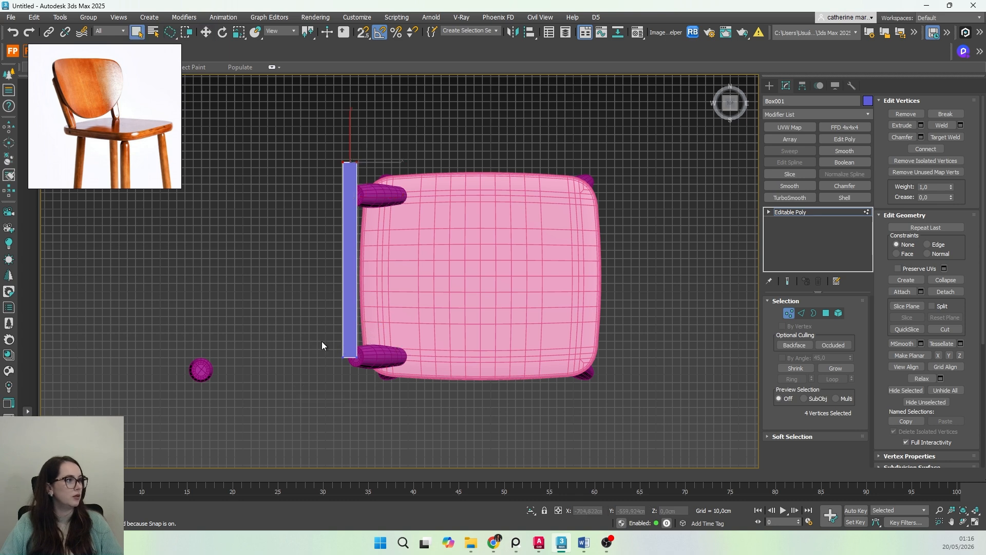
drag(297, 331, 409, 396)
key(w)
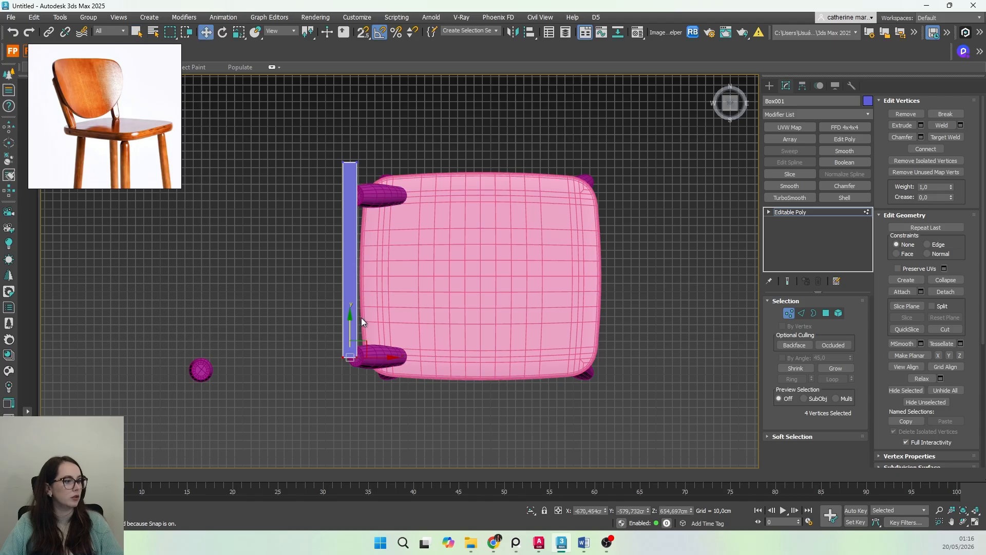
drag(351, 318, 350, 353)
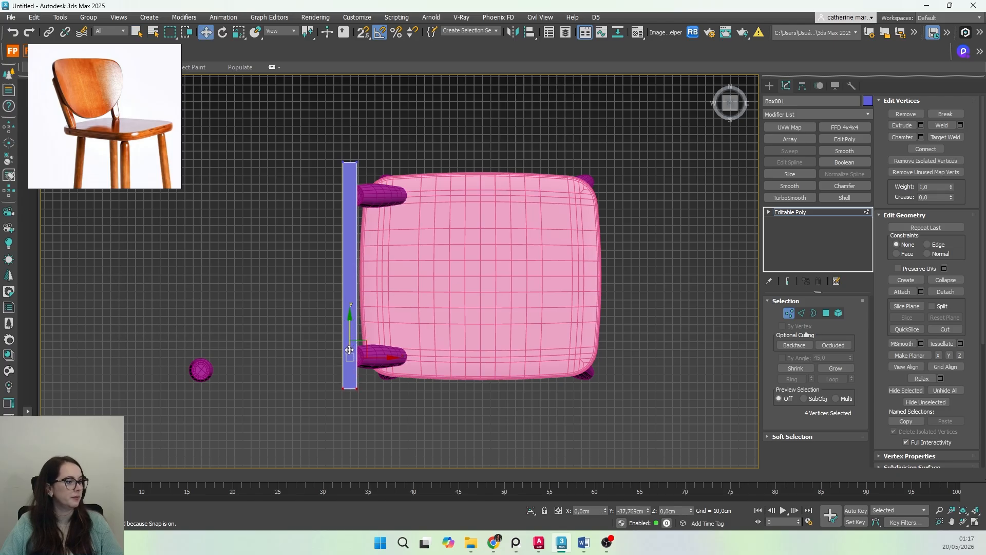
Step: Leave vertex editing and move the whole backrest box about 35 cm along X onto the backrest in the side reference
middle_drag(346, 329, 332, 330)
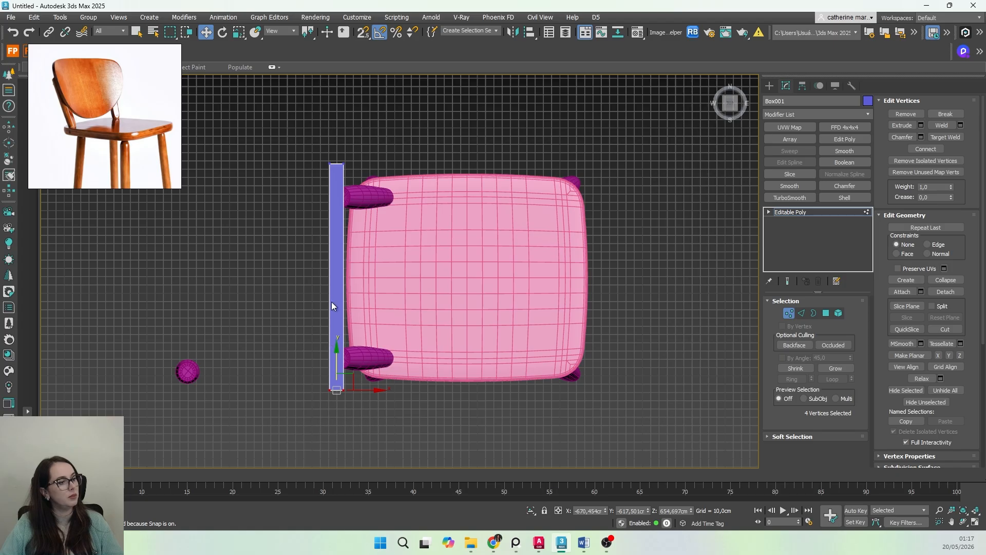
middle_drag(340, 395, 311, 391)
key(f)
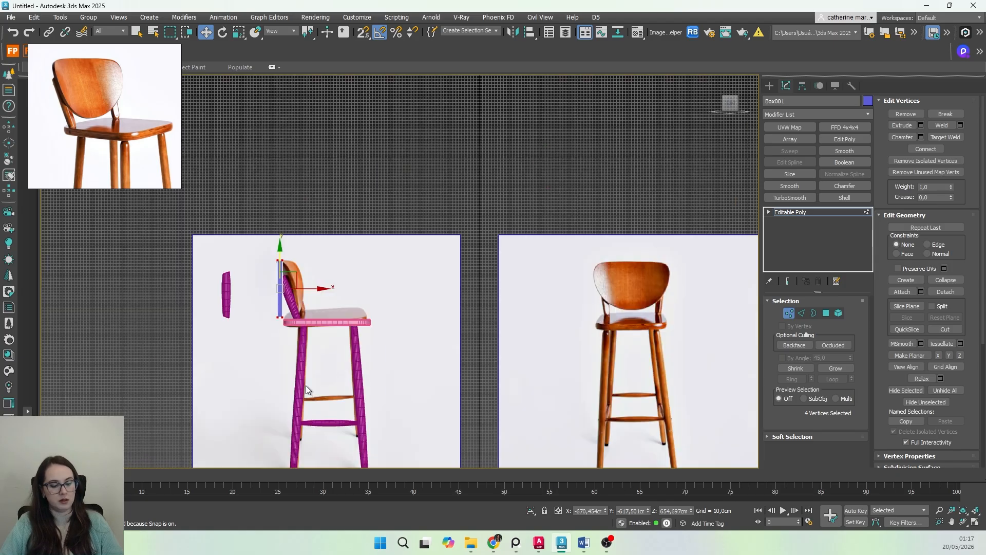
scroll(307, 359, up, 4)
scroll(339, 366, up, 4)
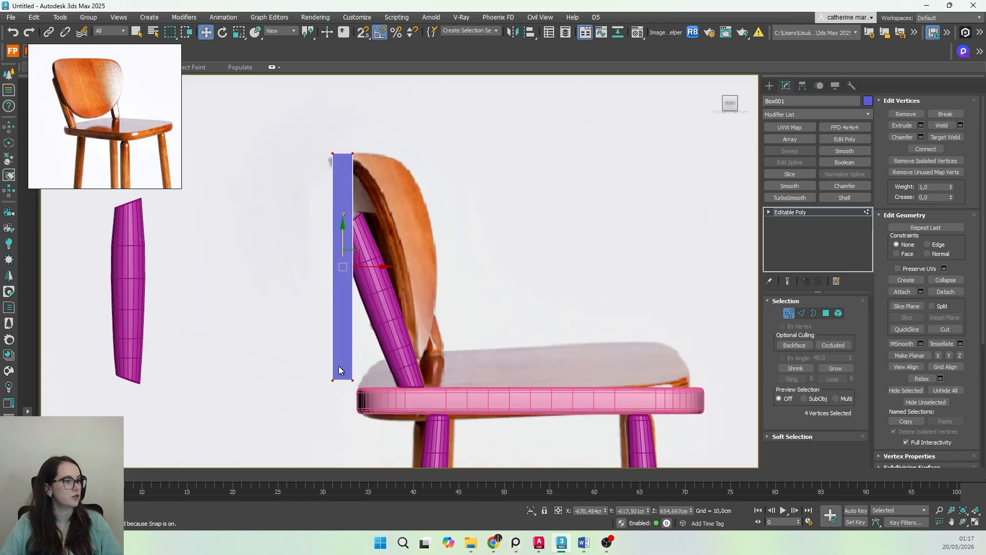
drag(367, 266, 361, 264)
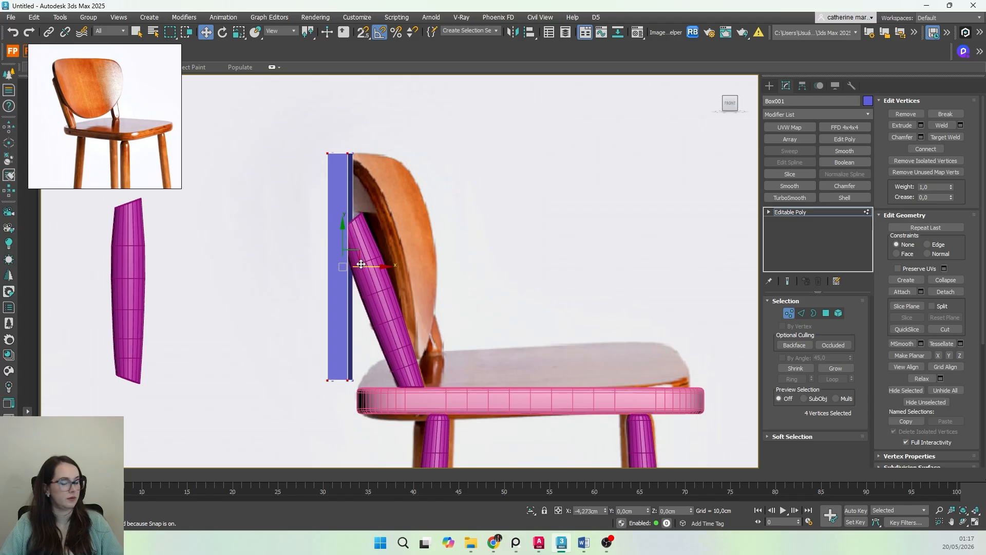
key(q)
click(768, 85)
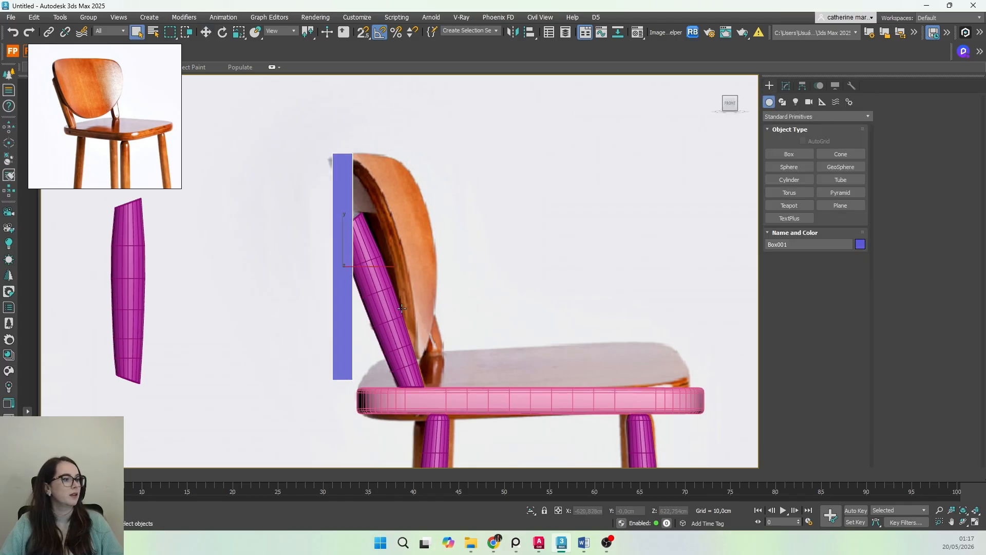
key(w)
drag(374, 266, 416, 266)
scroll(408, 269, down, 4)
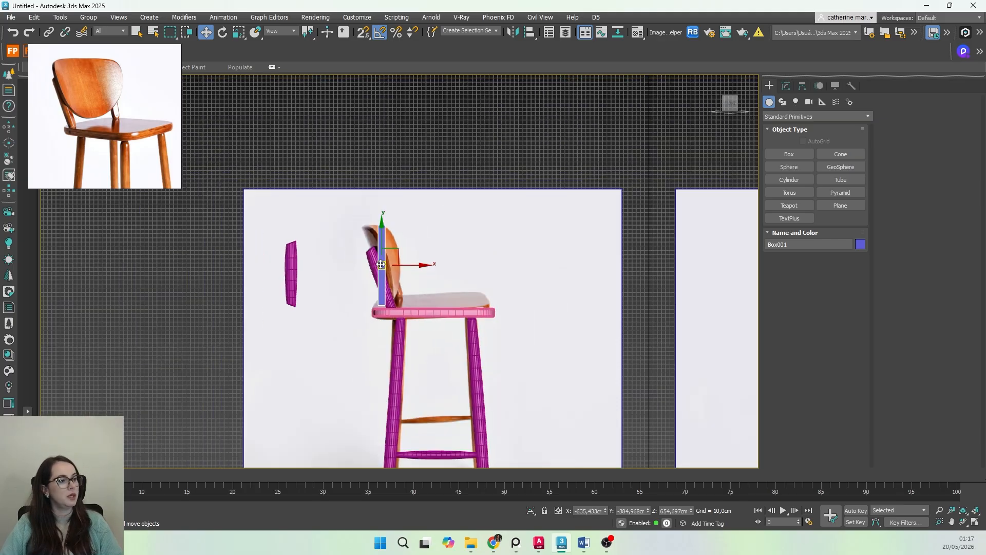
Step: Isolate the backrest box and show its broad face in a perspective view
scroll(416, 300, up, 5)
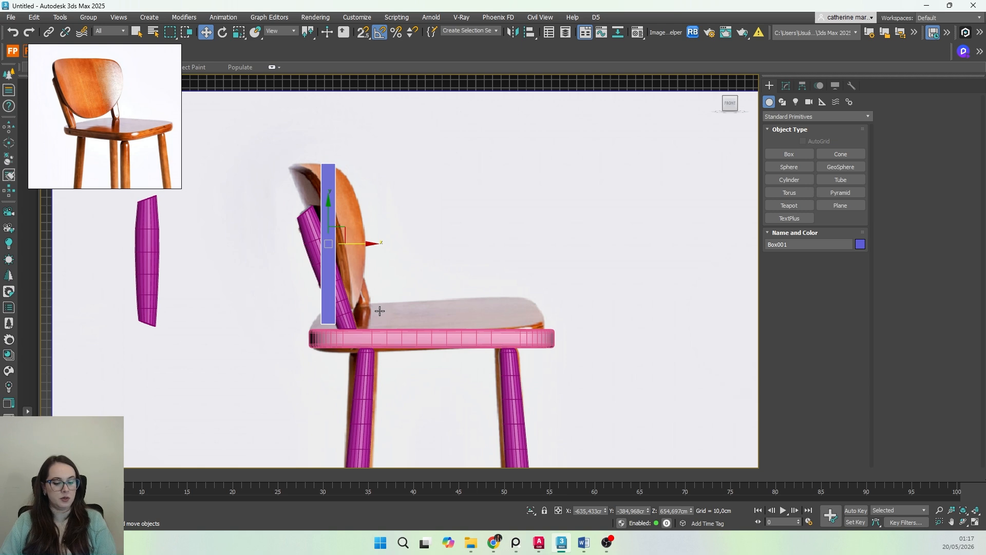
key(p)
key(z)
scroll(391, 291, down, 3)
key(alt+q)
scroll(417, 302, down, 3)
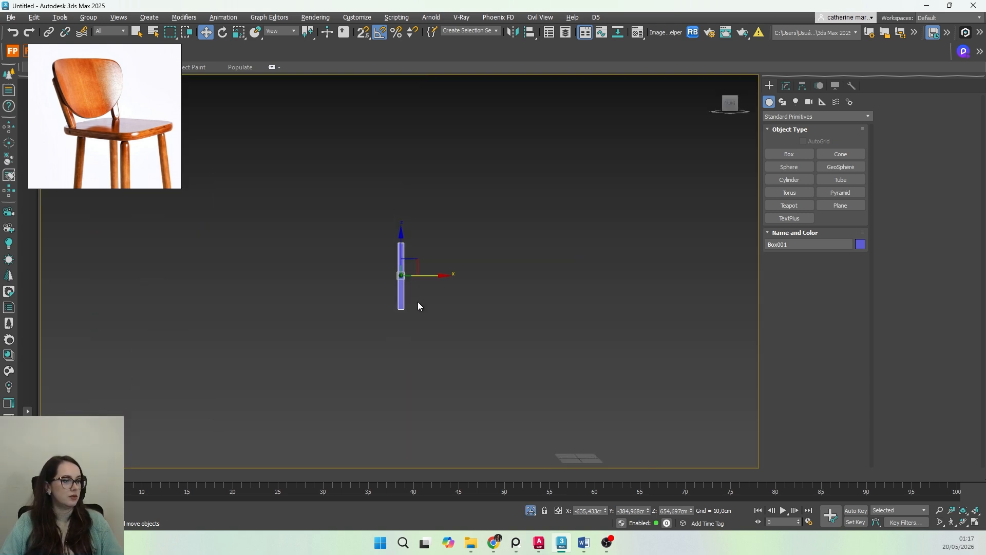
alt+middle_drag(418, 306, 352, 322)
scroll(112, 125, down, 5)
Step: Examine the rounded backrest outline in the front reference photo and compare it with the box's broad face
middle_drag(130, 154, 100, 66)
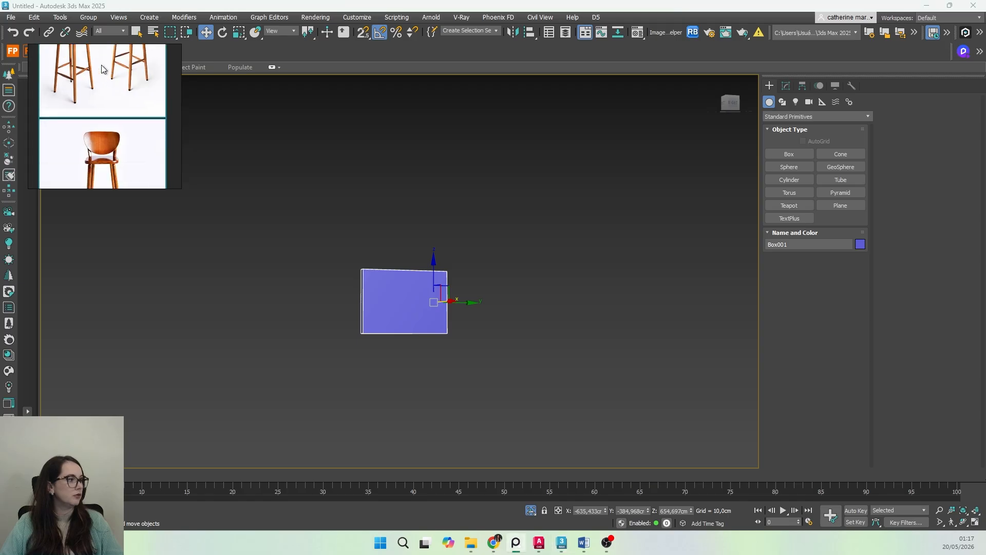
scroll(101, 67, down, 2)
scroll(104, 127, up, 7)
scroll(99, 139, down, 2)
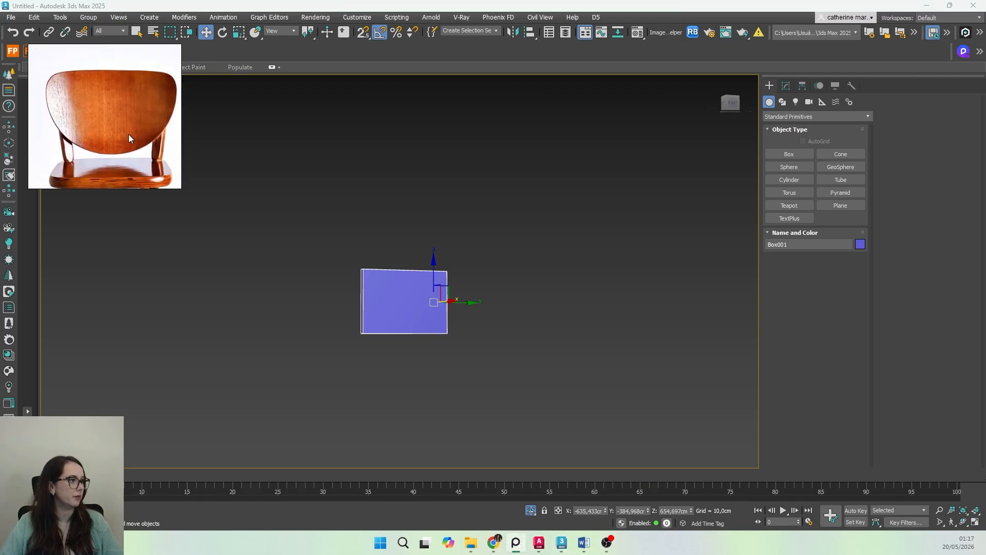
alt+middle_drag(451, 338, 403, 315)
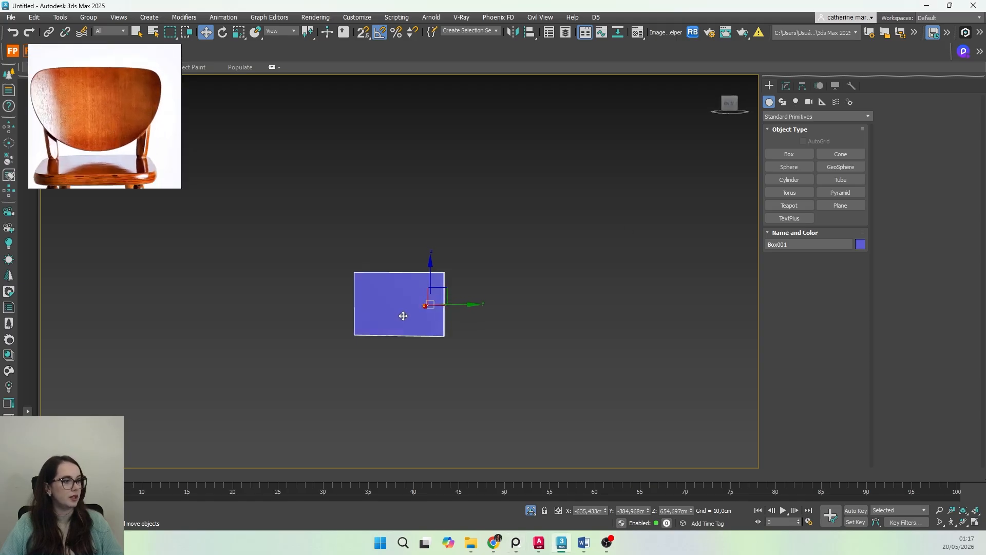
scroll(367, 352, up, 5)
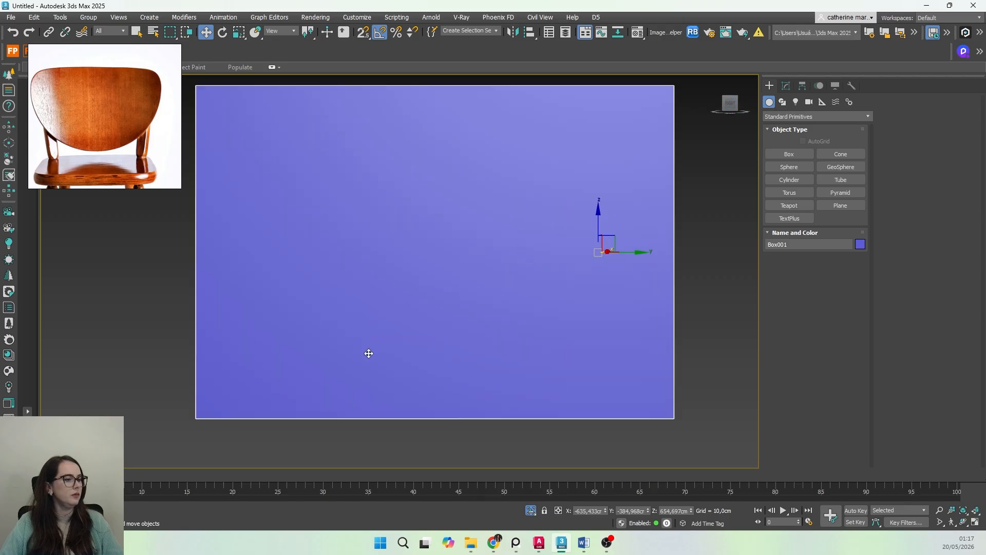
scroll(452, 345, down, 3)
middle_drag(451, 345, 413, 345)
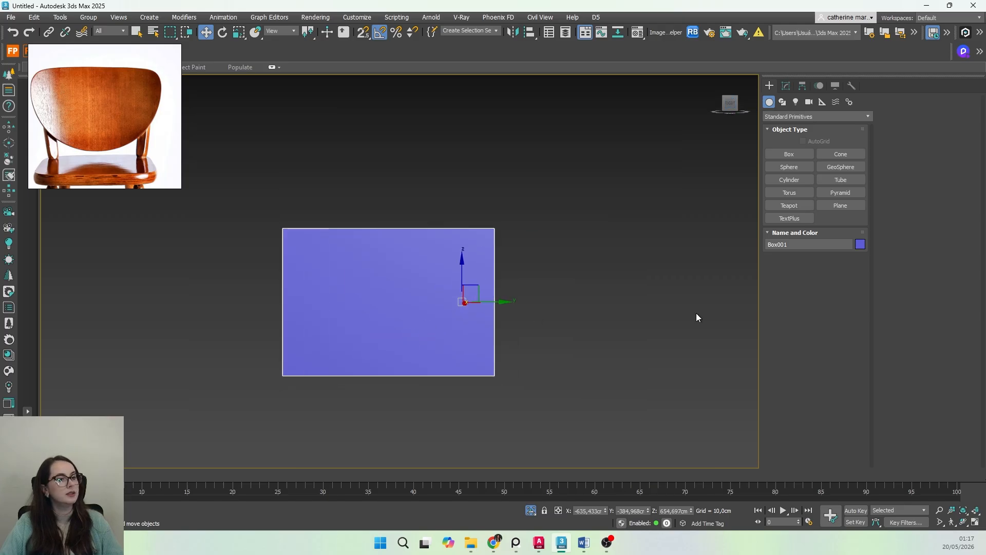
Step: Select the backrest box's four short corner edges running through its thickness
click(786, 86)
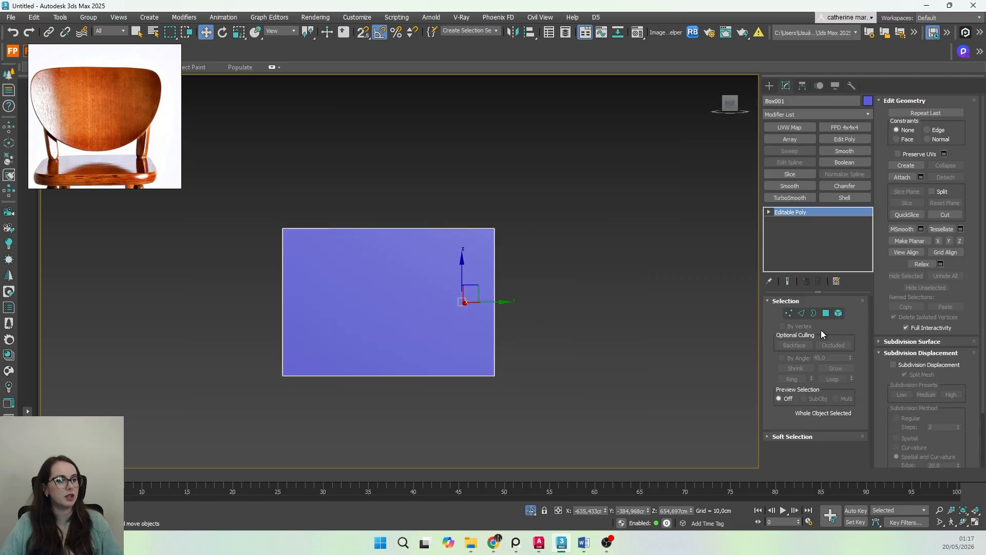
click(801, 313)
click(494, 287)
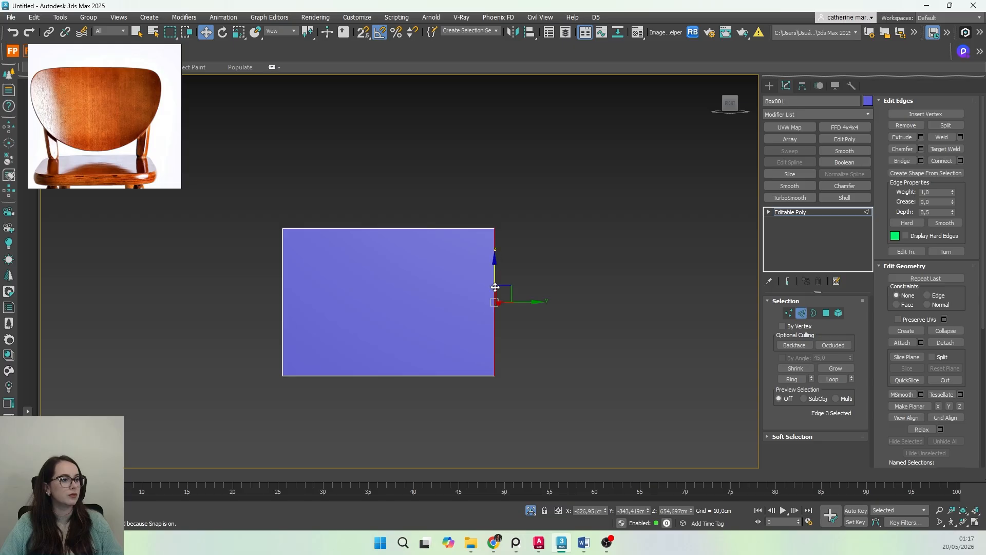
alt+middle_drag(494, 287, 443, 268)
scroll(399, 370, up, 5)
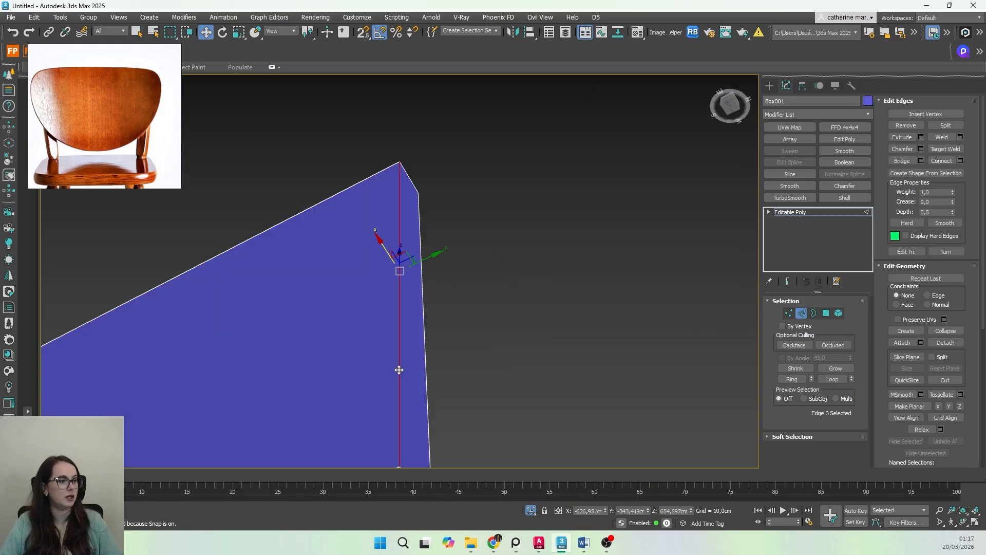
scroll(399, 370, down, 3)
click(412, 339)
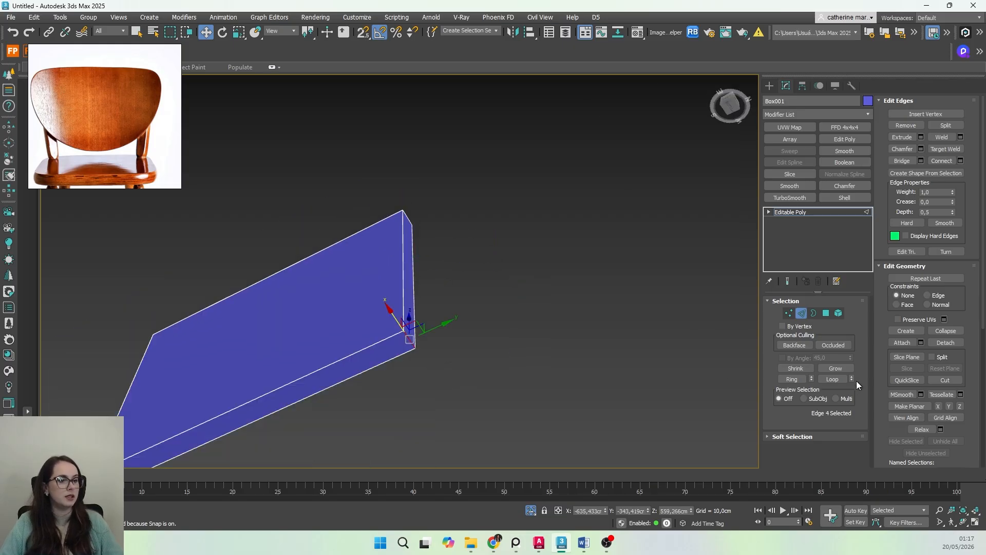
click(790, 379)
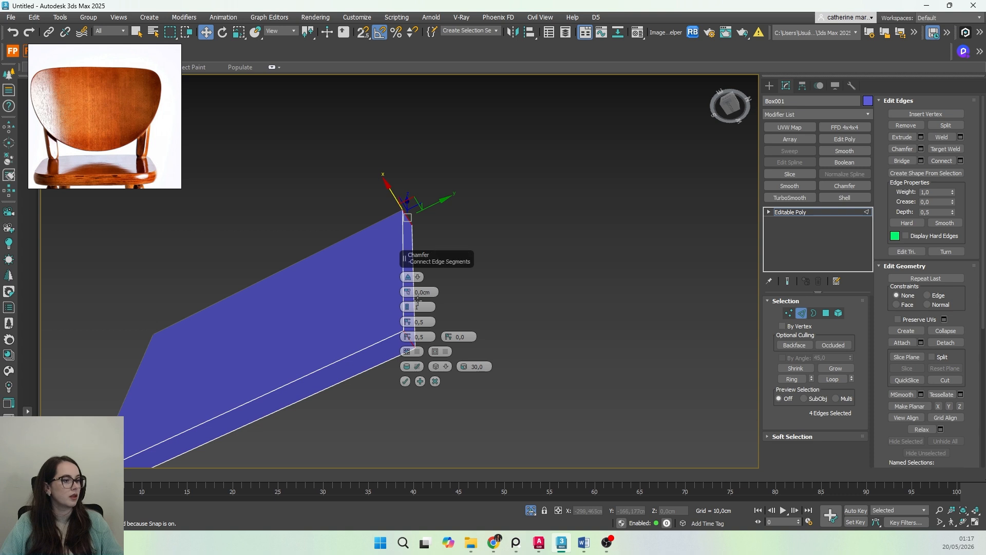
Step: Chamfer the four corner edges by about 50.8 cm with 4 segments
drag(408, 293, 381, 147)
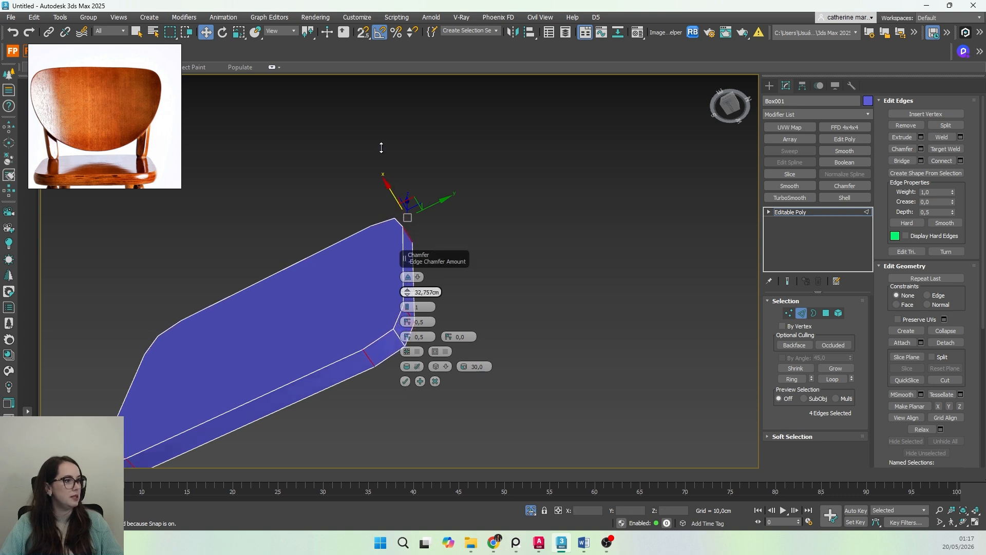
alt+middle_drag(289, 311, 345, 298)
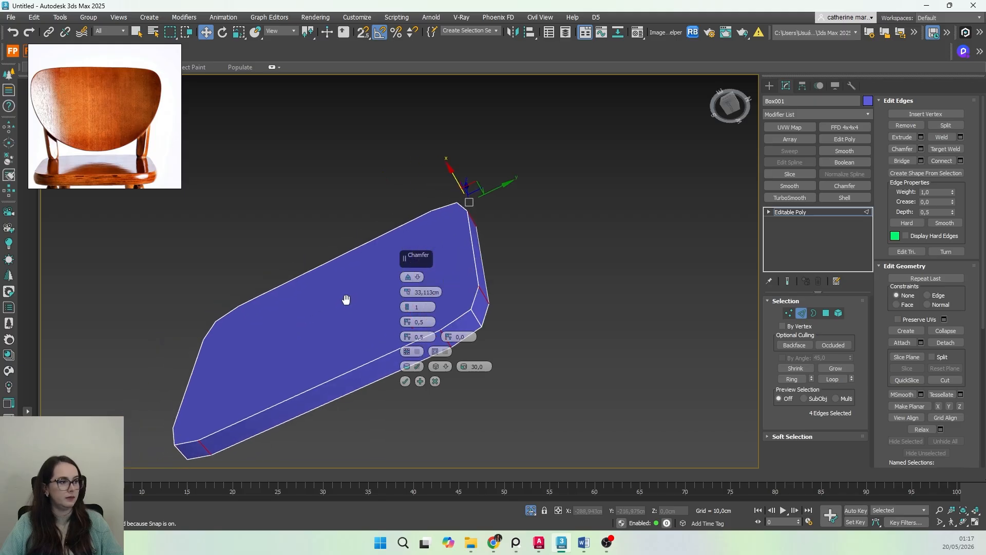
key(f)
key(t)
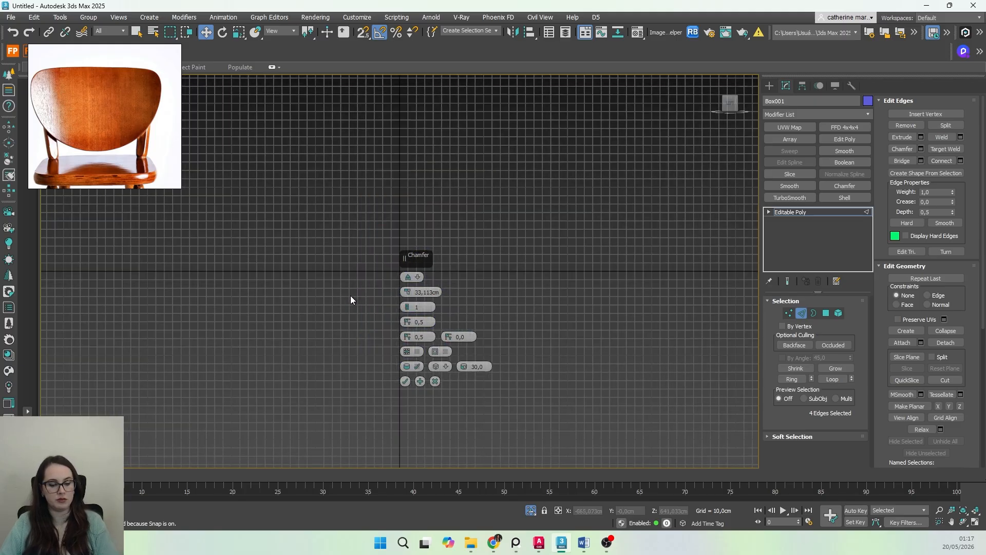
scroll(361, 271, up, 2)
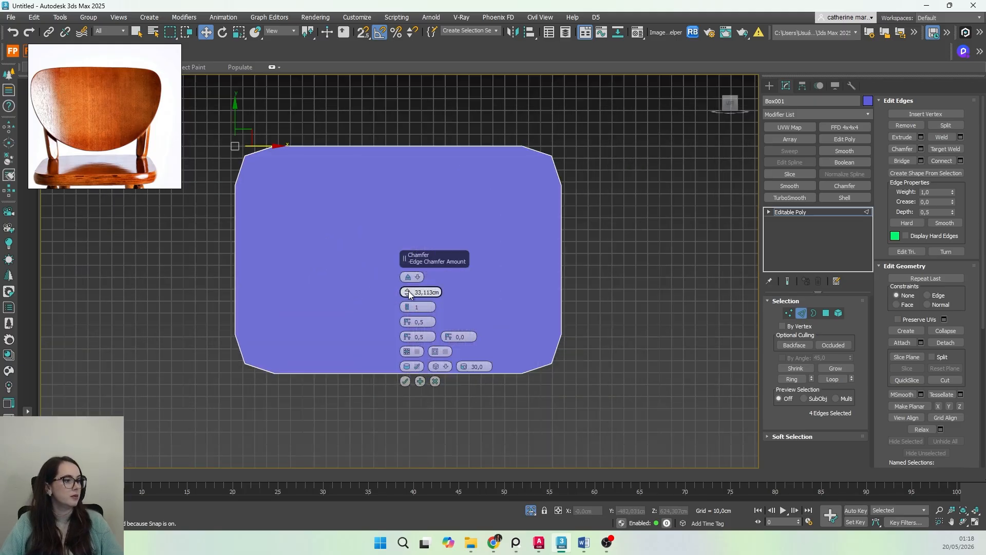
drag(407, 291, 409, 271)
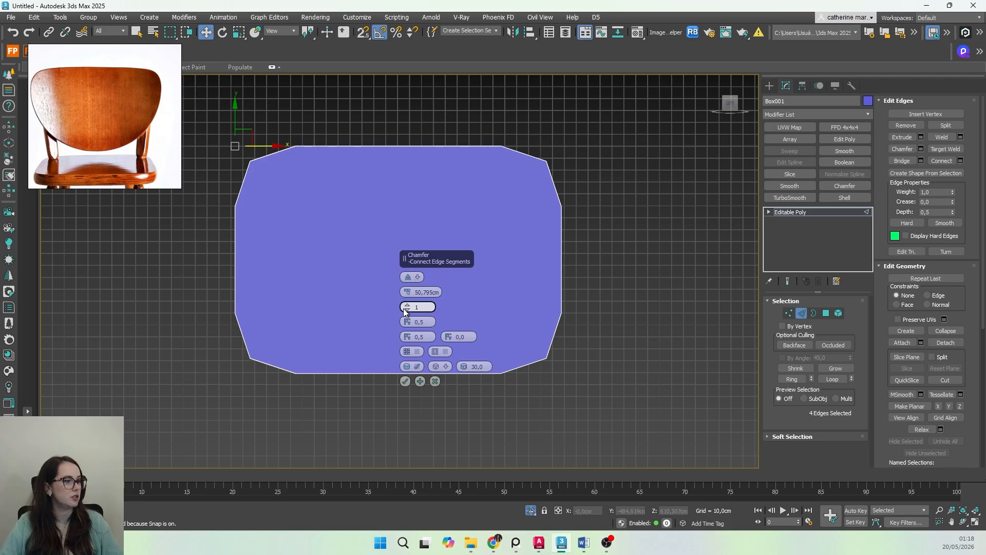
mouse_move(407, 306)
mouse_down()
mouse_move(406, 294)
mouse_move(404, 302)
mouse_up()
key(alt+w)
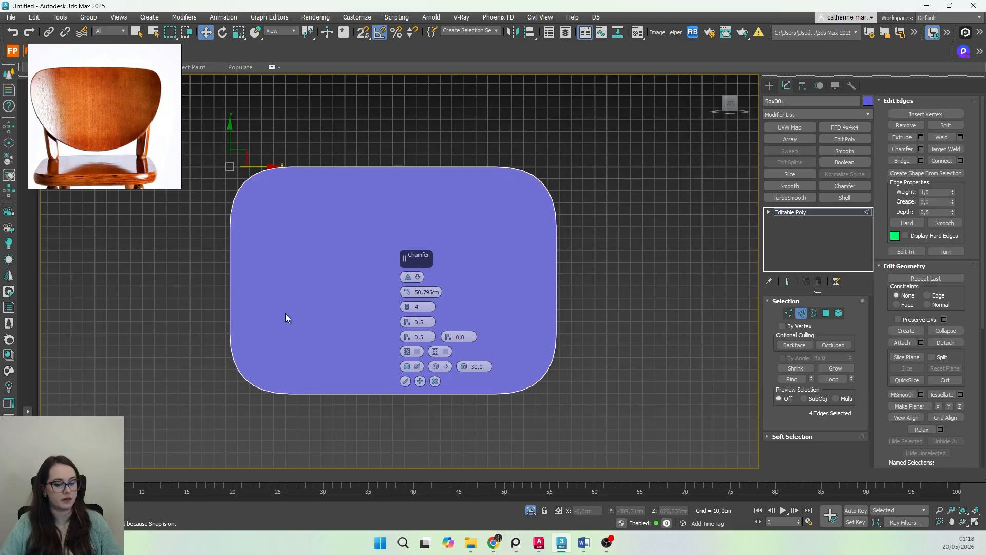
Step: Increase the corner chamfer amount to about 59.9 cm while checking the outline in two viewports, and apply it
alt+middle_drag(510, 314, 529, 303)
middle_drag(352, 306, 365, 347)
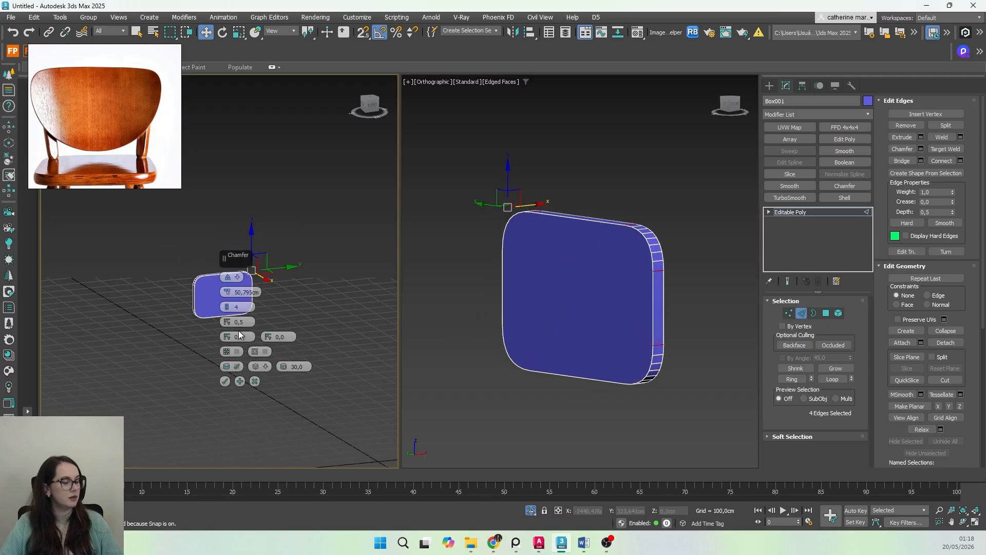
key(t)
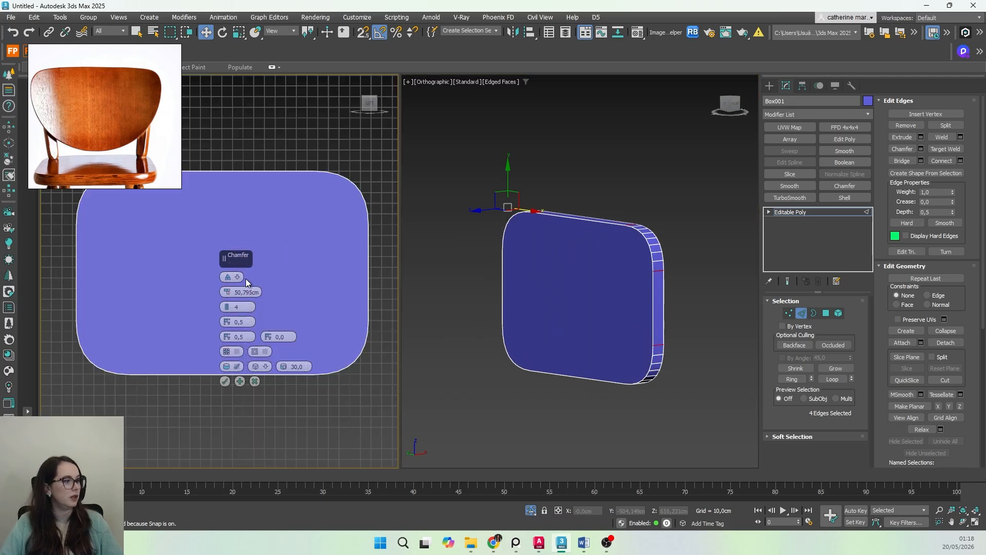
middle_drag(174, 335, 178, 343)
scroll(183, 338, down, 2)
scroll(178, 338, up, 2)
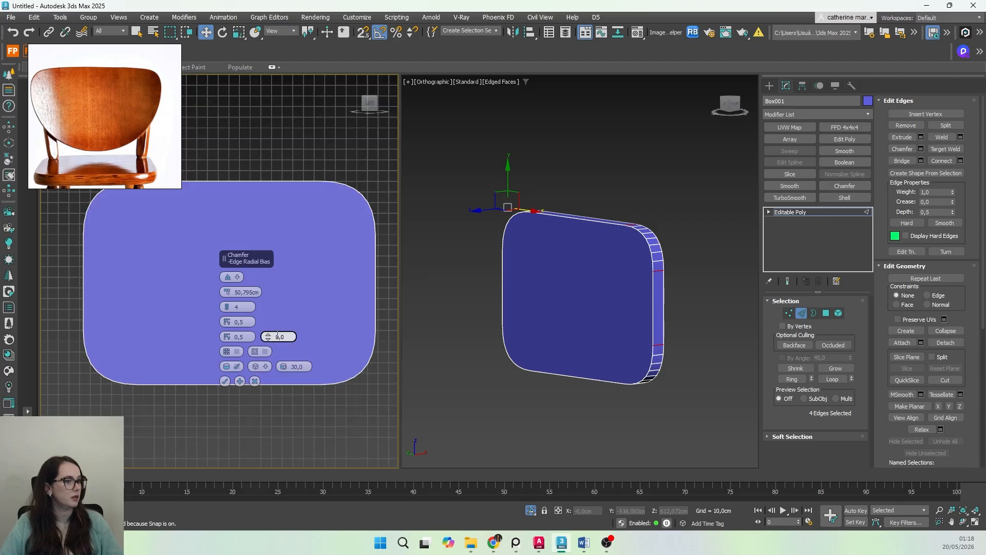
drag(227, 291, 221, 273)
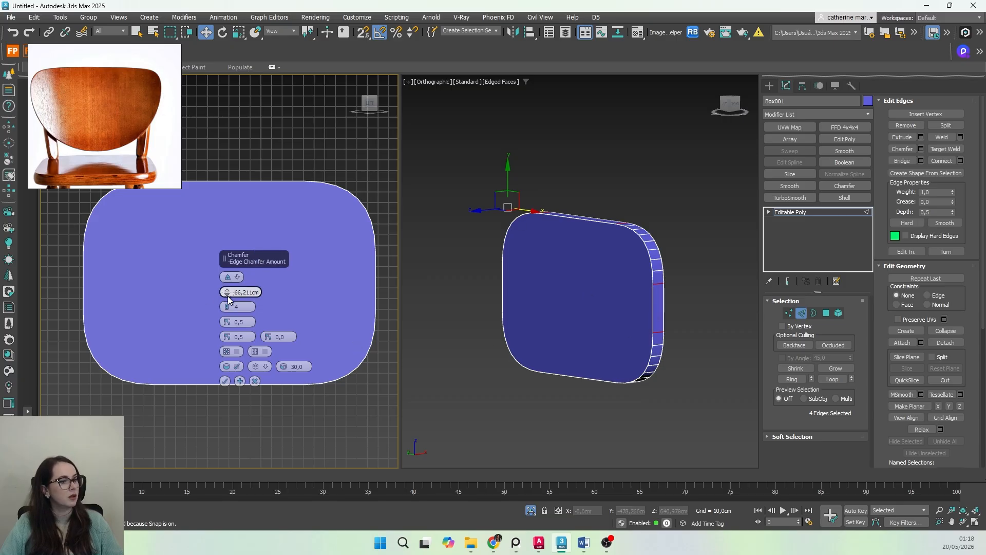
drag(229, 300, 229, 302)
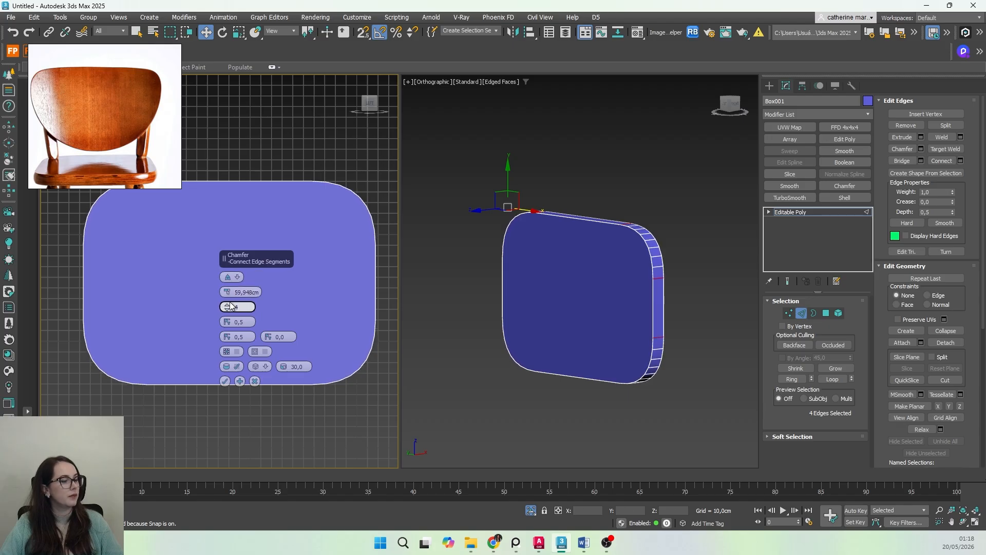
click(225, 382)
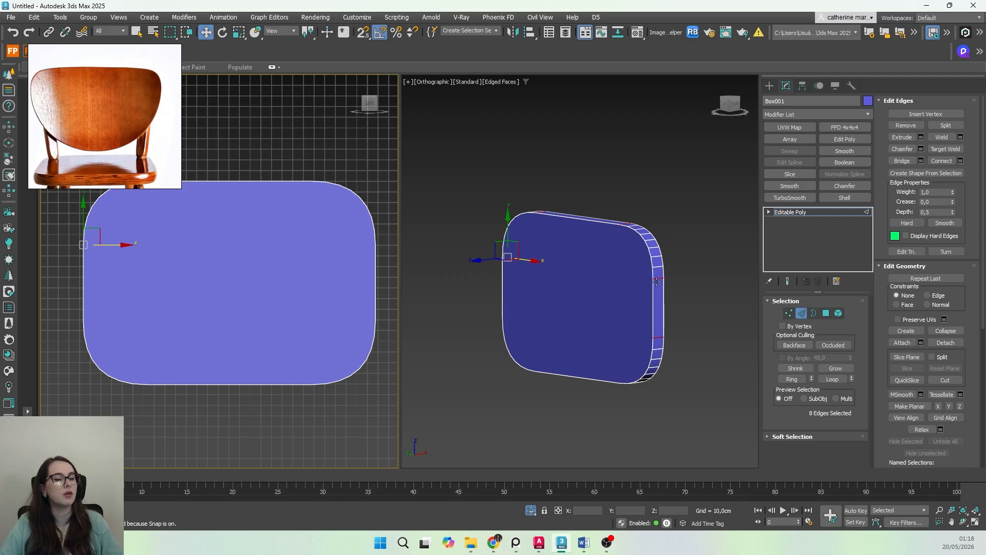
Step: Select the backrest's large front and back polygons and convert the selection to their perimeter edges
click(829, 314)
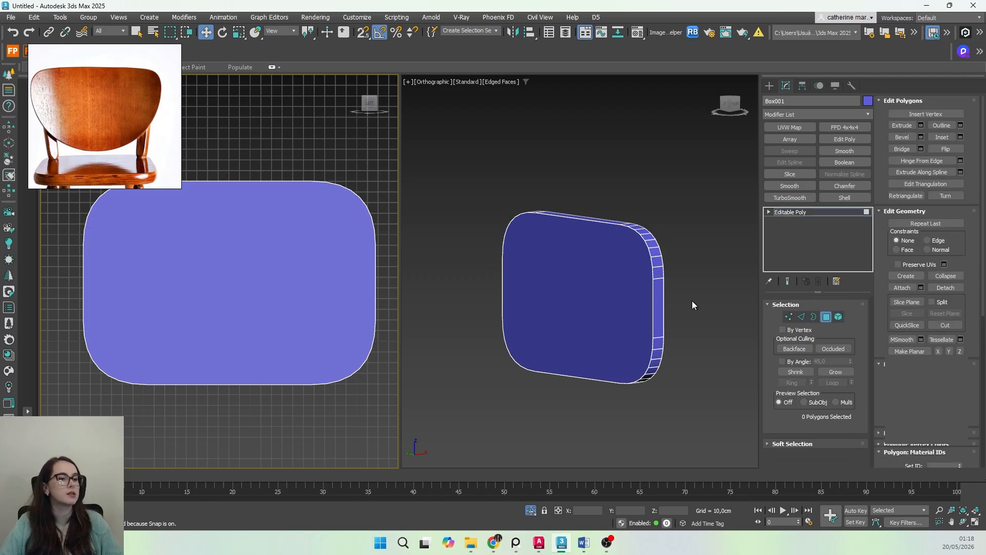
click(577, 338)
alt+middle_drag(566, 323, 600, 348)
ctrl+click(601, 342)
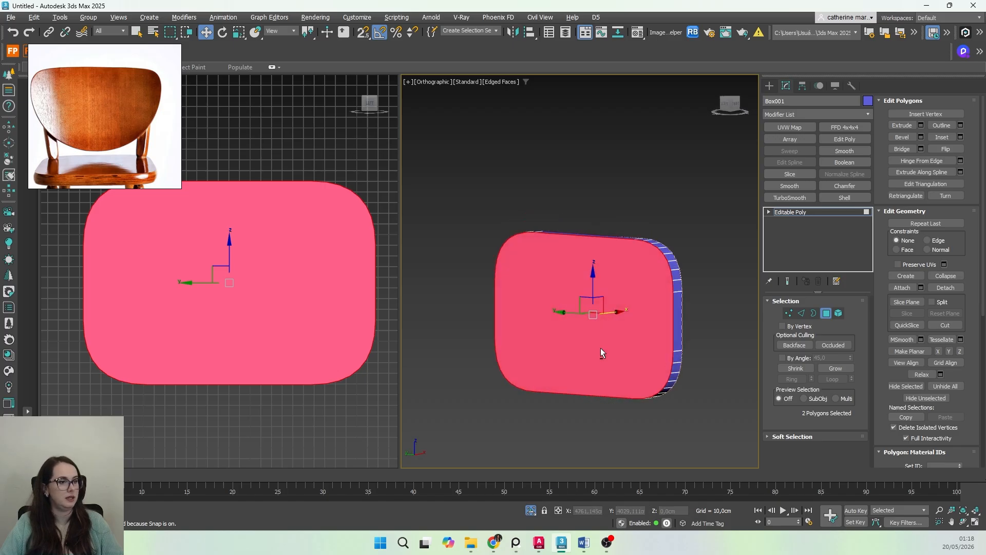
key(q)
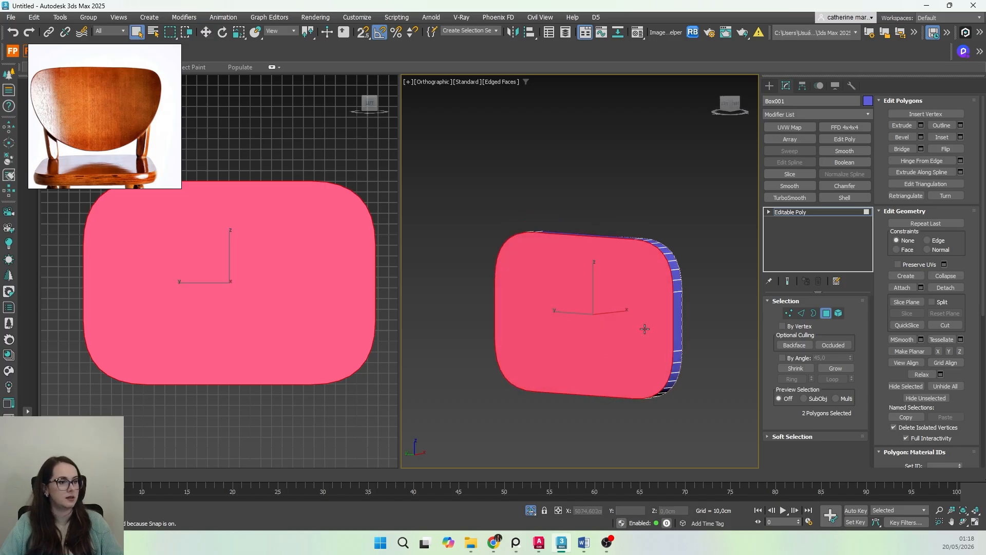
click(801, 313)
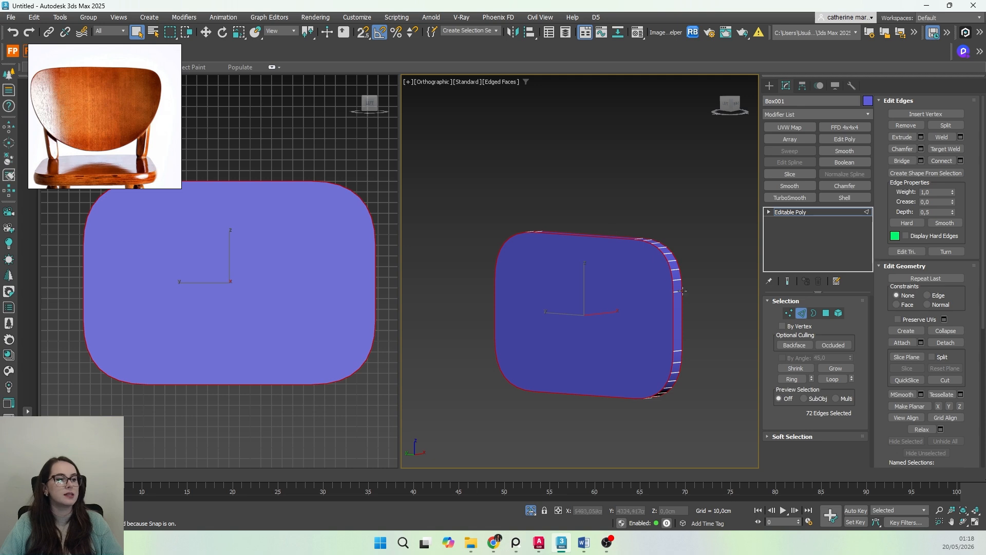
Step: Chamfer the selected front and back perimeter edges by about 4.7 cm with 2 segments
click(920, 149)
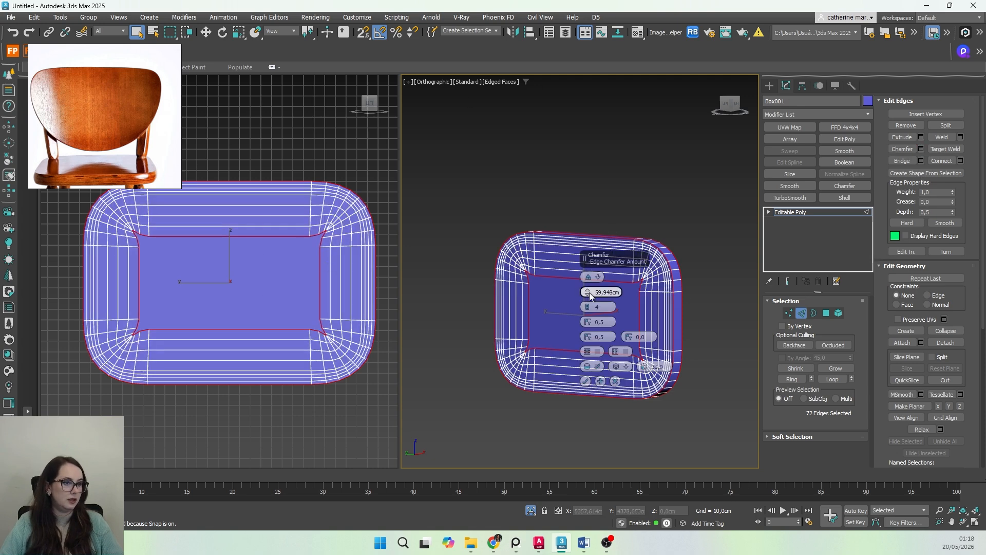
drag(588, 293, 594, 340)
scroll(705, 341, up, 4)
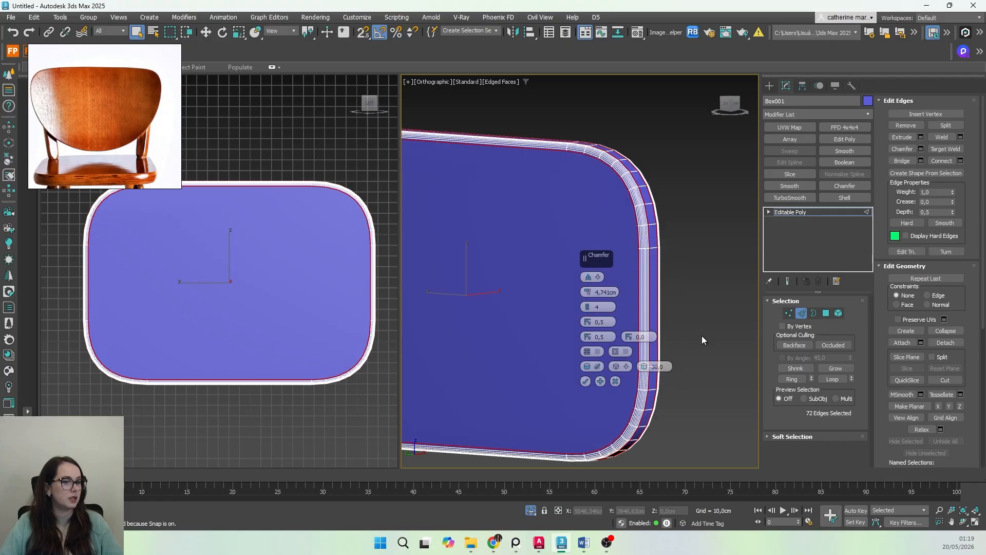
click(588, 310)
click(589, 309)
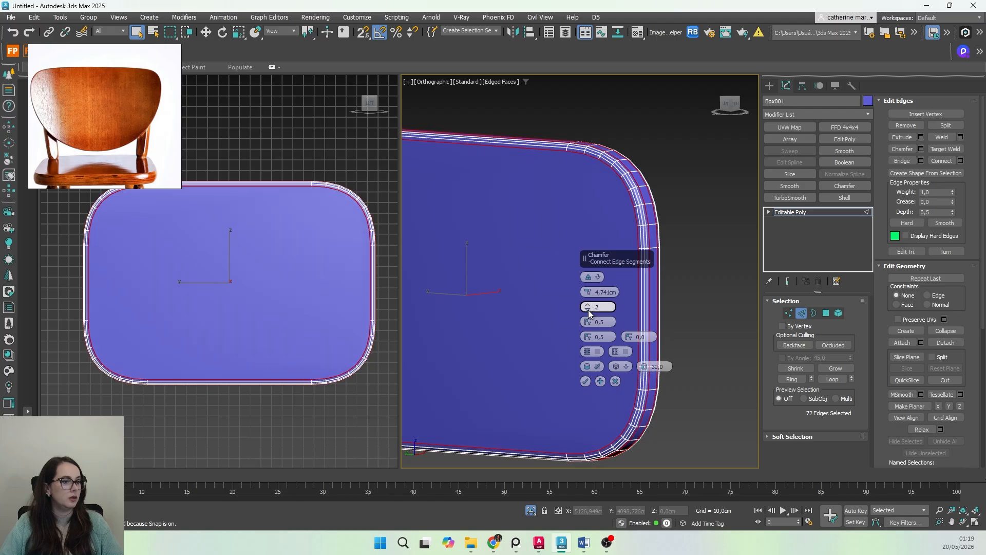
click(589, 310)
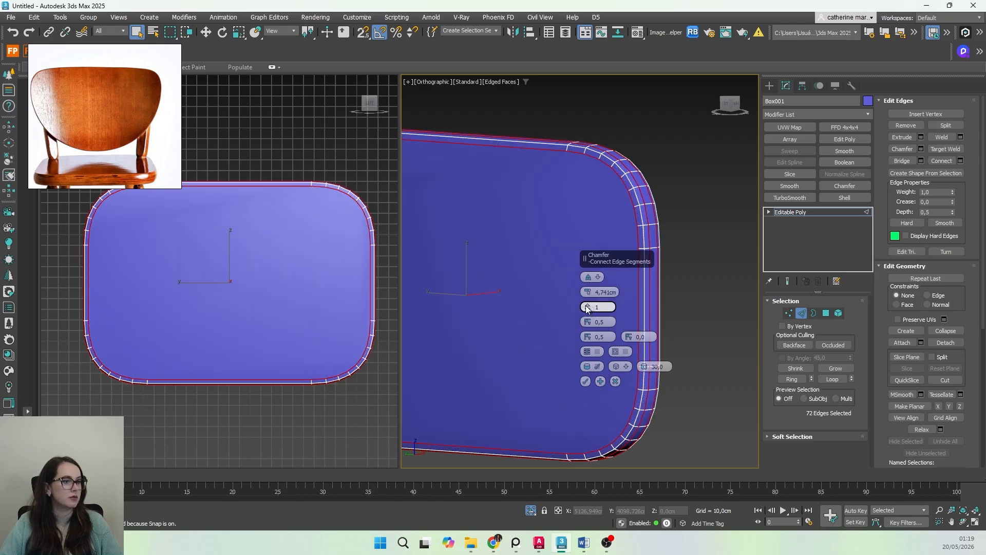
click(587, 305)
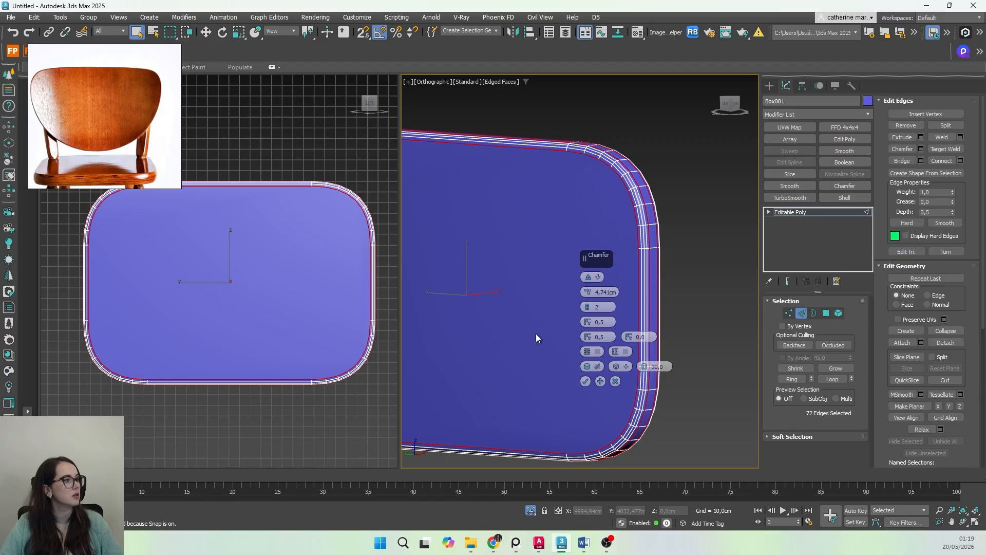
Step: Compare the rim with the backrest edge in the reference photo, adjust the chamfer amount to about 3.87 cm, and apply it
drag(592, 293, 585, 288)
scroll(114, 117, down, 9)
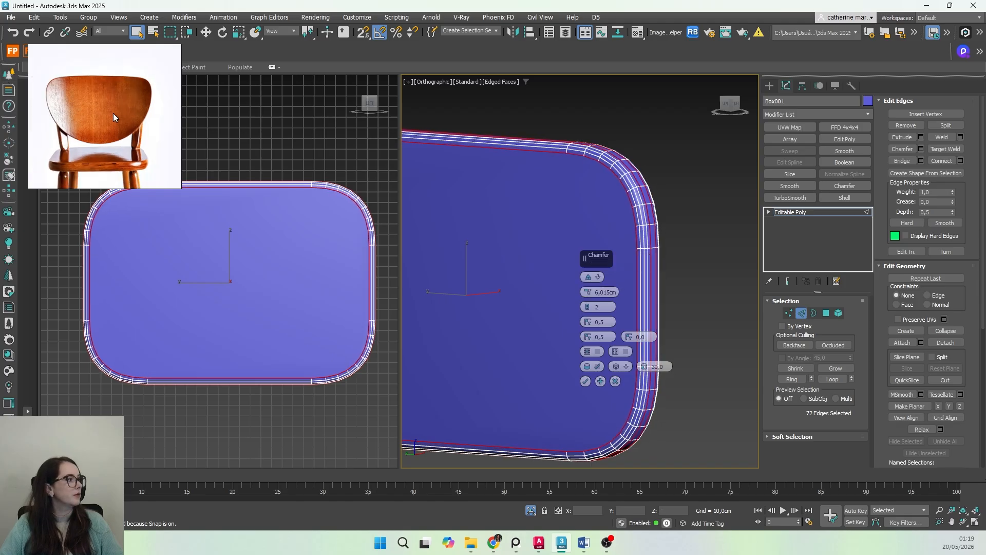
scroll(77, 110, up, 10)
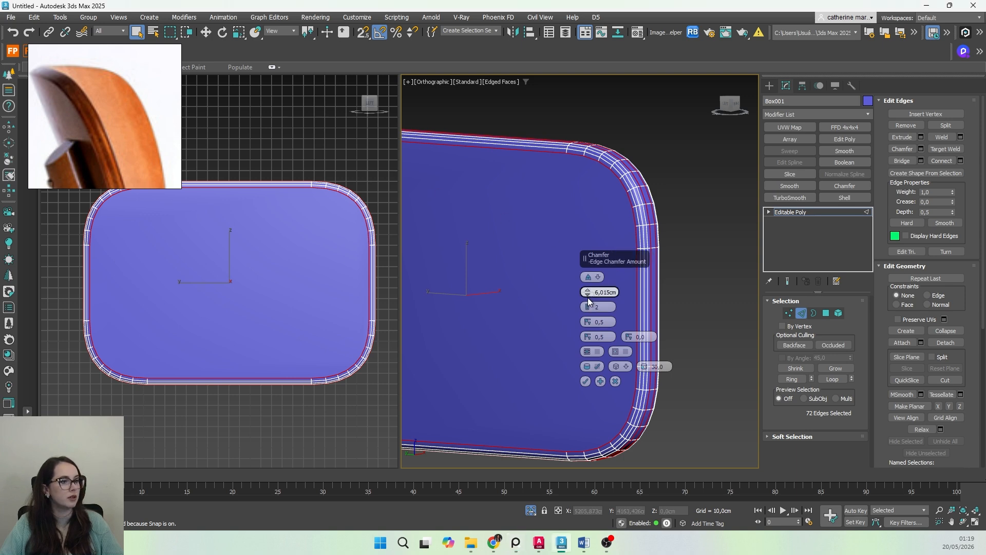
drag(589, 301, 591, 333)
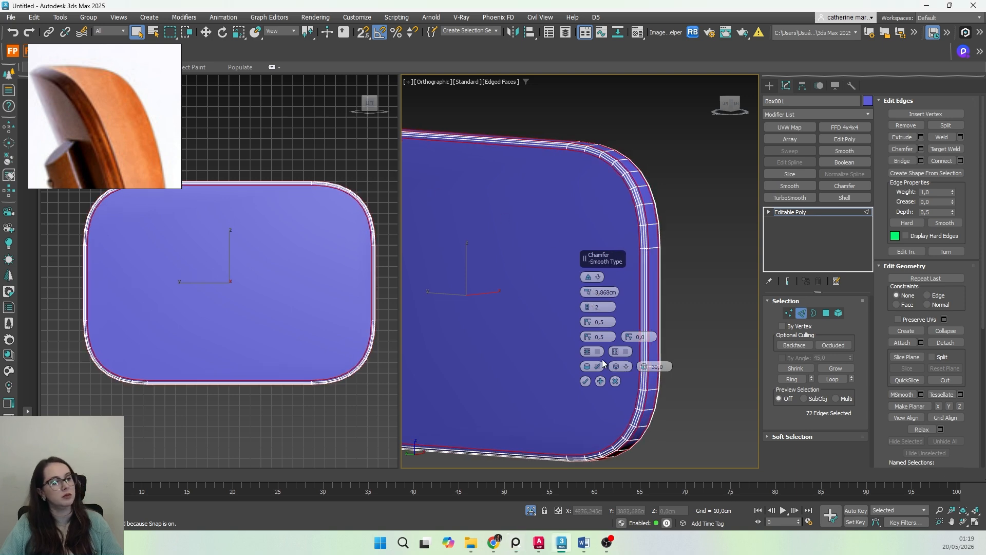
click(587, 381)
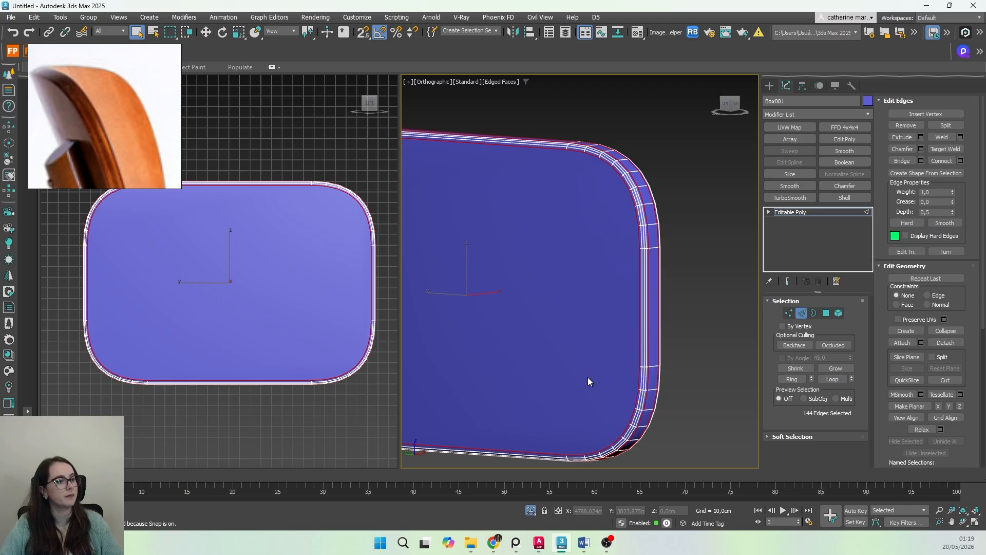
Step: At vertex level with snapping on, cut a vertical edge across the backrest face between the rim vertices where the right corners start curving
scroll(616, 286, down, 4)
scroll(315, 324, up, 3)
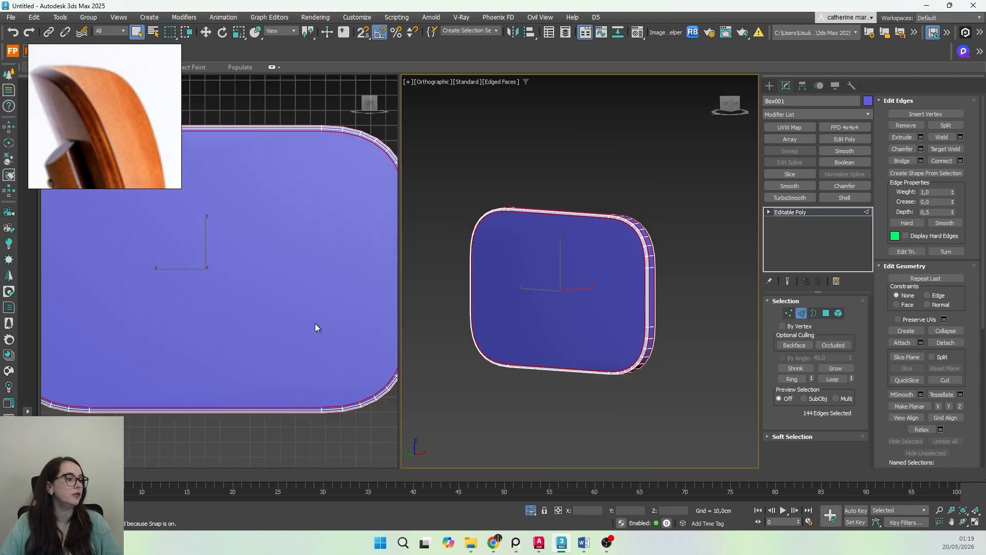
scroll(317, 327, down, 2)
middle_drag(334, 326, 306, 332)
scroll(272, 318, up, 2)
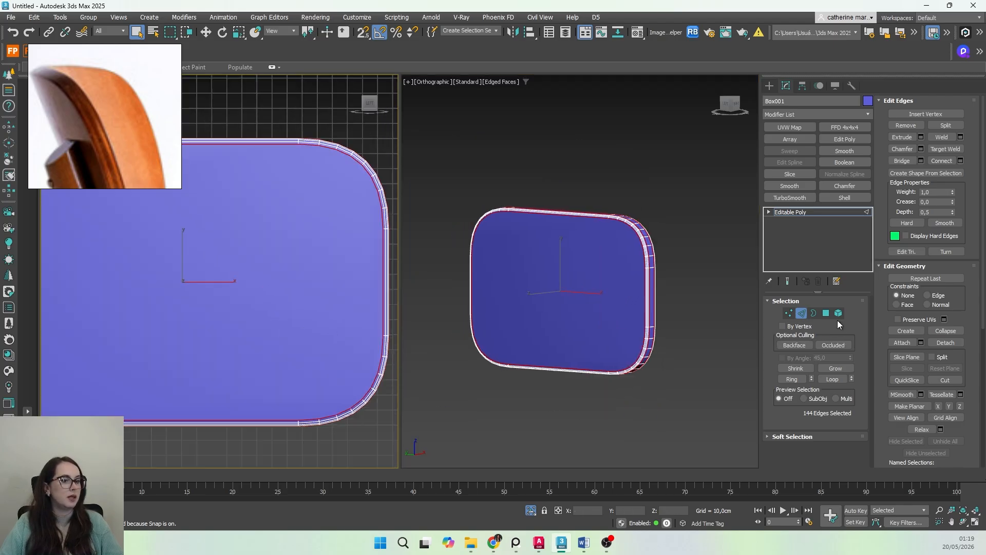
click(788, 313)
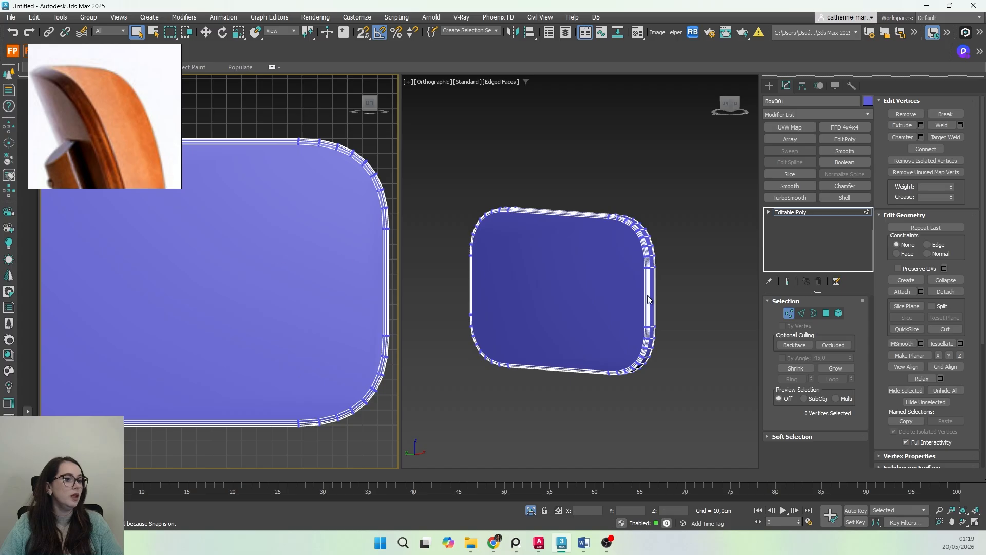
click(368, 35)
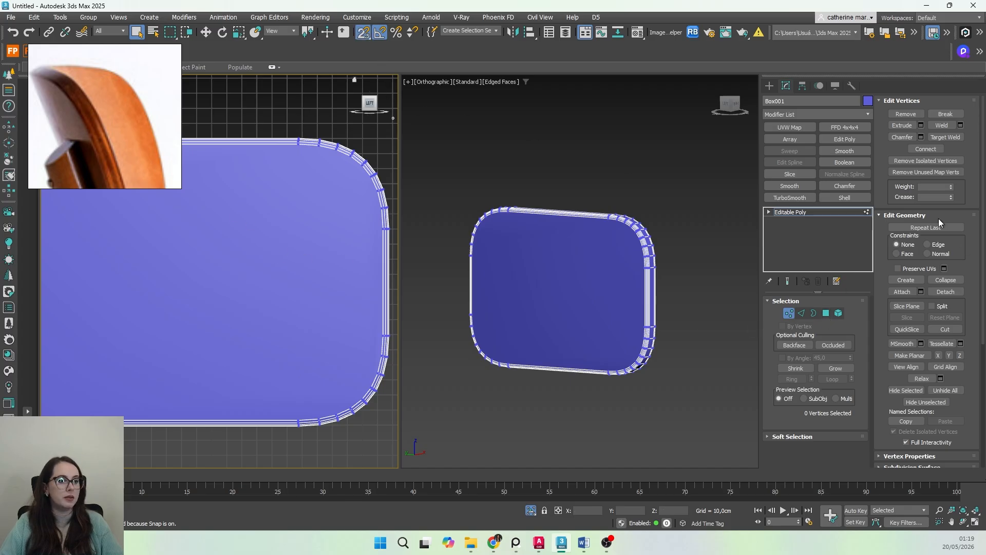
click(944, 329)
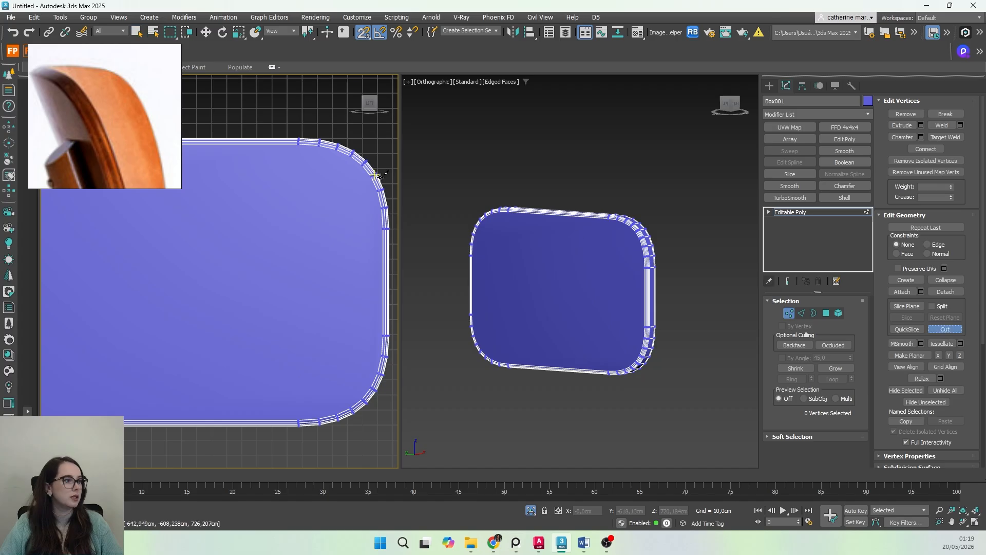
click(298, 145)
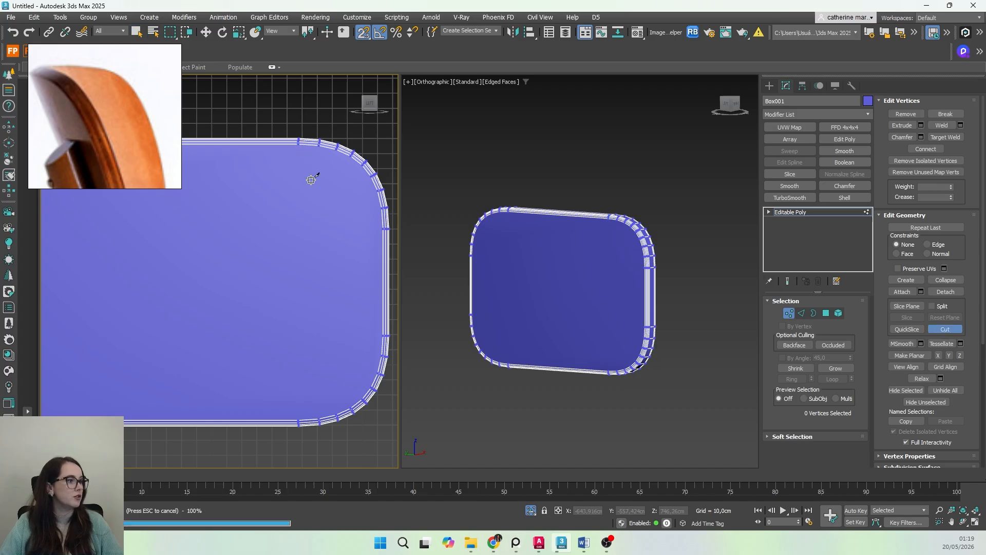
click(299, 420)
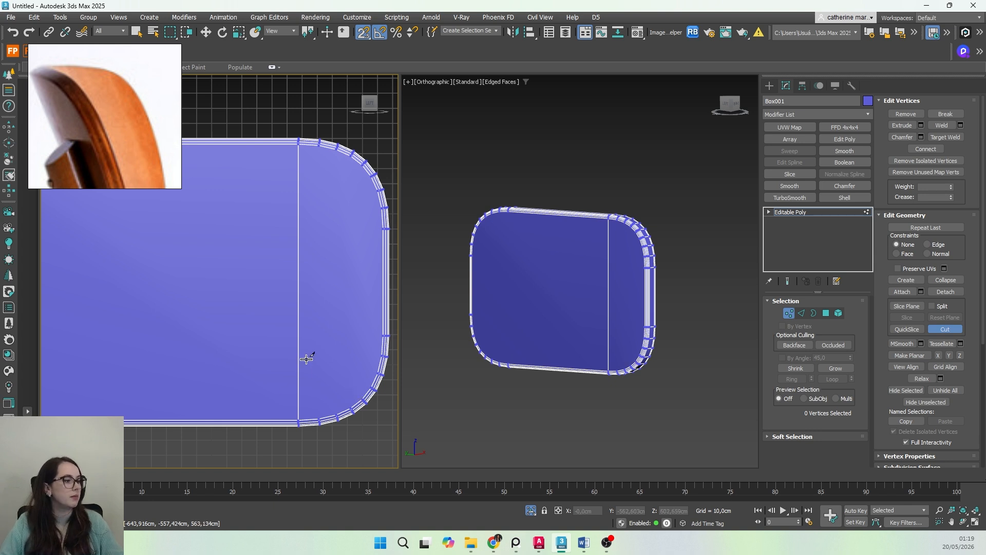
Step: Cut two more vertical edges across the face, joining the next pairs of upper and lower rim vertices towards the right side
alt+middle_drag(540, 322, 556, 344)
middle_drag(299, 317, 278, 300)
click(297, 129)
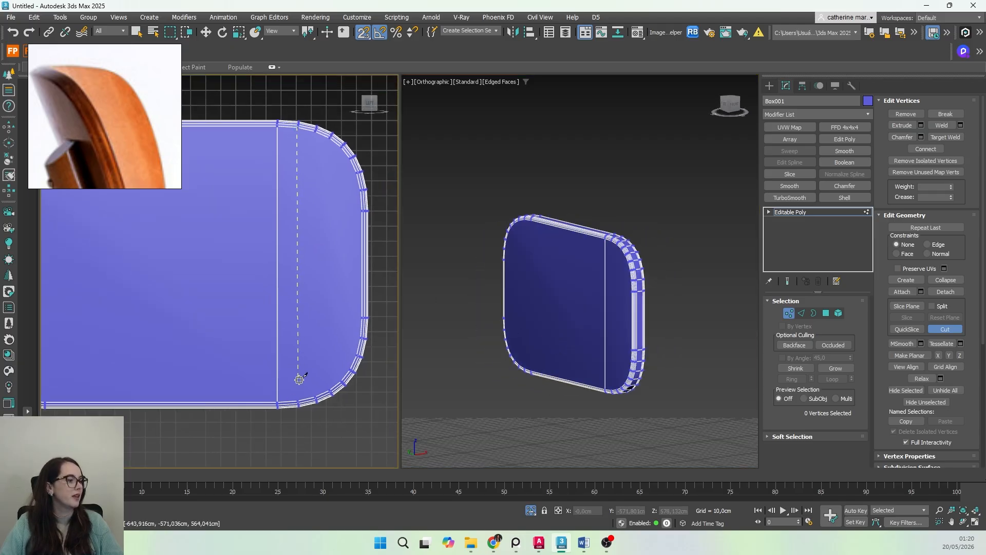
click(298, 404)
right_click(300, 381)
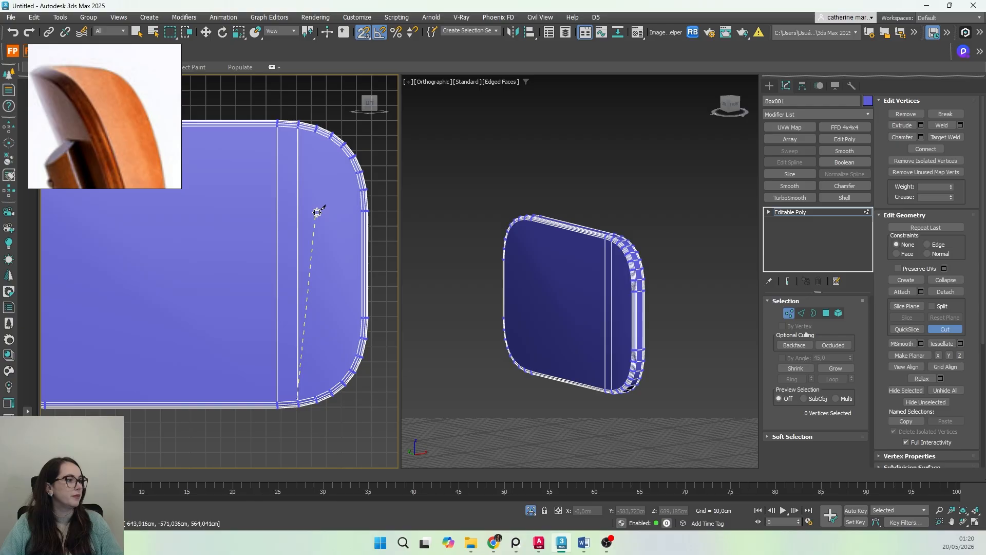
click(314, 132)
click(315, 393)
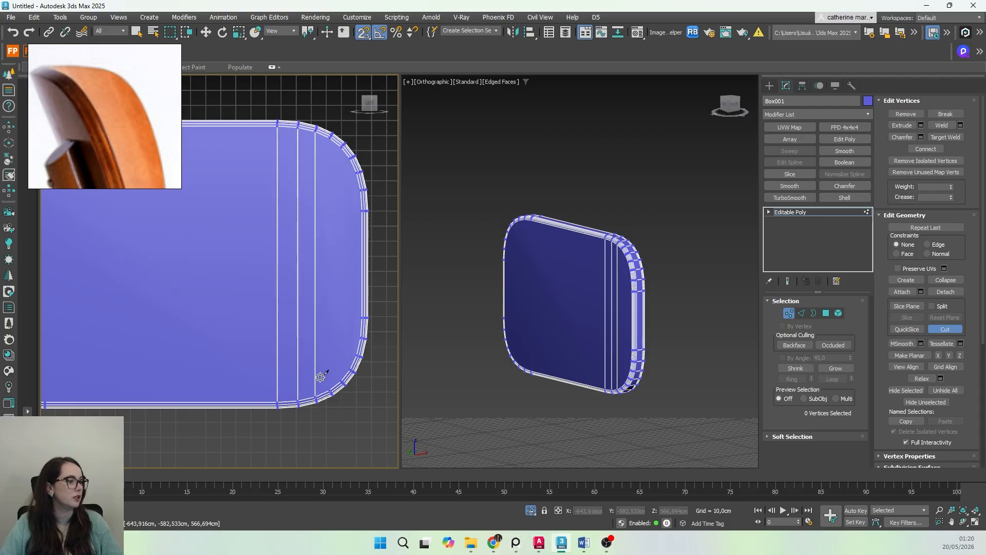
Step: Cut three horizontal edges across the upper part of the face, joining matching rim vertices on the left and right corner curves
scroll(295, 259, down, 3)
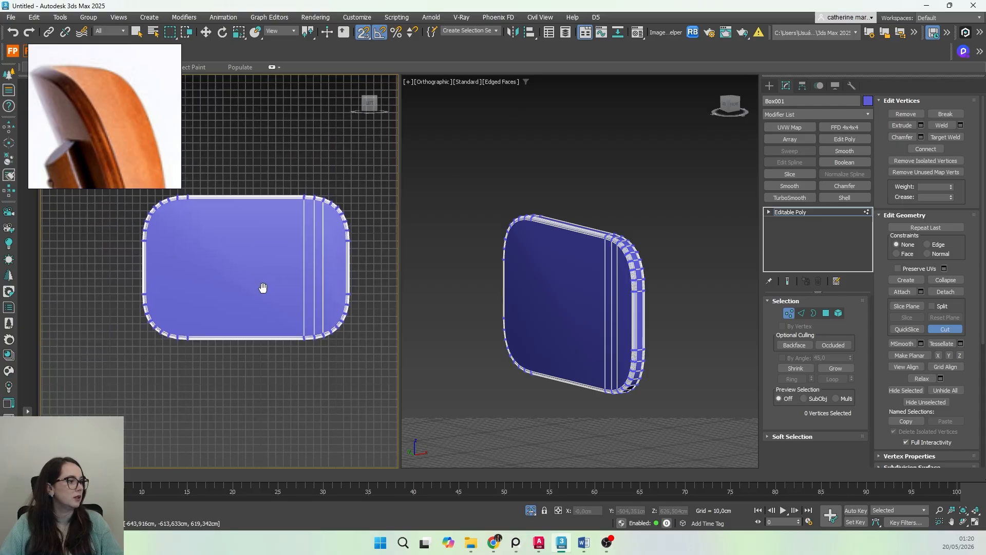
scroll(272, 262, up, 2)
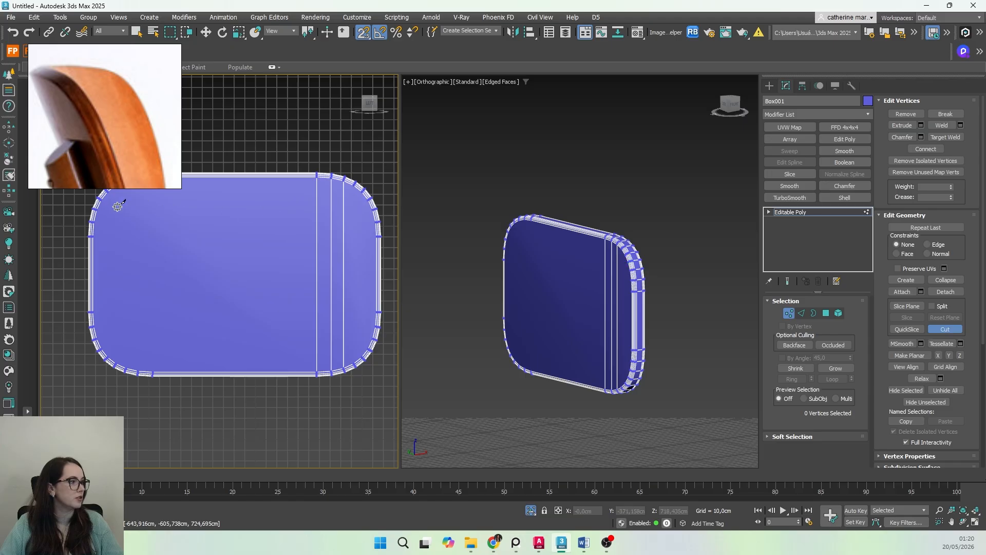
middle_drag(148, 258, 141, 287)
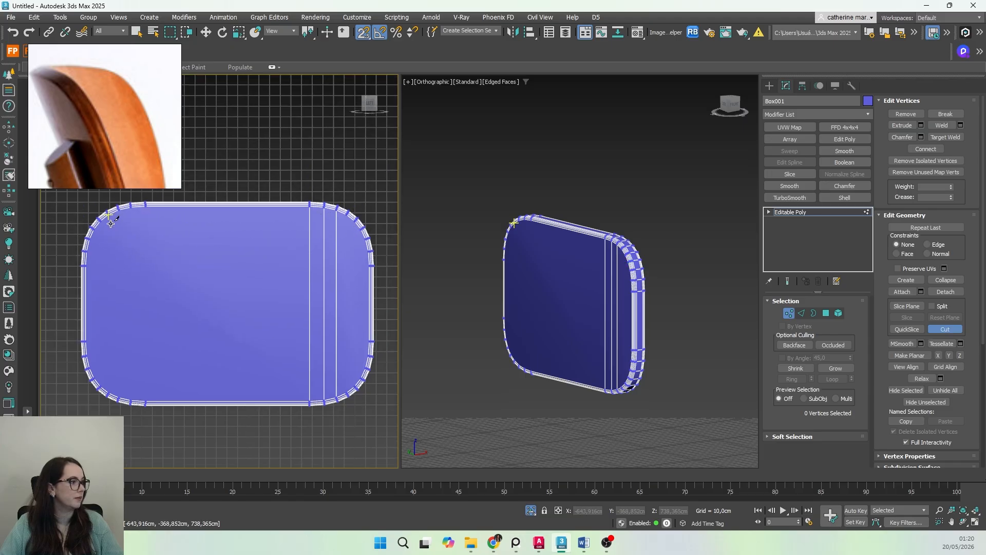
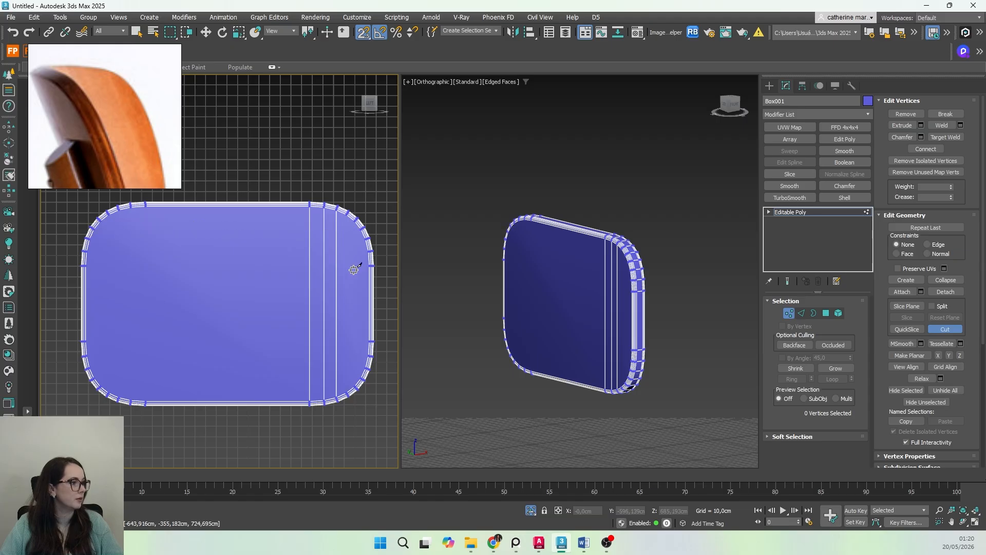
click(369, 266)
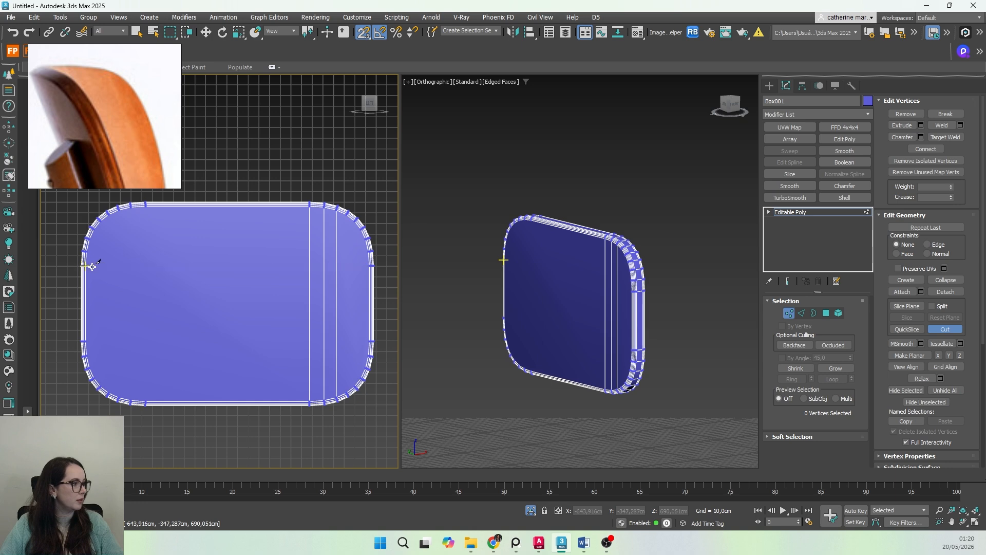
click(84, 266)
click(90, 251)
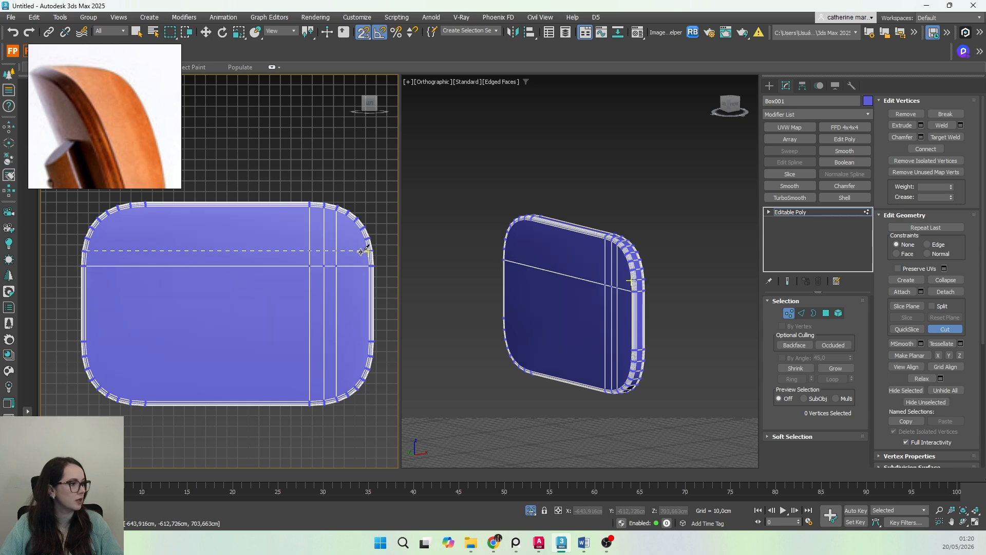
click(362, 252)
click(367, 238)
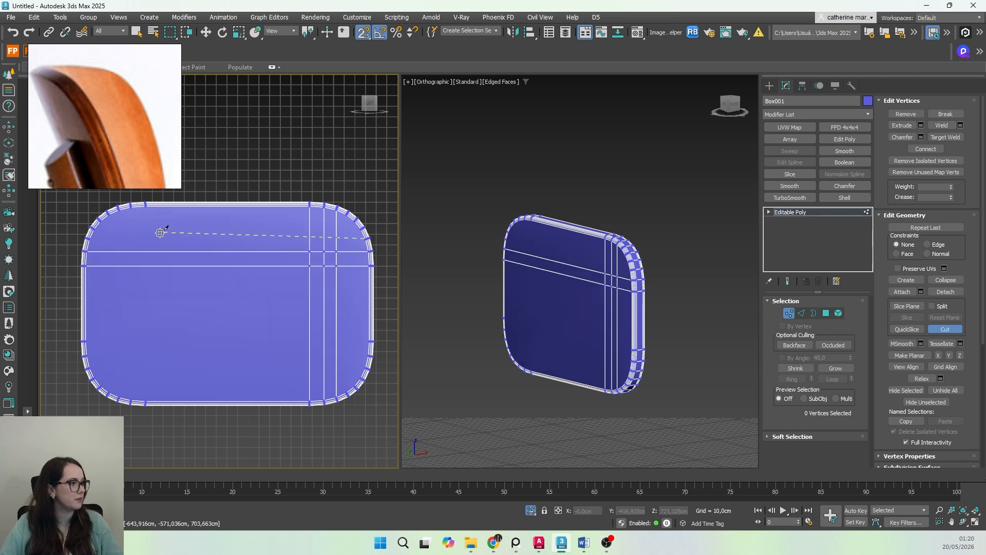
click(91, 239)
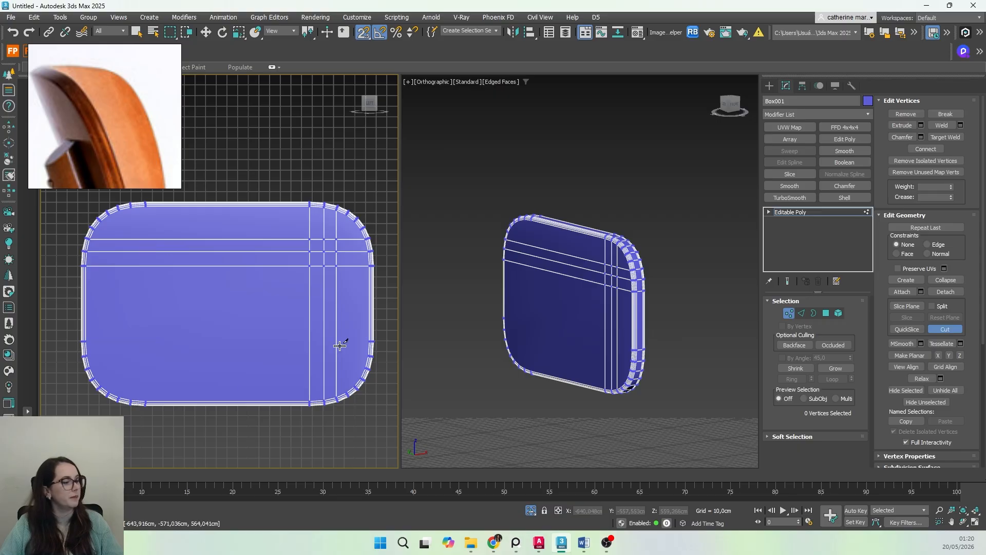
Step: Cut edges from two upper-right rim vertices to a shared point inside the corner, and connect that point diagonally to the nearest grid intersection
scroll(354, 225, up, 6)
middle_drag(313, 288, 246, 331)
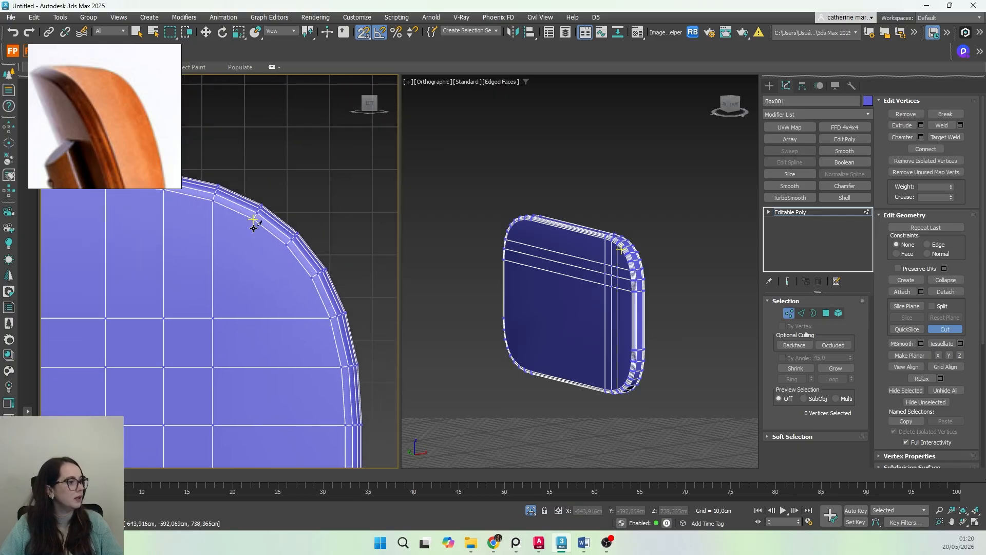
click(253, 268)
click(312, 282)
right_click(311, 282)
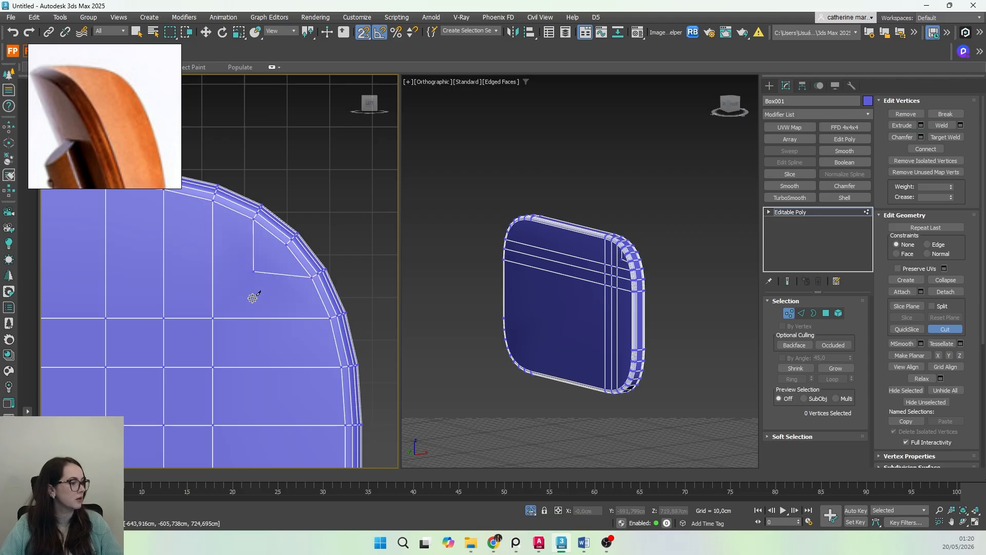
click(254, 271)
click(211, 319)
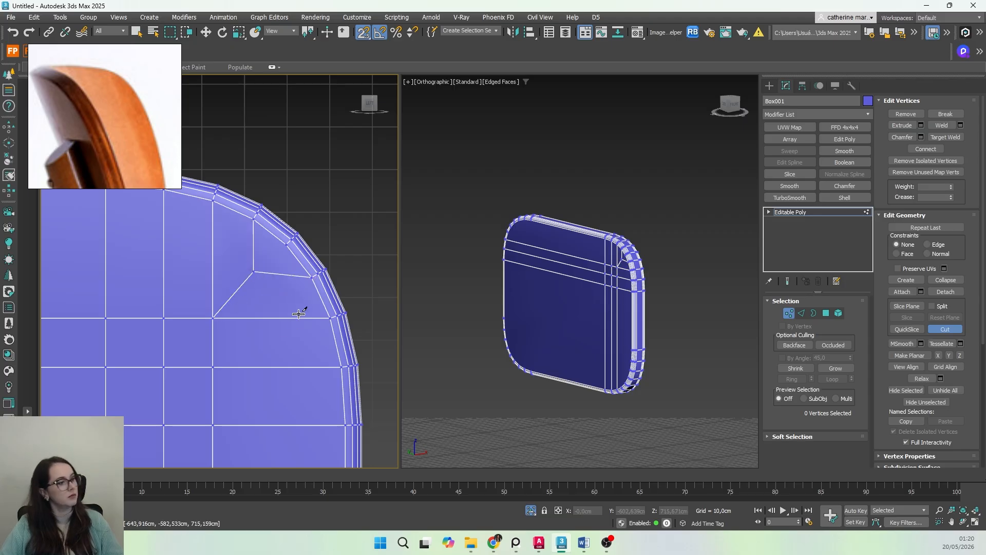
Step: End cutting, turn snapping off, nudge the new inner corner vertex slightly towards the rounded corner, and leave vertex editing
right_click(256, 272)
click(255, 271)
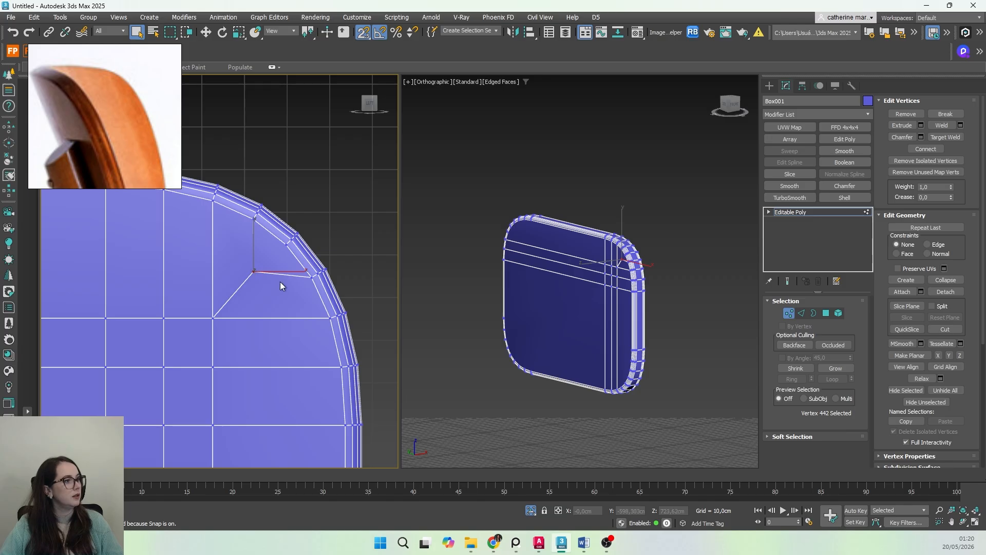
key(s)
key(w)
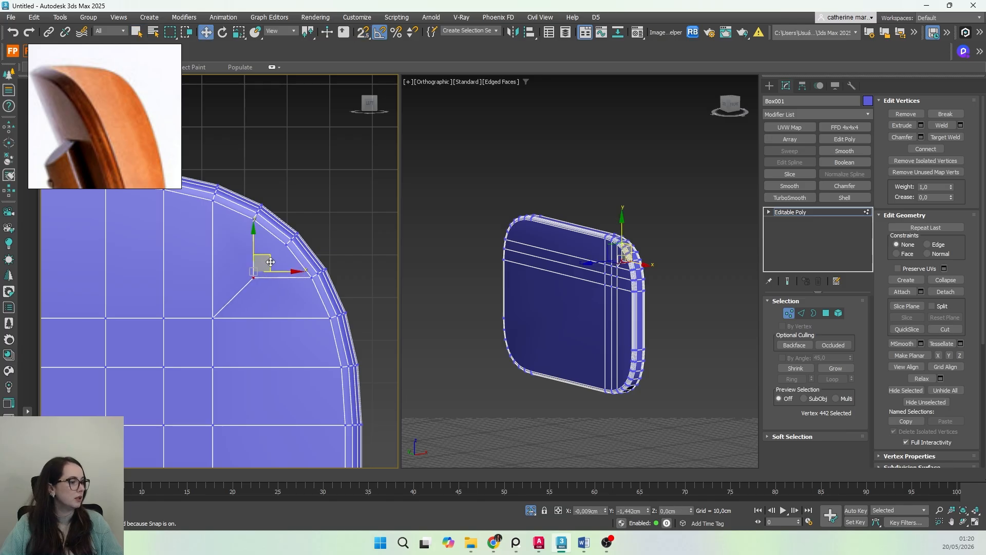
drag(270, 262, 273, 256)
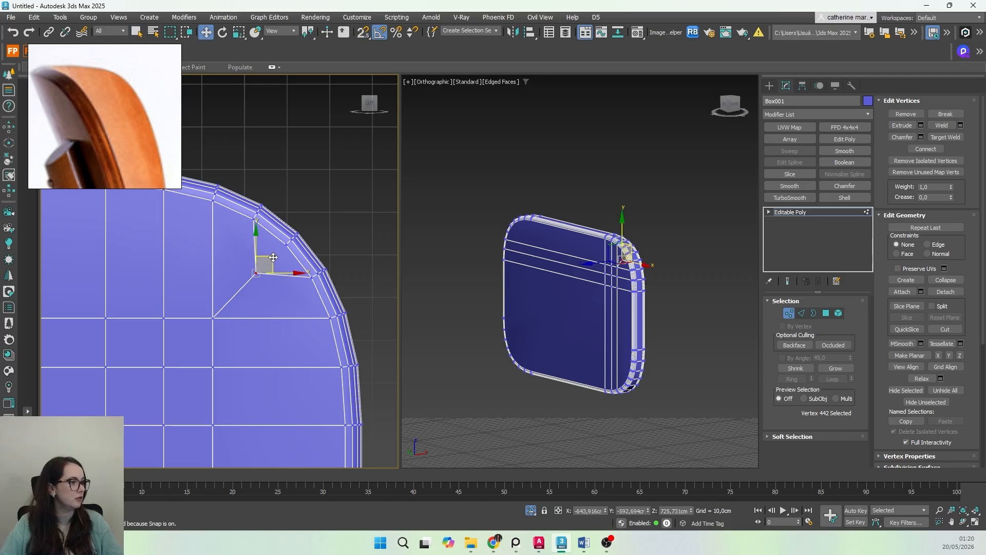
key(q)
scroll(247, 288, down, 5)
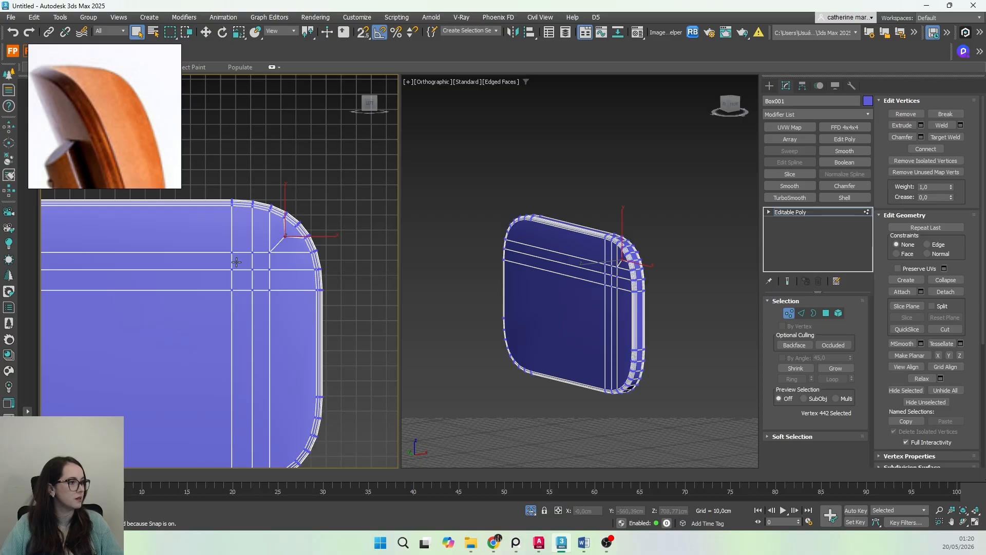
click(839, 212)
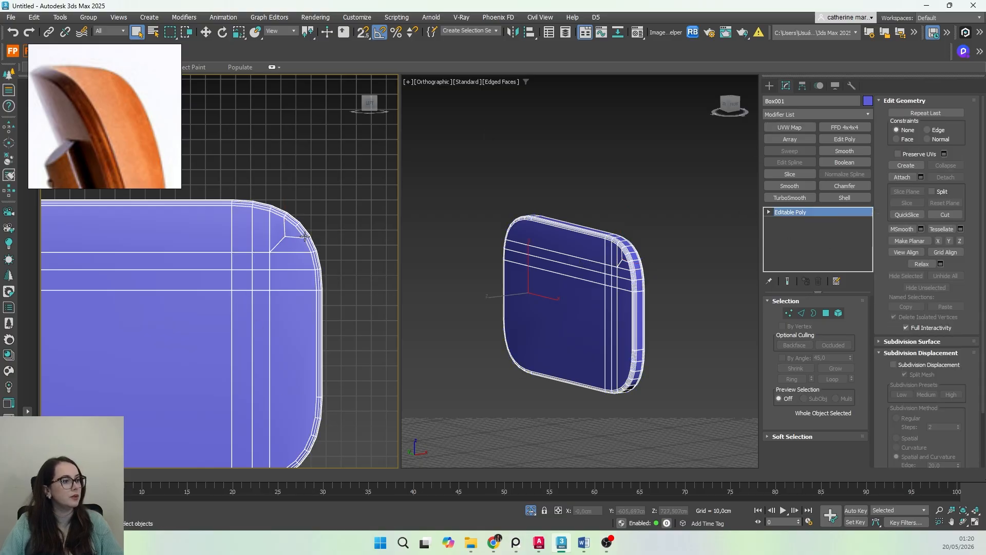
Step: Add a Symmetry modifier to the backrest box and mirror the cut edges downwards along the Y axis only
scroll(249, 270, up, 2)
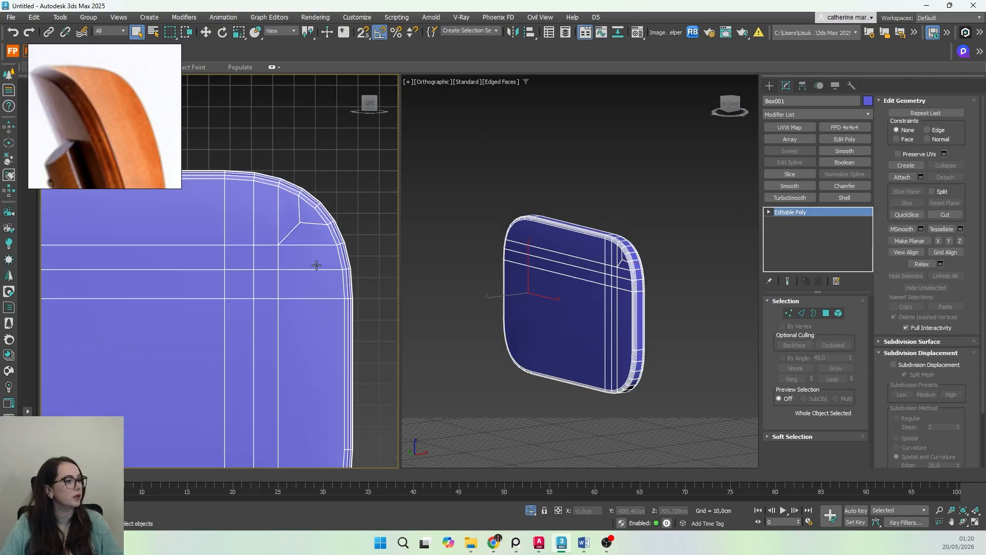
click(800, 117)
text(SY)
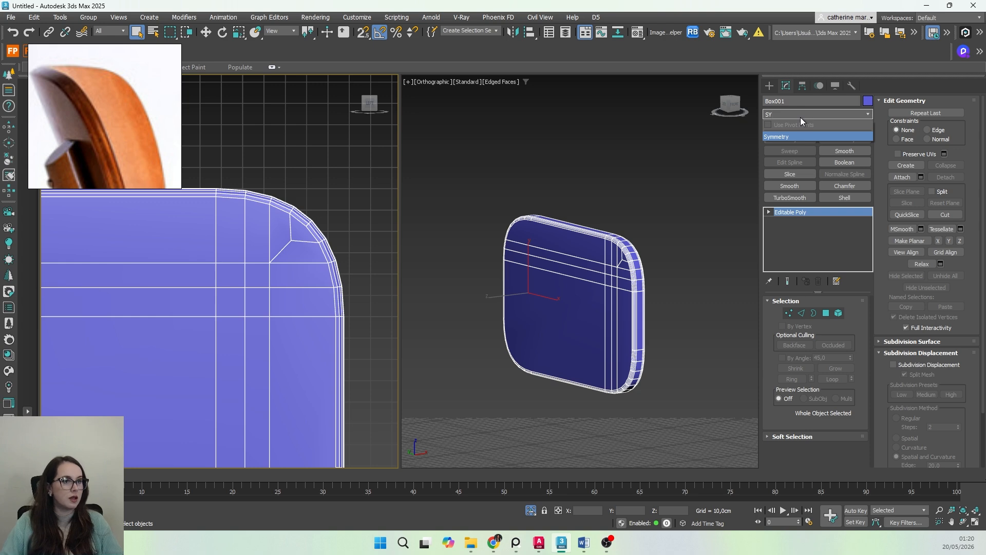
click(798, 136)
scroll(285, 223, down, 3)
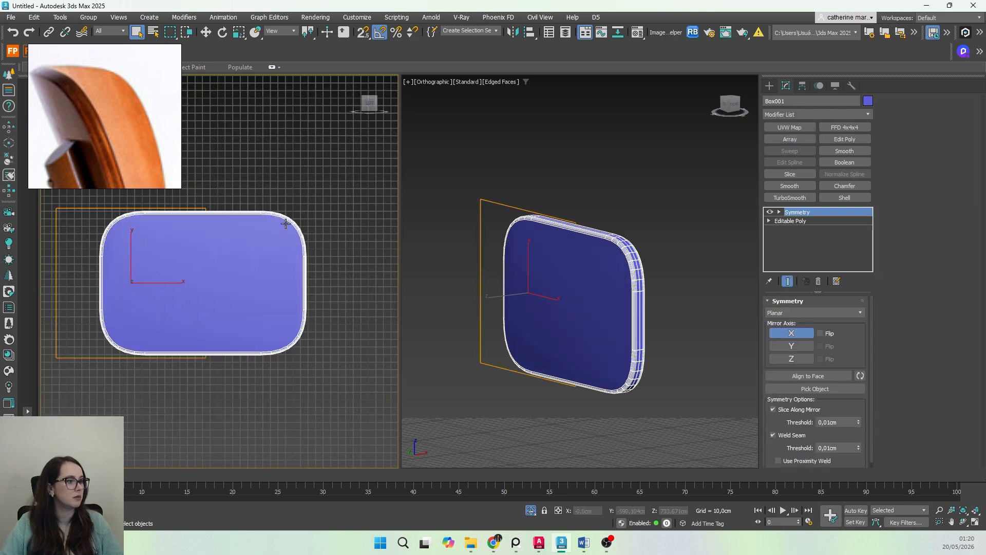
scroll(190, 271, up, 3)
middle_drag(208, 297, 221, 280)
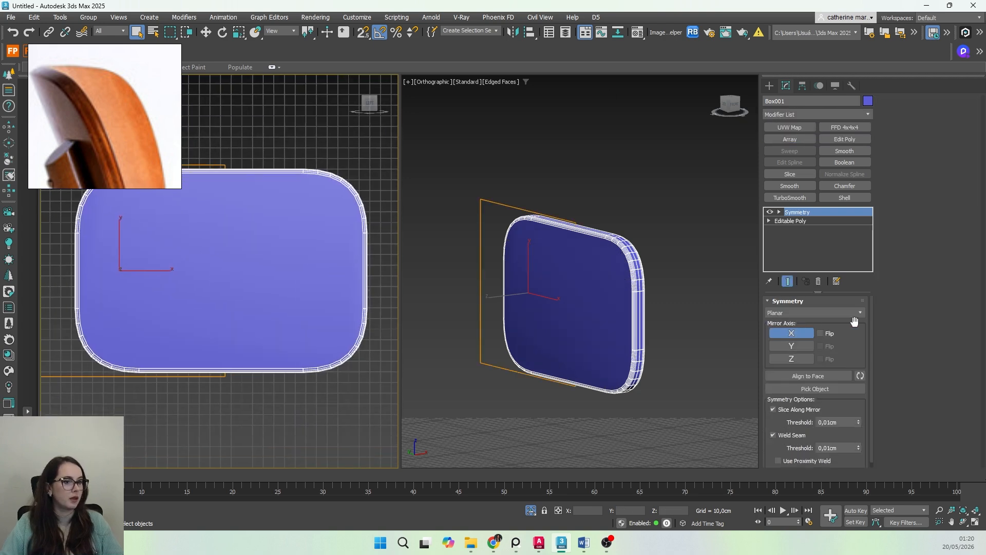
click(820, 334)
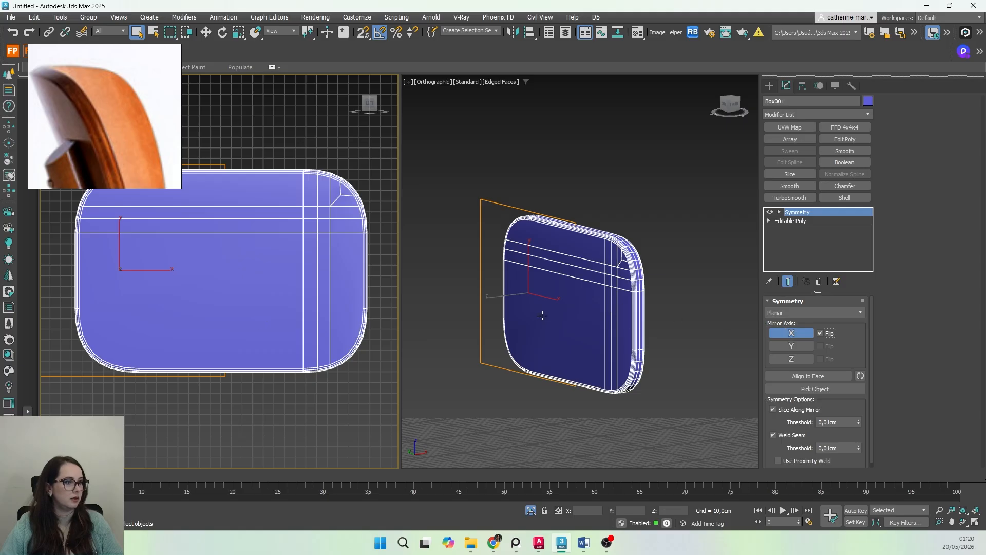
middle_drag(306, 282, 298, 317)
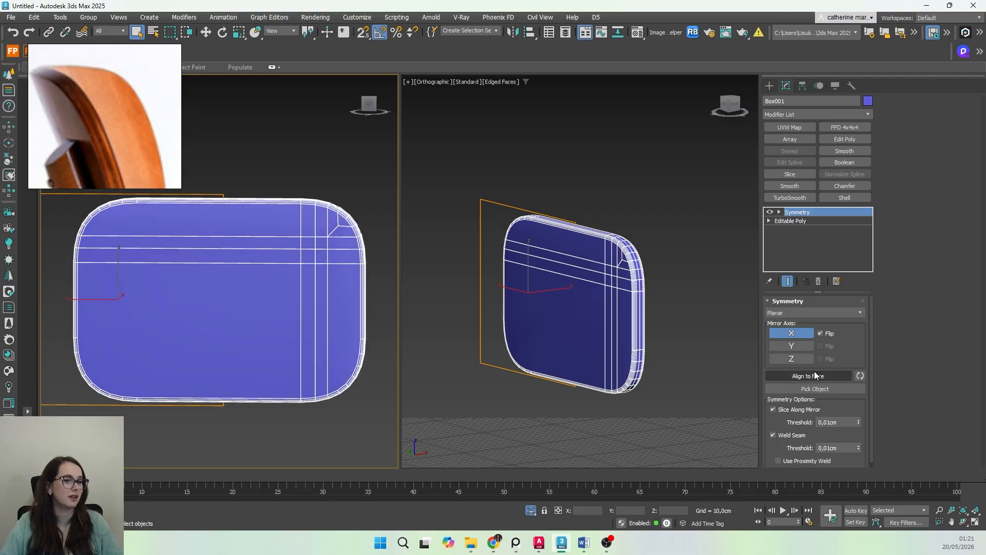
click(803, 348)
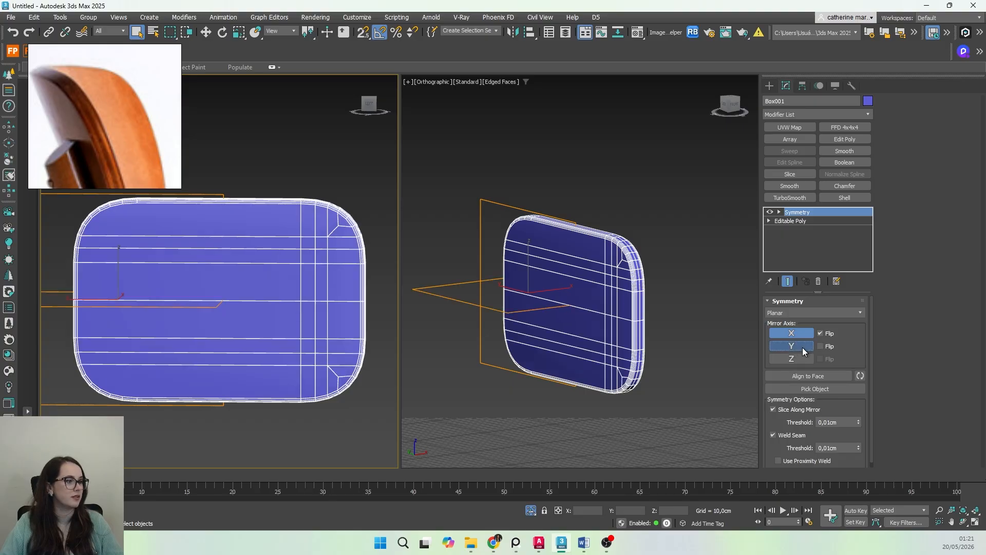
click(802, 335)
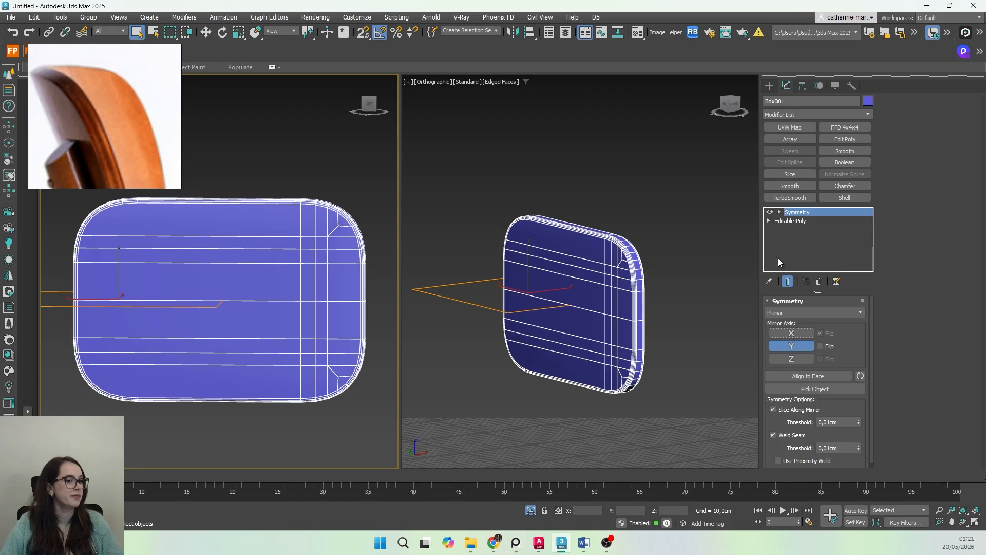
Step: Add a second Symmetry modifier to the backrest, mirroring along the X axis only with Flip enabled
click(830, 114)
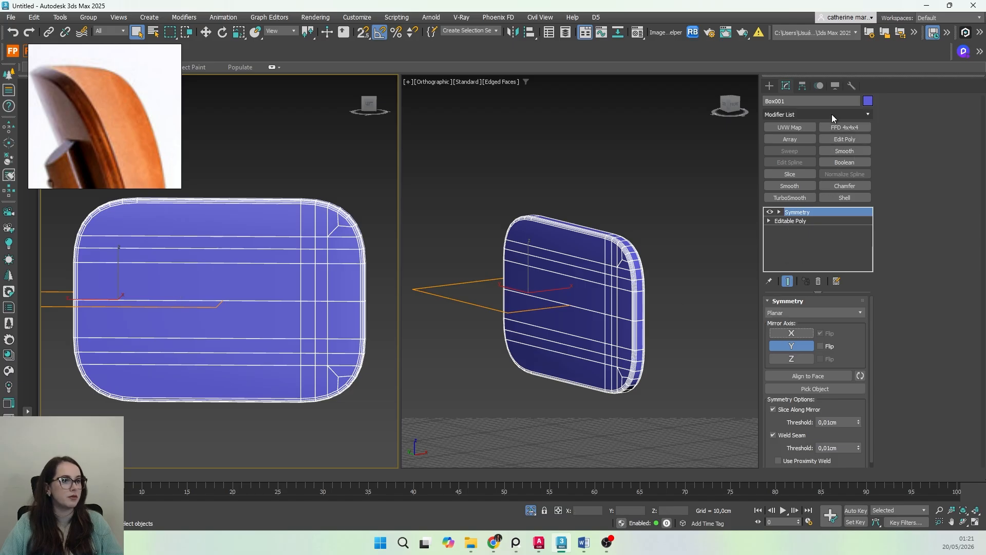
text(SY)
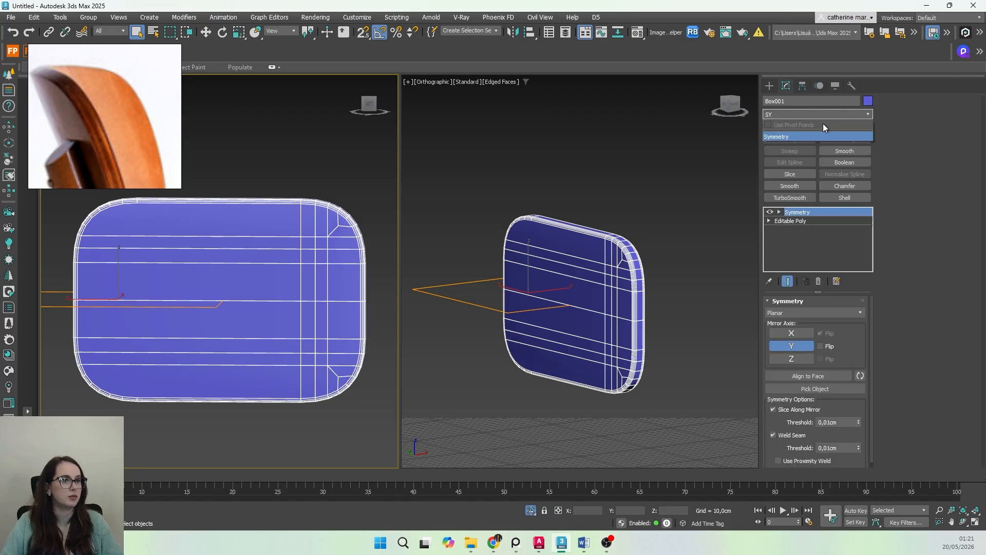
click(820, 137)
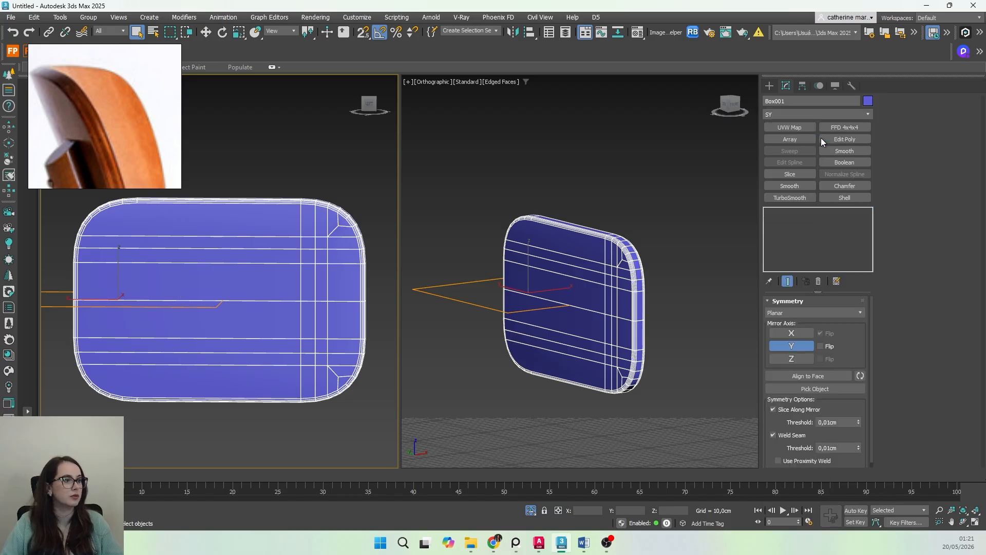
click(787, 347)
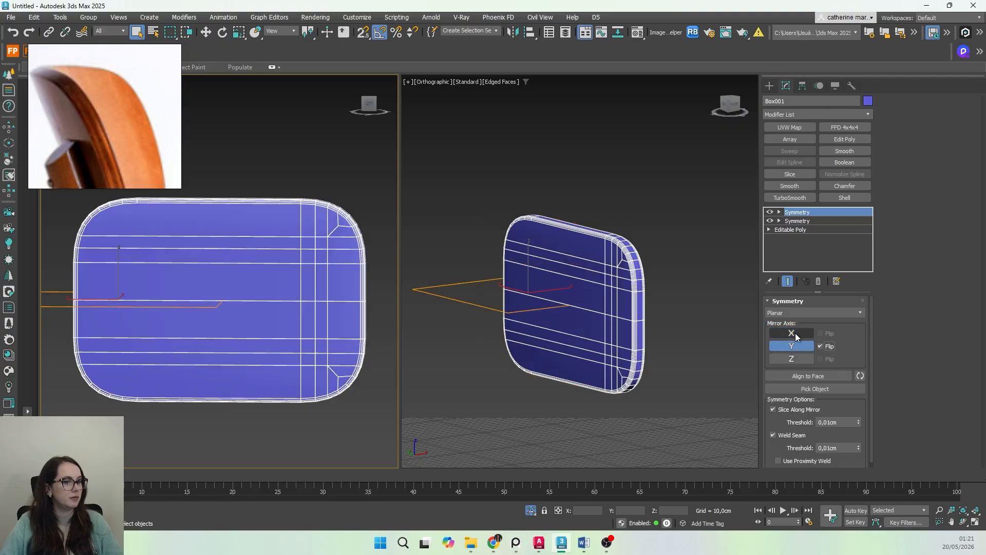
click(795, 333)
click(819, 334)
click(803, 345)
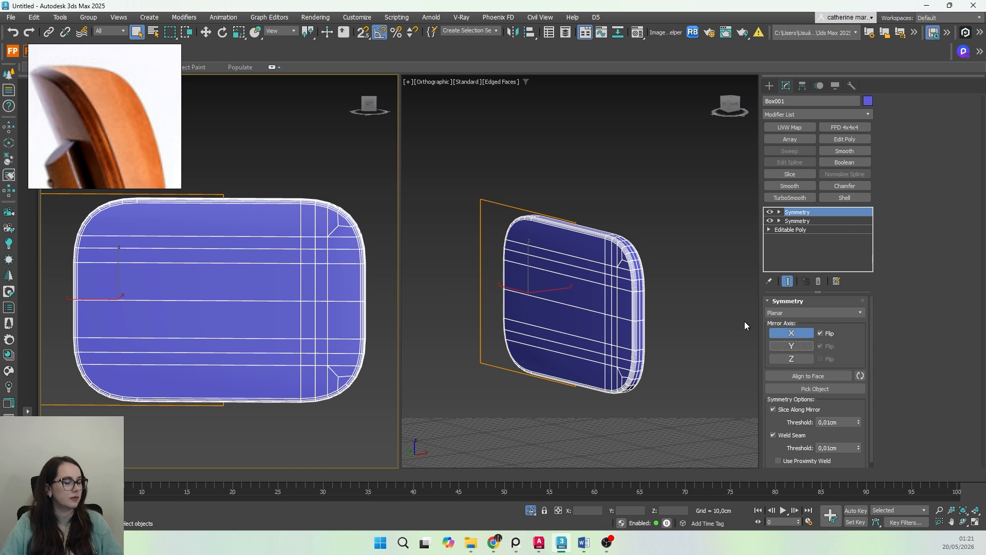
alt+middle_drag(257, 322, 241, 359)
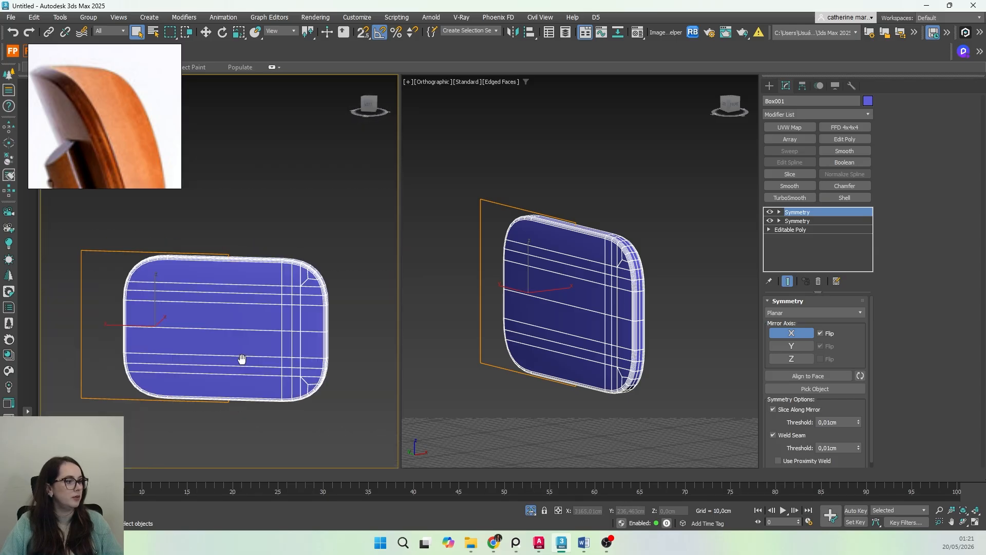
Step: Add a third Symmetry modifier to the backrest and mirror it along the Z axis only
click(806, 114)
text(SY)
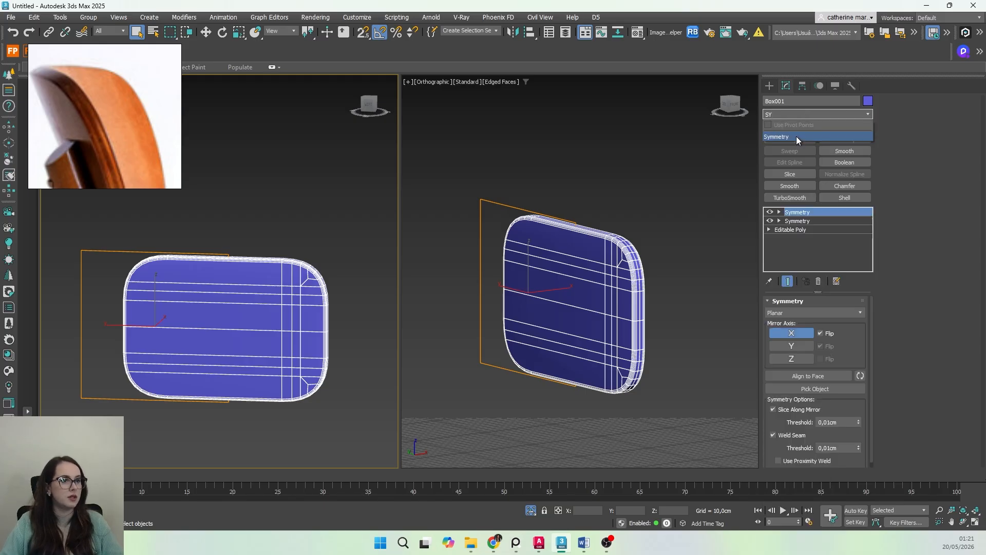
click(796, 136)
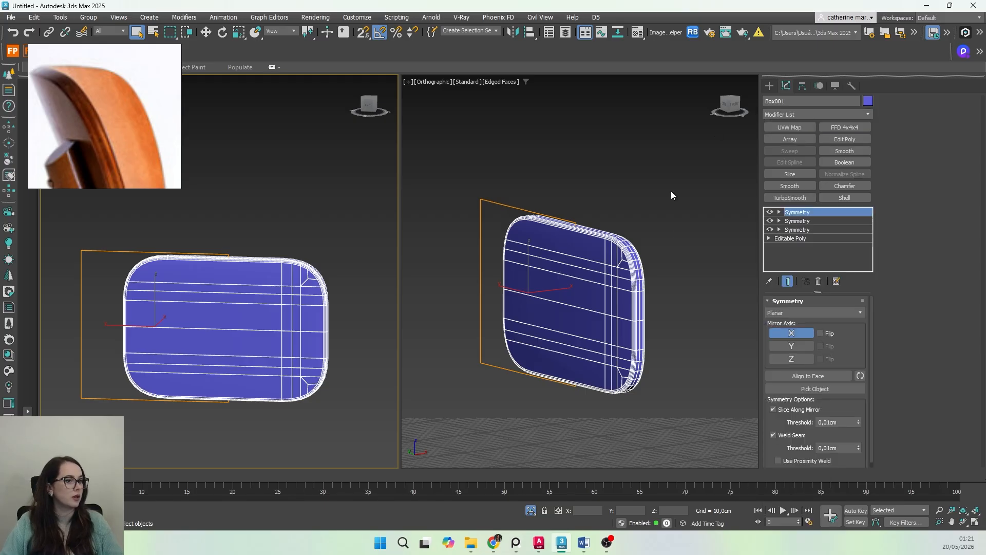
click(804, 358)
click(777, 335)
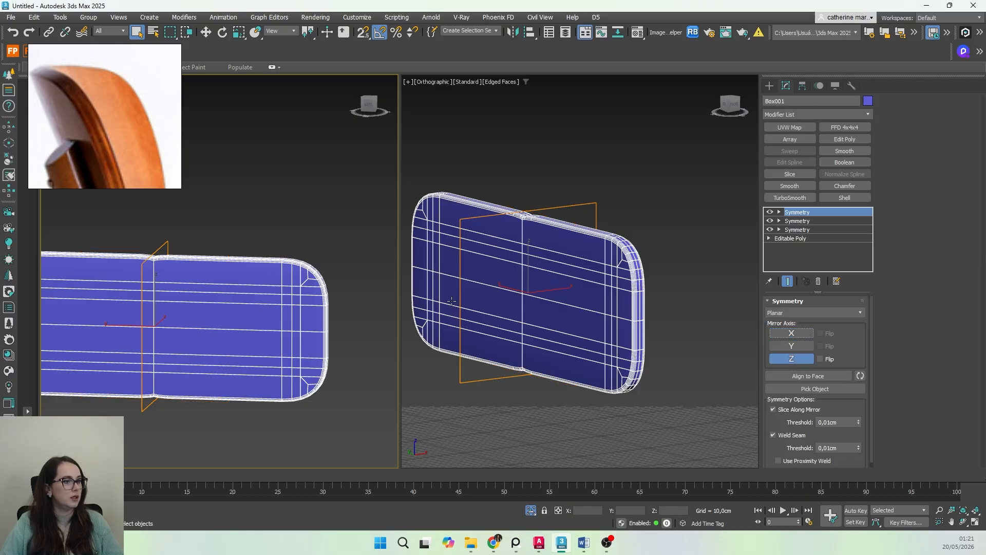
Step: Select the Mirror gizmo of the topmost Symmetry modifier and show it in the Top view for repositioning
scroll(277, 326, down, 3)
scroll(257, 333, up, 3)
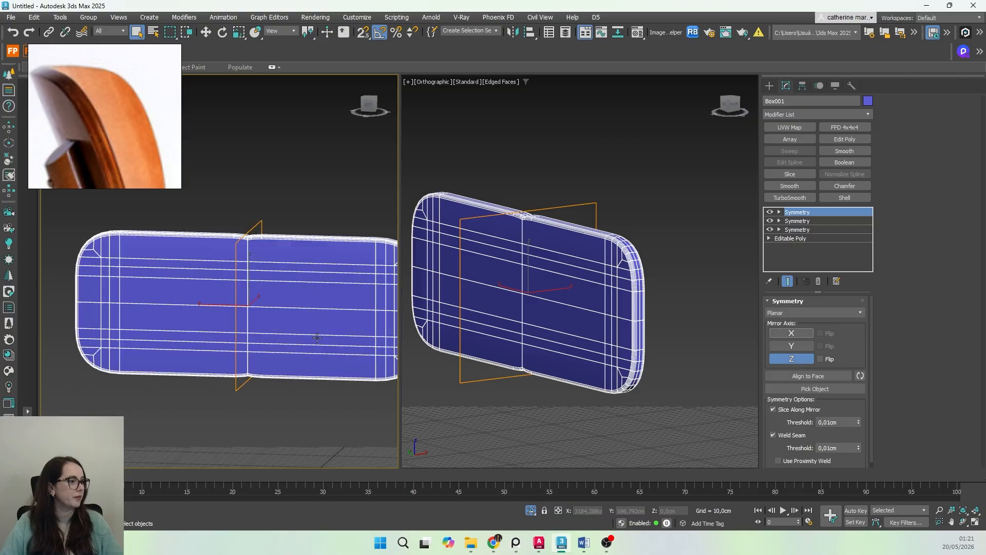
middle_drag(317, 336, 280, 337)
click(779, 212)
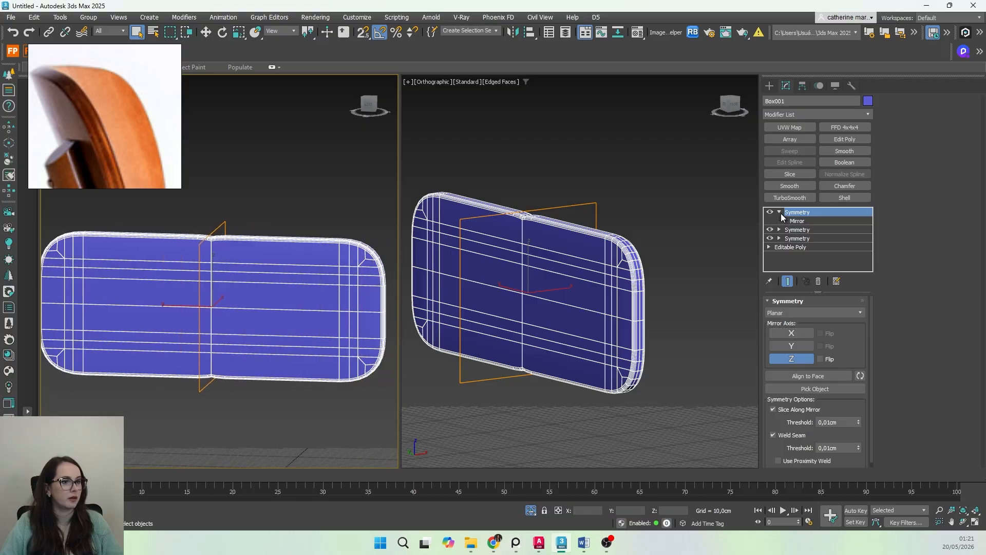
click(797, 221)
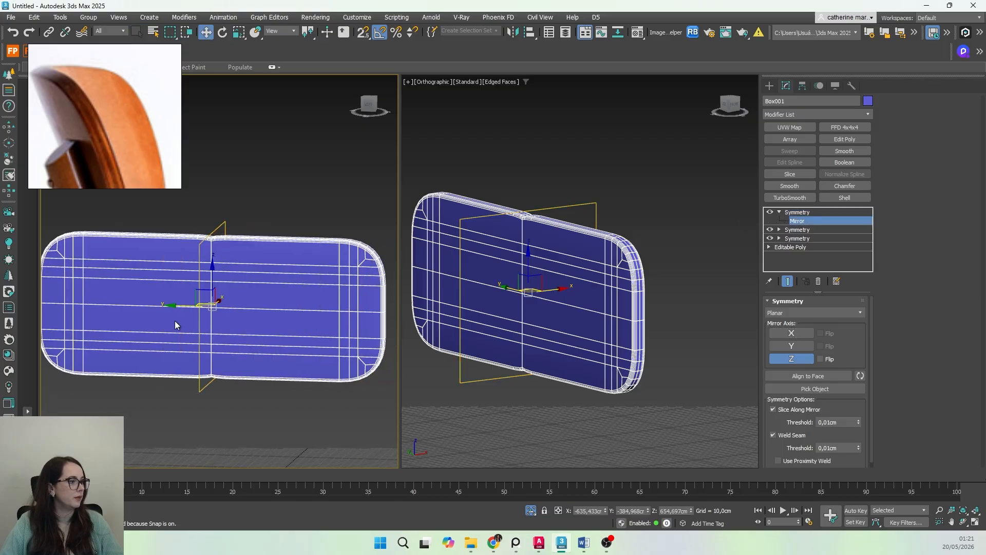
middle_drag(175, 321, 184, 318)
key(t)
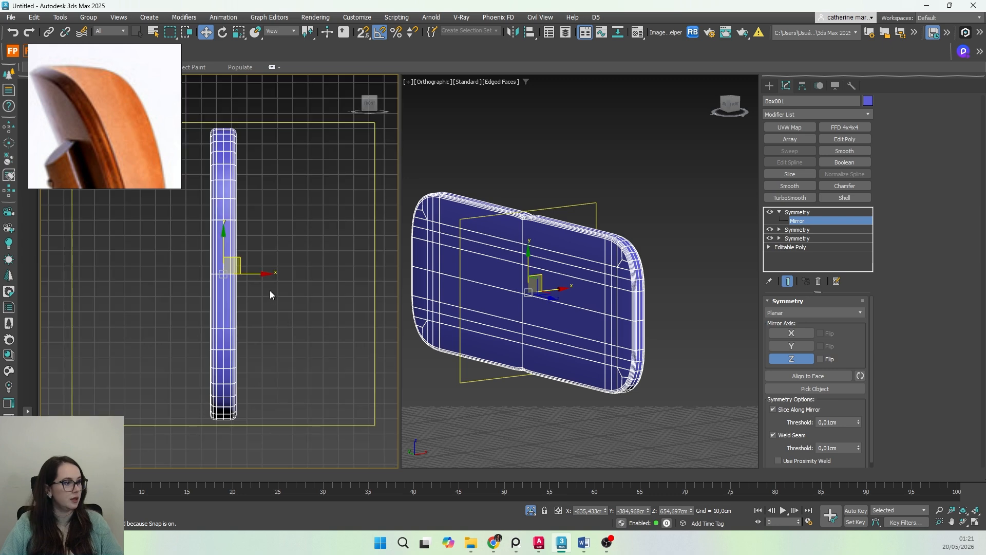
Step: Leave isolation and shift the mirror plane of the backrest's uppermost Symmetry sideways to narrow the backrest relative to the seat and its supports
scroll(270, 291, down, 5)
middle_drag(269, 287, 271, 303)
key(l)
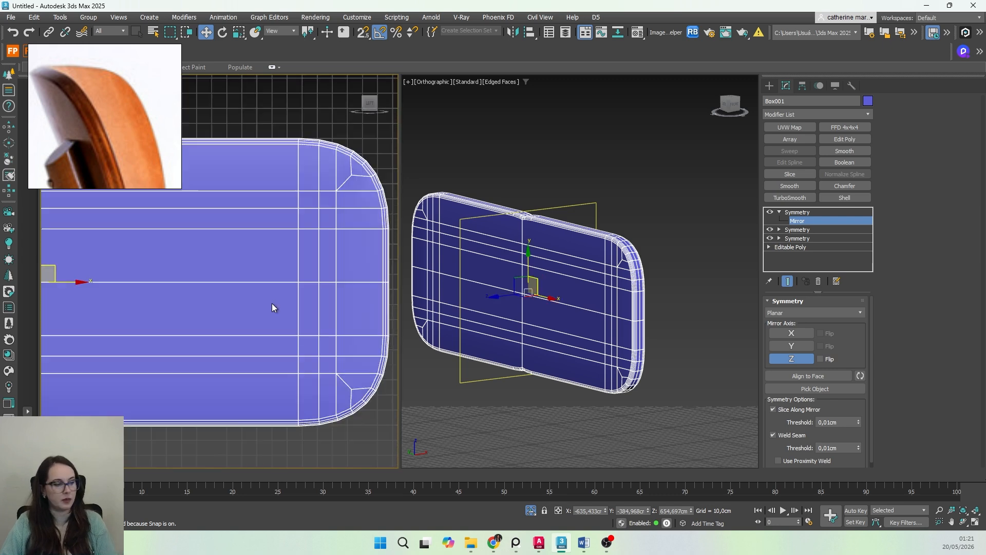
scroll(275, 282, down, 3)
drag(257, 271, 296, 273)
key(alt+q)
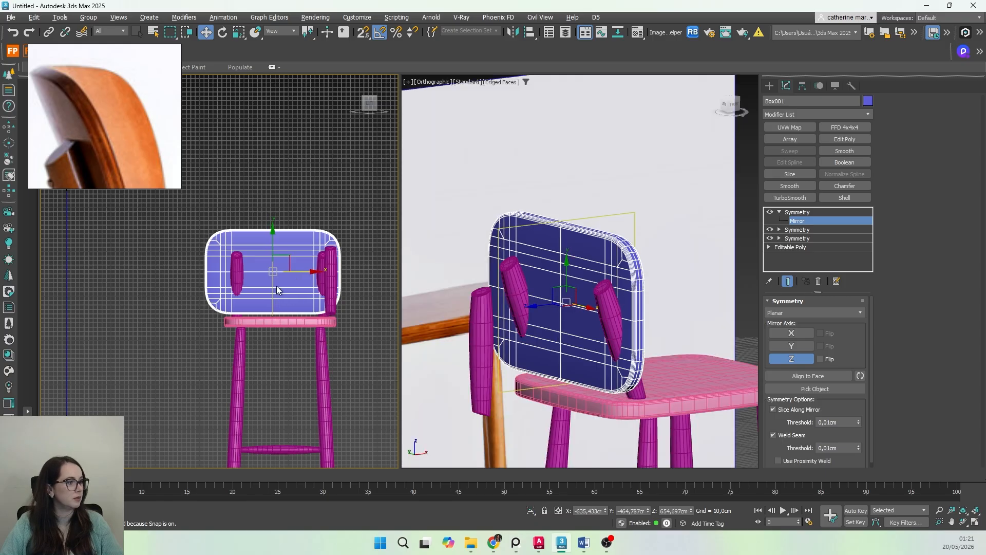
scroll(277, 290, up, 4)
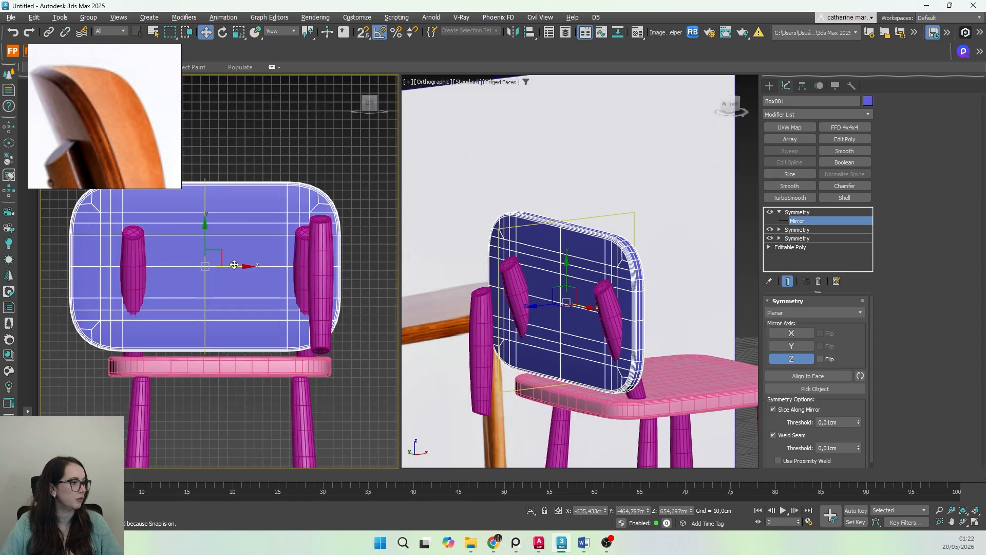
drag(234, 264, 246, 266)
click(796, 212)
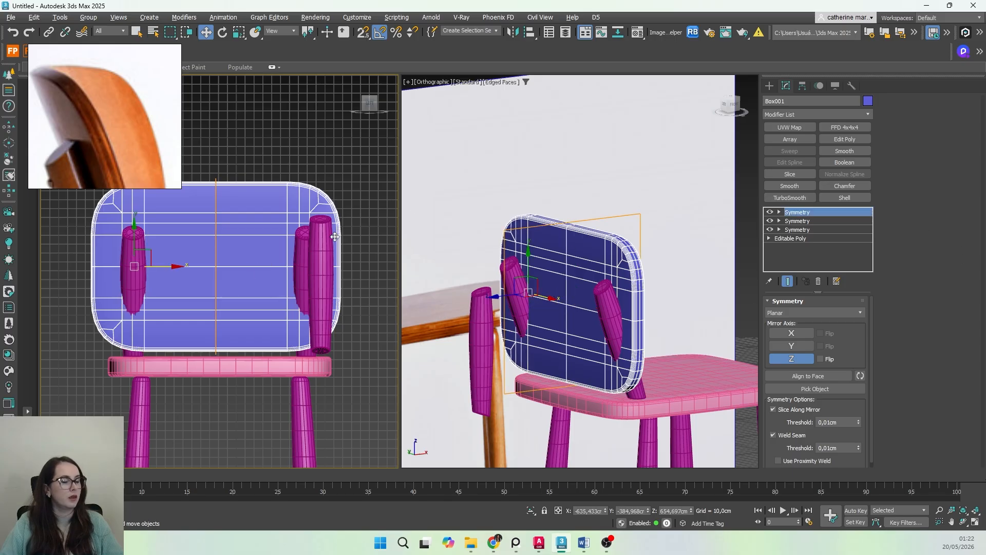
Step: Select the ASSENTO seat and turn off its FFD 3x3x3 and Edit Poly modifiers
scroll(255, 269, down, 3)
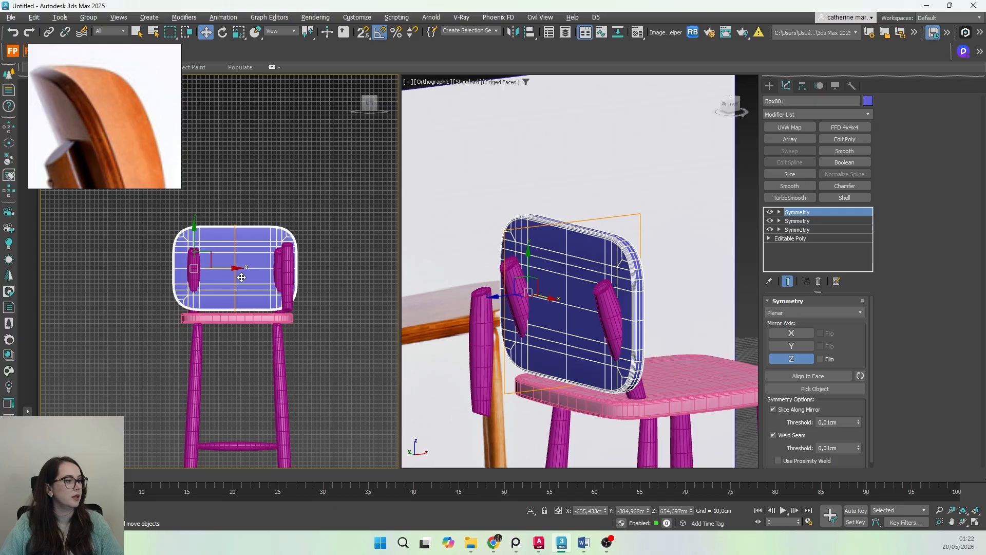
scroll(254, 282, up, 3)
scroll(253, 285, down, 3)
alt+middle_drag(254, 284, 109, 308)
key(q)
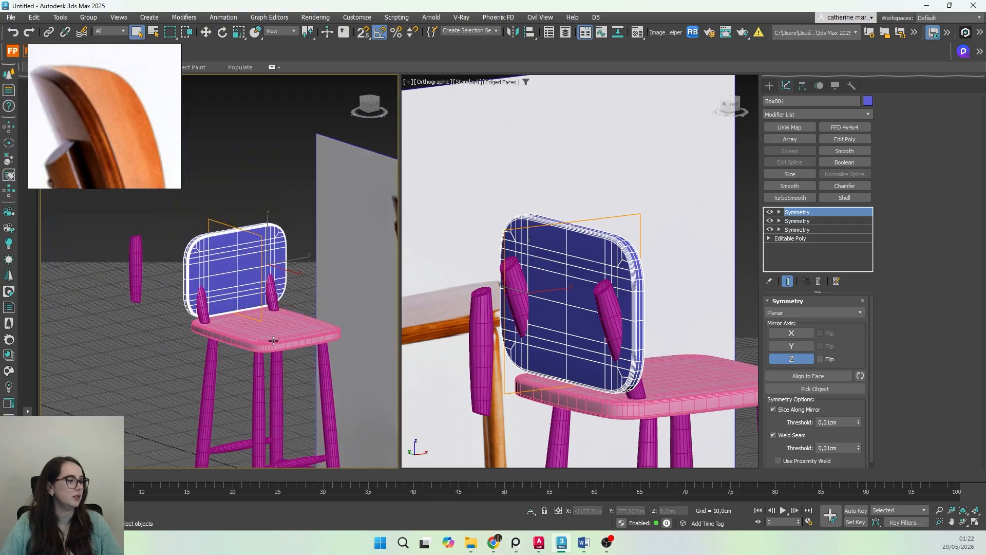
click(205, 329)
scroll(206, 324, up, 5)
middle_drag(205, 322, 277, 349)
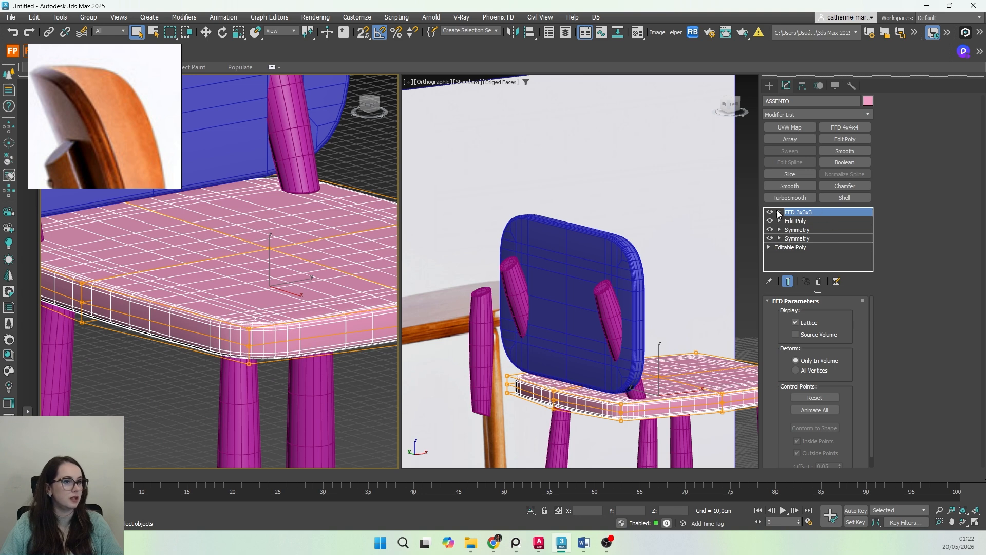
click(770, 212)
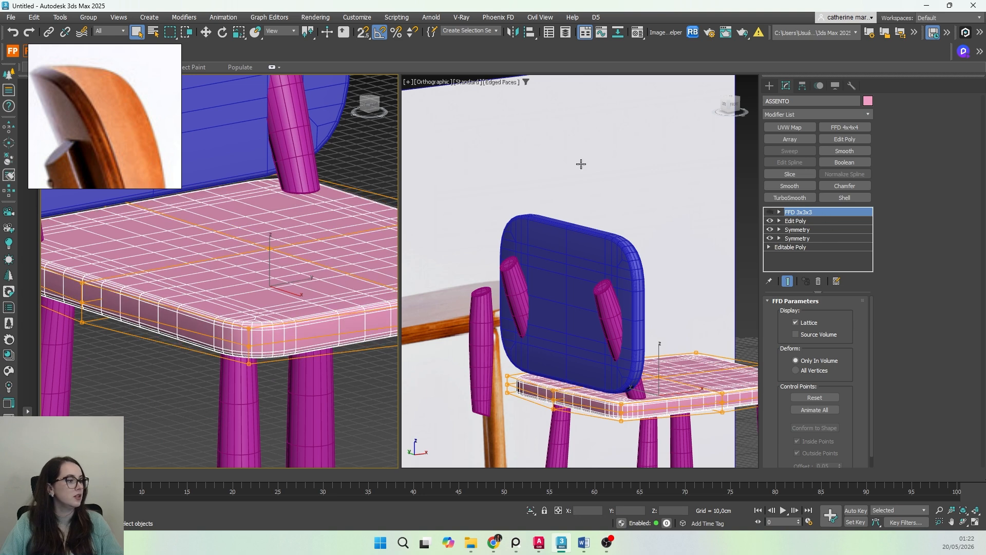
click(799, 222)
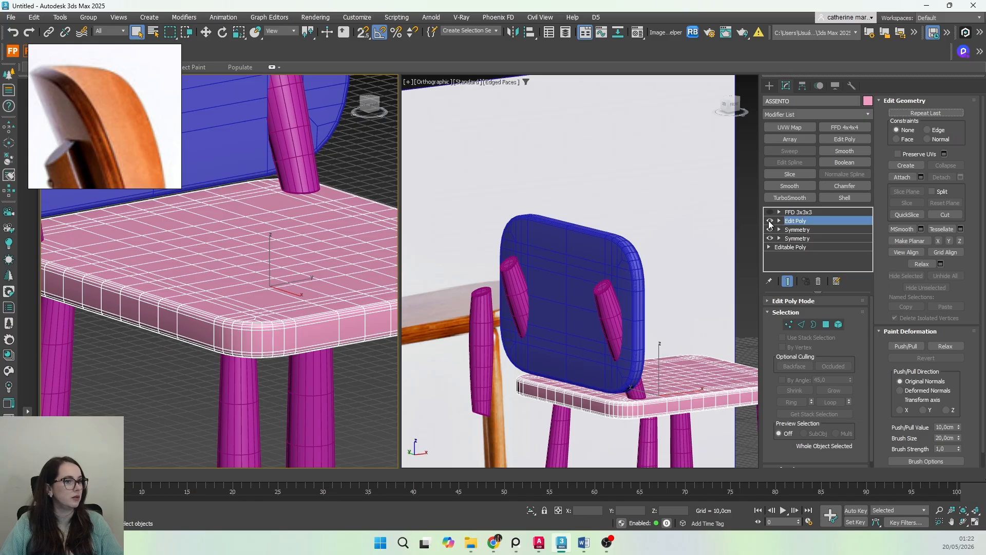
click(768, 222)
click(769, 222)
click(768, 221)
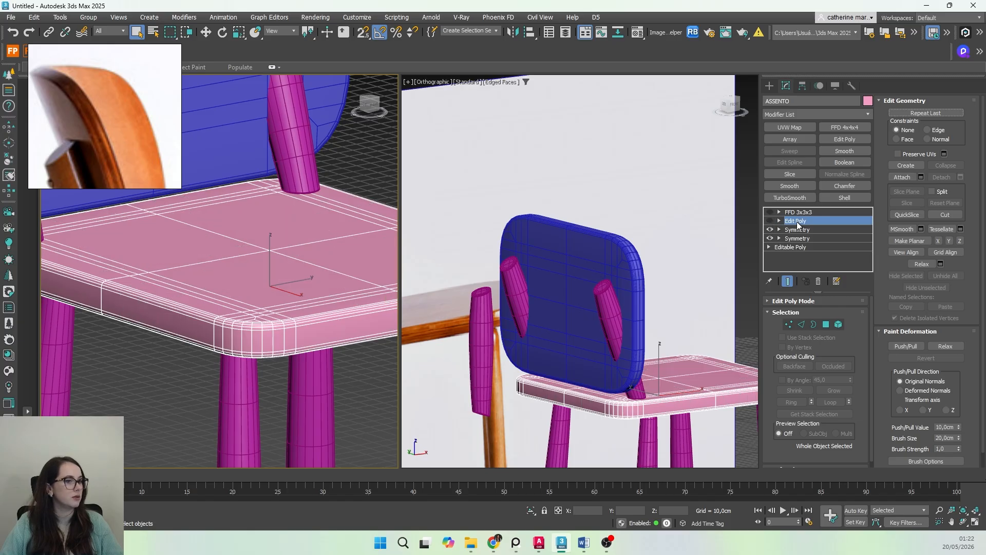
Step: Add a third Symmetry modifier above the seat's two existing ones, mirroring on the Z axis
click(799, 232)
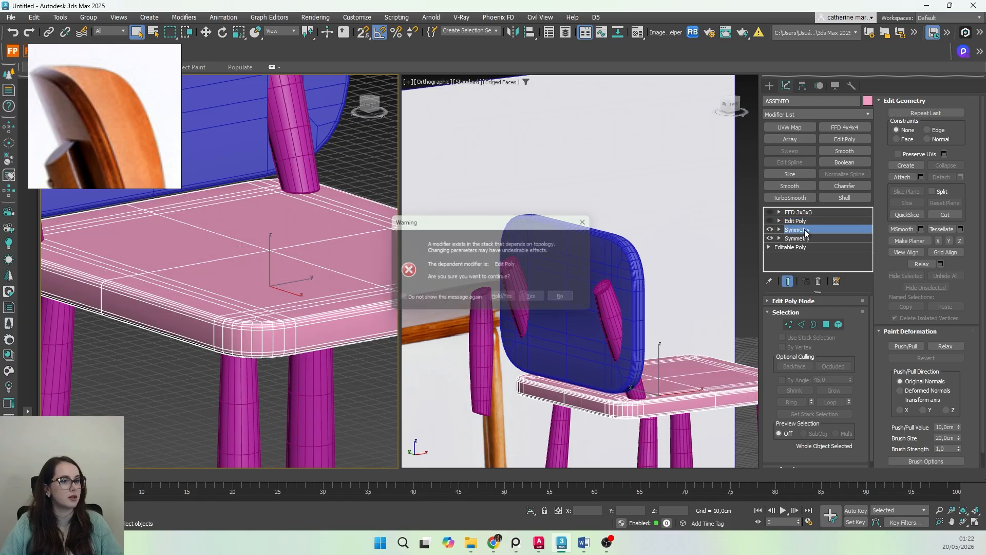
click(536, 300)
click(821, 115)
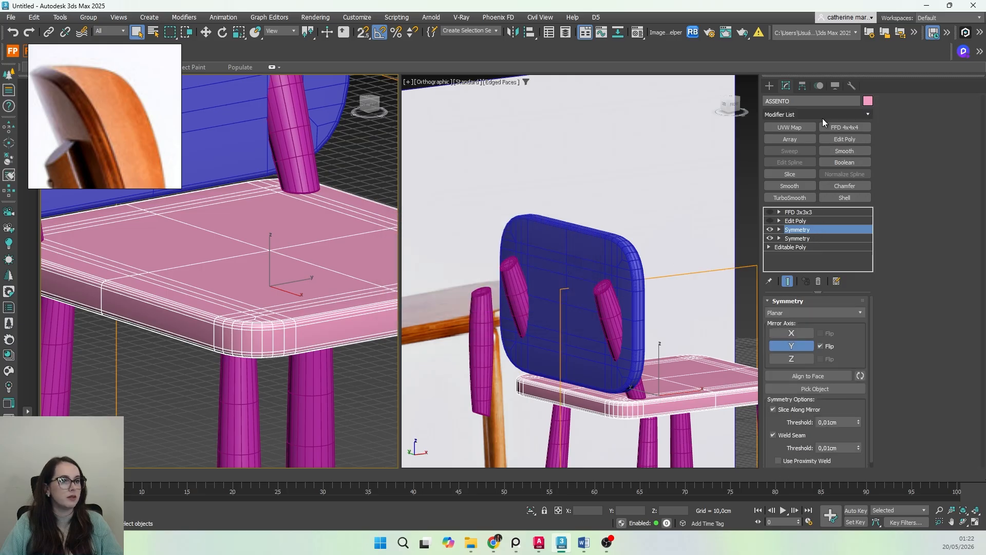
text(SY)
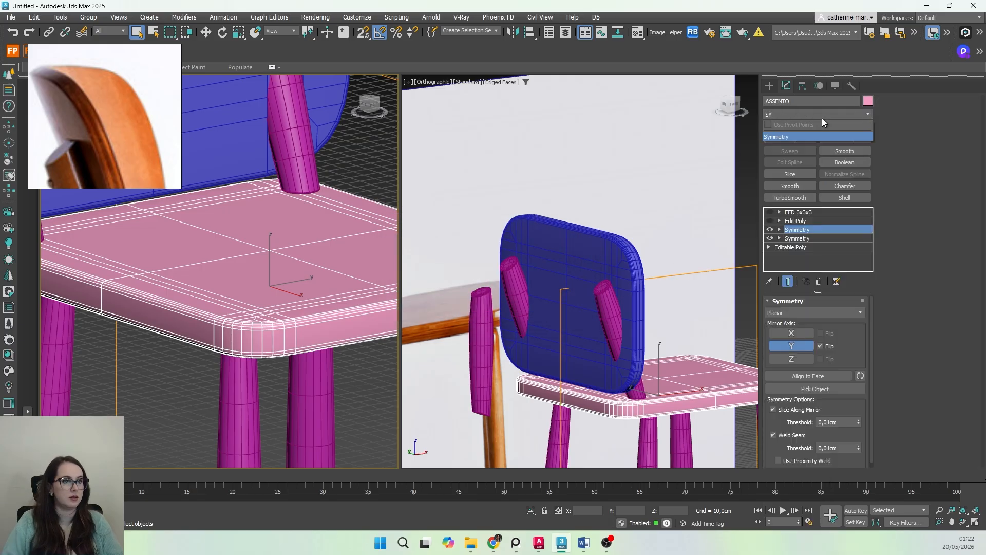
click(793, 139)
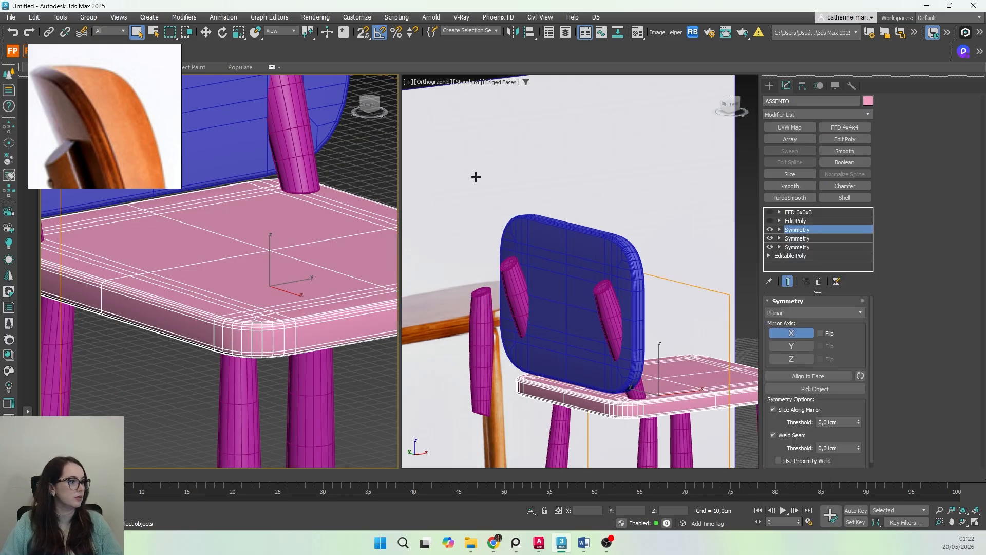
click(795, 361)
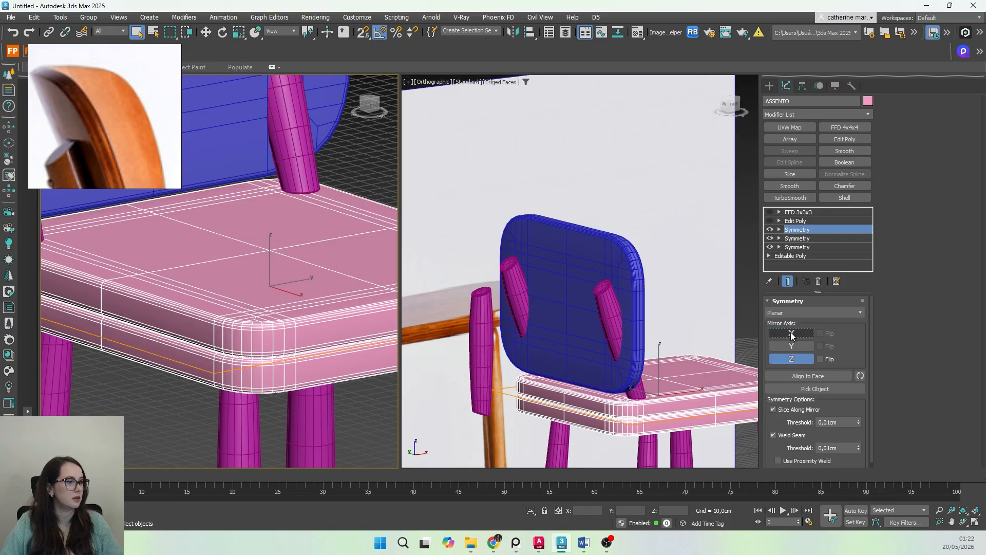
Step: Raise the new Symmetry's mirror plane to about Z 542.34 cm so the seat's two halves merge into one slab
alt+middle_drag(266, 343, 268, 306)
key(alt+w)
scroll(500, 215, down, 3)
alt+middle_drag(502, 217, 506, 242)
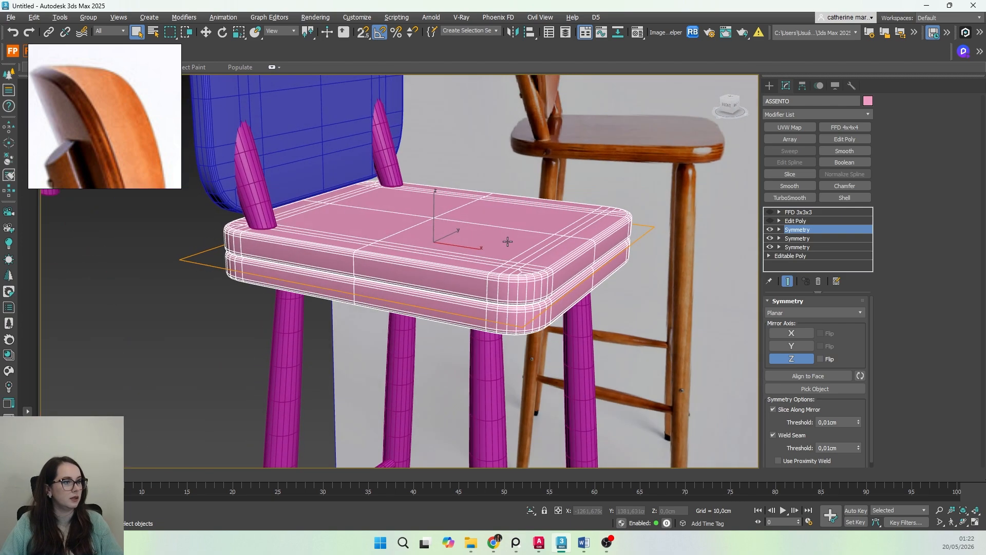
click(779, 230)
click(809, 239)
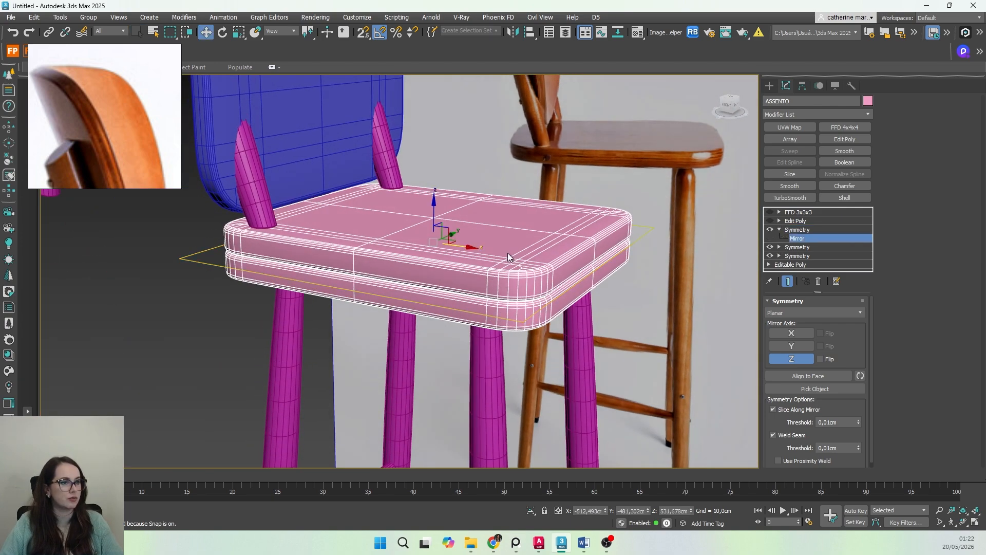
alt+middle_drag(396, 317, 426, 296)
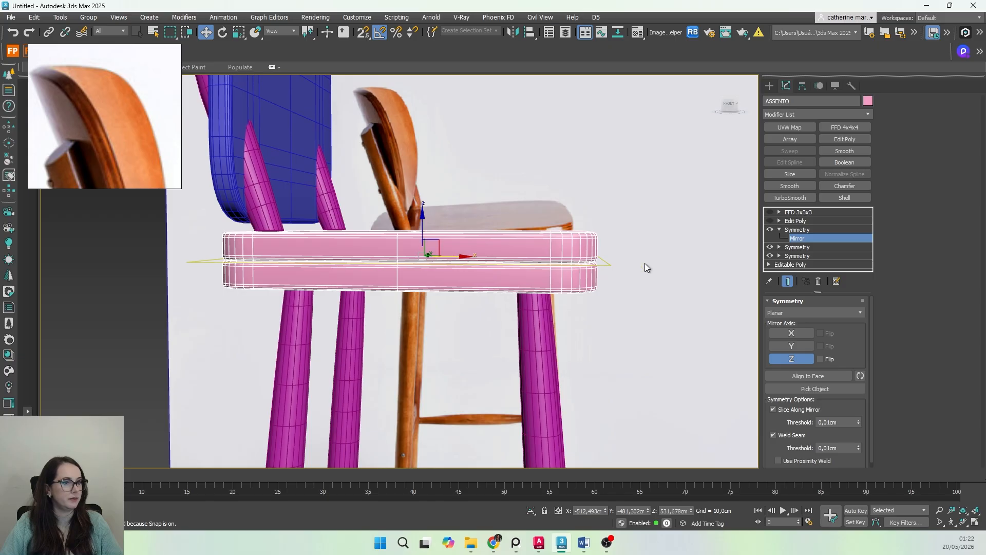
drag(420, 219, 421, 205)
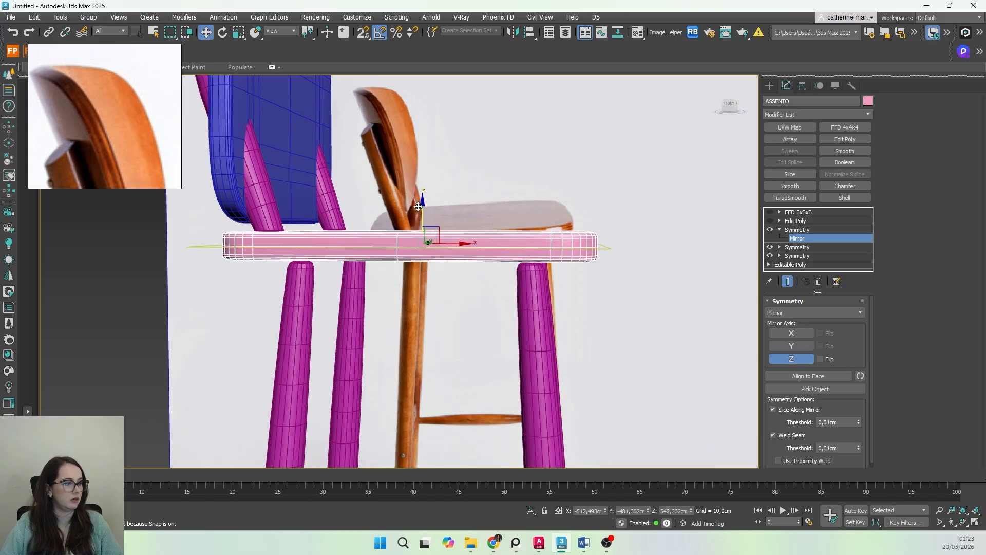
key(f)
key(z)
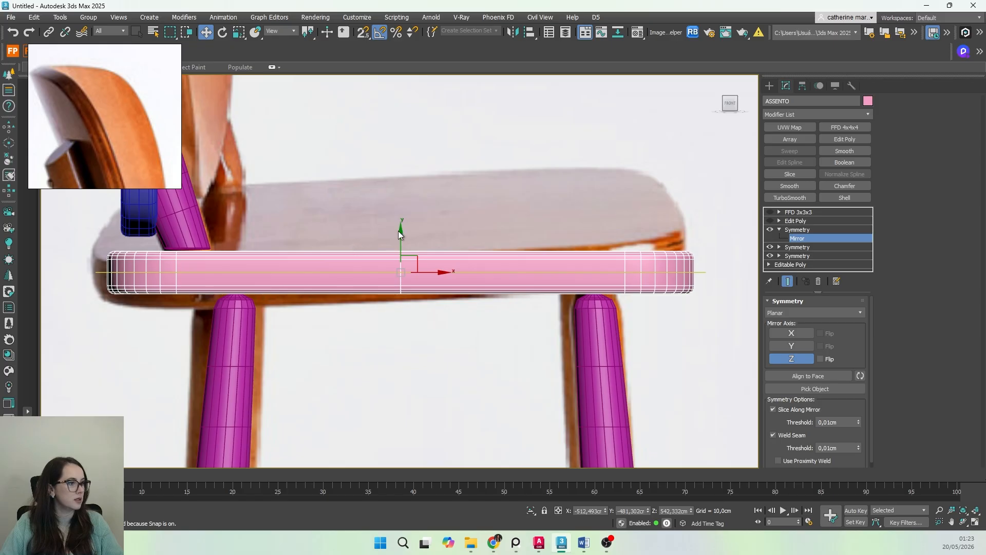
drag(399, 236, 398, 237)
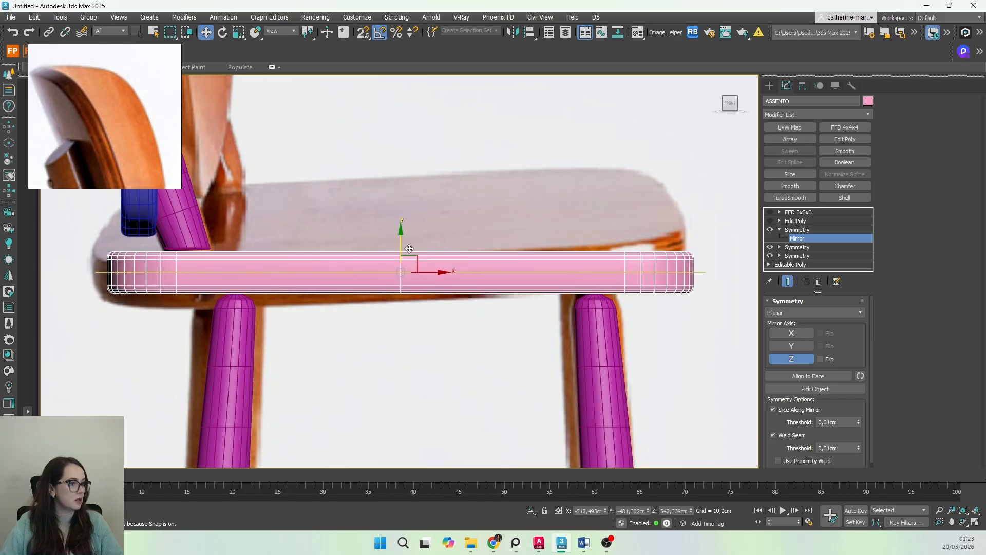
Step: Turn the seat's old Edit Poly modifier back on to check it, and delete it from the stack
alt+middle_drag(398, 236, 424, 336)
key(p)
key(z)
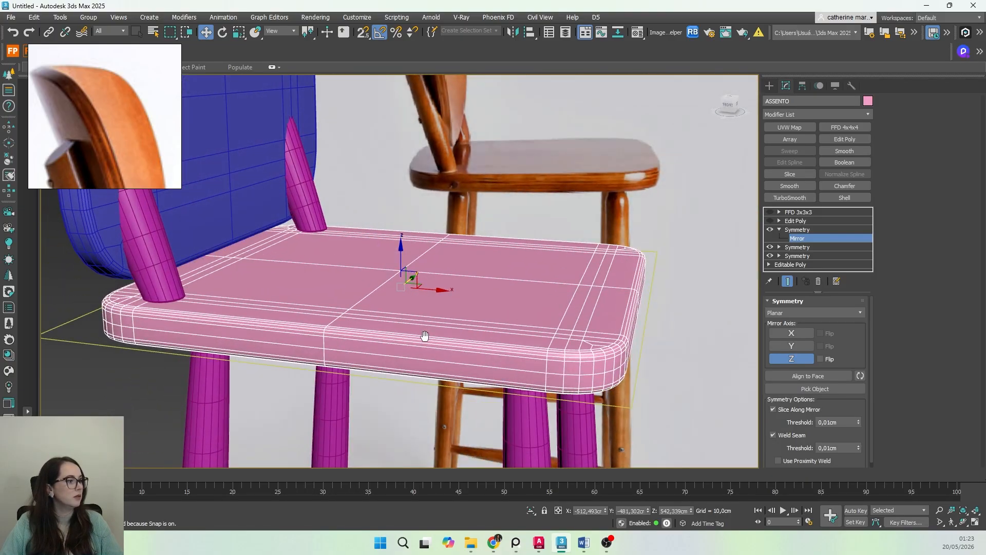
click(778, 229)
click(793, 219)
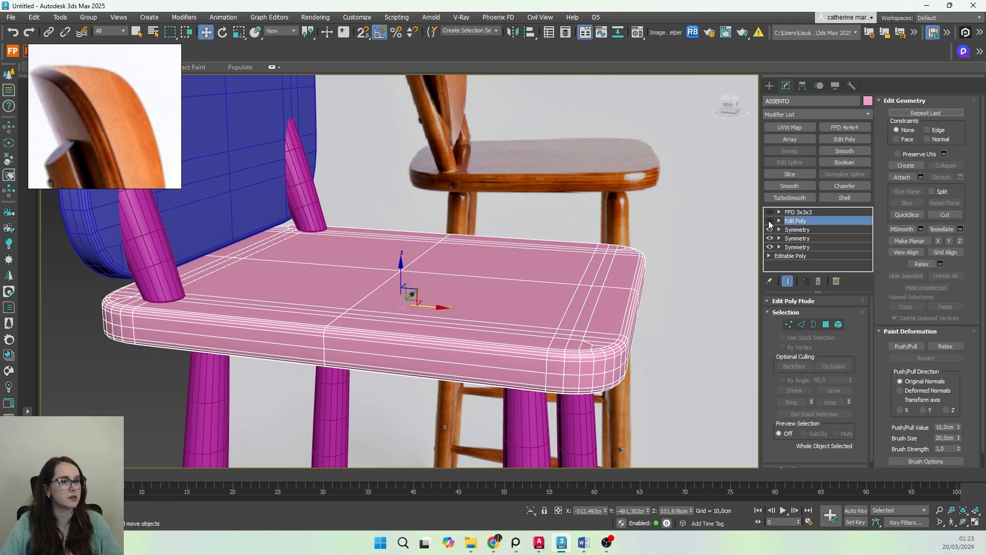
click(768, 221)
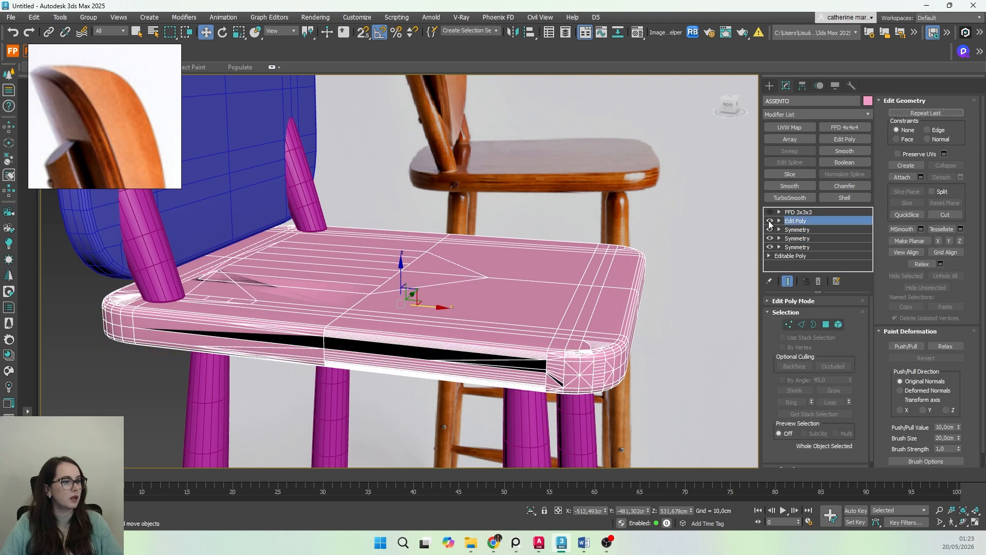
right_click(809, 220)
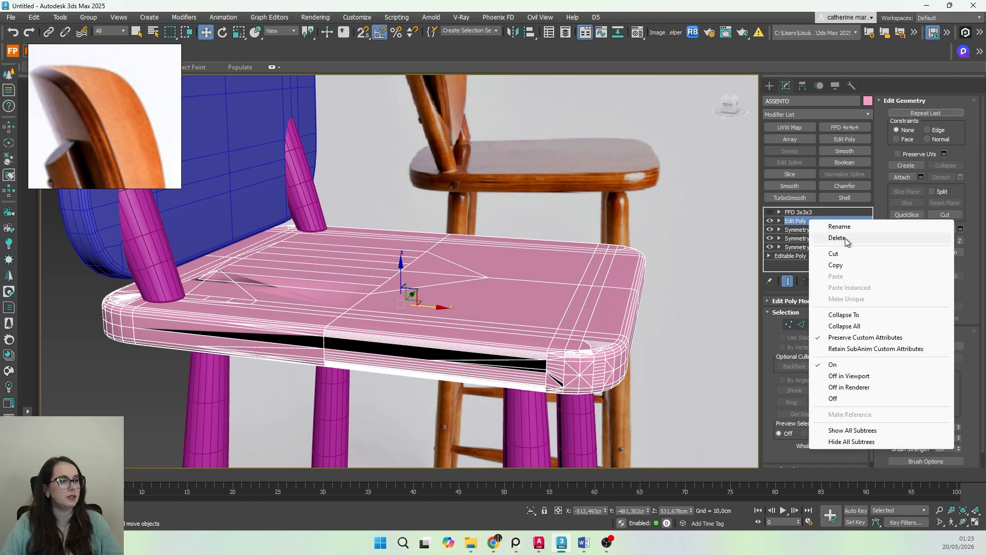
click(837, 238)
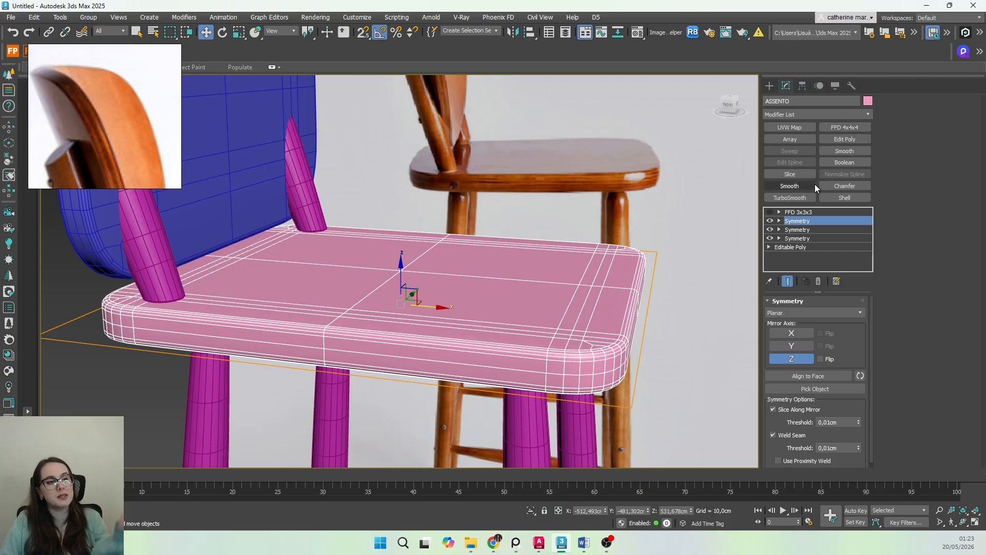
Step: Add a new Edit Poly above the Symmetry modifiers and chamfer the seat's central side-to-side edge loop by about 52.58 cm with 3 segments
click(830, 139)
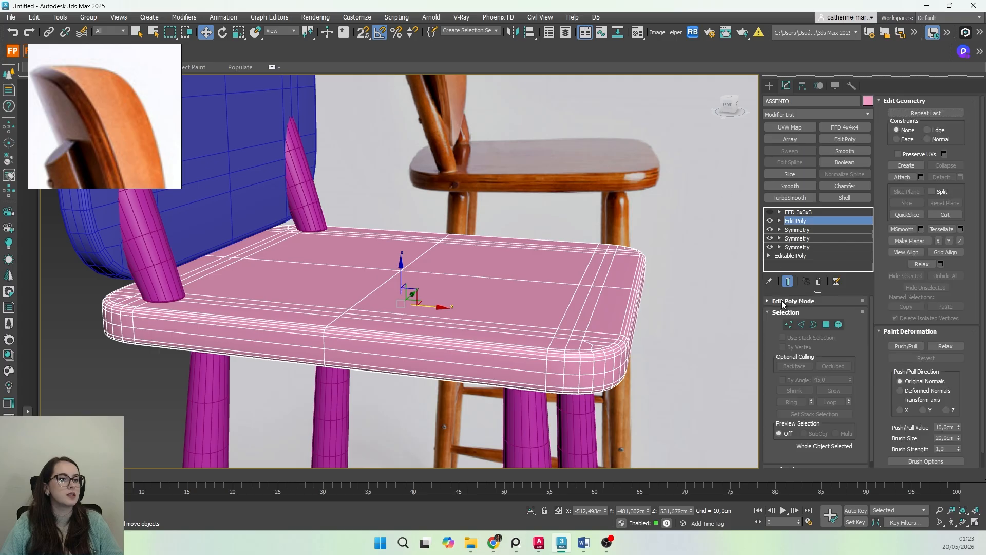
click(801, 324)
click(369, 297)
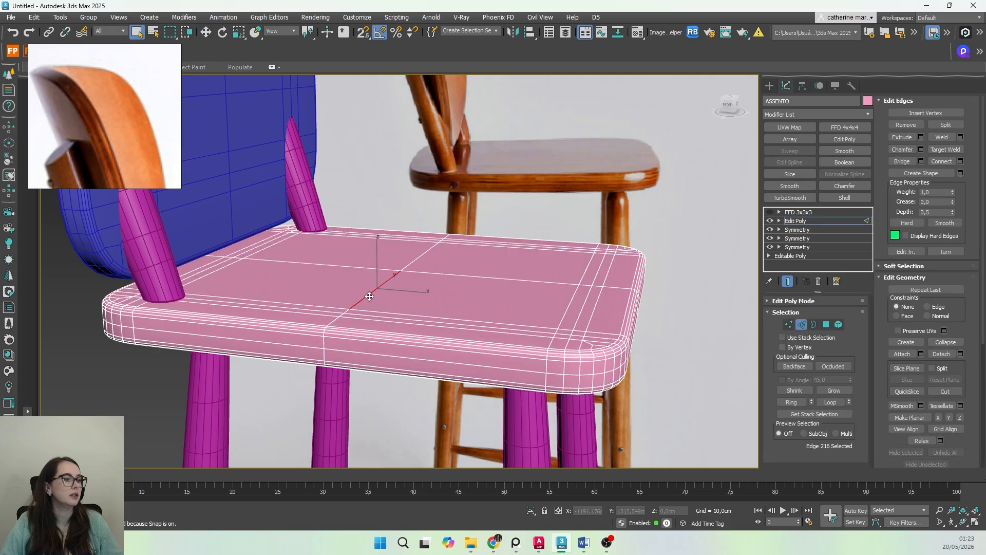
click(830, 402)
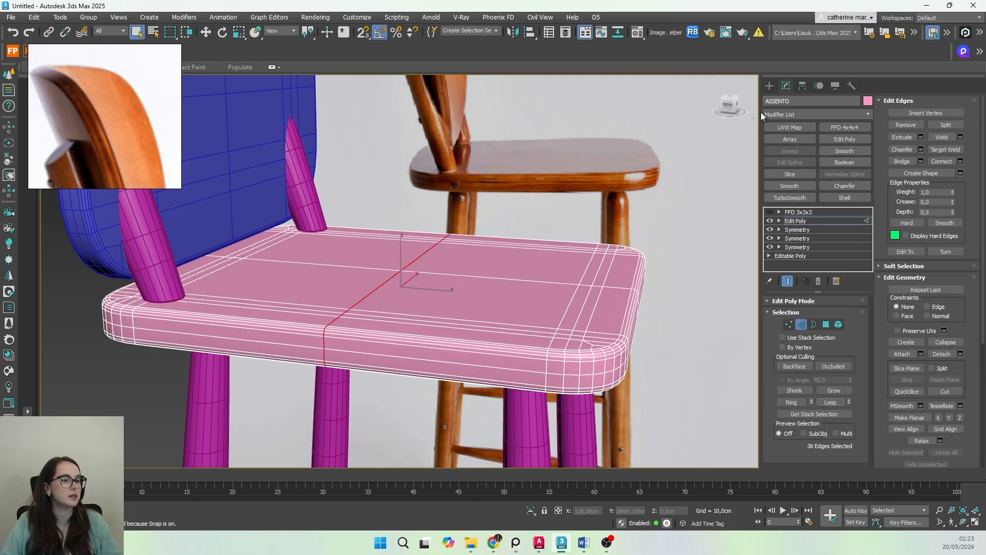
click(921, 149)
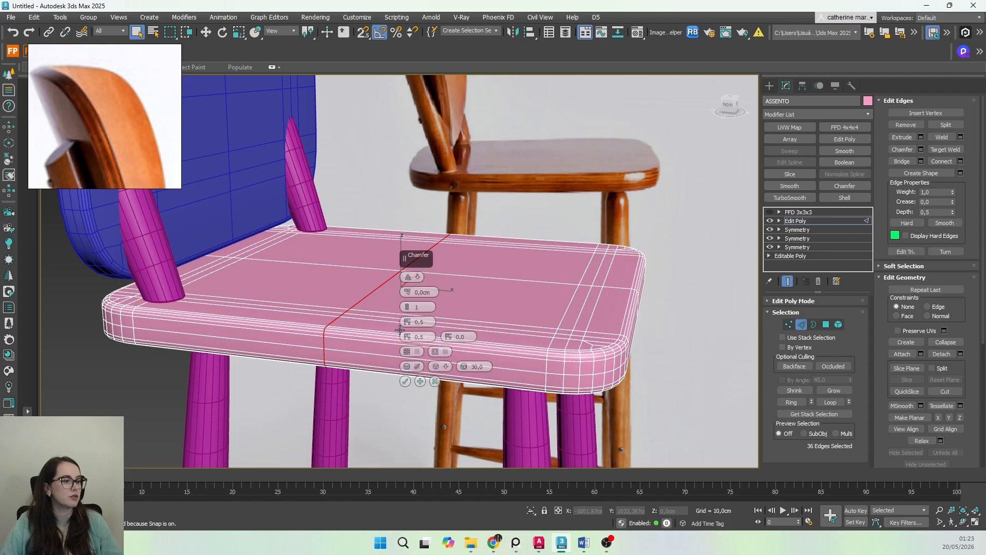
drag(408, 291, 363, 103)
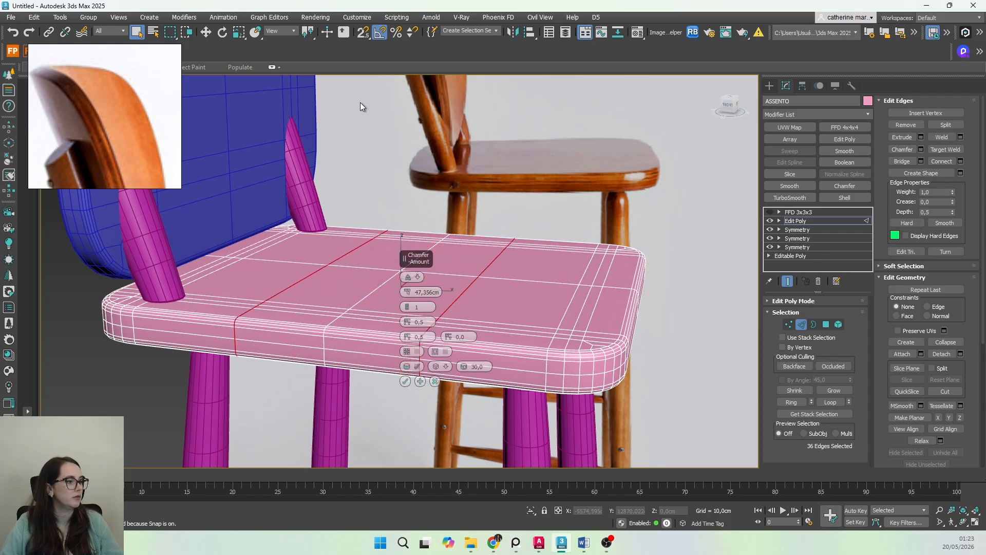
click(406, 303)
click(406, 307)
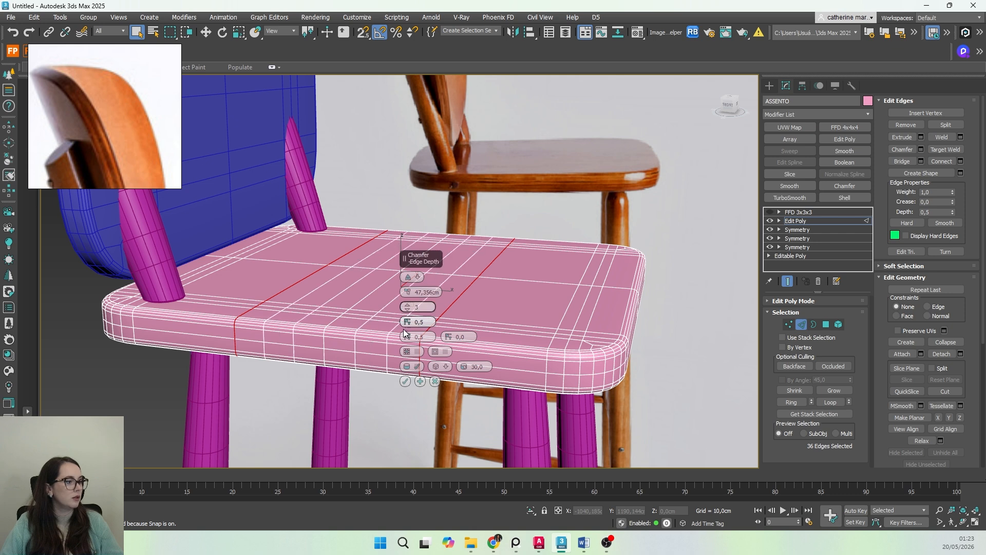
drag(406, 291, 406, 285)
click(405, 381)
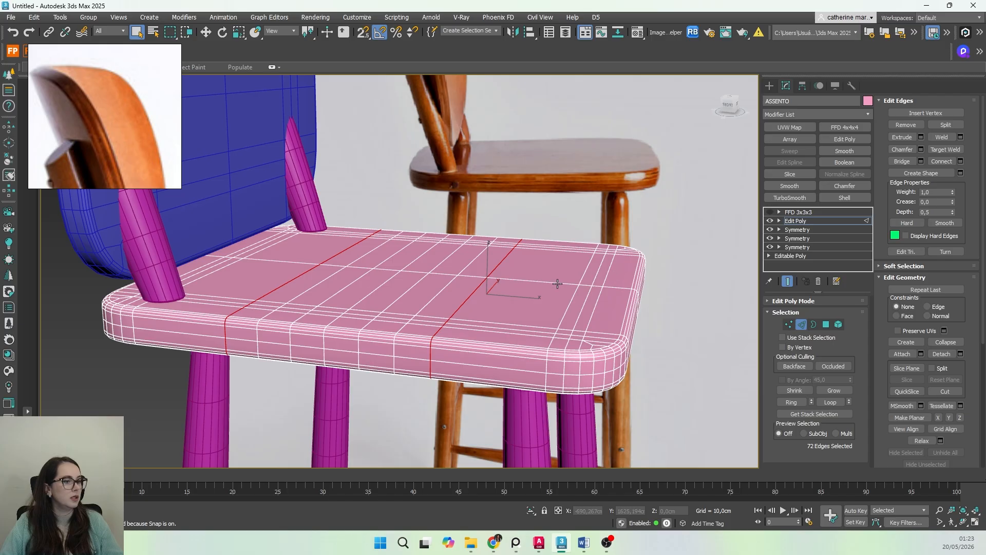
Step: Chamfer the seat's other central edge loop, crossing the one already chamfered, by about 41.54 cm with 2 segments
click(556, 284)
click(828, 404)
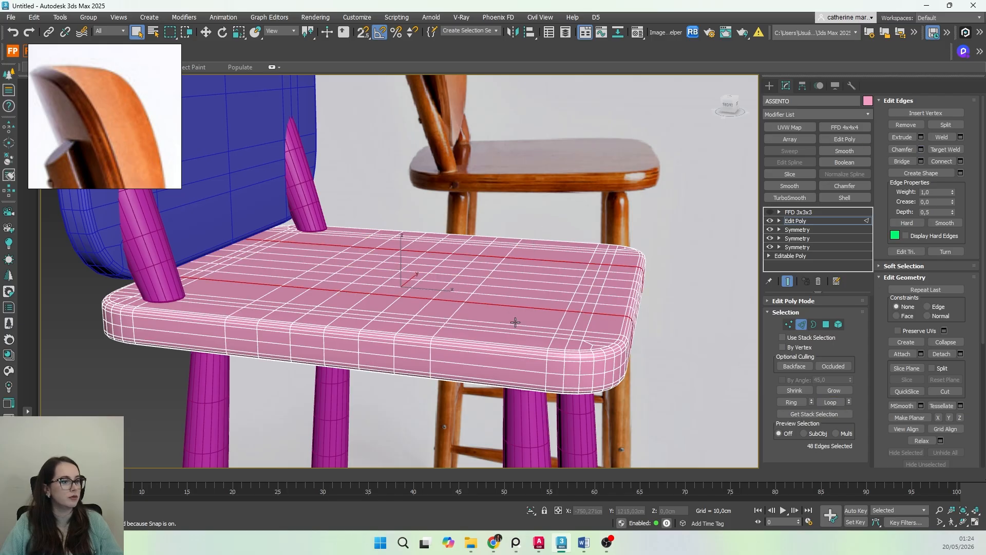
alt+middle_drag(515, 321, 468, 346)
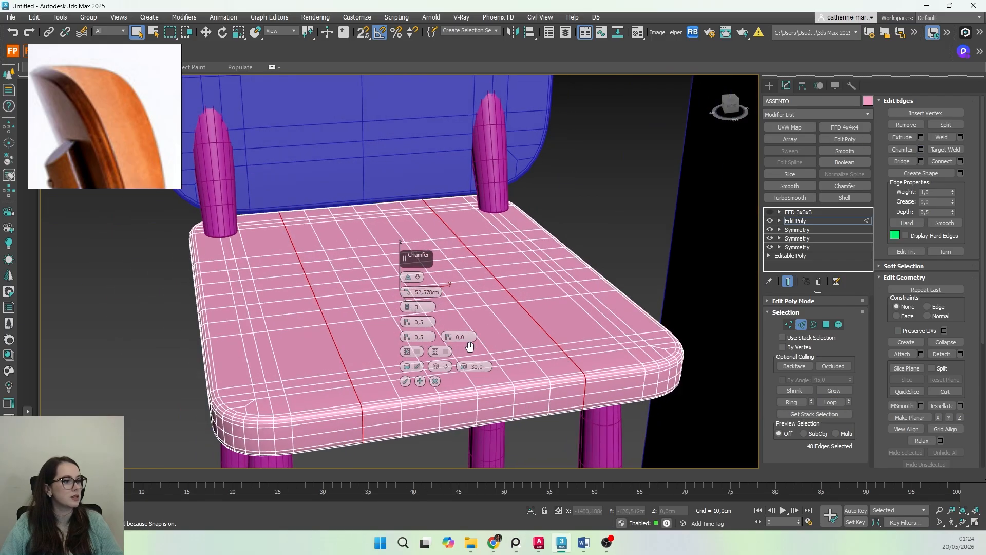
click(407, 309)
drag(408, 295, 408, 321)
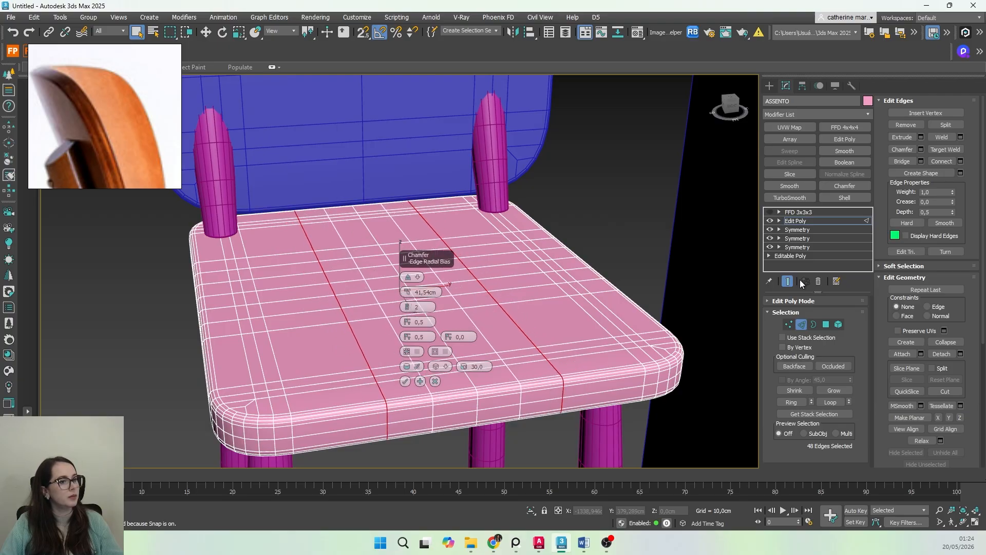
click(405, 381)
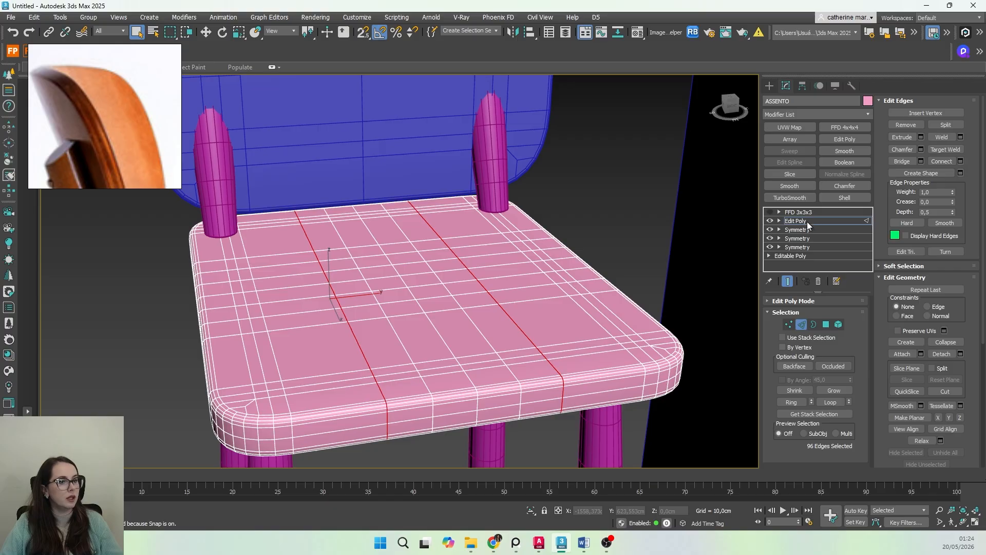
Step: Turn the seat's FFD 3x3x3 modifier back on and compare the shape with and without it
click(781, 212)
click(769, 212)
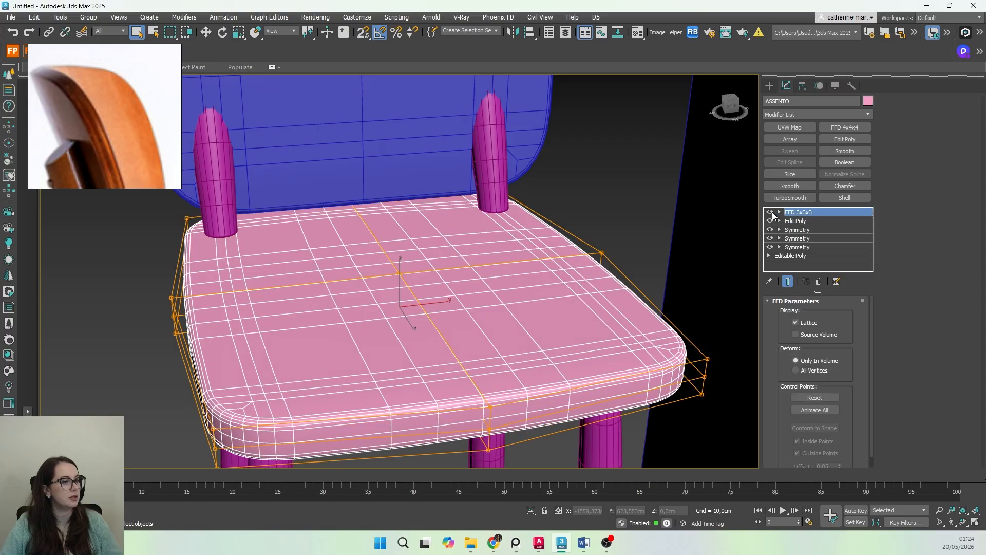
click(770, 212)
click(770, 212)
alt+middle_drag(314, 296, 404, 318)
Step: Select the backrest and add an Edit Poly modifier above its three Symmetry modifiers, working in the front view
click(342, 278)
key(f)
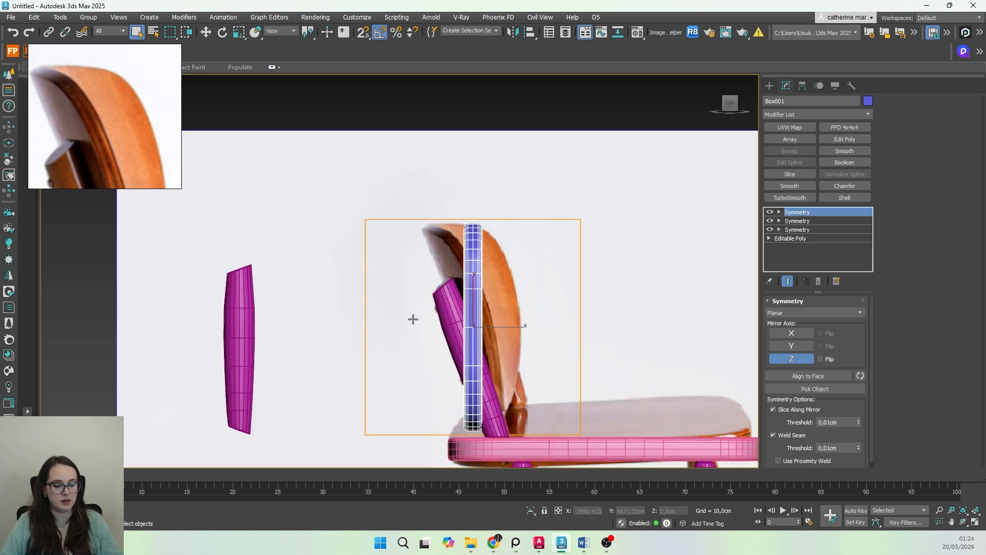
key(z)
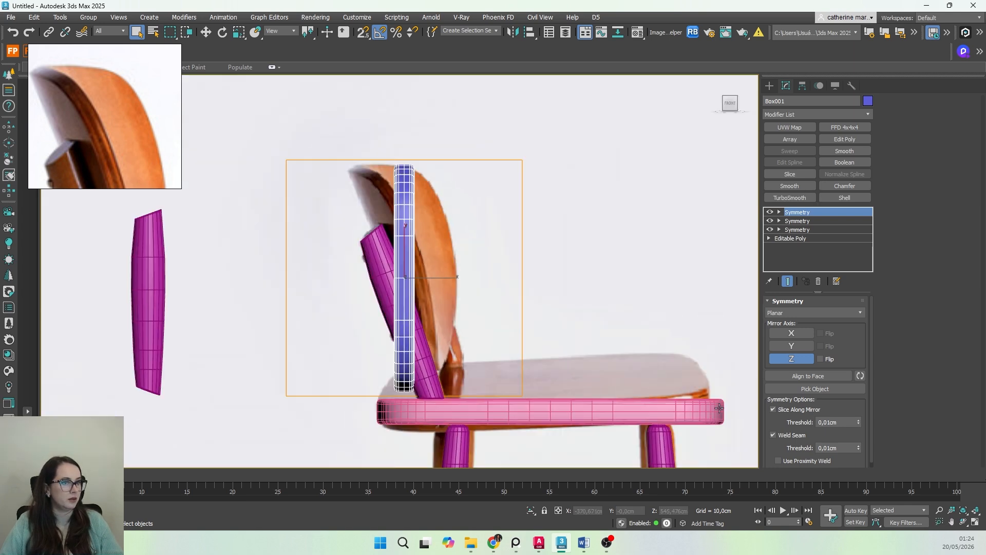
middle_drag(386, 337, 435, 333)
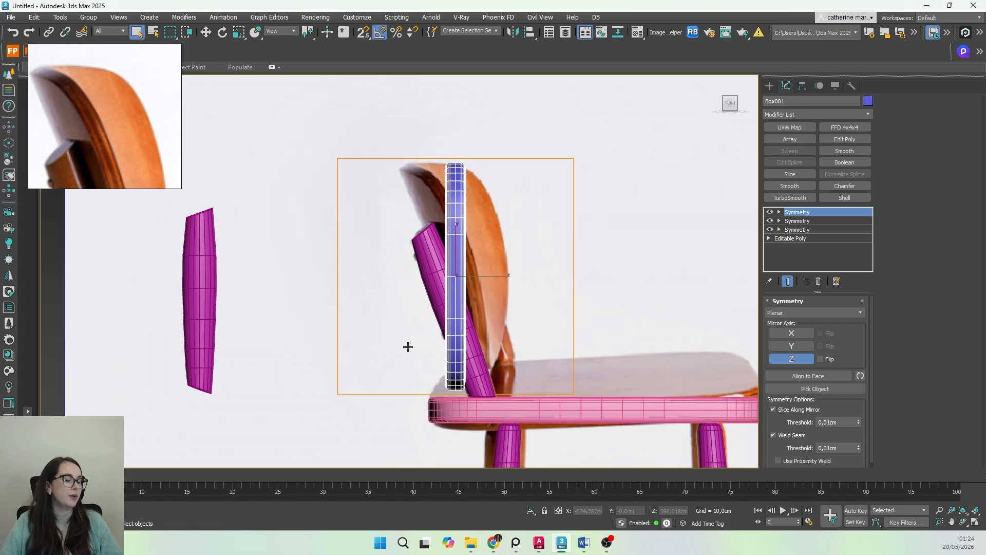
middle_drag(217, 346, 244, 341)
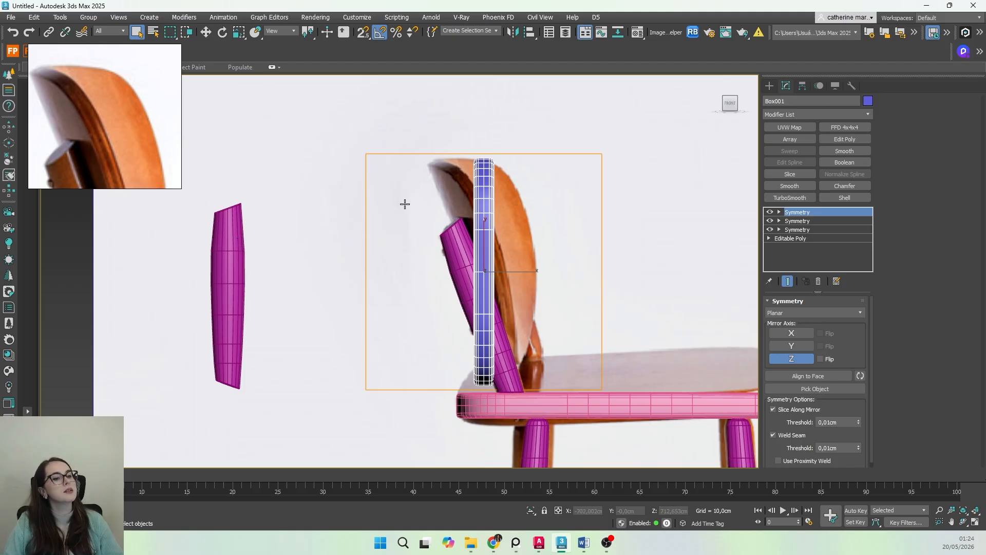
click(848, 140)
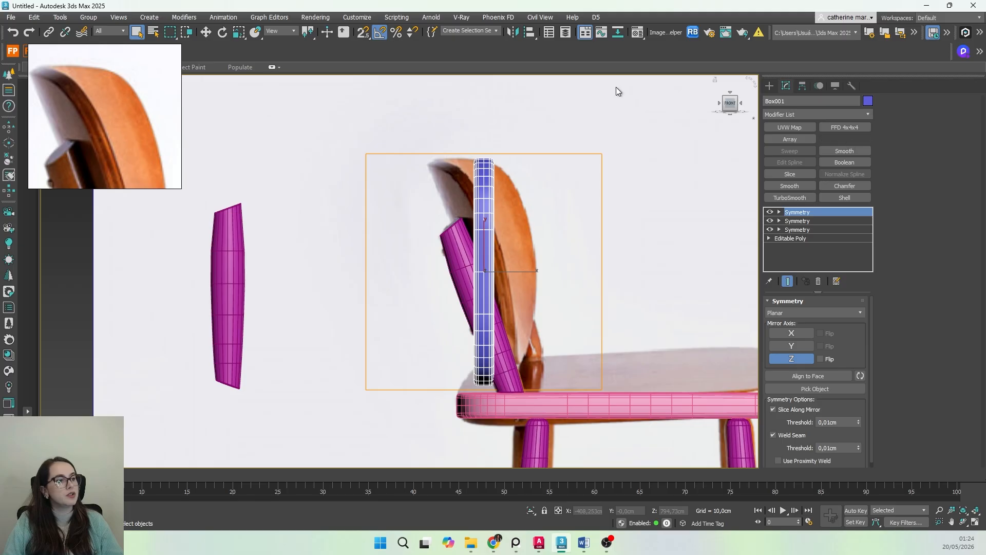
middle_drag(557, 244, 555, 226)
key(w)
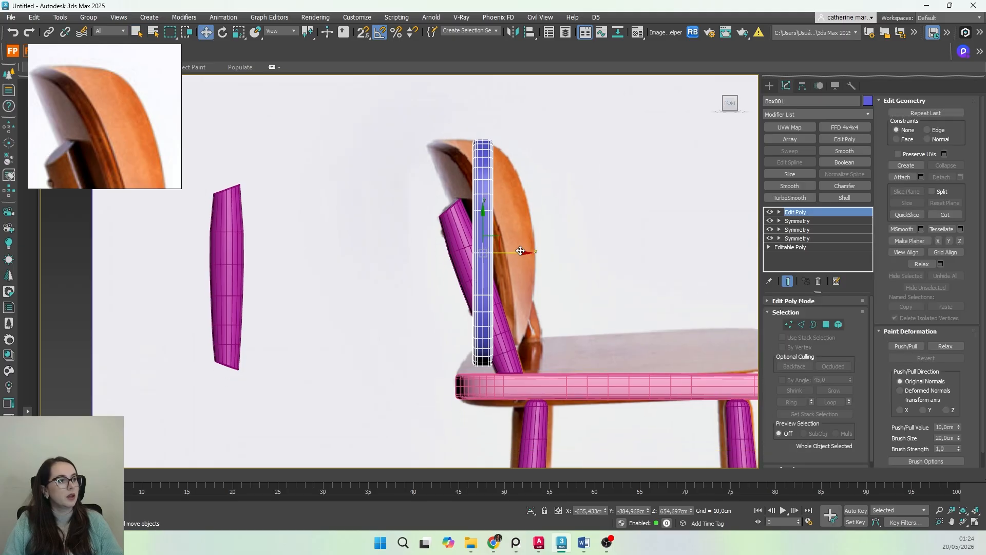
middle_drag(500, 260, 517, 252)
key(q)
key(w)
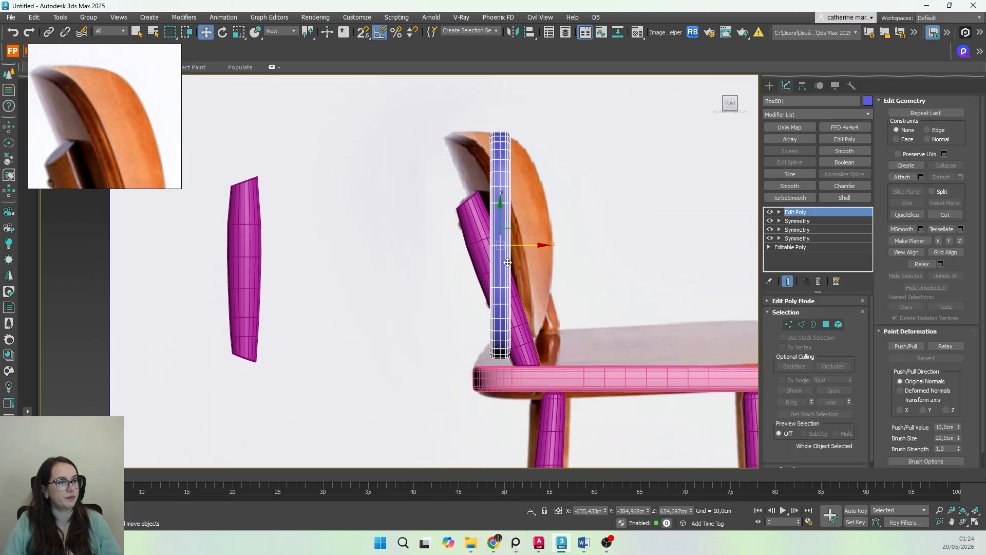
Step: Rename the backrest object as ESCORO DAS COSTAS
shift+drag(534, 247, 195, 246)
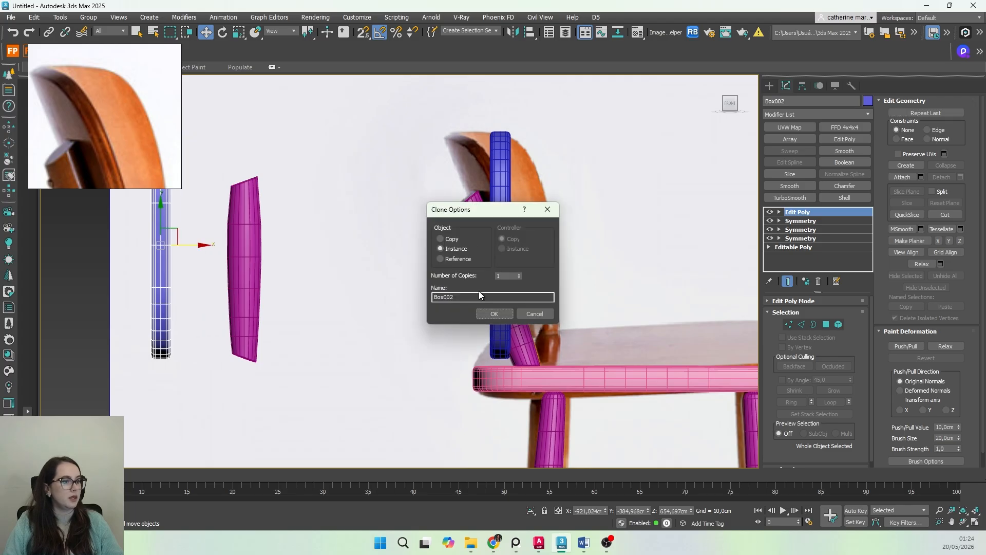
click(535, 314)
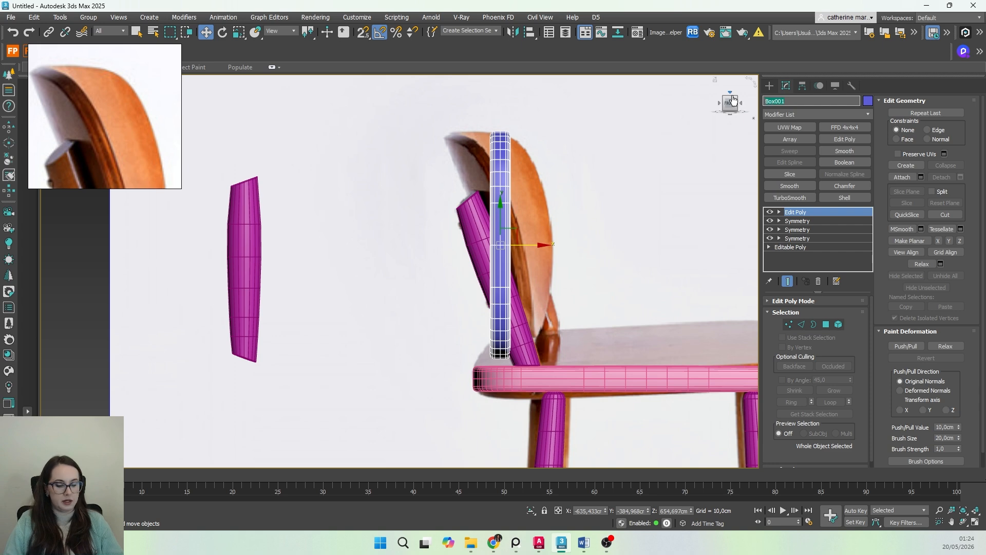
text(ORO DA)
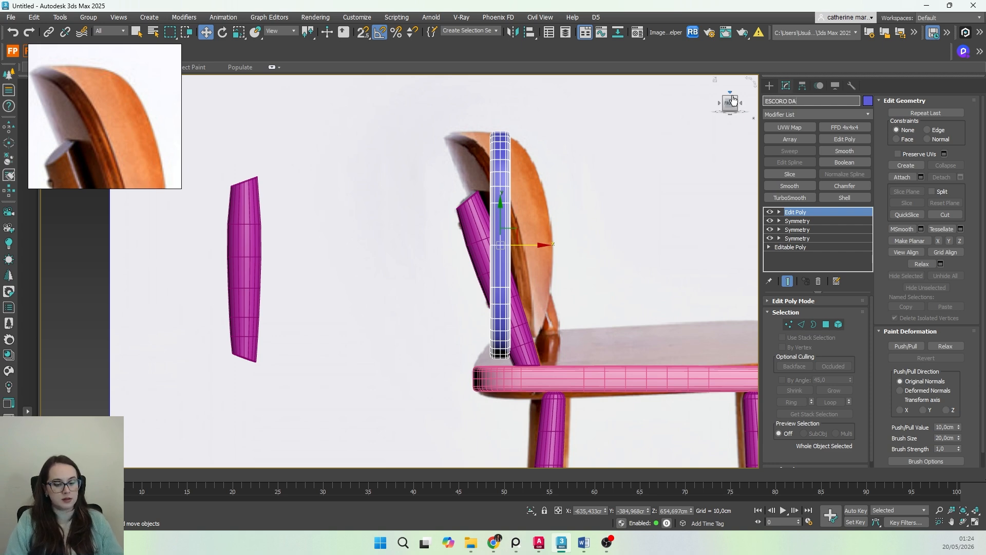
text(S COSTAS)
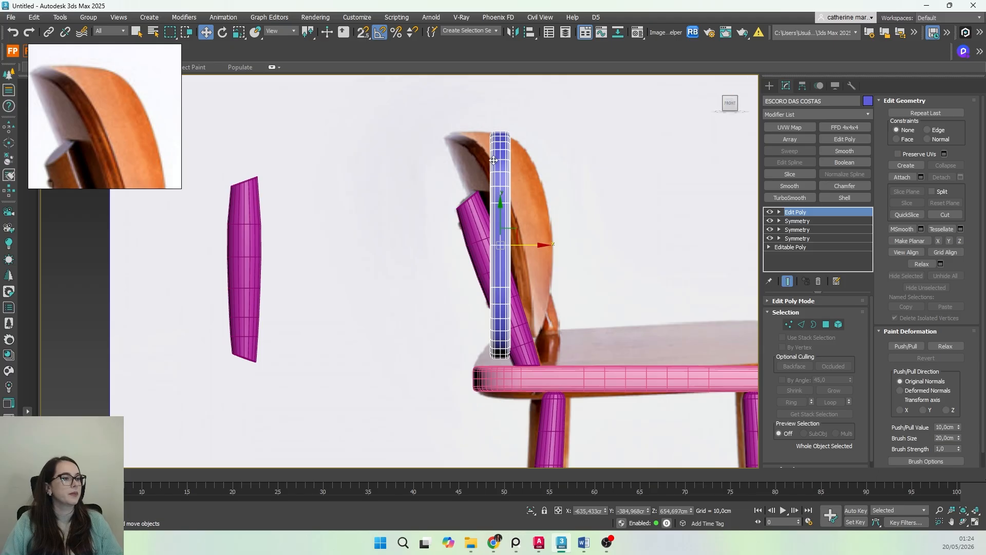
Step: Clone the backrest as an instance, placed about 293 cm away along X, beyond the spare support post
shift+drag(504, 225, 183, 257)
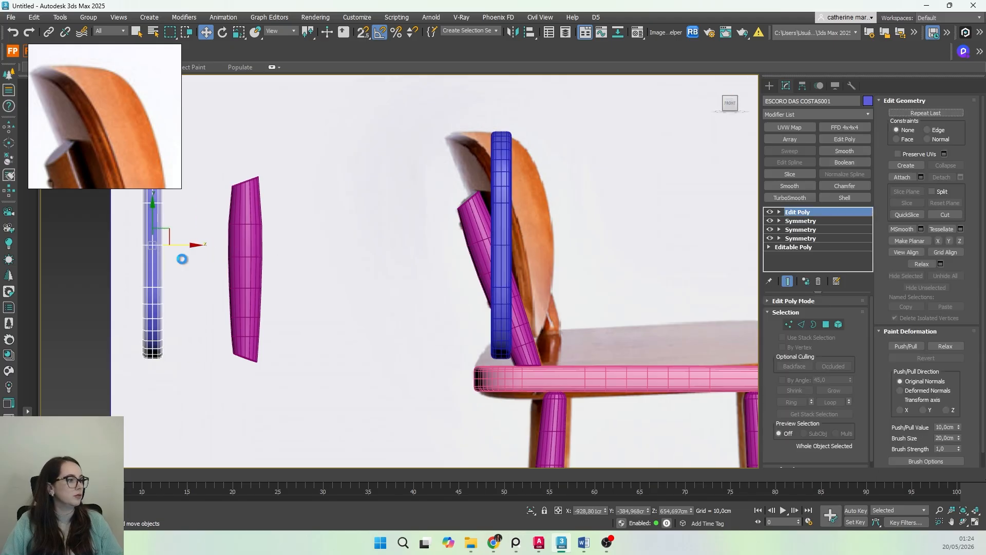
click(471, 259)
click(494, 313)
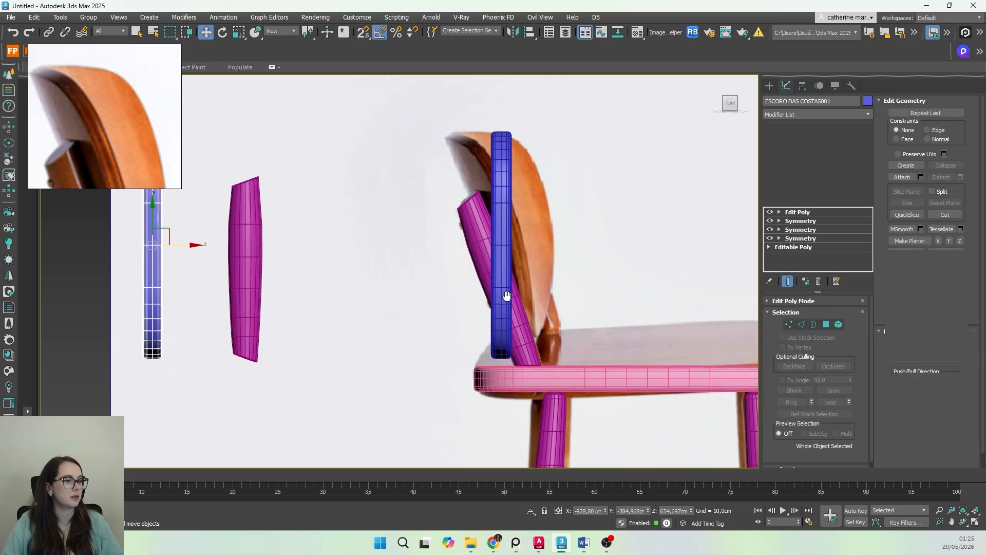
Step: Add a Bend modifier to the original backrest on the stool and view it in perspective
click(502, 236)
middle_drag(502, 236, 548, 285)
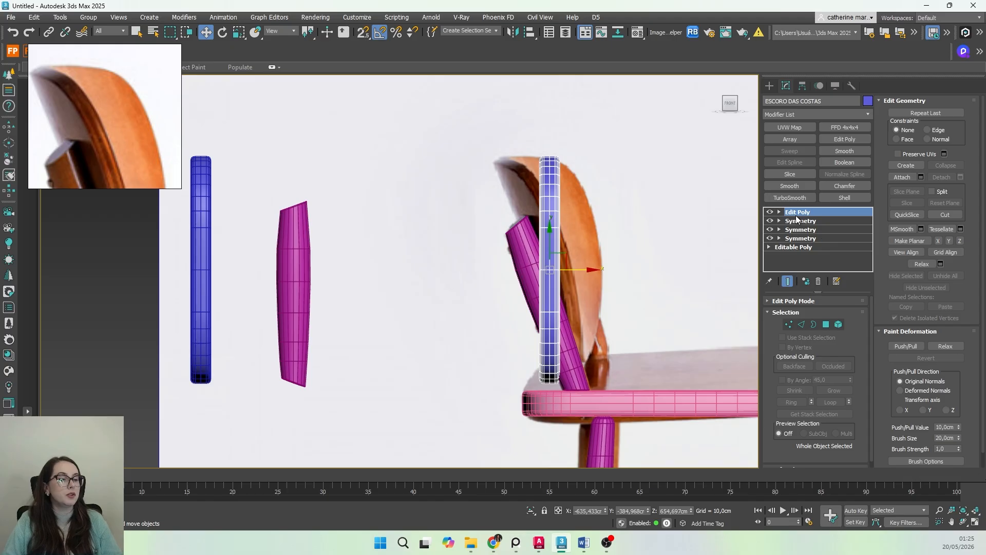
click(797, 114)
text(be)
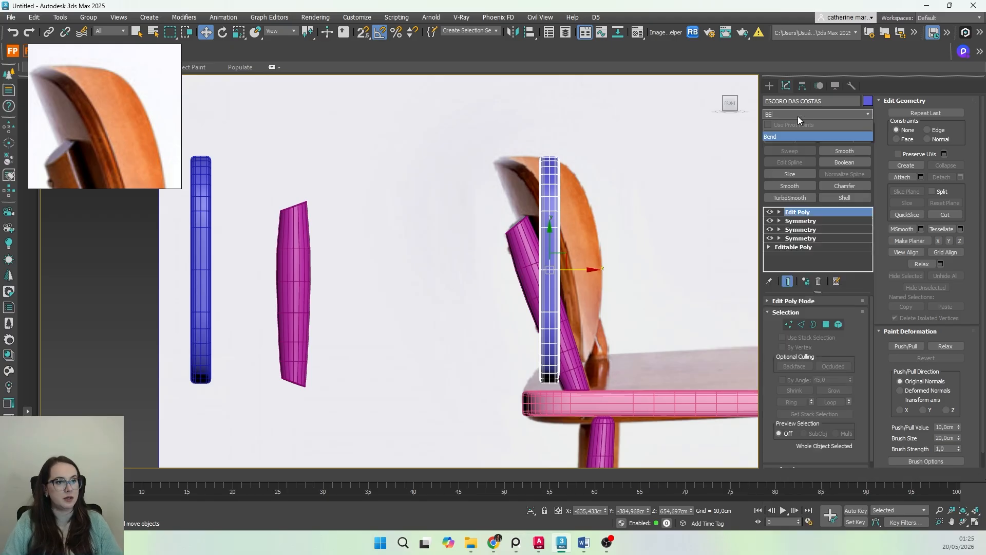
click(783, 137)
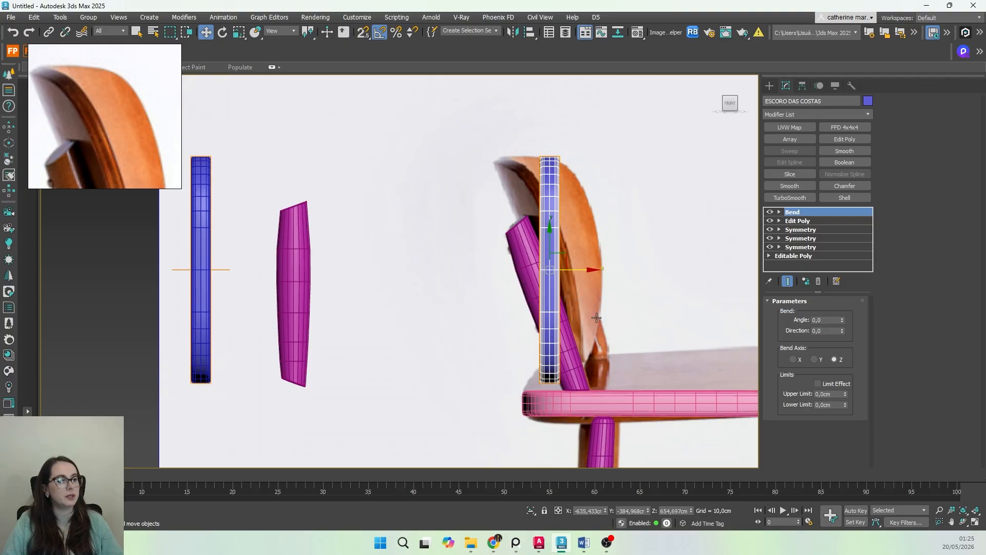
alt+middle_drag(596, 317, 456, 329)
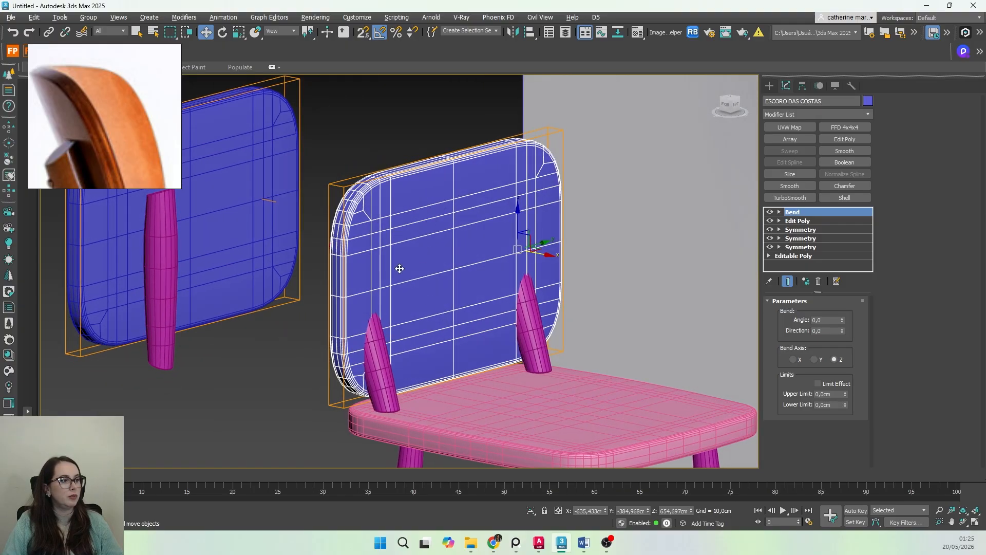
mouse_move(395, 270)
middle_down()
mouse_move(378, 271)
mouse_move(406, 282)
middle_up()
key(p)
scroll(378, 271, down, 6)
alt+middle_drag(351, 281, 394, 282)
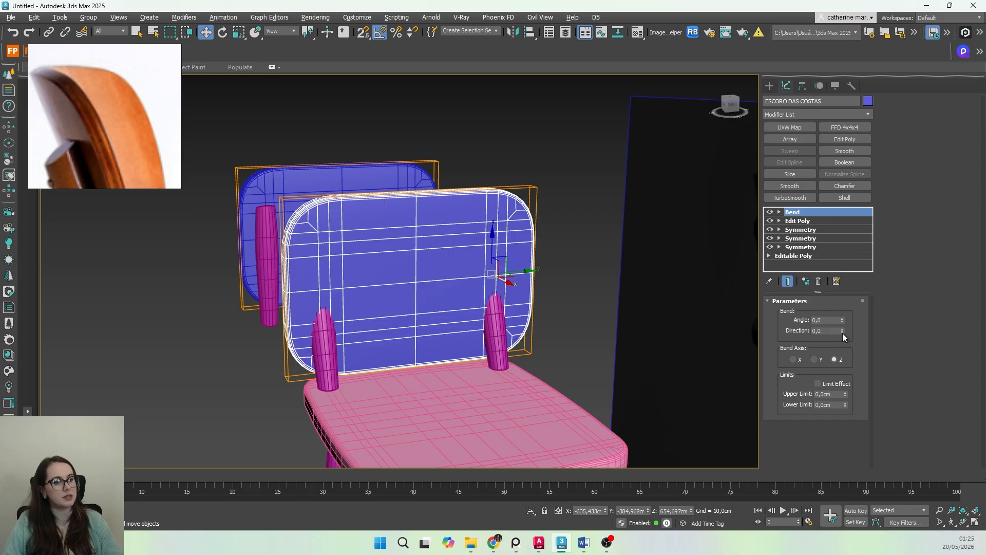
Step: With the Bend turned off, chamfer the backrest's central vertical edge loop in its Edit Poly by about 46.88 cm with 3 segments
click(793, 221)
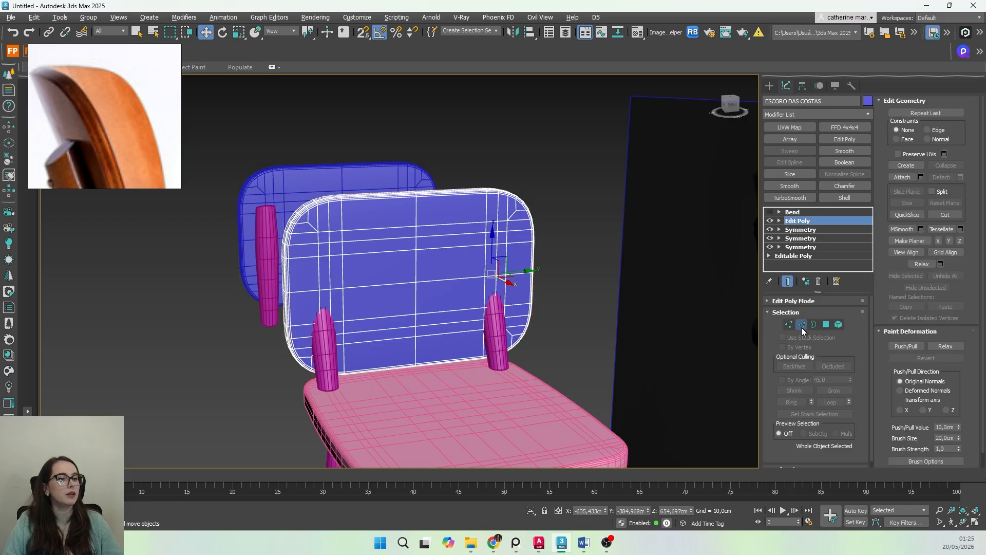
click(801, 327)
click(415, 212)
key(q)
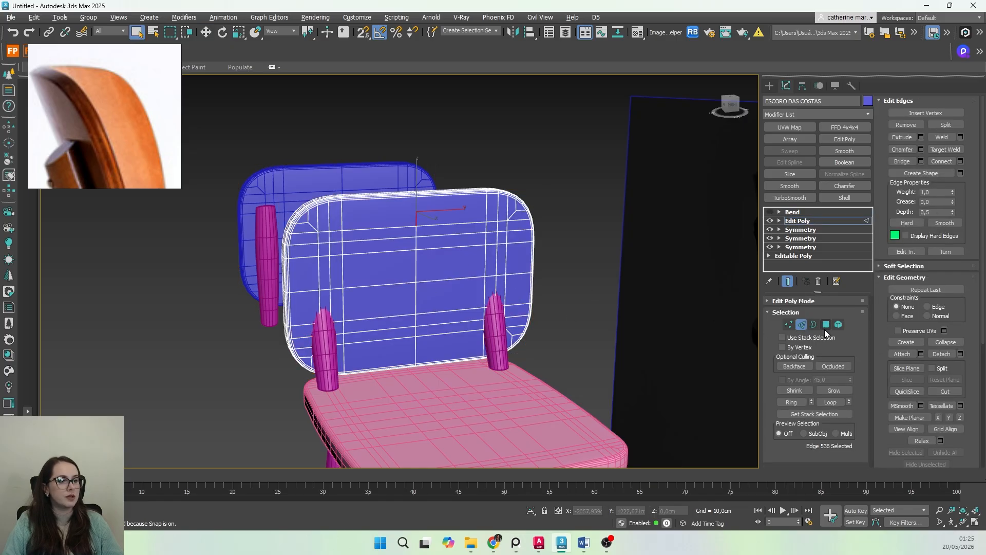
click(832, 402)
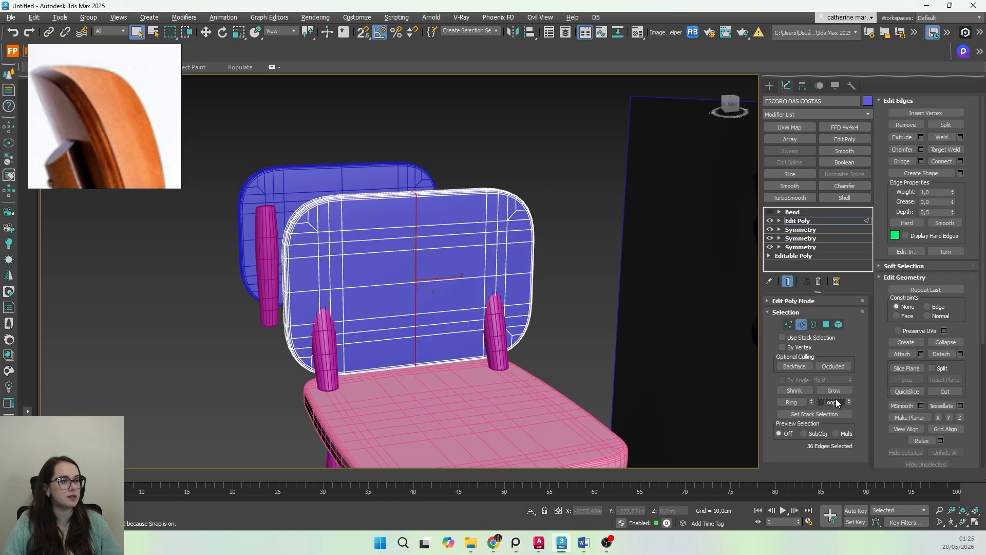
click(920, 150)
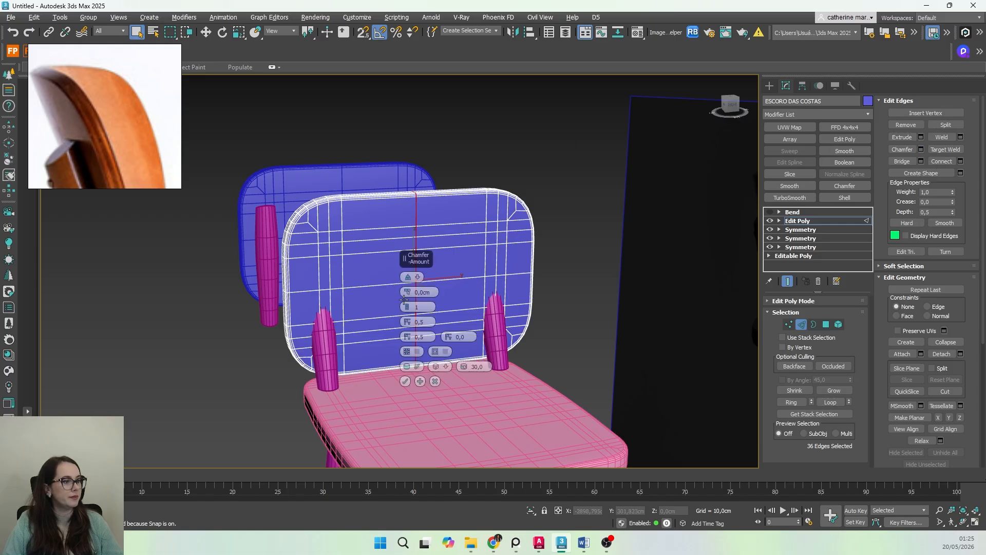
drag(406, 290, 368, 84)
drag(408, 307, 408, 300)
click(404, 381)
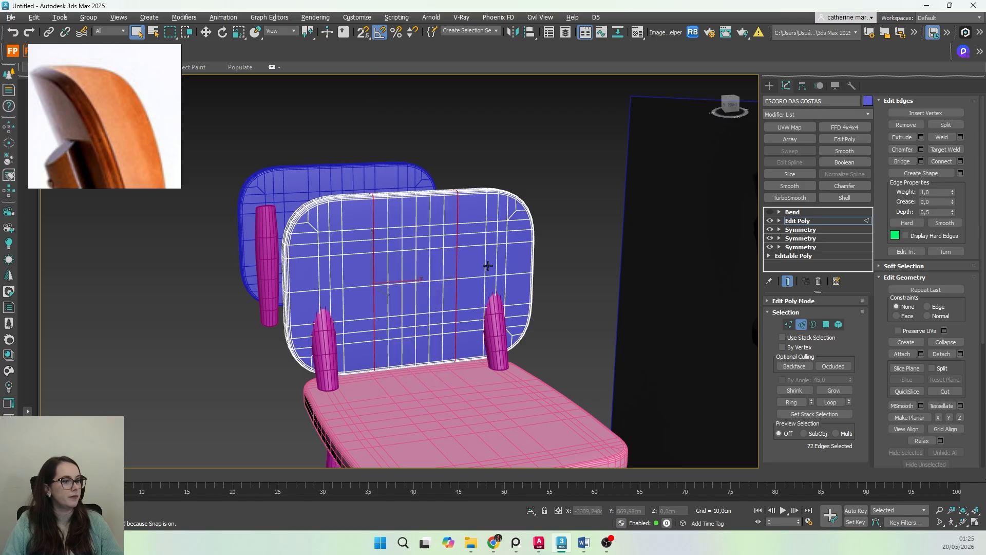
Step: Chamfer the backrest's central horizontal edge loop with 2 segments, adjusting the amount so the rows are evenly spaced
click(525, 272)
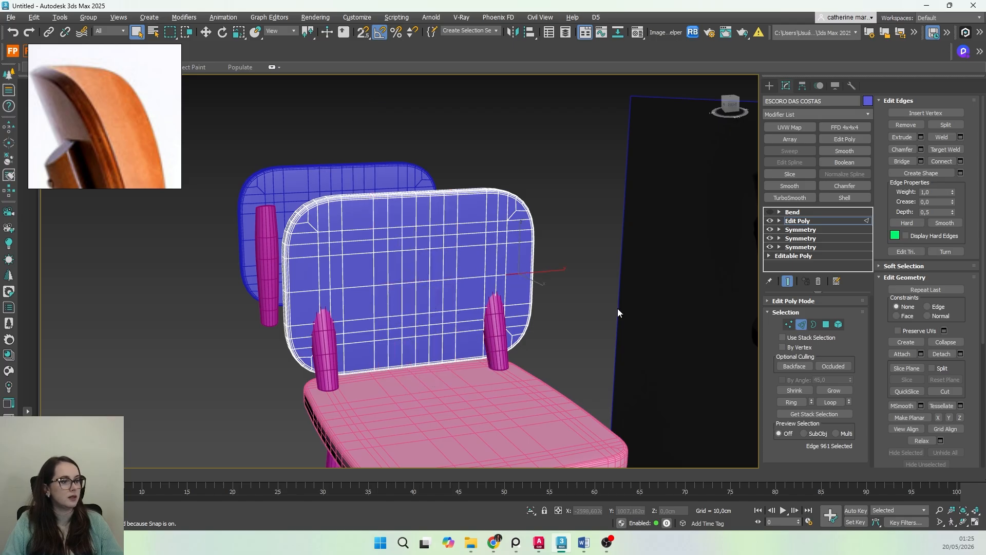
click(830, 402)
click(921, 150)
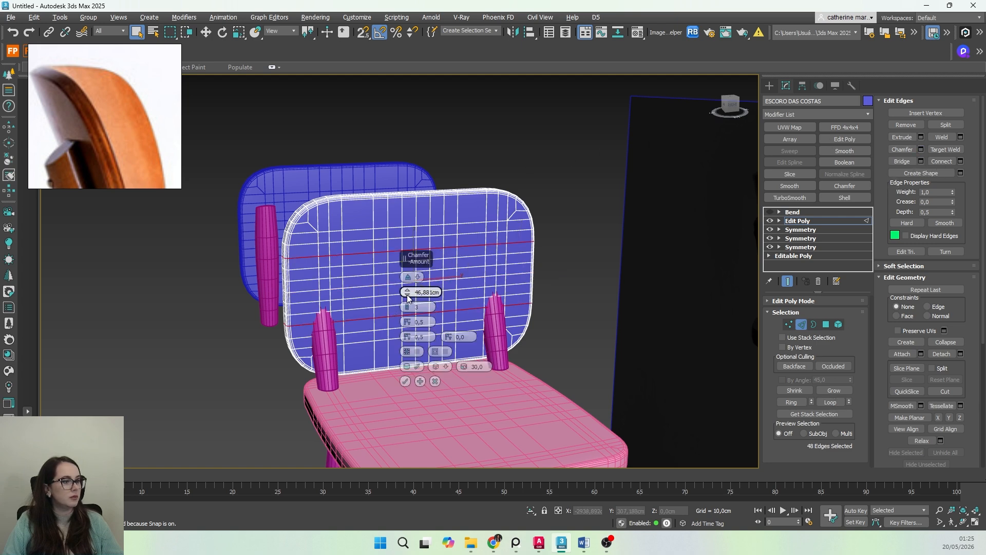
drag(409, 315, 425, 399)
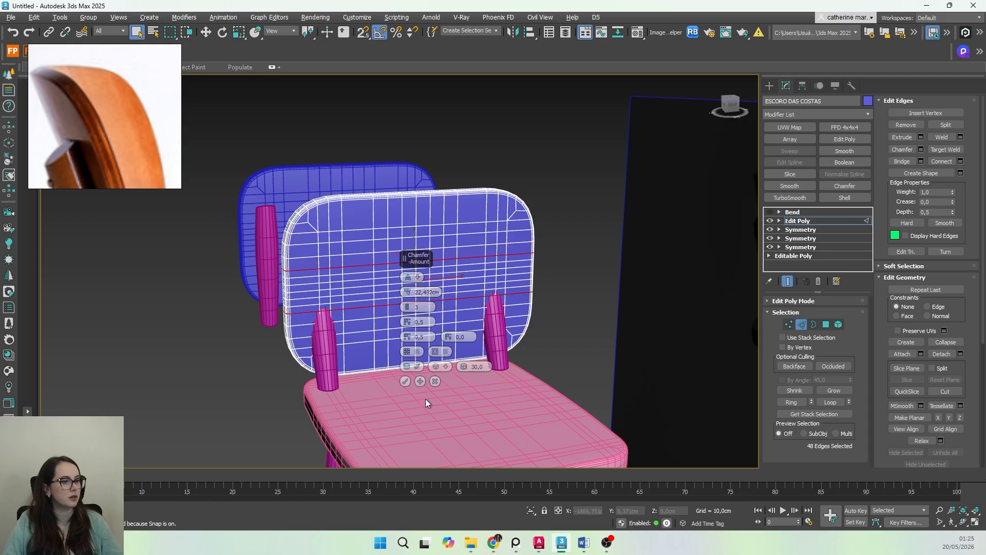
click(407, 310)
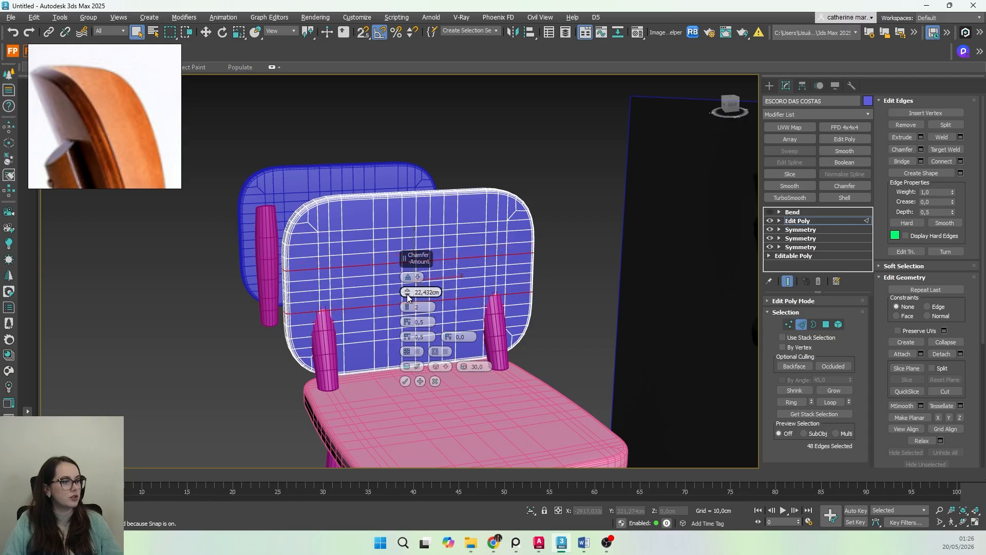
drag(408, 295, 408, 299)
click(405, 380)
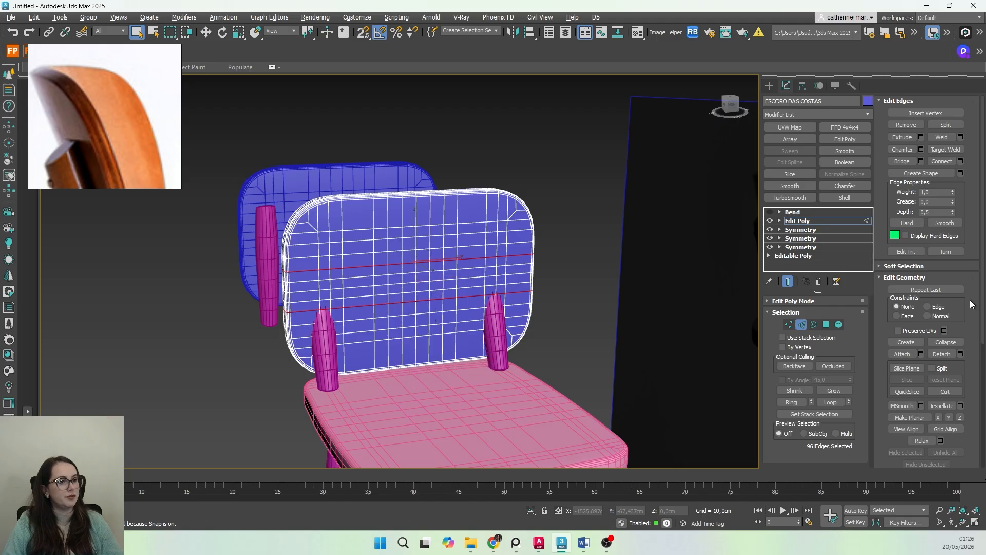
Step: Turn the backrest's Bend modifier back on and set its angle to 75
click(806, 212)
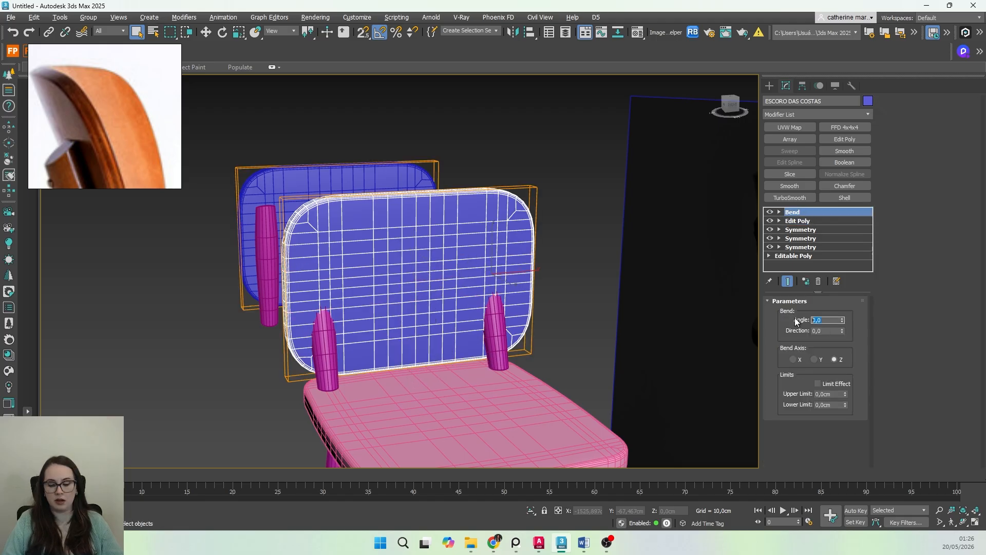
text(75)
key(Return)
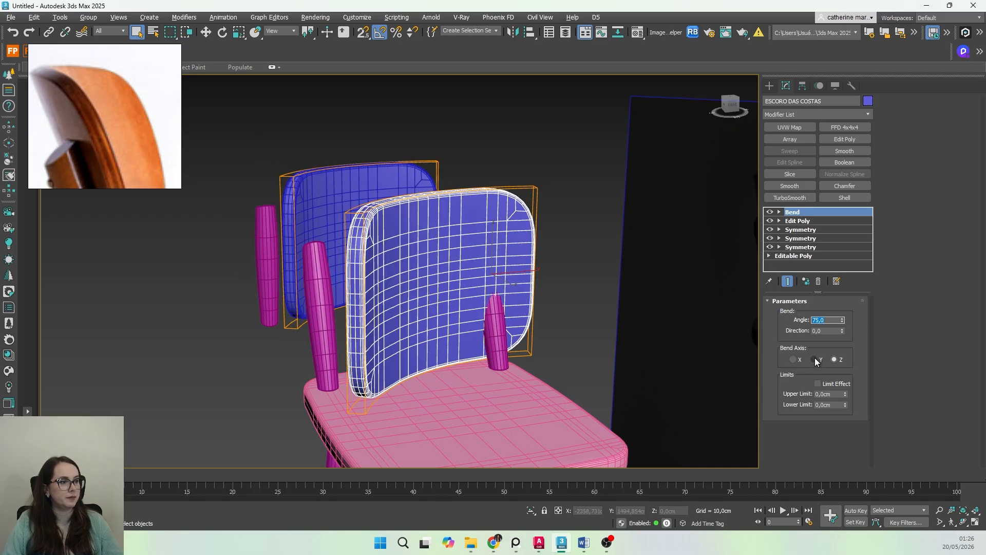
Step: Try the Y and X bend axes on the backrest and return to the Z axis
scroll(469, 296, down, 3)
alt+middle_drag(469, 296, 456, 355)
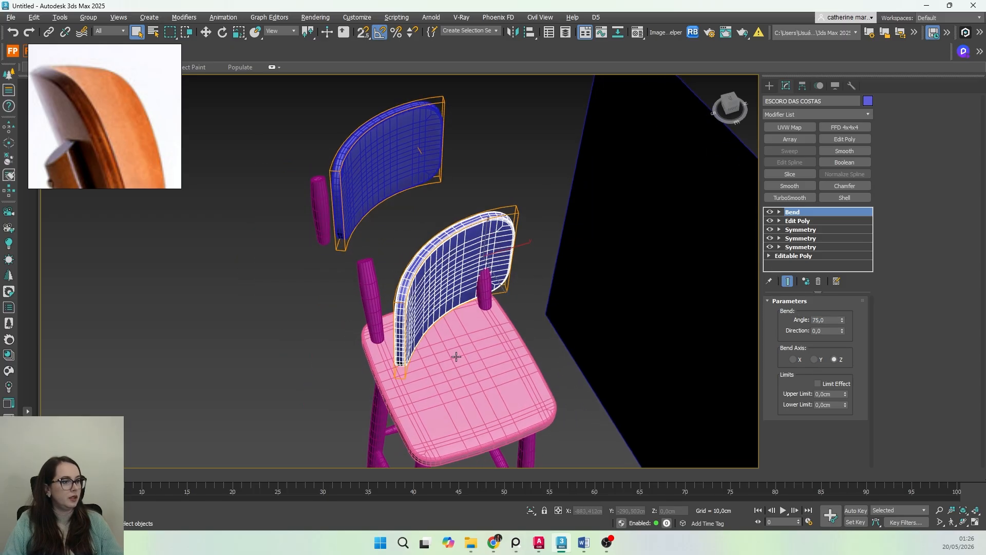
click(816, 360)
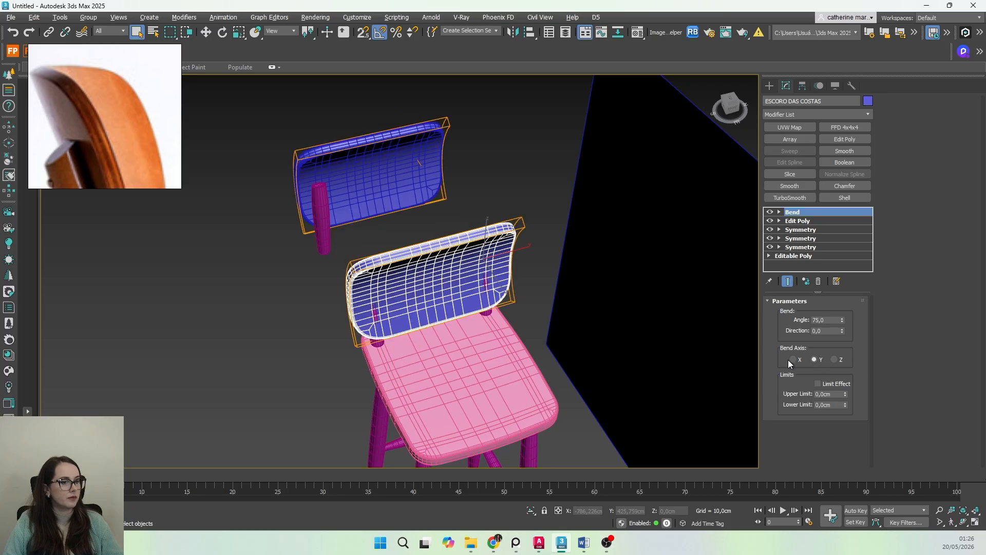
click(794, 360)
click(835, 360)
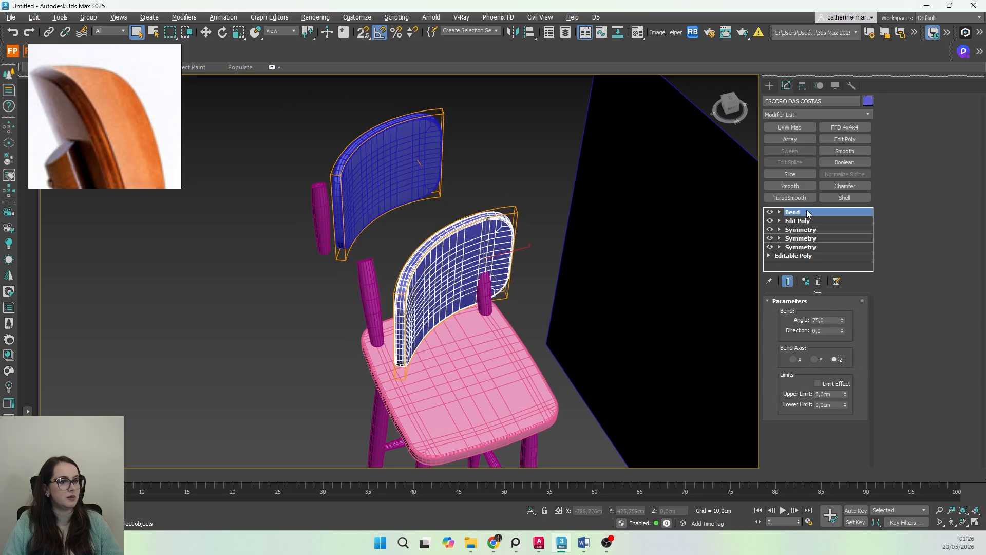
click(779, 212)
click(788, 220)
key(w)
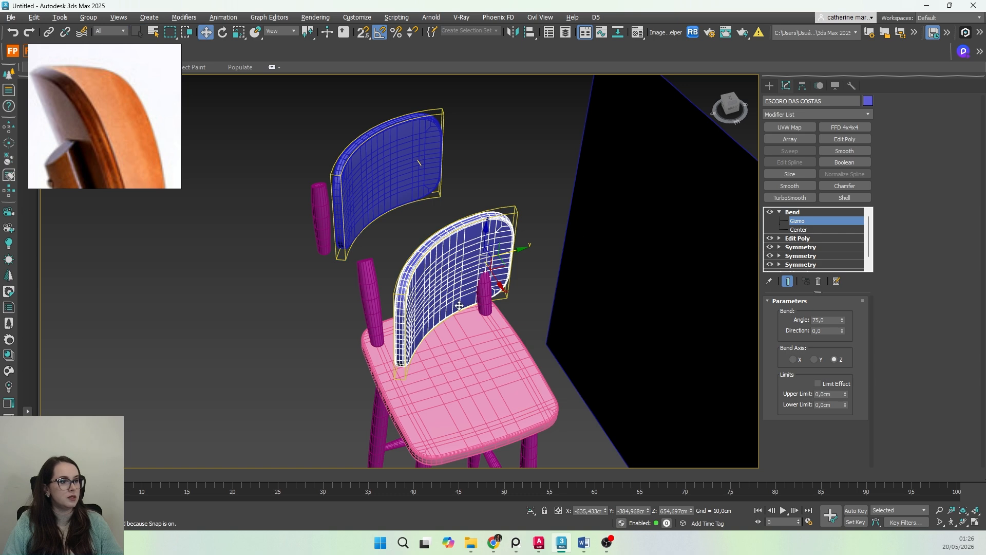
middle_drag(458, 305, 467, 288)
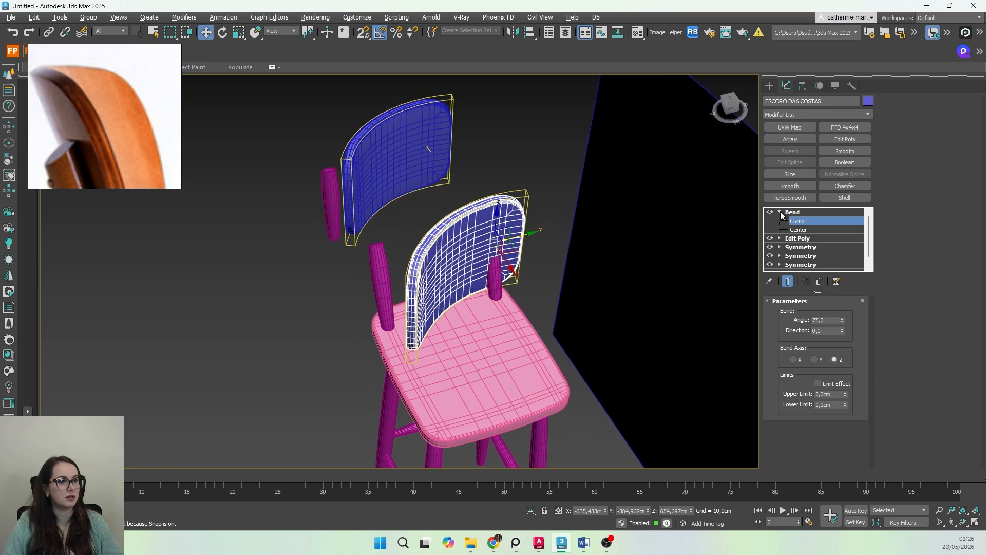
click(781, 211)
Step: Center the bent backrest's pivot to the object
click(801, 87)
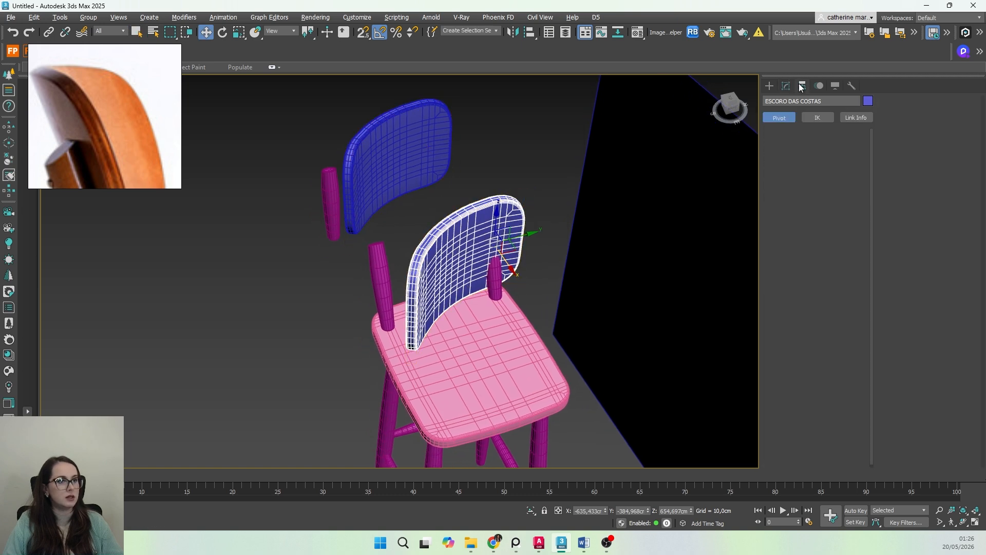
click(811, 158)
click(812, 211)
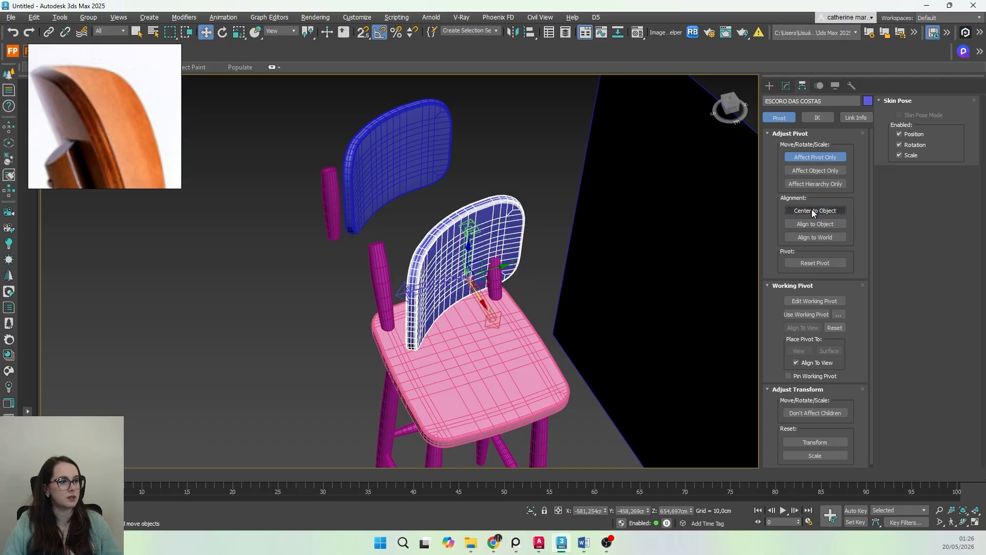
click(807, 157)
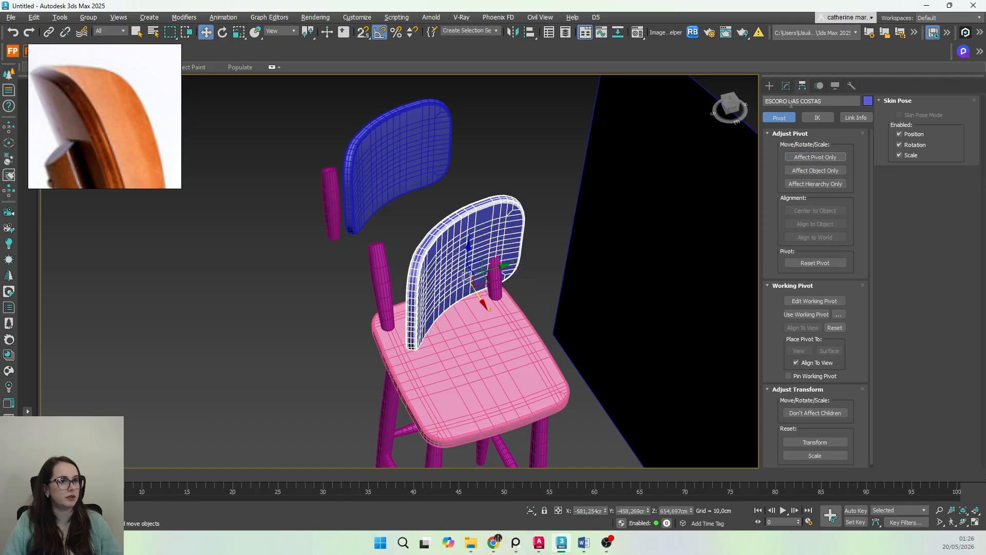
Step: Try the Bend modifier's Y axis again with the pivot recentered and go back to Z
click(785, 85)
click(802, 221)
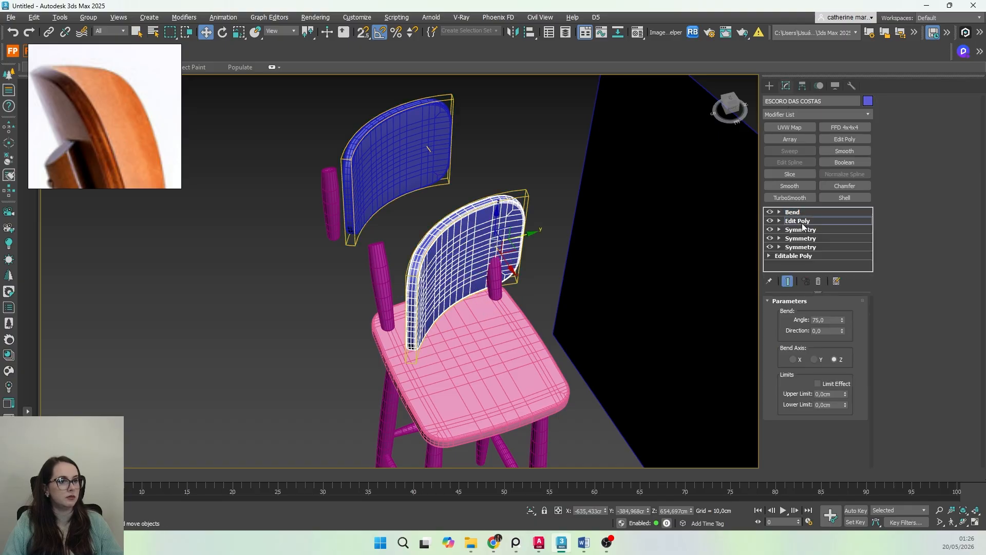
click(800, 211)
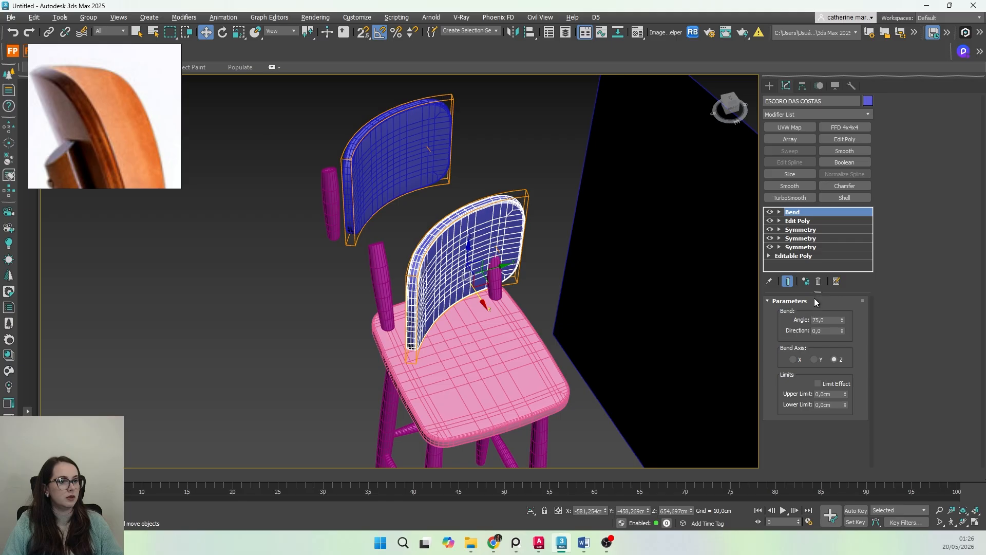
click(815, 359)
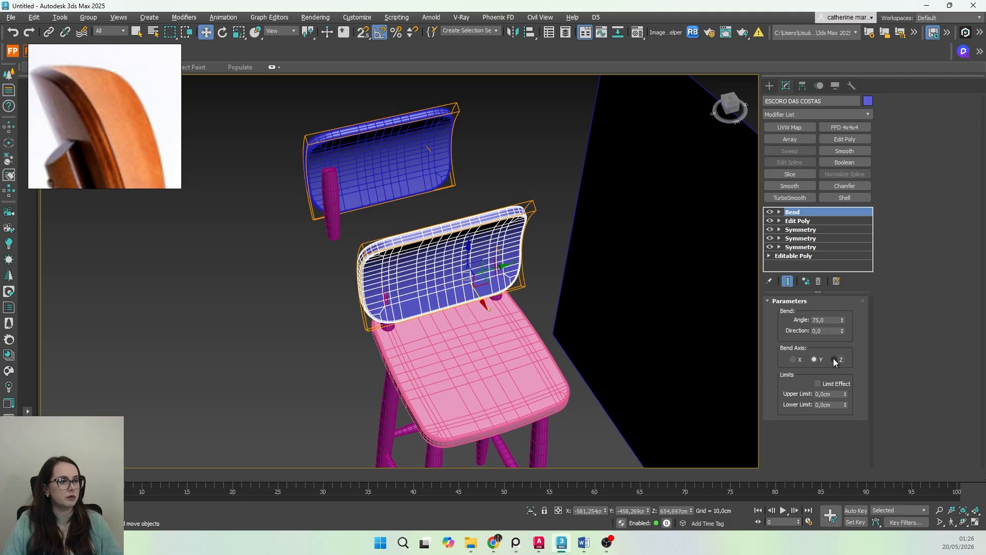
click(835, 360)
Step: Move the Bend gizmo about 87.7 cm in the negative Y direction, towards the middle of the backrest
click(780, 212)
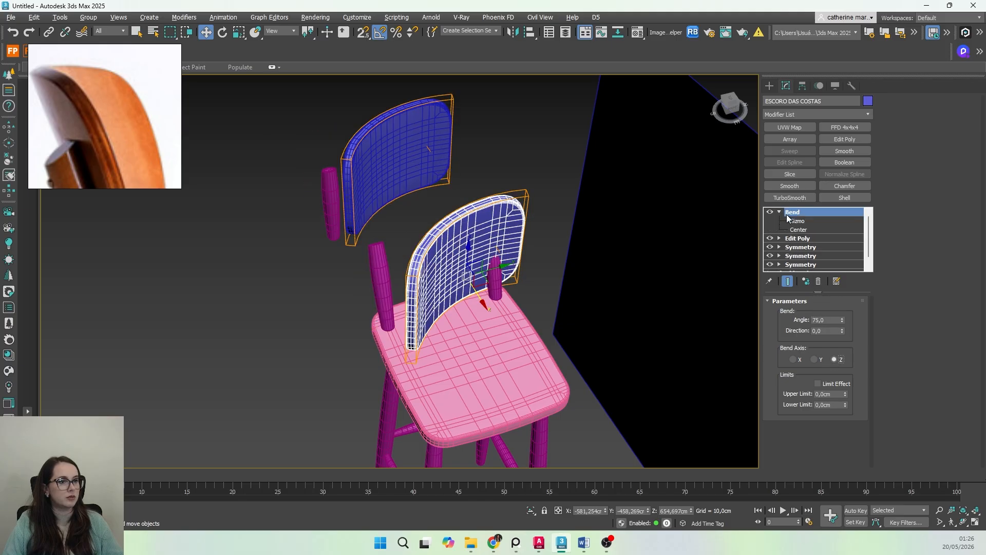
click(799, 221)
drag(519, 233, 476, 253)
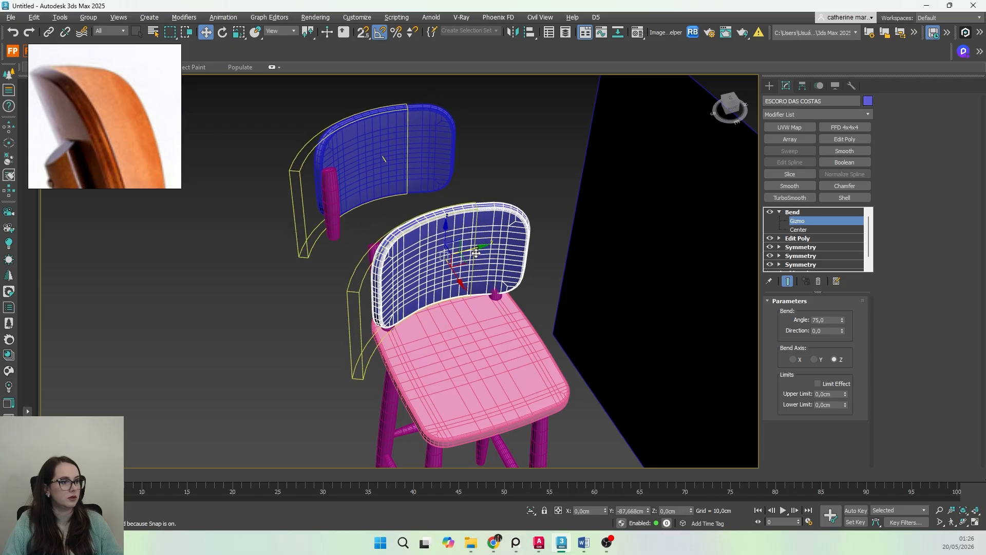
Step: Delete the backrest's Bend modifier and center its pivot to the flat, unbent object
click(779, 211)
right_click(806, 212)
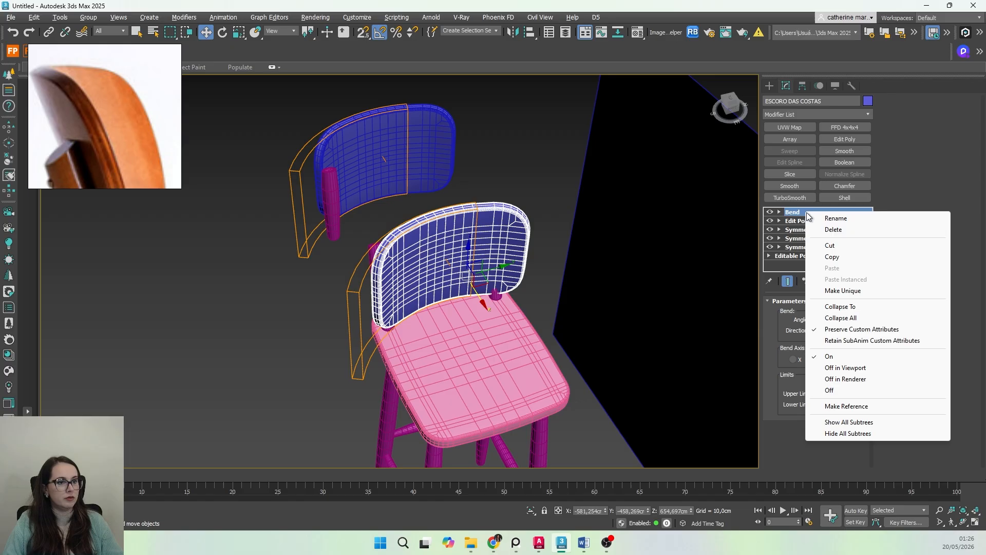
click(833, 229)
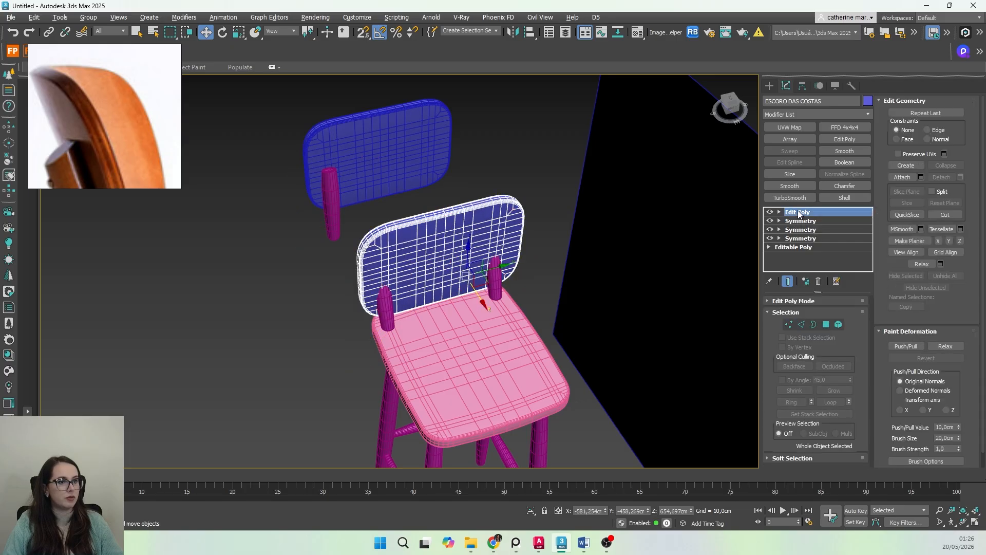
click(802, 85)
click(815, 156)
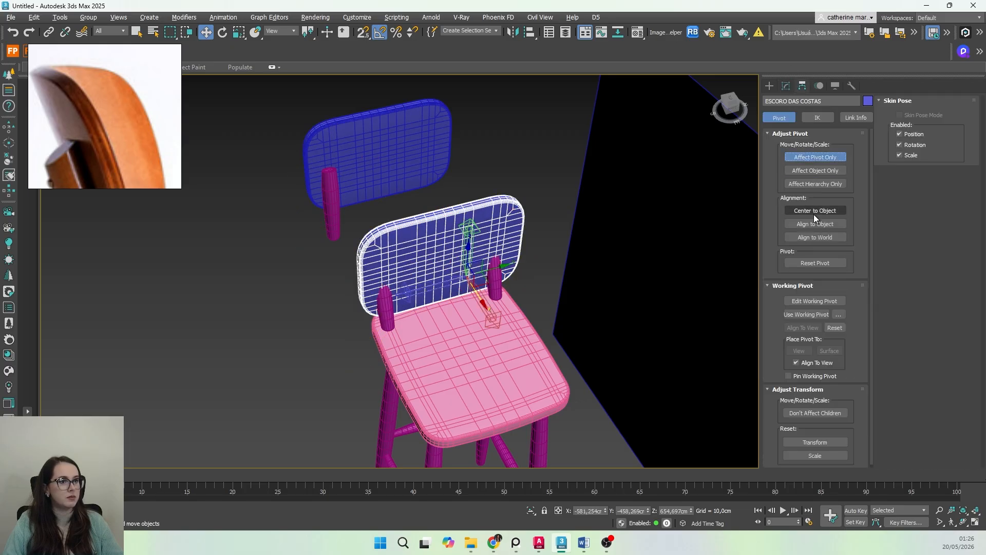
click(813, 212)
click(804, 157)
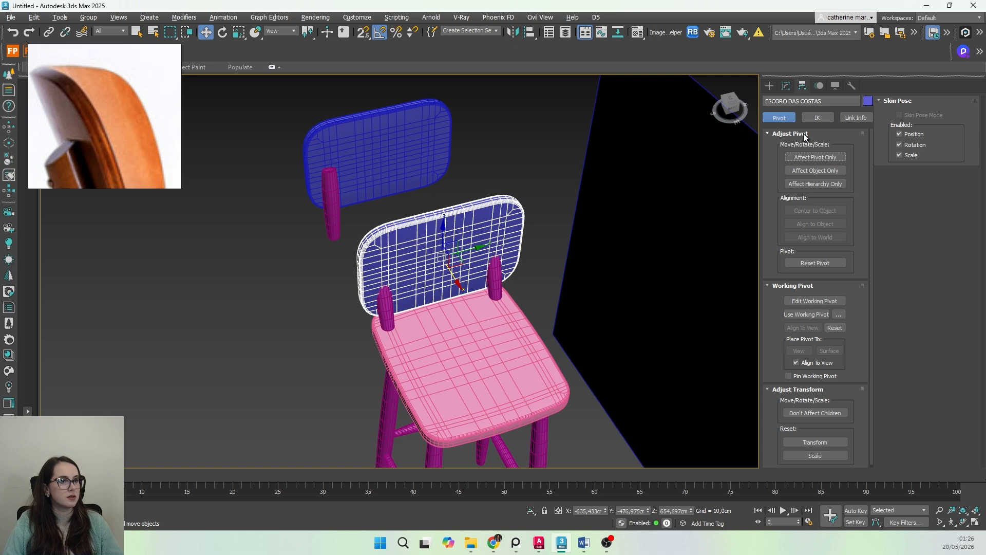
Step: Add a new Bend modifier to the backrest with an angle of 75 on the Z axis
click(768, 86)
click(786, 86)
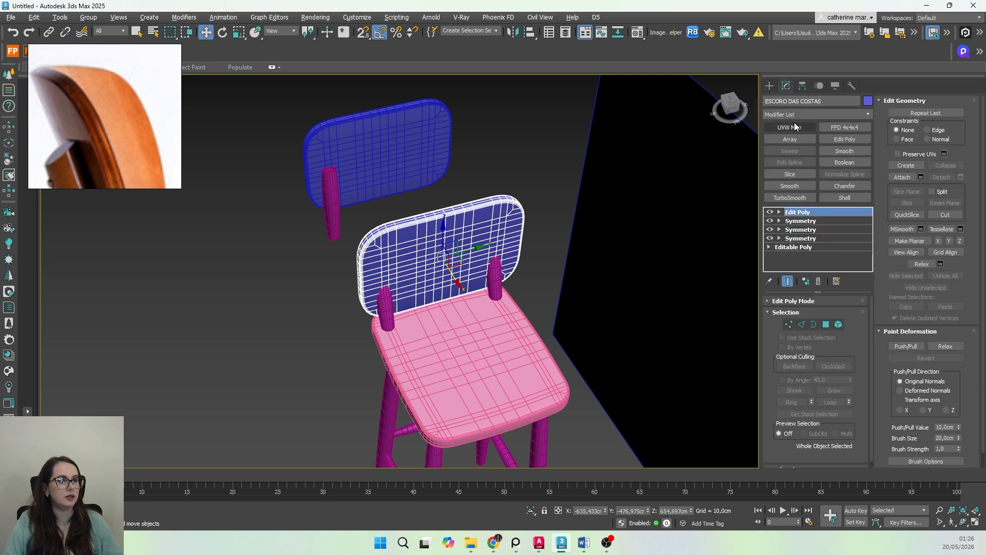
click(809, 115)
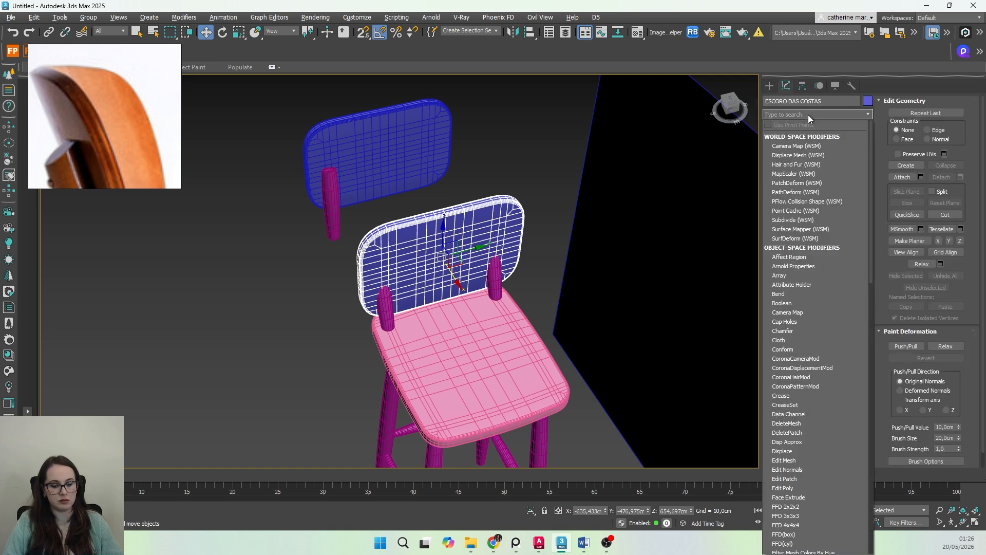
text(BE)
click(789, 135)
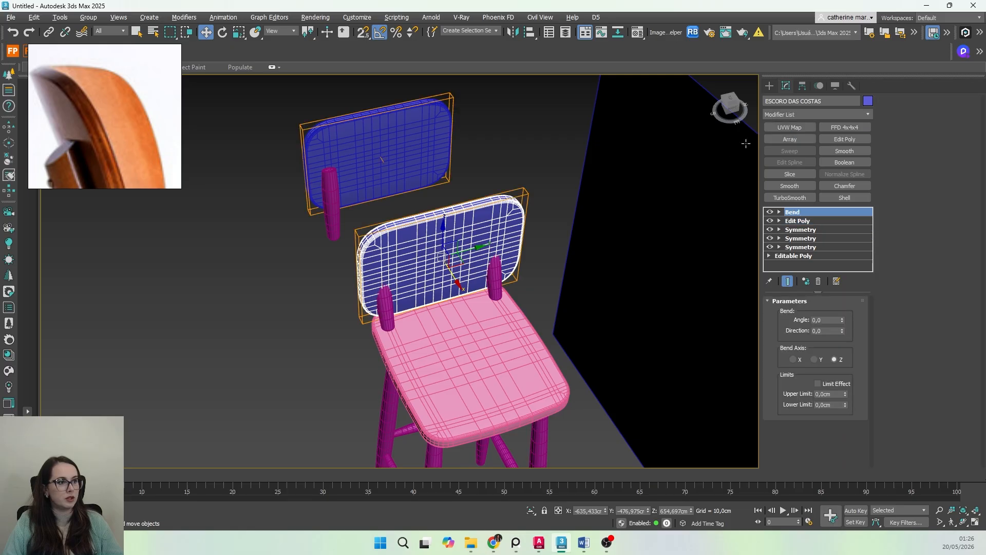
double_click(819, 320)
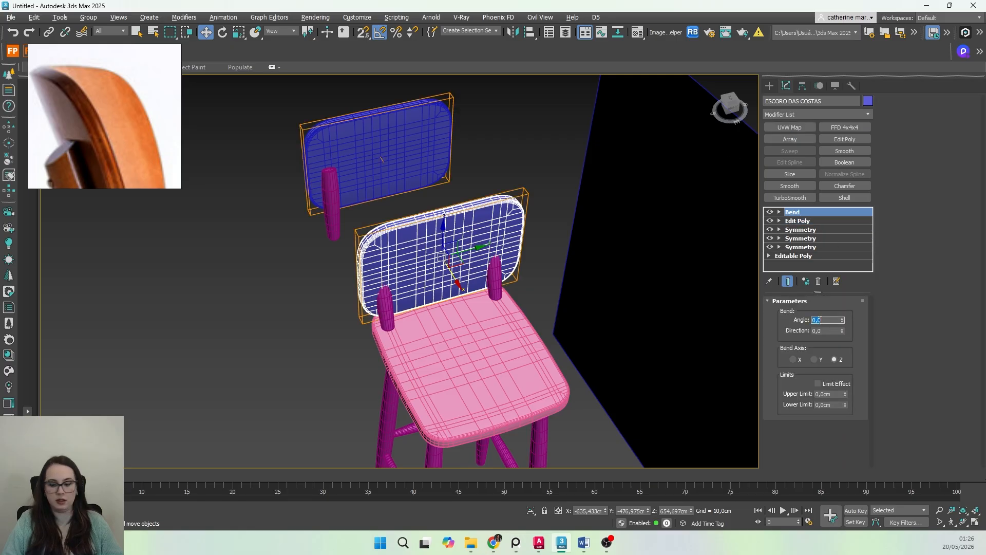
text(75)
key(Return)
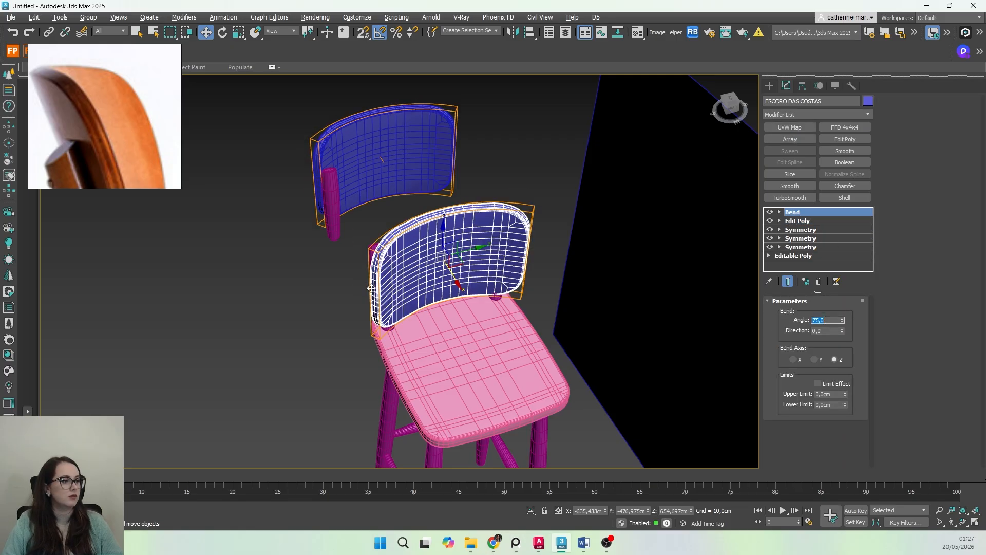
Step: Rotate the backrest 20 degrees in the front view to match the tilt of the reference chair's back
alt+middle_drag(370, 288, 475, 304)
key(e)
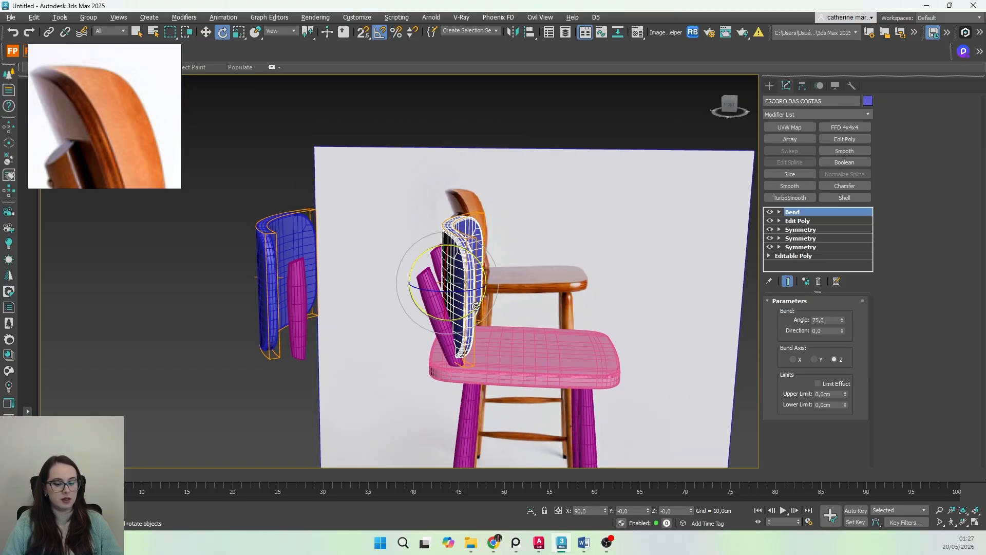
key(f)
scroll(464, 255, up, 2)
scroll(547, 253, up, 3)
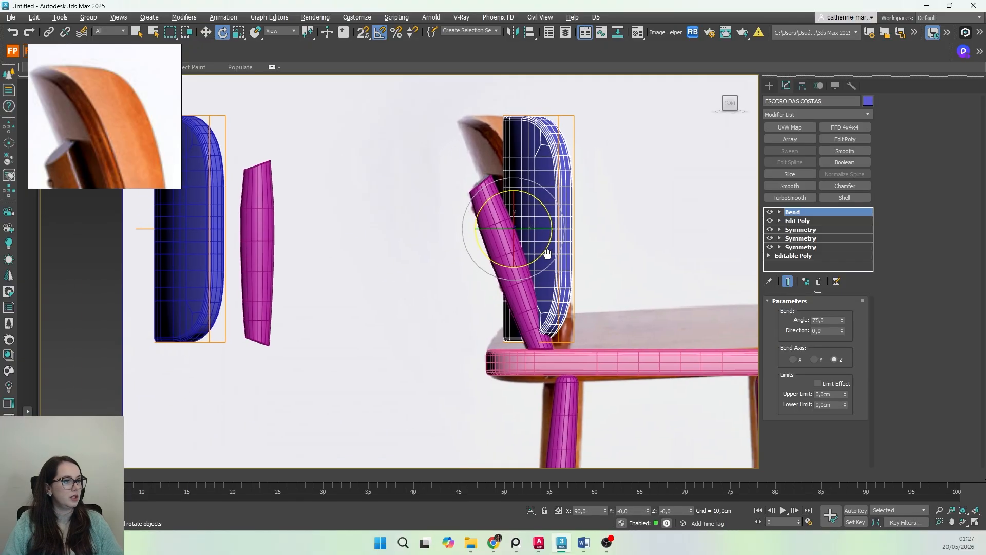
scroll(520, 263, down, 2)
middle_drag(547, 254, 475, 276)
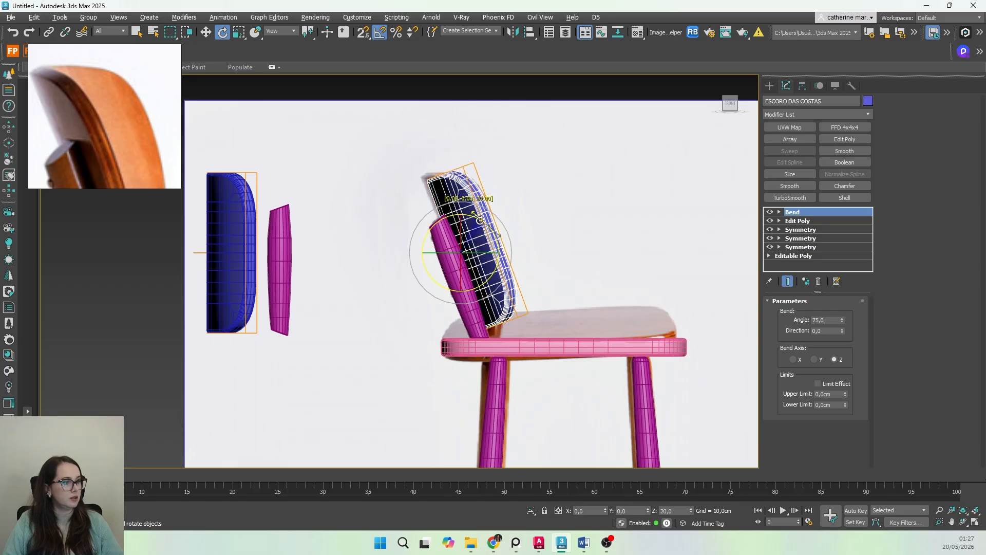
Step: Move the tilted backrest about 6 cm backward in X and 5.5 cm up to align with the reference image
key(w)
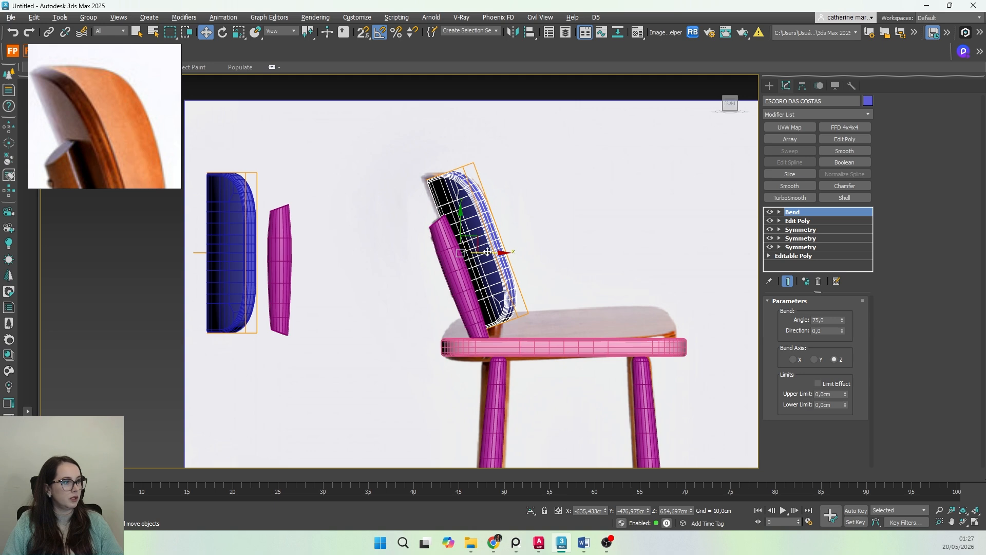
drag(488, 252, 486, 252)
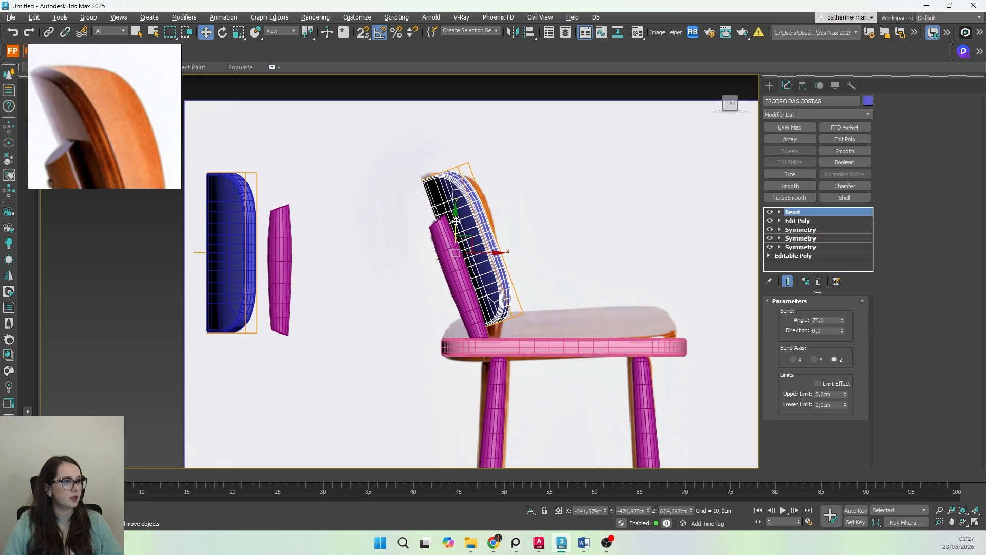
drag(456, 222, 456, 217)
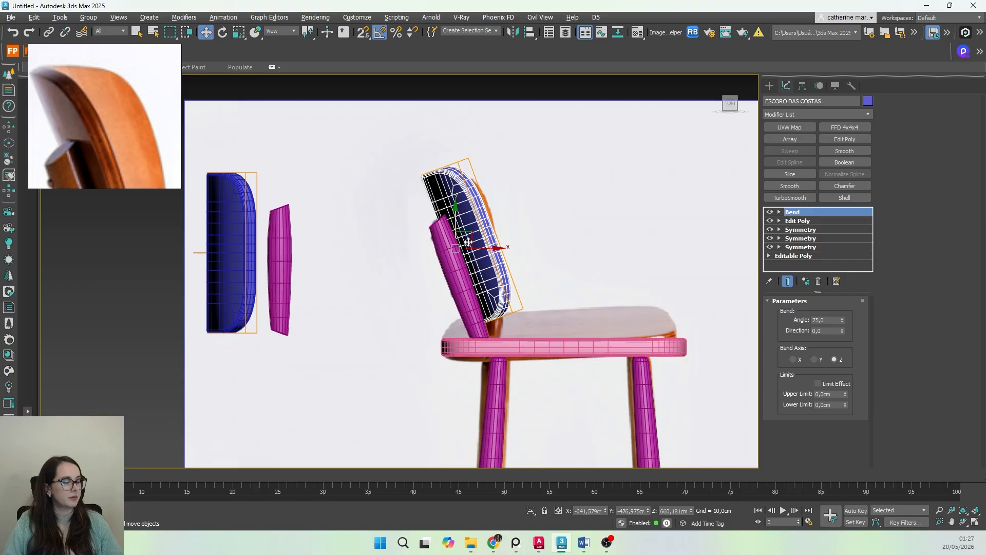
Step: Shift the backrest about 13 cm further back along X, closer to the two support posts, checking the fit against the reference
alt+middle_drag(468, 242, 489, 272)
scroll(475, 252, up, 3)
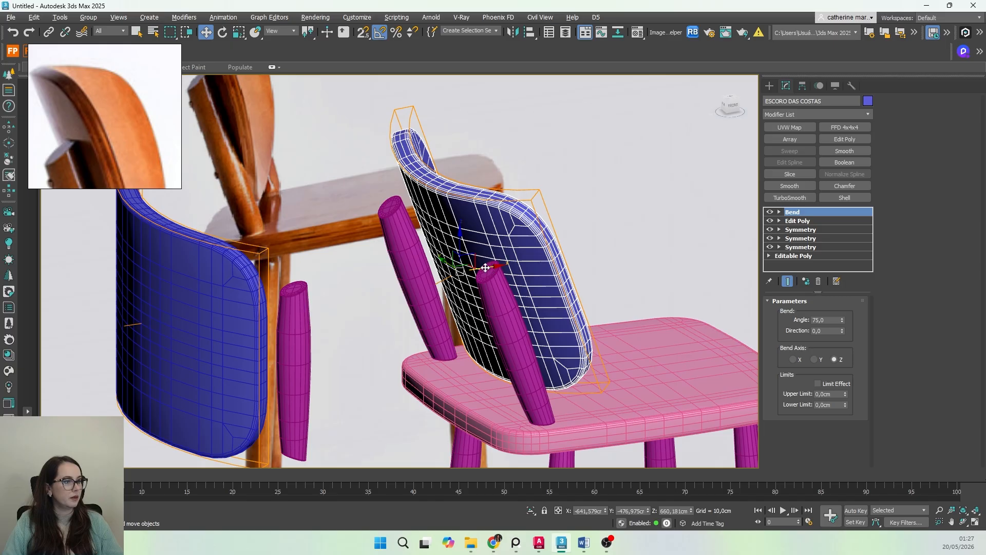
drag(484, 267, 476, 270)
alt+middle_drag(476, 270, 433, 286)
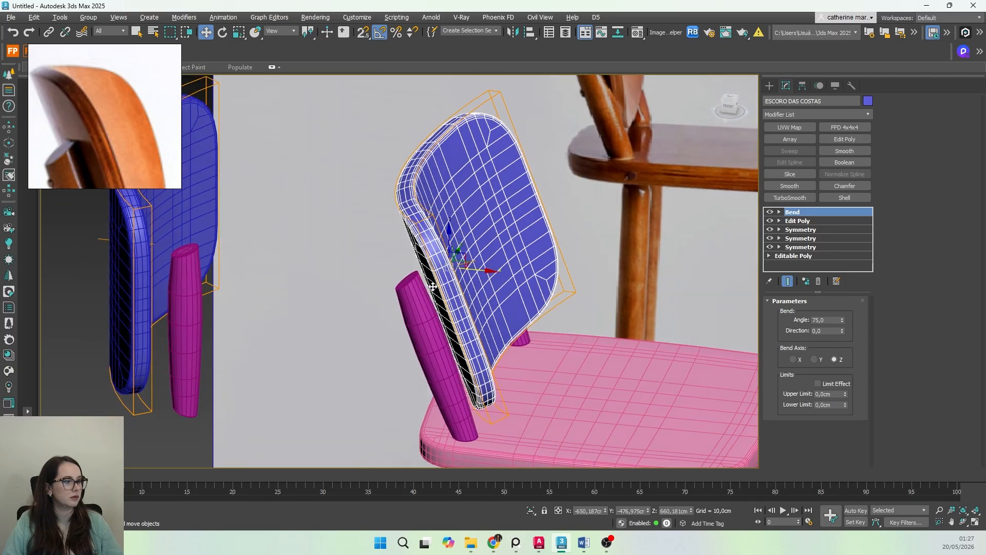
drag(486, 270, 477, 272)
alt+middle_drag(476, 272, 483, 322)
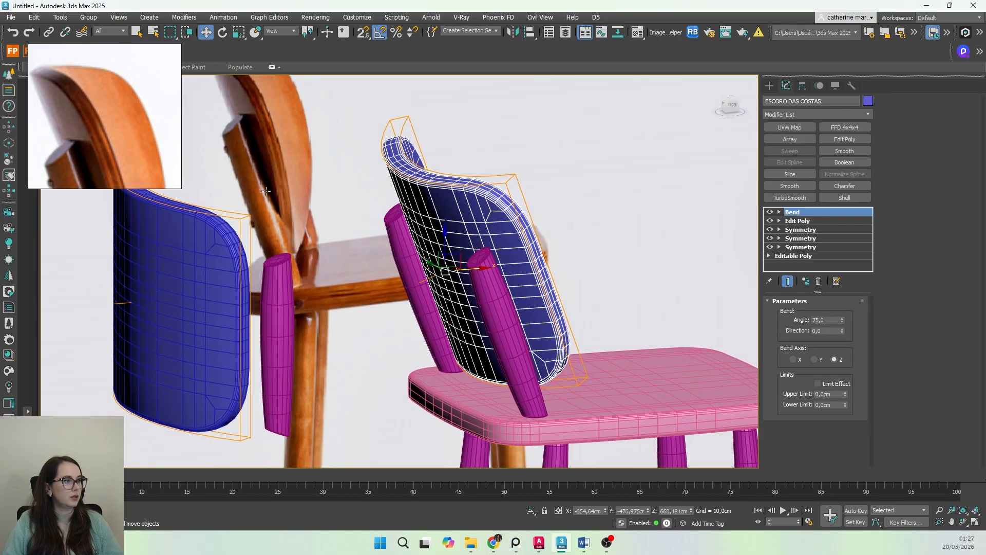
alt+middle_drag(340, 263, 438, 291)
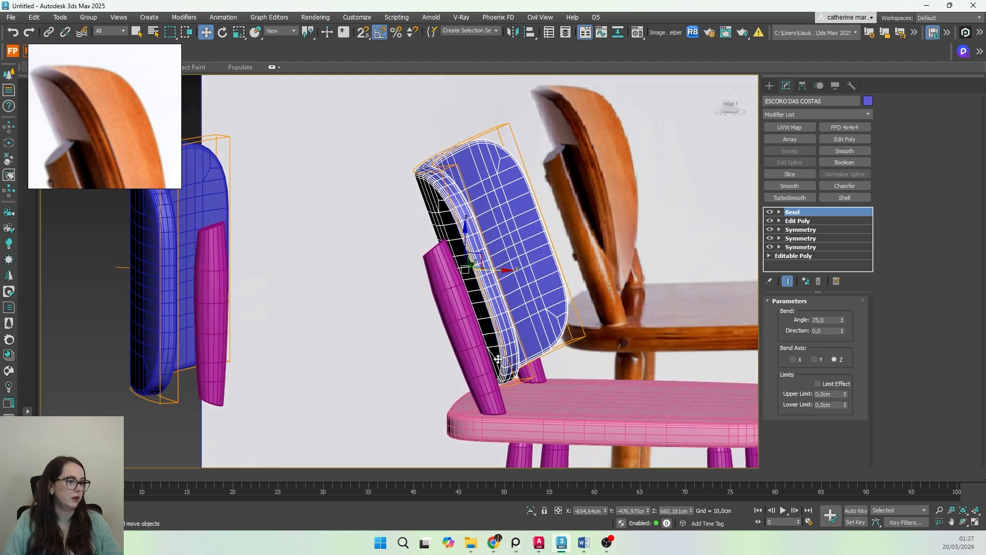
alt+middle_drag(494, 390, 457, 326)
Step: Insert an FFD 4x4x4 modifier between the backrest's Edit Poly and Bend, and activate its control points
click(790, 221)
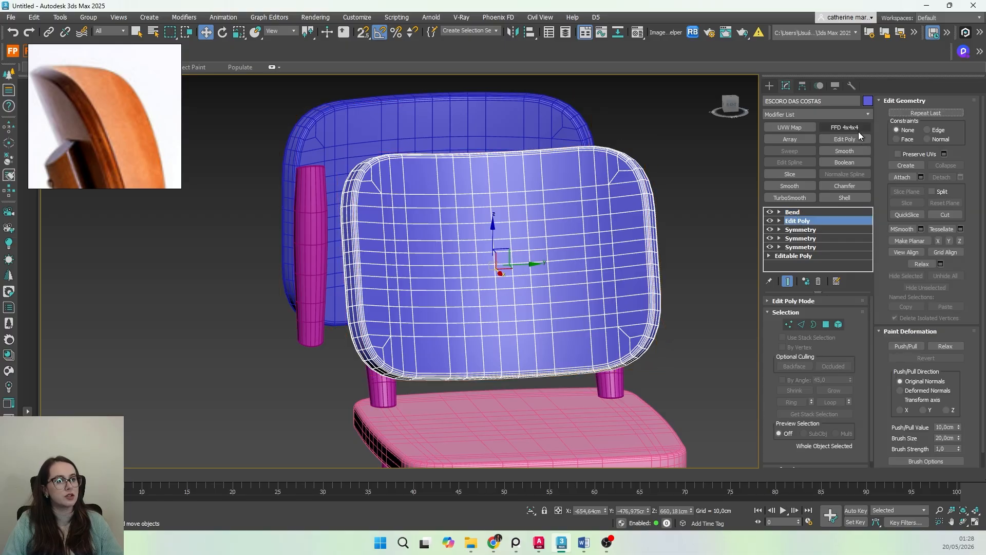
click(858, 131)
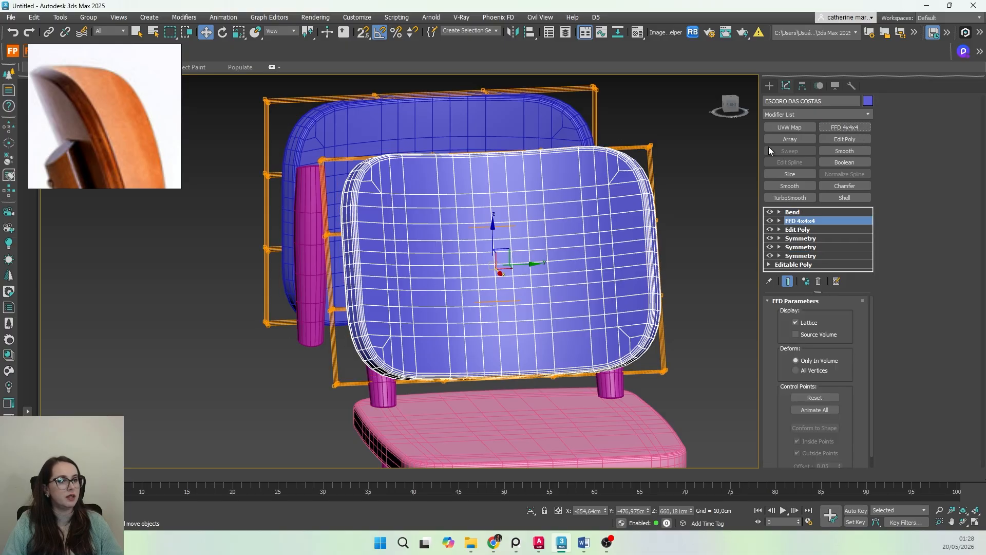
click(779, 220)
click(806, 230)
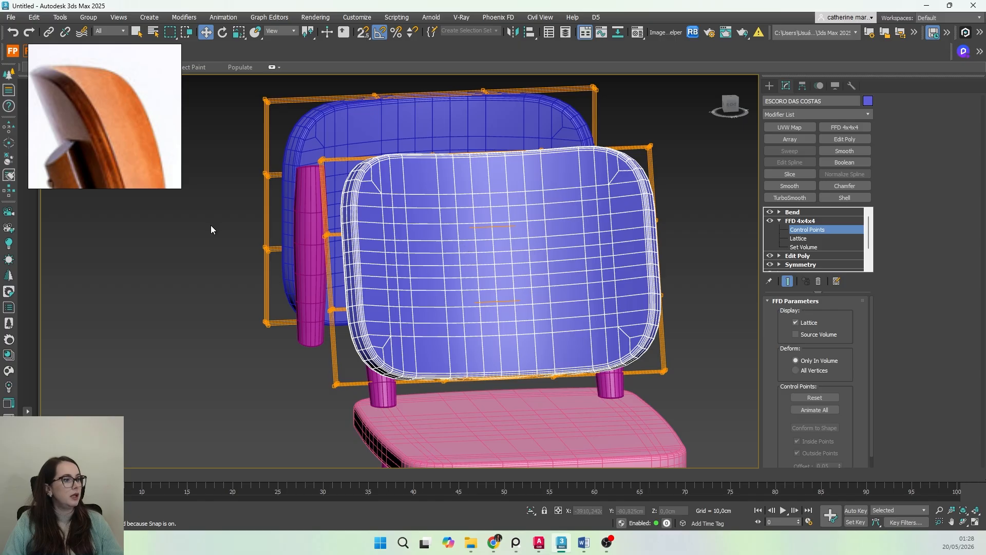
Step: Examine the front-view photo of the reference backrest and compare its outline with the modelled backrest from the side
scroll(76, 131, down, 5)
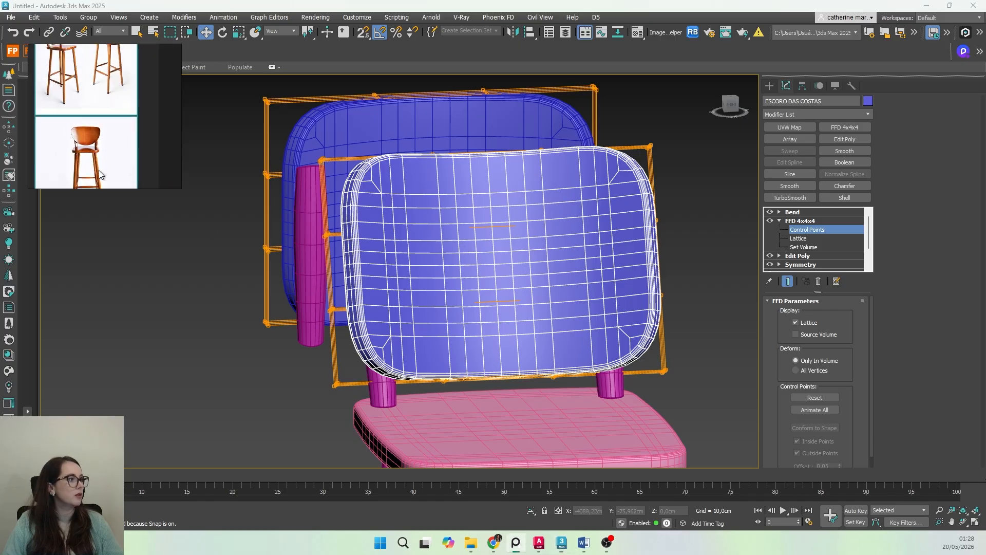
scroll(101, 169, up, 5)
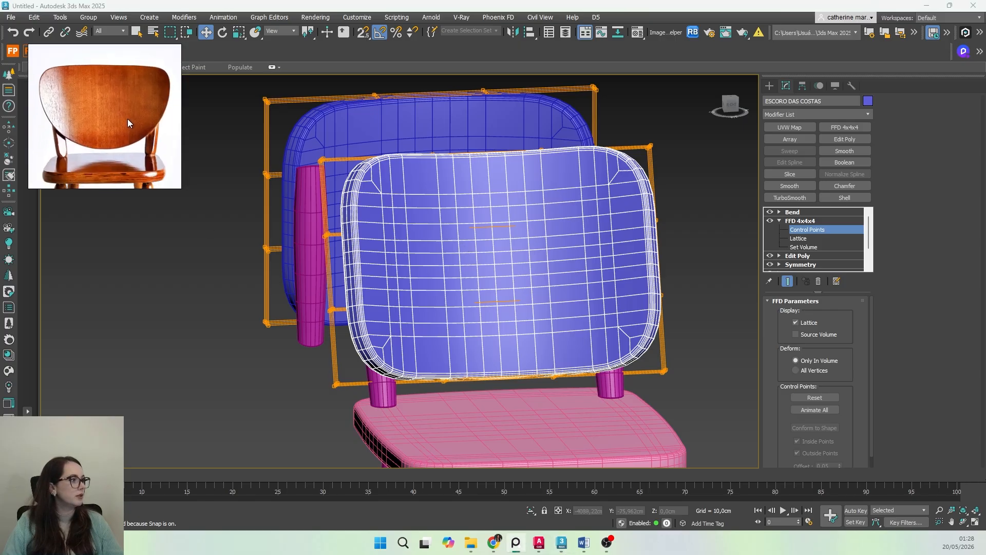
scroll(522, 214, down, 3)
key(c)
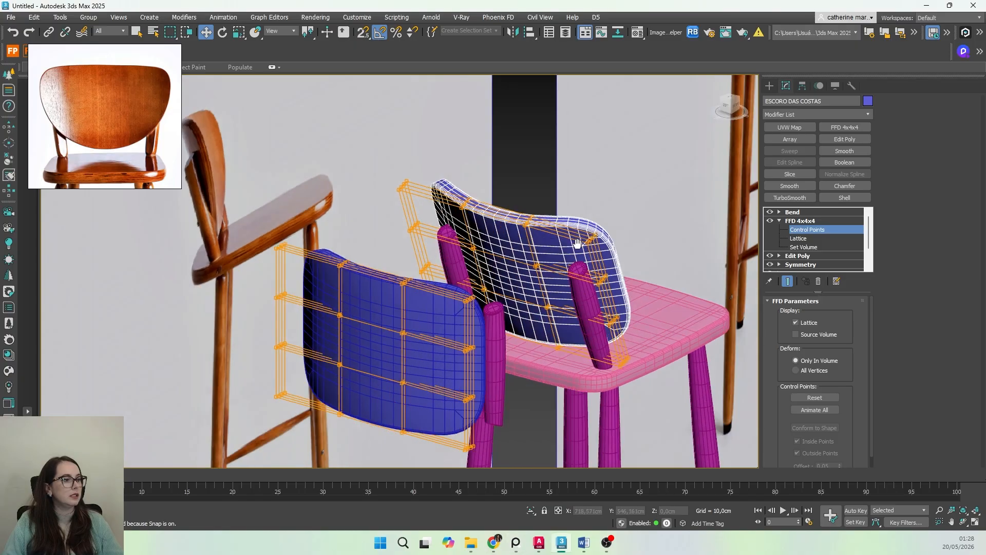
alt+middle_drag(577, 244, 458, 238)
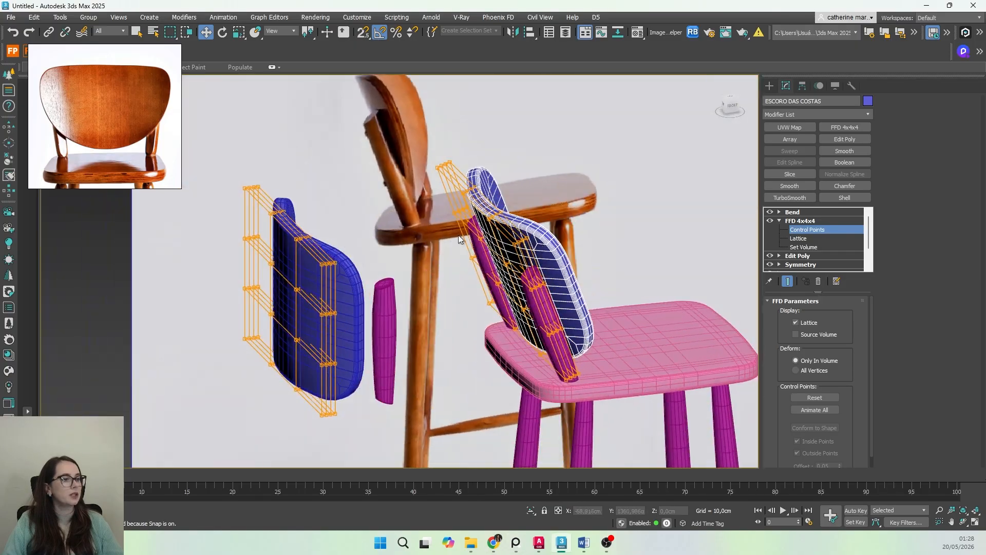
scroll(459, 239, down, 5)
mouse_move(420, 279)
alt+middle_down()
mouse_move(390, 272)
mouse_move(380, 291)
mouse_move(400, 281)
alt+middle_up()
Step: Move the spare backrest copy farther from the loose post and rotate it to face the front view squarely
click(769, 85)
click(400, 266)
drag(419, 226, 278, 219)
key(e)
middle_drag(256, 289, 561, 312)
key(f)
key(z)
scroll(359, 228, down, 10)
scroll(499, 250, up, 4)
scroll(497, 250, up, 2)
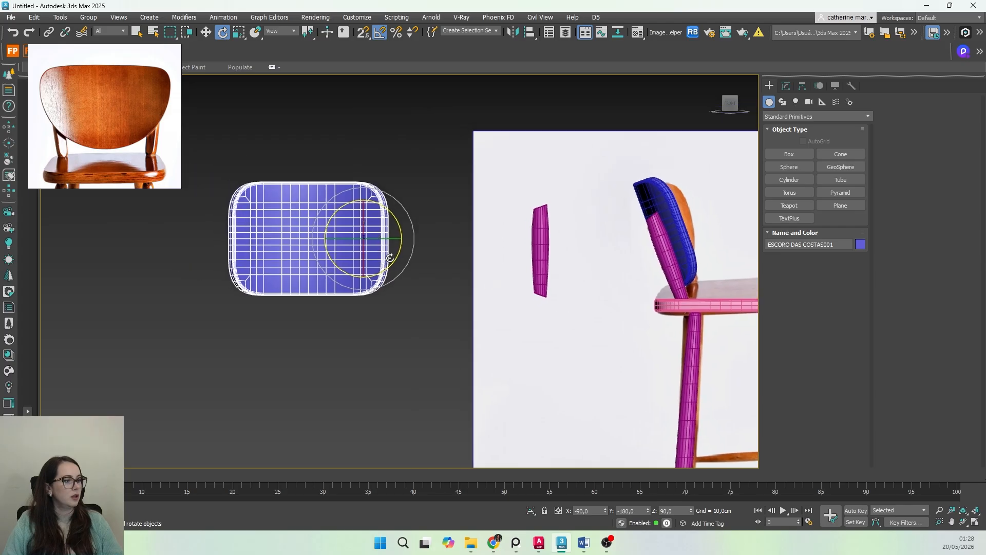
middle_drag(390, 257, 300, 243)
key(q)
Step: Activate the copy's FFD 4x4x4 control points, widening the upper two rows and narrowing the bottom row to taper the backrest
click(786, 86)
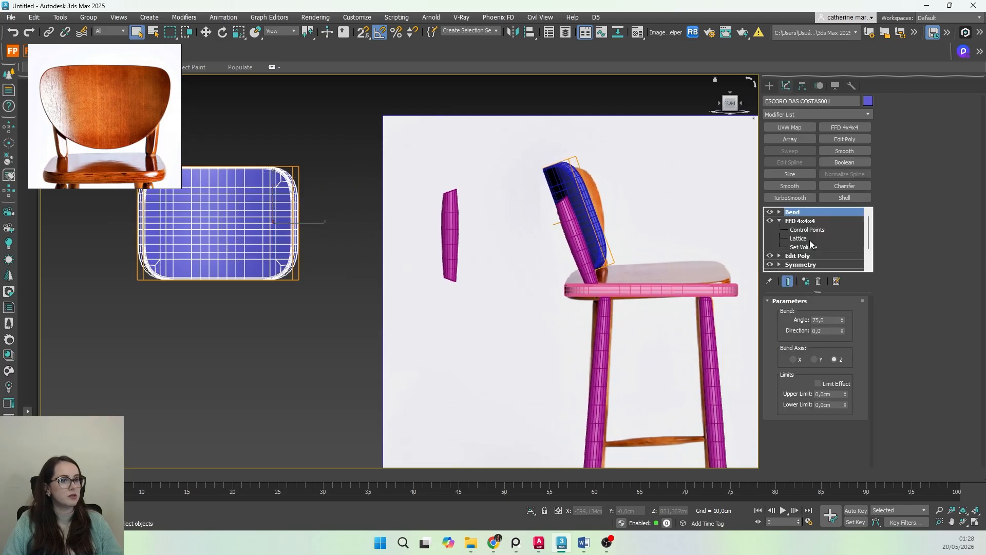
click(809, 221)
click(808, 229)
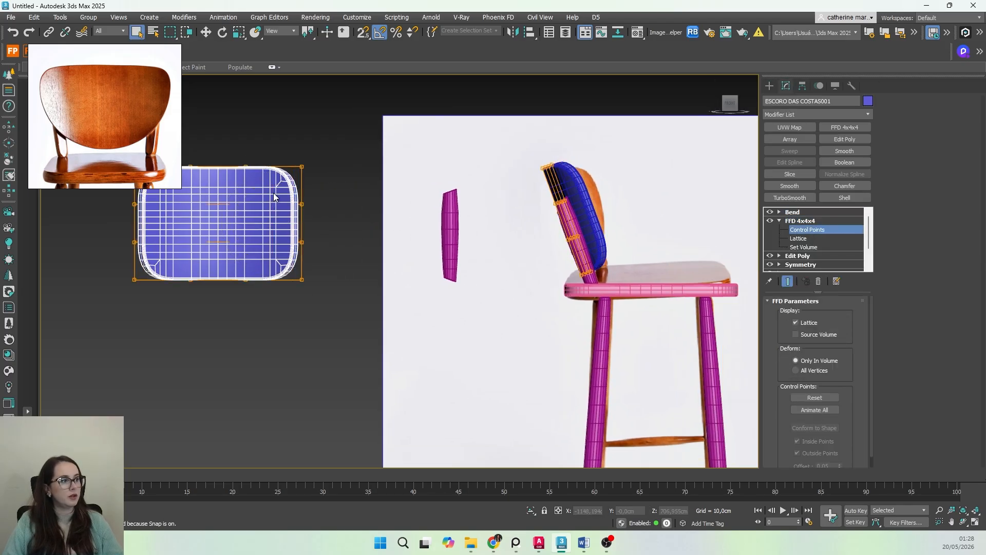
middle_drag(313, 273, 275, 287)
scroll(361, 293, down, 3)
middle_drag(360, 297, 393, 290)
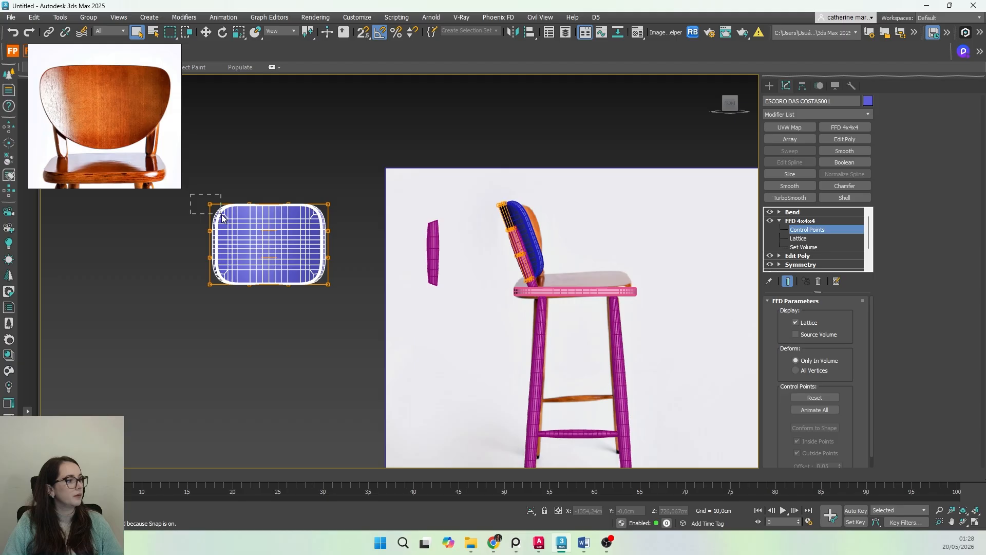
drag(228, 226, 319, 215)
key(r)
drag(257, 293, 302, 284)
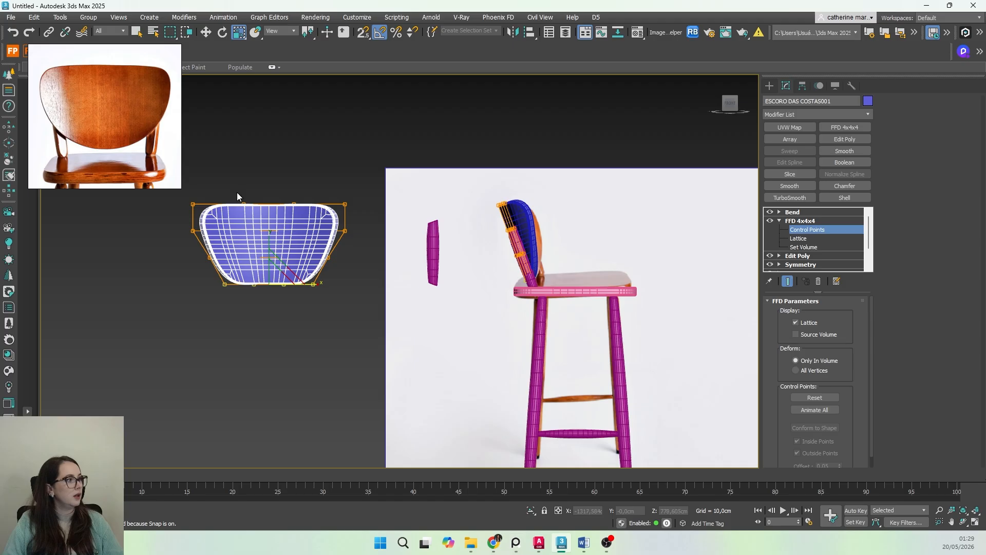
Step: Raise the backrest's top middle FFD points slightly and widen the second row from the bottom to round the outline
drag(301, 208, 301, 208)
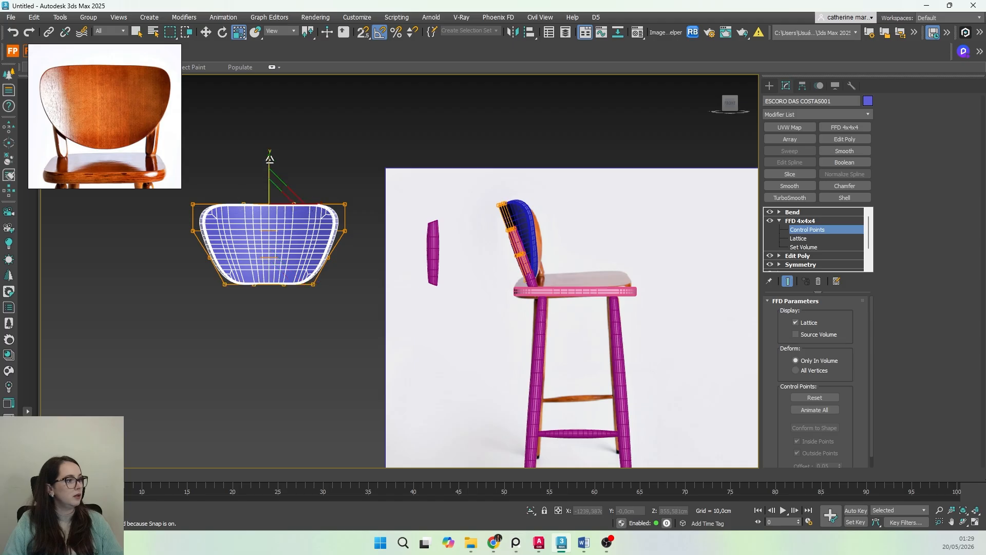
key(w)
drag(270, 169, 269, 161)
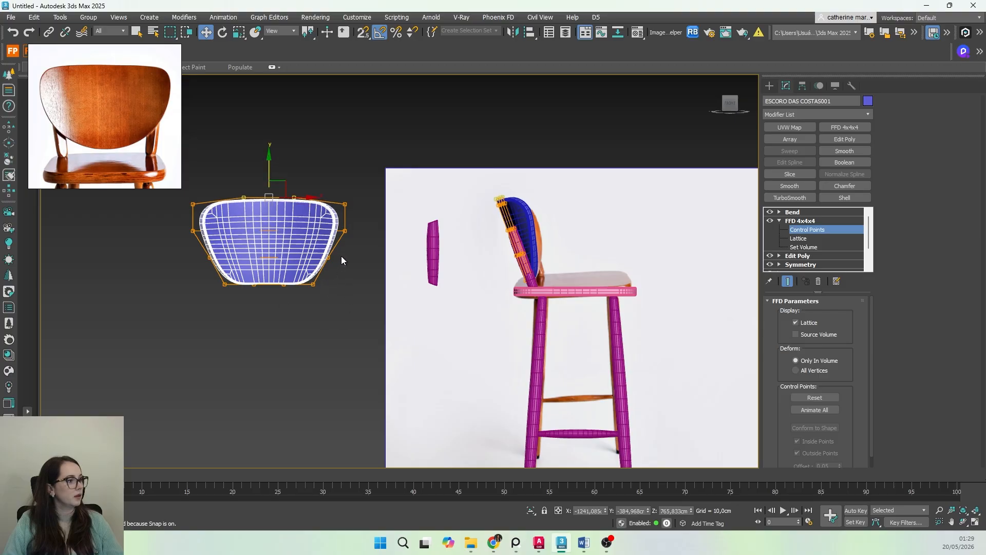
drag(341, 254, 183, 260)
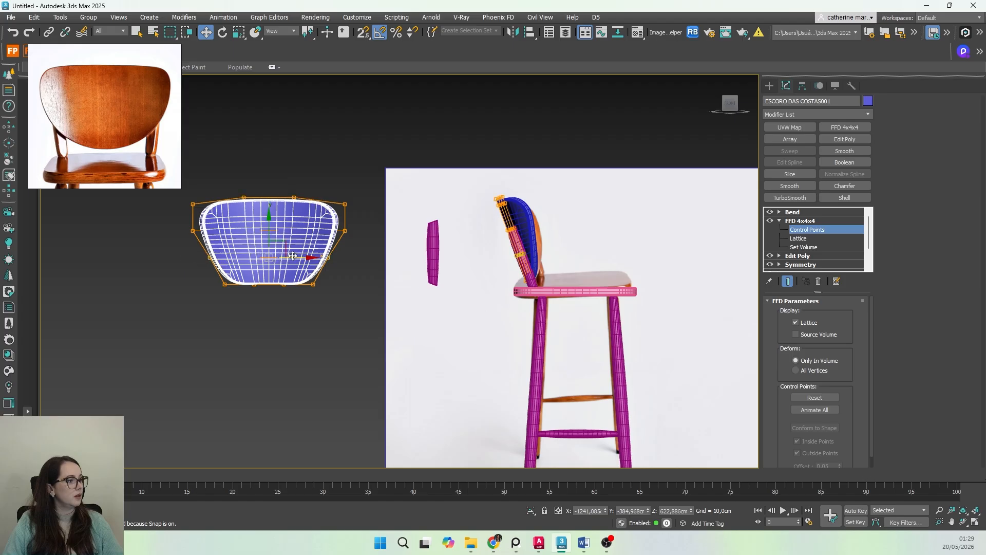
key(r)
drag(299, 259, 314, 257)
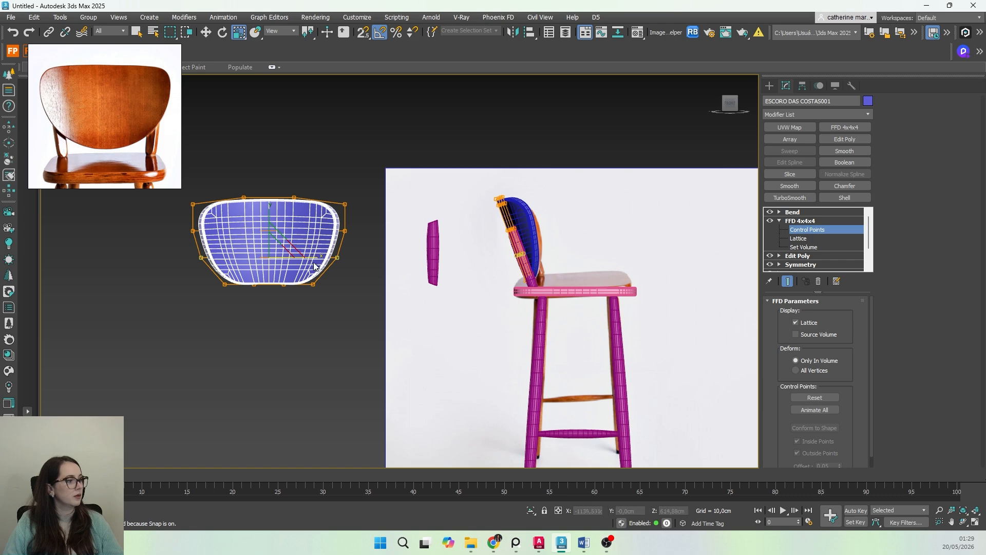
Step: Lower the two middle columns of bottom FFD points about 20 cm to curve the backrest's lower edge
scroll(261, 279, up, 5)
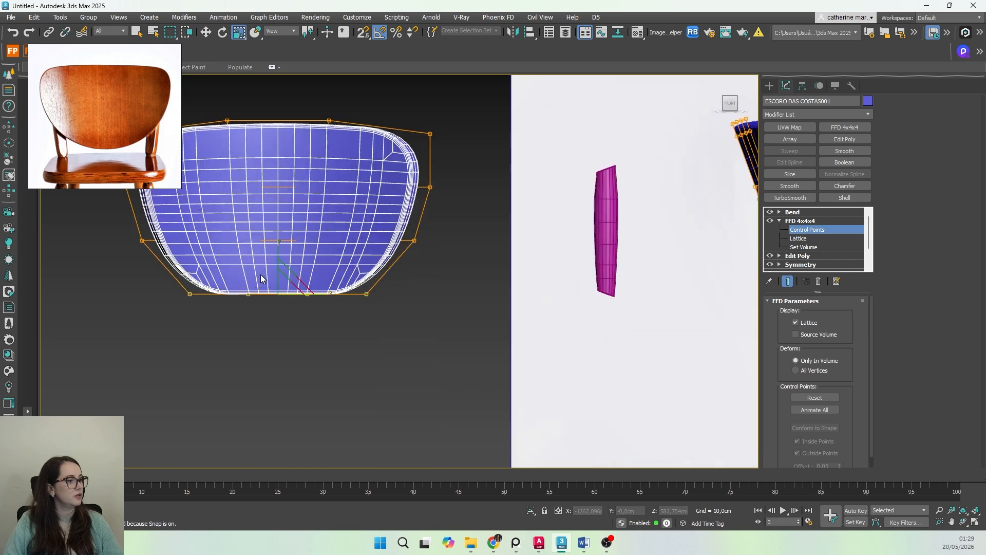
middle_drag(261, 279, 392, 350)
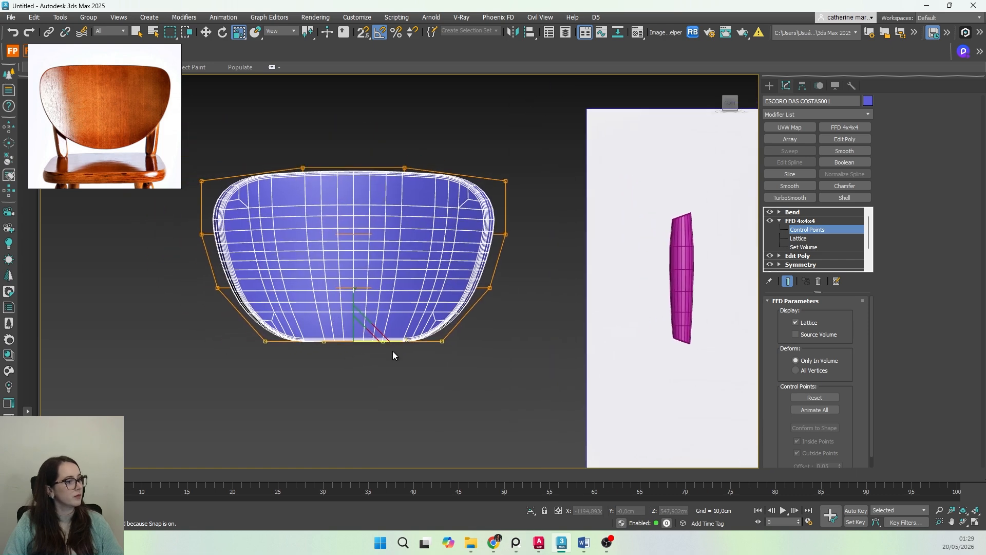
click(356, 358)
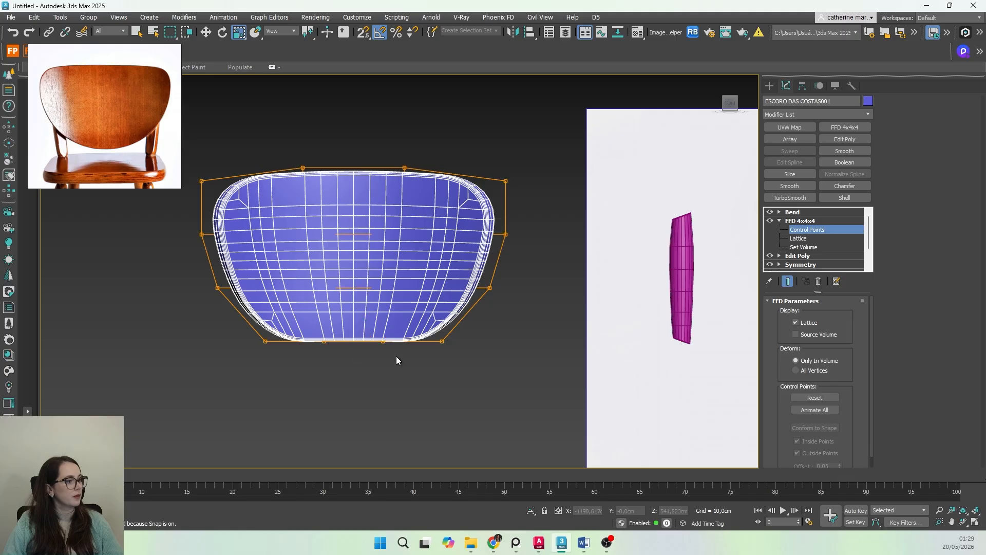
drag(396, 356, 357, 320)
key(w)
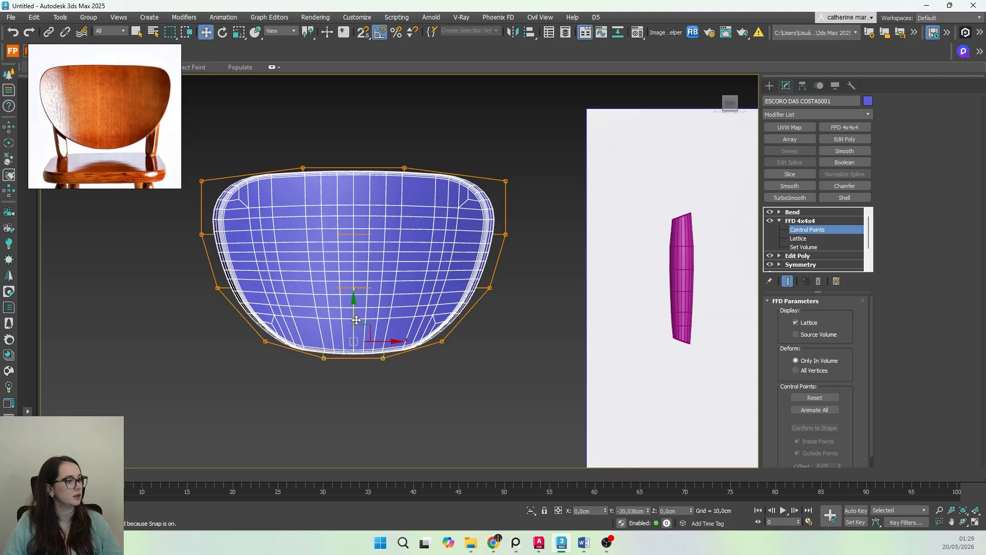
click(352, 405)
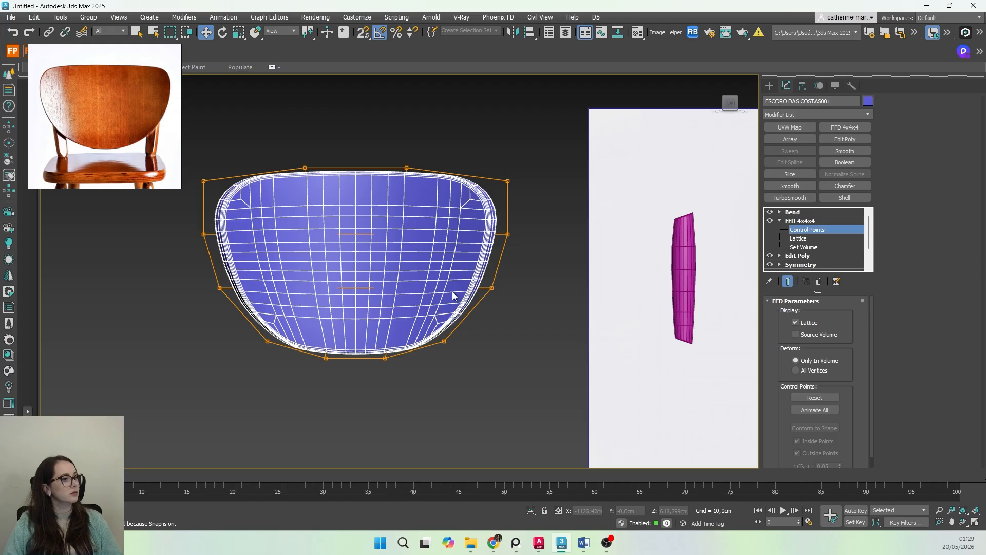
Step: Scale the second FFD row from the bottom to 97 percent in X and raise the top middle points about 9.6 cm
drag(164, 300, 165, 300)
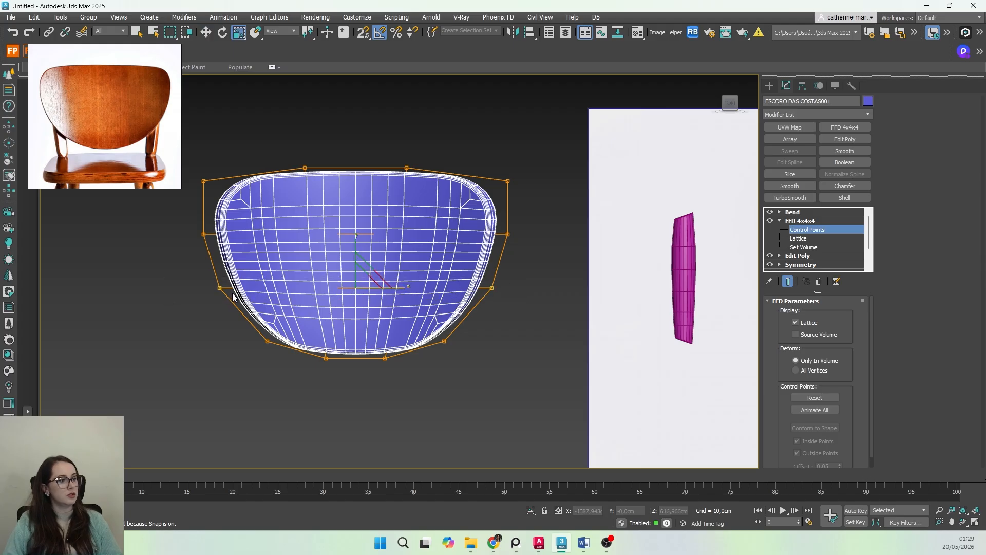
key(r)
drag(396, 286, 395, 286)
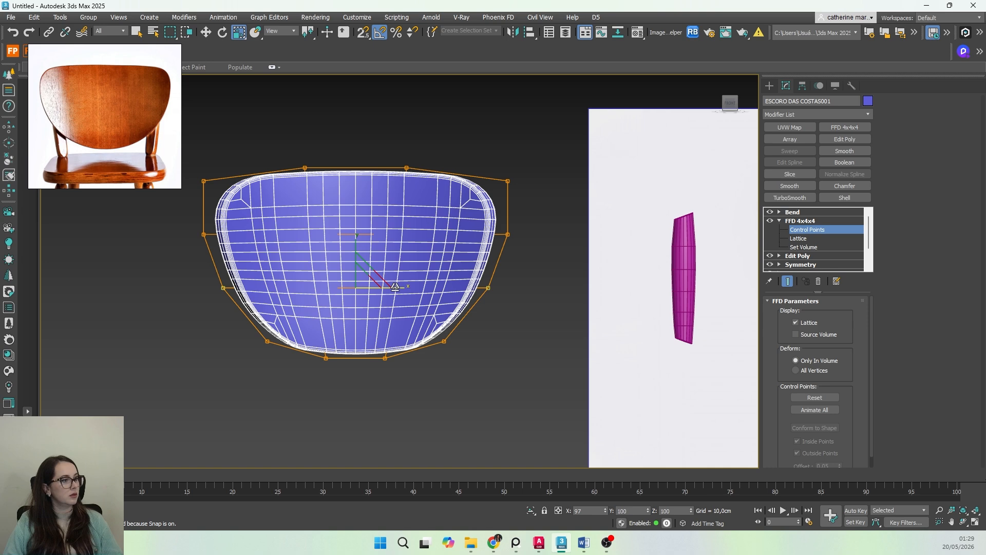
drag(272, 193, 272, 193)
key(w)
drag(356, 129, 356, 119)
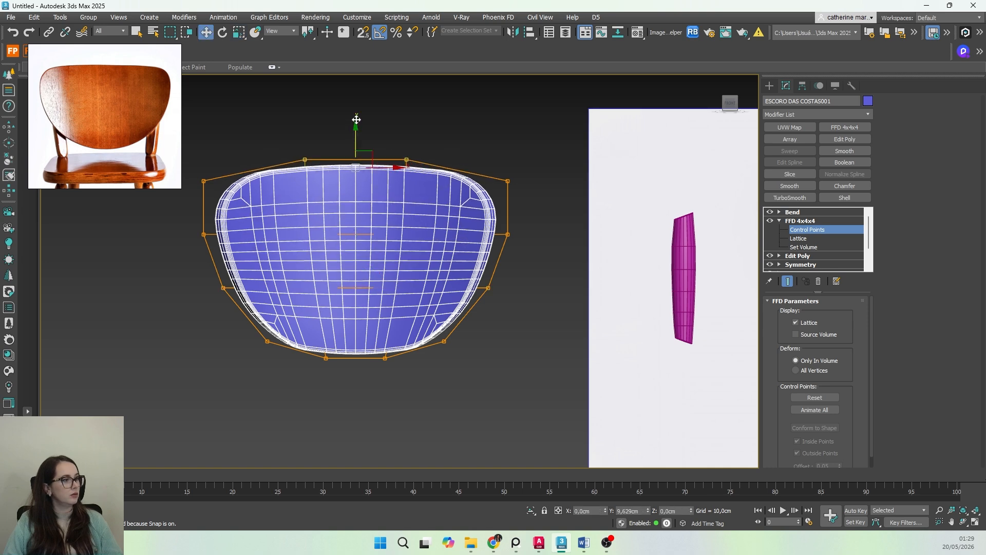
Step: Examine the reshaped backrest on the stool from several angles, checking its lower edge against the seat and posts
scroll(362, 312, down, 4)
middle_drag(514, 324, 423, 345)
scroll(507, 282, up, 4)
key(q)
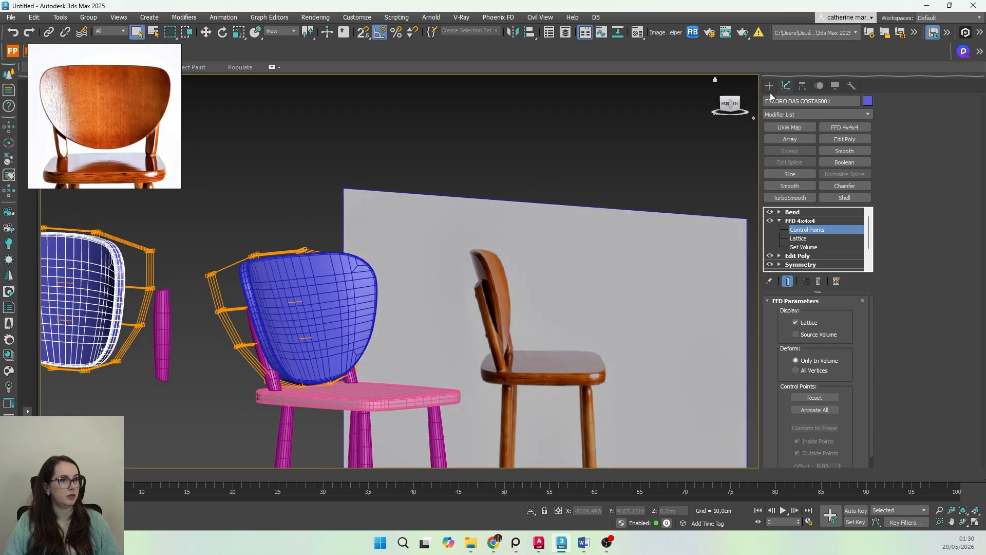
scroll(377, 341, down, 2)
alt+middle_drag(377, 337, 354, 374)
scroll(350, 342, up, 6)
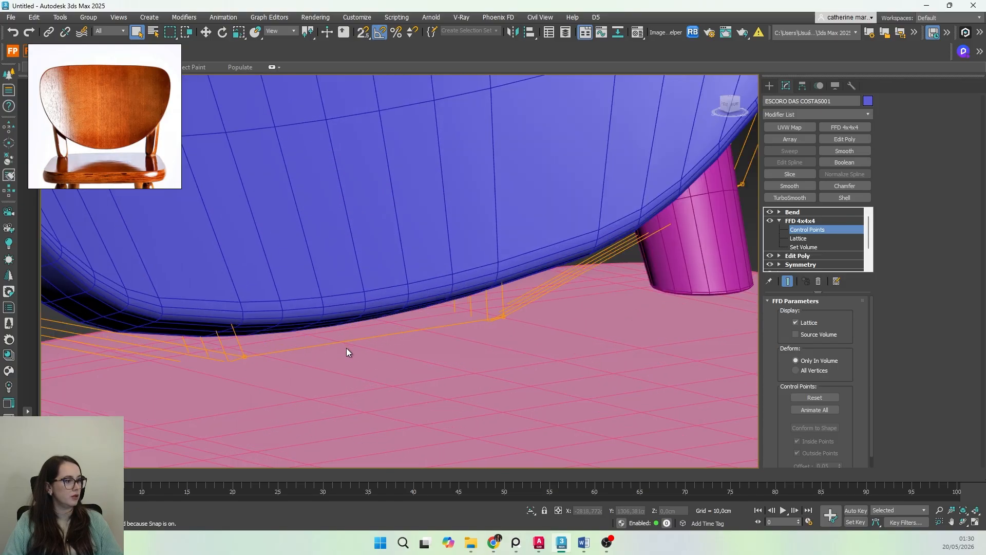
scroll(346, 352, down, 2)
alt+middle_drag(346, 352, 406, 358)
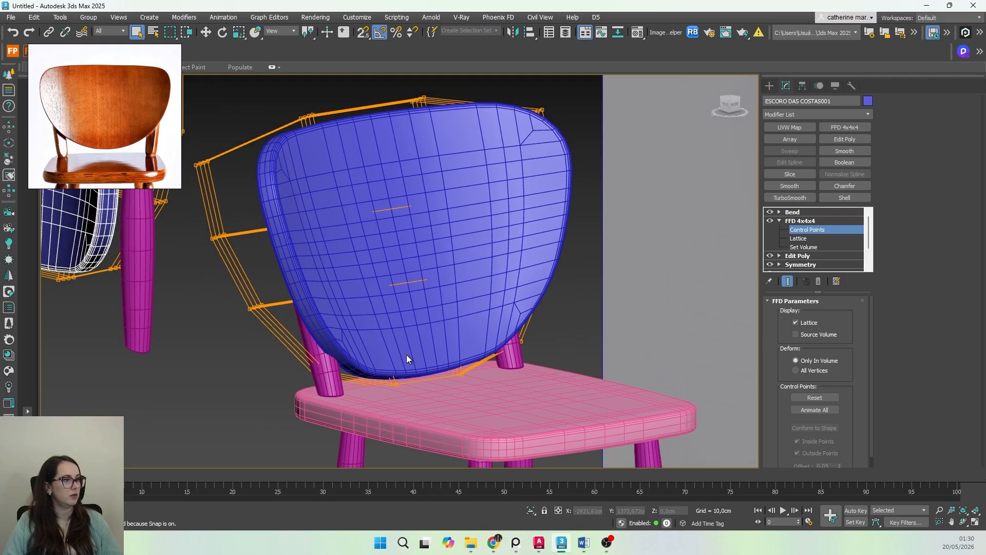
Step: Leave FFD control-point editing and raise the stool's backrest about 7 cm, away from the seat
click(777, 221)
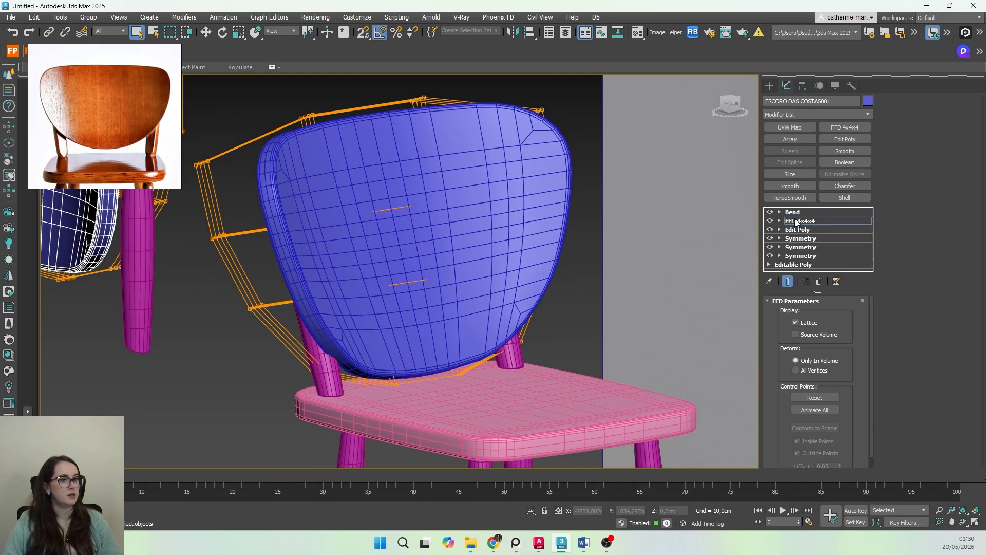
click(796, 221)
click(769, 86)
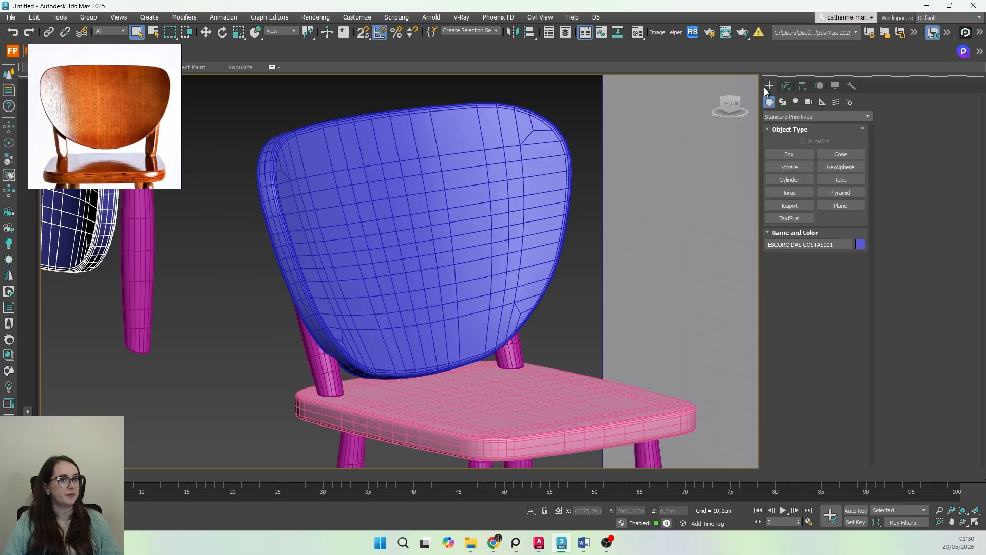
click(474, 179)
key(w)
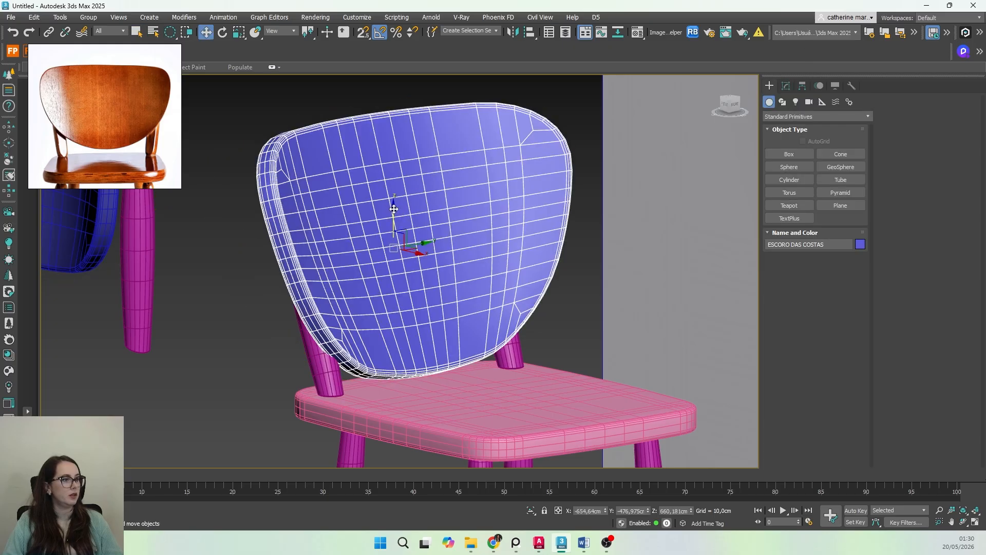
drag(393, 209, 394, 205)
alt+middle_drag(409, 267, 534, 261)
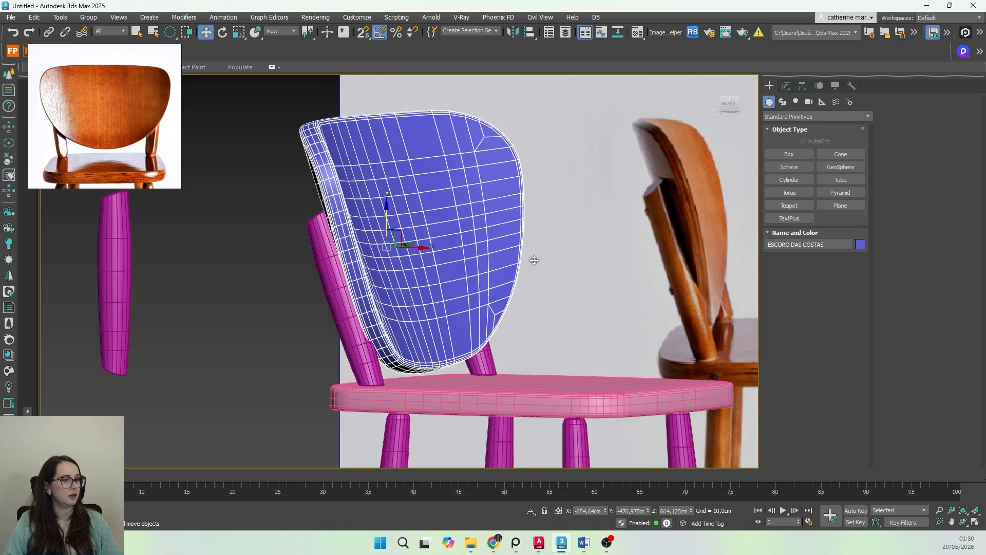
alt+middle_drag(214, 209, 437, 336)
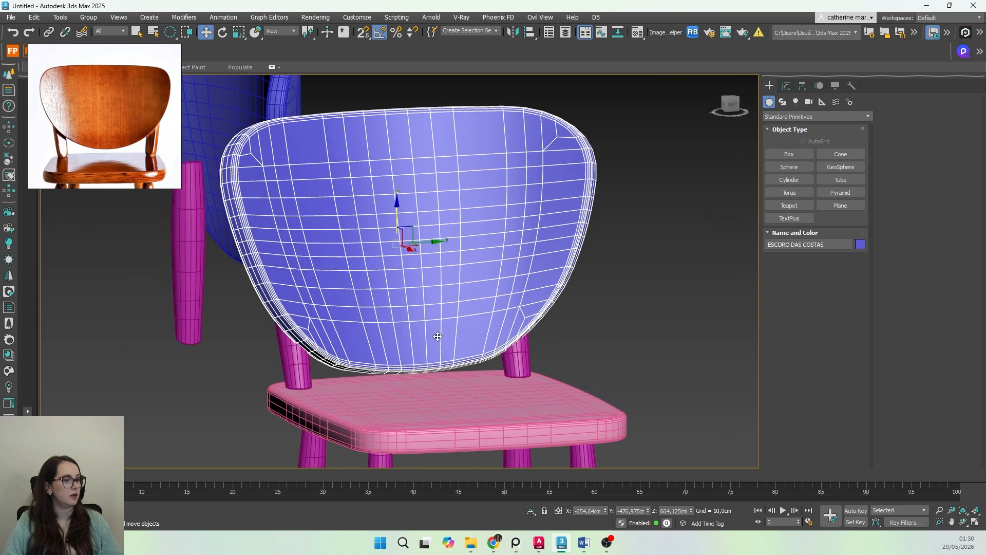
drag(397, 211, 397, 208)
Step: Scale the stool's backrest down slightly in height and lower it to about Z 663.8 cm
scroll(395, 309, down, 4)
alt+middle_drag(395, 313, 437, 307)
key(r)
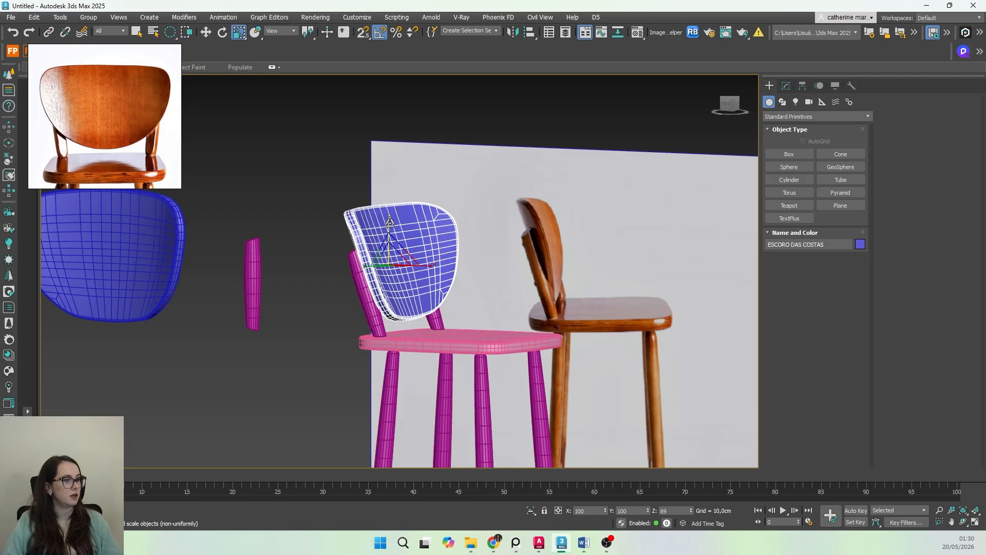
key(w)
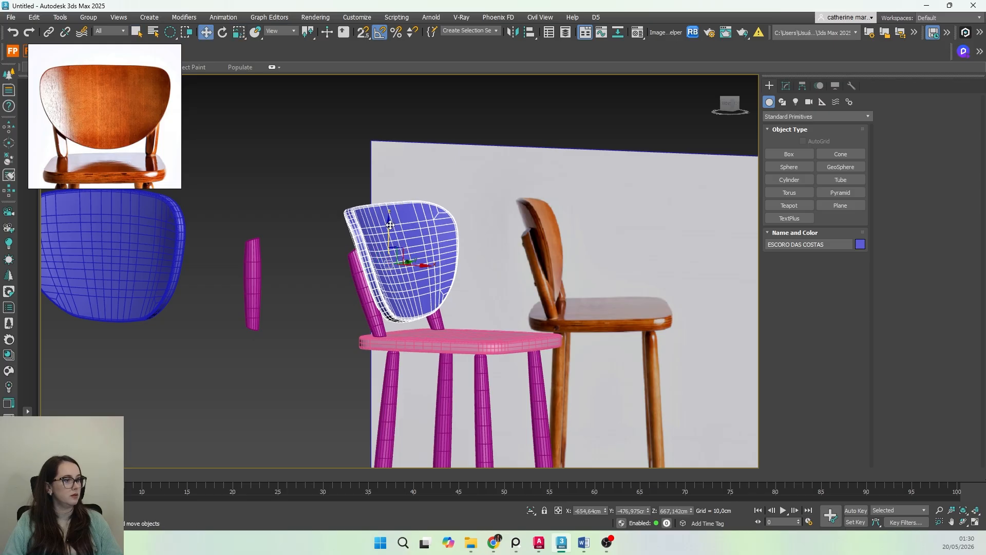
key(e)
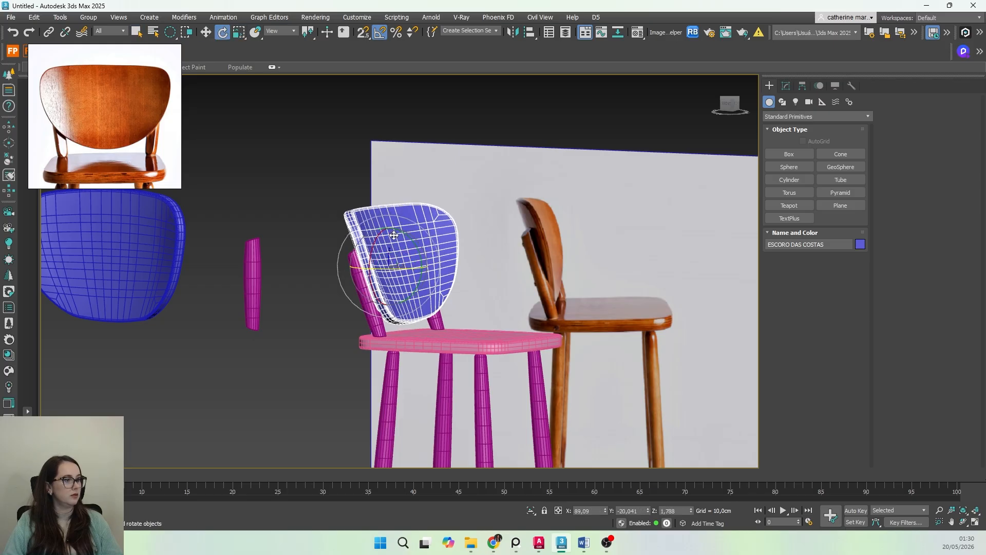
key(r)
key(w)
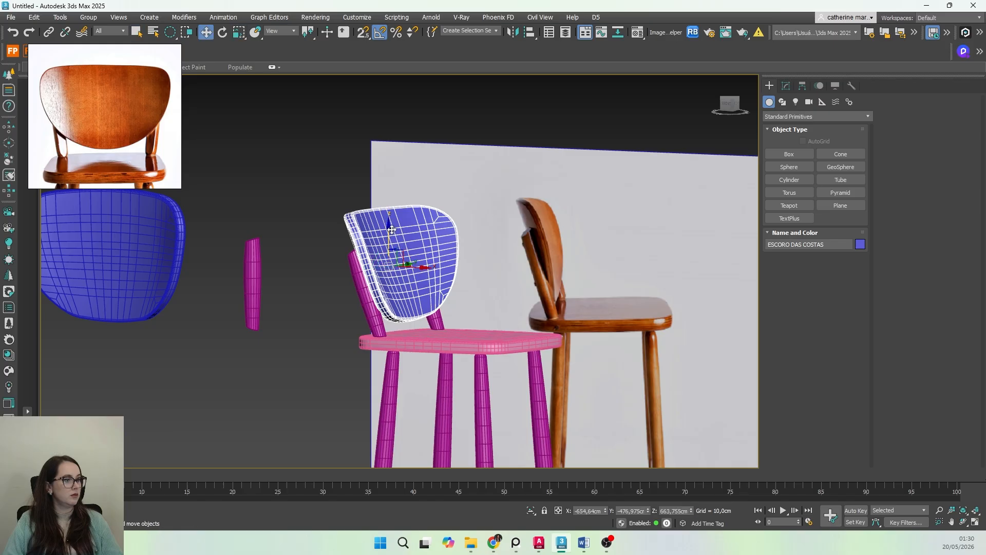
Step: Rotate the stool's backrest 5 degrees further back to follow the slope of its posts
key(q)
alt+middle_drag(392, 235, 415, 297)
scroll(442, 312, up, 5)
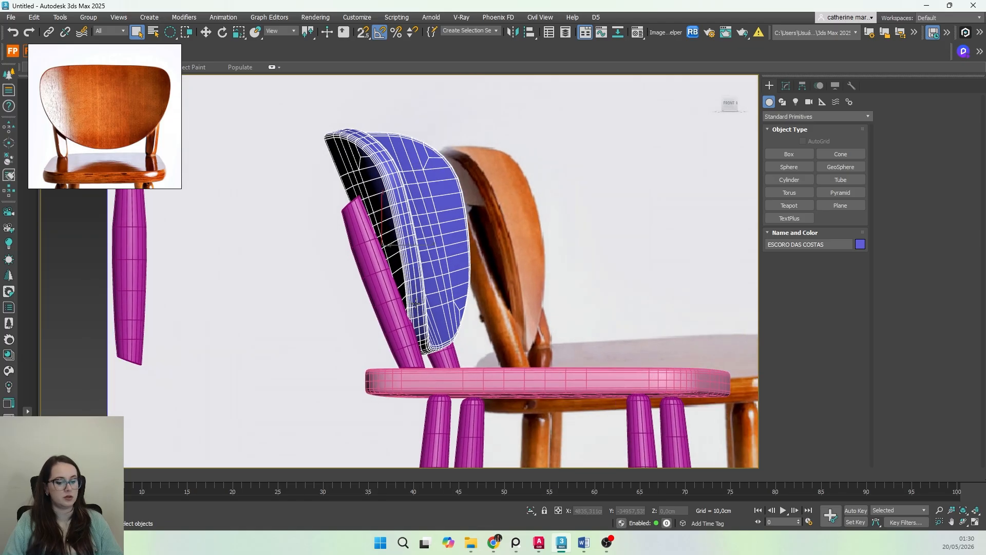
key(e)
scroll(410, 257, down, 4)
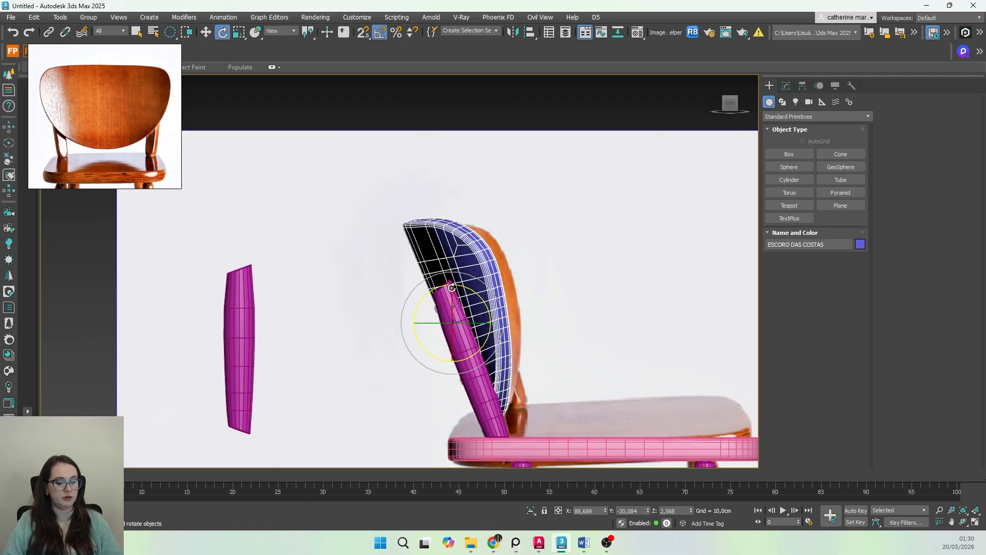
scroll(424, 321, up, 7)
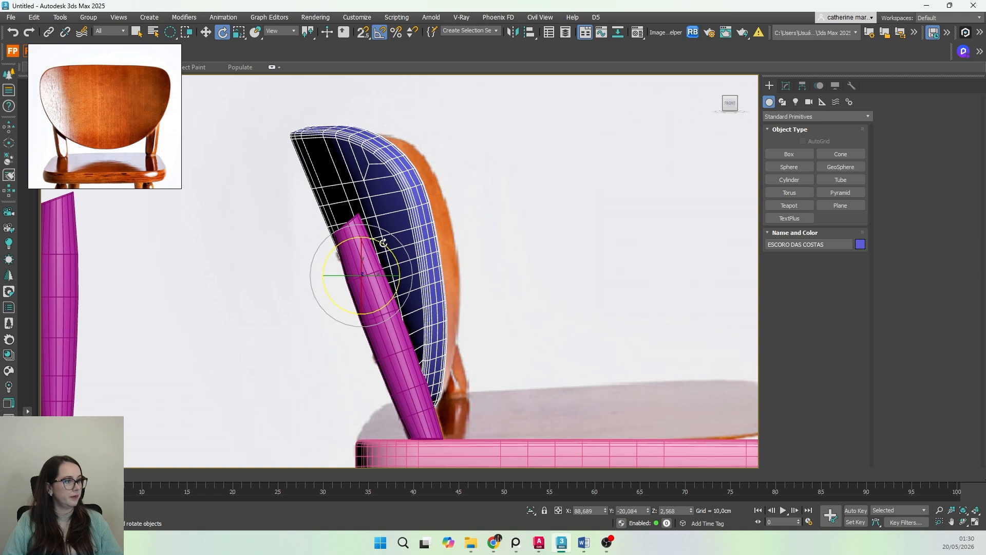
drag(383, 242, 380, 241)
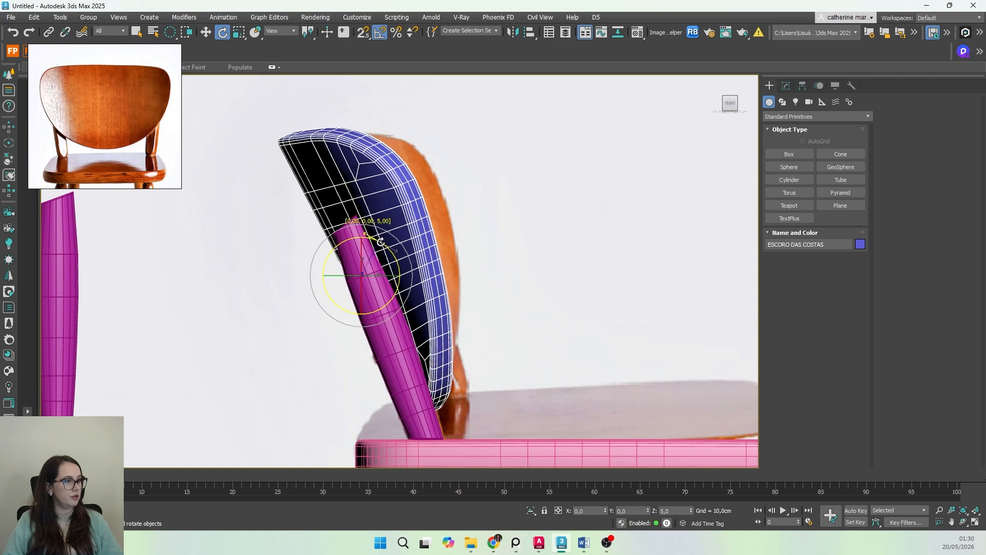
Step: Move the stool's backrest forward along X to about -646.9 cm so it sits in front of the posts
mouse_move(403, 302)
alt+middle_down()
mouse_move(382, 307)
mouse_move(438, 307)
mouse_move(404, 305)
alt+middle_up()
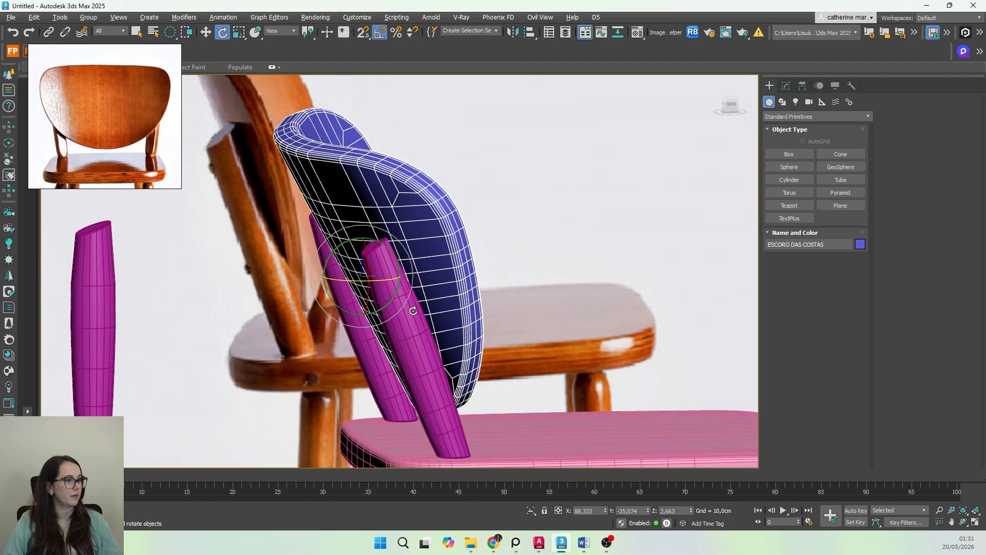
key(q)
key(w)
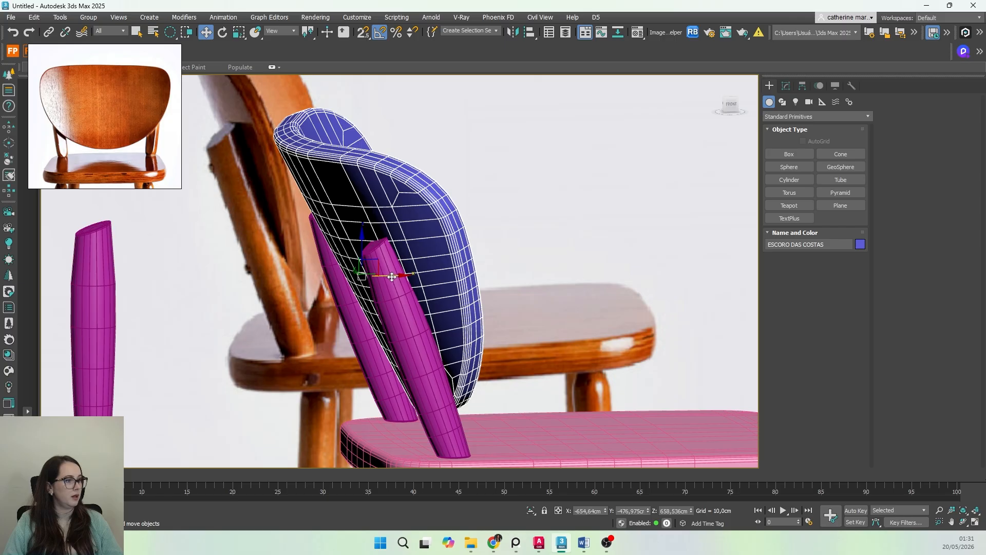
drag(392, 277, 403, 277)
Step: Turn off angle snap and rotate the stool's backrest about 1.3 degrees more upright in the front view
alt+middle_drag(437, 318, 418, 308)
key(e)
click(380, 32)
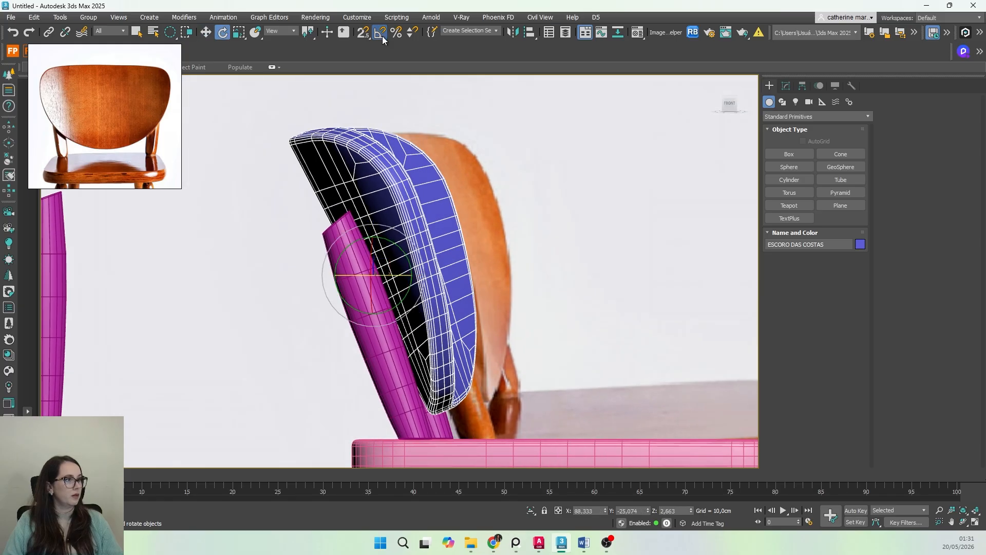
key(f)
scroll(422, 310, up, 3)
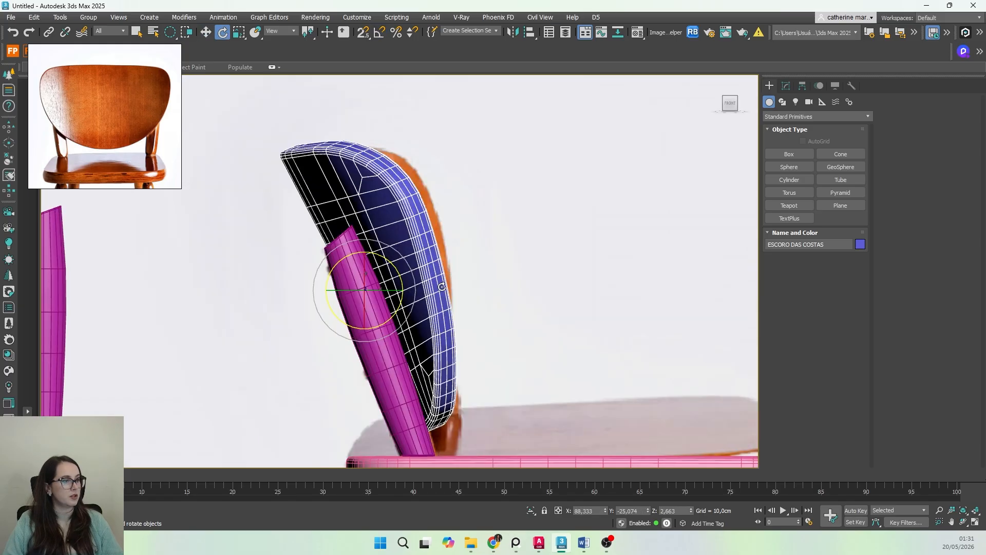
middle_drag(353, 349, 358, 300)
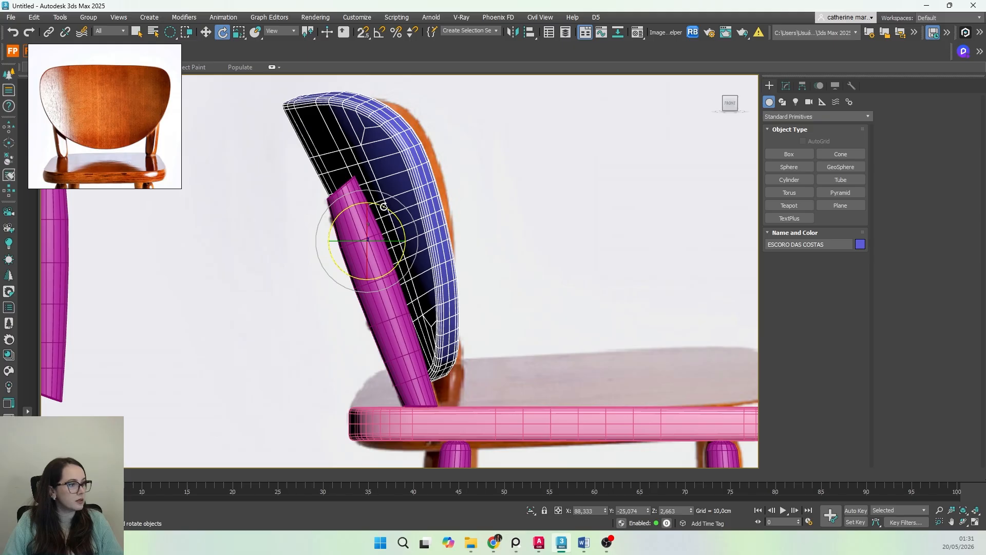
drag(384, 206, 384, 207)
key(w)
Step: Examine the whole stool from several angles with the wireframe edges hidden, comparing the backrest's tilt with the reference images
scroll(407, 292, down, 4)
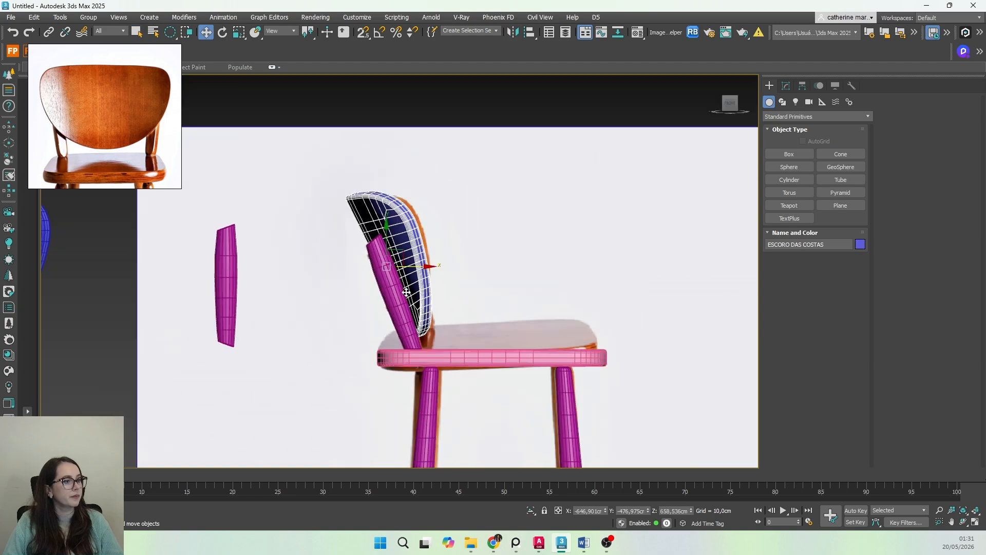
mouse_move(415, 316)
alt+middle_down()
mouse_move(443, 325)
mouse_move(449, 311)
mouse_move(429, 322)
alt+middle_up()
key(q)
scroll(428, 321, down, 5)
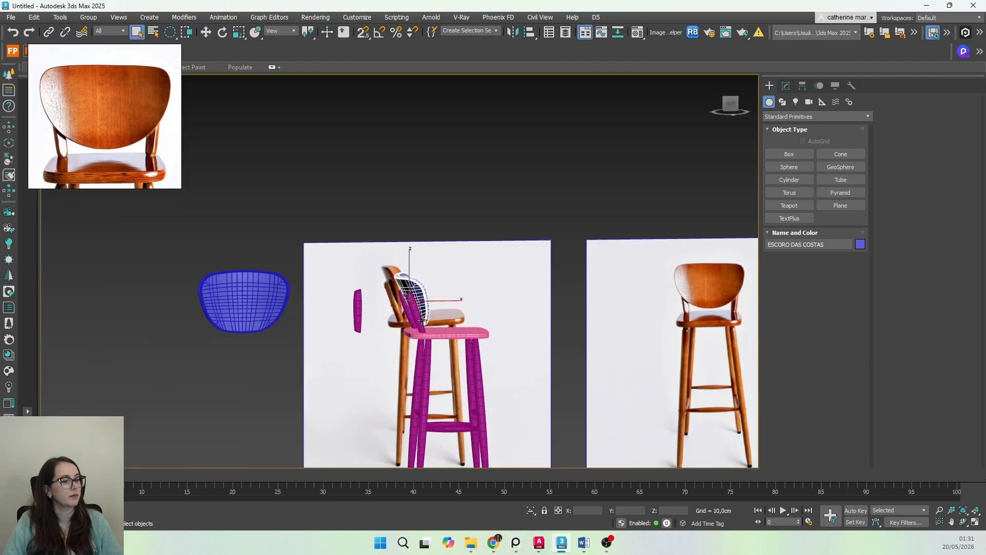
middle_drag(434, 381, 449, 242)
alt+middle_drag(448, 241, 373, 290)
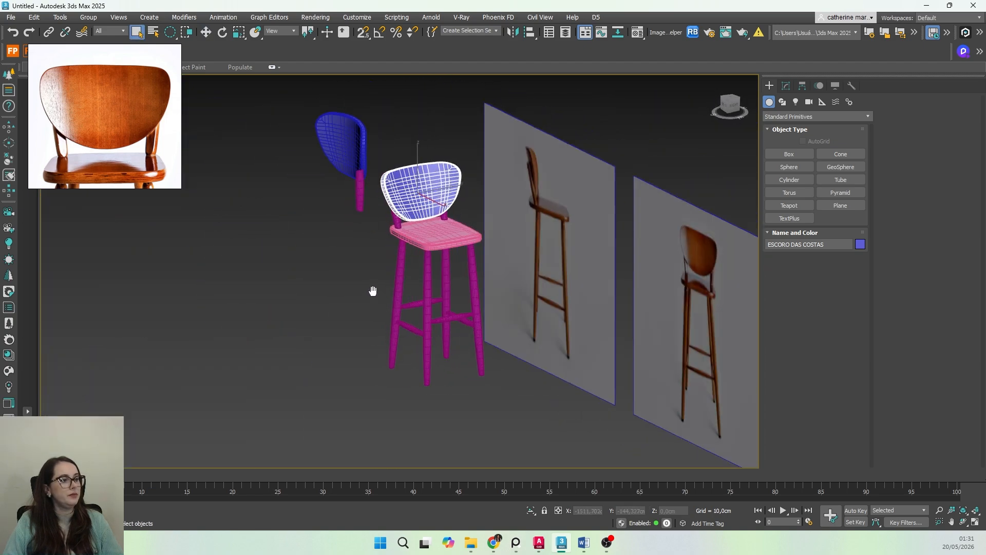
scroll(428, 231, up, 5)
middle_drag(428, 231, 437, 251)
alt+middle_drag(437, 250, 493, 292)
scroll(415, 259, down, 3)
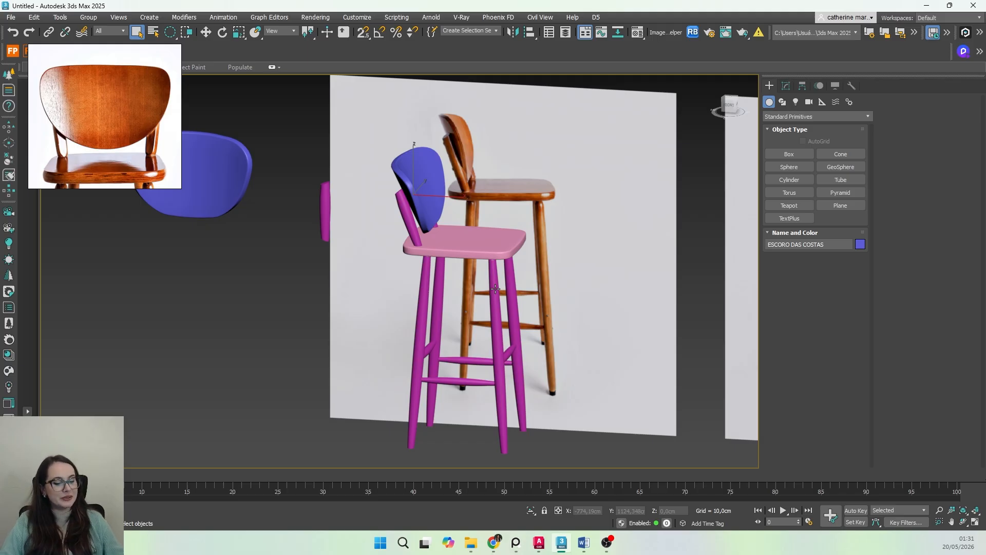
Step: Rotate the stool's backrest slightly more upright and shift it slightly back in X toward the posts
scroll(495, 289, up, 5)
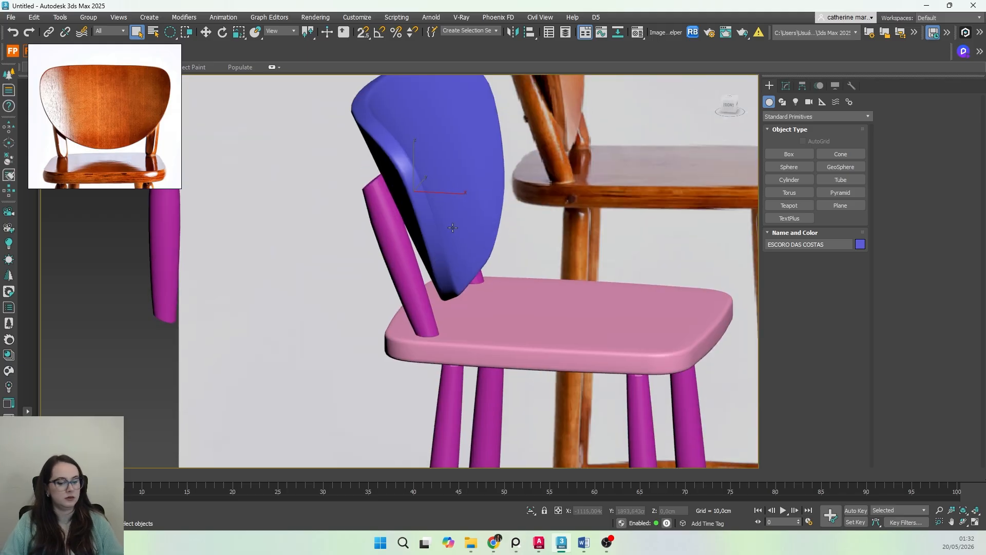
key(e)
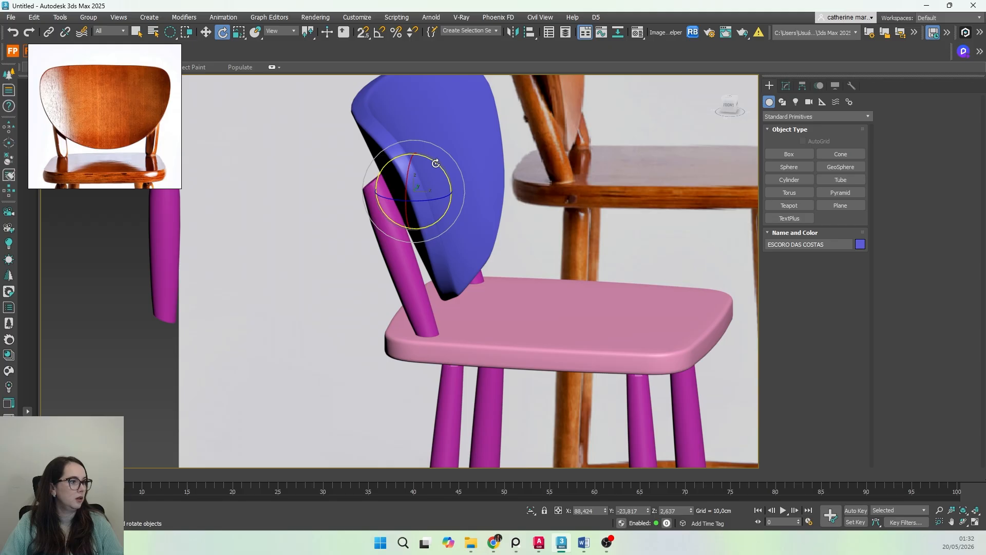
mouse_move(435, 163)
mouse_down()
mouse_move(442, 195)
mouse_move(438, 165)
mouse_up()
key(w)
key(e)
key(w)
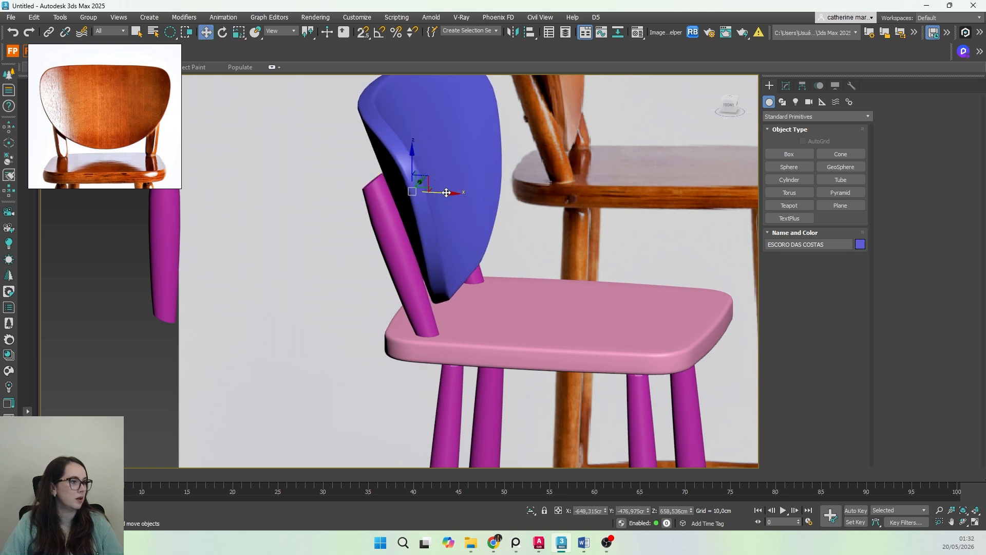
key(q)
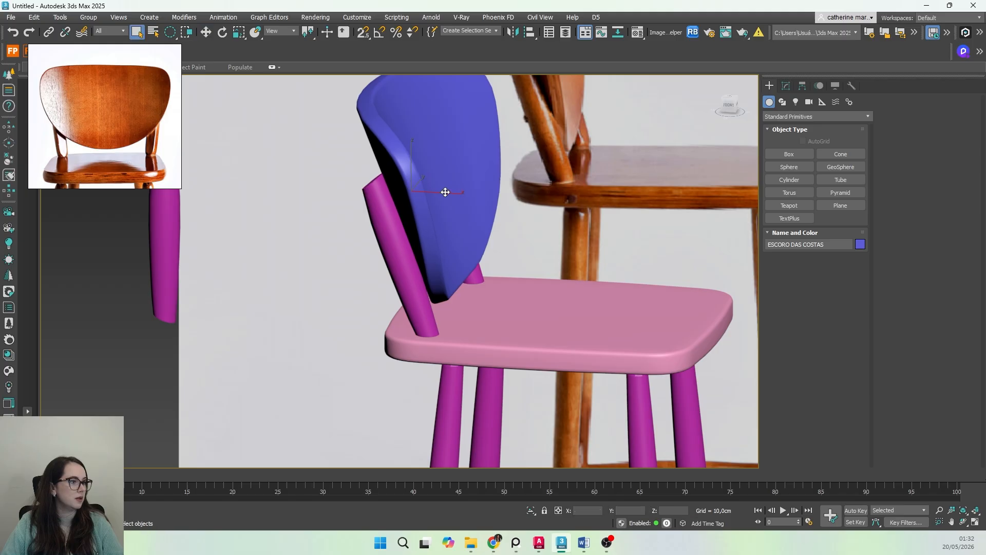
Step: Move the spare backrest post about 581 cm in negative X, past the spare backrest
scroll(435, 263, down, 2)
mouse_move(435, 263)
alt+middle_down()
mouse_move(469, 259)
mouse_move(448, 257)
alt+middle_up()
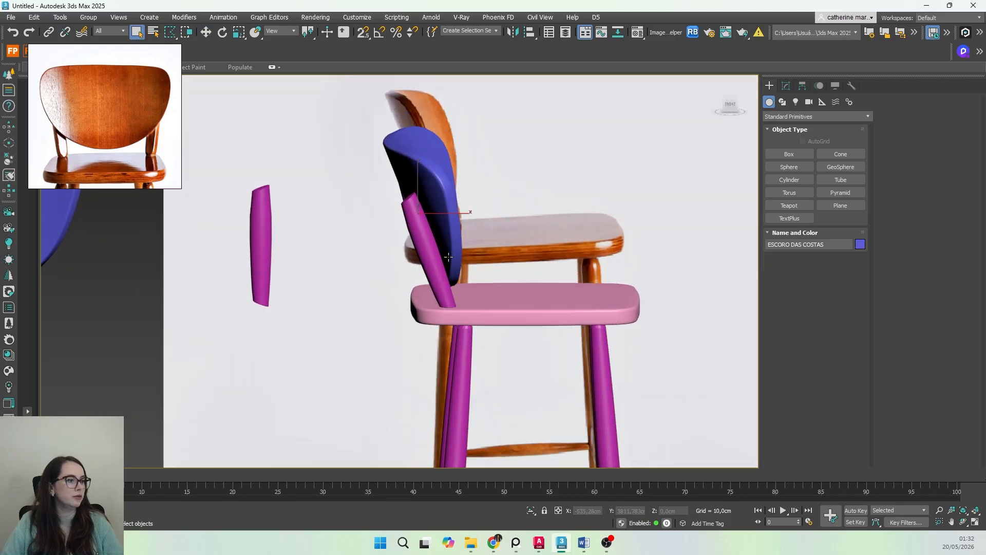
scroll(448, 256, down, 2)
alt+middle_drag(425, 310, 427, 182)
click(401, 184)
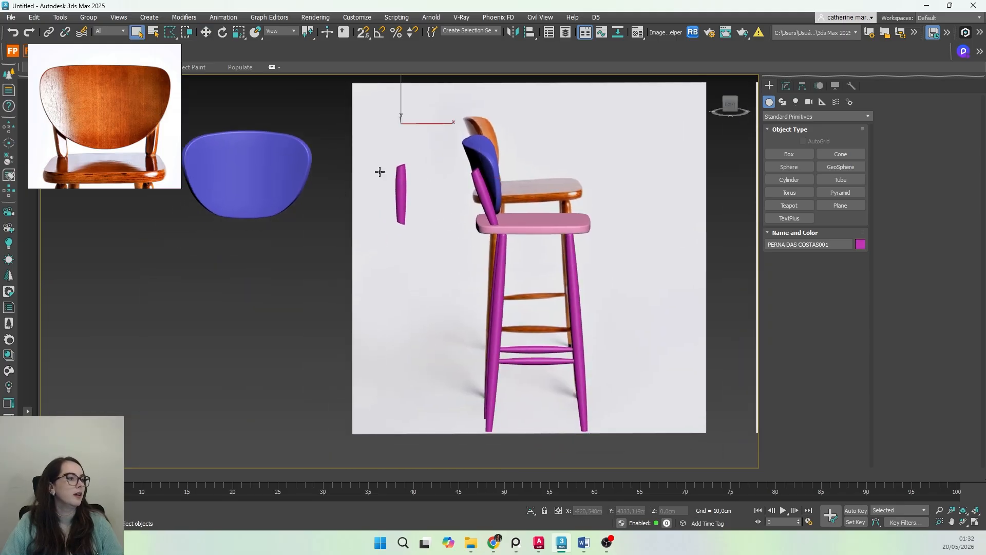
key(w)
drag(436, 123, 408, 129)
drag(261, 152, 210, 153)
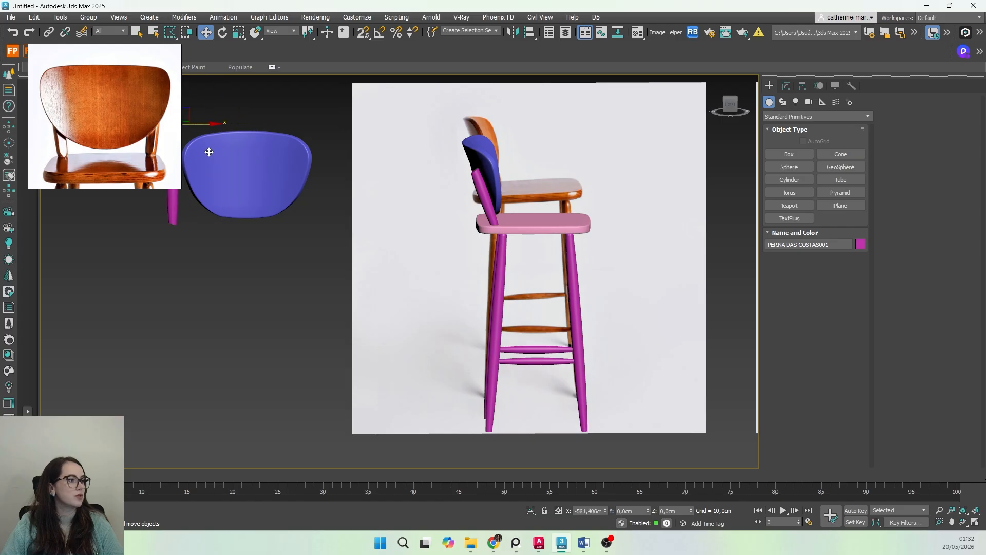
Step: Clone the whole stool as one independent copy, placed beside the original along positive X in the top view
scroll(486, 324, down, 4)
middle_drag(489, 319, 390, 303)
middle_drag(350, 353, 371, 325)
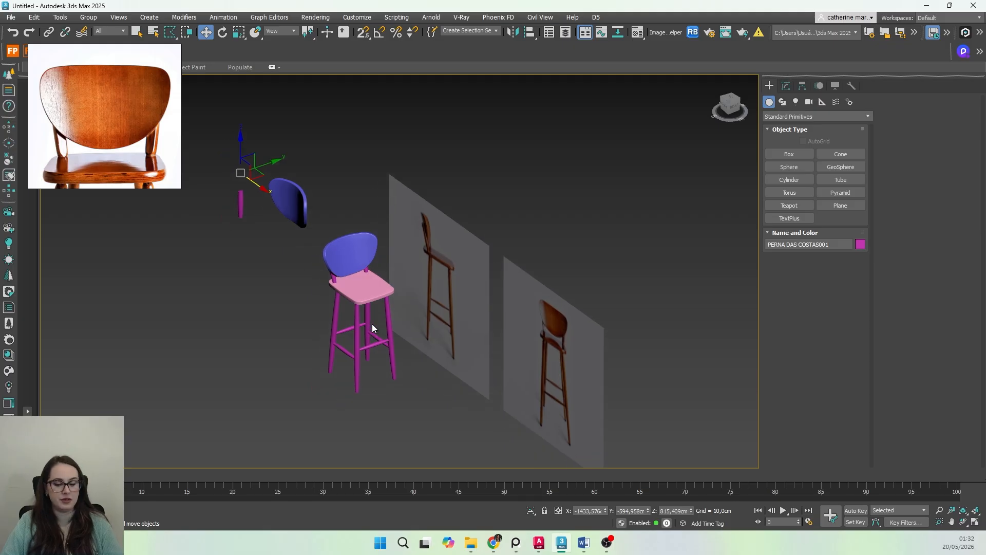
key(t)
key(z)
scroll(361, 288, down, 10)
click(432, 341)
key(z)
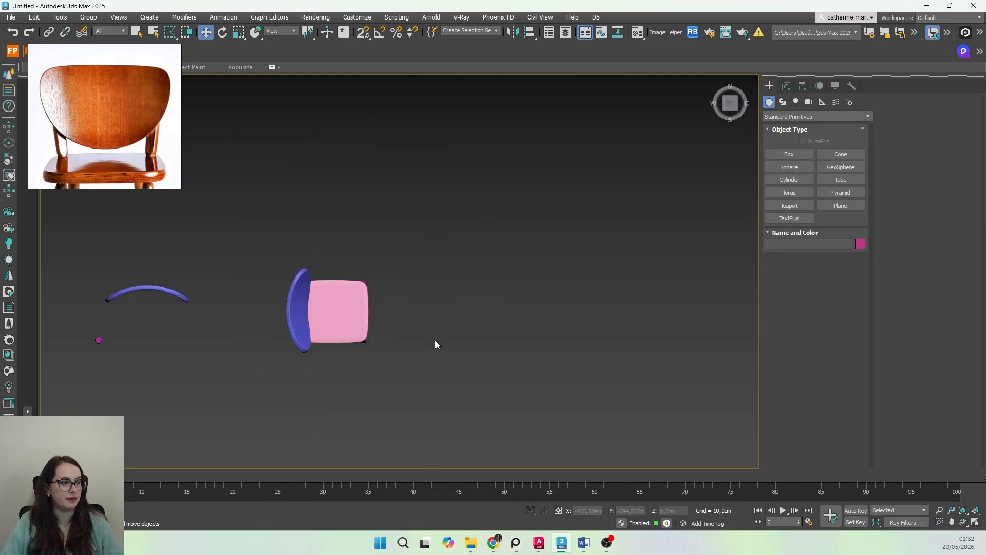
scroll(435, 339, down, 3)
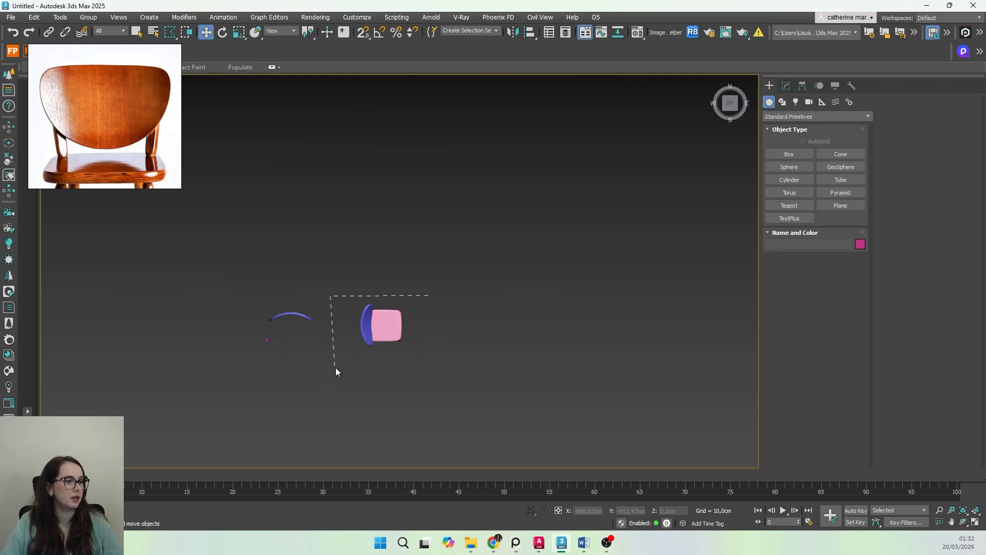
drag(422, 300, 525, 319)
click(452, 239)
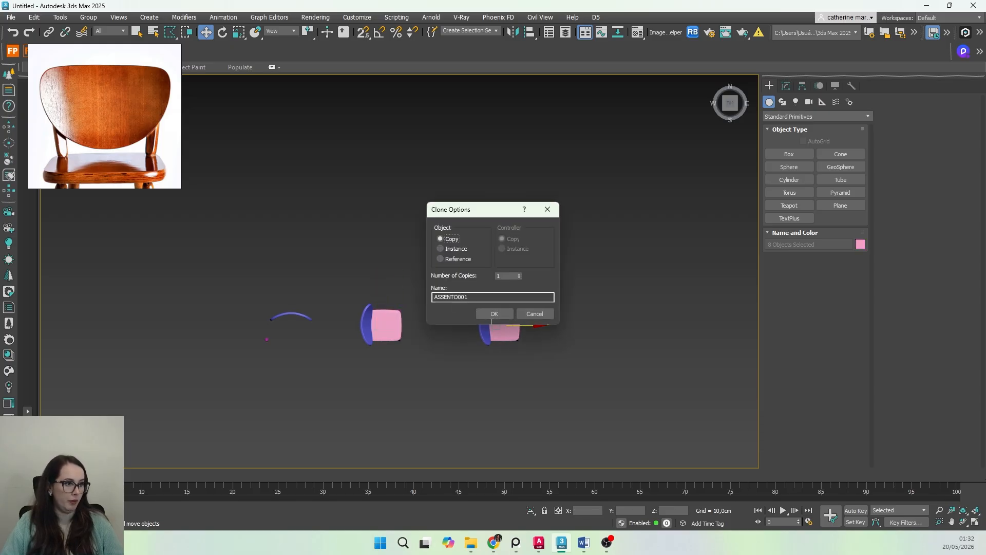
click(494, 314)
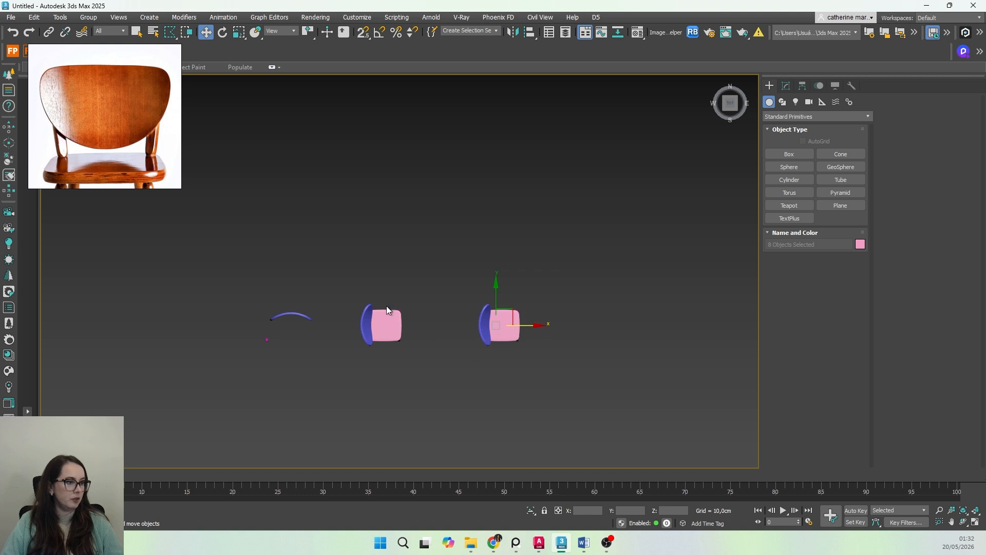
Step: Isolate the copied stool in the perspective view and clear the selection
scroll(514, 349, up, 5)
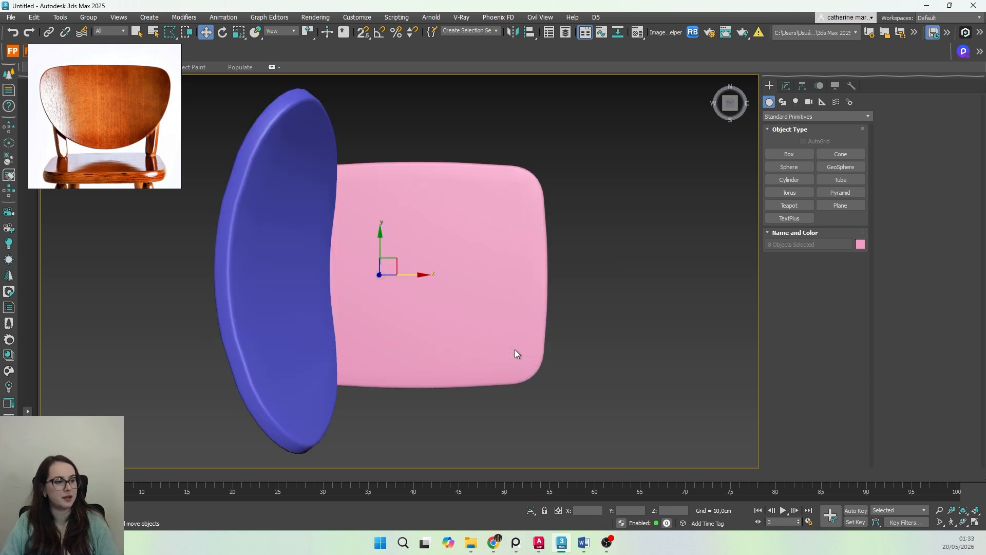
scroll(515, 349, down, 2)
alt+middle_drag(517, 313, 425, 284)
key(alt+q)
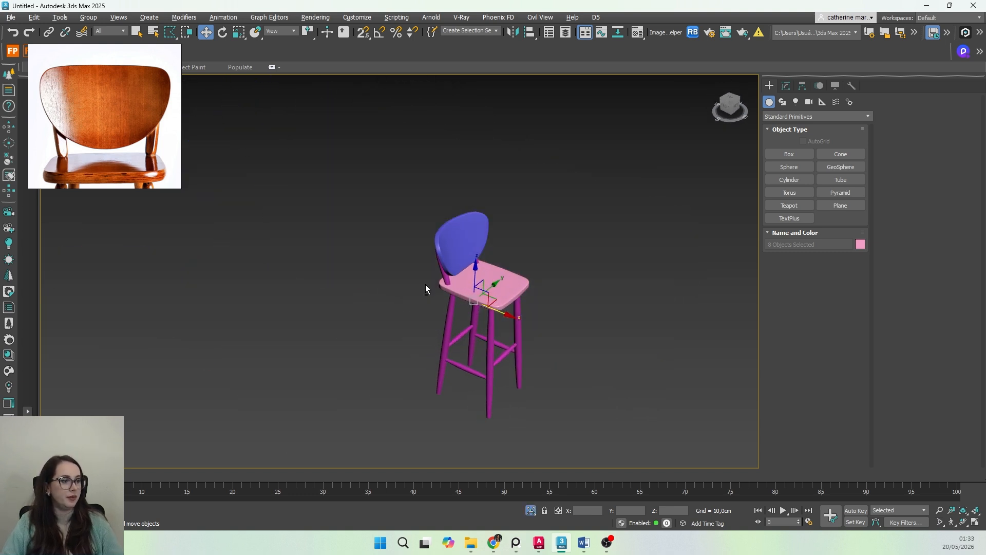
alt+middle_drag(524, 354, 474, 310)
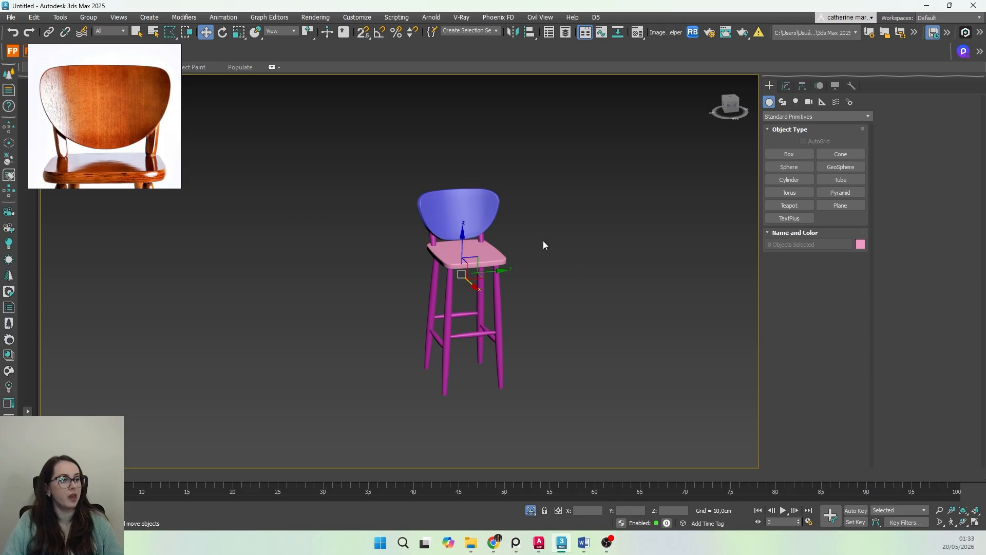
click(529, 309)
Step: Inspect the copied stool's stretchers, select a front leg with its attached stretcher halves, and turn edged faces on
scroll(455, 352, up, 6)
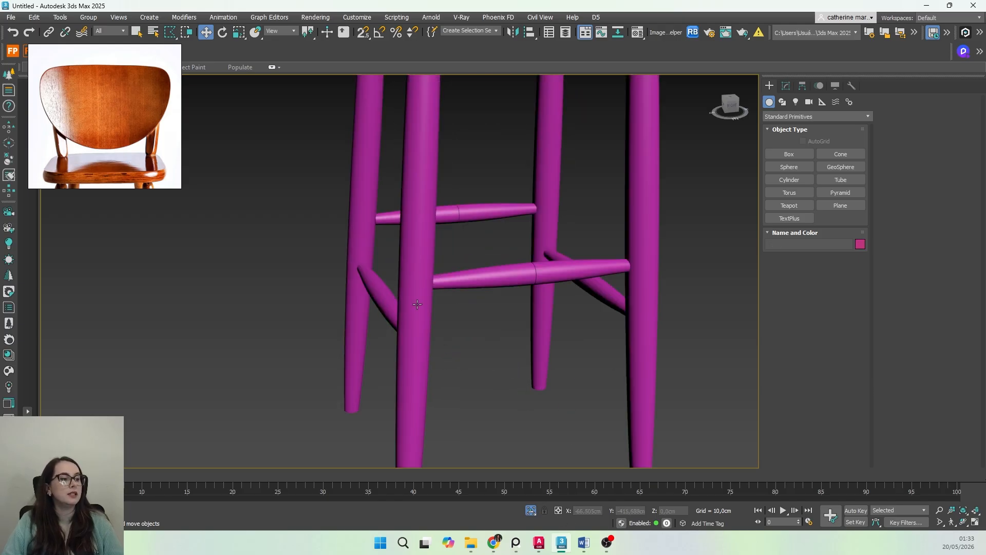
scroll(525, 274, up, 5)
scroll(544, 270, down, 8)
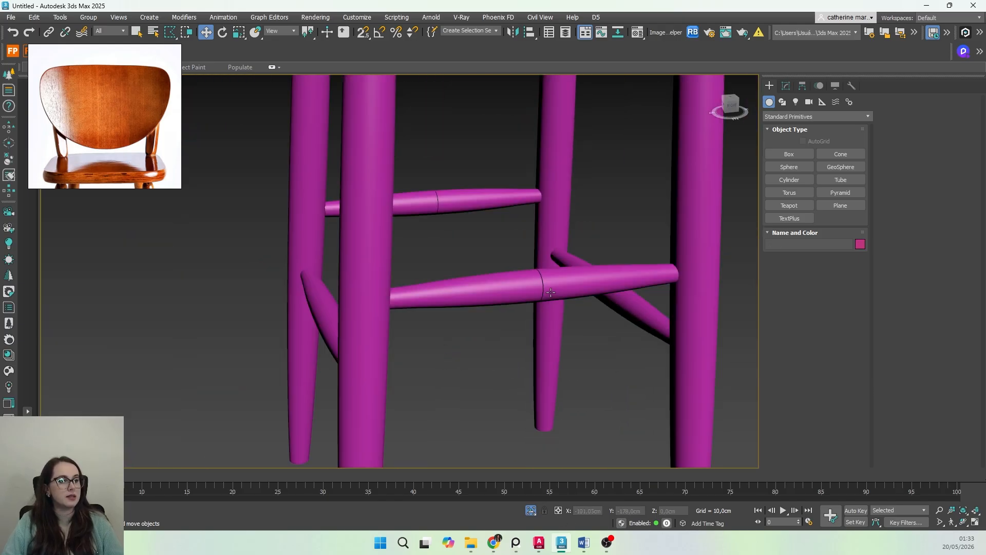
click(405, 360)
alt+middle_drag(405, 359, 484, 352)
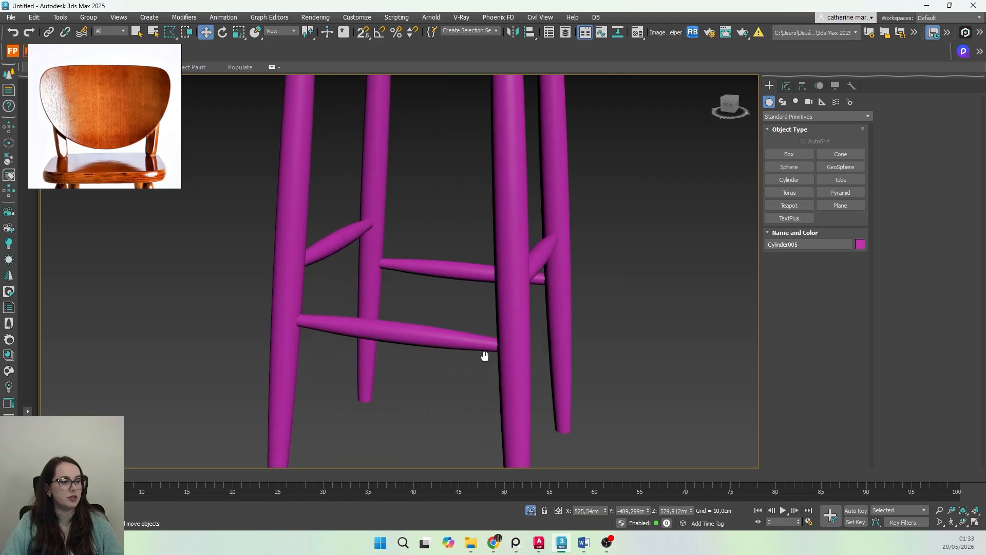
key(F4)
scroll(472, 298, down, 6)
middle_drag(475, 311, 476, 326)
alt+middle_drag(476, 326, 457, 333)
middle_drag(476, 301, 442, 314)
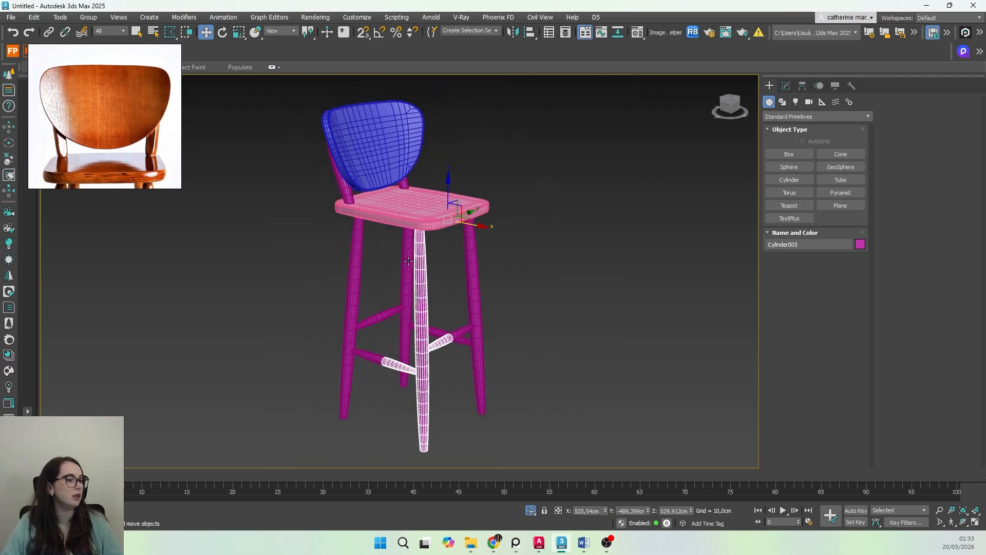
Step: Open the selected front leg's modifier stack and move the floating backrest reference image down, clear of the toolbars
click(787, 86)
drag(158, 141, 157, 187)
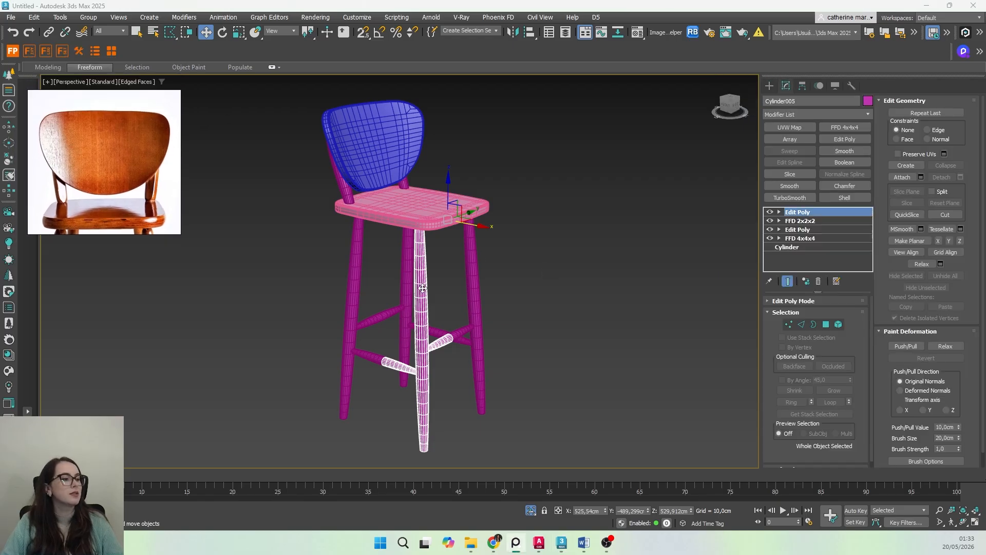
middle_drag(421, 294, 432, 280)
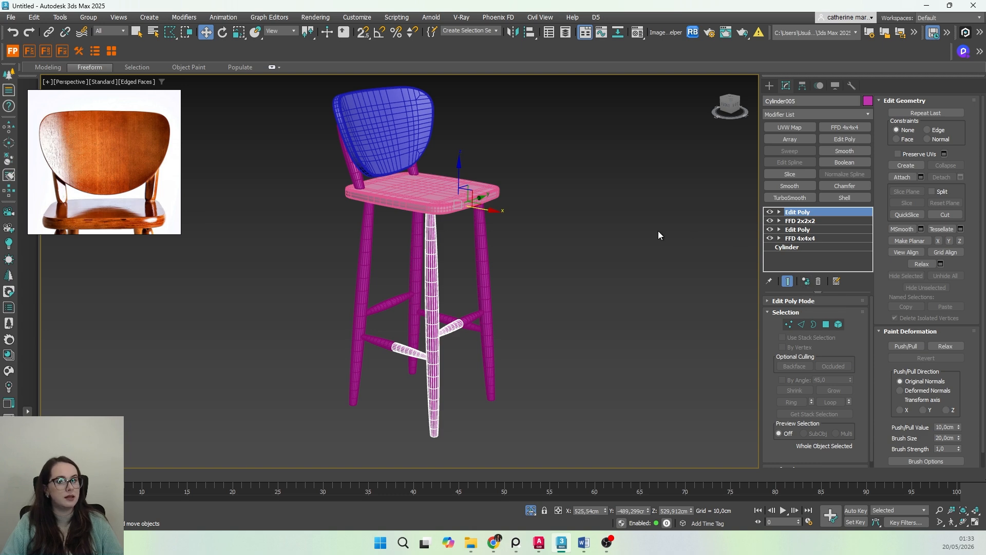
click(627, 227)
click(426, 255)
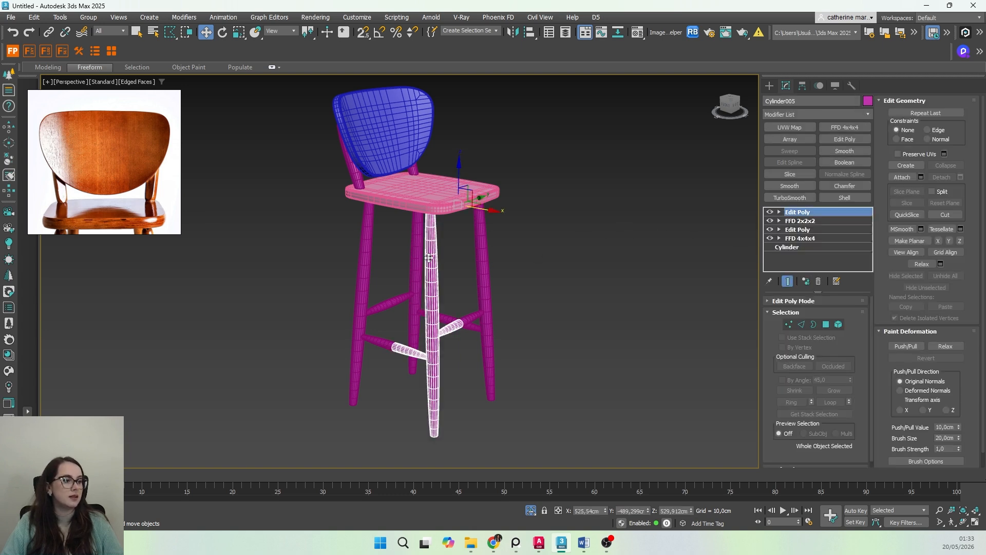
Step: Select the copied stool's four legs with their attached stretcher halves and make their modifier stacks unique
click(901, 177)
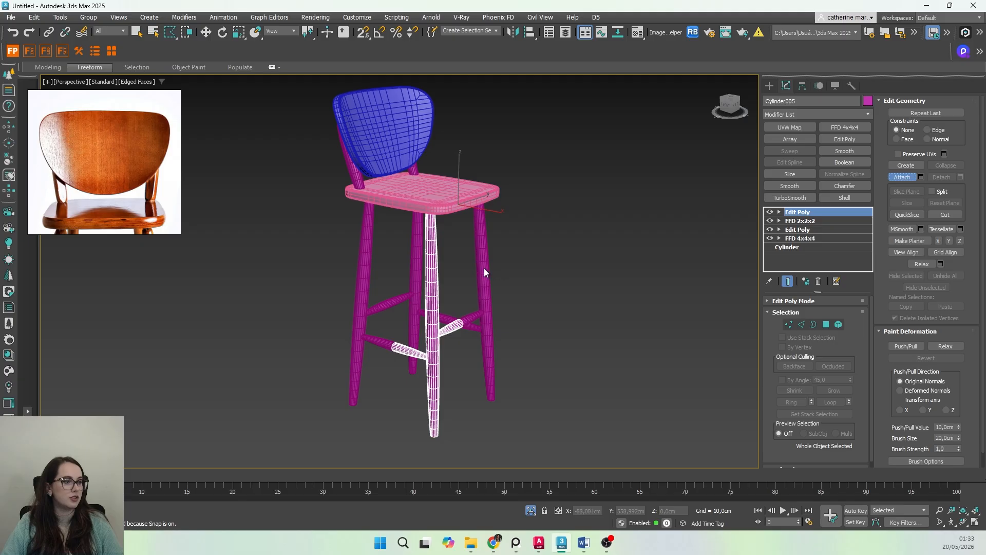
click(902, 177)
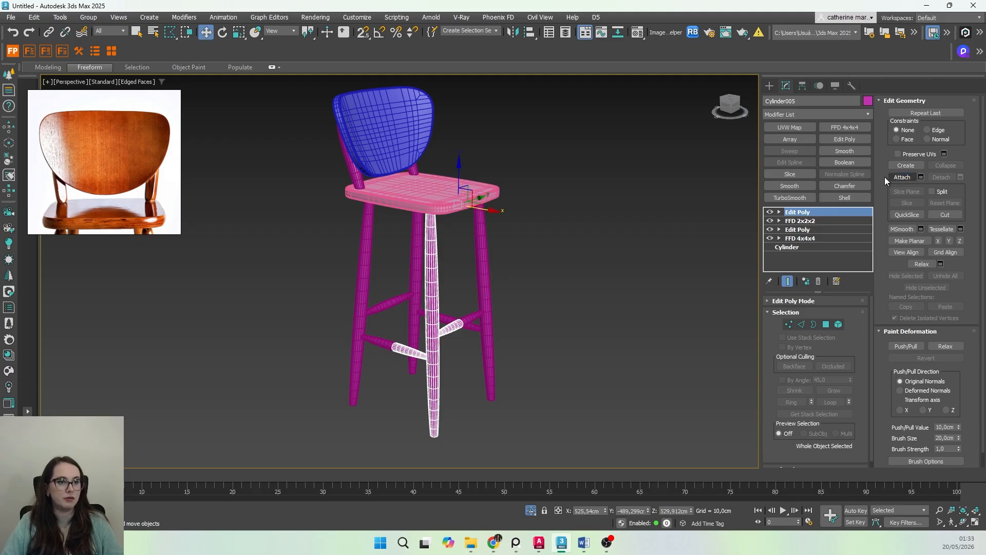
click(560, 288)
scroll(516, 320, down, 2)
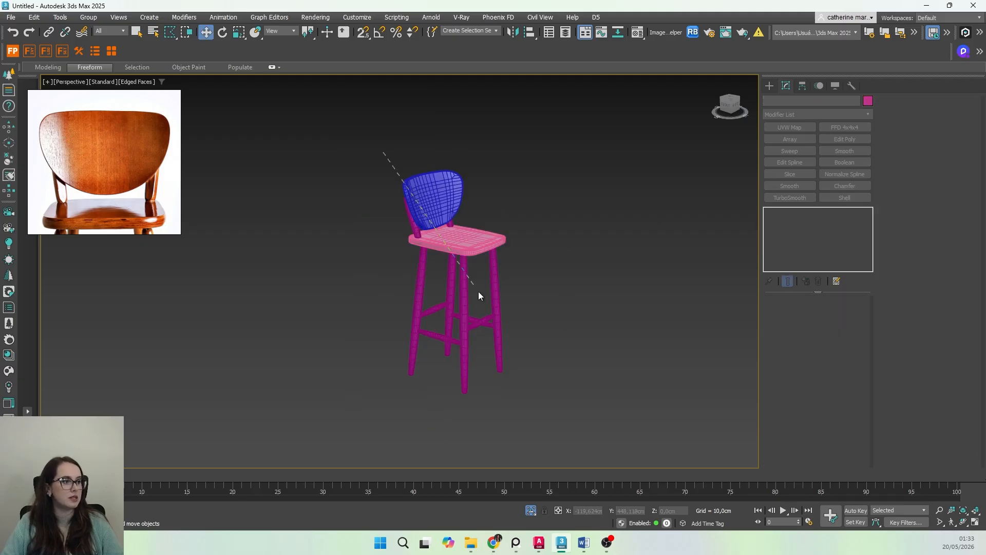
key(q)
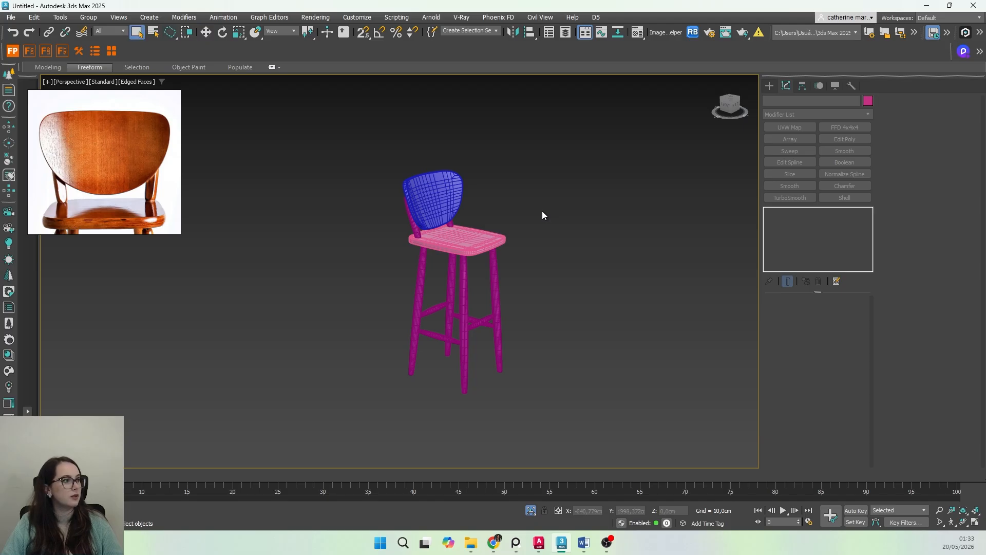
drag(393, 156, 534, 386)
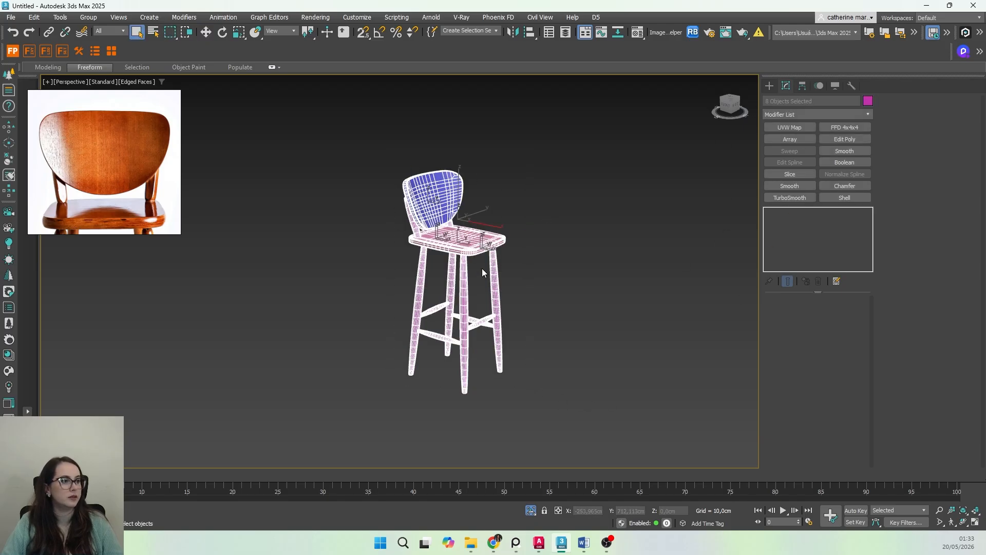
click(537, 229)
drag(500, 334, 502, 335)
drag(544, 286, 346, 363)
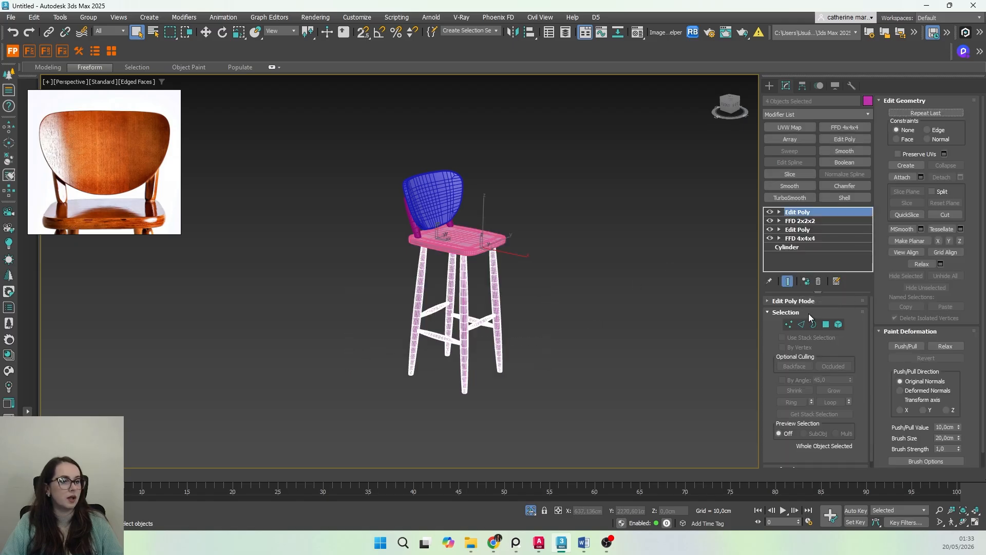
click(805, 282)
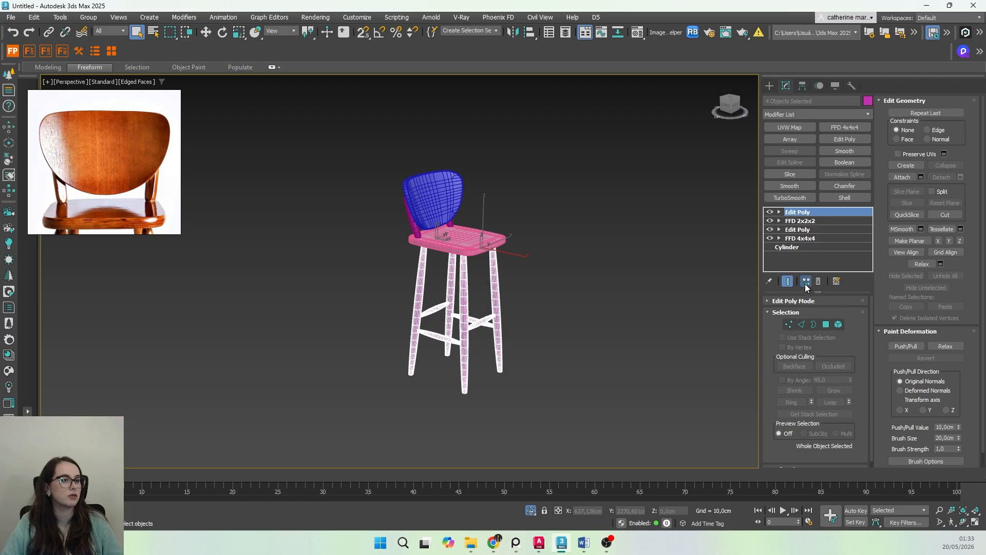
Step: Attach the other three legs with their stretcher halves to the nearest front leg as one object
click(528, 279)
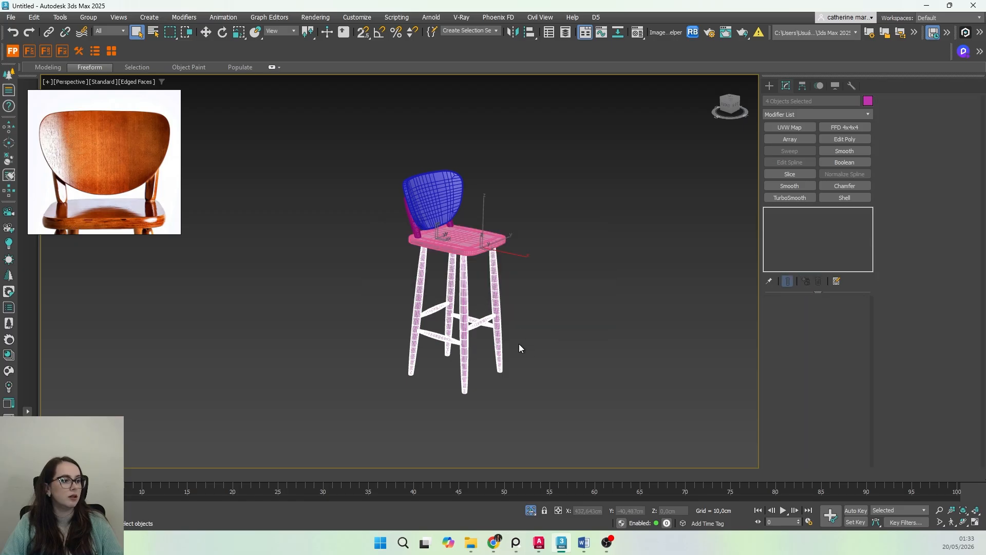
click(488, 344)
click(465, 351)
scroll(475, 358, up, 5)
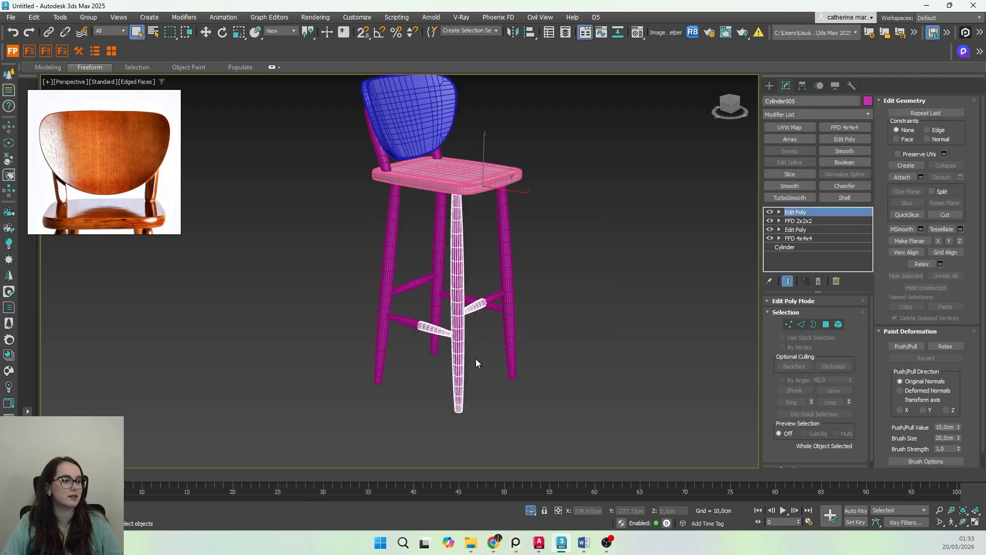
middle_drag(479, 355, 450, 352)
scroll(467, 356, down, 4)
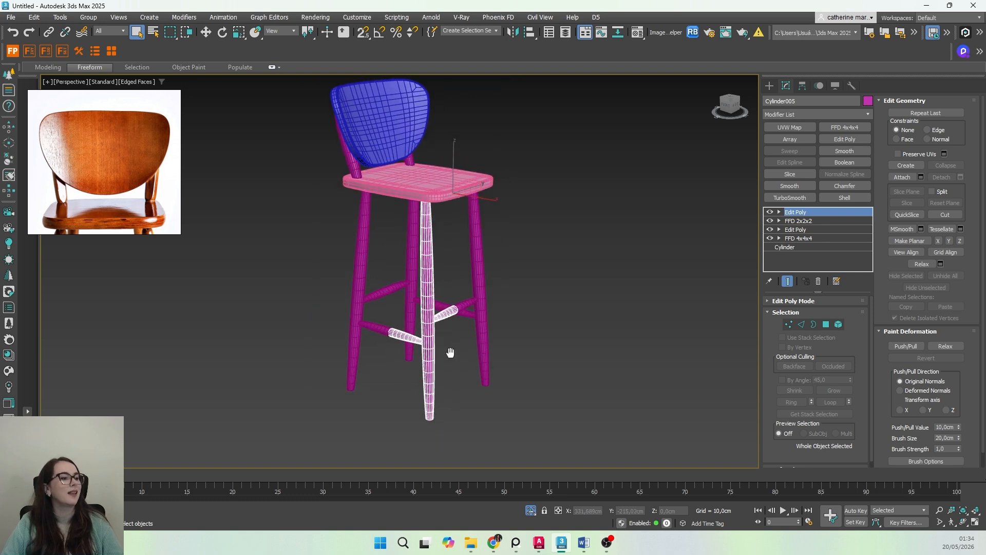
click(900, 177)
click(479, 300)
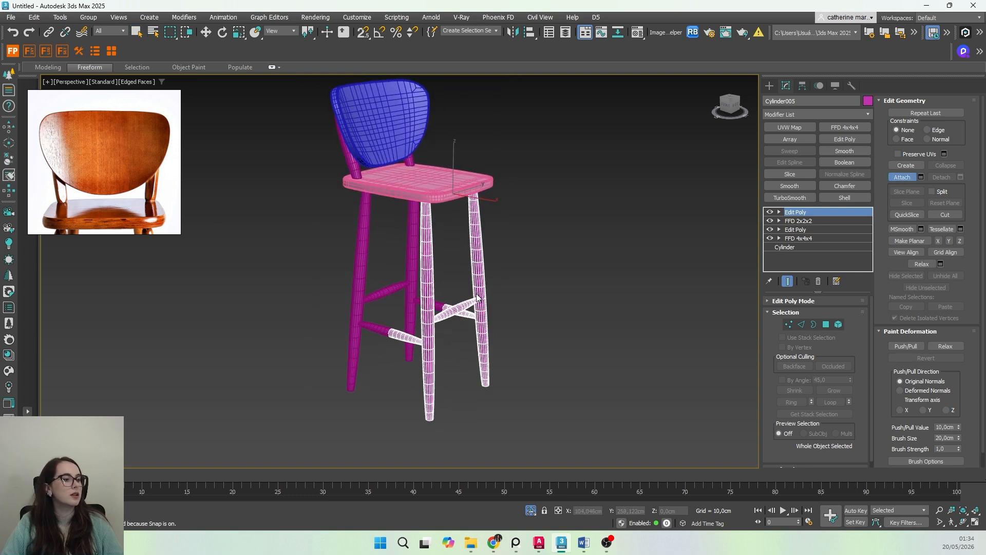
click(415, 276)
click(361, 264)
key(w)
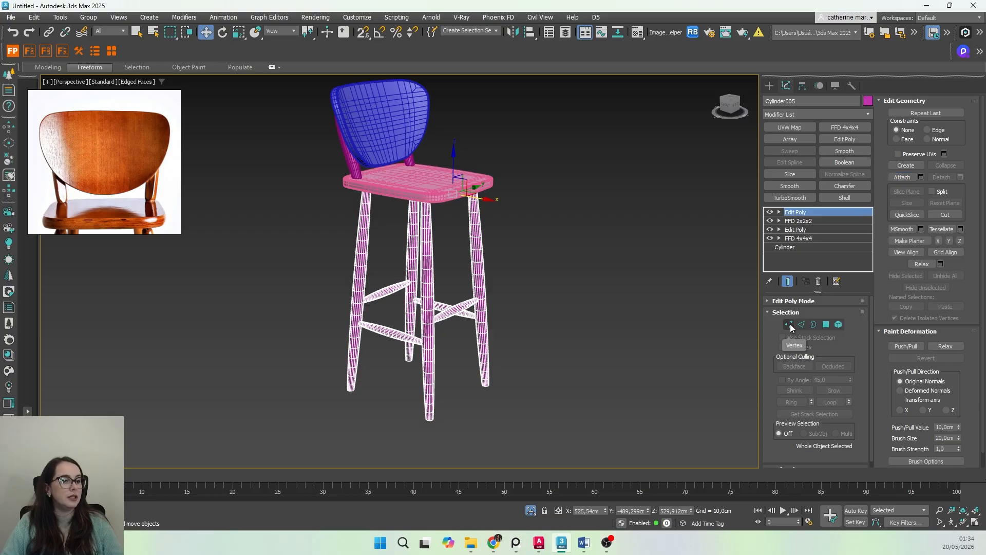
Step: Convert all elements of the merged legs to their open-border vertices and weld them with a 0,25 cm threshold
click(838, 324)
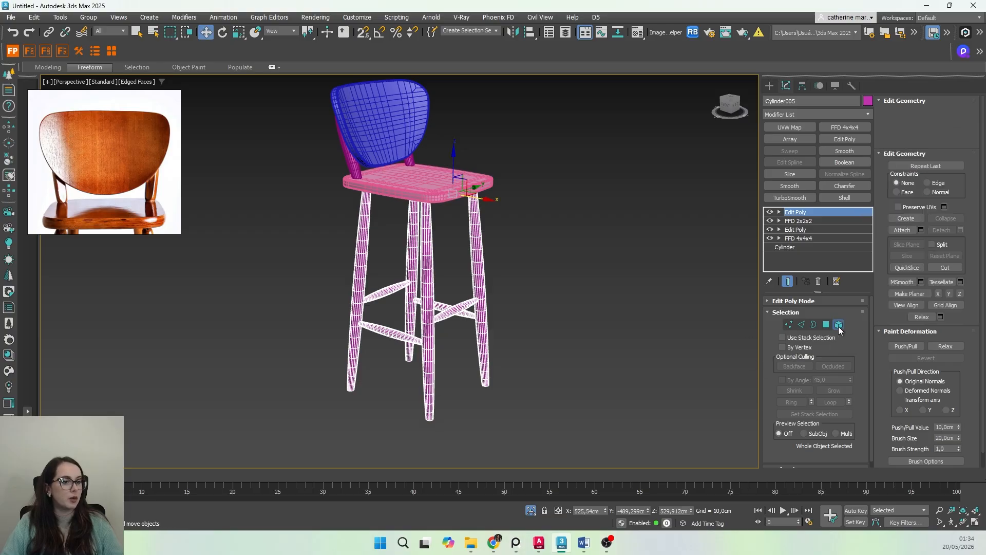
click(481, 316)
key(ctrl+a)
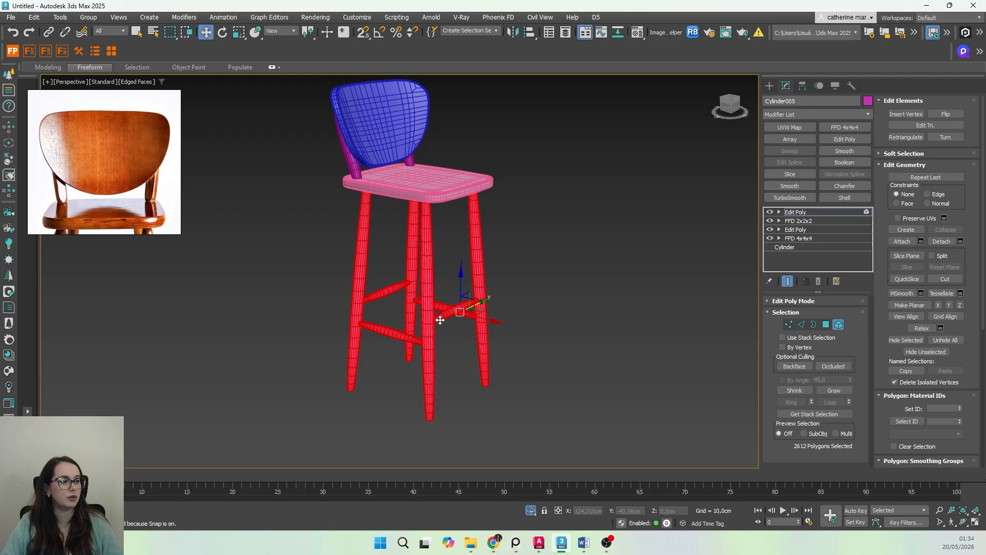
ctrl+click(813, 324)
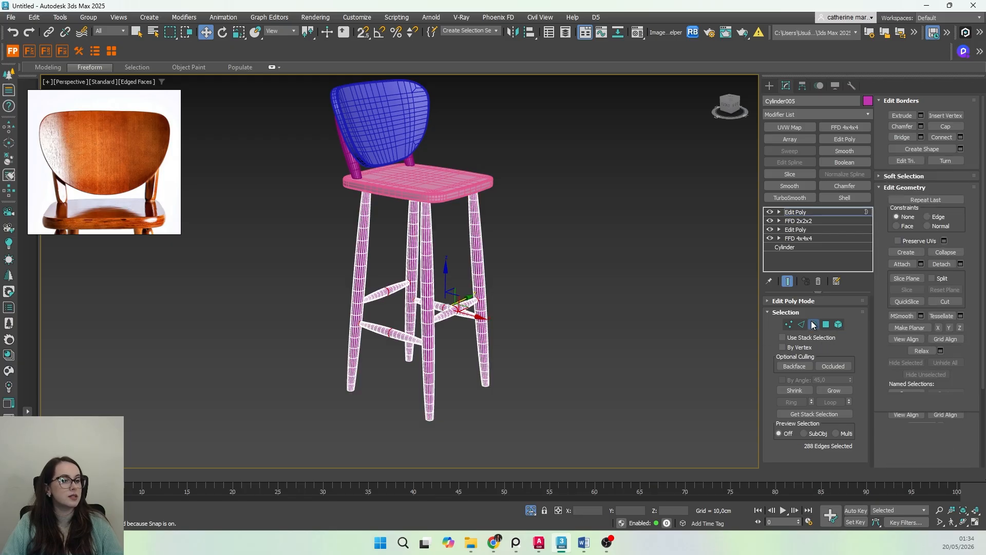
scroll(418, 313, up, 6)
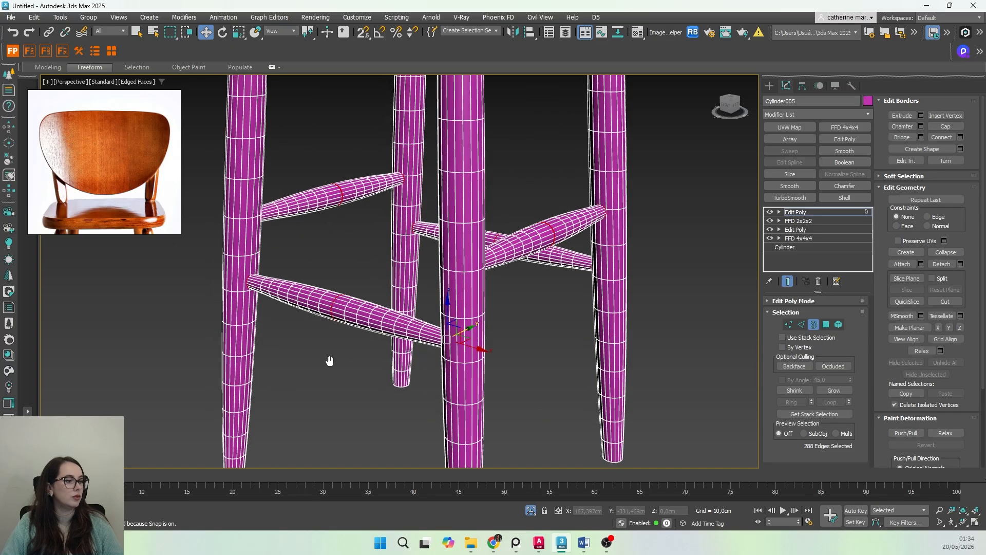
scroll(393, 332, up, 5)
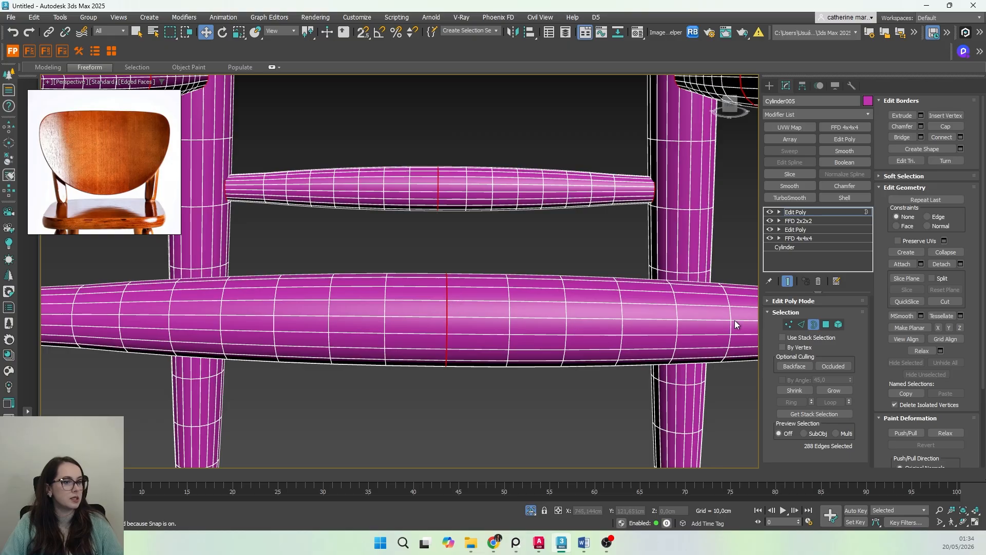
ctrl+click(789, 324)
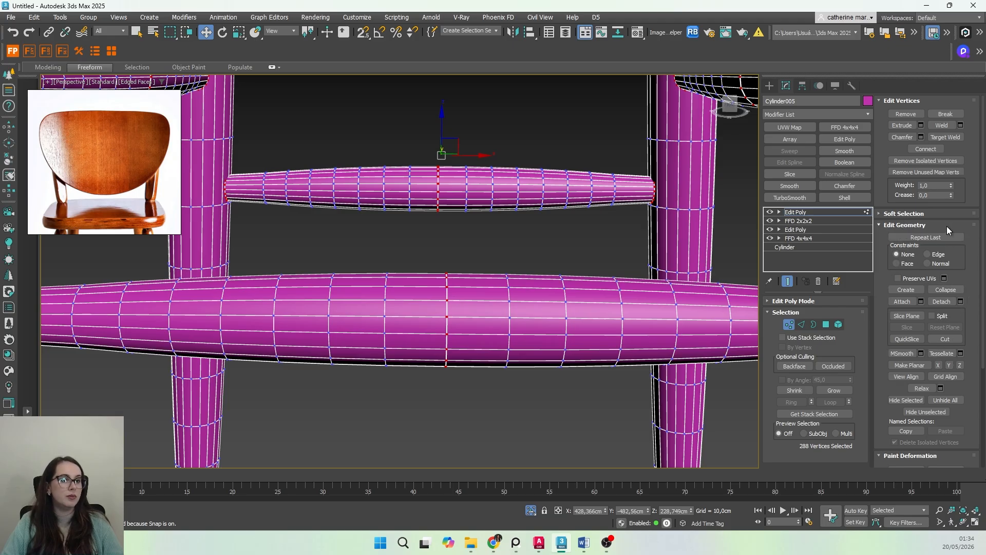
click(962, 127)
drag(428, 278, 381, 277)
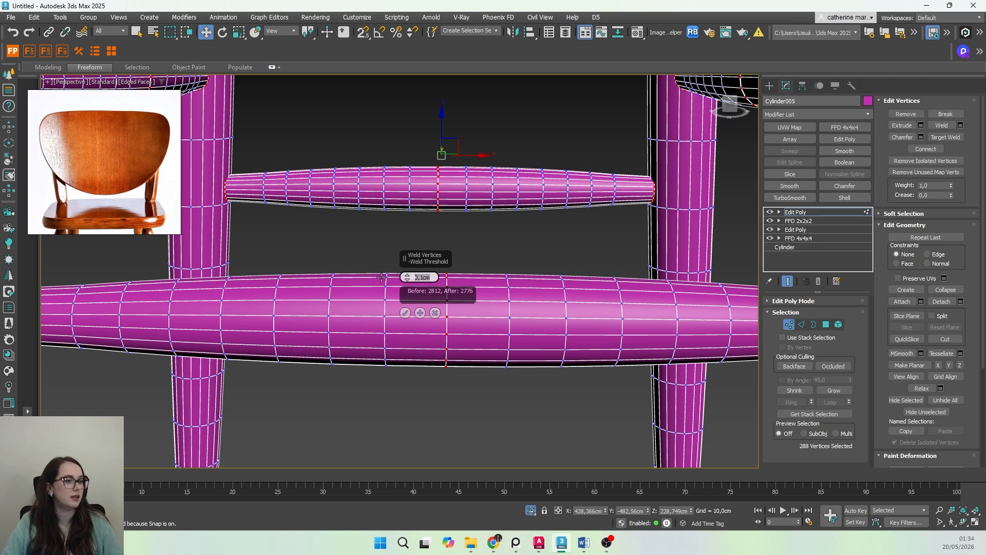
text(0,25)
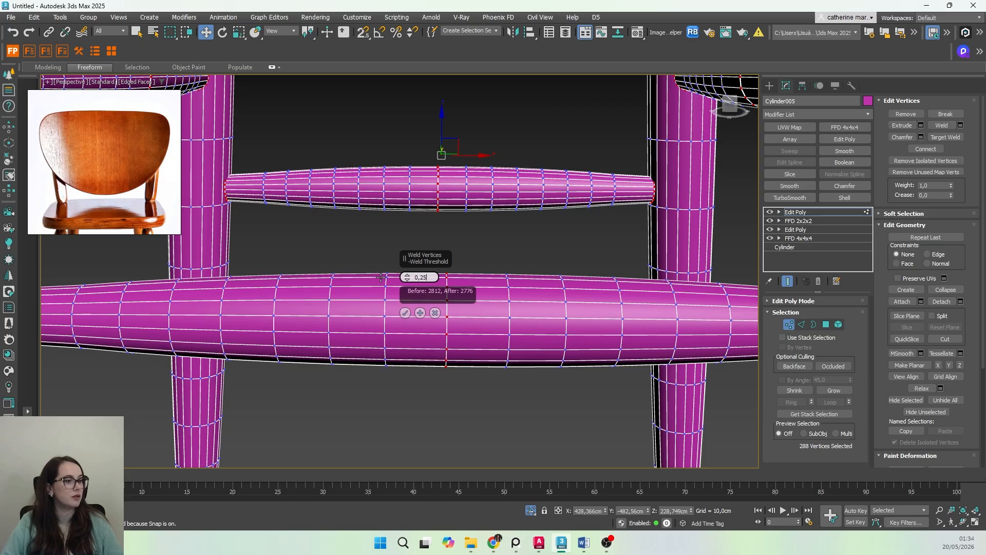
click(406, 313)
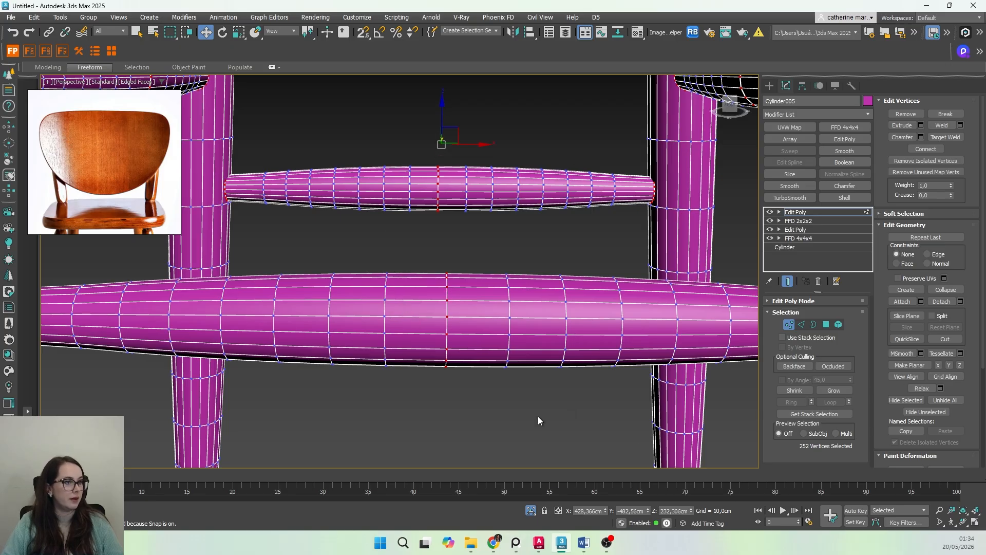
scroll(448, 339, down, 3)
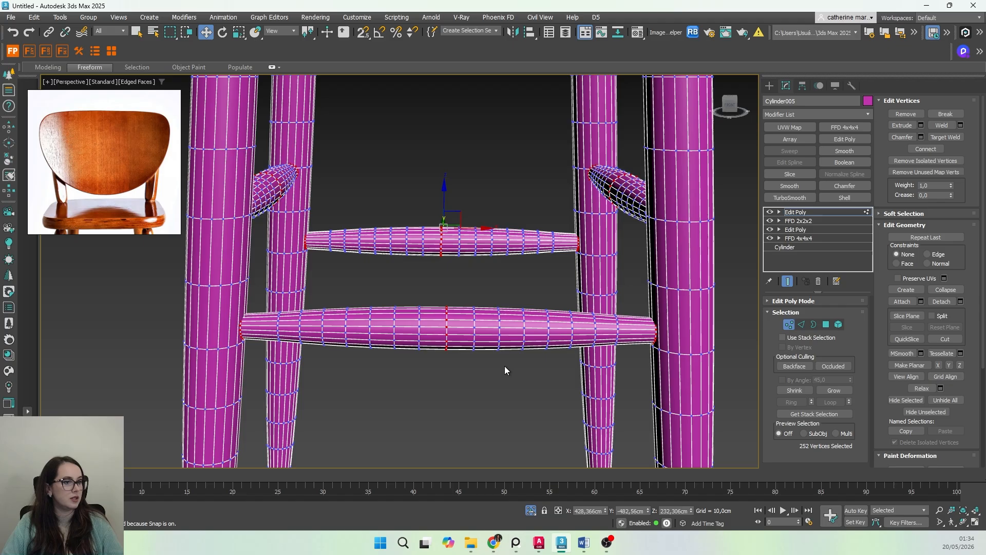
Step: Highlight all remaining open borders on the merged legs and examine the middle seam of the side stretcher up close
click(838, 324)
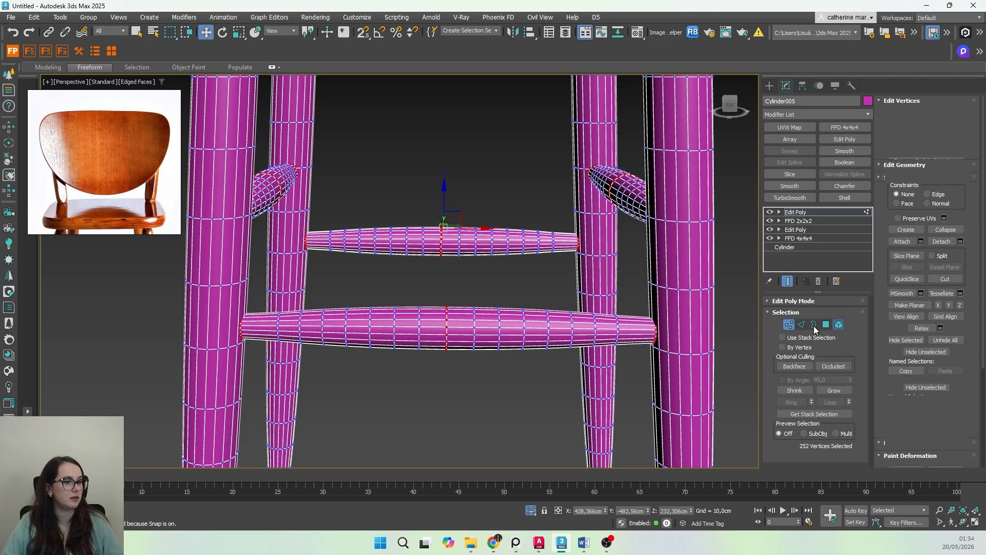
click(513, 334)
key(ctrl+a)
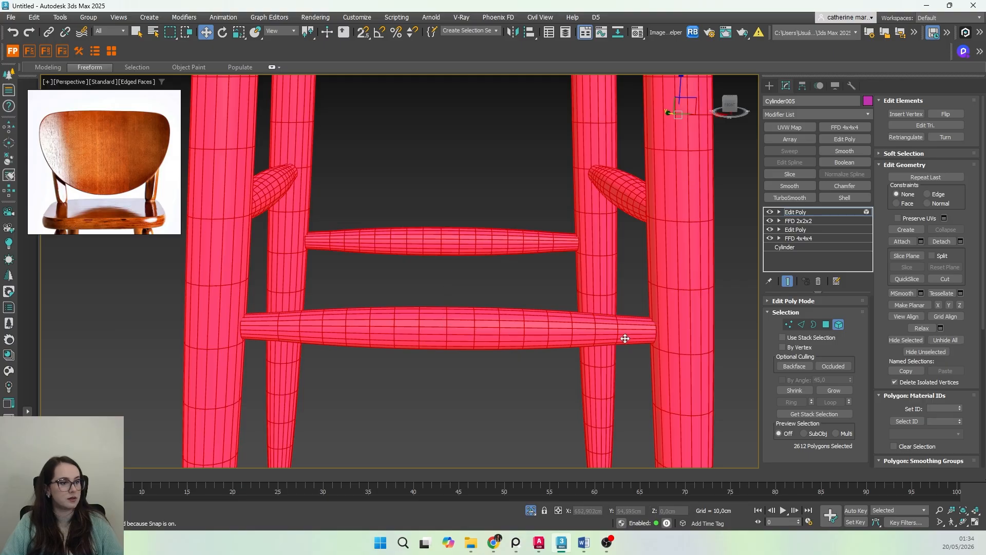
click(813, 325)
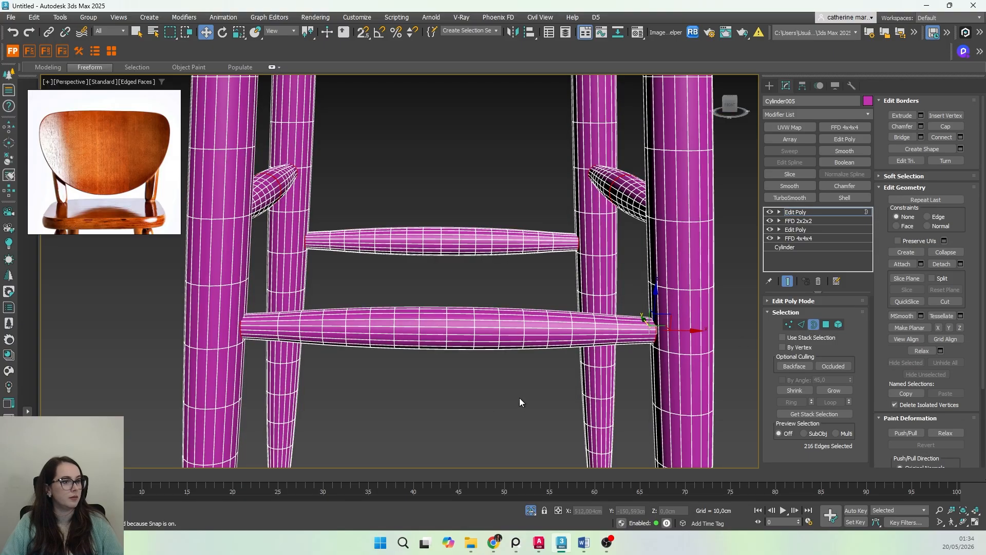
alt+middle_drag(519, 399, 417, 397)
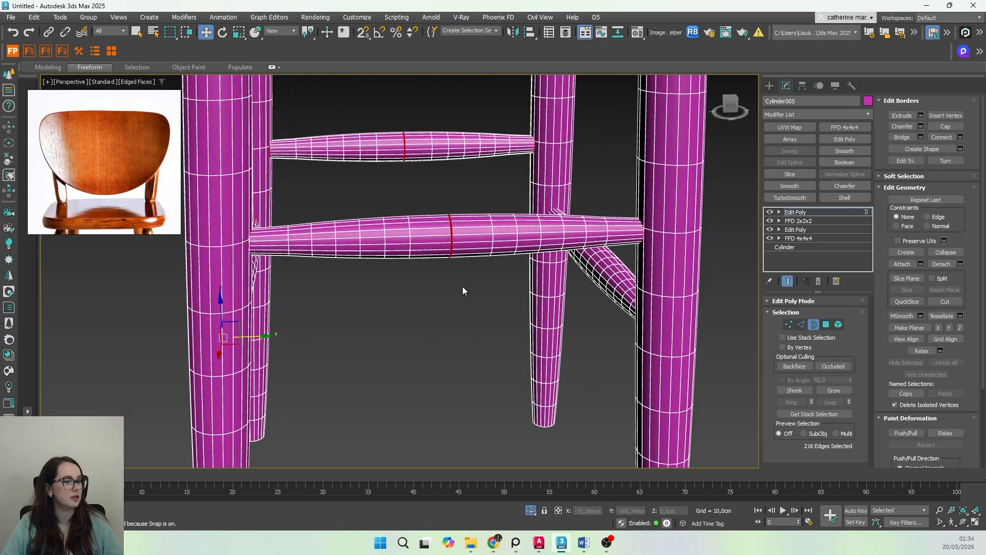
scroll(407, 297, up, 8)
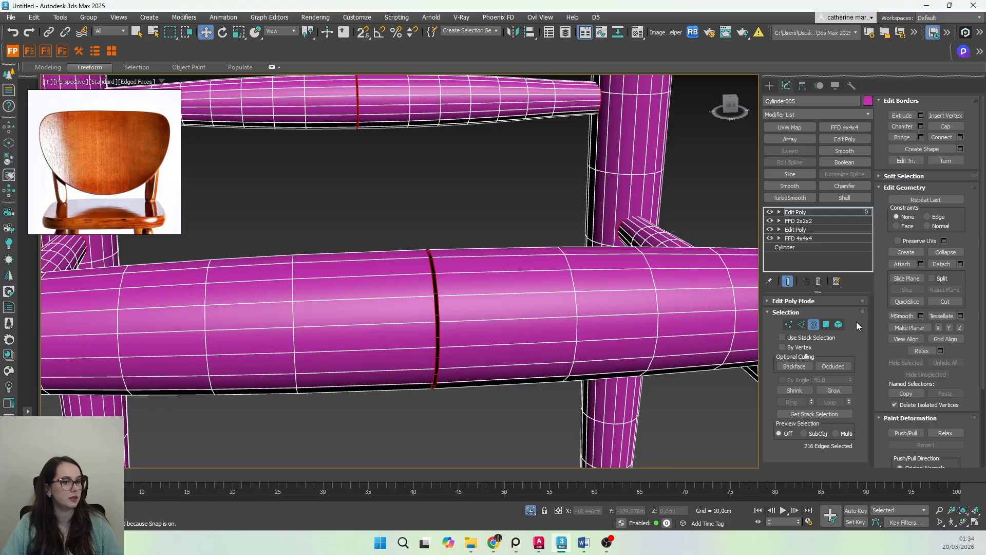
scroll(455, 285, up, 5)
scroll(436, 295, down, 2)
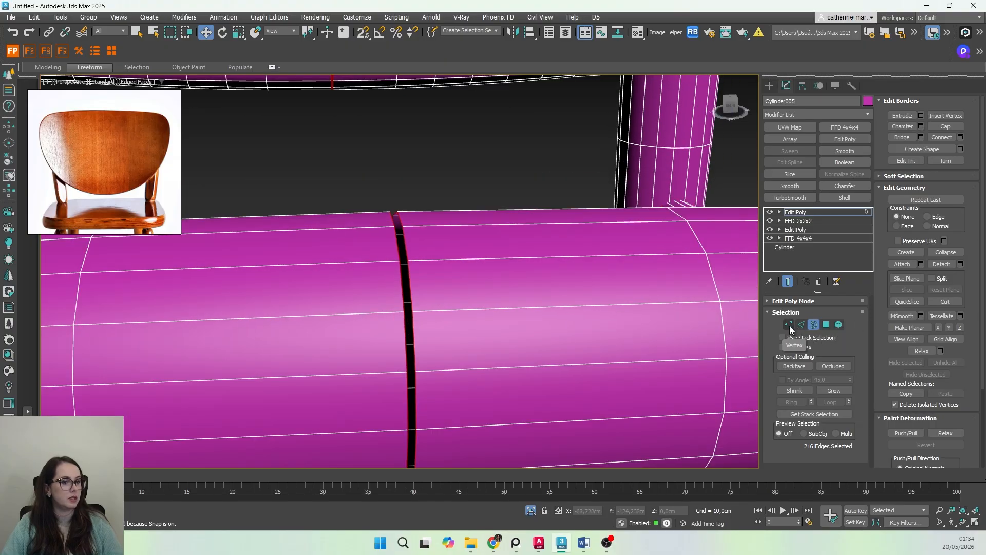
click(815, 325)
click(409, 290)
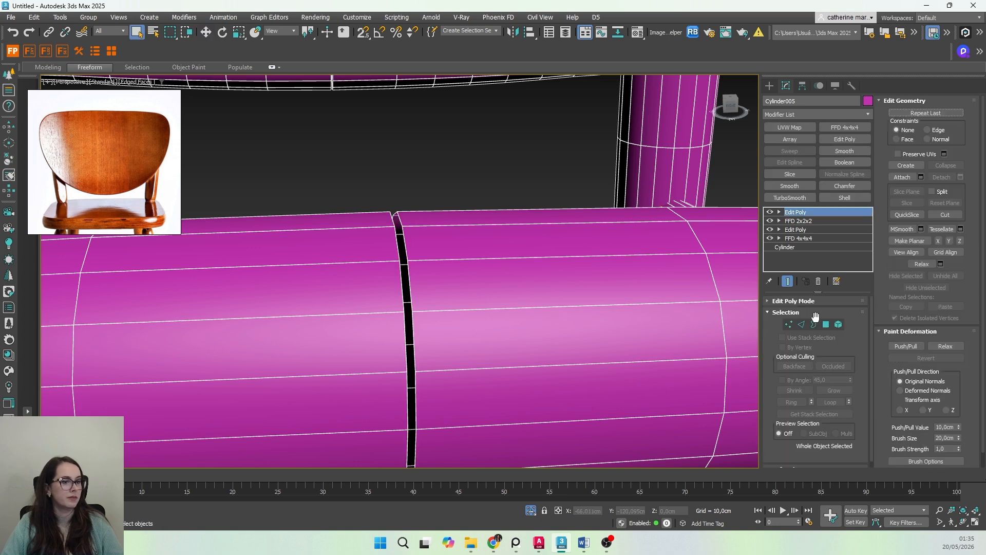
Step: Select one half of the side stretcher as an element and convert the selection to its open borders
click(731, 325)
click(814, 325)
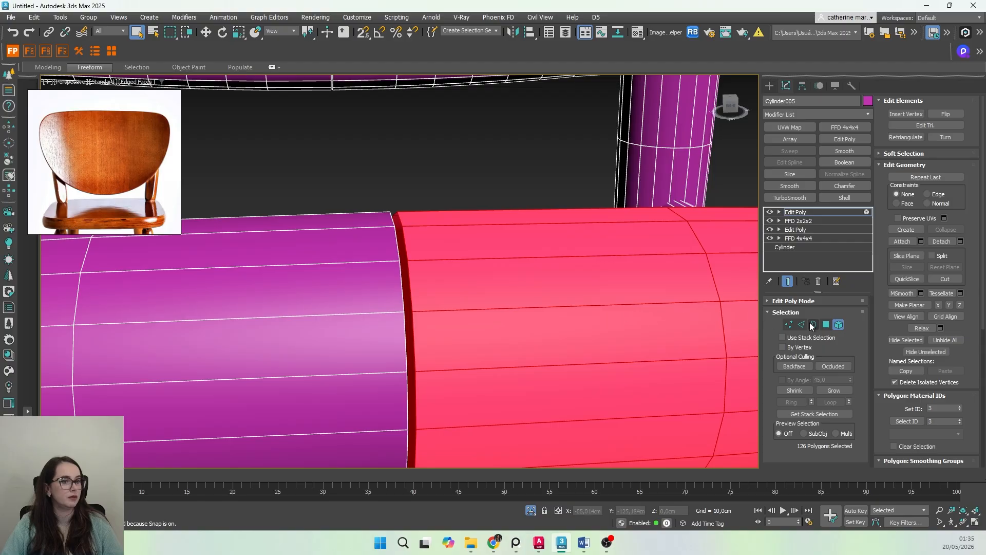
scroll(443, 285, down, 5)
alt+middle_drag(443, 285, 344, 282)
scroll(344, 283, up, 2)
key(w)
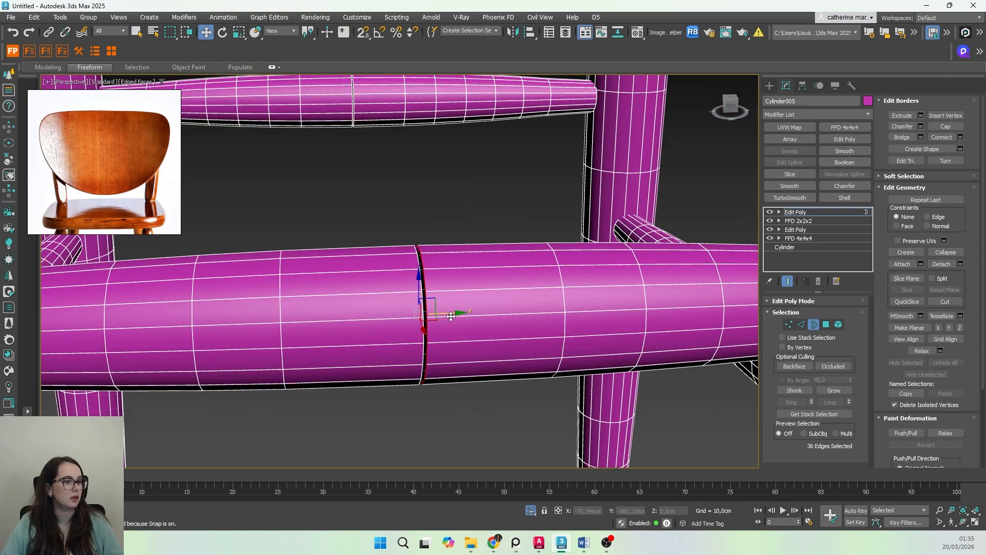
Step: Remove the border at the leg end from the selection, keeping only the stretcher's middle border, and switch to the front view
middle_drag(450, 315, 336, 334)
scroll(339, 331, down, 2)
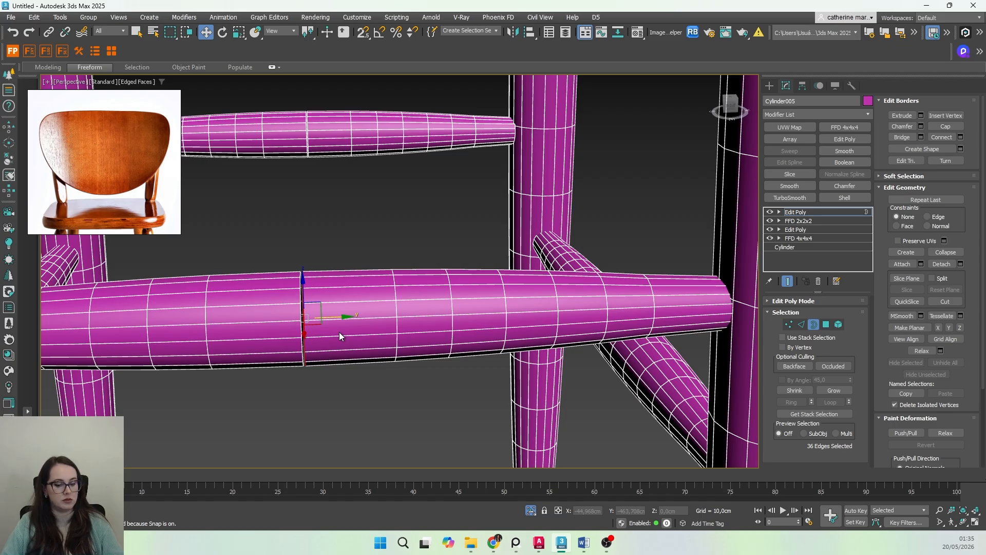
key(F3)
middle_drag(455, 331, 378, 313)
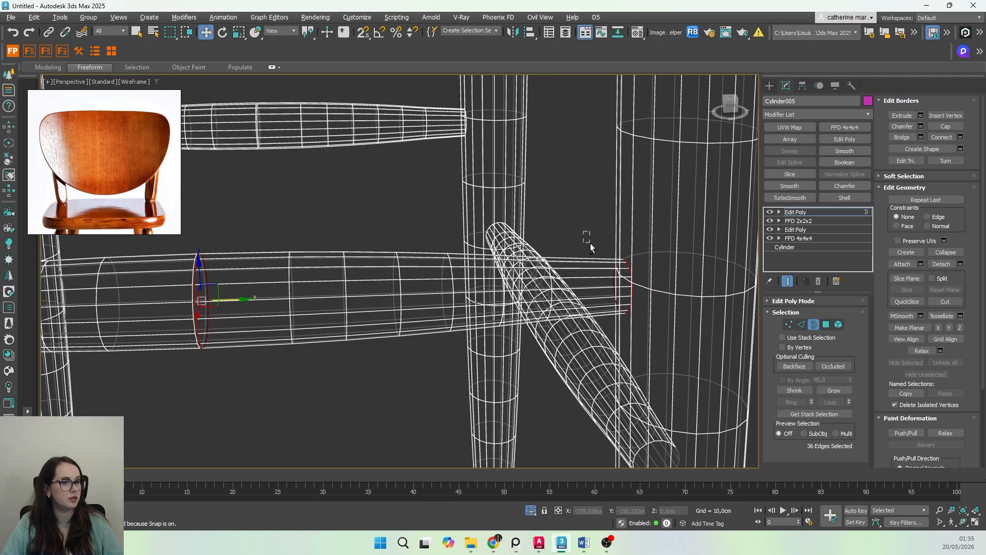
alt+drag(590, 242, 664, 346)
key(F3)
middle_drag(303, 340, 439, 329)
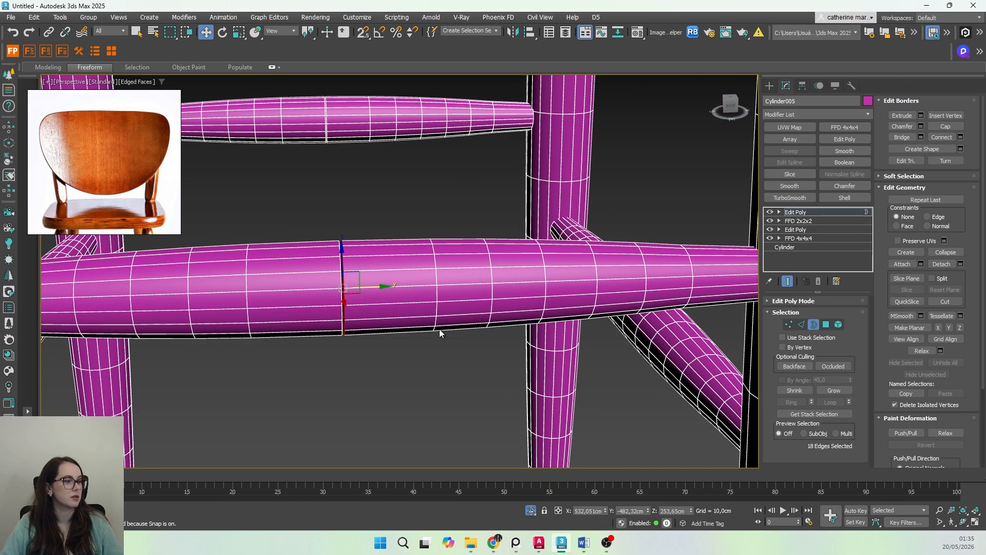
key(f)
scroll(386, 289, down, 4)
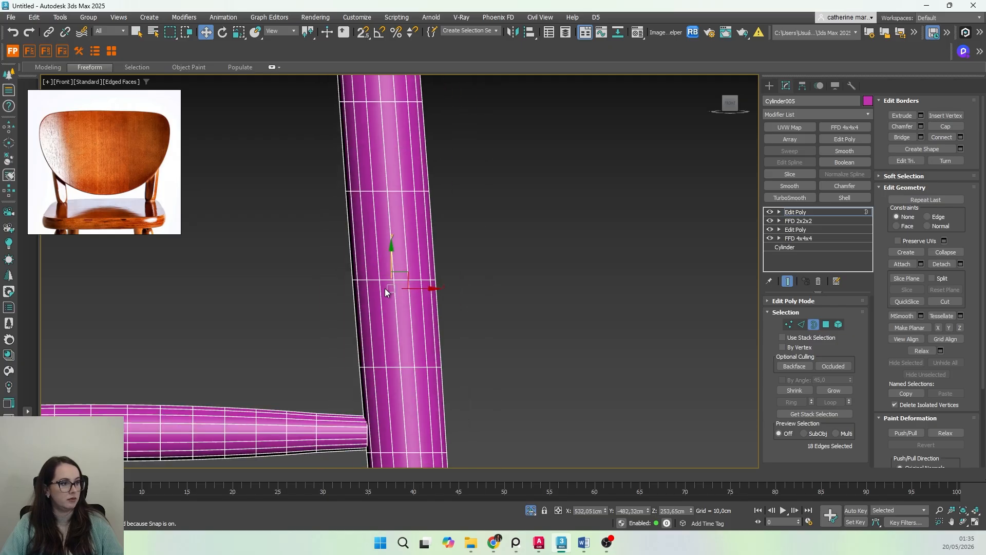
Step: Try to move the selected middle border of the side stretcher across the gap in the left view
key(l)
scroll(380, 290, down, 1)
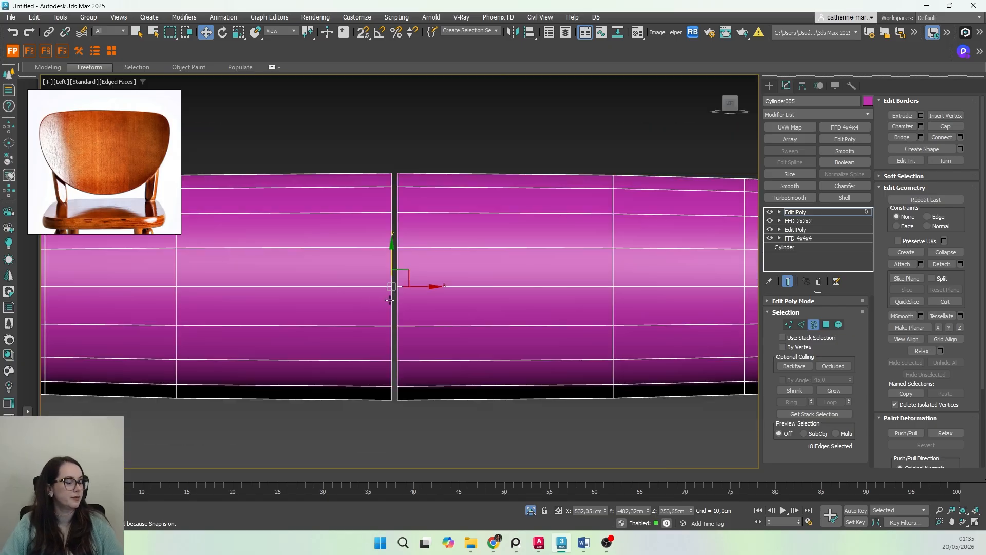
scroll(405, 289, up, 4)
drag(424, 272, 434, 272)
scroll(434, 273, down, 5)
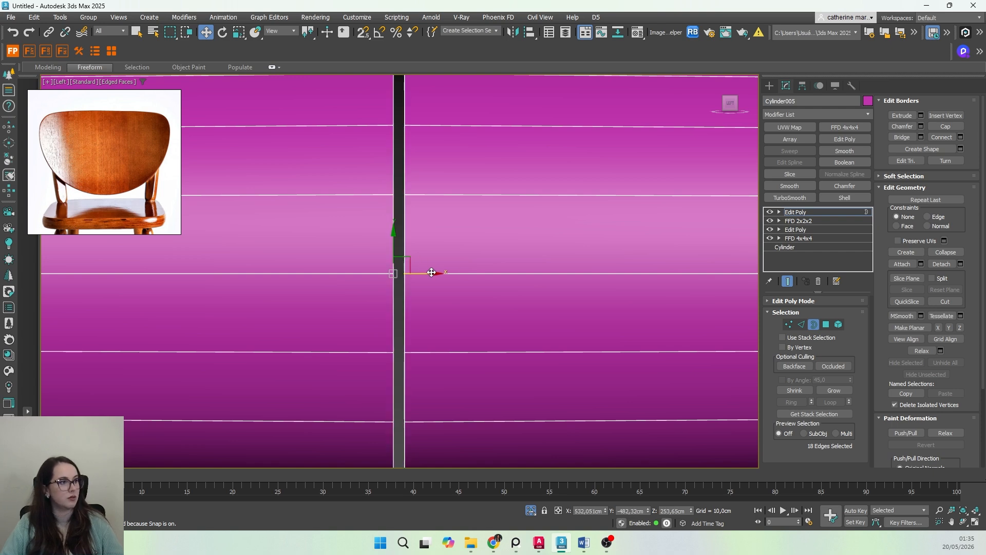
Step: Convert all elements of the merged legs to their open-border vertices and weld them with a 0,55 cm threshold
click(839, 324)
click(600, 308)
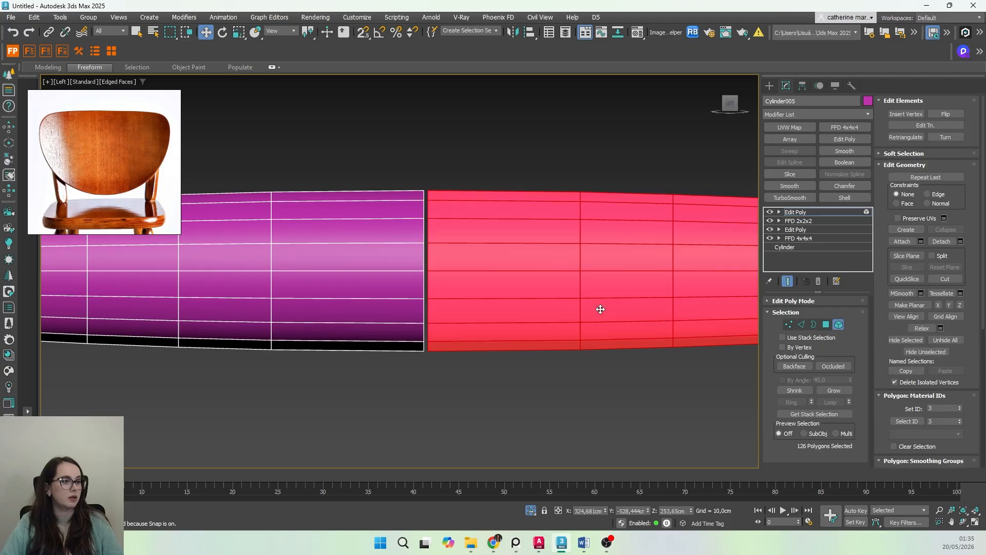
key(ctrl+a)
click(814, 324)
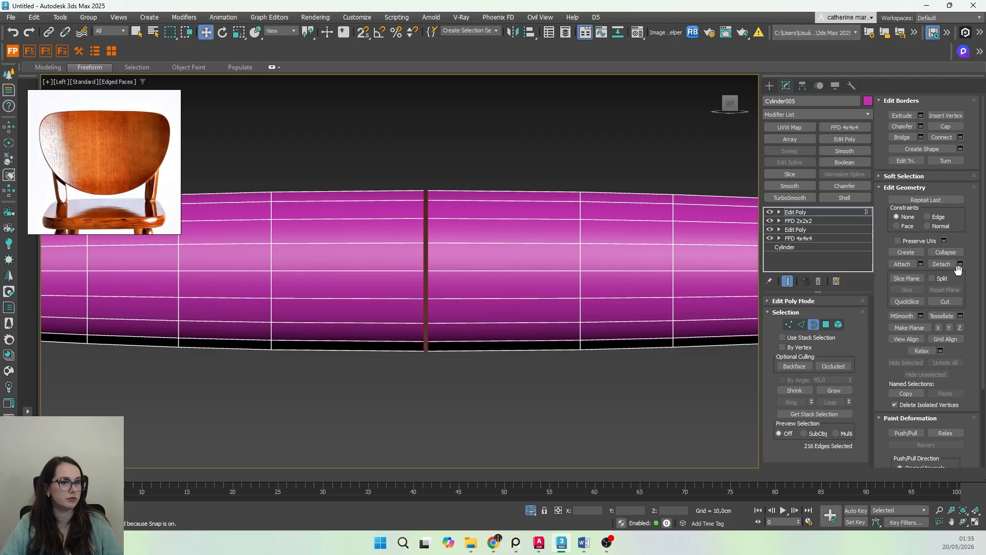
ctrl+click(788, 324)
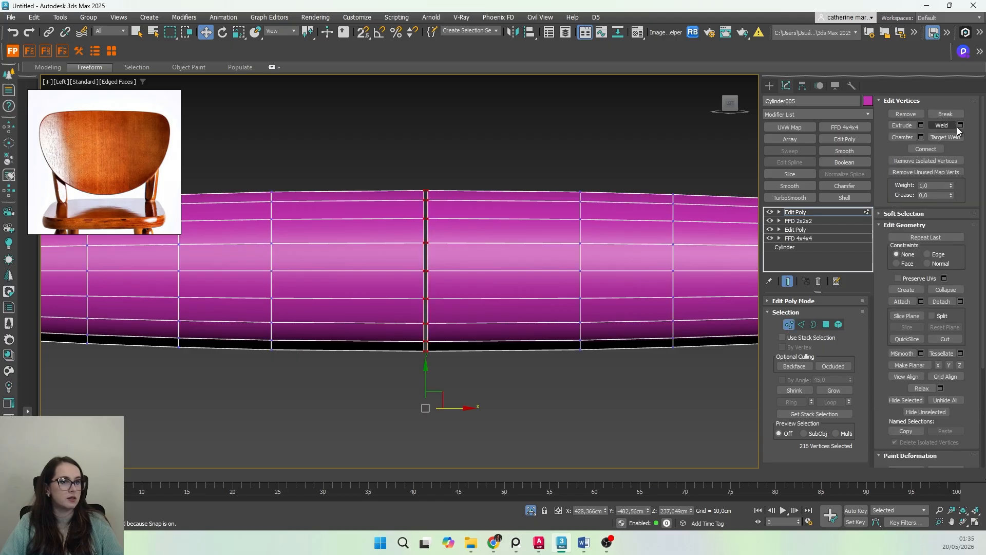
click(959, 125)
double_click(420, 277)
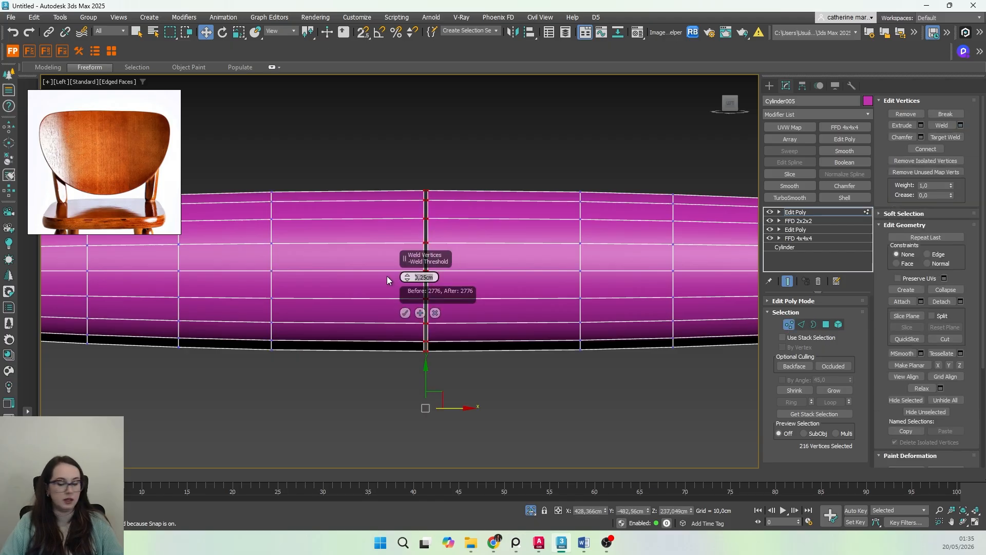
text(0,55)
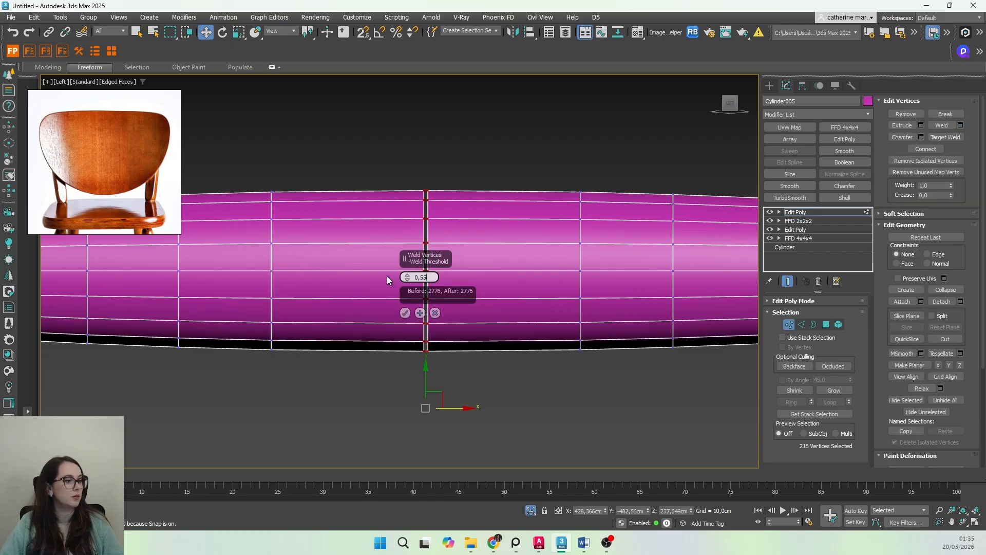
click(405, 313)
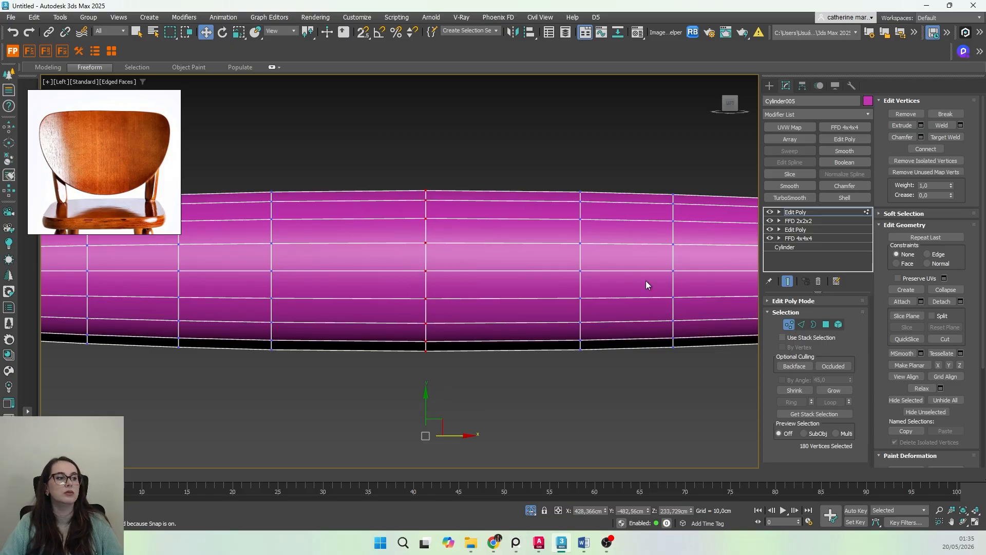
Step: Examine where the stretcher ends meet the legs and compare the joint with a close-up of the reference photo
scroll(414, 292, down, 5)
alt+middle_drag(414, 292, 455, 304)
scroll(679, 339, up, 5)
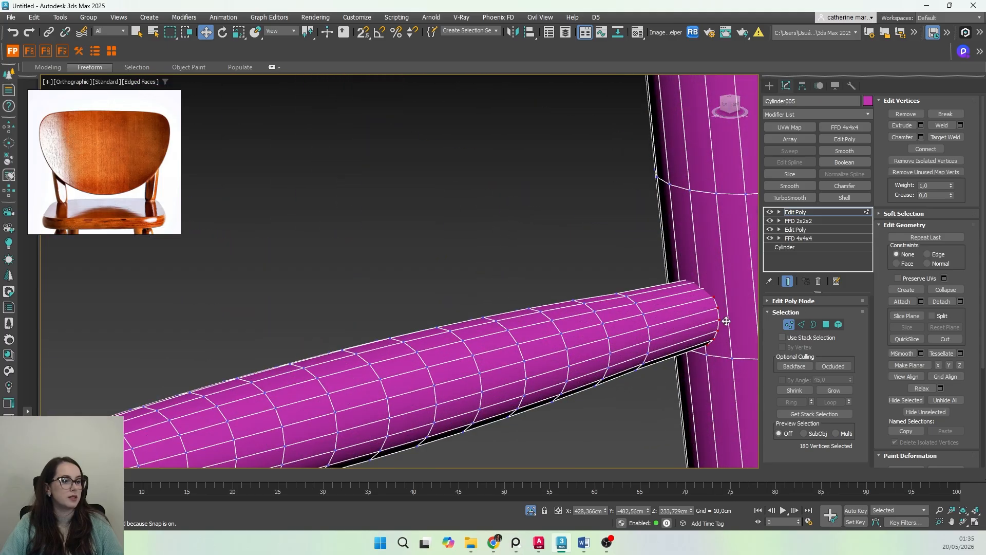
scroll(683, 266, down, 5)
mouse_move(496, 375)
middle_down()
mouse_move(504, 352)
mouse_move(476, 376)
middle_up()
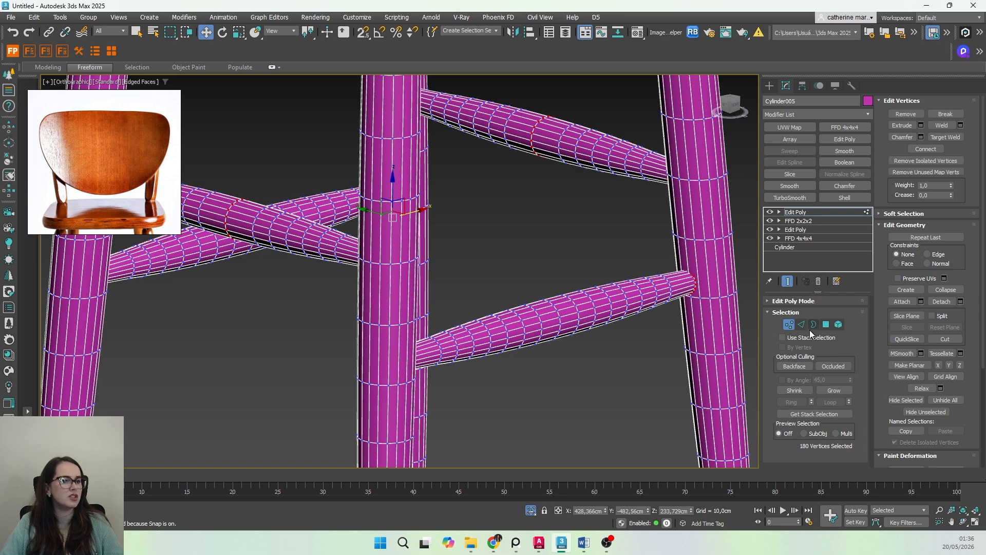
scroll(408, 357, up, 2)
scroll(434, 372, down, 3)
middle_drag(668, 343, 529, 351)
scroll(584, 318, up, 6)
scroll(534, 306, up, 3)
scroll(541, 298, down, 4)
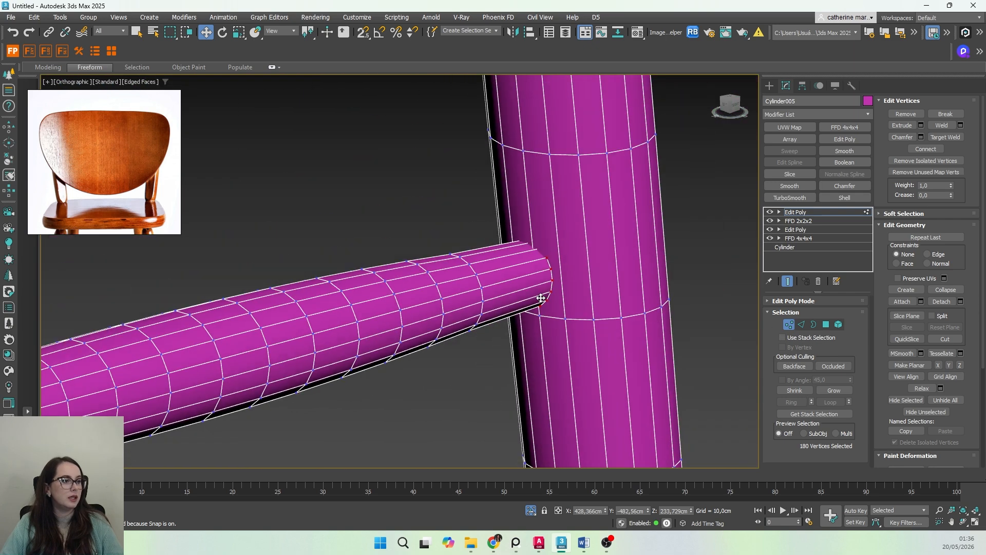
middle_drag(129, 210, 135, 148)
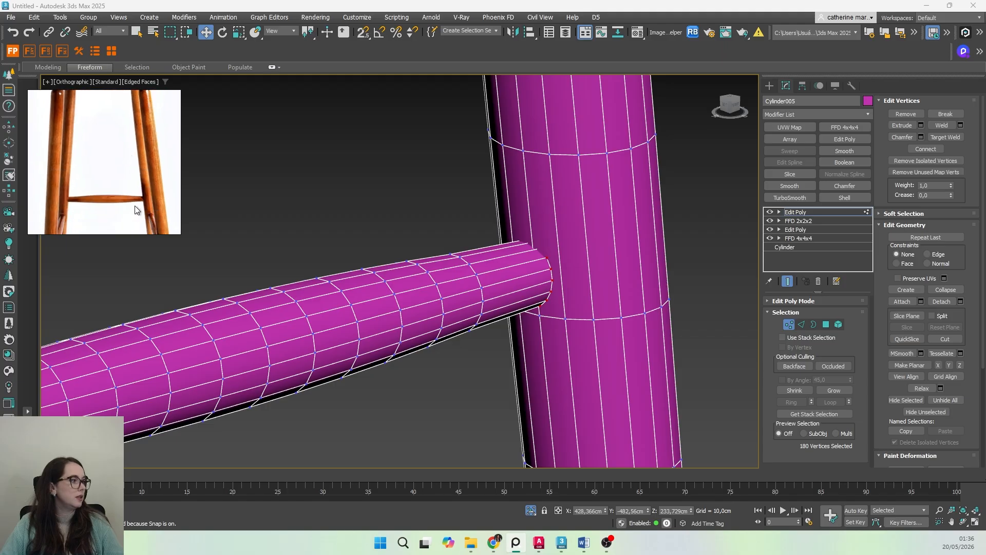
middle_drag(137, 226, 137, 173)
scroll(146, 176, up, 6)
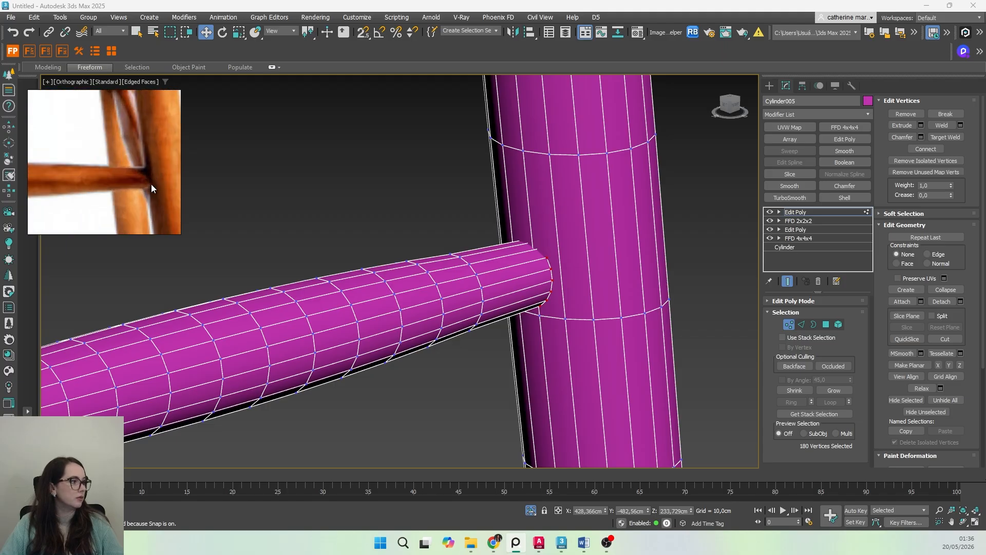
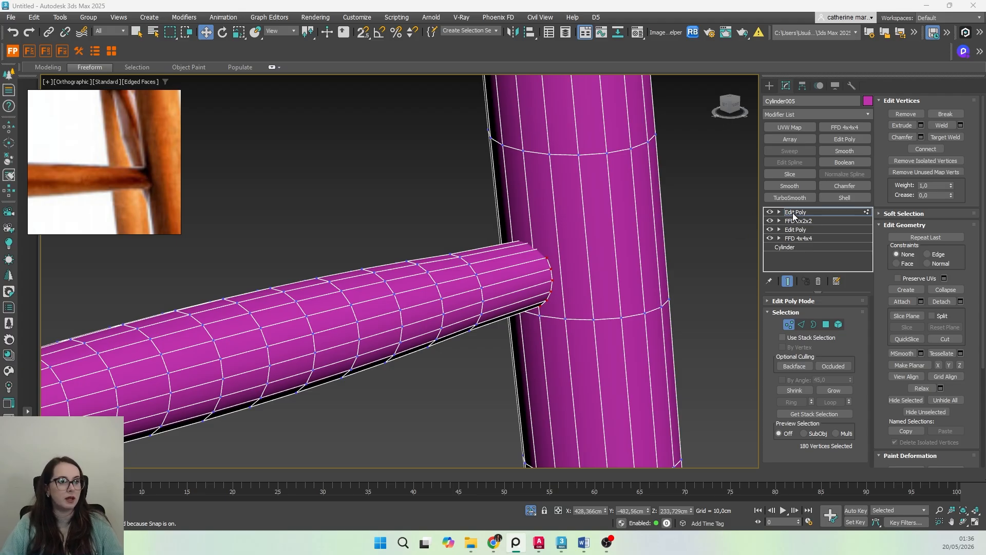
Step: Select the front and back stretchers as elements and scale them to 102% along their length in the front view
click(838, 324)
click(390, 304)
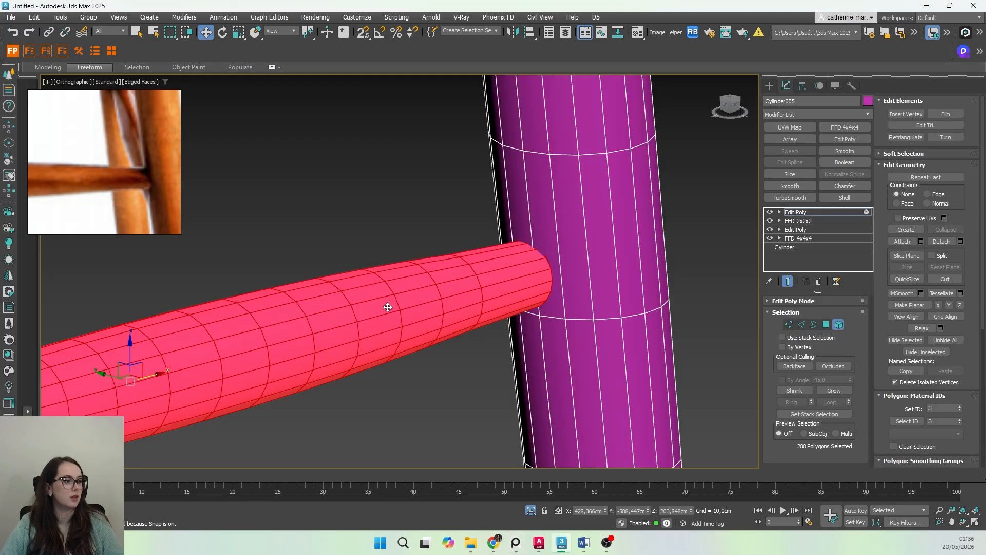
scroll(456, 254, down, 5)
alt+middle_drag(456, 254, 371, 315)
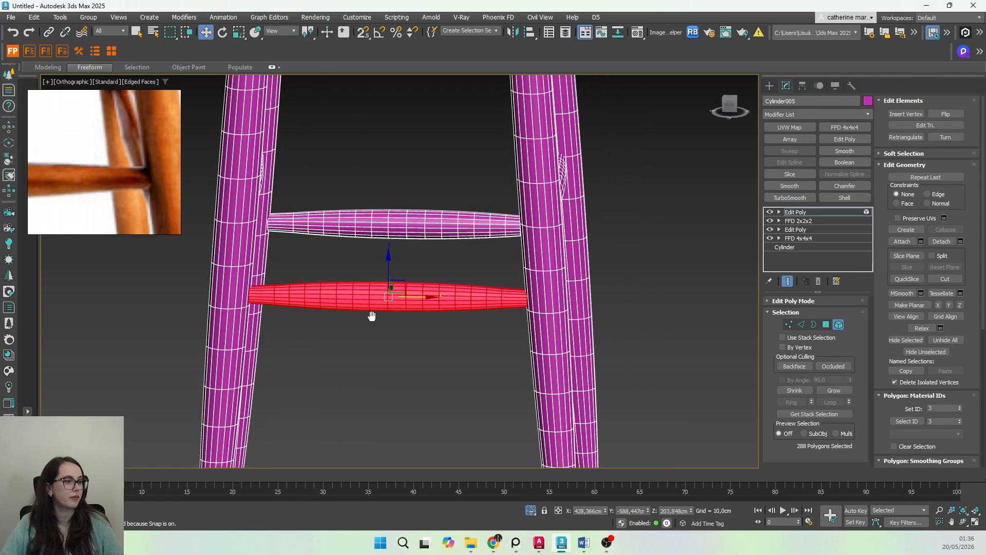
ctrl+click(414, 229)
key(r)
key(f)
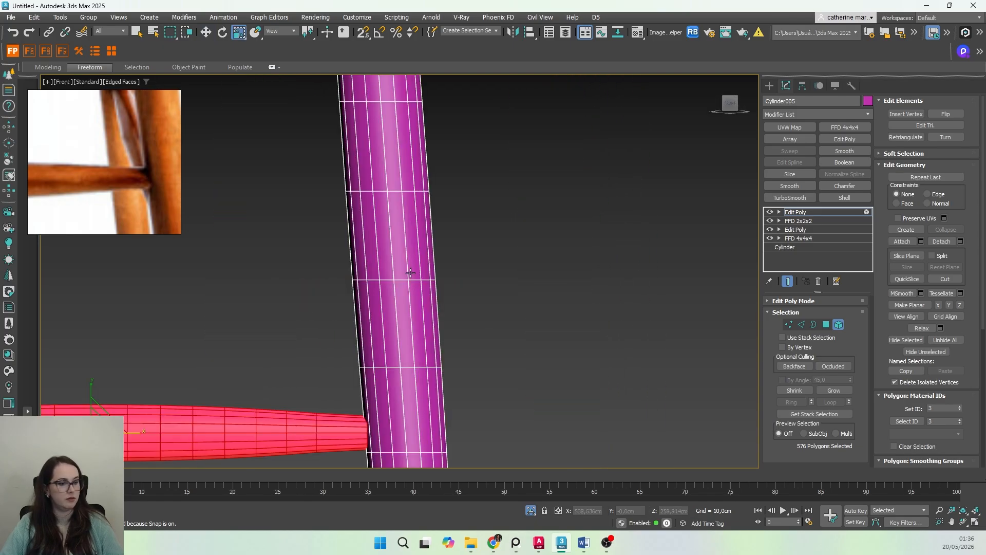
scroll(411, 275, down, 4)
middle_drag(325, 315, 364, 317)
scroll(364, 316, up, 3)
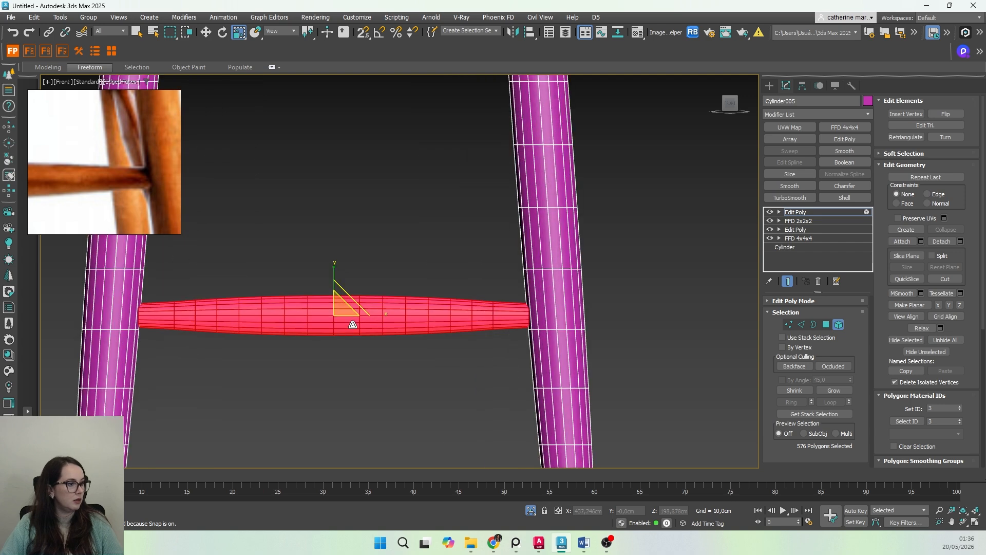
drag(373, 316, 373, 315)
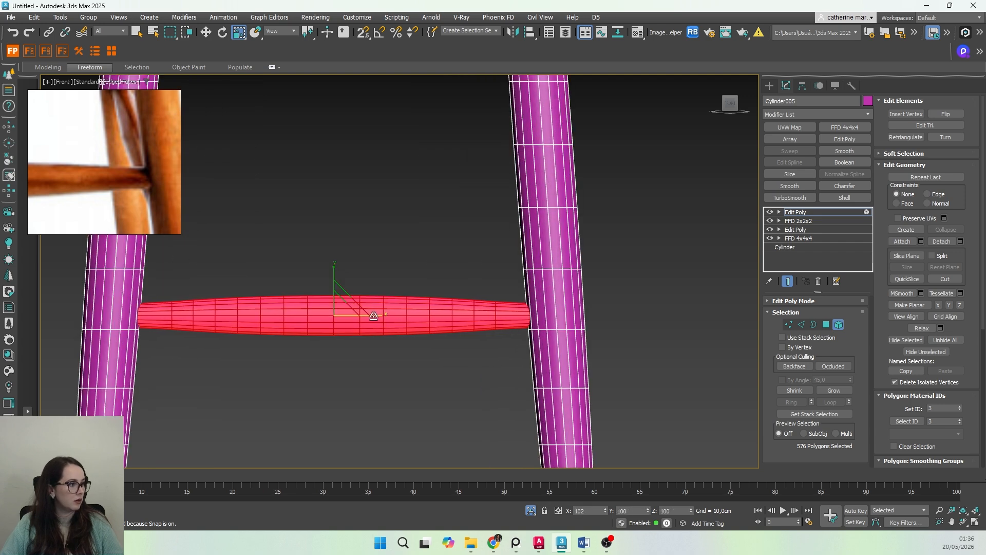
Step: Select both side stretchers as elements and scale them to 101% along their length in the left view
alt+middle_drag(359, 314, 413, 282)
click(407, 241)
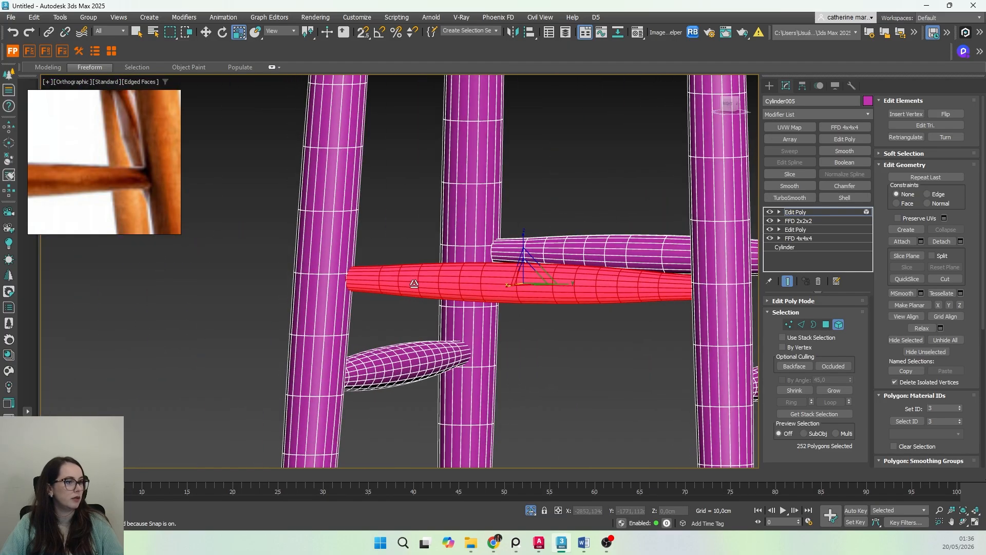
ctrl+click(555, 245)
alt+middle_drag(575, 315, 420, 316)
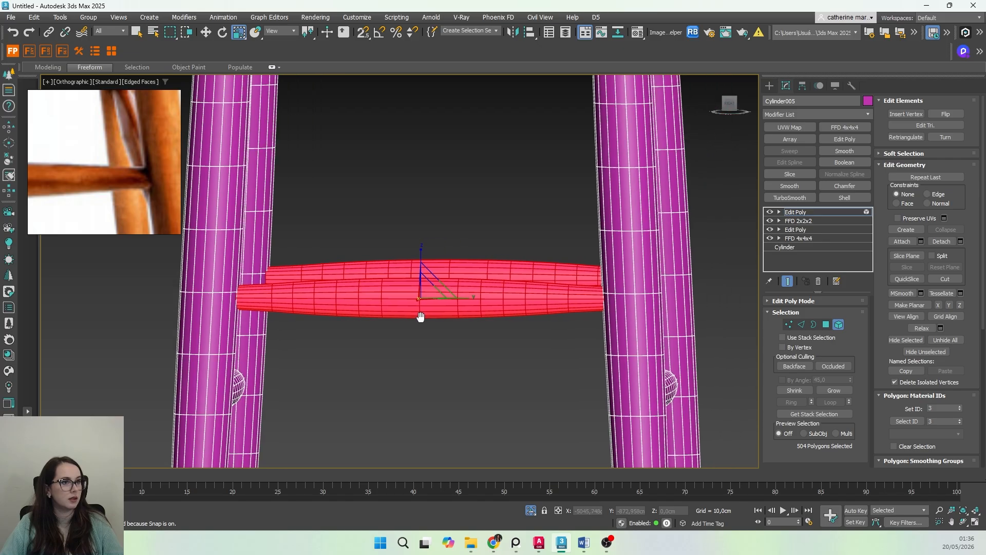
key(f)
key(l)
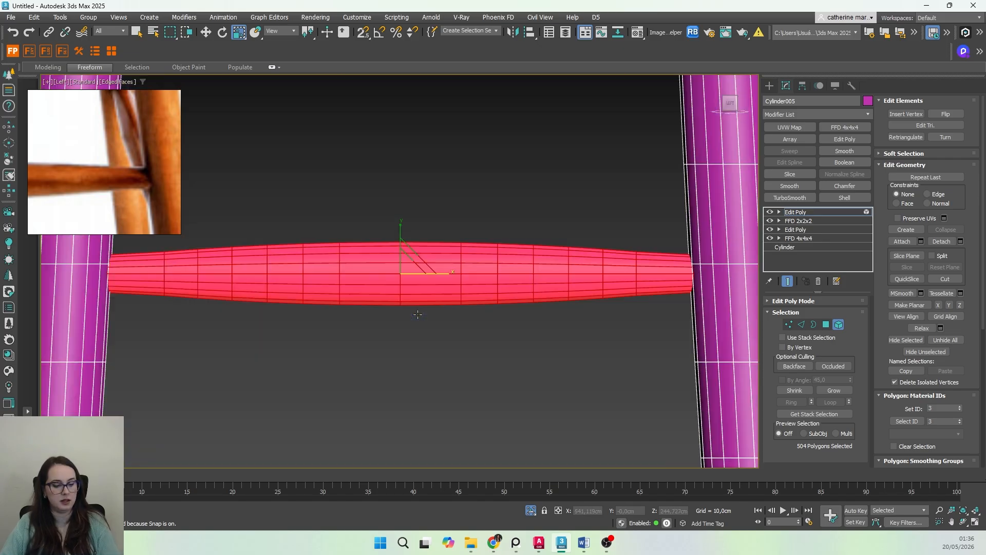
scroll(435, 278, down, 3)
scroll(434, 278, up, 4)
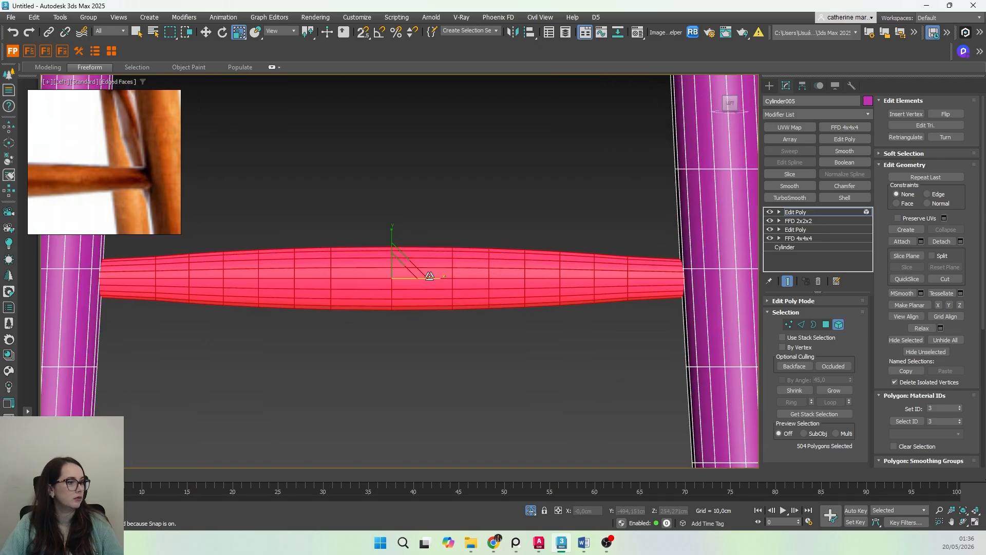
drag(439, 279, 439, 278)
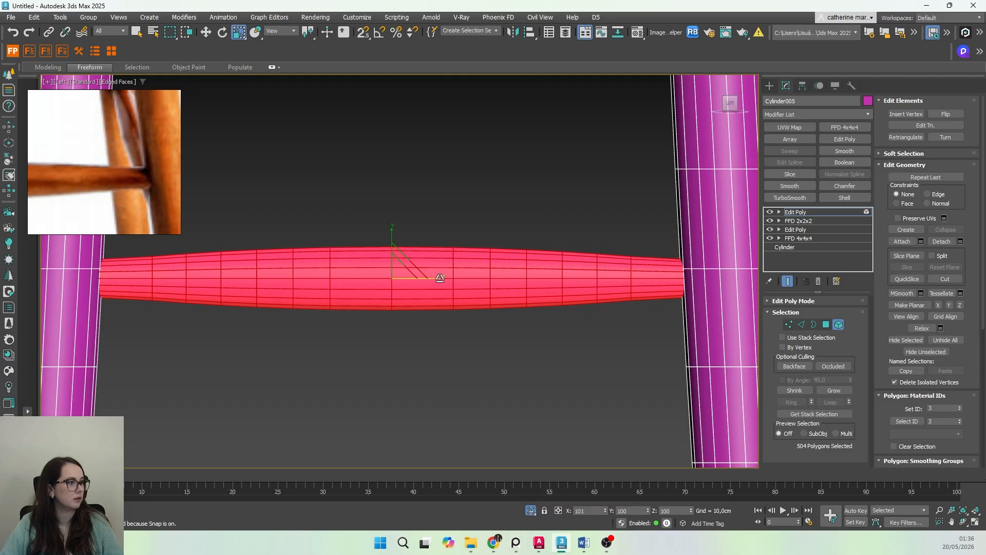
Step: Review the lengthened stretchers in perspective and leave element editing on the merged legs
scroll(457, 303, down, 3)
middle_drag(456, 303, 486, 353)
key(q)
scroll(477, 339, down, 3)
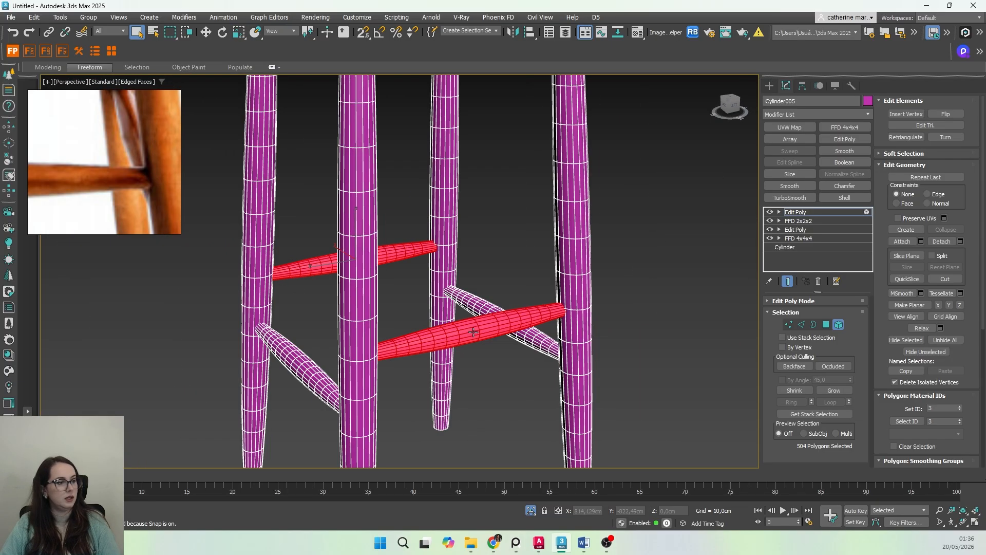
key(p)
key(w)
scroll(485, 308, up, 3)
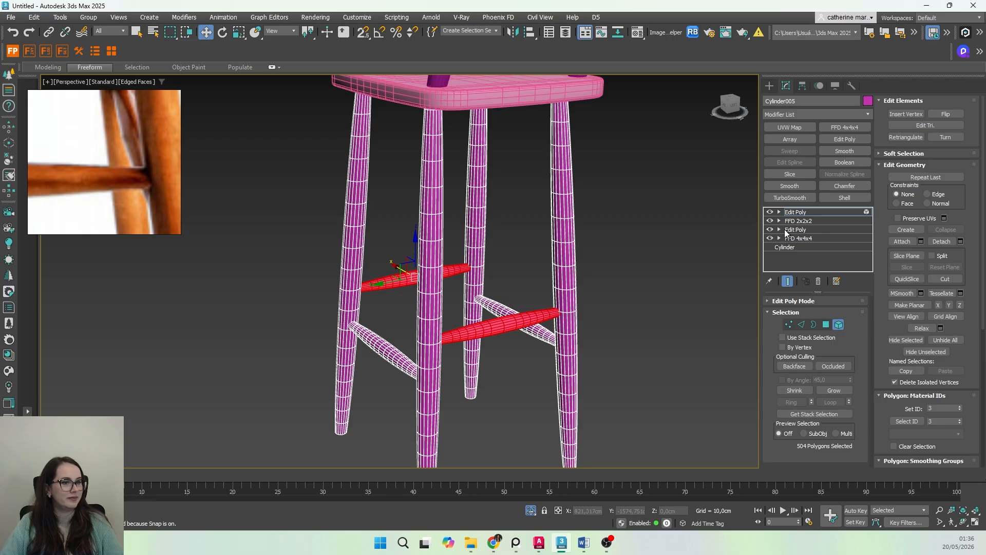
click(793, 212)
key(q)
scroll(464, 344, down, 1)
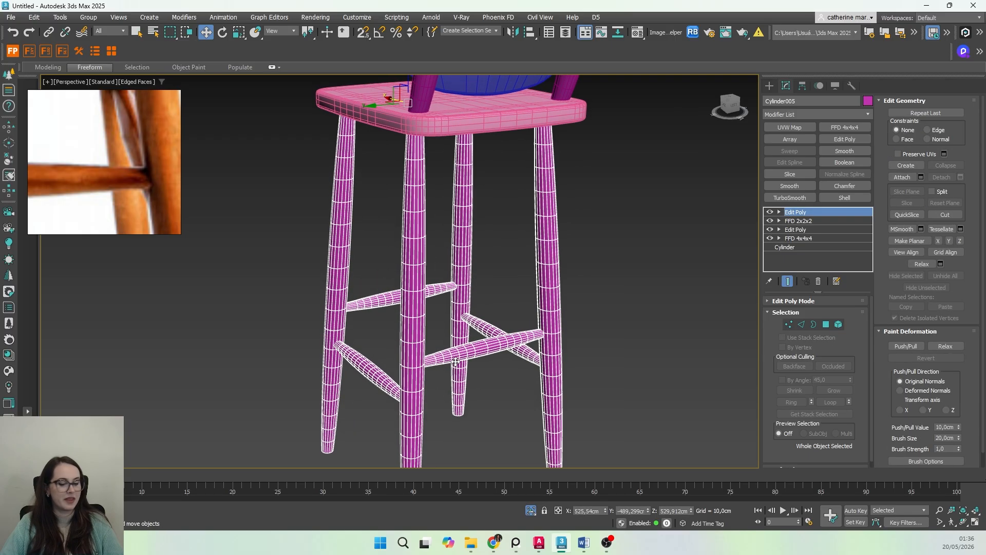
alt+middle_drag(456, 356, 513, 324)
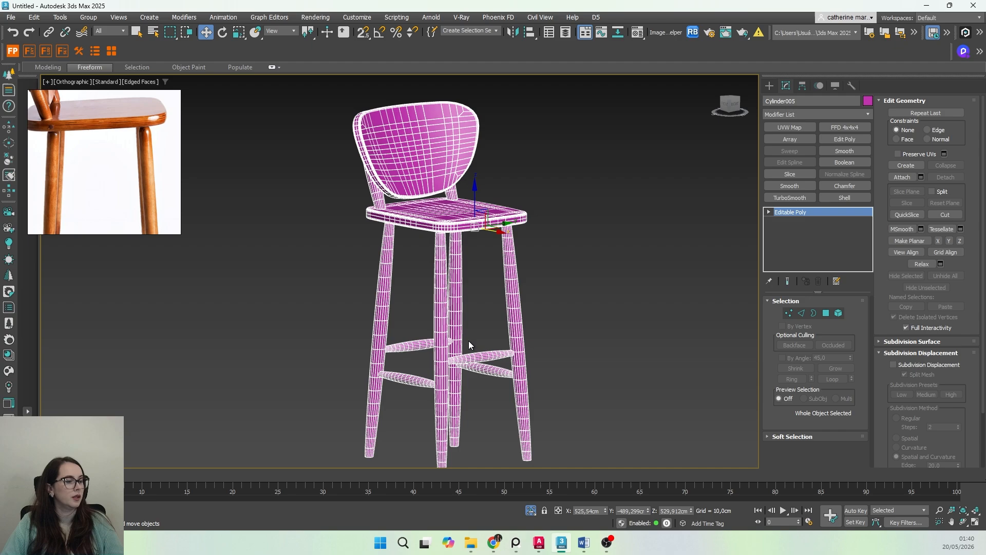
Step: Examine the whole stool up close, from the top ends of the backrest posts down to the leg bottoms
middle_drag(469, 340, 463, 320)
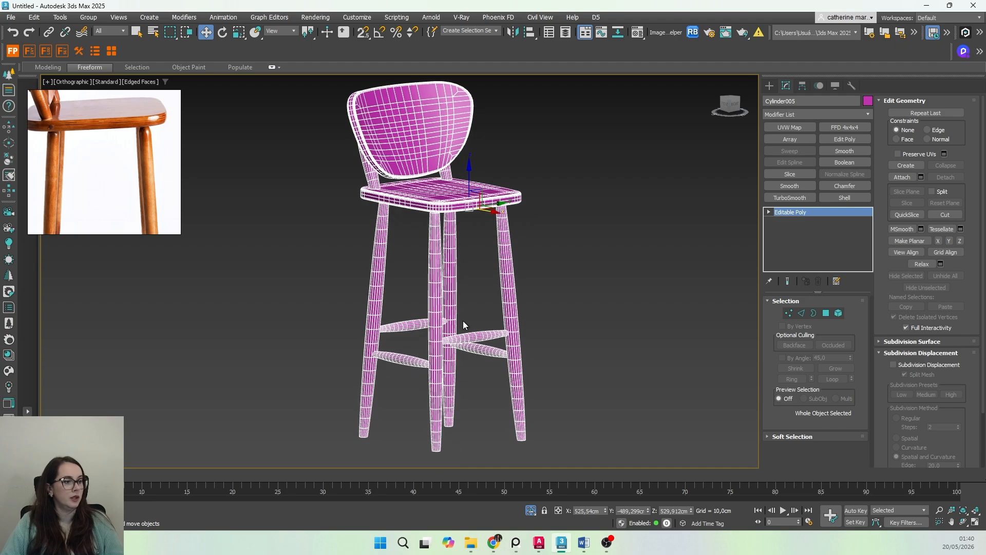
scroll(404, 153, up, 5)
alt+middle_drag(395, 280, 476, 258)
middle_drag(446, 167, 458, 275)
scroll(390, 159, up, 6)
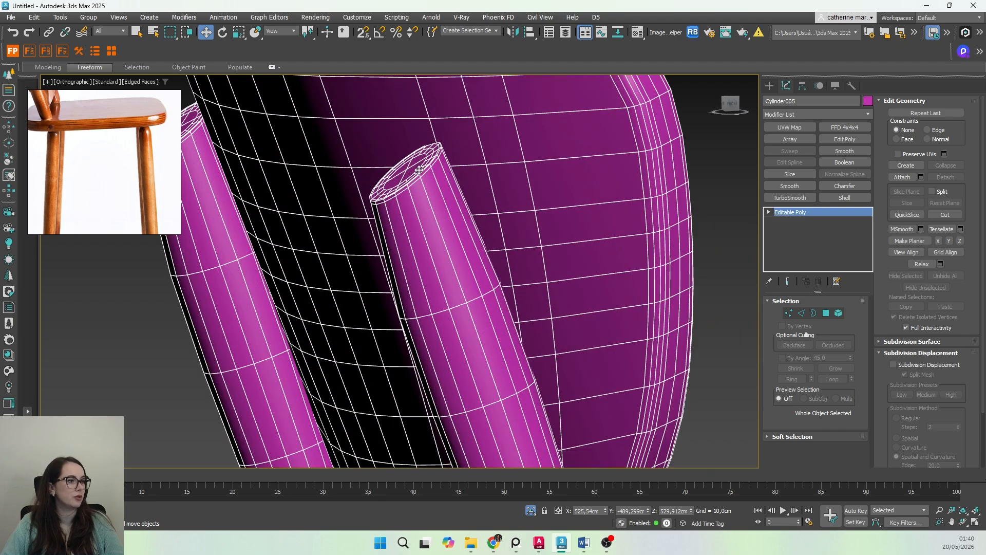
scroll(430, 169, down, 6)
middle_drag(477, 310, 428, 248)
scroll(438, 285, up, 6)
middle_drag(437, 285, 381, 229)
scroll(454, 316, down, 4)
scroll(381, 229, down, 4)
middle_drag(464, 399, 461, 181)
middle_drag(414, 394, 412, 224)
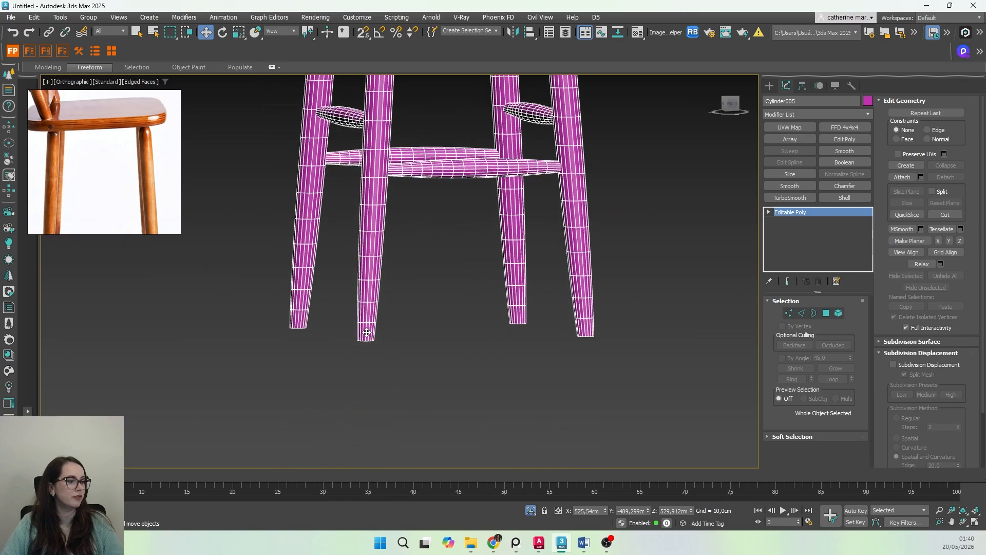
scroll(364, 332, up, 7)
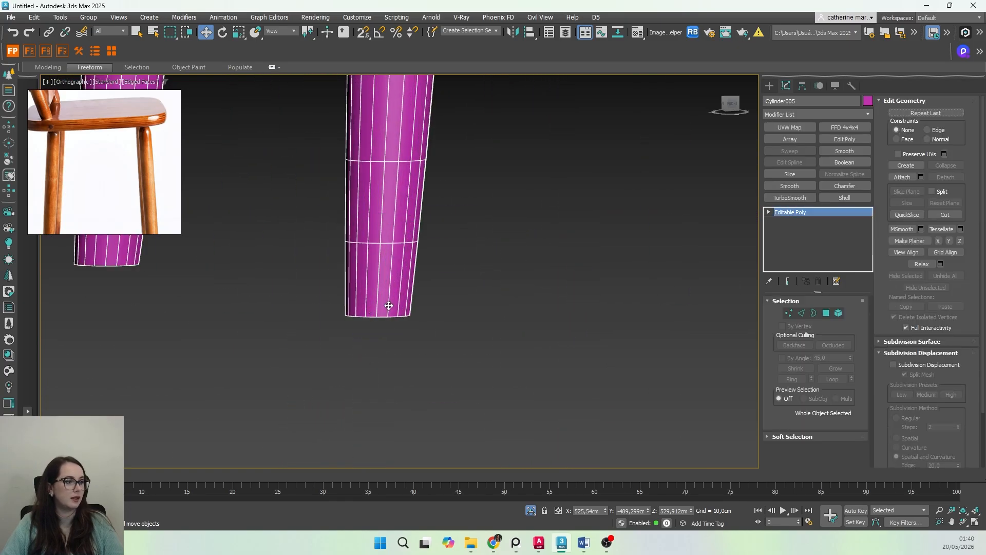
Step: Delete the bottom cap polygons of all four legs, checking the leg ends in the reference image
click(834, 315)
click(404, 309)
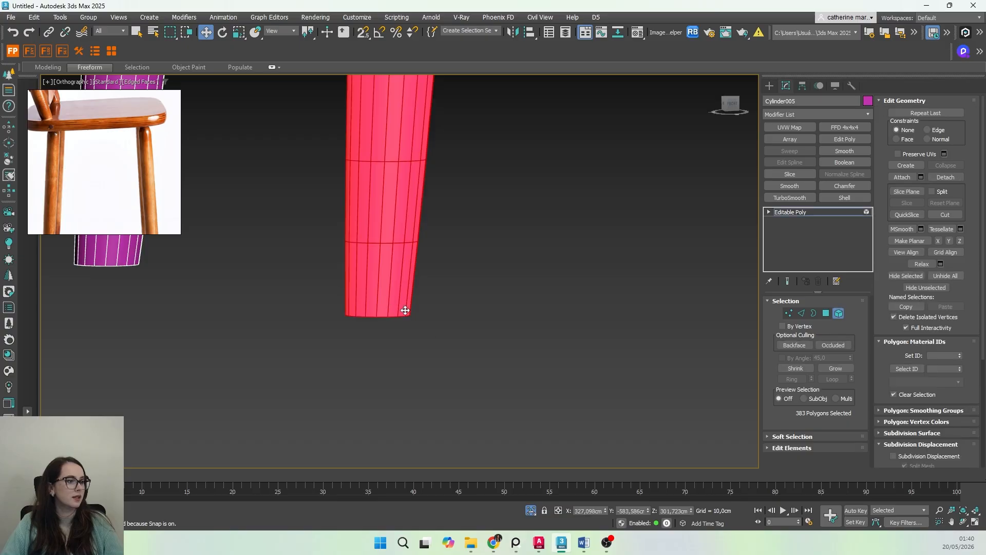
scroll(480, 329, down, 2)
alt+middle_drag(301, 359, 419, 313)
scroll(418, 310, down, 2)
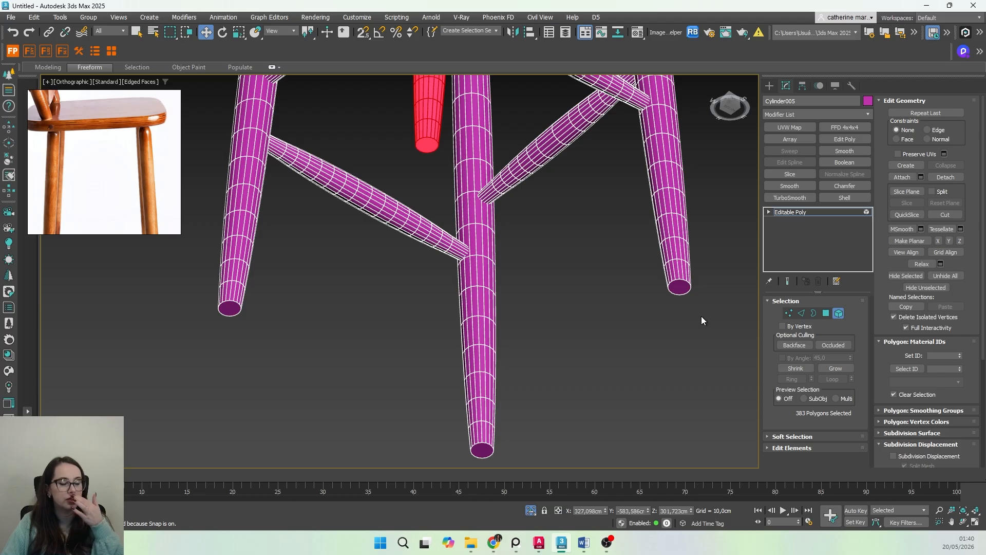
click(826, 312)
click(676, 286)
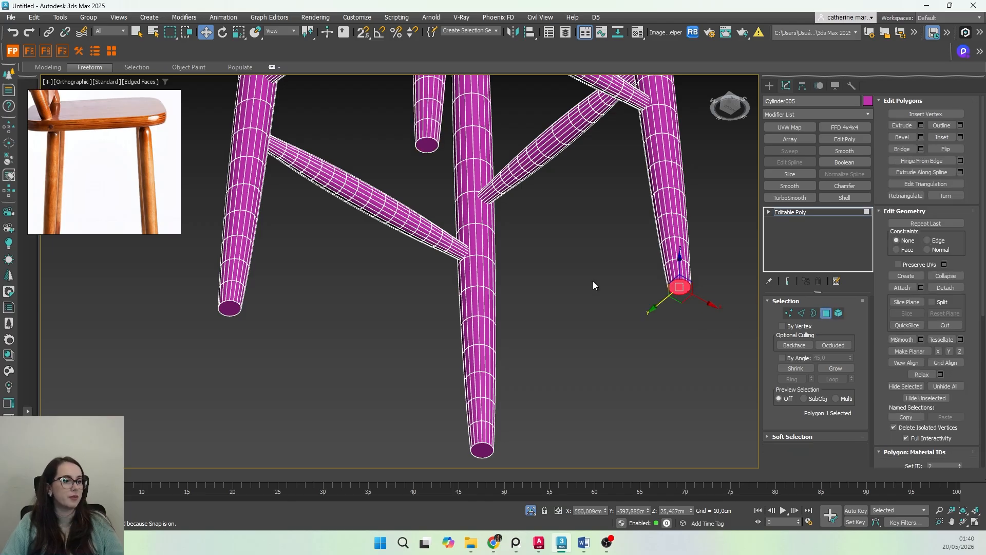
key(q)
ctrl+click(426, 146)
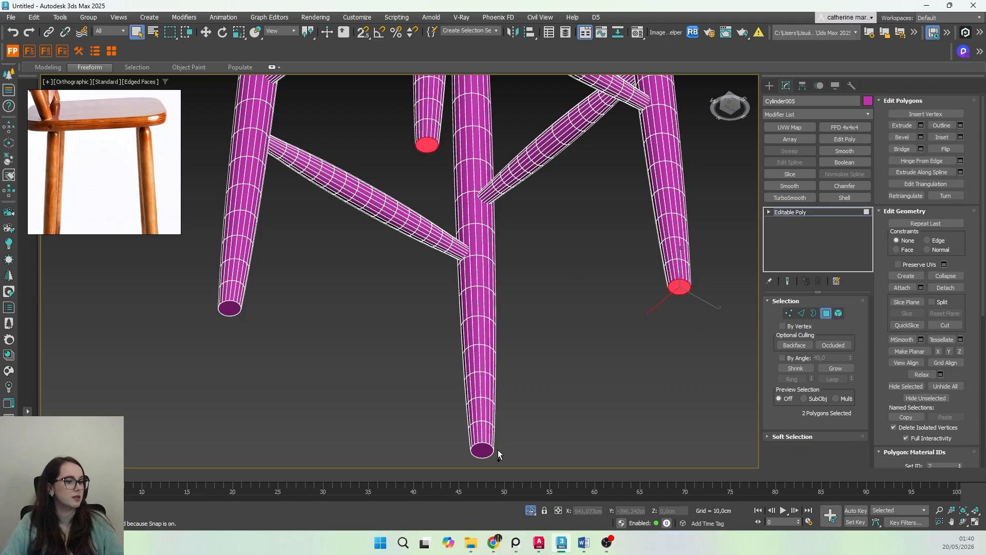
ctrl+click(482, 450)
ctrl+click(230, 309)
scroll(156, 195, down, 3)
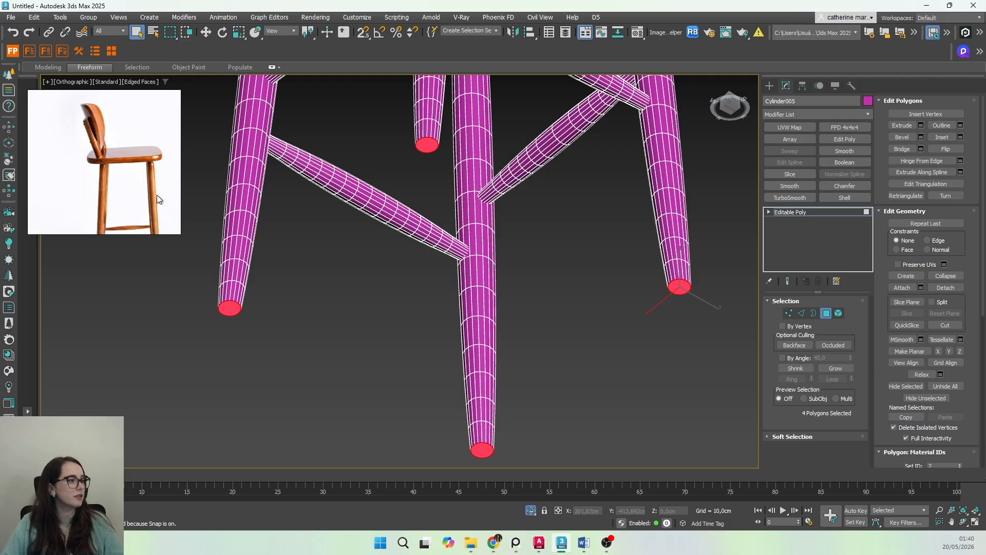
scroll(93, 185, up, 5)
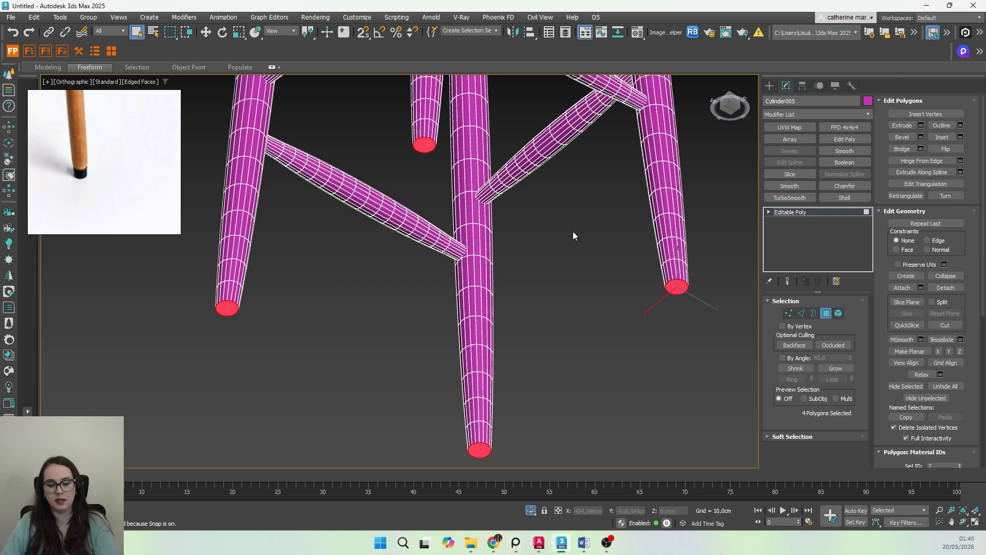
key(Delete)
Step: Select the four leg elements and convert the selection to their open bottom borders, ready for moving
click(838, 313)
click(683, 274)
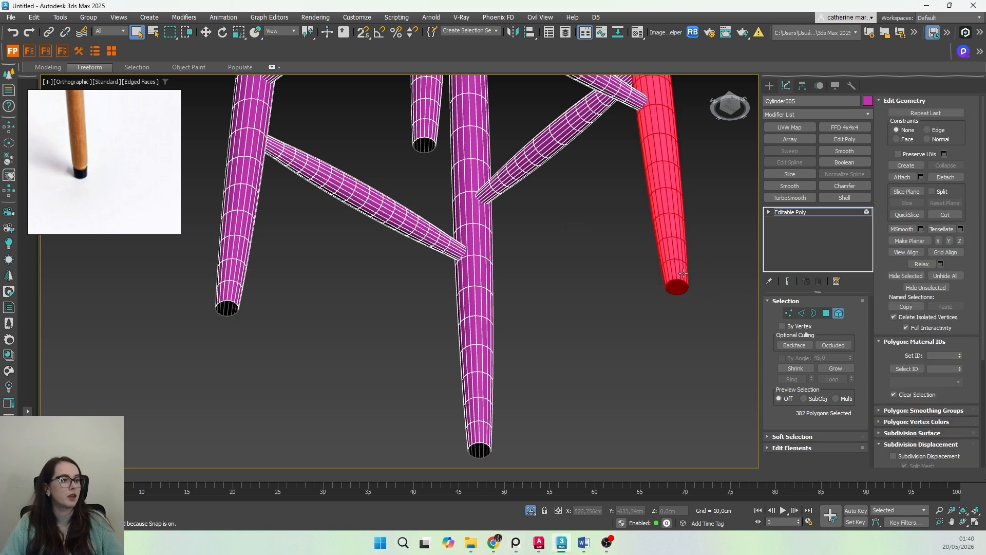
ctrl+click(475, 300)
ctrl+click(425, 118)
ctrl+click(244, 232)
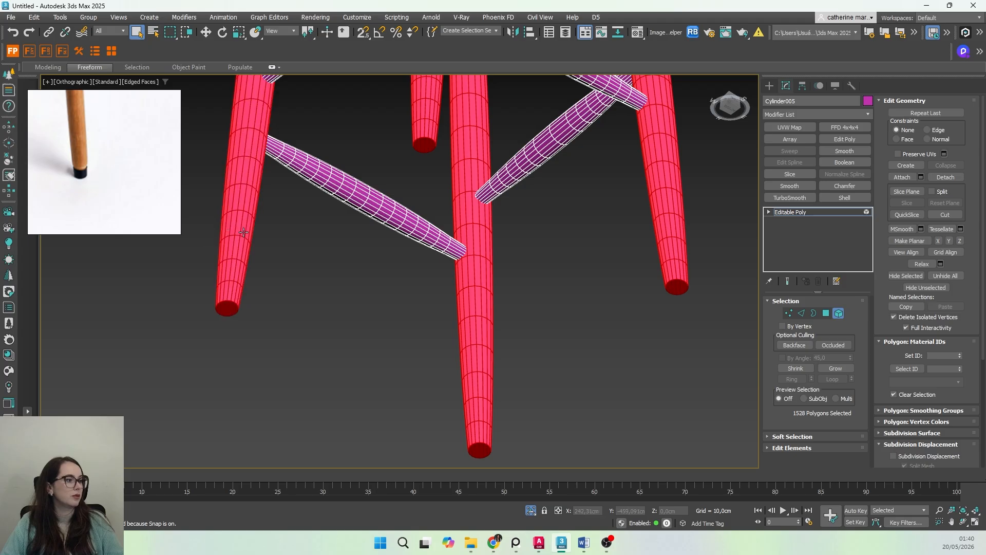
ctrl+click(813, 312)
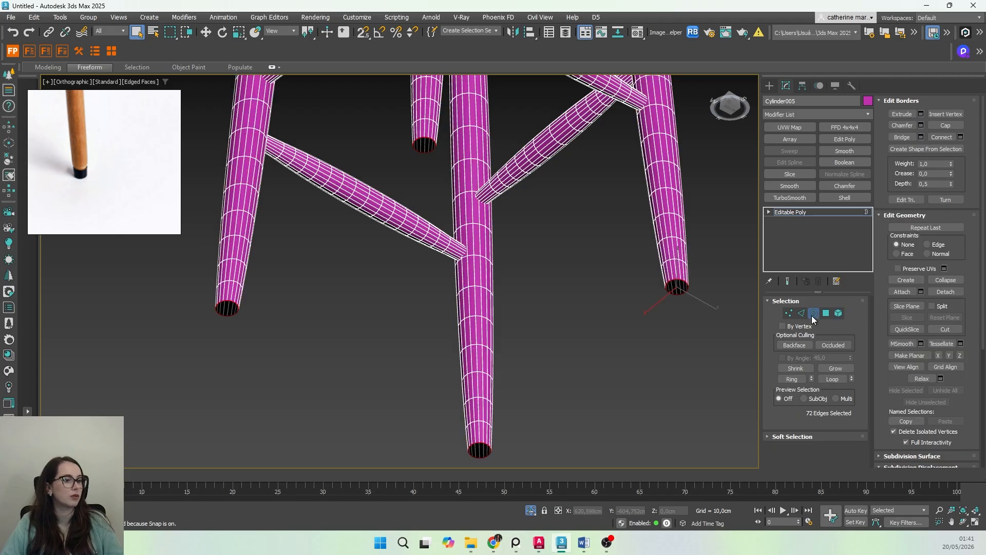
key(w)
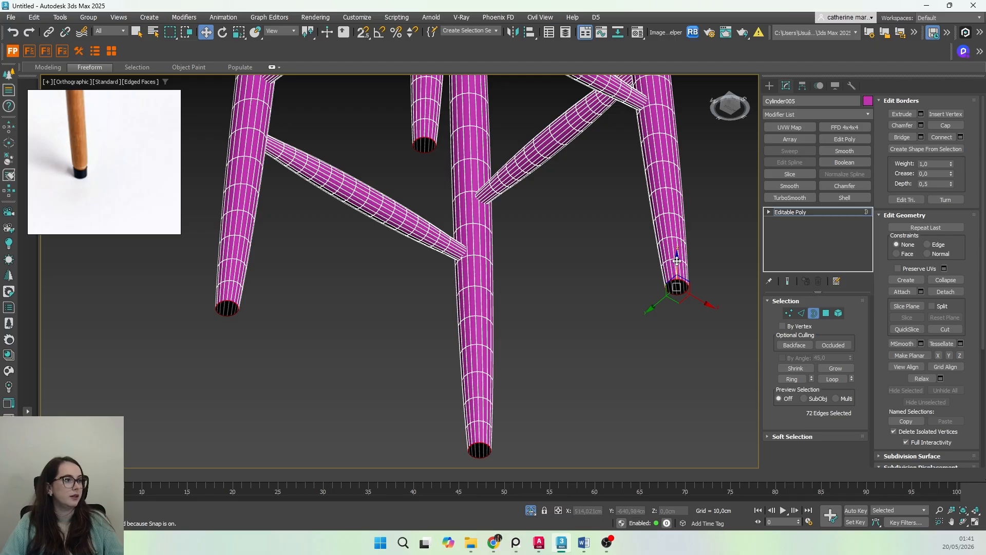
Step: Extrude the four leg-bottom borders downward, first as a thin band and again as a taller one, comparing with the reference foot
drag(677, 260, 678, 262)
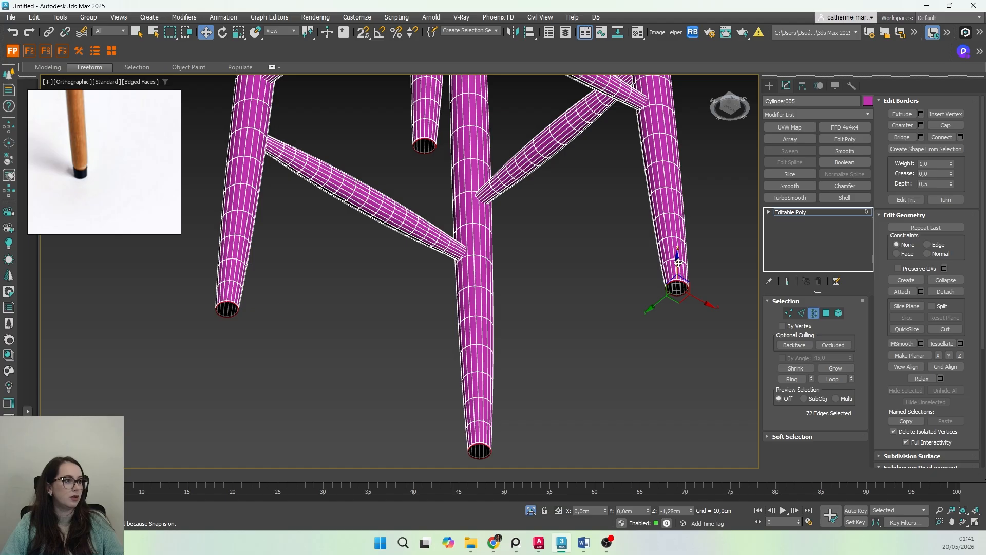
drag(678, 262, 678, 263)
alt+middle_drag(635, 282, 589, 333)
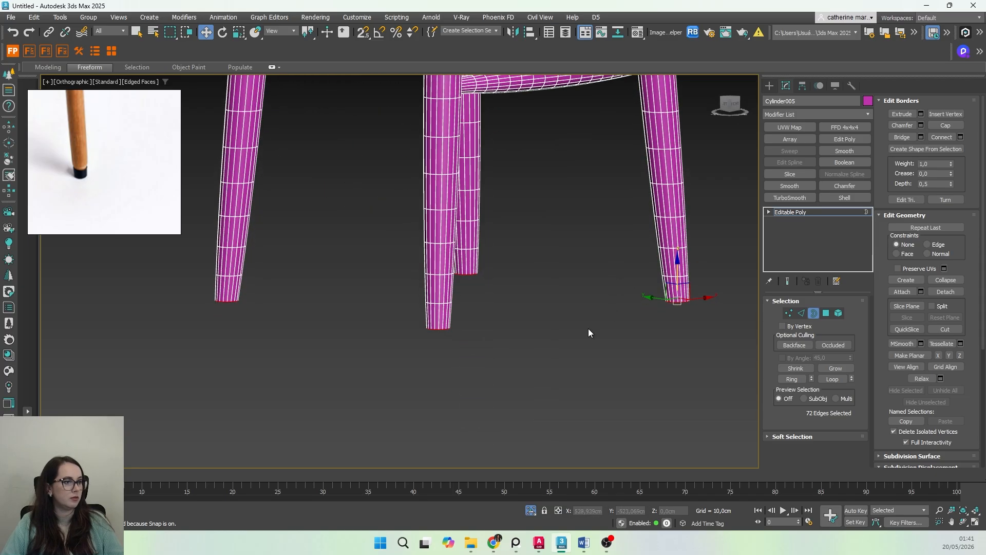
scroll(459, 339, up, 2)
middle_drag(690, 308, 474, 329)
scroll(534, 314, up, 8)
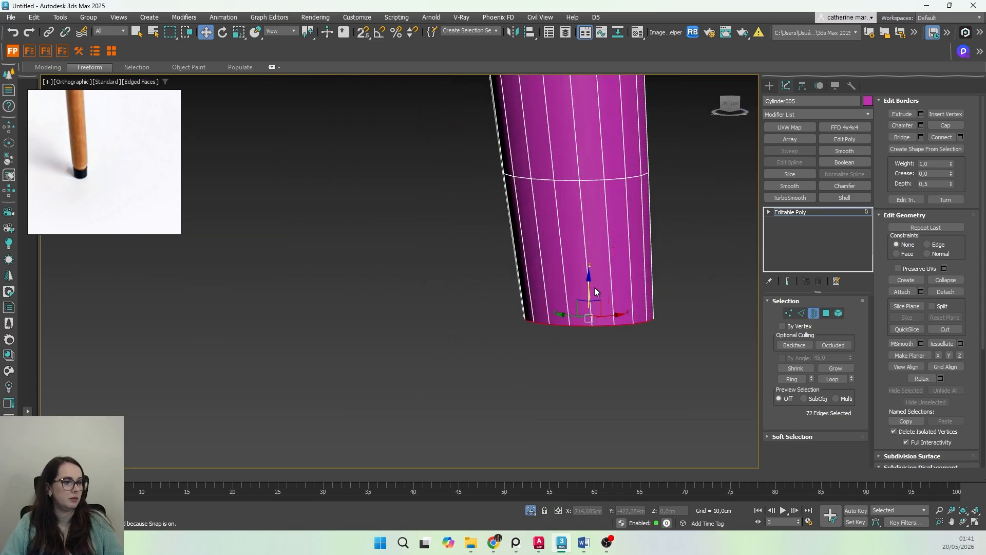
drag(587, 284, 587, 288)
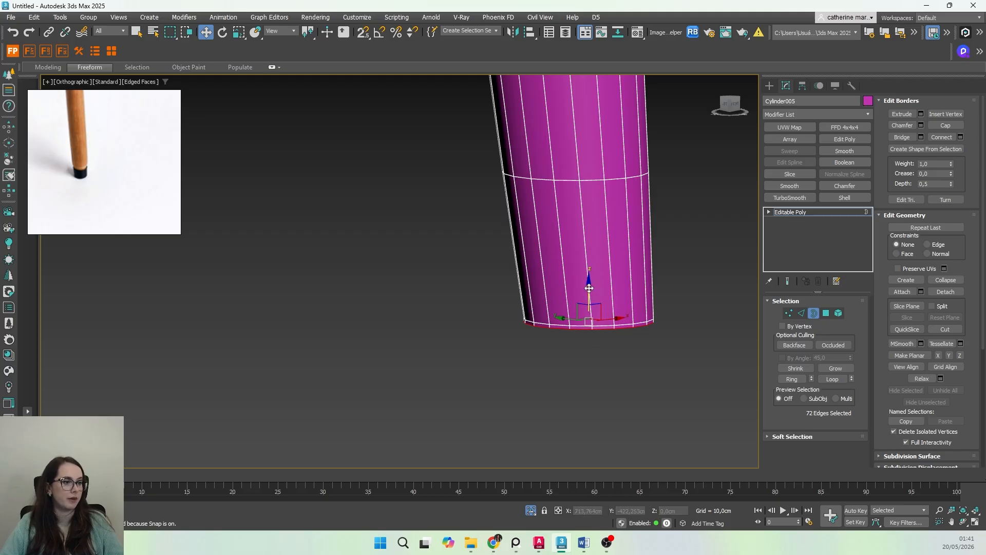
shift+drag(589, 287, 590, 306)
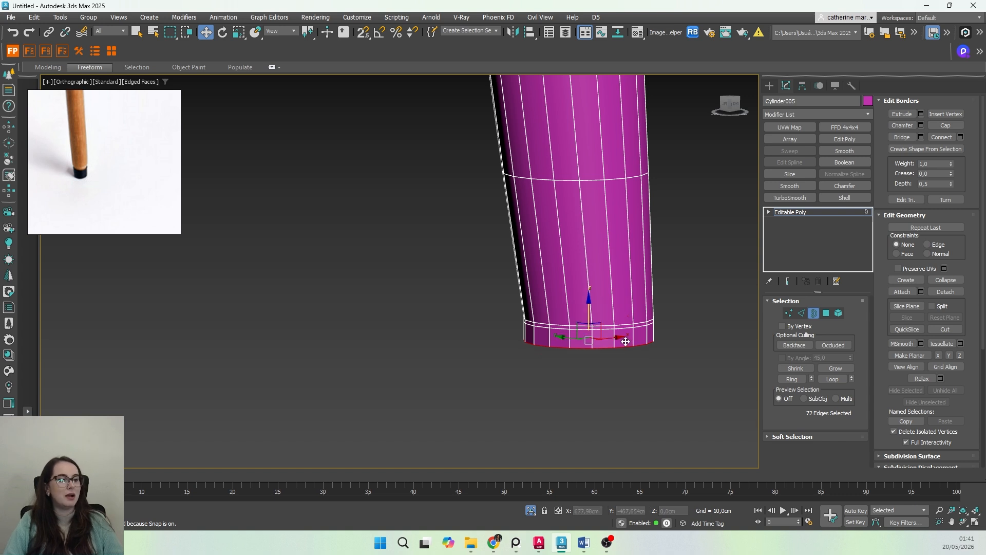
scroll(590, 350, down, 5)
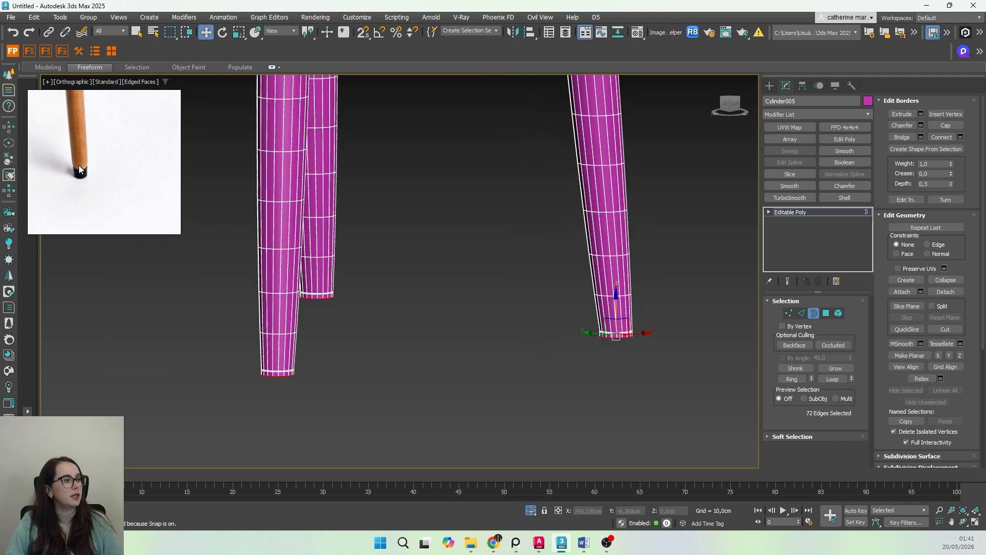
scroll(626, 341, up, 5)
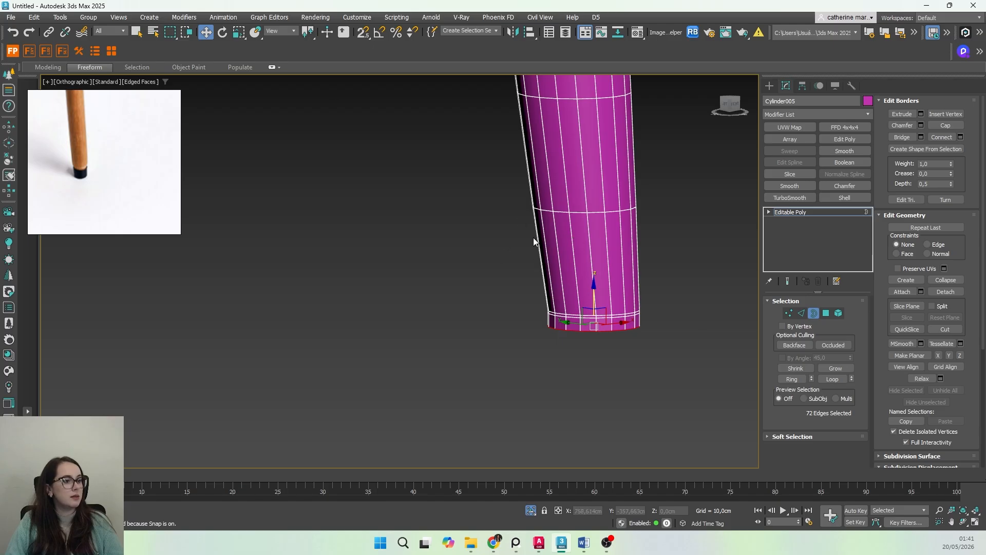
Step: Scale the four leg-bottom borders inward to about 61% and adjust their height to round off the leg ends
scroll(617, 284, down, 3)
key(r)
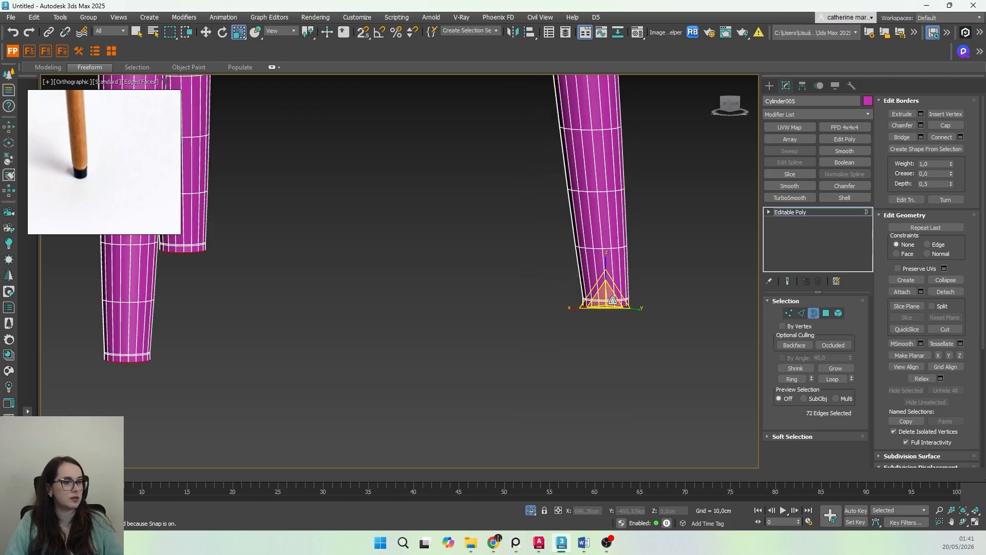
drag(611, 298, 616, 333)
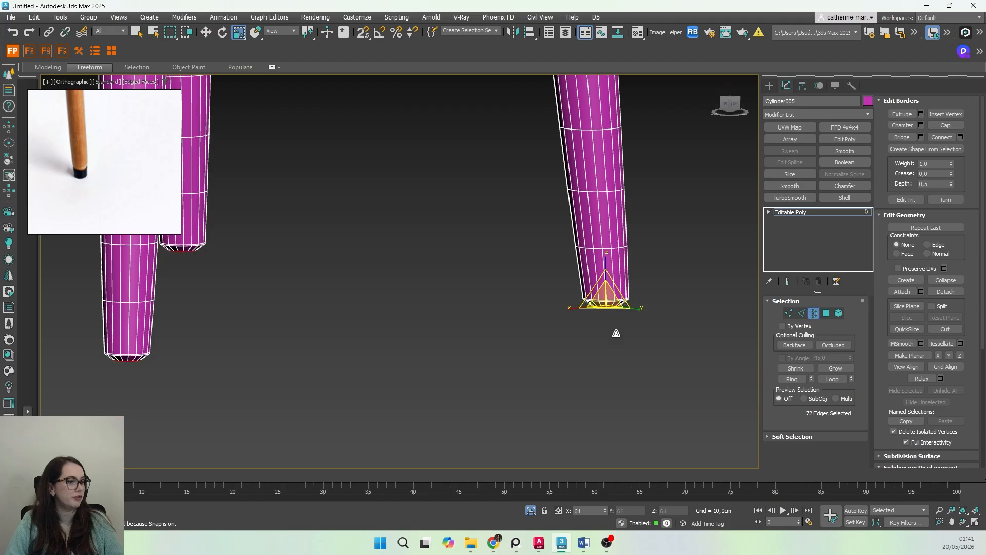
key(w)
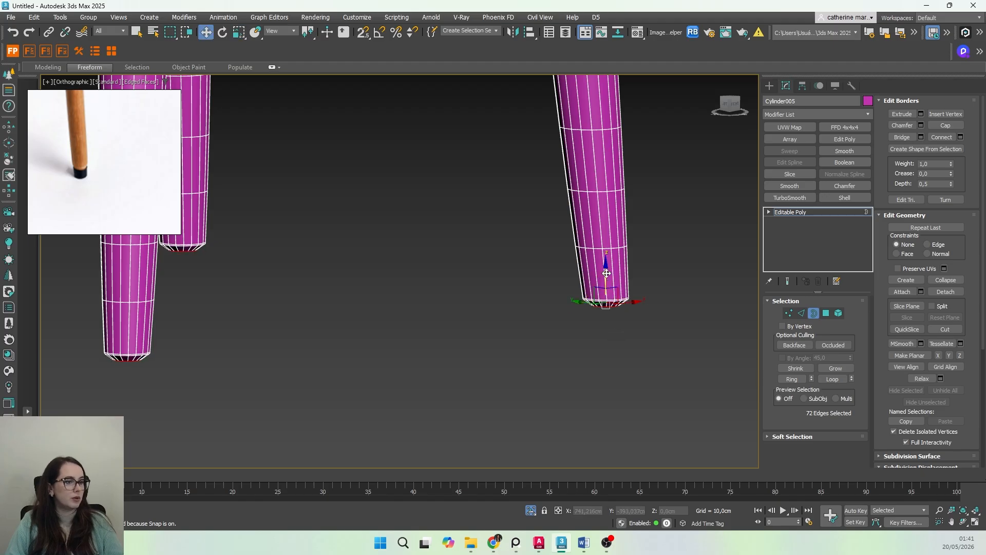
scroll(606, 295, up, 4)
drag(597, 287, 599, 325)
key(r)
key(w)
key(r)
key(w)
key(r)
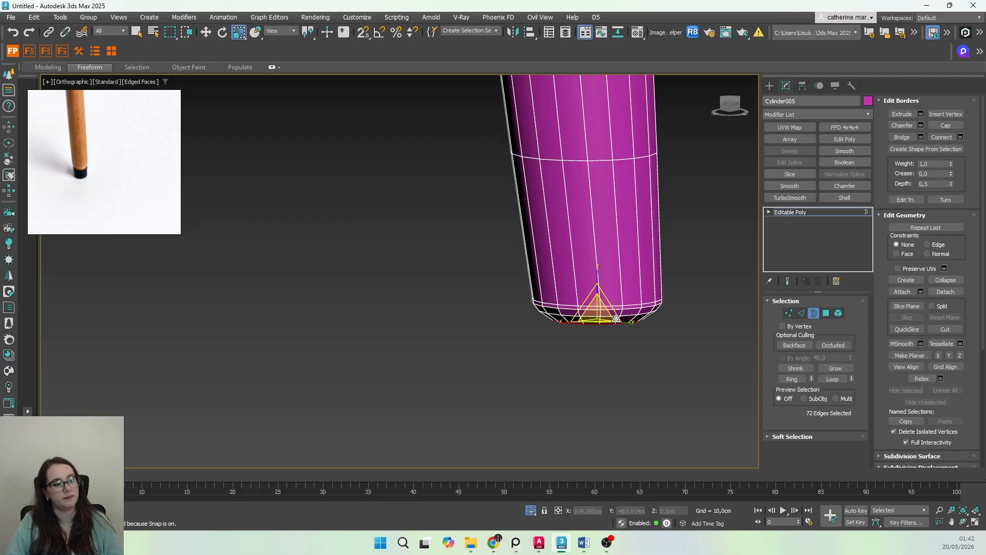
Step: Cap the open borders at the leg bottoms and leave border editing
scroll(623, 320, down, 3)
alt+middle_drag(624, 334, 617, 292)
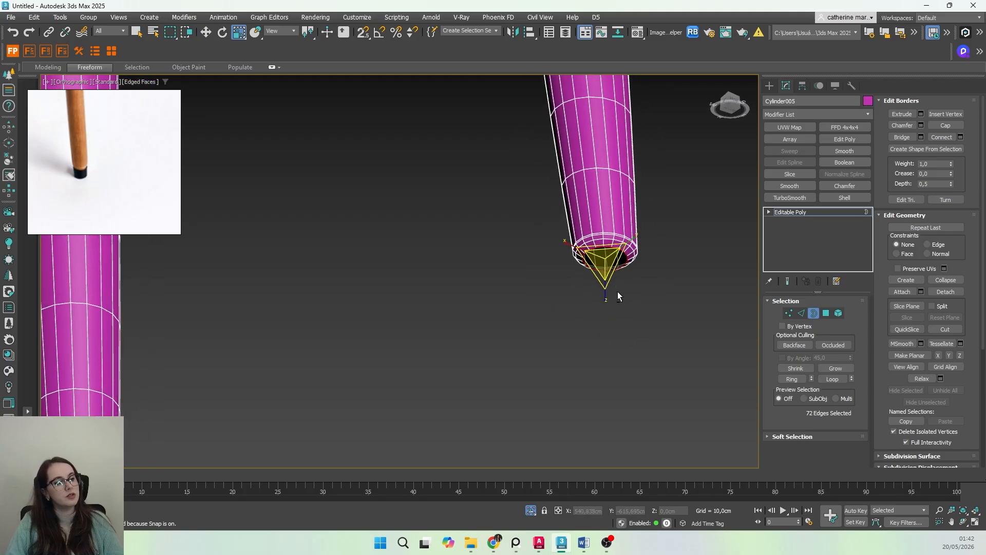
key(q)
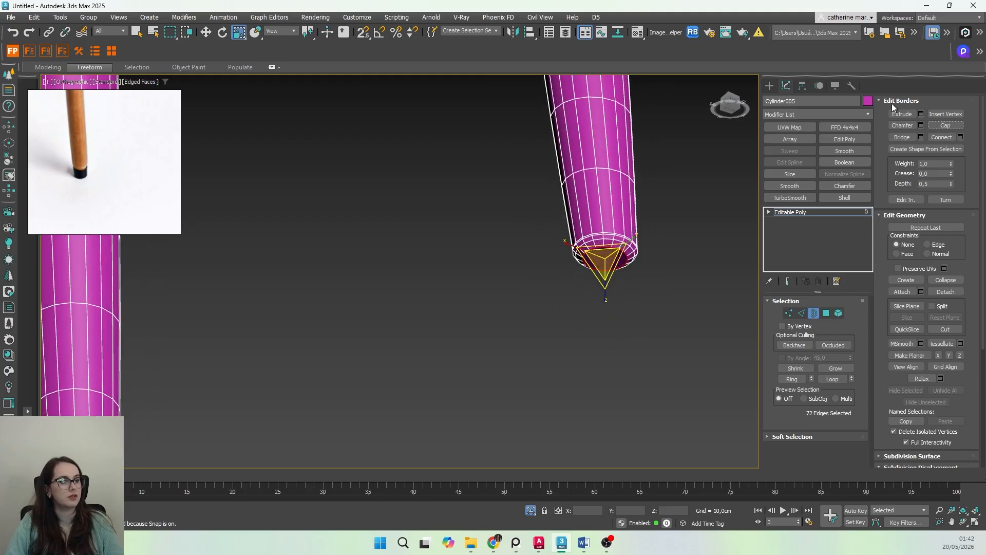
scroll(589, 268, up, 4)
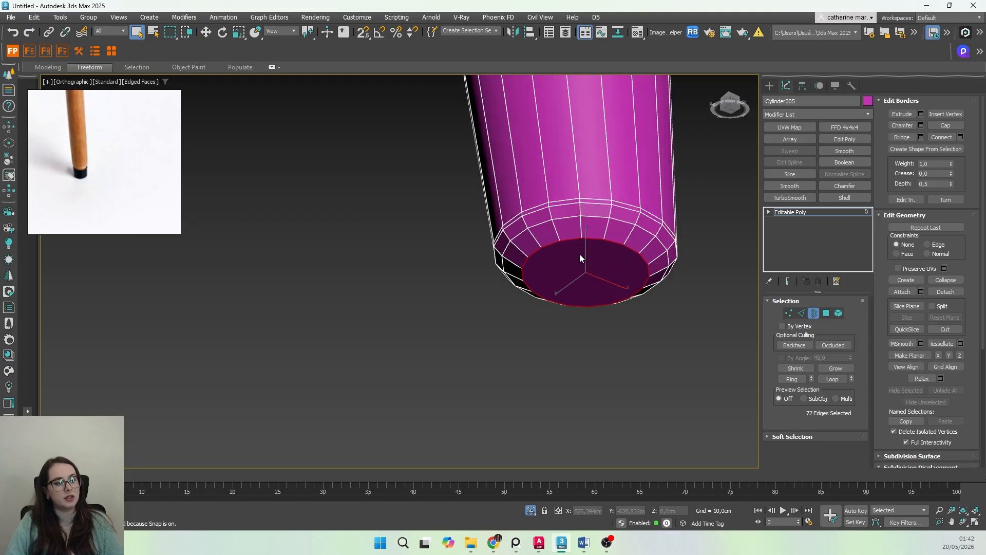
scroll(578, 238, down, 2)
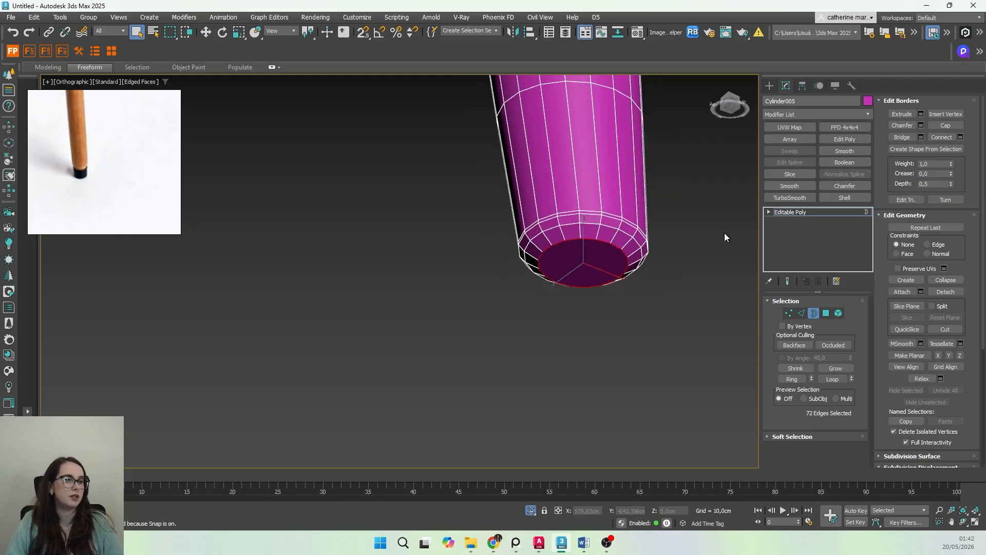
click(803, 212)
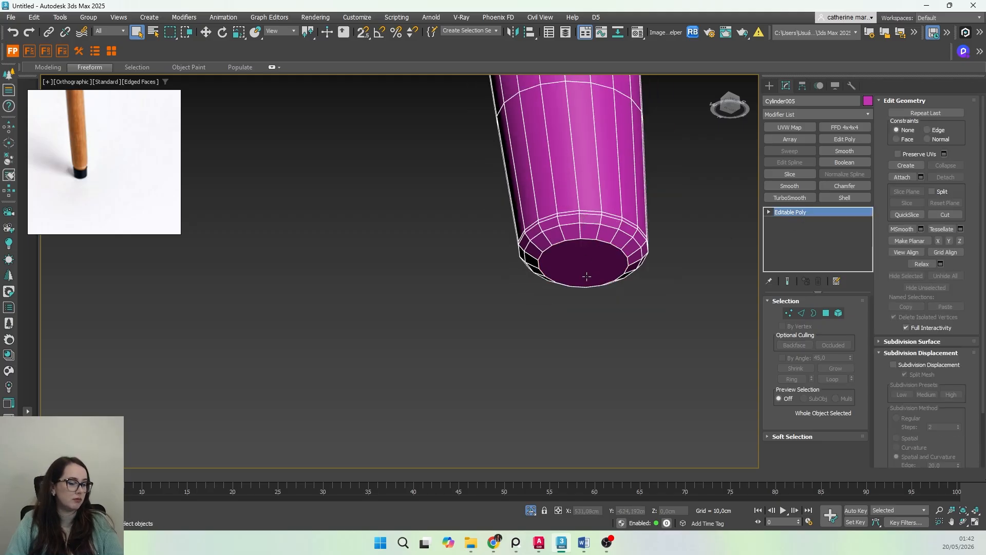
Step: Turn on snapping and cut two crossing edges between opposite vertices of the first leg's bottom cap
click(788, 314)
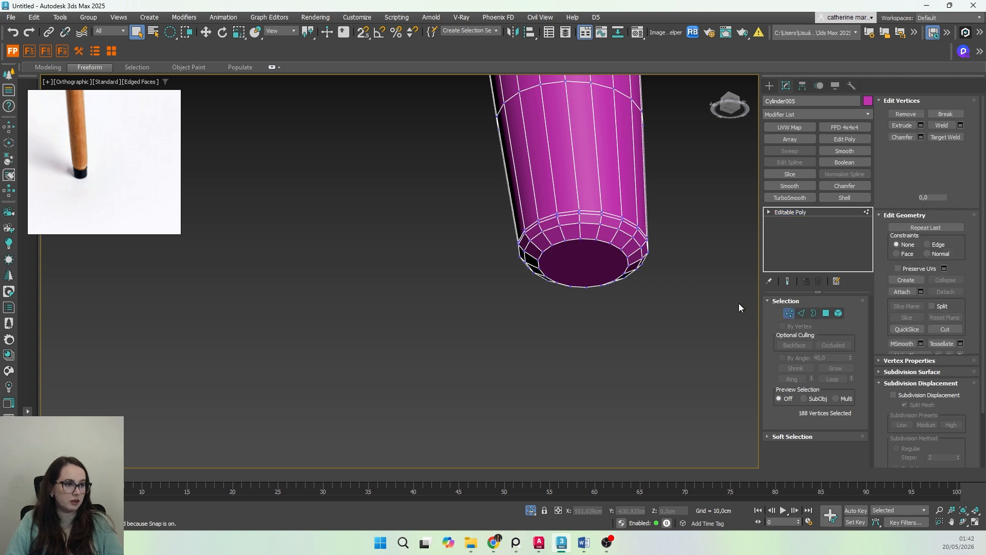
click(944, 330)
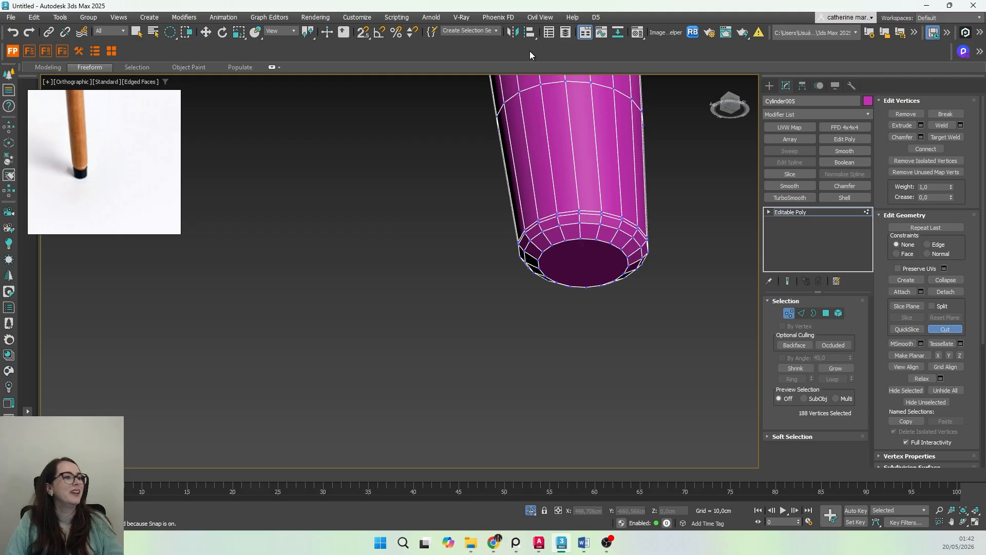
click(362, 32)
click(580, 239)
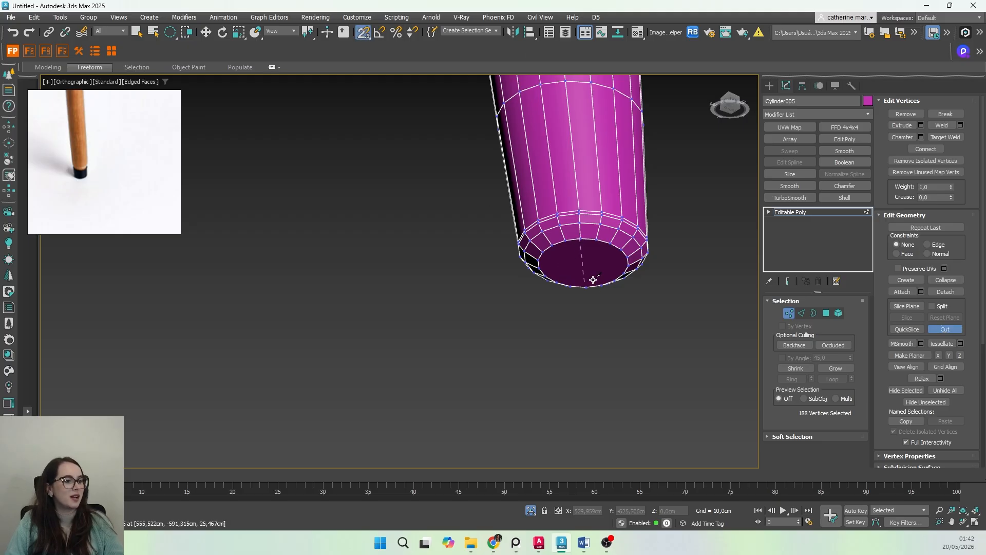
click(586, 287)
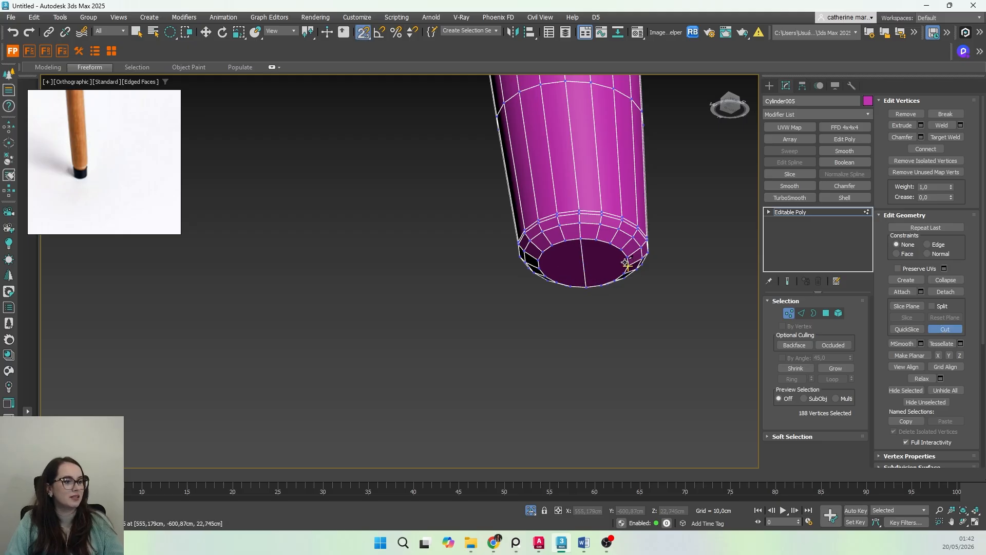
click(627, 265)
click(538, 267)
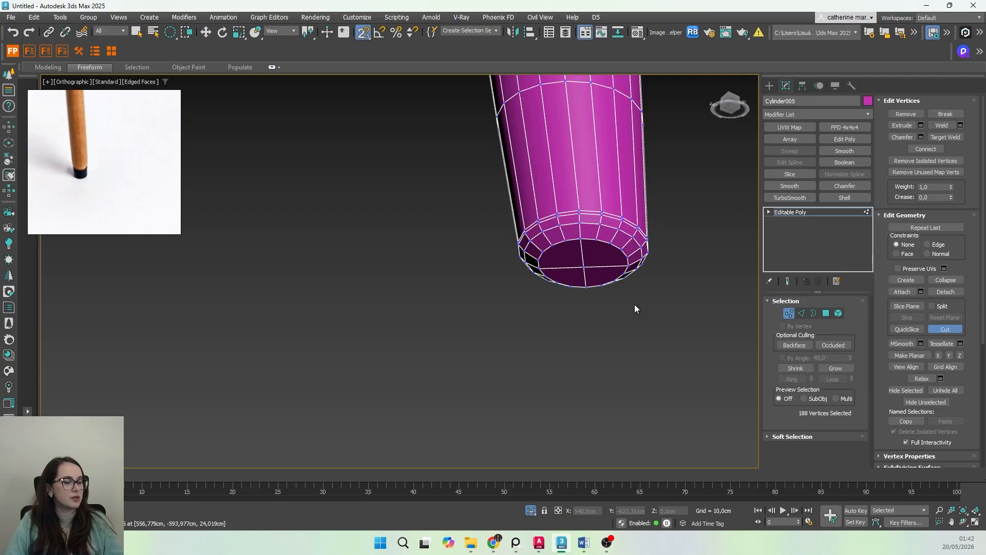
Step: Cut two crossing edges between opposite vertices on the bottom cap of the second leg
scroll(636, 308, down, 5)
middle_drag(459, 383, 506, 201)
scroll(393, 313, up, 3)
scroll(393, 313, up, 2)
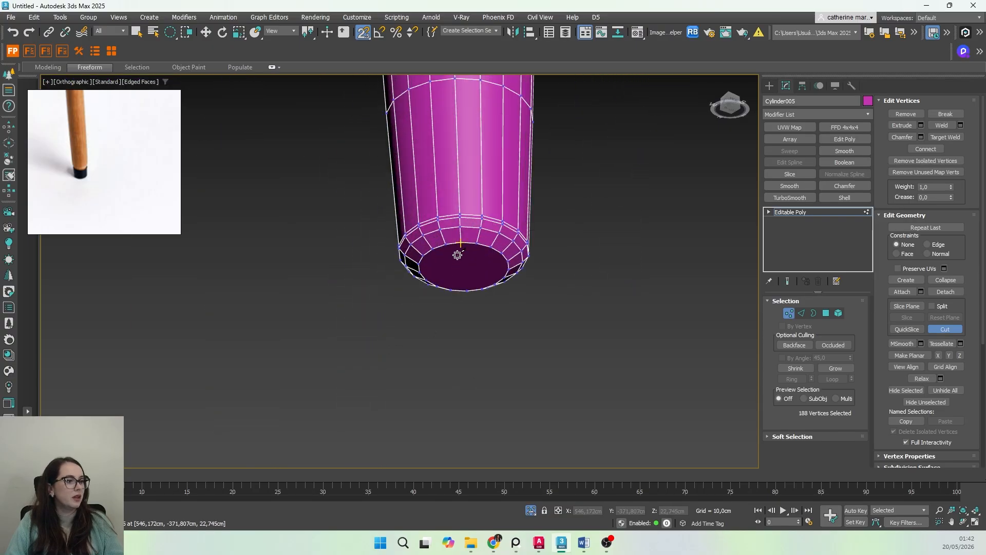
click(461, 242)
click(466, 290)
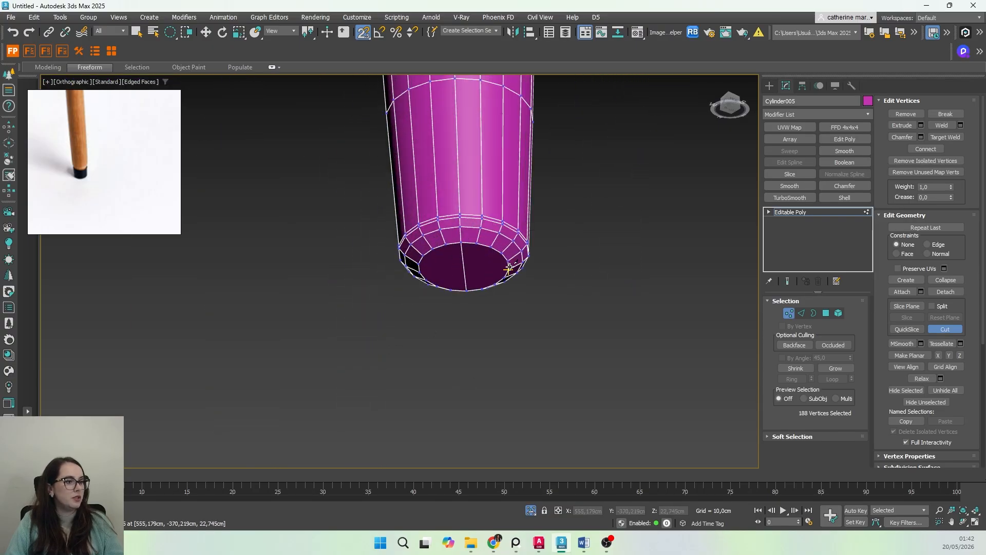
click(509, 267)
click(419, 272)
Step: Cut the same cross of edges into the third leg's bottom cap and end the cut
scroll(502, 303, down, 5)
middle_drag(314, 233, 411, 315)
scroll(336, 270, up, 4)
scroll(337, 271, up, 1)
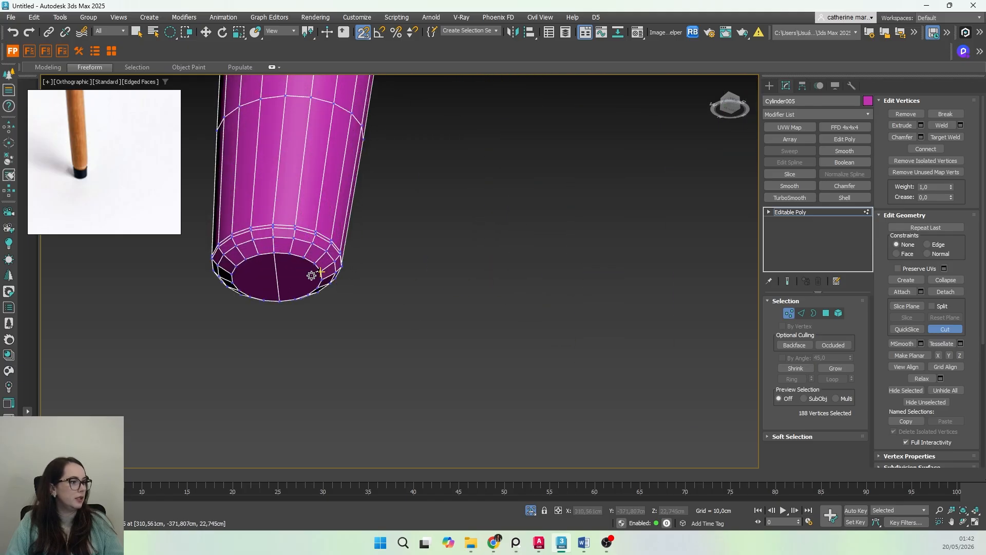
click(233, 282)
right_click(263, 281)
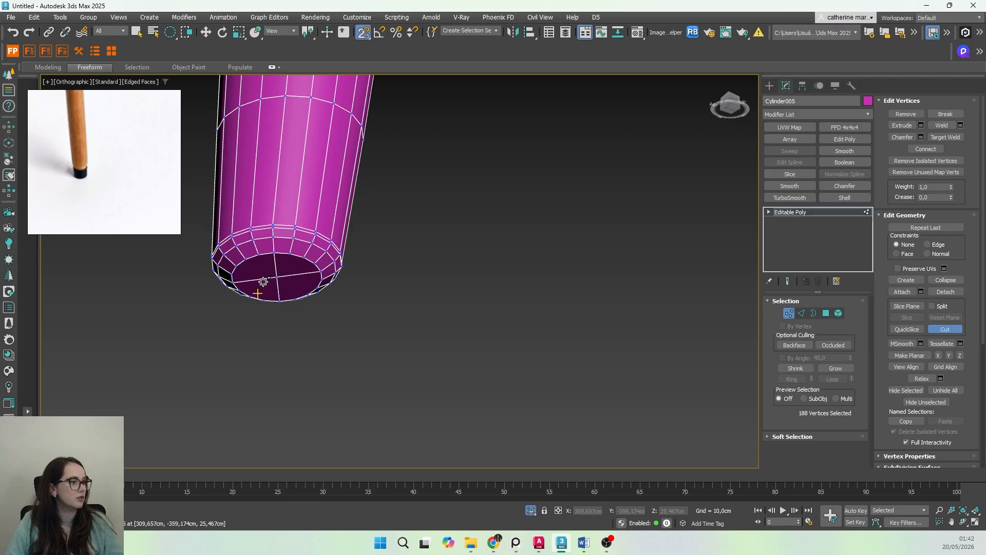
Step: Cut two crossing edges between opposite vertices on the fourth leg's bottom cap and end the cut
scroll(304, 298, down, 6)
middle_drag(403, 207, 381, 259)
scroll(460, 222, up, 5)
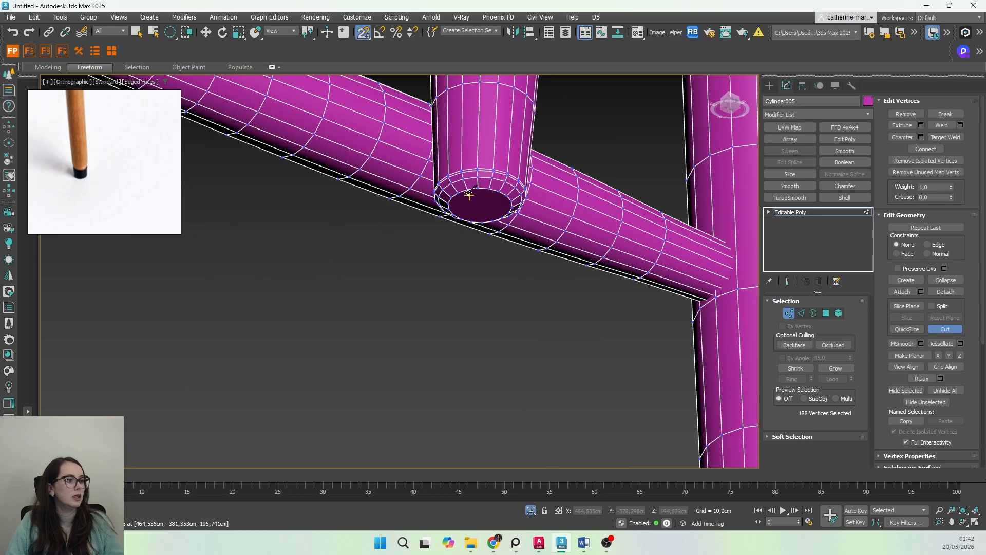
scroll(469, 190, up, 3)
click(483, 188)
click(492, 257)
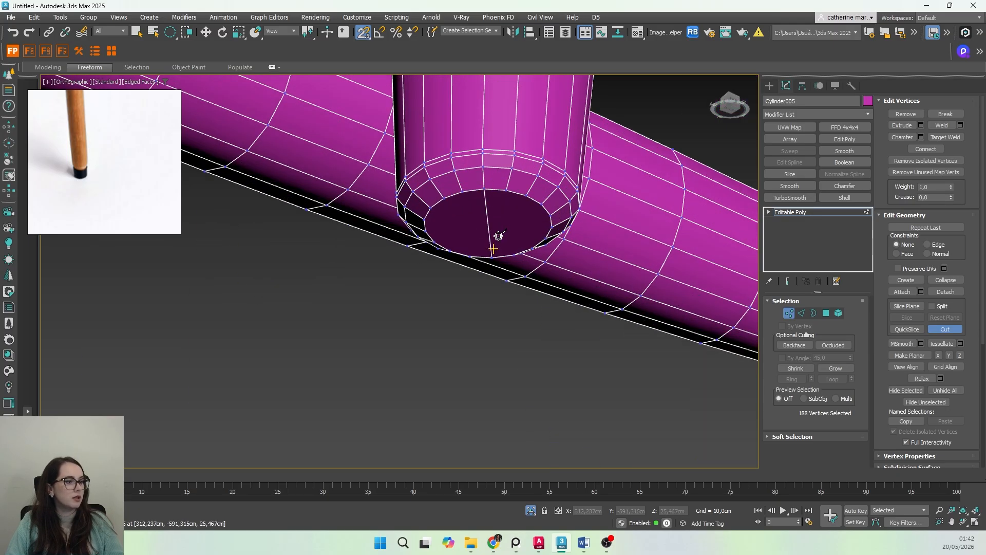
click(549, 216)
click(426, 231)
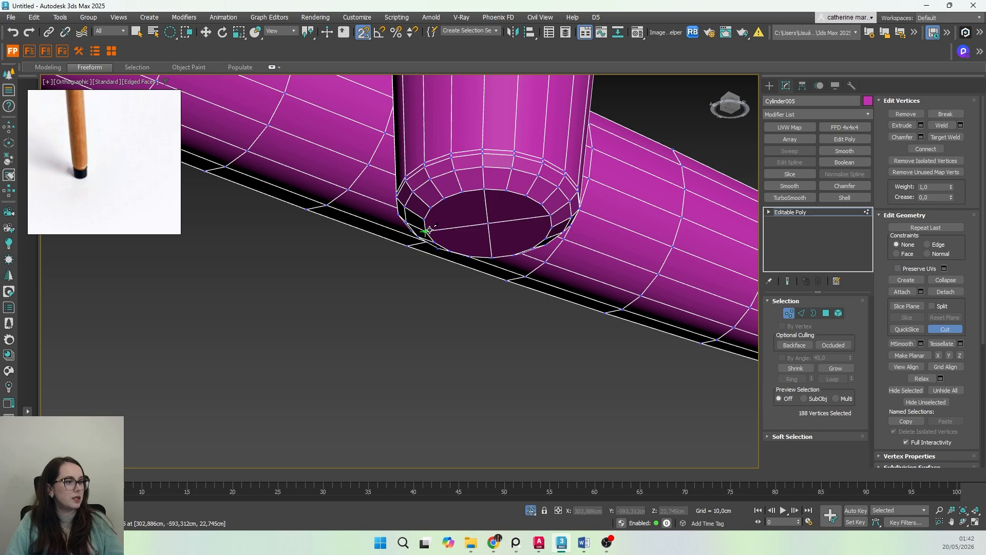
right_click(426, 231)
click(945, 329)
Step: Examine the middle vertex rings of the stool's rungs in shaded and wireframe display
scroll(388, 221, down, 6)
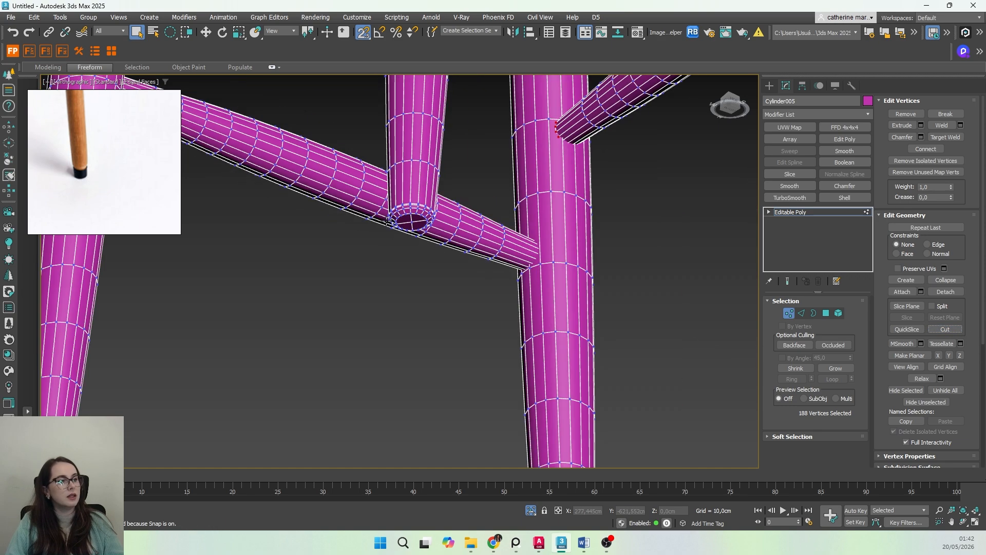
scroll(415, 235, down, 10)
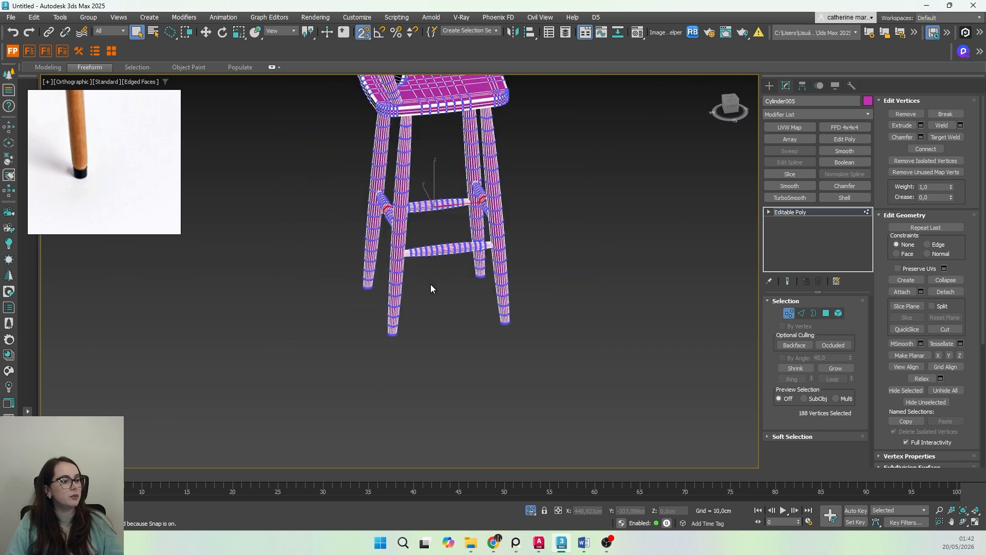
middle_drag(431, 286, 583, 303)
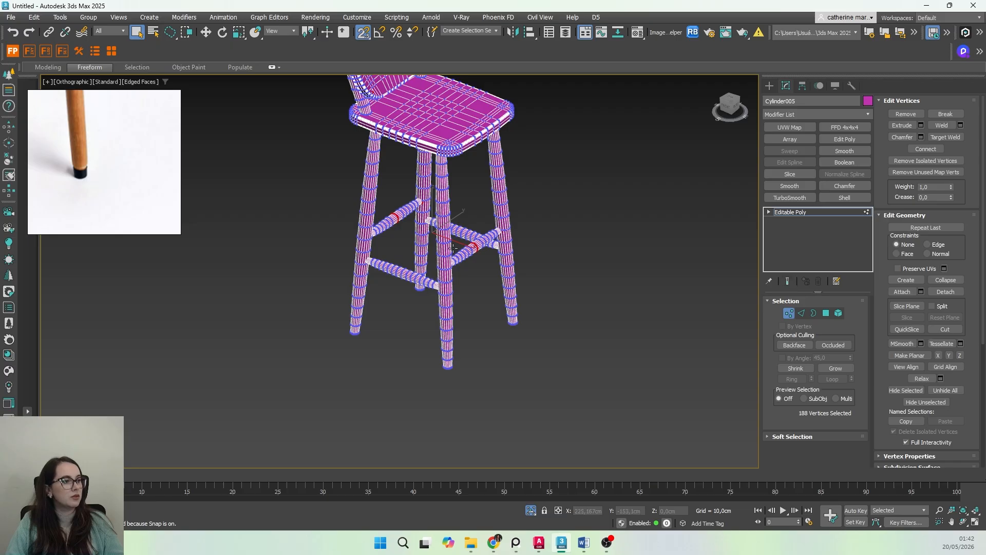
scroll(452, 248, up, 15)
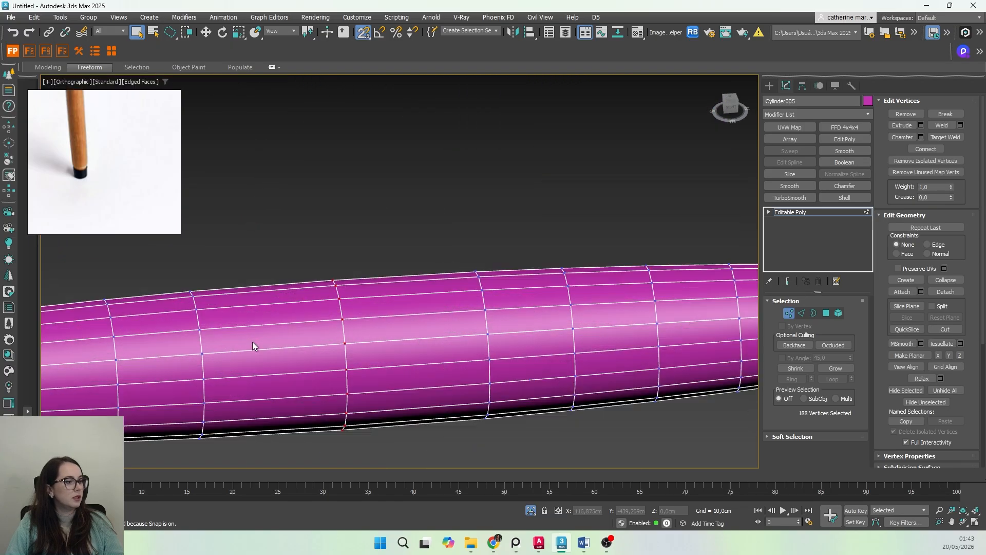
scroll(252, 345, down, 10)
middle_drag(325, 291, 424, 307)
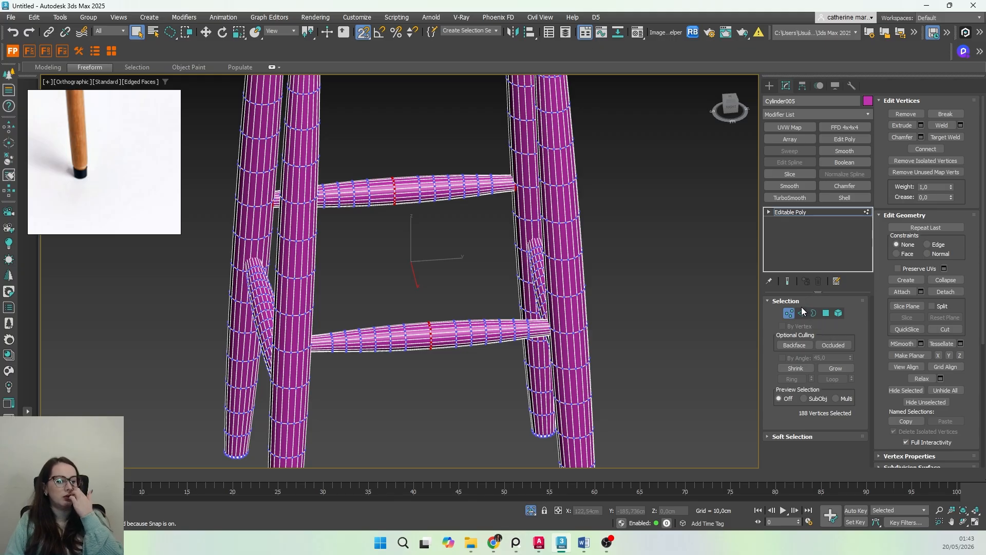
scroll(432, 328, up, 8)
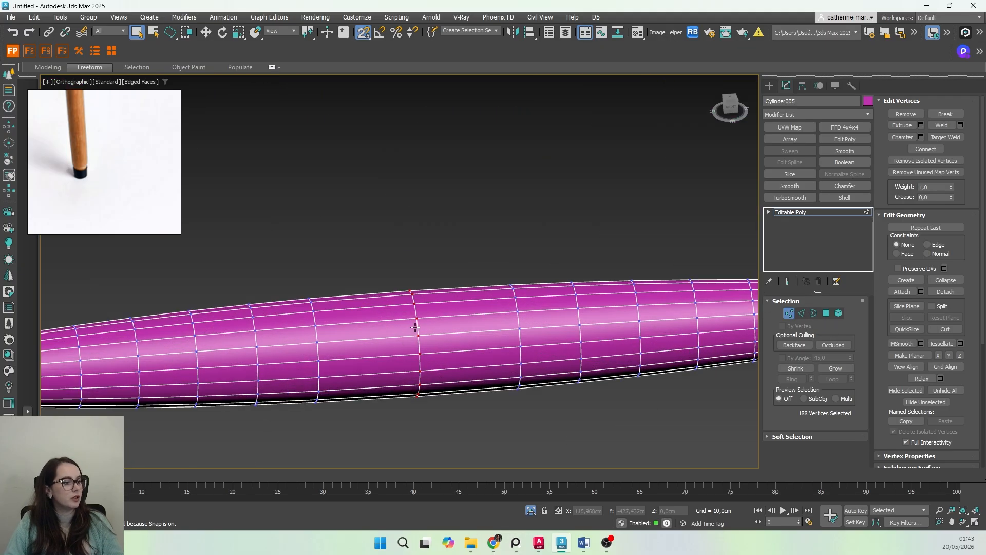
scroll(415, 328, down, 4)
key(F3)
scroll(427, 344, up, 4)
scroll(422, 344, down, 2)
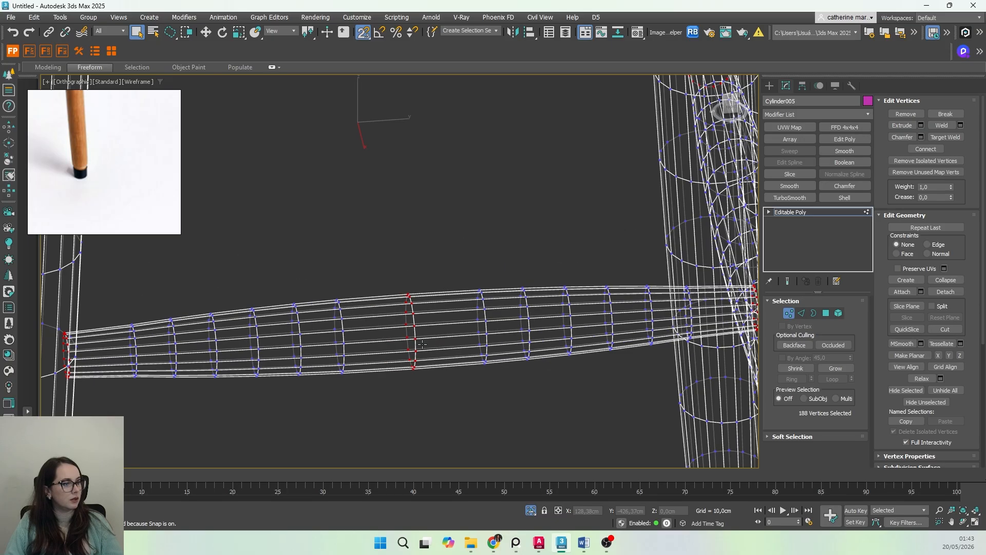
scroll(422, 344, down, 4)
alt+middle_drag(420, 344, 417, 344)
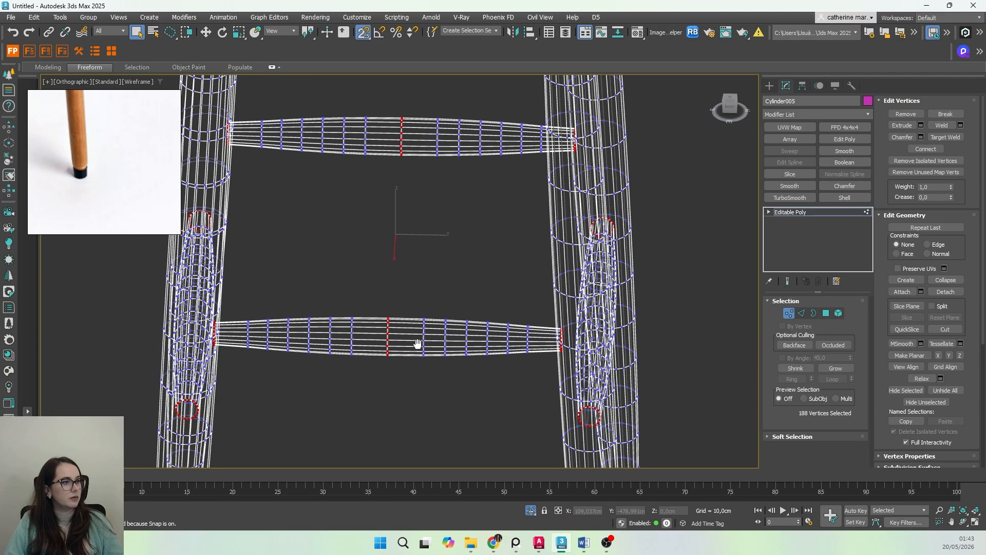
Step: Select the middle vertex rings of two opposite rungs and weld them with a threshold of 0,5 cm
click(670, 307)
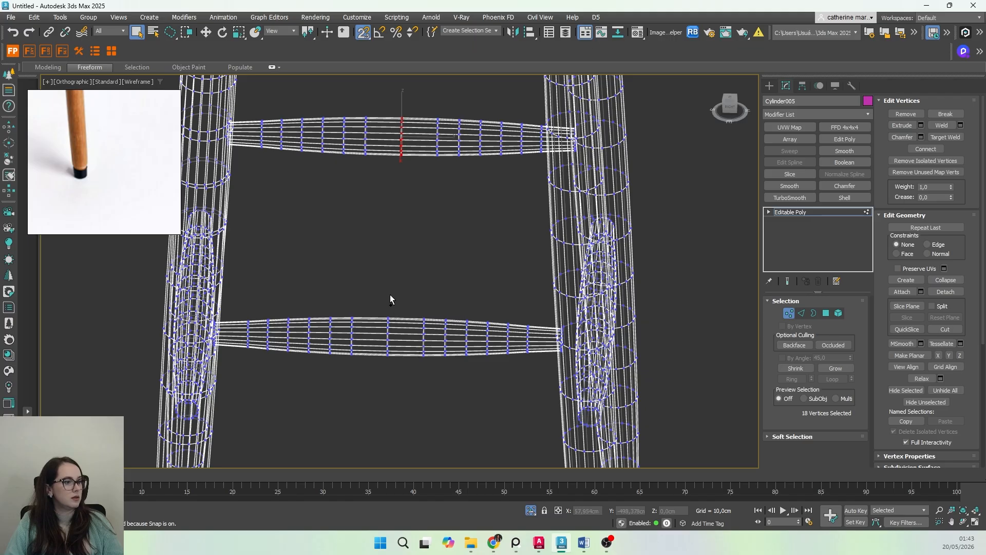
ctrl+drag(369, 318, 367, 339)
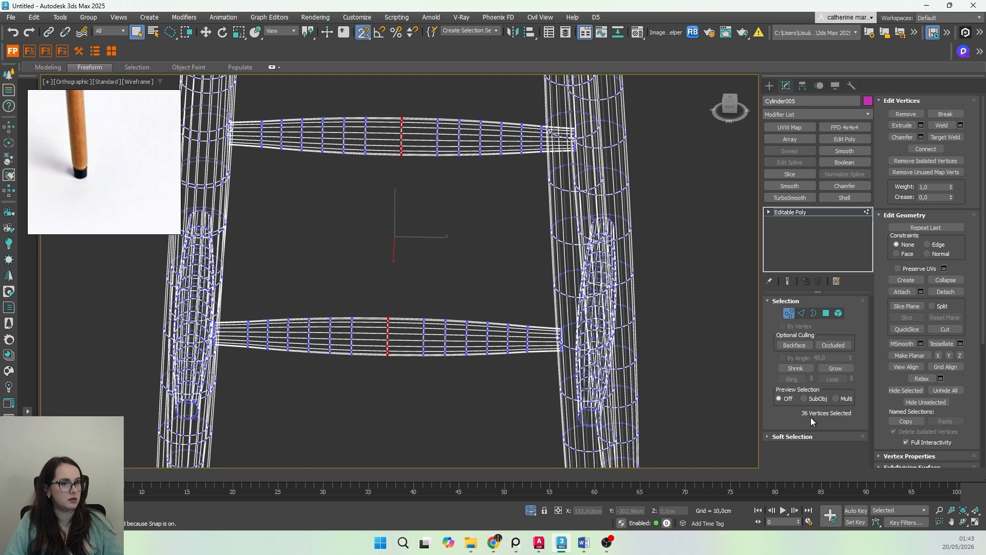
click(960, 125)
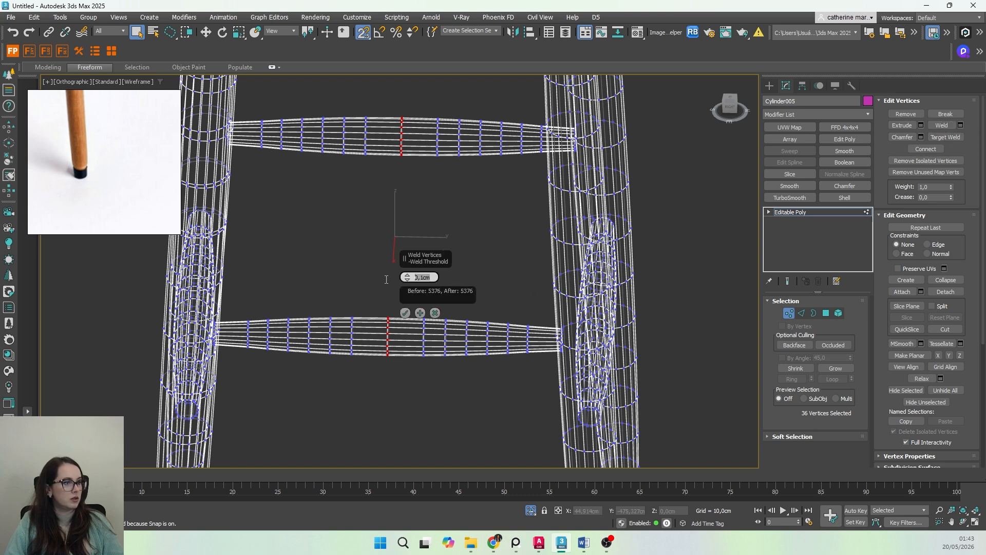
text(0,5)
key(Return)
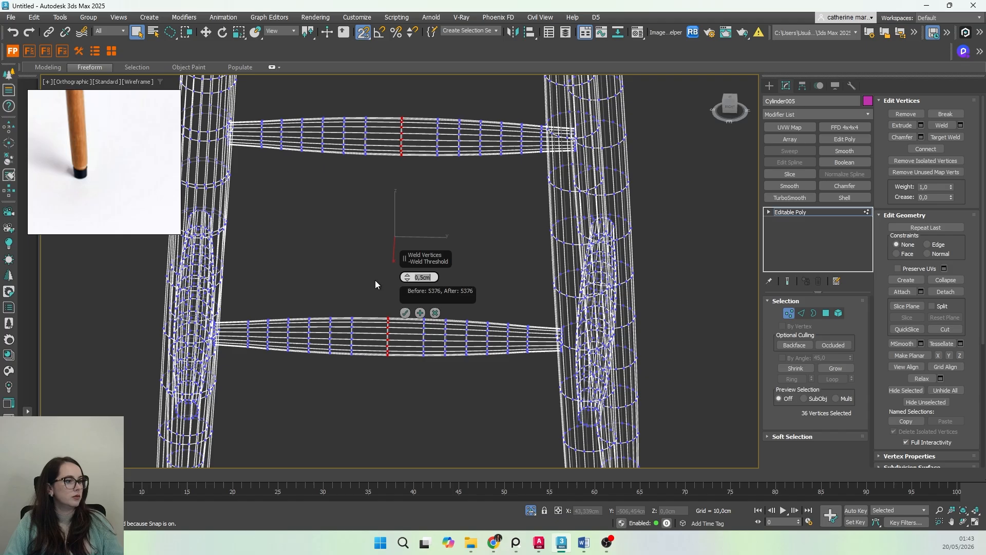
click(406, 313)
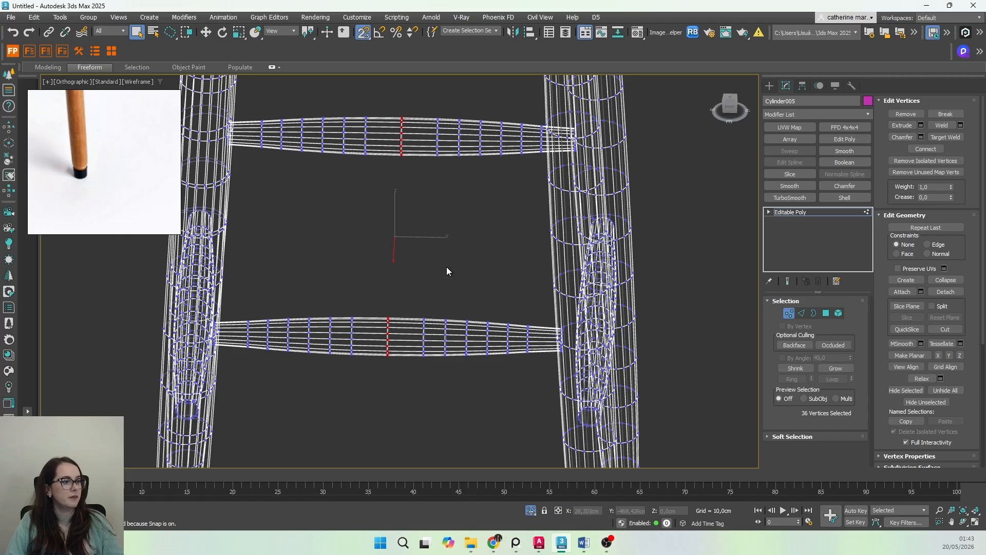
Step: Pull one middle vertex of the rung upward and sideways to test the weld, undo both moves and clear the selection
click(388, 328)
key(w)
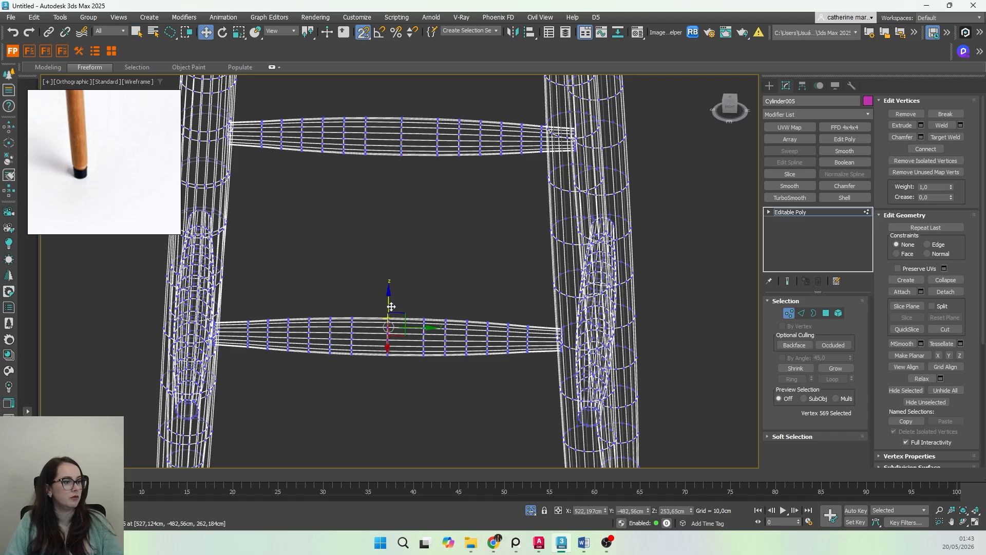
drag(387, 294, 380, 200)
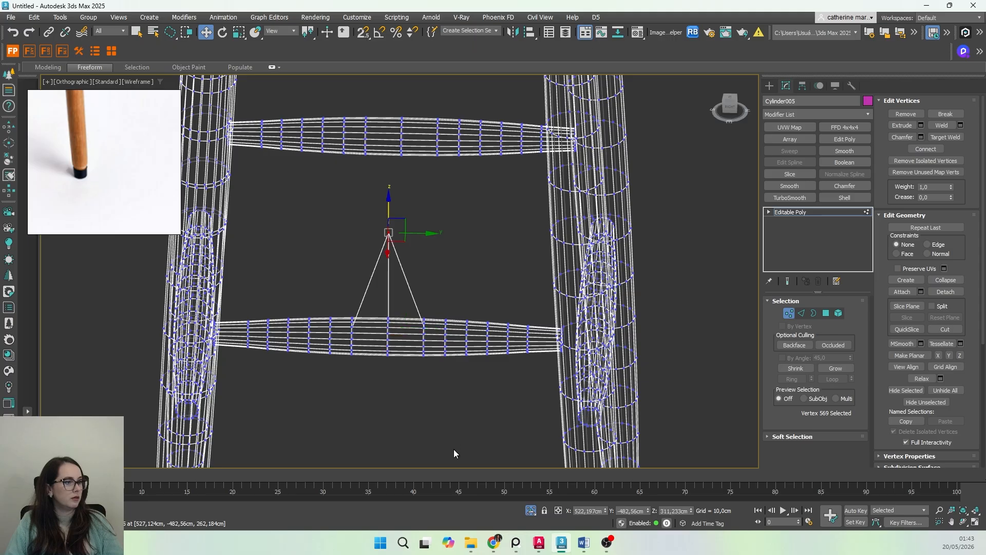
key(F3)
mouse_move(401, 390)
alt+middle_down()
mouse_move(288, 363)
mouse_move(279, 352)
alt+middle_up()
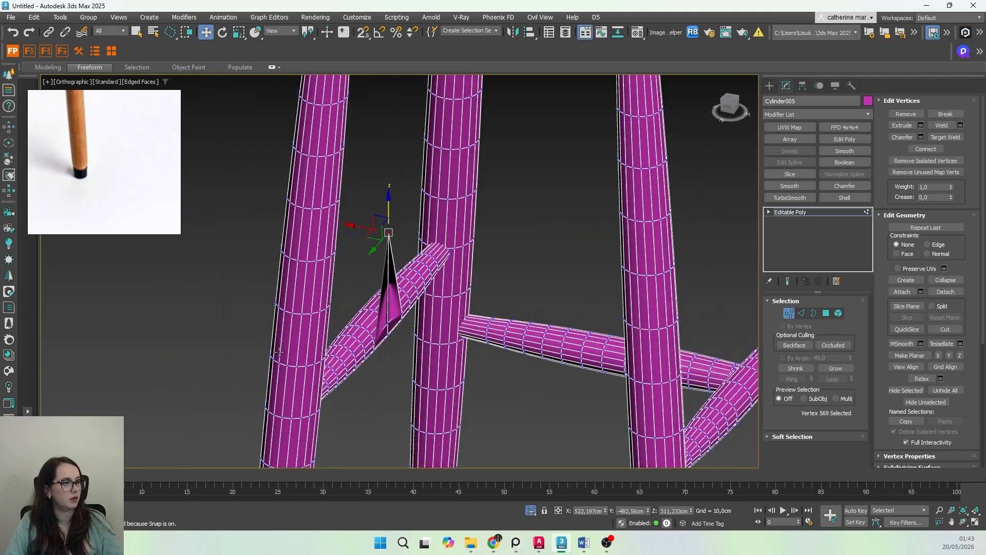
drag(354, 224, 470, 249)
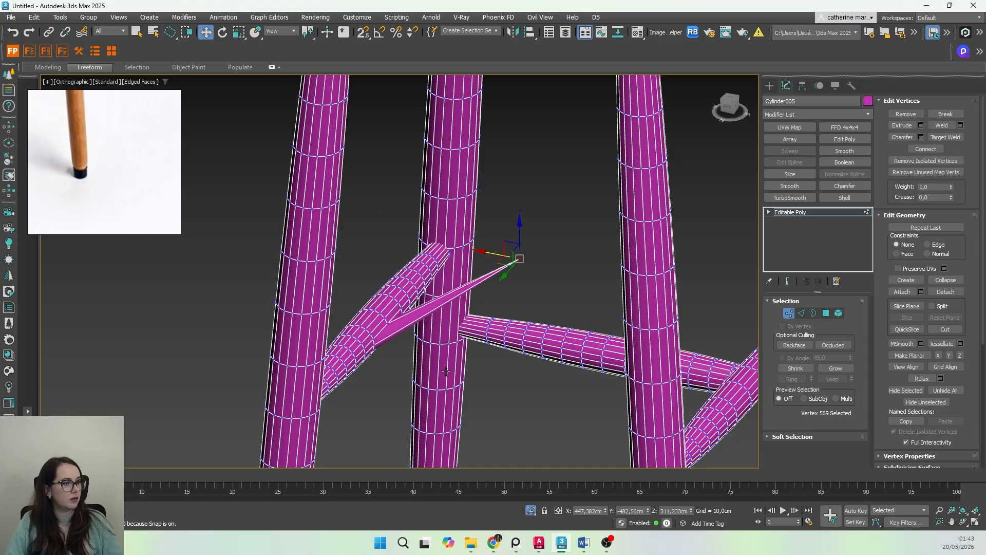
alt+middle_drag(470, 249, 274, 354)
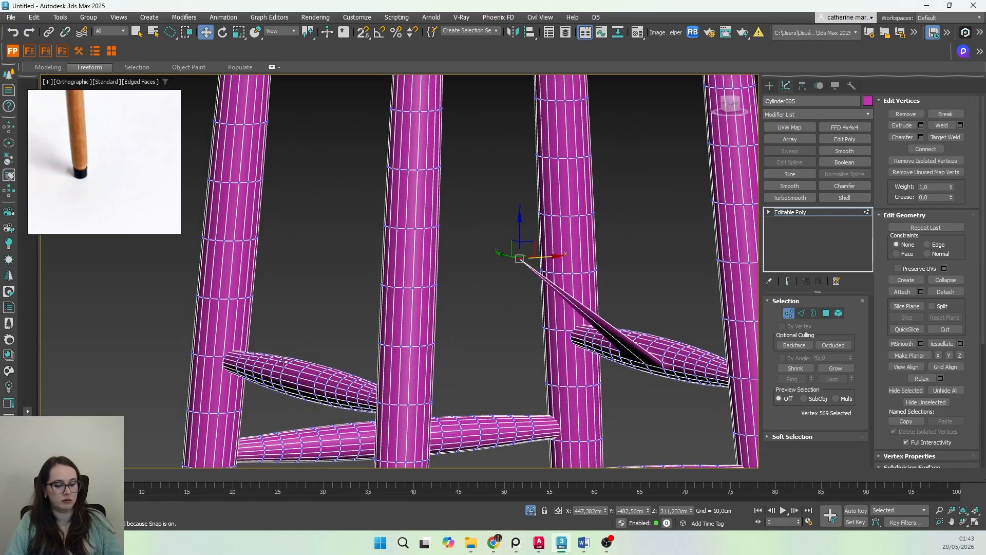
key(ctrl+z)
key(ctrl+z)
key(q)
click(655, 381)
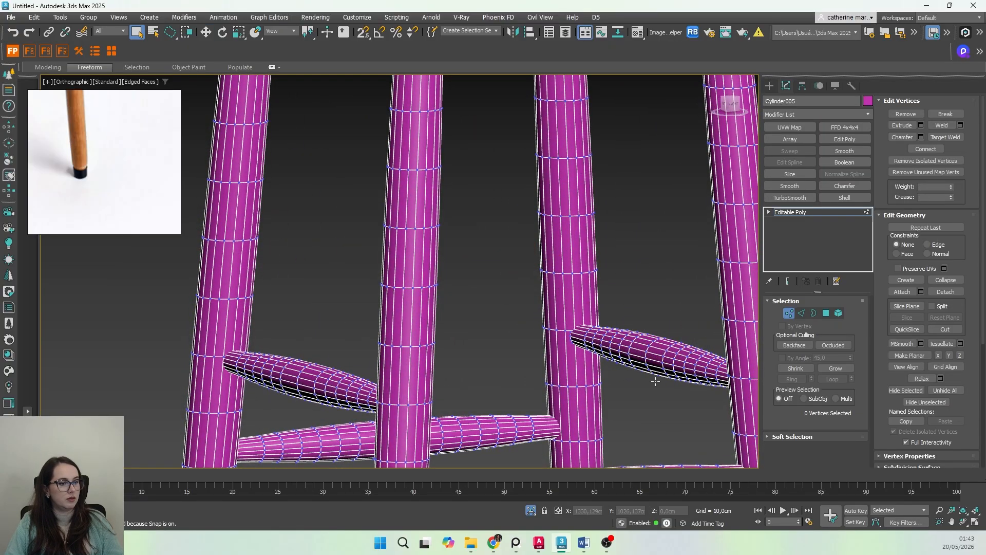
Step: Leave vertex editing and rename the stool object as BANQUETA DE MADEIRA BÁSICA
scroll(656, 381, up, 2)
alt+middle_drag(655, 381, 451, 351)
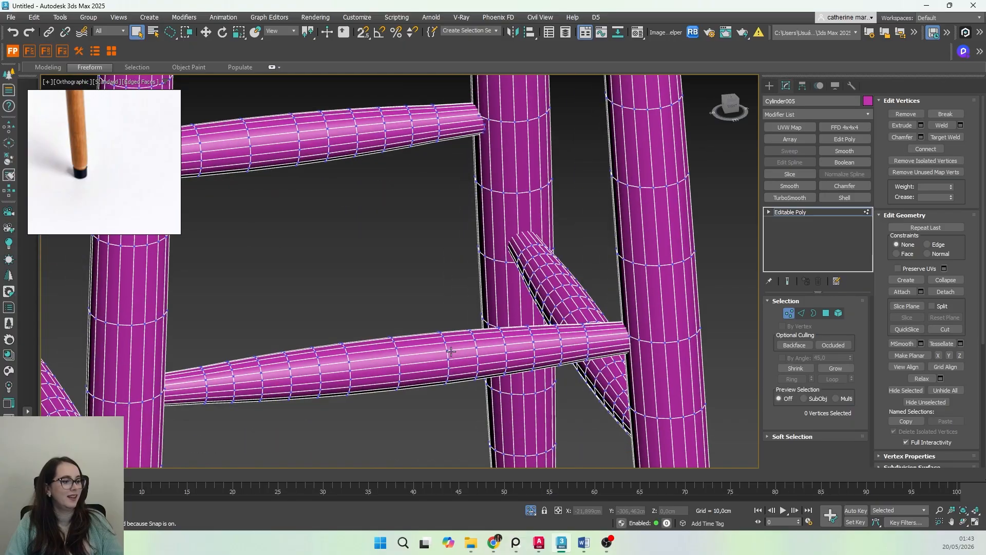
scroll(450, 351, down, 5)
middle_drag(402, 402, 403, 363)
mouse_move(403, 364)
alt+middle_down()
mouse_move(436, 363)
mouse_move(417, 365)
alt+middle_up()
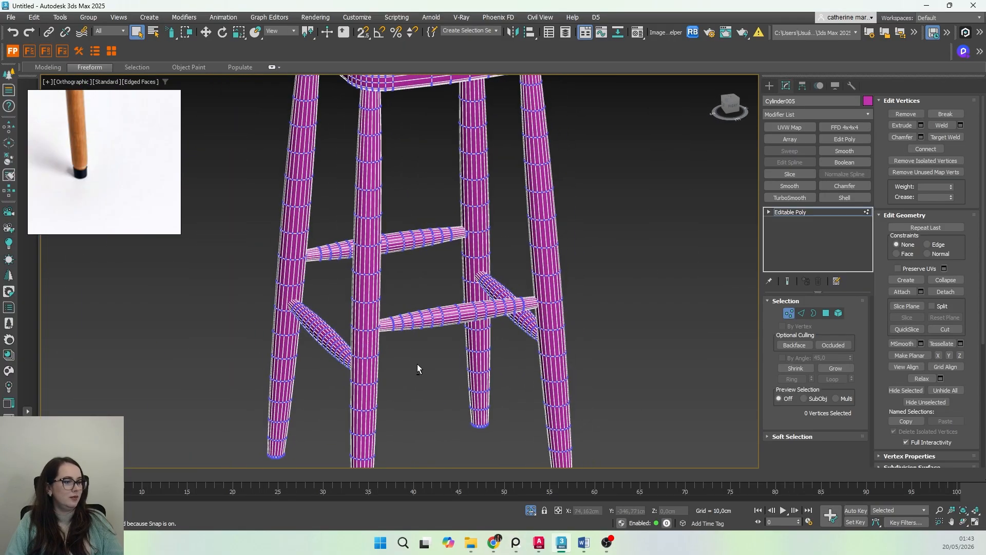
click(789, 313)
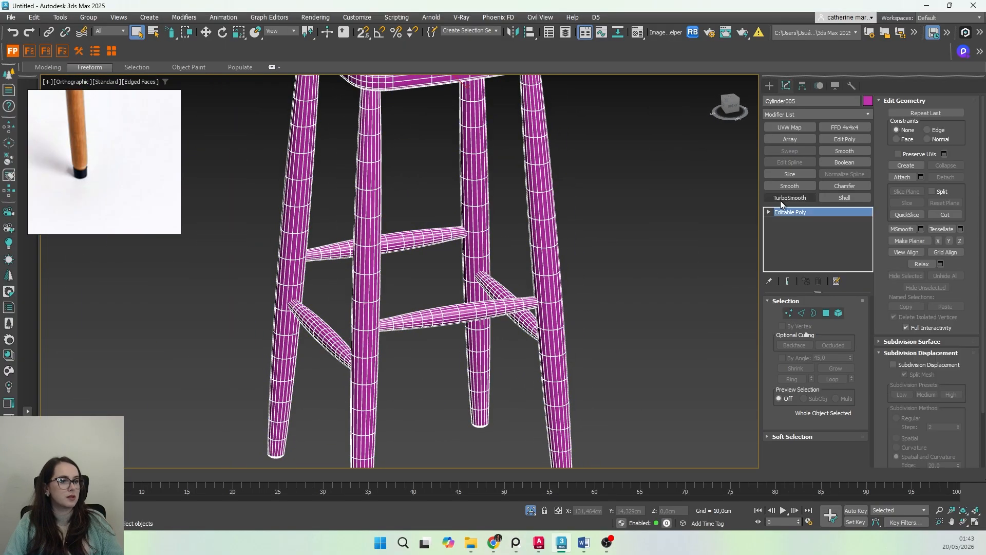
click(770, 86)
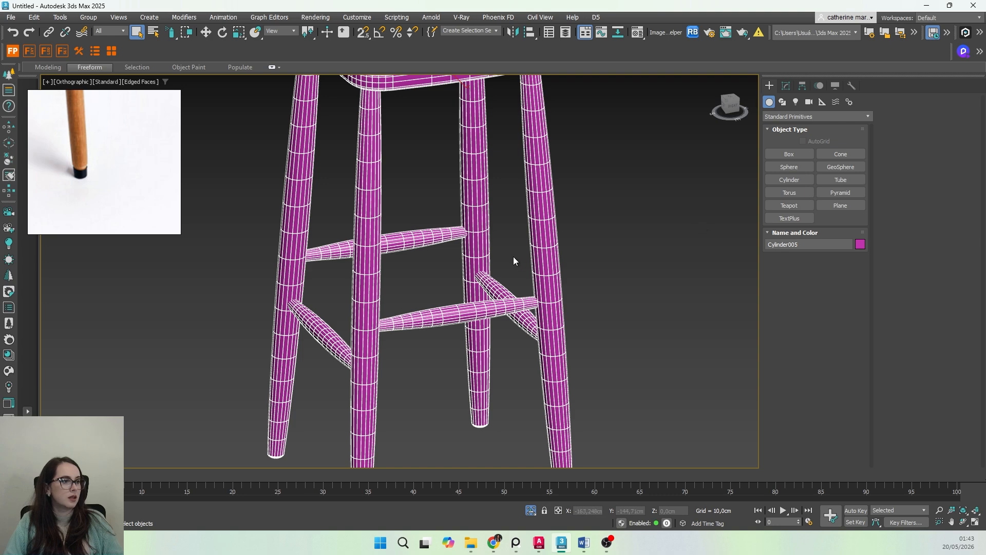
middle_drag(514, 261, 485, 282)
text(B)
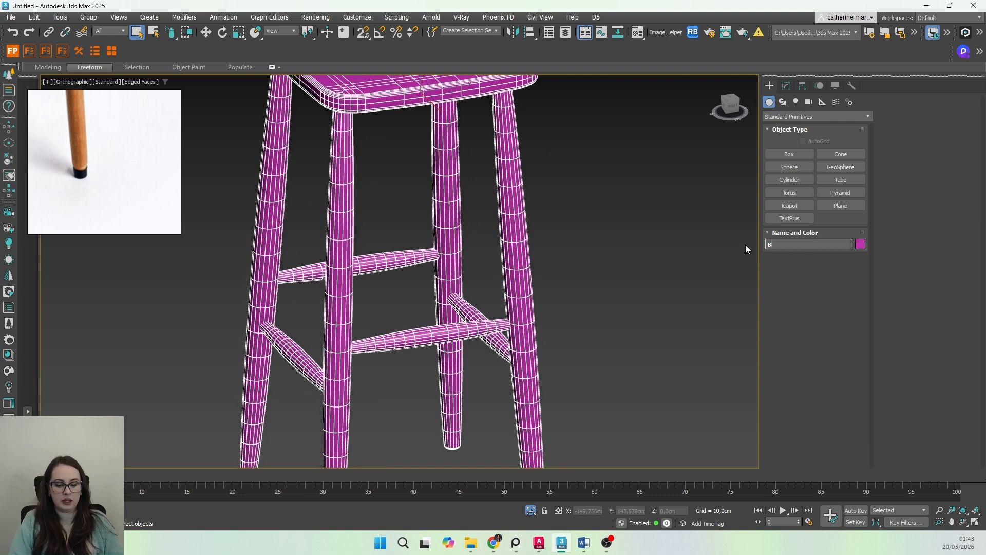
text(ANQUETA DE MADEI)
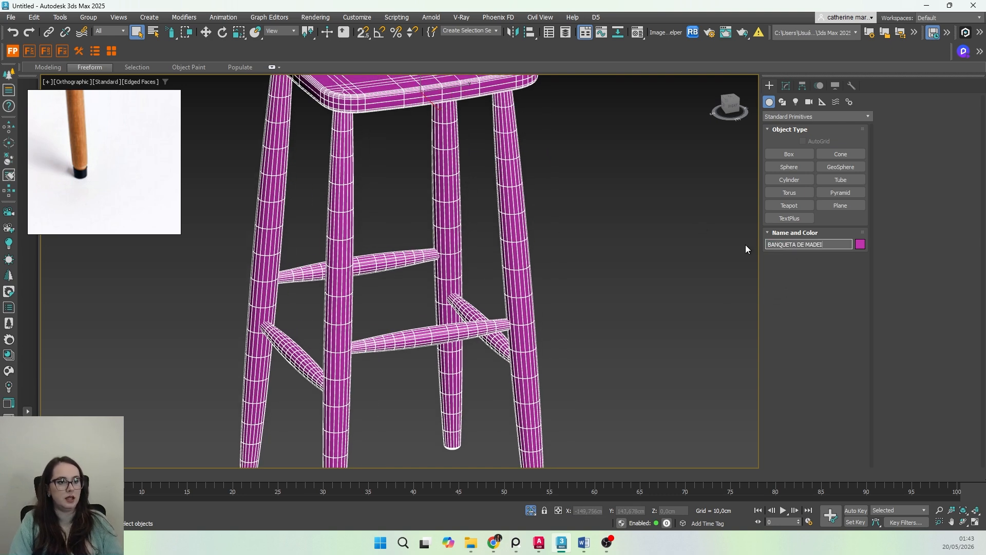
text(RA BÁSICA)
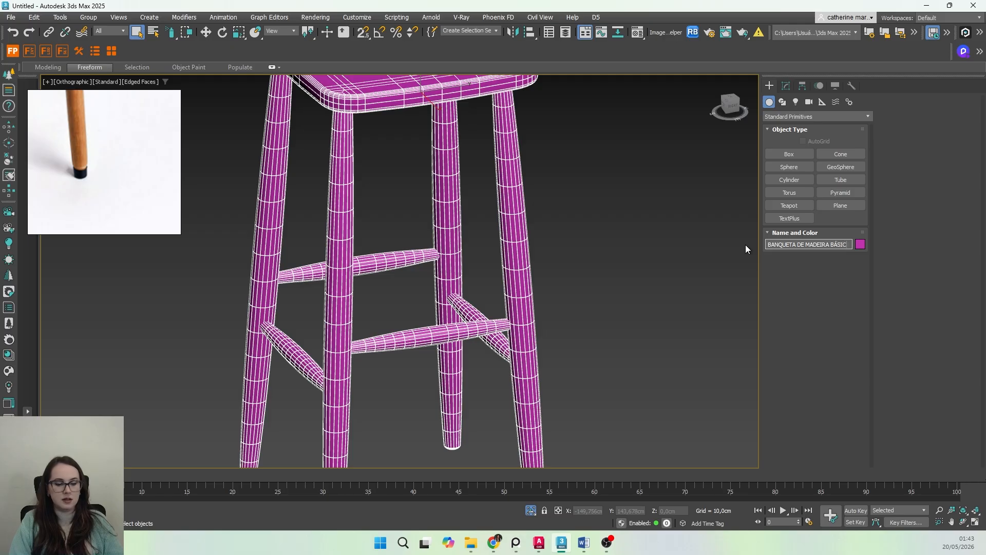
key(Return)
Step: Add a TurboSmooth modifier to the whole stool and enable Isoline Display
middle_drag(480, 238, 483, 287)
scroll(483, 287, down, 5)
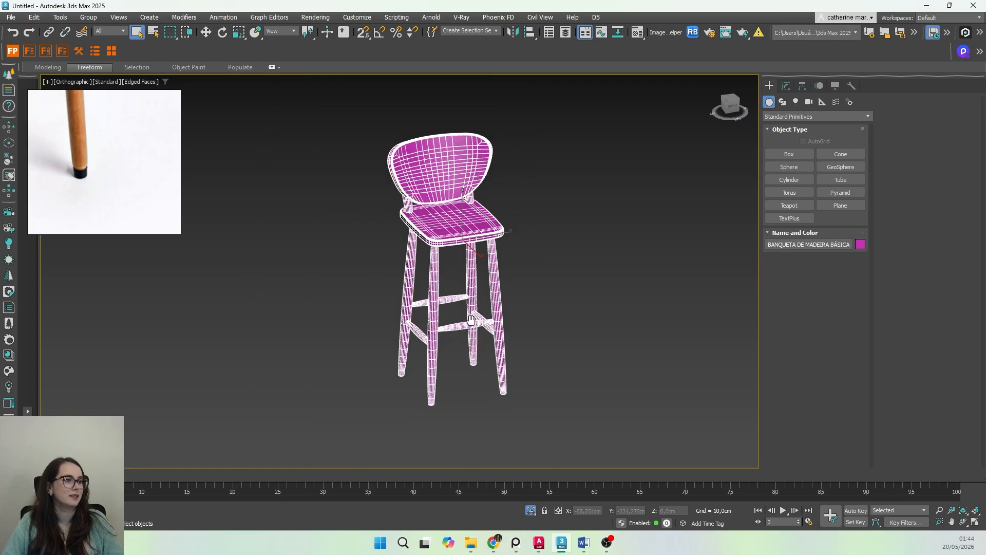
alt+middle_drag(474, 324, 459, 342)
scroll(436, 335, up, 2)
click(790, 86)
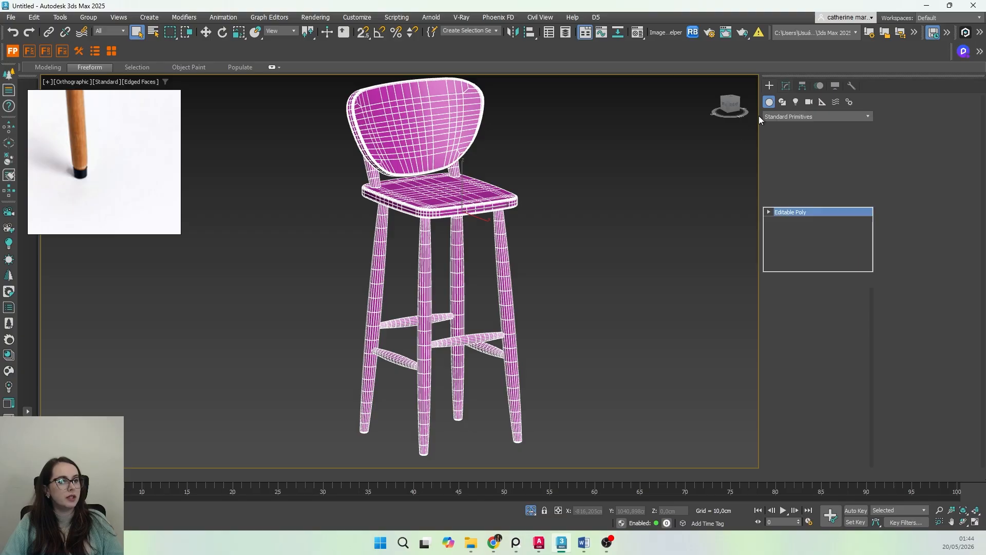
click(797, 113)
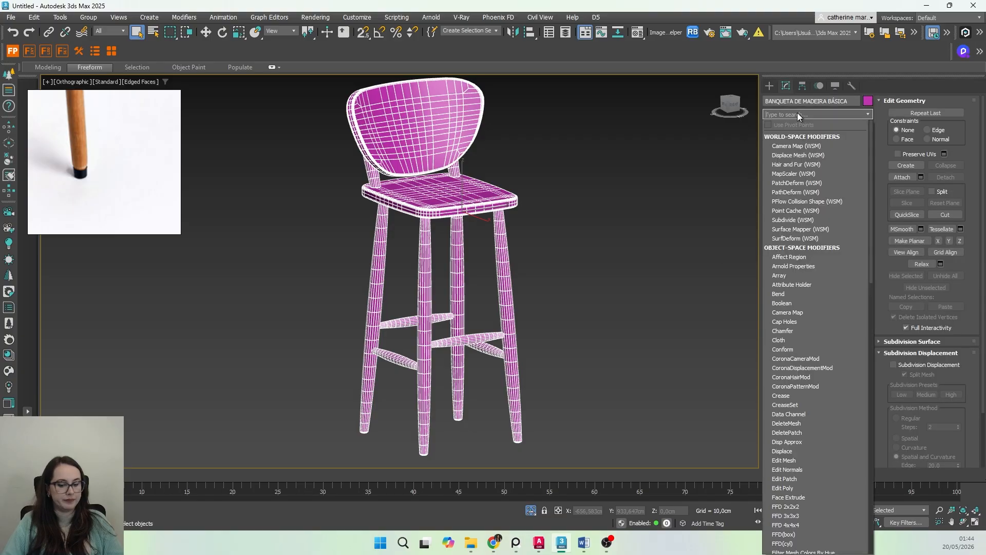
text(TUR)
click(798, 137)
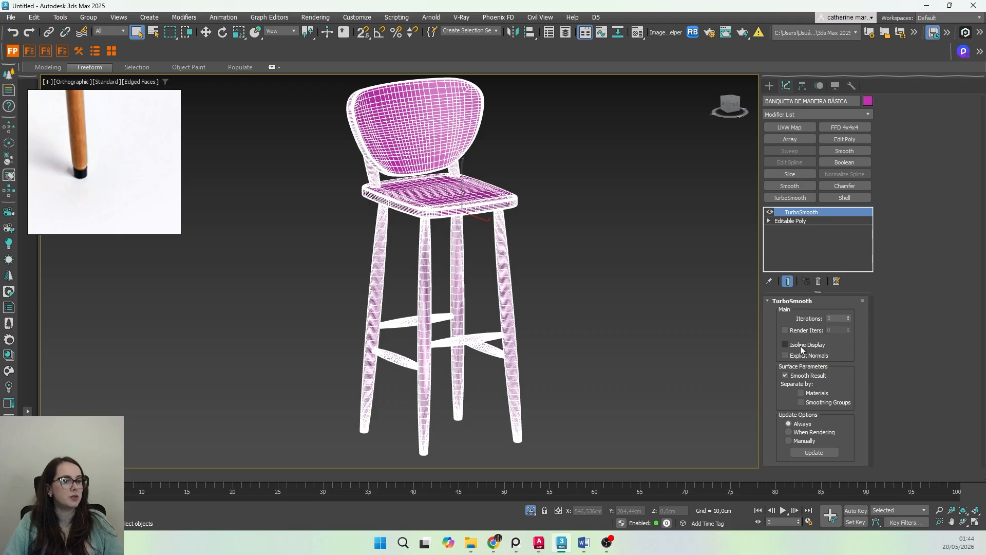
click(785, 345)
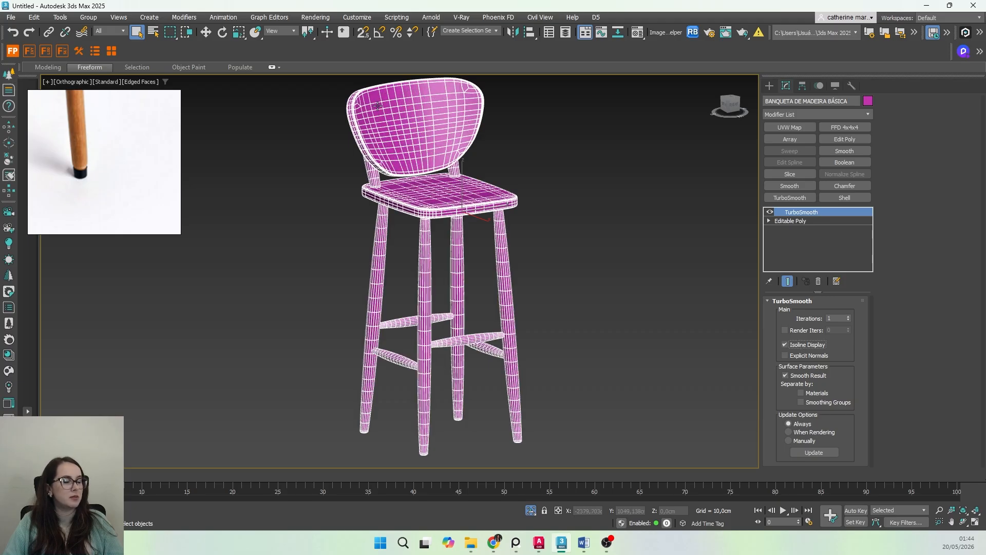
alt+middle_drag(457, 229, 481, 249)
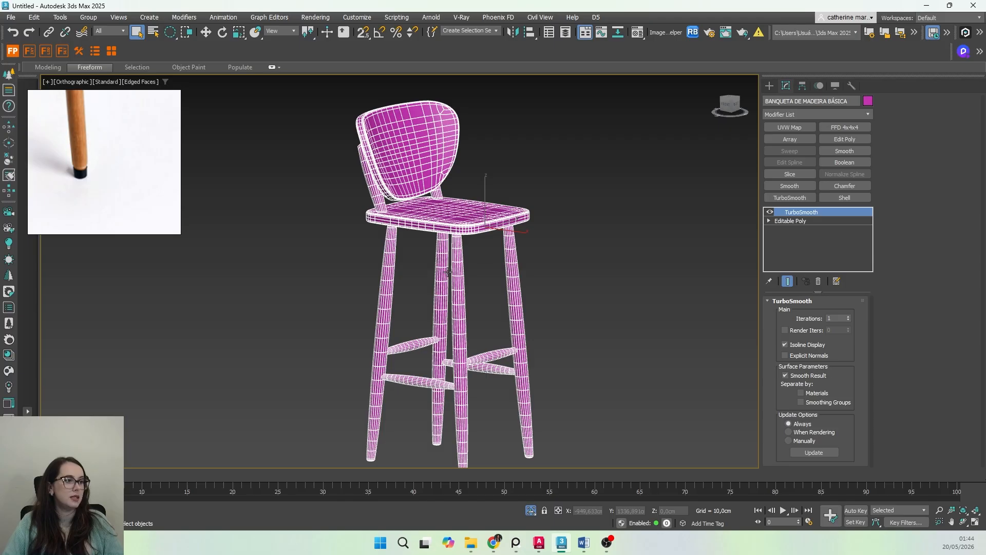
Step: Inspect the smoothed backrest and the top of its support post, comparing the mesh with Isoline Display off and on
scroll(447, 272, up, 3)
middle_drag(308, 78, 421, 266)
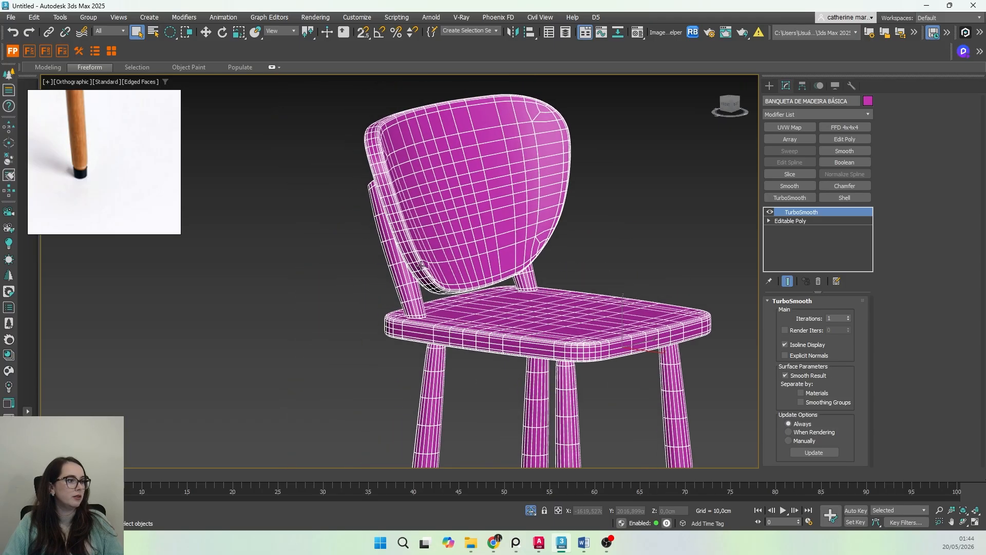
scroll(338, 218, up, 2)
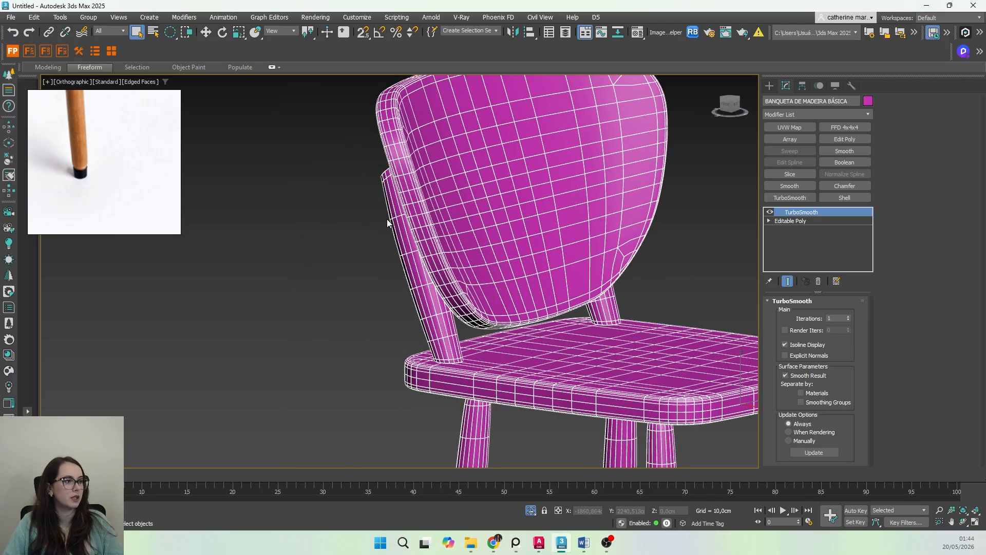
alt+middle_drag(387, 218, 430, 230)
scroll(445, 247, up, 4)
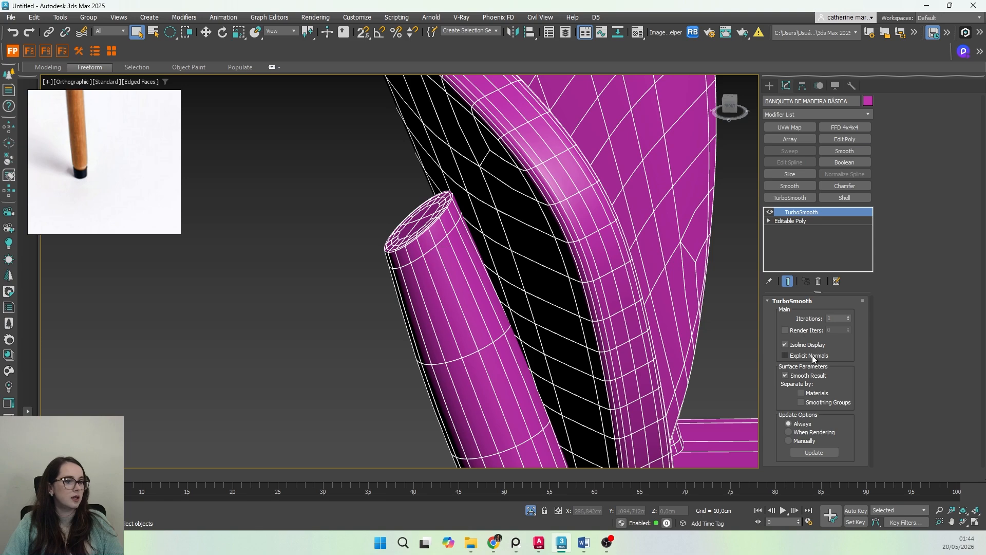
click(800, 344)
click(800, 344)
click(800, 344)
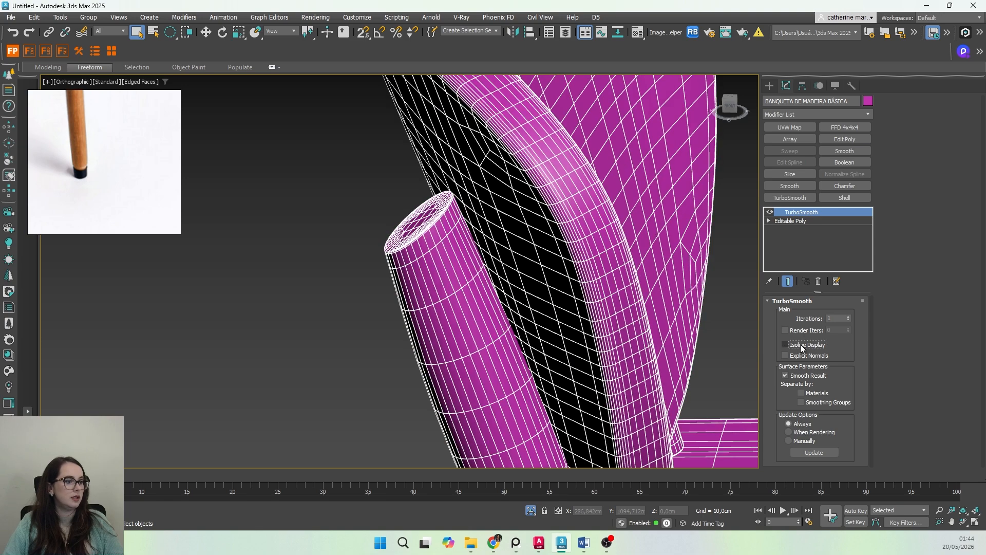
click(800, 345)
Step: Switch the view to perspective and hide the edged faces to examine the smoothed seat, legs and rungs
scroll(474, 243, down, 5)
middle_drag(520, 289, 448, 289)
scroll(450, 285, down, 5)
middle_drag(508, 313, 381, 209)
scroll(424, 268, up, 3)
alt+middle_drag(425, 268, 444, 263)
key(p)
key(F4)
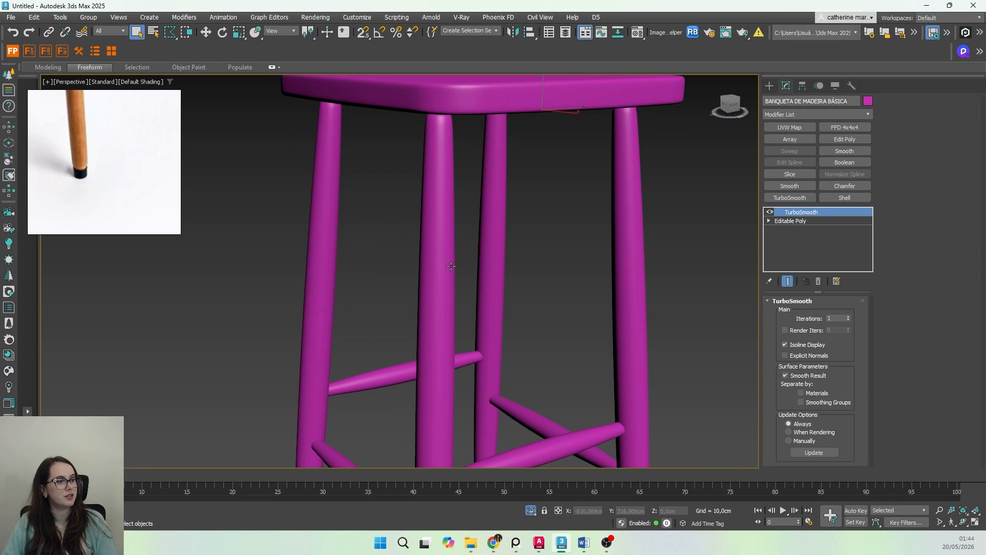
Step: Show the edged faces again and review the whole stool in the perspective view
scroll(450, 264, down, 4)
key(F4)
scroll(451, 264, down, 3)
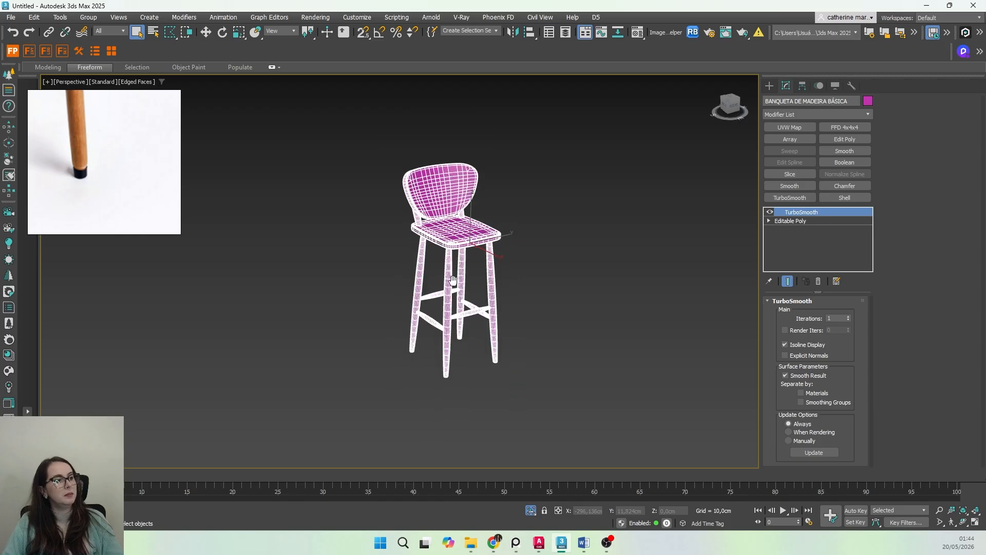
scroll(468, 263, up, 3)
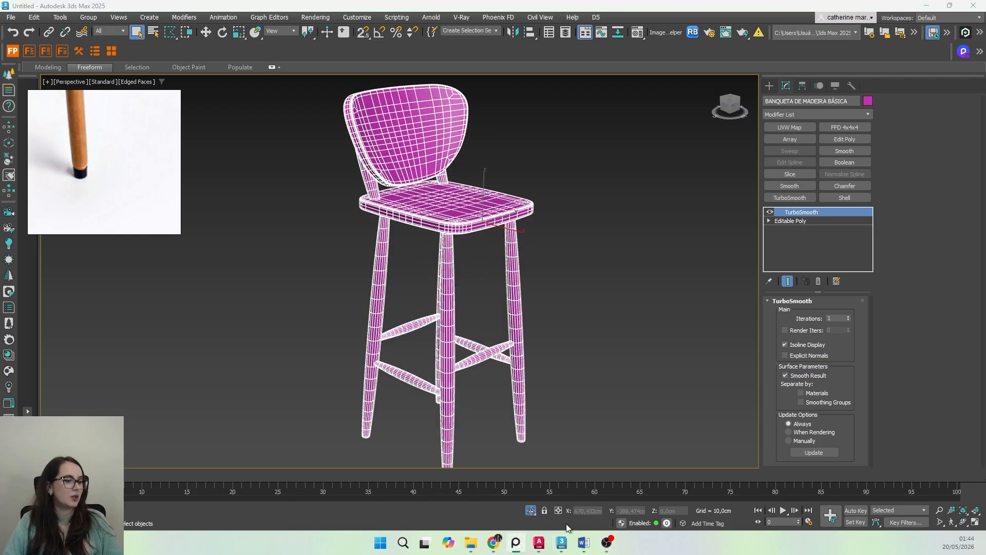
click(515, 542)
alt+middle_drag(483, 375, 443, 355)
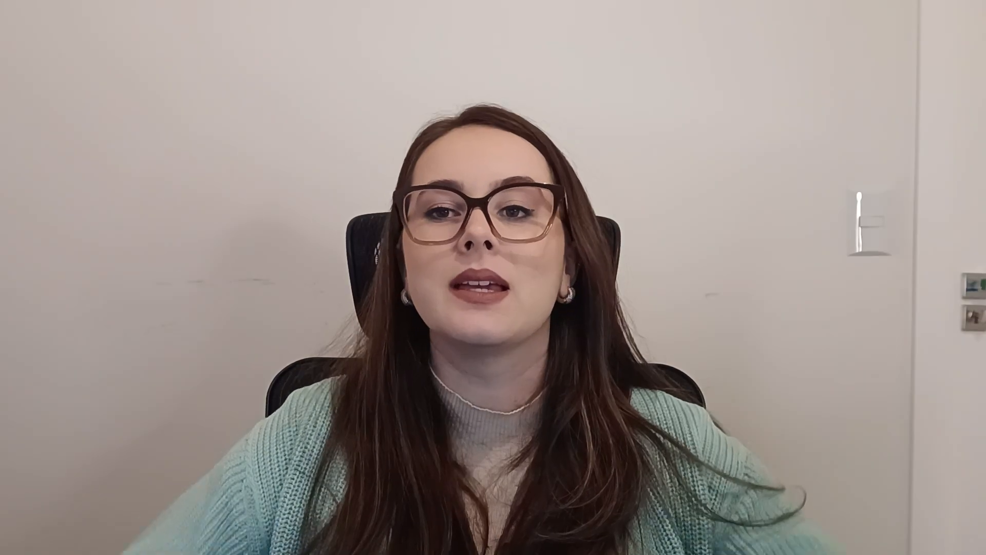